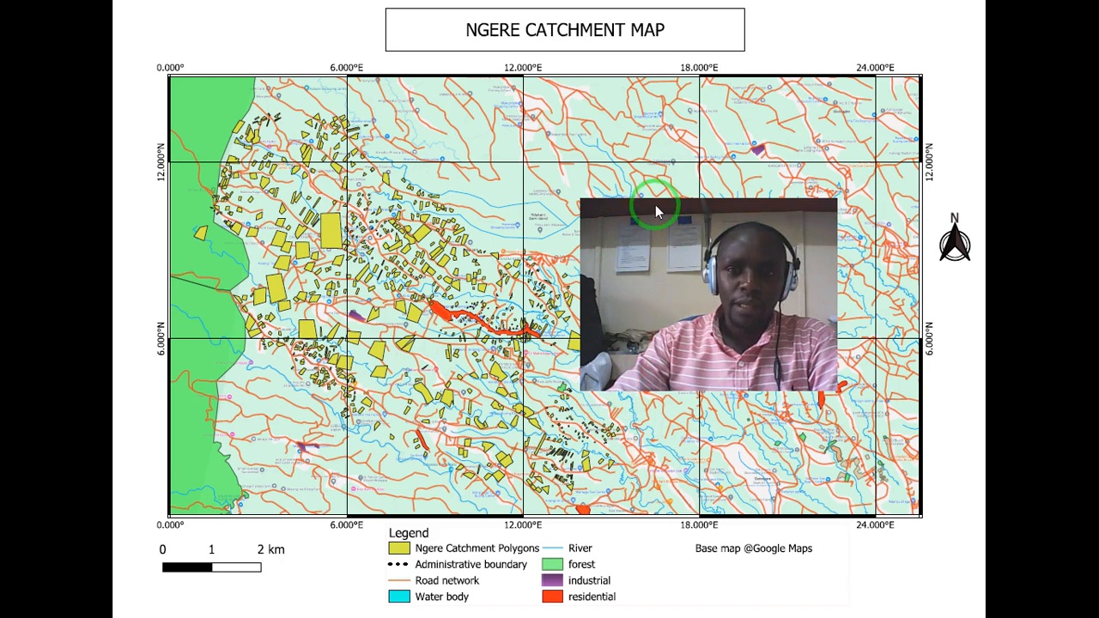
{"action": "left_click_drag", "start_coordinate": [650, 203], "coordinate": [694, 247]}
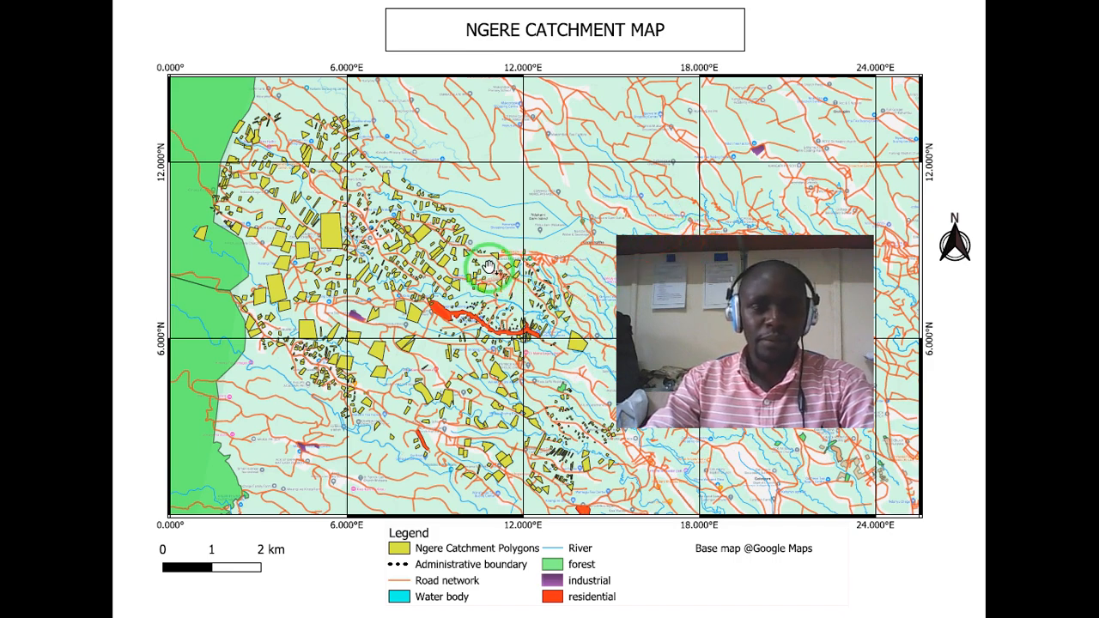
{"action": "left_click_drag", "start_coordinate": [687, 245], "coordinate": [604, 243]}
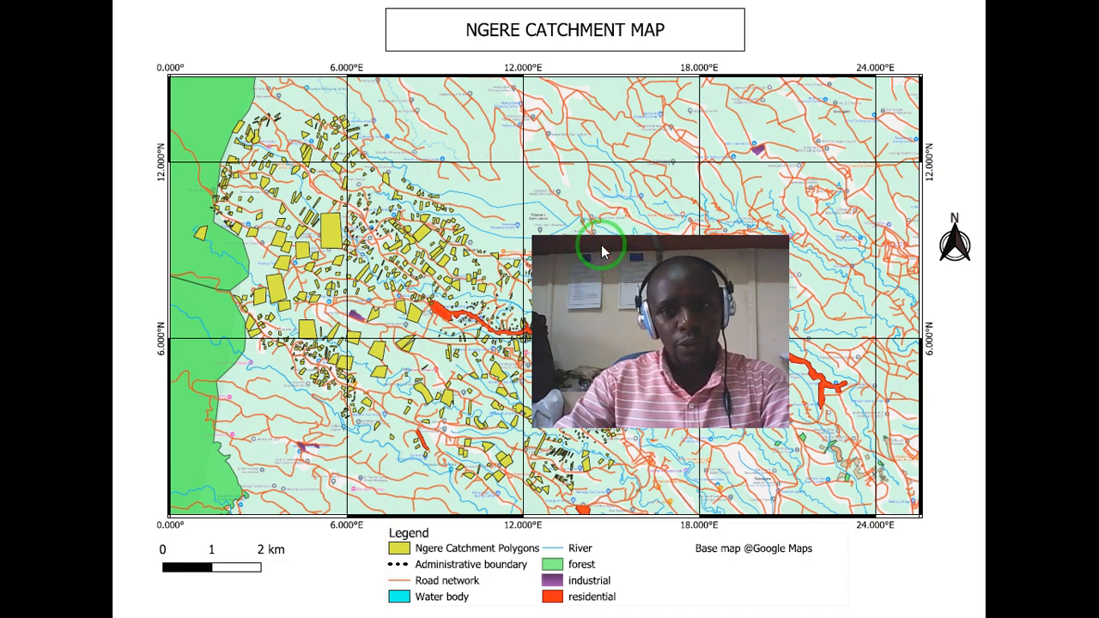
{"action": "left_click_drag", "start_coordinate": [596, 246], "coordinate": [555, 203]}
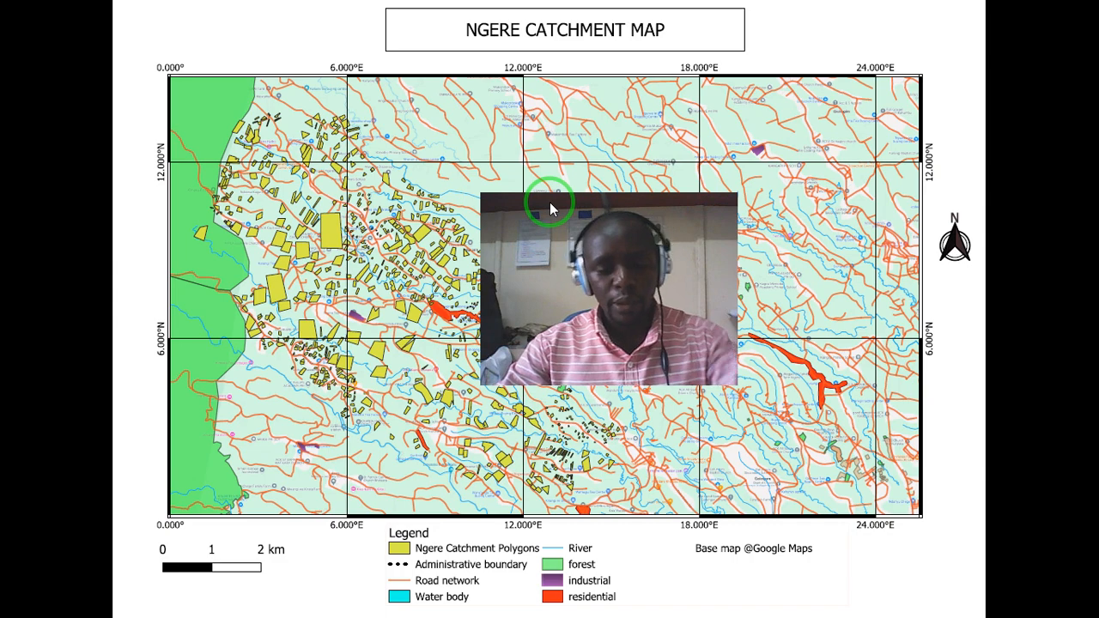
- Switch to the Qgis.txt course outline in Notepad and review the topics on installation, the interface overview and important plugins
{"action": "key", "text": "alt+Tab"}
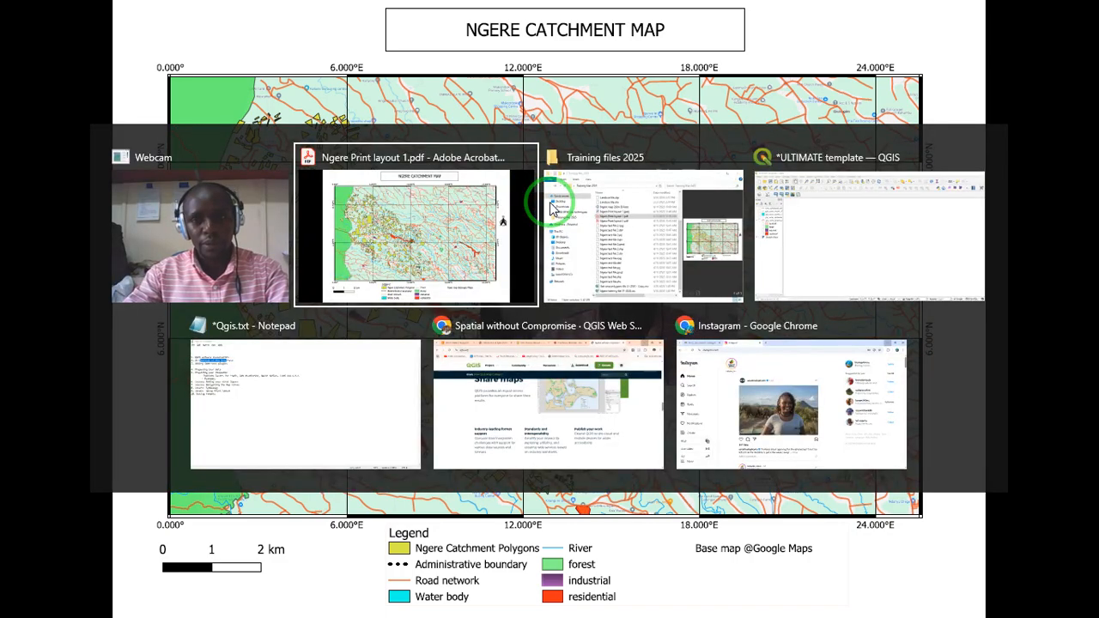
{"action": "key", "text": "alt+Tab"}
{"action": "key", "text": "alt+Tab"}
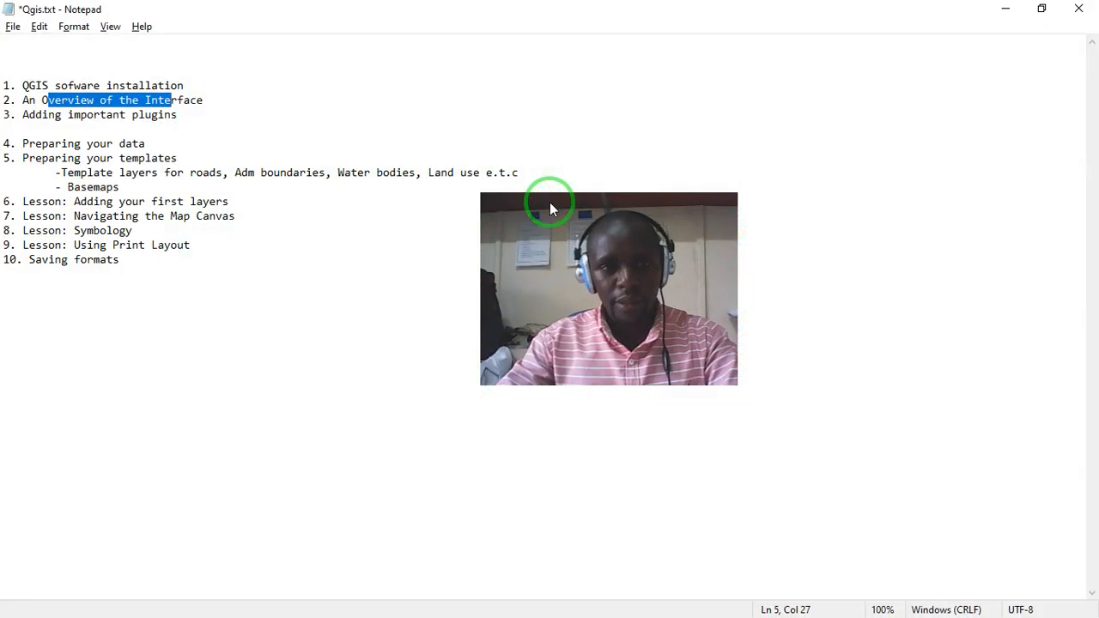
{"action": "left_click", "coordinate": [54, 100]}
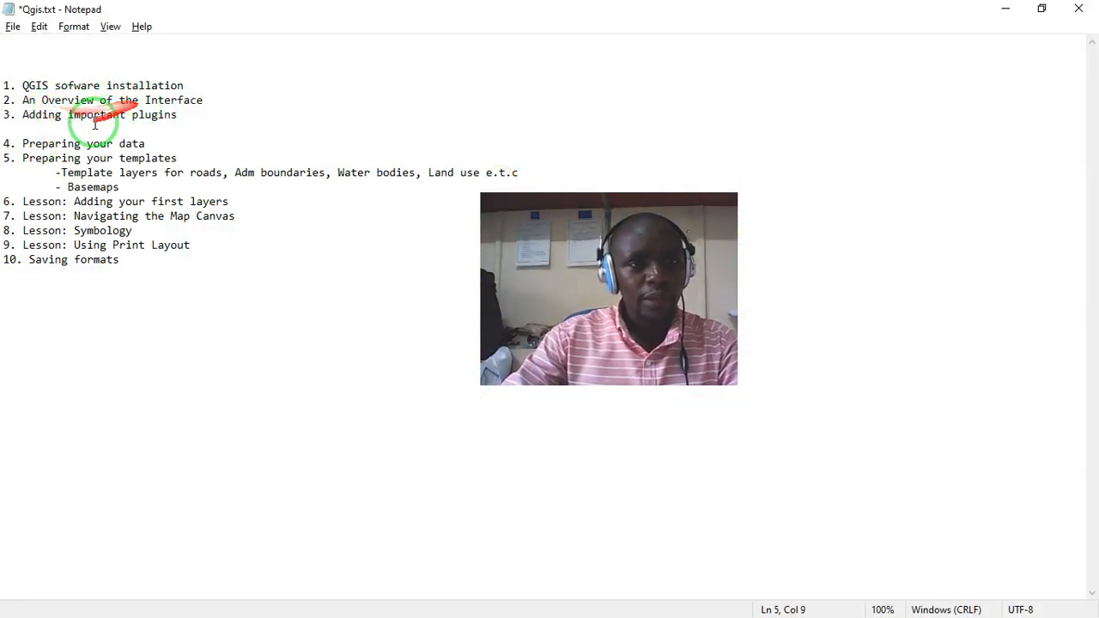
{"action": "left_click", "coordinate": [54, 114]}
{"action": "left_click_drag", "start_coordinate": [54, 114], "coordinate": [177, 129]}
{"action": "left_click", "coordinate": [106, 115]}
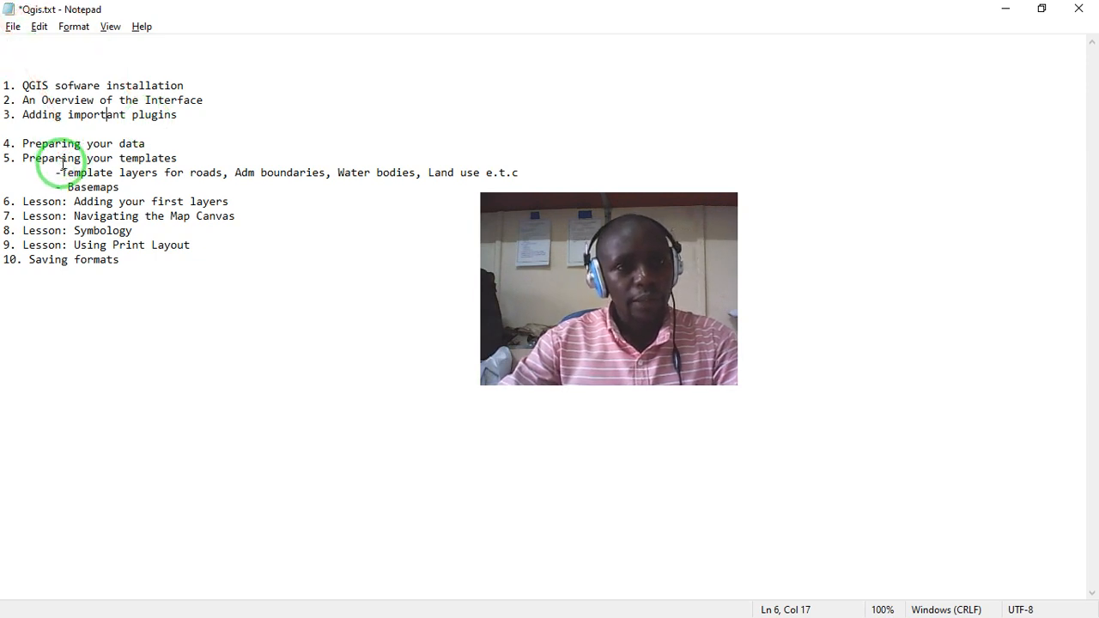
- Examine the outline's "Preparing your templates" topic and its sub-items on template layers and basemaps
{"action": "left_click_drag", "start_coordinate": [81, 159], "coordinate": [114, 170]}
{"action": "left_click_drag", "start_coordinate": [42, 158], "coordinate": [160, 158]}
{"action": "left_click", "coordinate": [170, 172]}
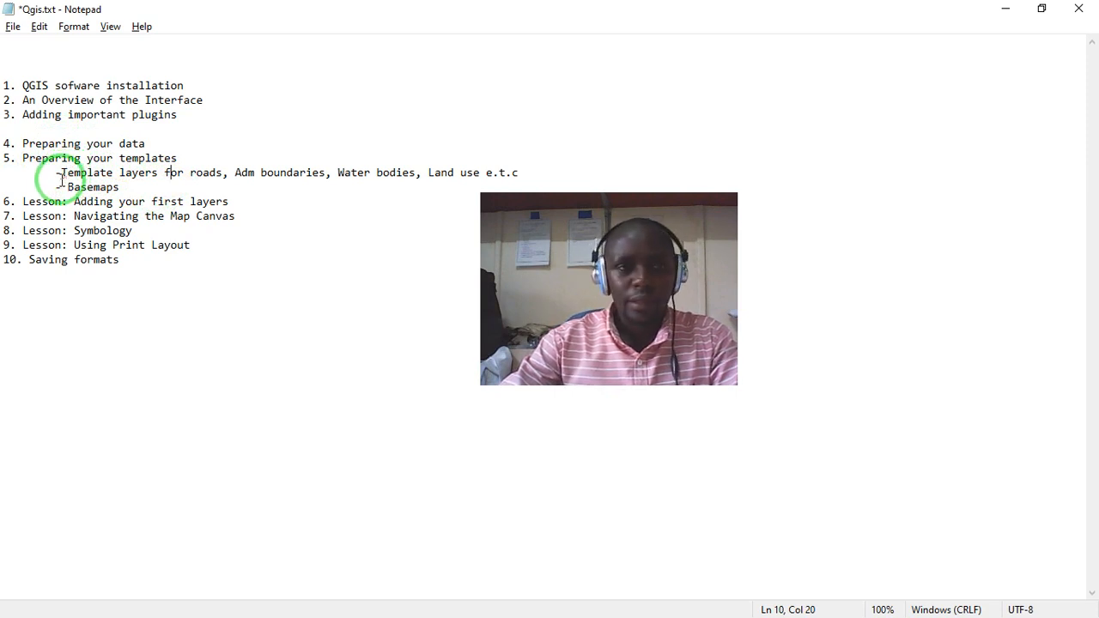
{"action": "left_click", "coordinate": [58, 173]}
{"action": "mouse_move", "coordinate": [58, 172]}
{"action": "left_mouse_down"}
{"action": "mouse_move", "coordinate": [135, 183]}
{"action": "mouse_move", "coordinate": [55, 172]}
{"action": "left_mouse_up"}
{"action": "left_click", "coordinate": [144, 186]}
{"action": "left_click", "coordinate": [121, 187]}
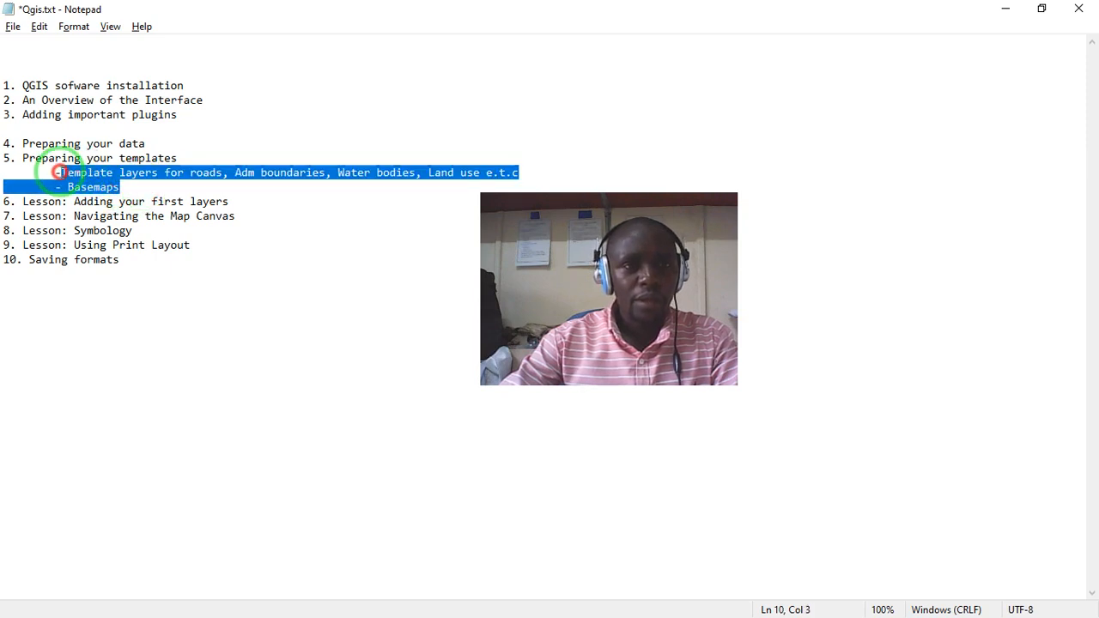
{"action": "left_click", "coordinate": [58, 172]}
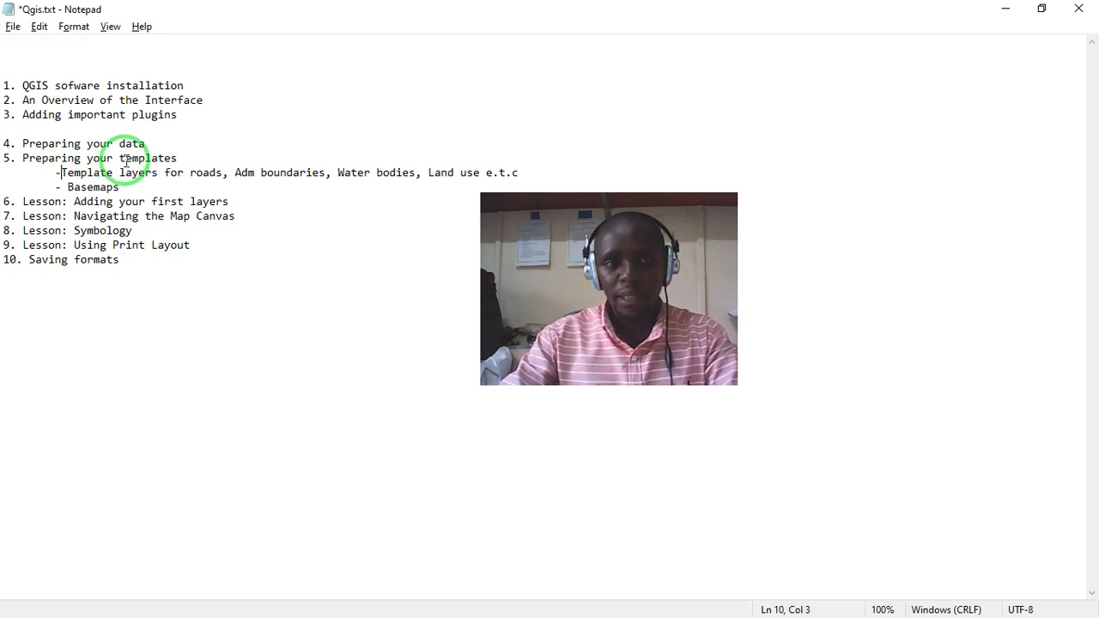
- Go over the basemaps and template layers lines again, along with the "Preparing your data" topic in the outline
{"action": "left_click", "coordinate": [133, 186]}
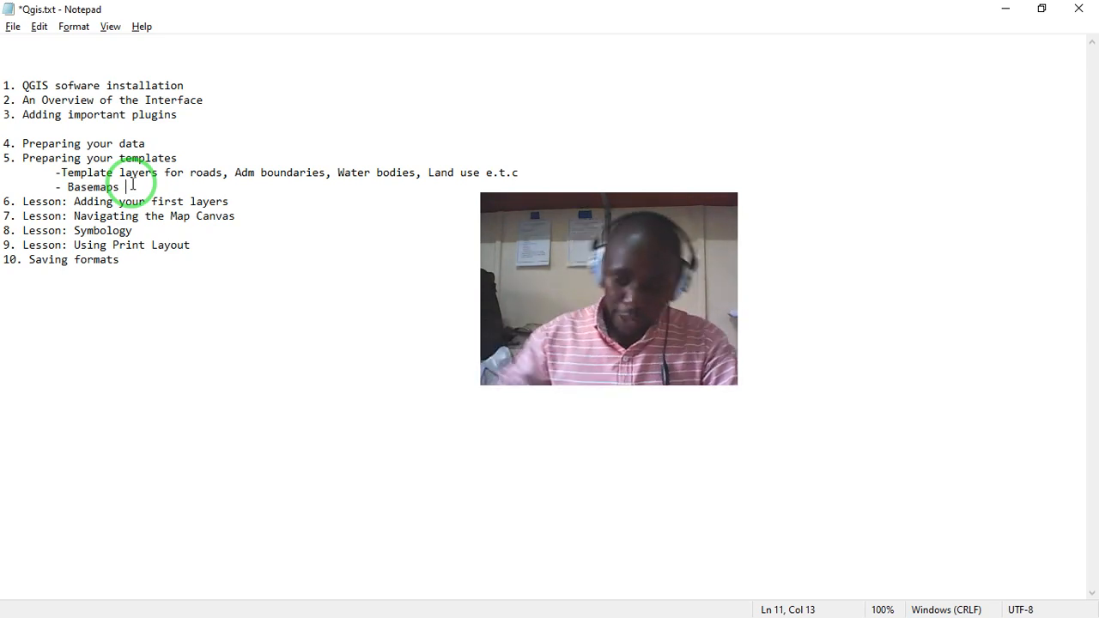
{"action": "left_click", "coordinate": [68, 187]}
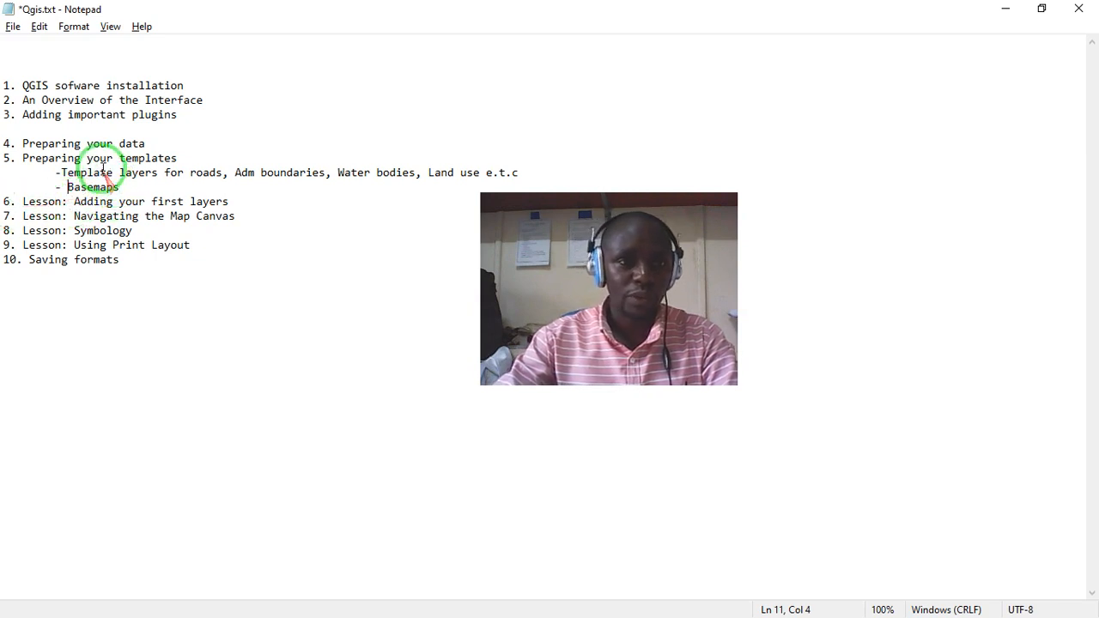
{"action": "left_click_drag", "start_coordinate": [101, 171], "coordinate": [64, 172]}
{"action": "left_click", "coordinate": [84, 172]}
{"action": "left_click", "coordinate": [127, 180]}
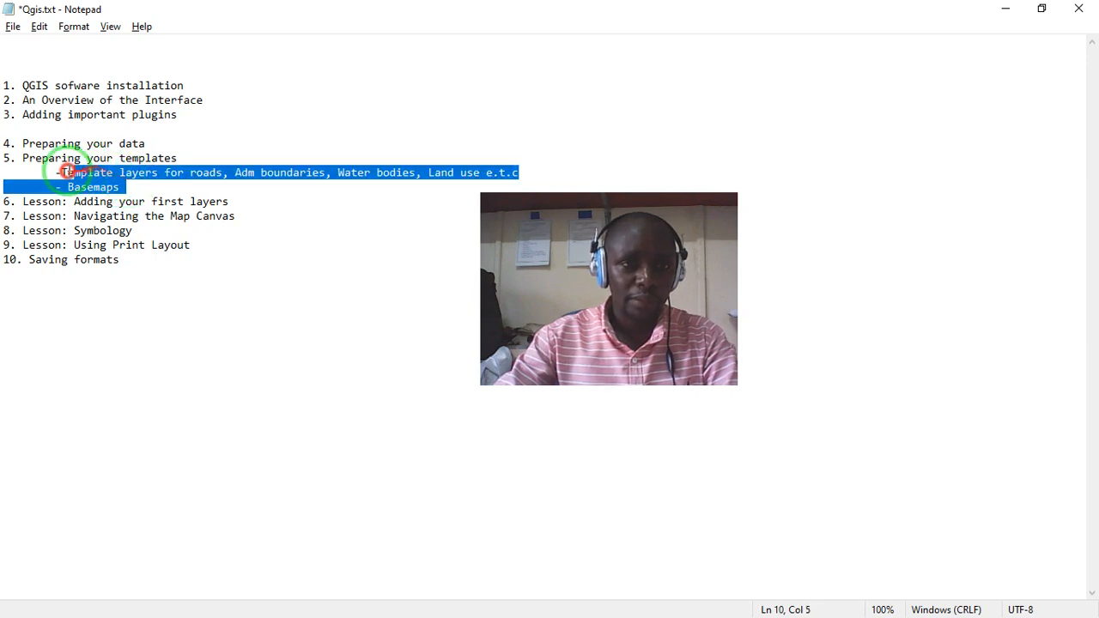
{"action": "left_click", "coordinate": [124, 187]}
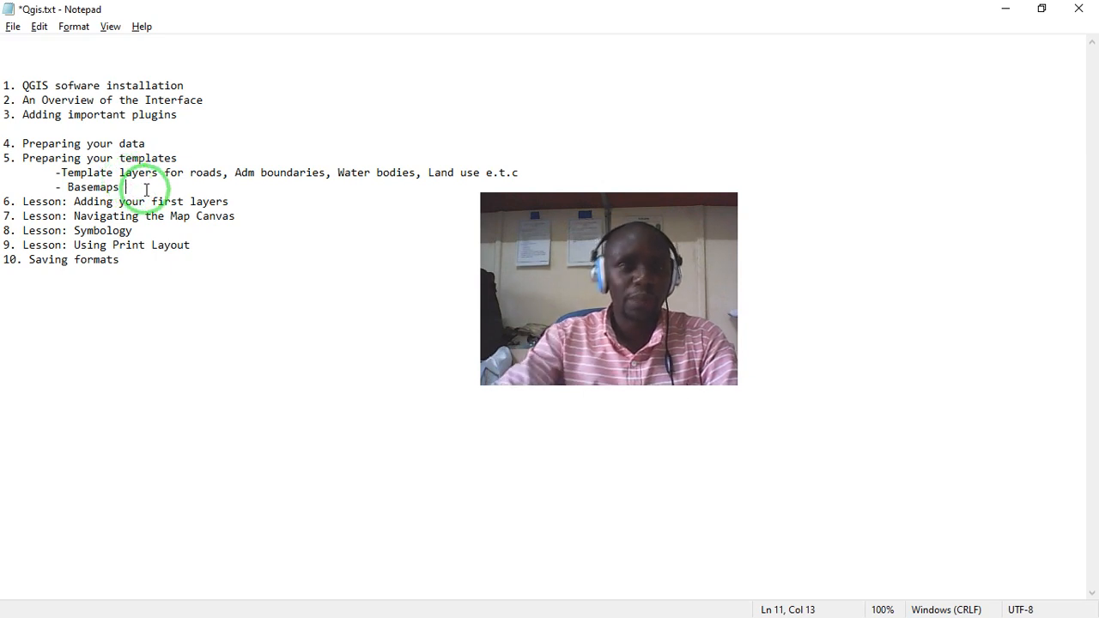
{"action": "left_click_drag", "start_coordinate": [118, 187], "coordinate": [60, 186]}
{"action": "left_click", "coordinate": [87, 188]}
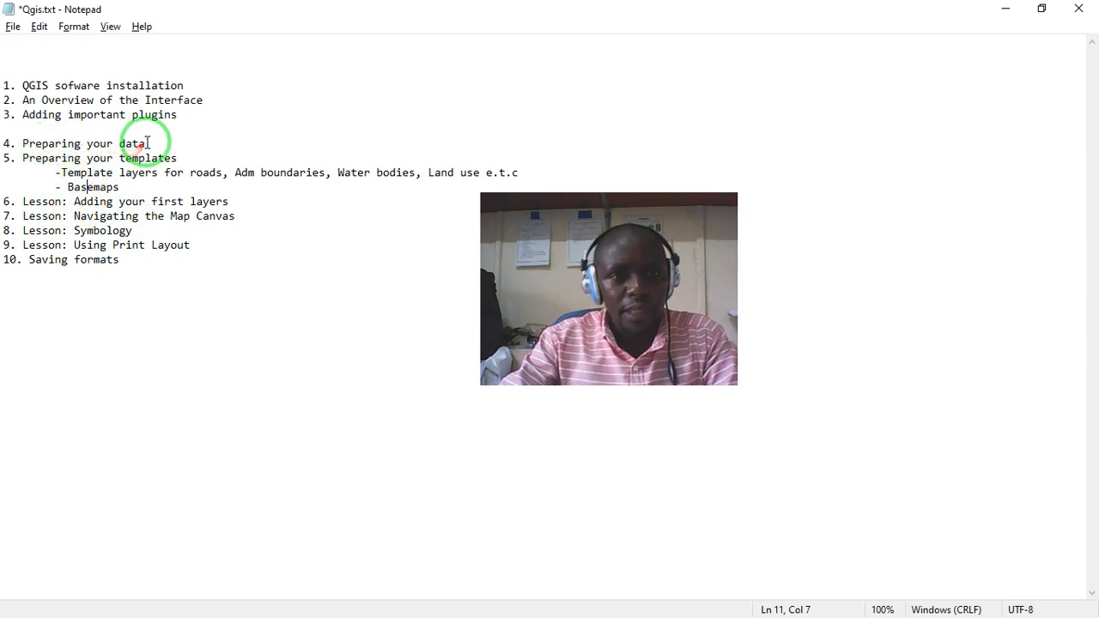
{"action": "left_click_drag", "start_coordinate": [149, 142], "coordinate": [57, 144]}
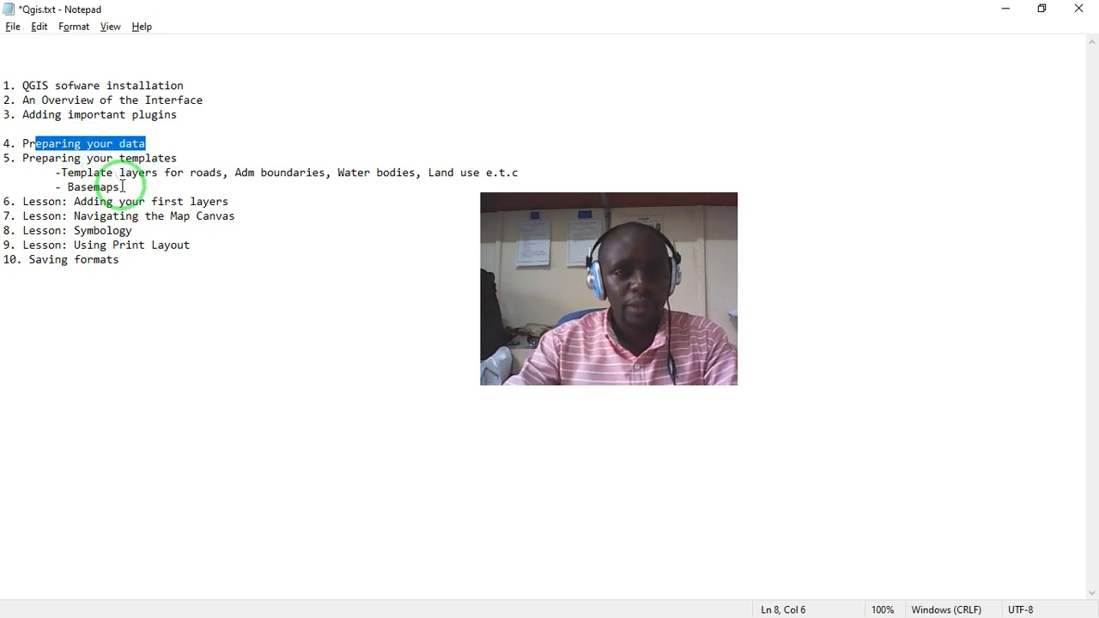
{"action": "left_click", "coordinate": [162, 145]}
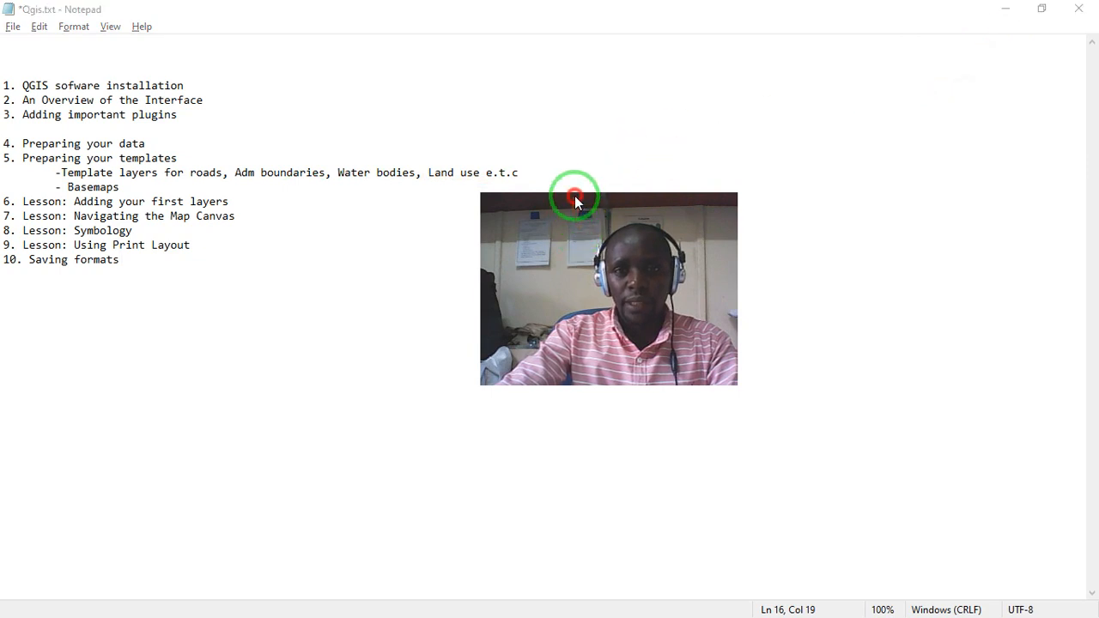
- Switch to the Chrome window showing qgis.org and search Google for "qgis"
{"action": "left_click_drag", "start_coordinate": [575, 200], "coordinate": [429, 115]}
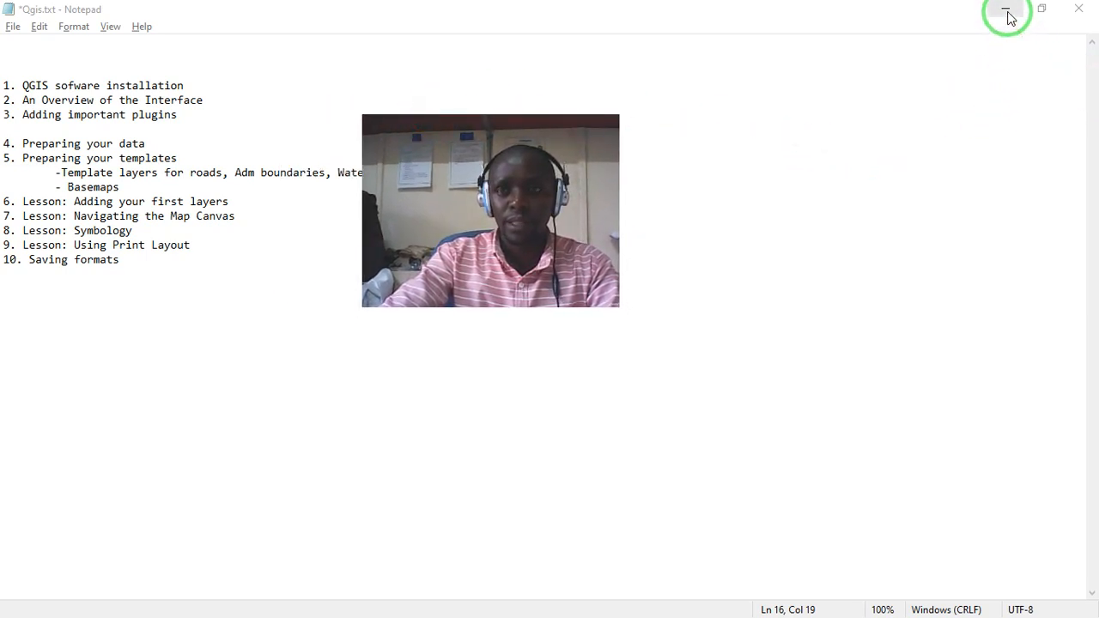
{"action": "key", "text": "alt+Tab"}
{"action": "key", "text": "alt+Tab"}
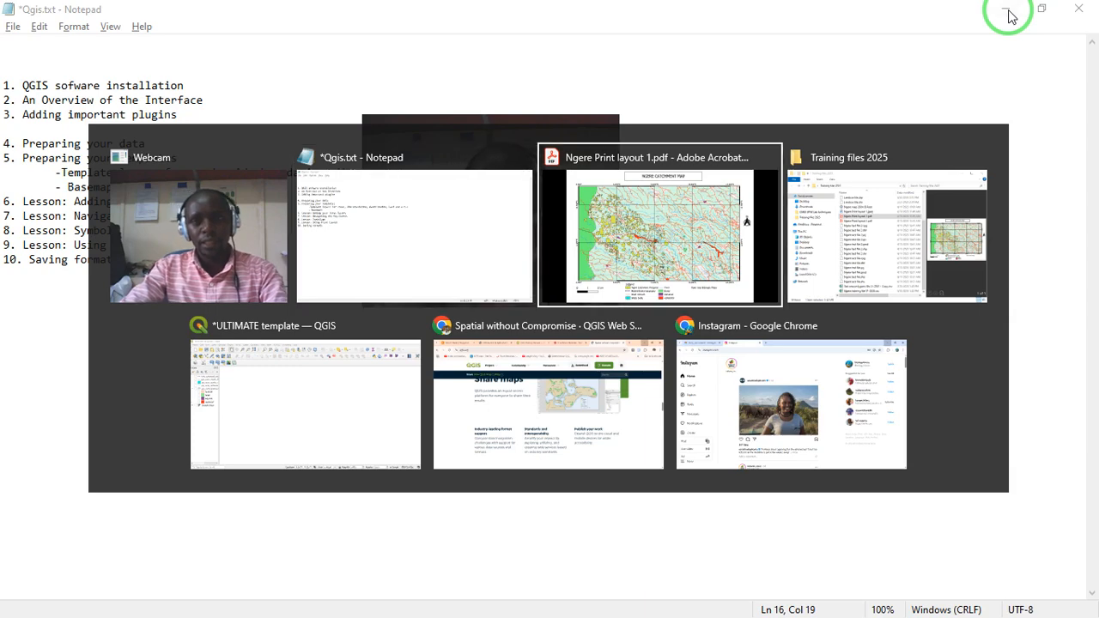
{"action": "key", "text": "alt+Tab"}
{"action": "key", "text": "alt+Tab"}
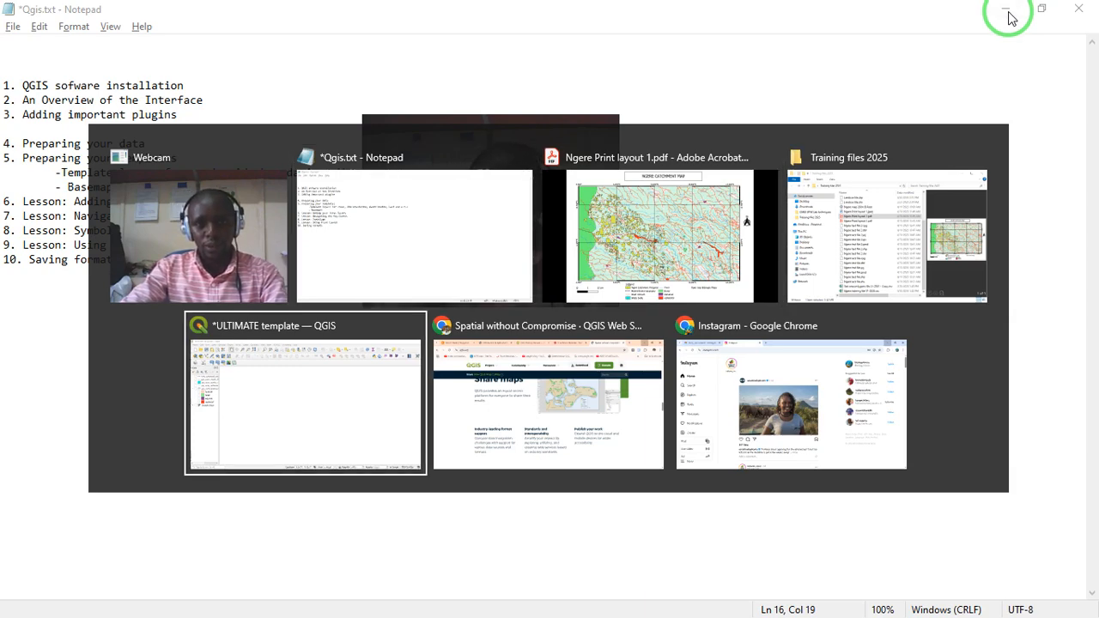
{"action": "key", "text": "alt+Tab"}
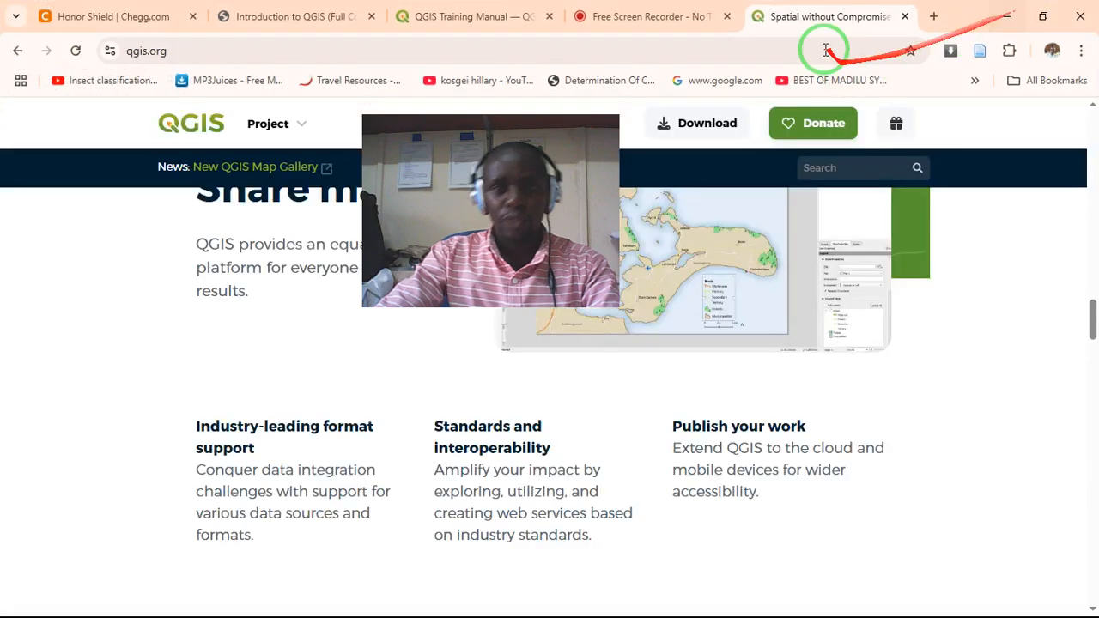
{"action": "left_click", "coordinate": [709, 52]}
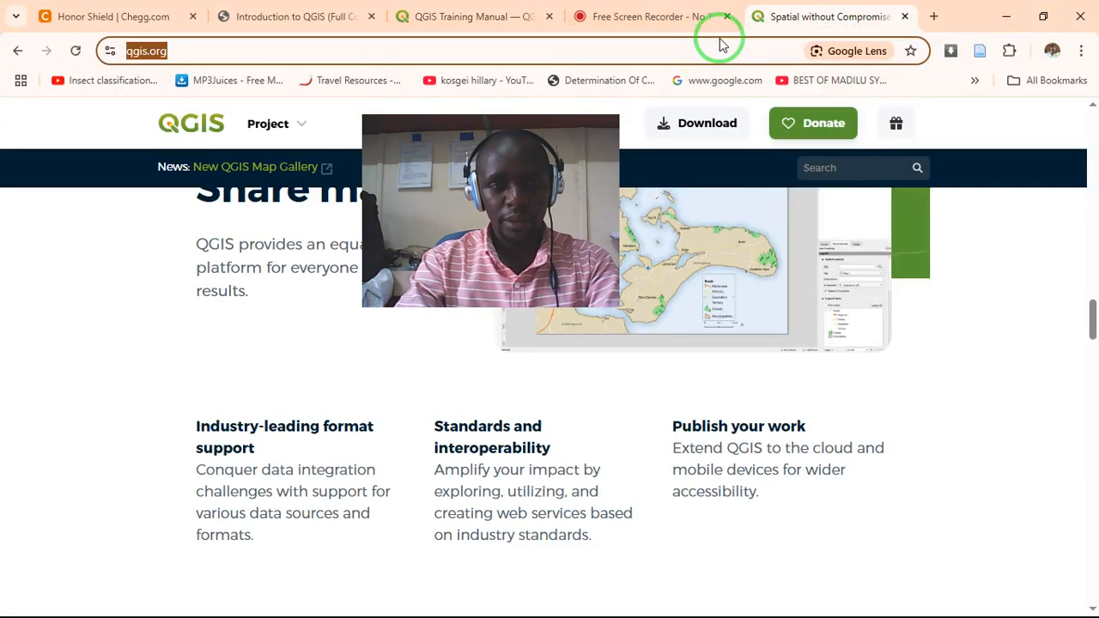
{"action": "type", "text": "qgi"}
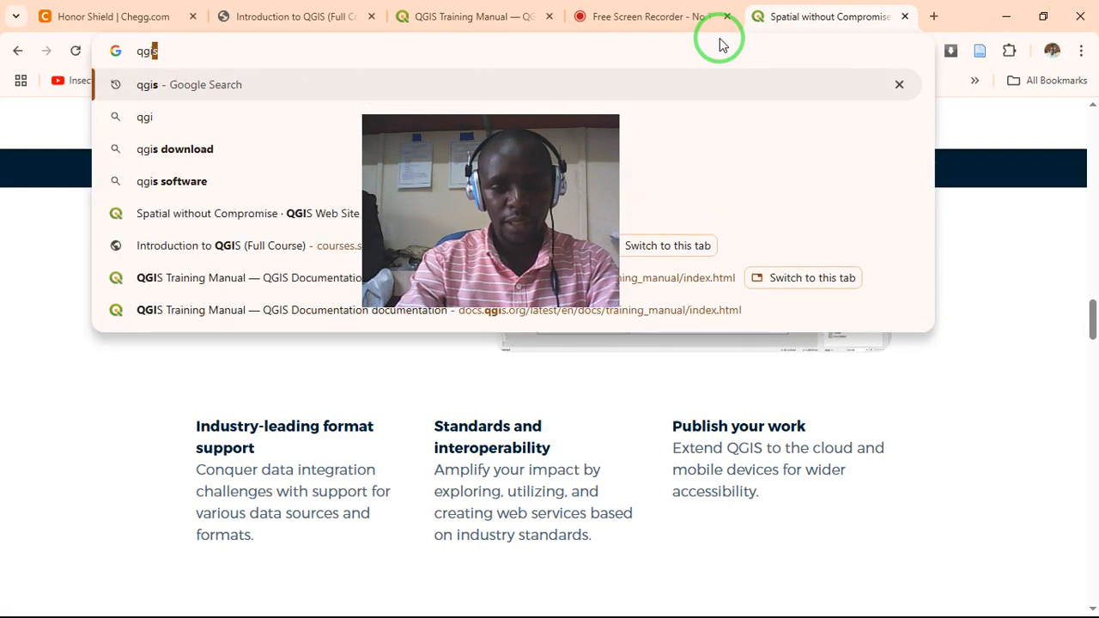
{"action": "type", "text": "s"}
{"action": "key", "text": "Return"}
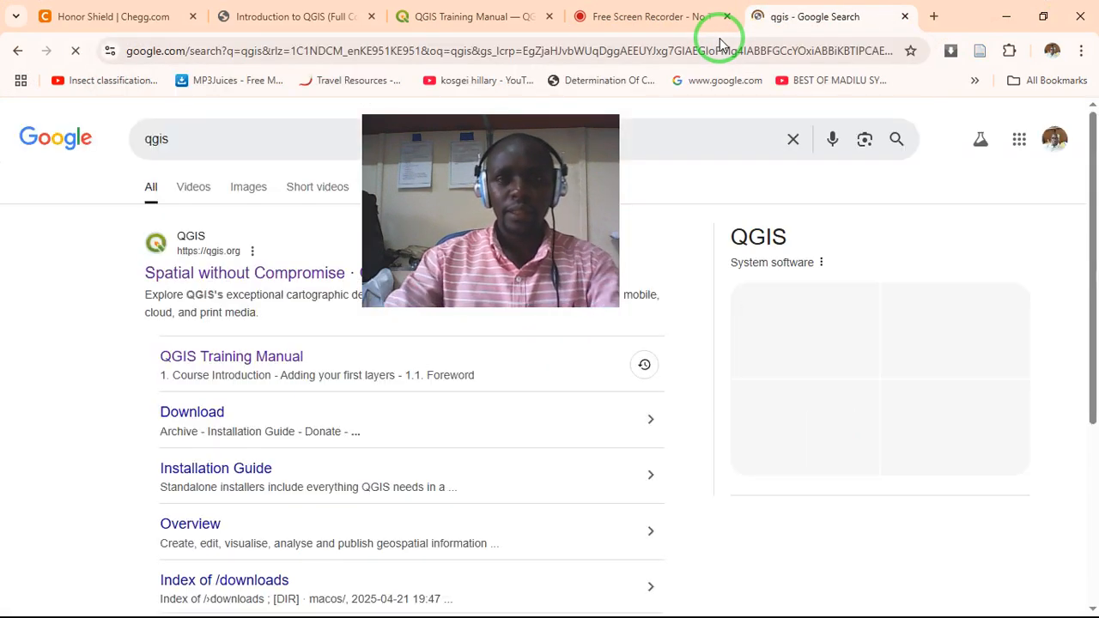
- Open the official QGIS website from the search results and look through its homepage, including the download option and the map creation features
{"action": "left_click_drag", "start_coordinate": [517, 131], "coordinate": [818, 159]}
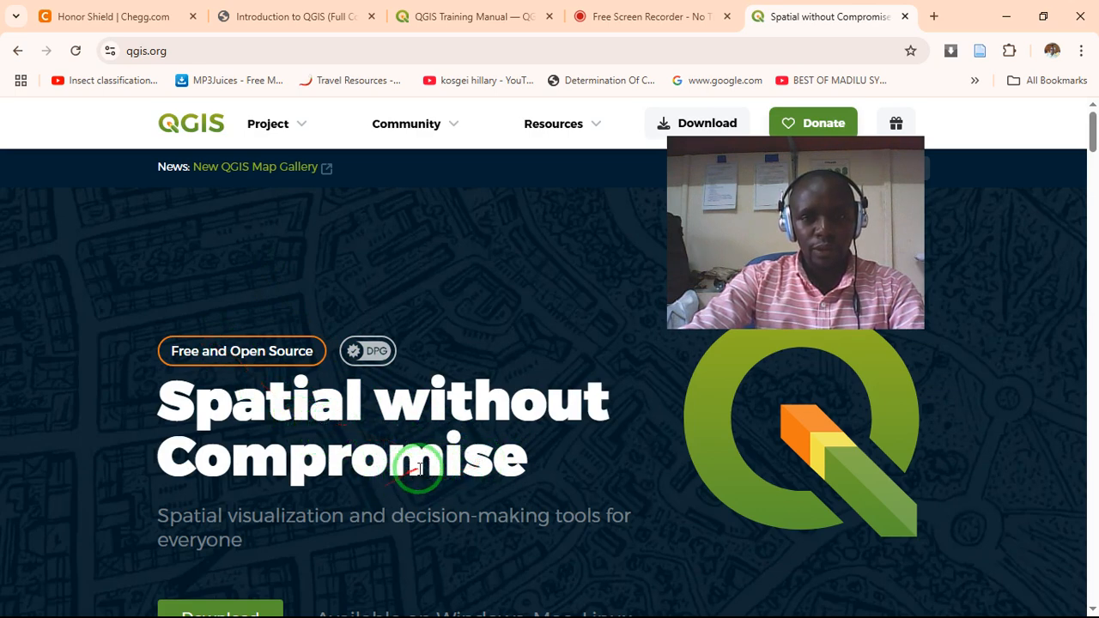
{"action": "scroll", "coordinate": [446, 463], "scroll_direction": "down", "scroll_amount": 2}
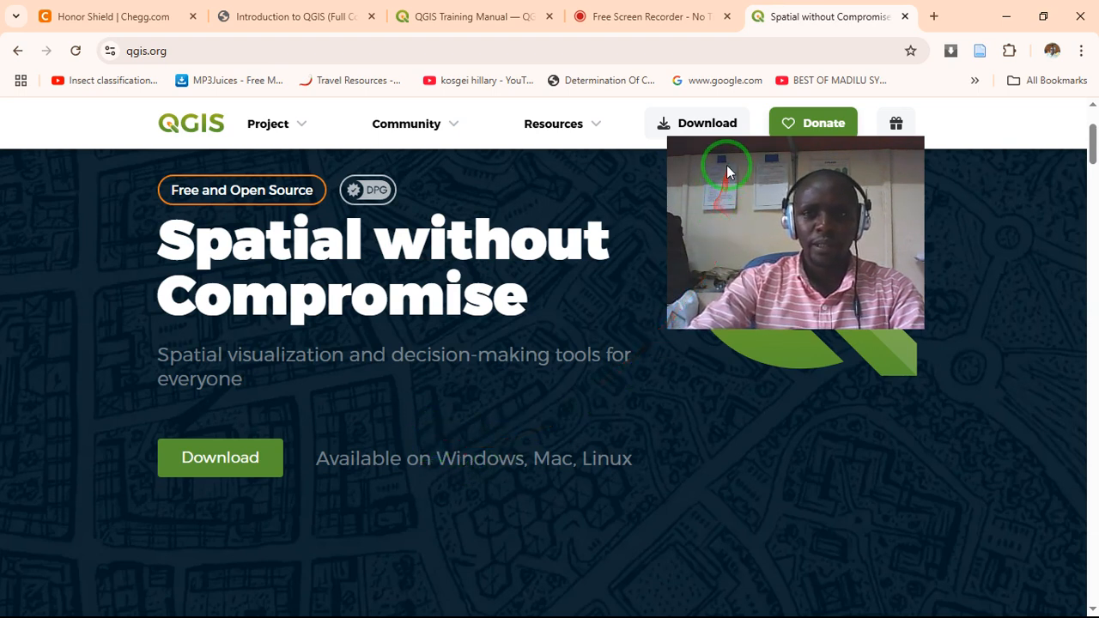
{"action": "left_click_drag", "start_coordinate": [727, 165], "coordinate": [748, 314]}
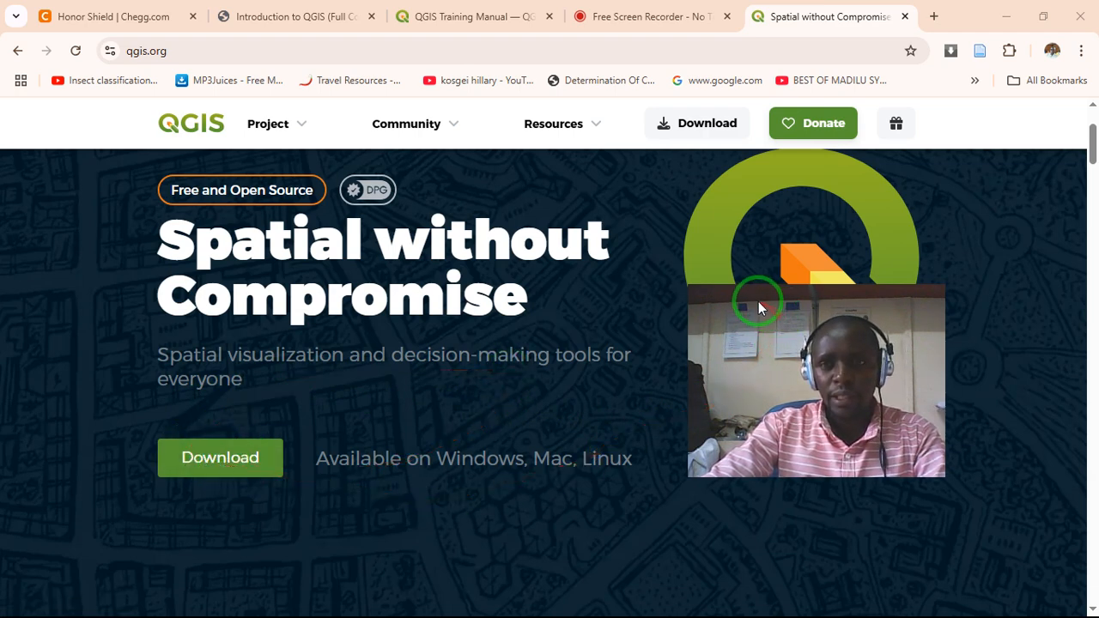
{"action": "left_click_drag", "start_coordinate": [755, 305], "coordinate": [697, 262]}
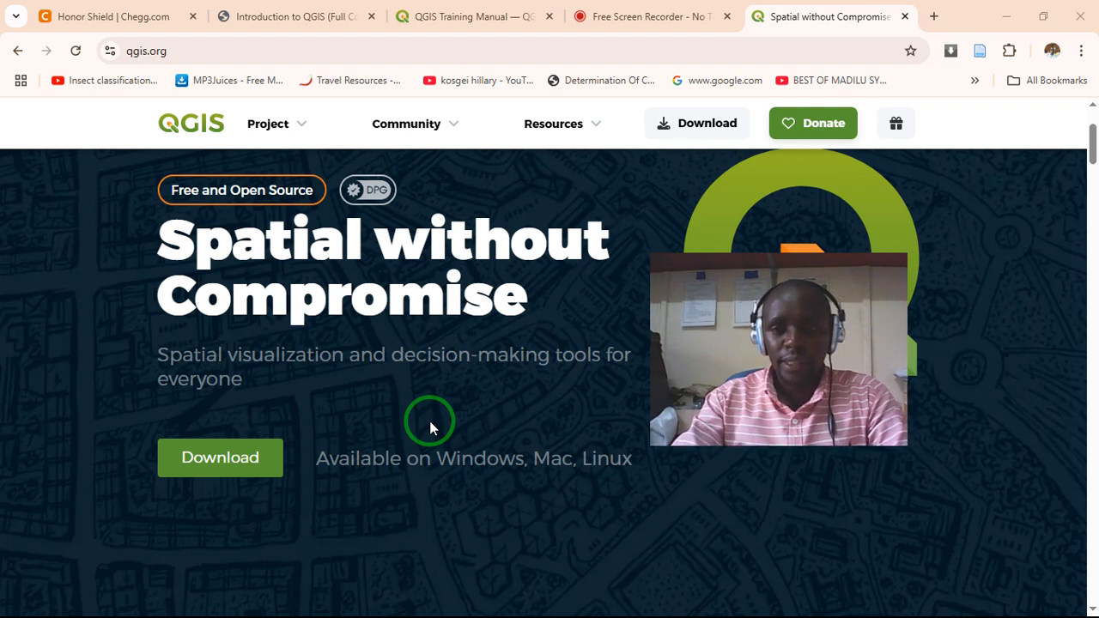
{"action": "scroll", "coordinate": [474, 419], "scroll_direction": "down", "scroll_amount": 2}
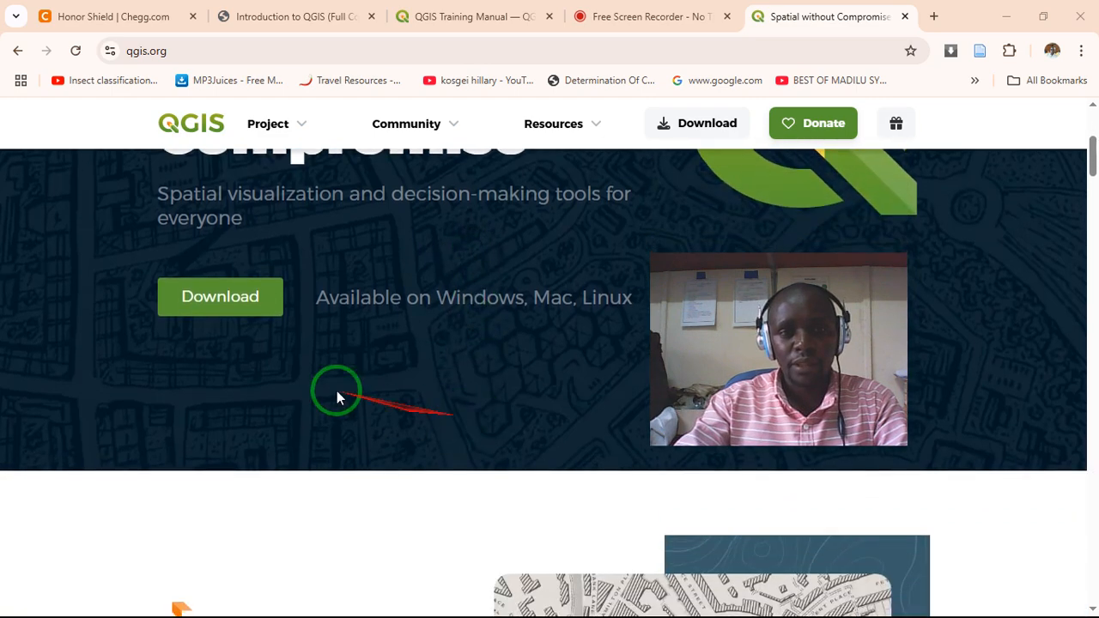
{"action": "scroll", "coordinate": [344, 352], "scroll_direction": "down", "scroll_amount": 3}
{"action": "scroll", "coordinate": [405, 382], "scroll_direction": "down", "scroll_amount": 3}
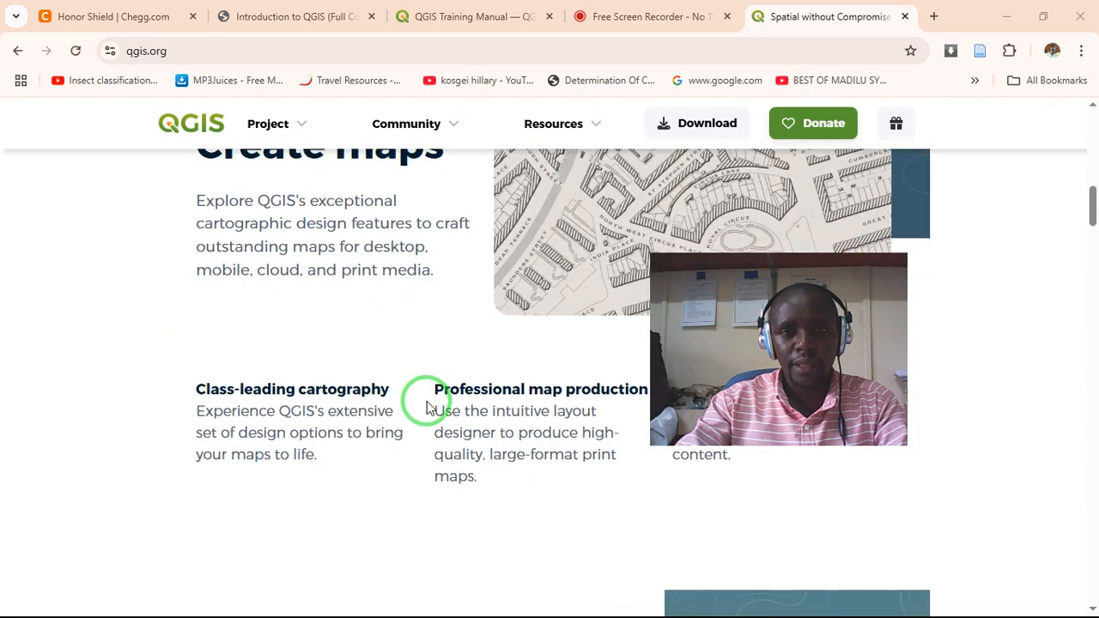
{"action": "scroll", "coordinate": [427, 400], "scroll_direction": "down", "scroll_amount": 2}
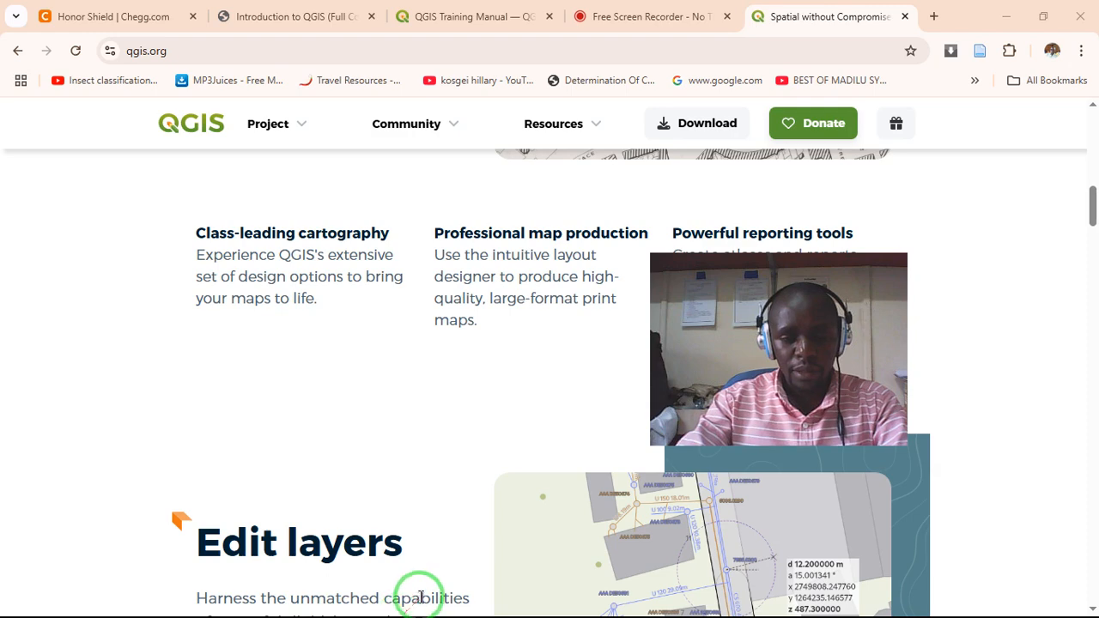
- Switch to the ULTIMATE template project in QGIS
{"action": "key", "text": "alt+Tab"}
{"action": "key", "text": "alt+Tab"}
{"action": "key", "text": "alt+Tab"}
{"action": "key", "text": "alt+Tab"}
{"action": "key", "text": "alt+Tab"}
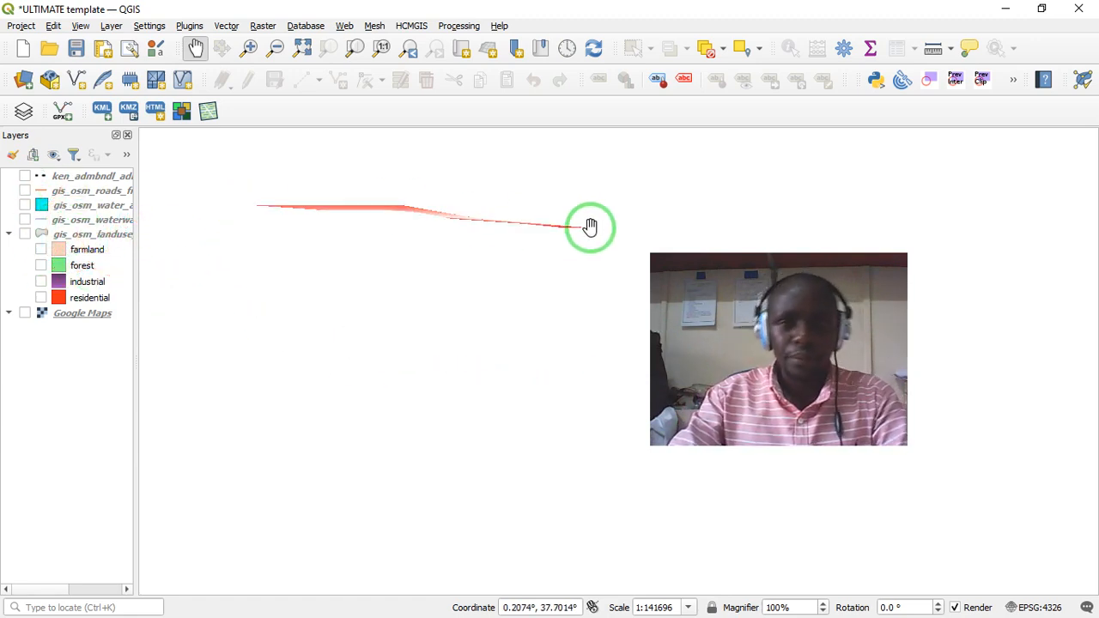
{"action": "left_click_drag", "start_coordinate": [687, 262], "coordinate": [452, 138]}
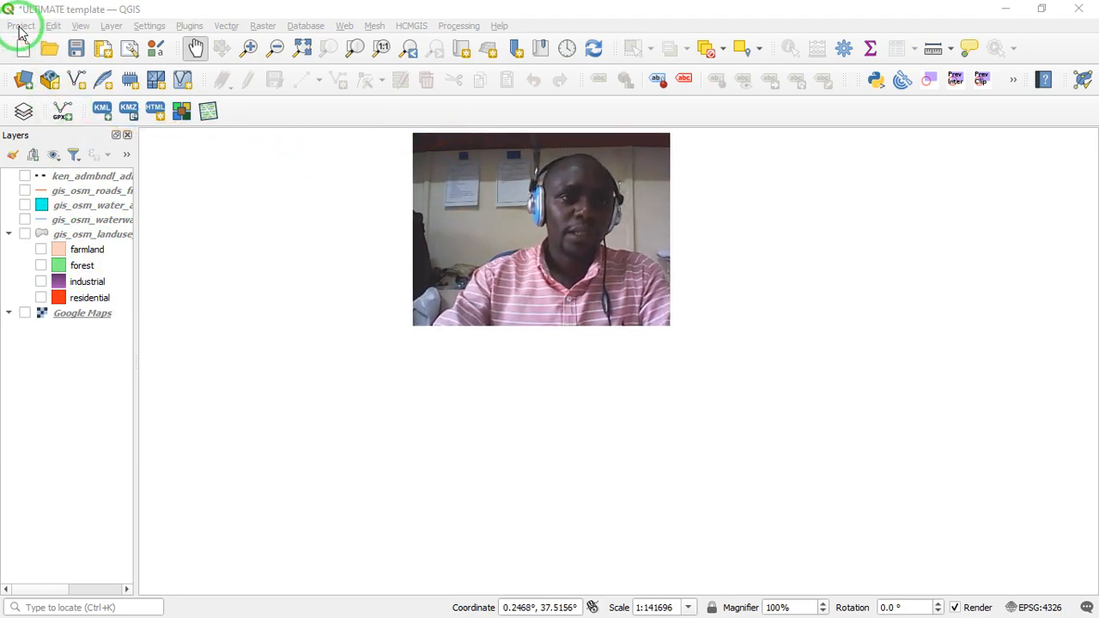
{"action": "left_click_drag", "start_coordinate": [471, 122], "coordinate": [63, 48]}
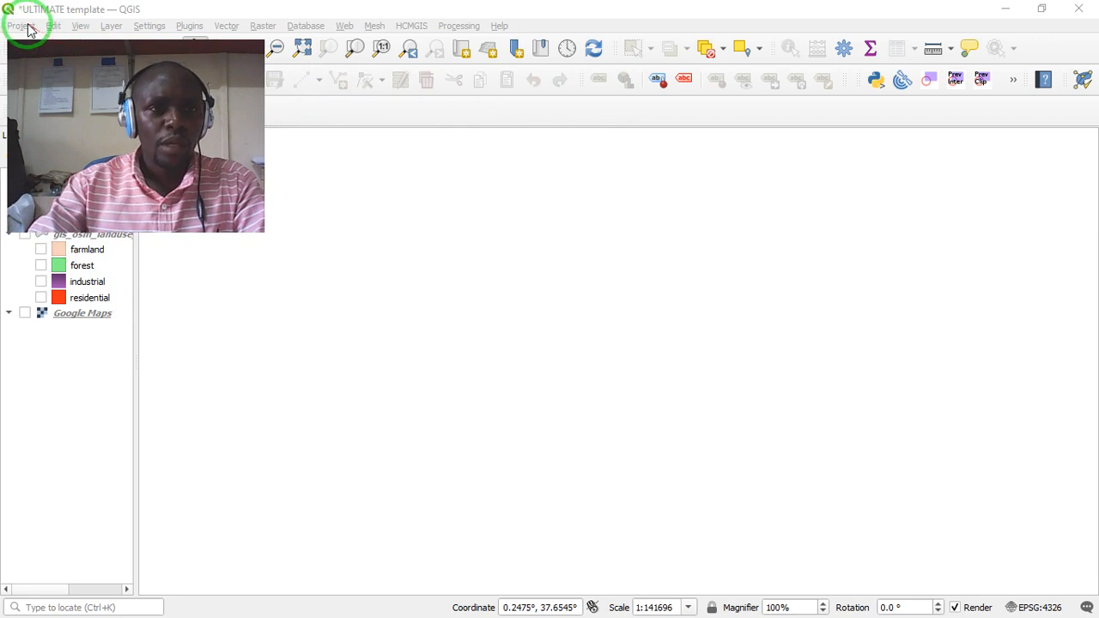
{"action": "left_click", "coordinate": [67, 34]}
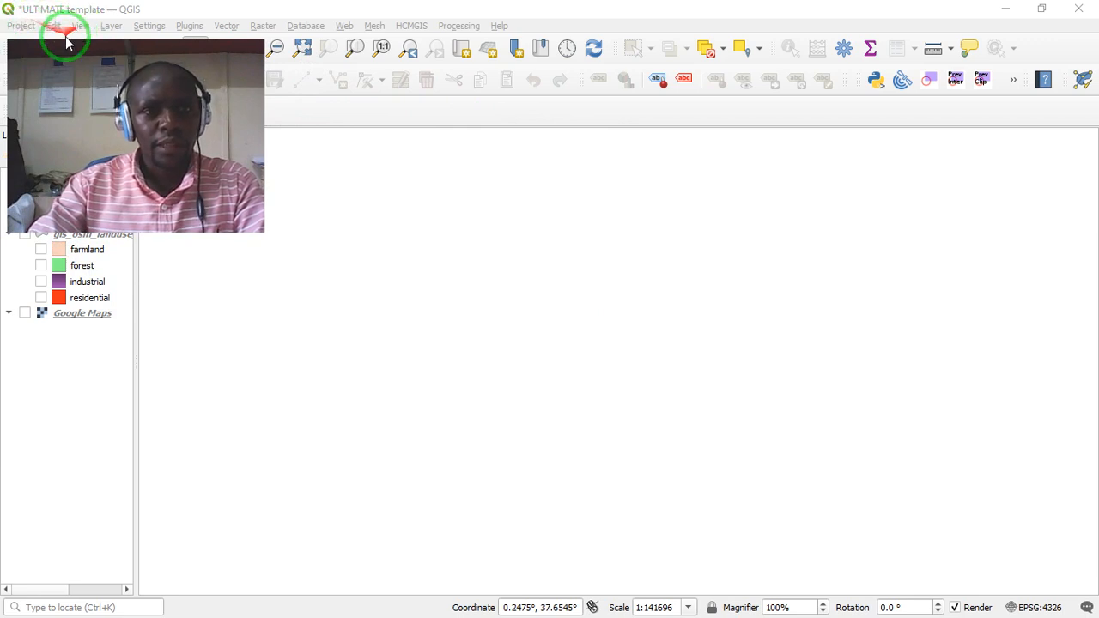
- Look through the project, editing and view commands, including the list of saved layouts in the project
{"action": "left_click", "coordinate": [55, 47]}
{"action": "left_click_drag", "start_coordinate": [56, 50], "coordinate": [429, 199]}
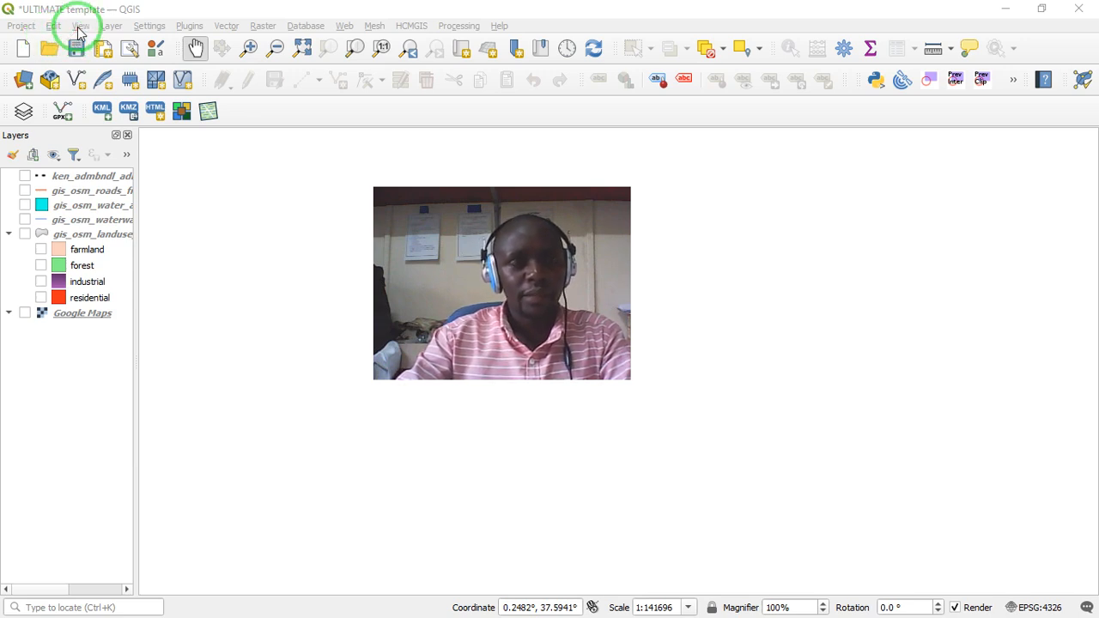
{"action": "left_click", "coordinate": [32, 30]}
{"action": "mouse_move", "coordinate": [53, 26]}
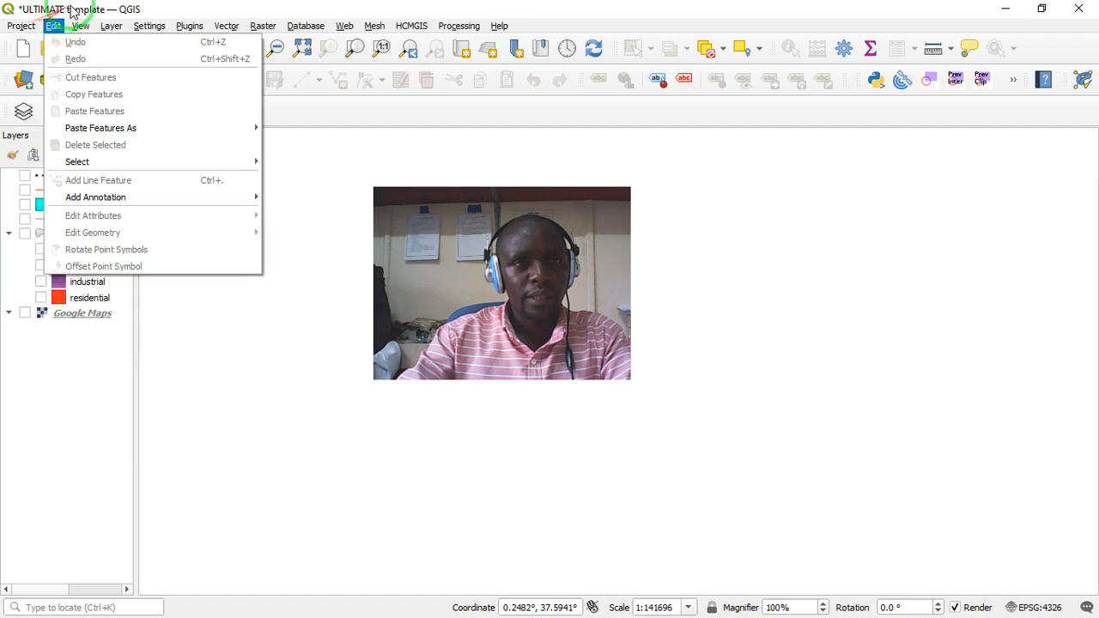
{"action": "left_click", "coordinate": [206, 6]}
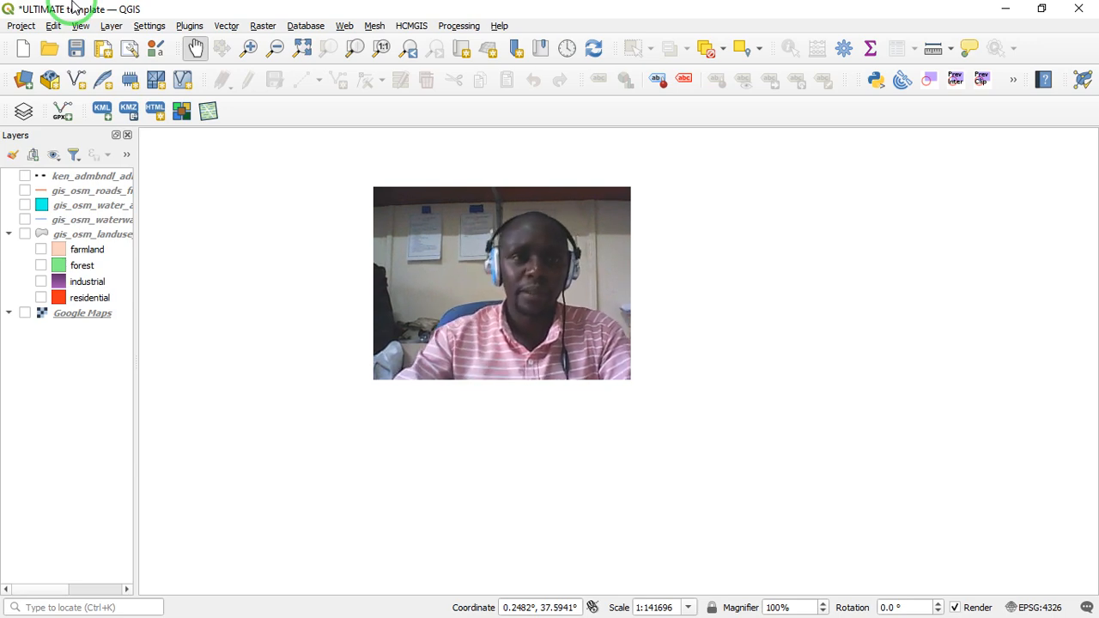
{"action": "left_click", "coordinate": [34, 31]}
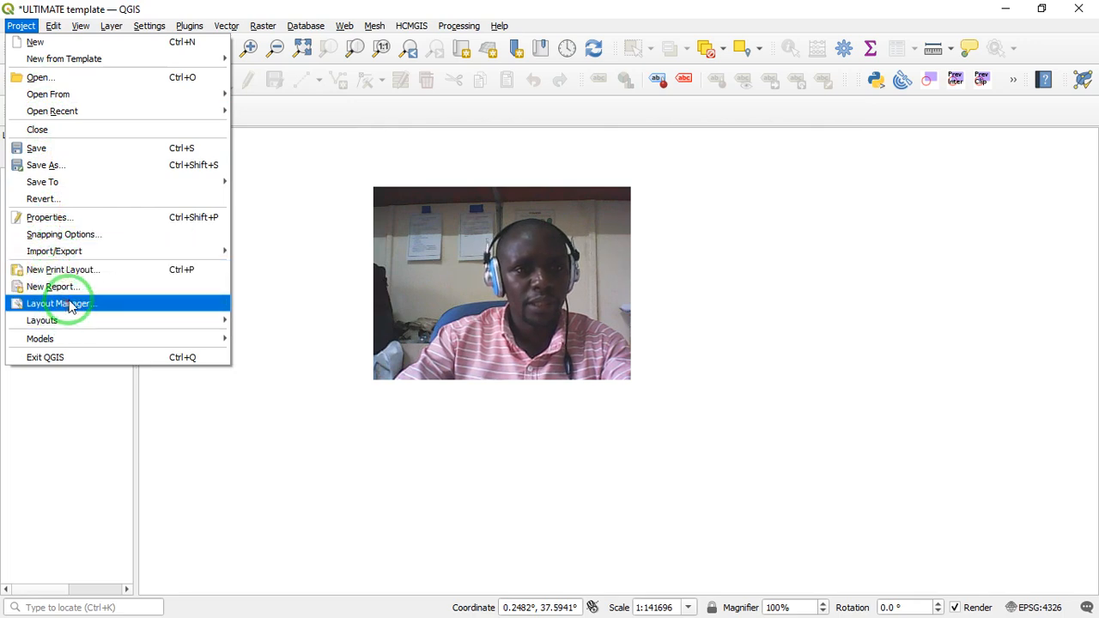
{"action": "mouse_move", "coordinate": [79, 332]}
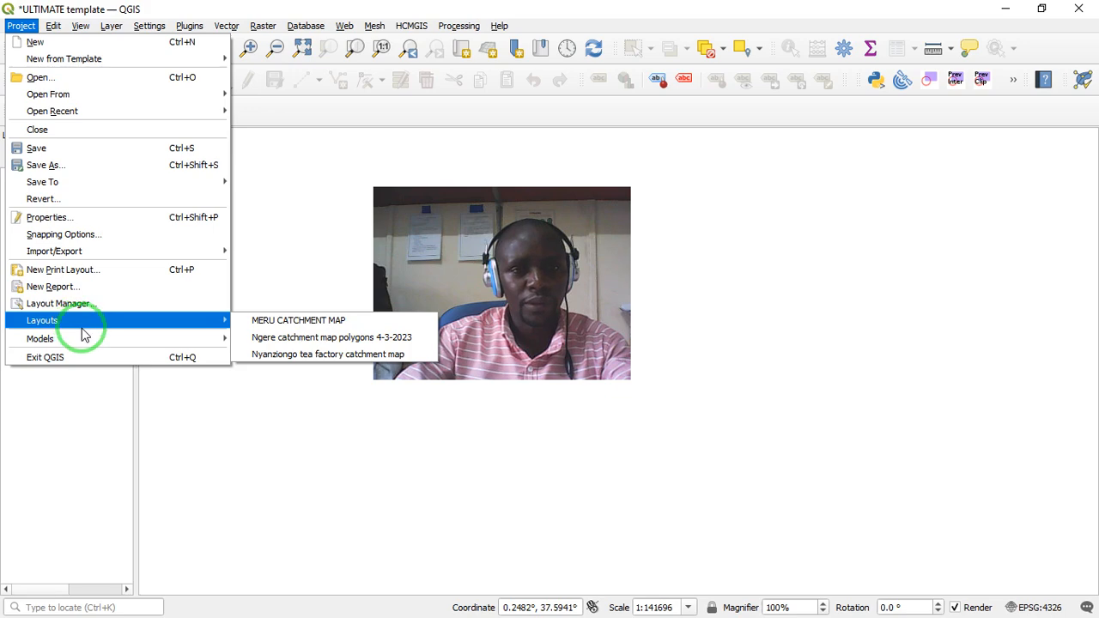
{"action": "mouse_move", "coordinate": [64, 28]}
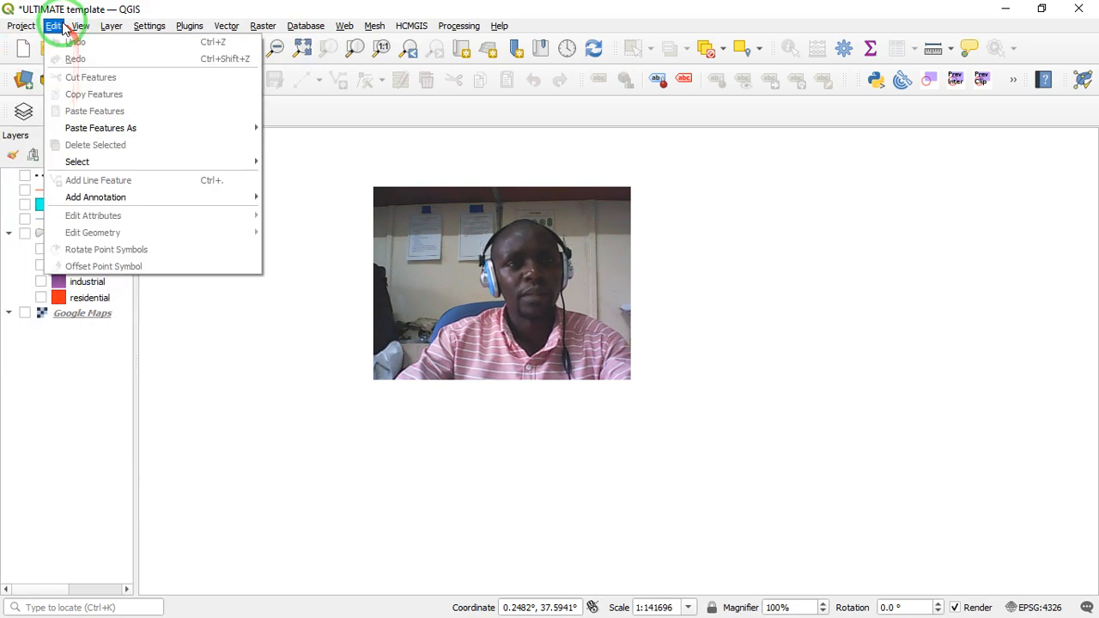
{"action": "mouse_move", "coordinate": [96, 165]}
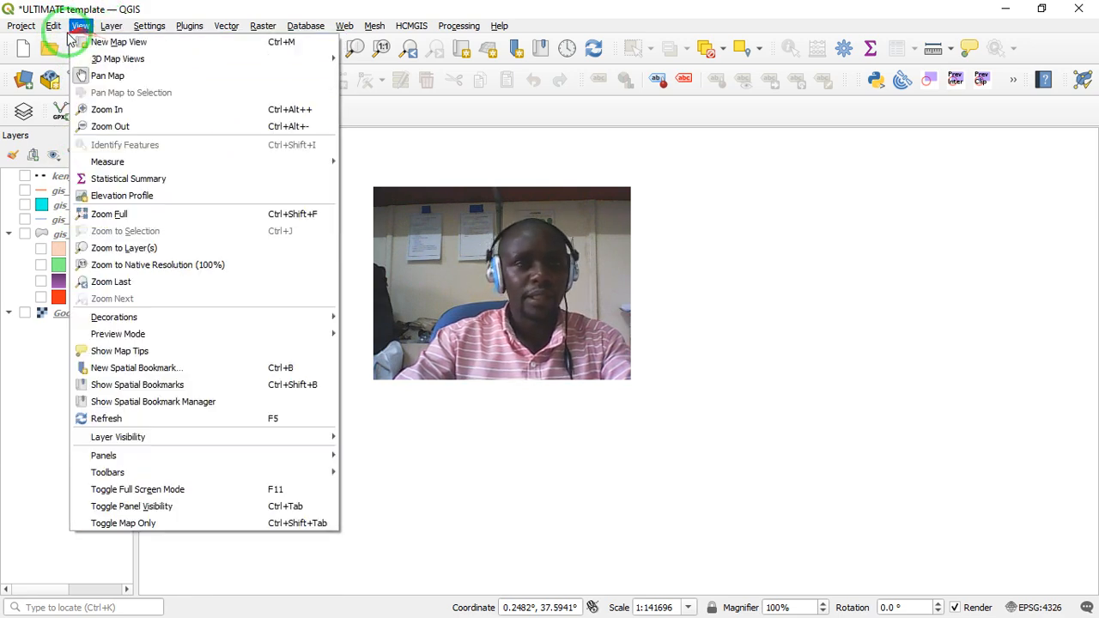
{"action": "mouse_move", "coordinate": [157, 26]}
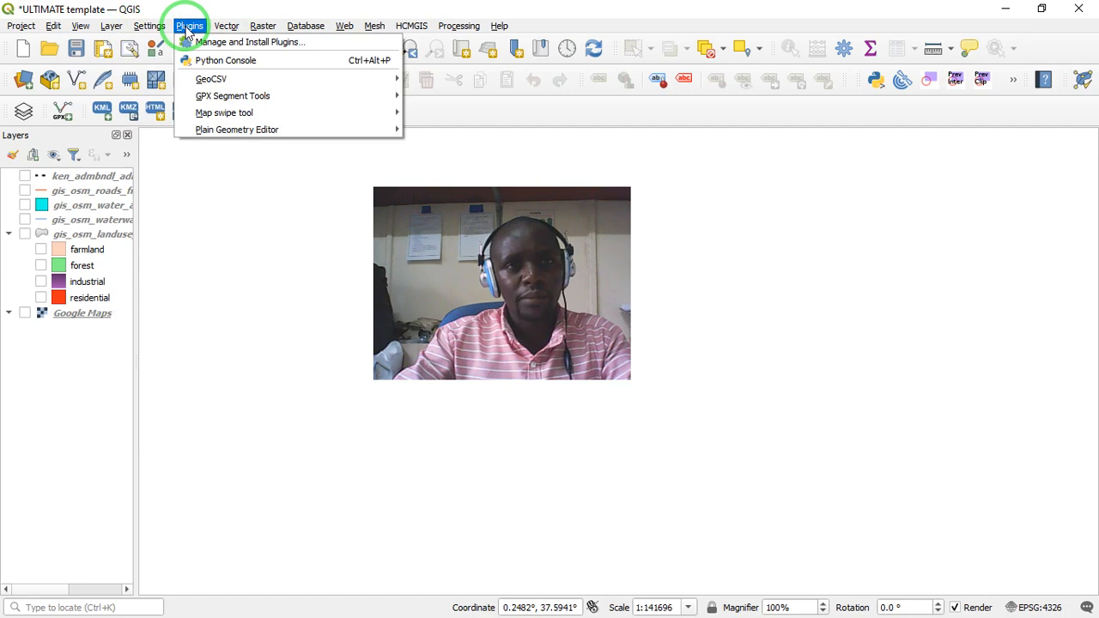
- Open the plugin manager and read the description of the HCMGIS plugin
{"action": "left_click", "coordinate": [231, 43]}
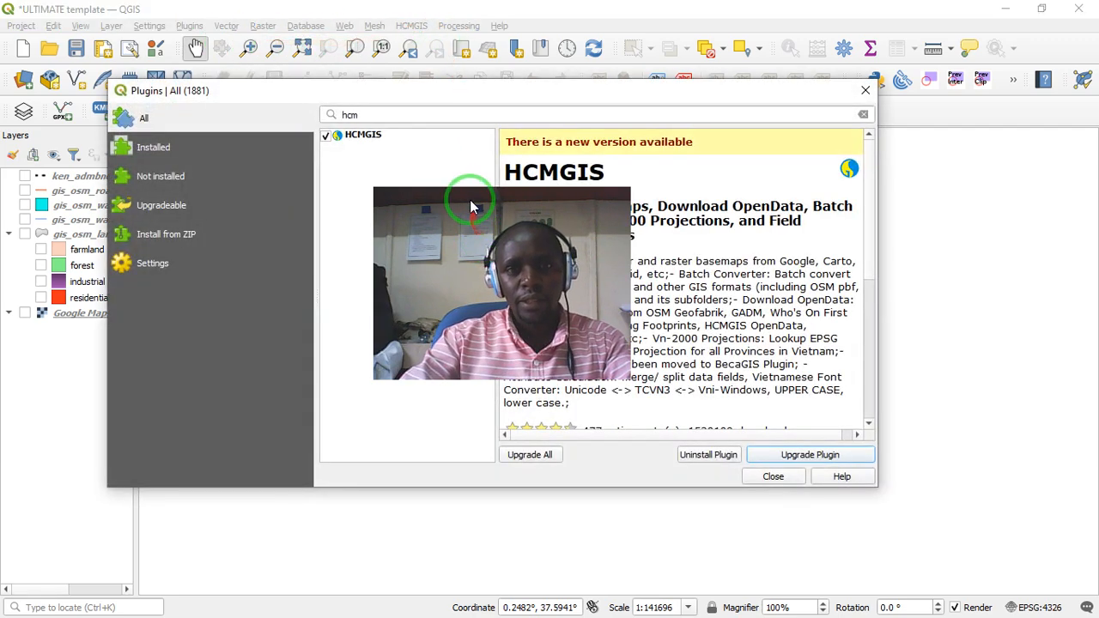
{"action": "left_click_drag", "start_coordinate": [470, 206], "coordinate": [302, 297]}
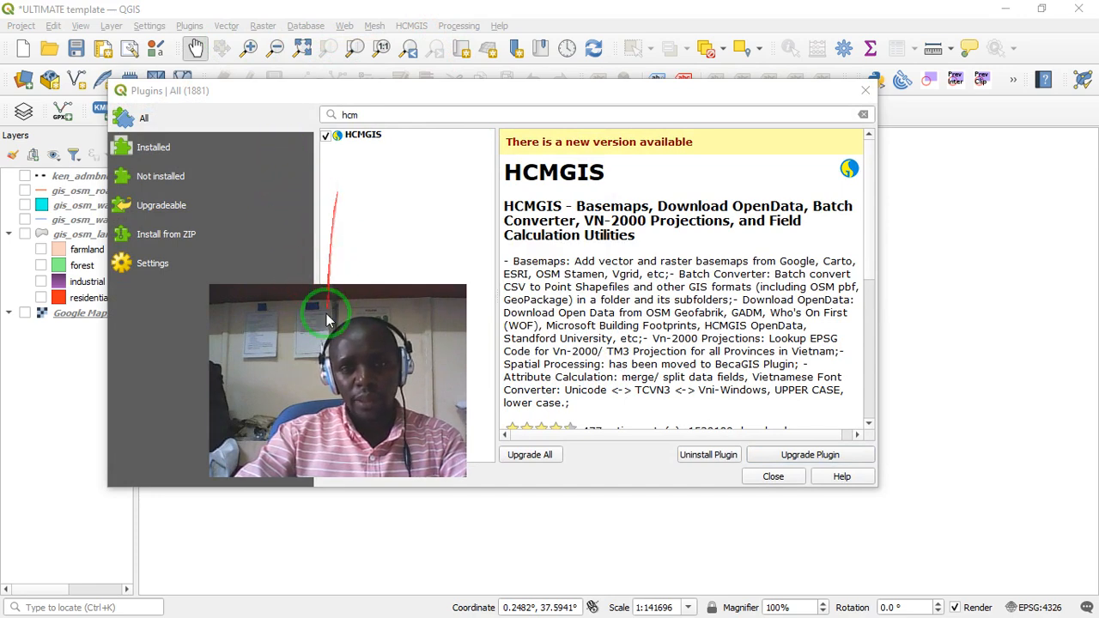
{"action": "left_click_drag", "start_coordinate": [300, 295], "coordinate": [295, 254]}
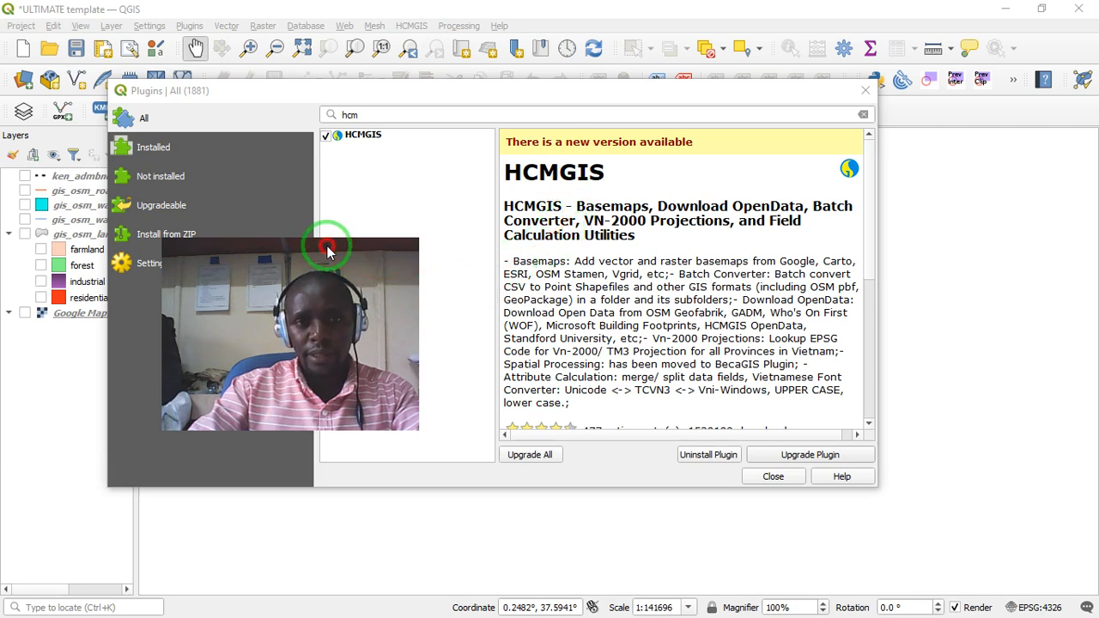
{"action": "left_click_drag", "start_coordinate": [327, 250], "coordinate": [581, 252]}
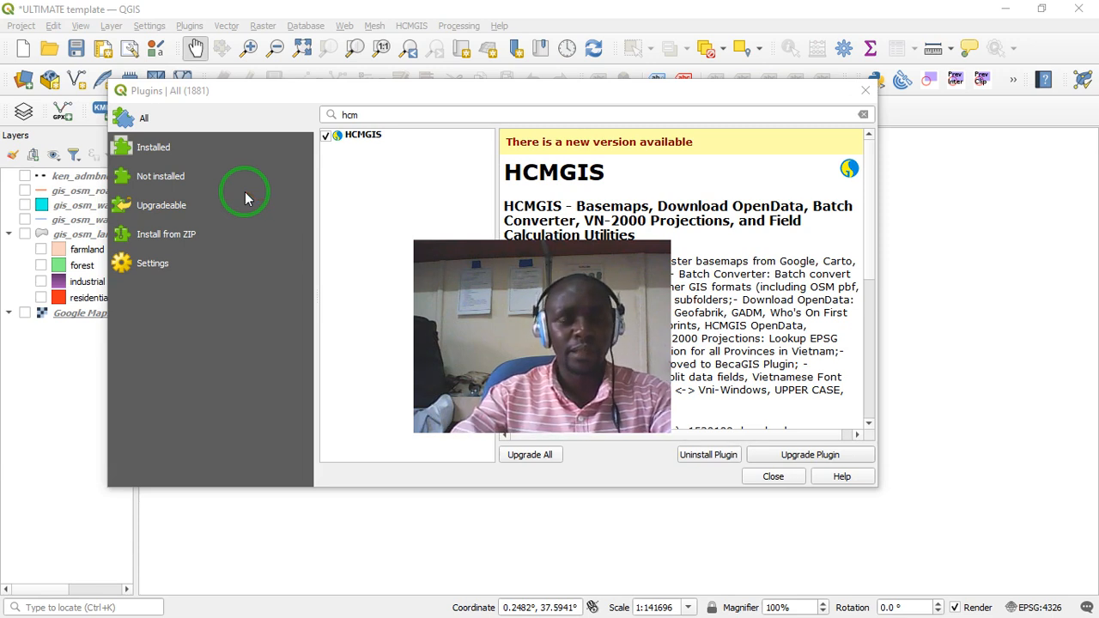
- Show all plugins in the plugin manager and replace the search text with "setti"
{"action": "left_click", "coordinate": [152, 151]}
{"action": "left_click", "coordinate": [148, 126]}
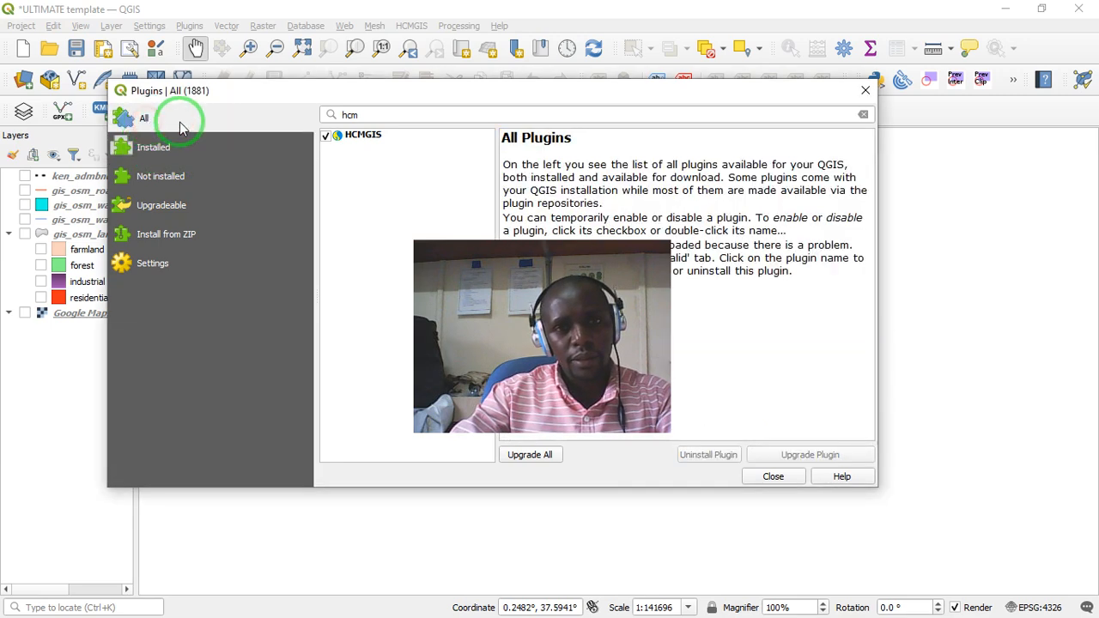
{"action": "left_click", "coordinate": [369, 110]}
{"action": "left_click_drag", "start_coordinate": [376, 112], "coordinate": [287, 118]}
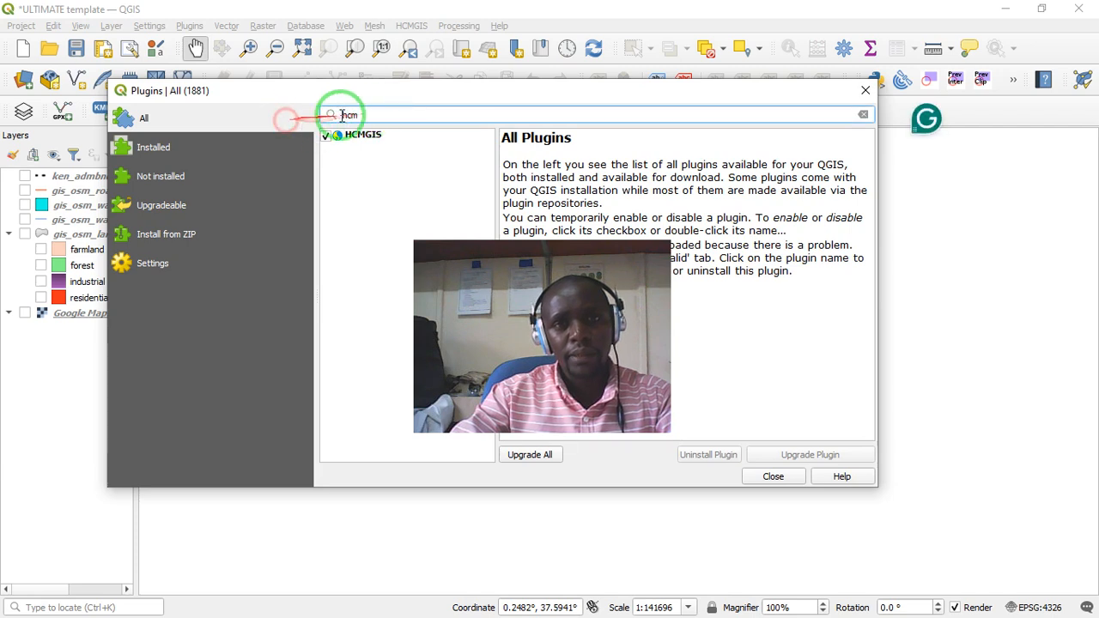
{"action": "left_click", "coordinate": [360, 113]}
{"action": "mouse_move", "coordinate": [365, 112]}
{"action": "left_mouse_down"}
{"action": "mouse_move", "coordinate": [335, 117]}
{"action": "mouse_move", "coordinate": [368, 109]}
{"action": "left_mouse_up"}
{"action": "key", "text": "BackSpace"}
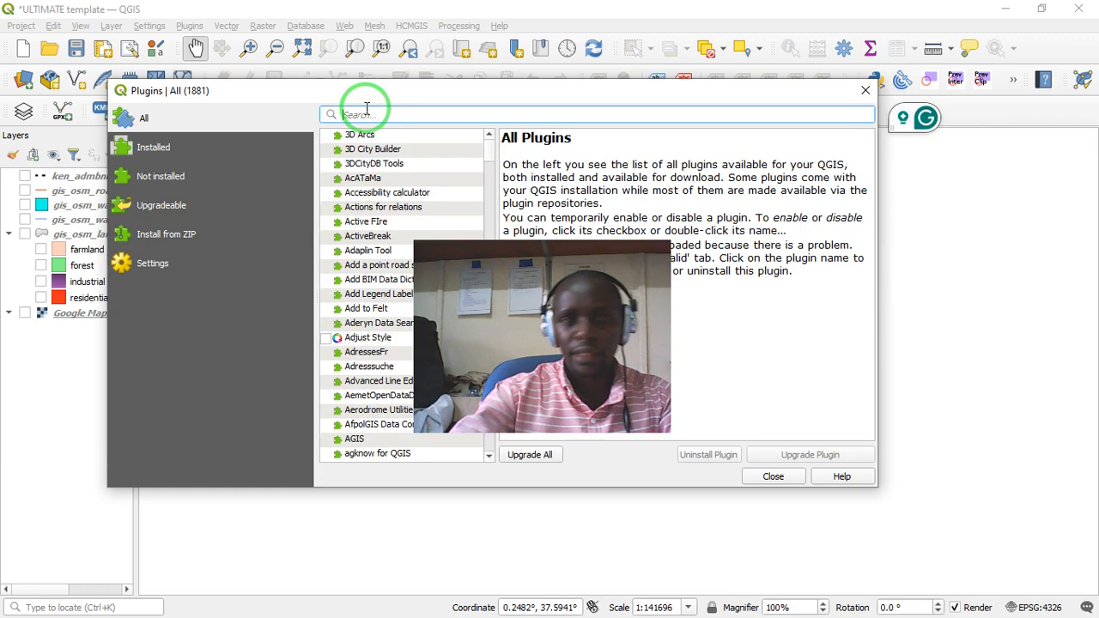
{"action": "type", "text": "sett"}
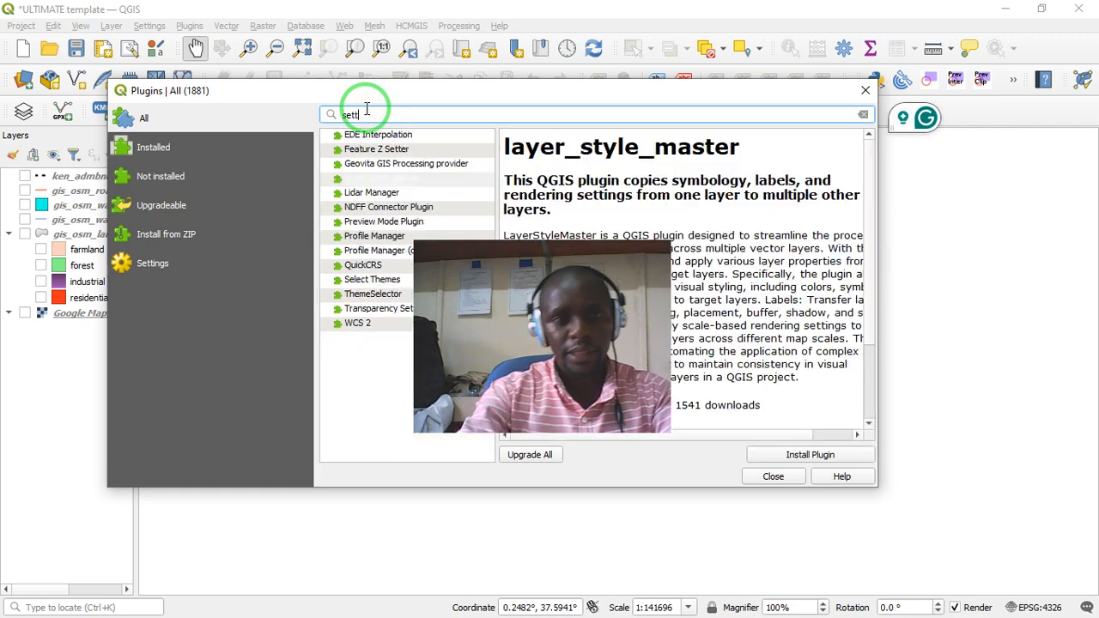
{"action": "type", "text": "l"}
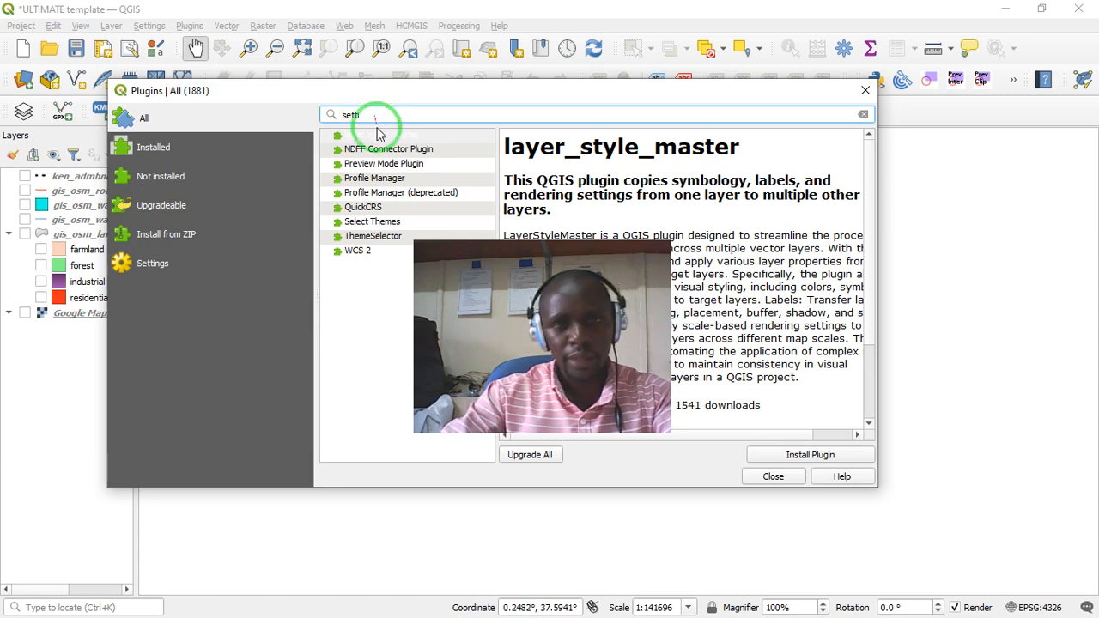
- Filter to plugins that are not installed and read the Preview Mode Plugin's description, tags and version details
{"action": "left_click", "coordinate": [160, 184]}
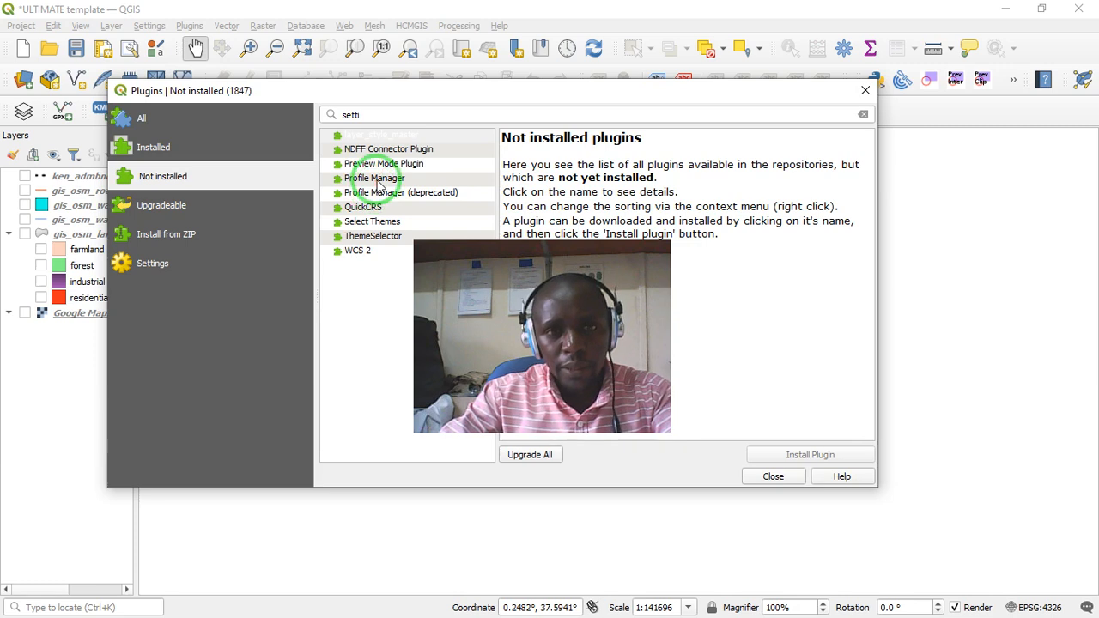
{"action": "left_click_drag", "start_coordinate": [478, 258], "coordinate": [513, 317]}
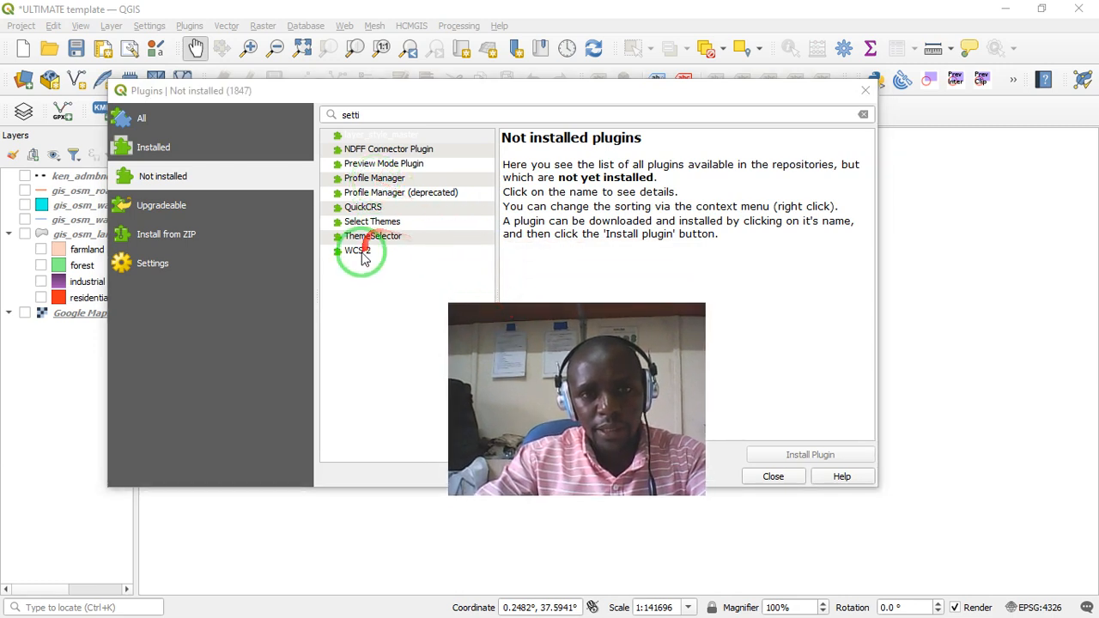
{"action": "left_click", "coordinate": [375, 165]}
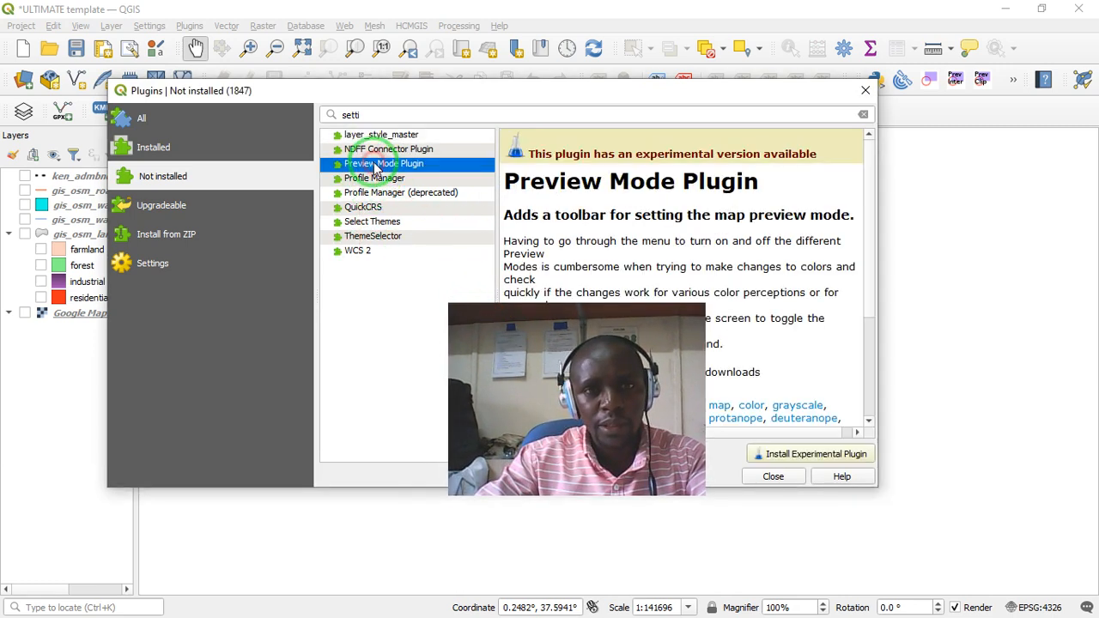
{"action": "left_click_drag", "start_coordinate": [581, 307], "coordinate": [298, 265]}
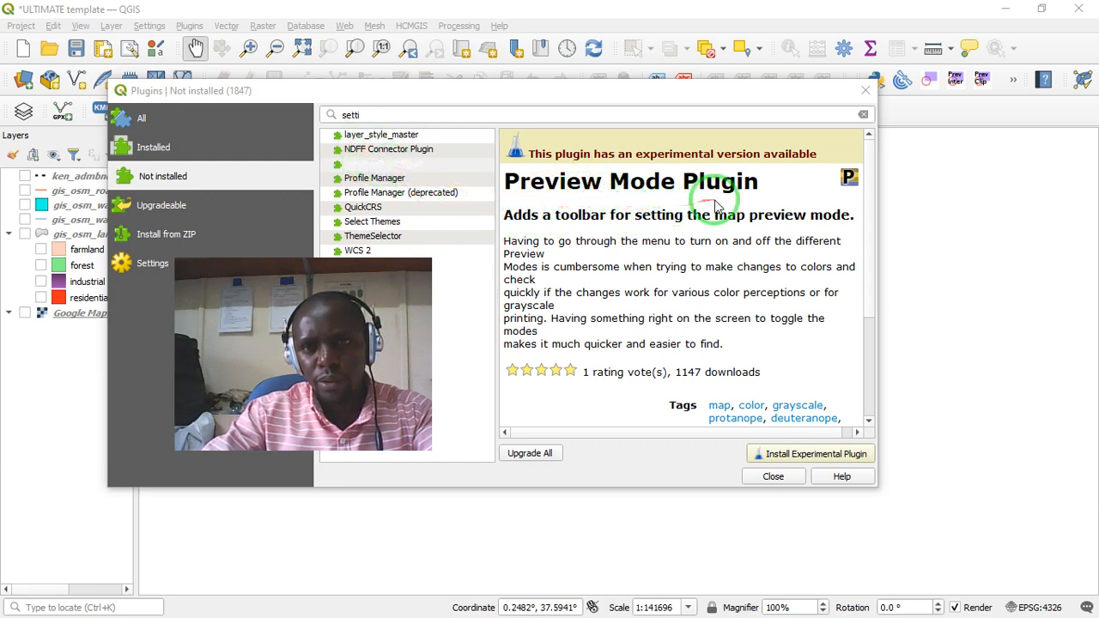
{"action": "left_click_drag", "start_coordinate": [532, 215], "coordinate": [550, 228]}
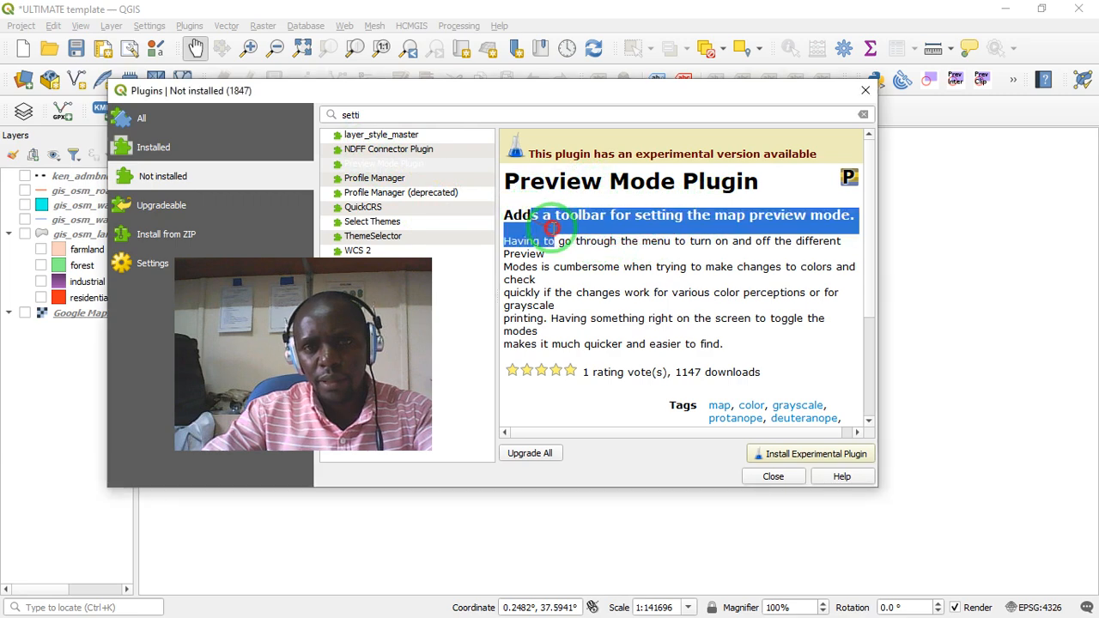
{"action": "left_click", "coordinate": [557, 230]}
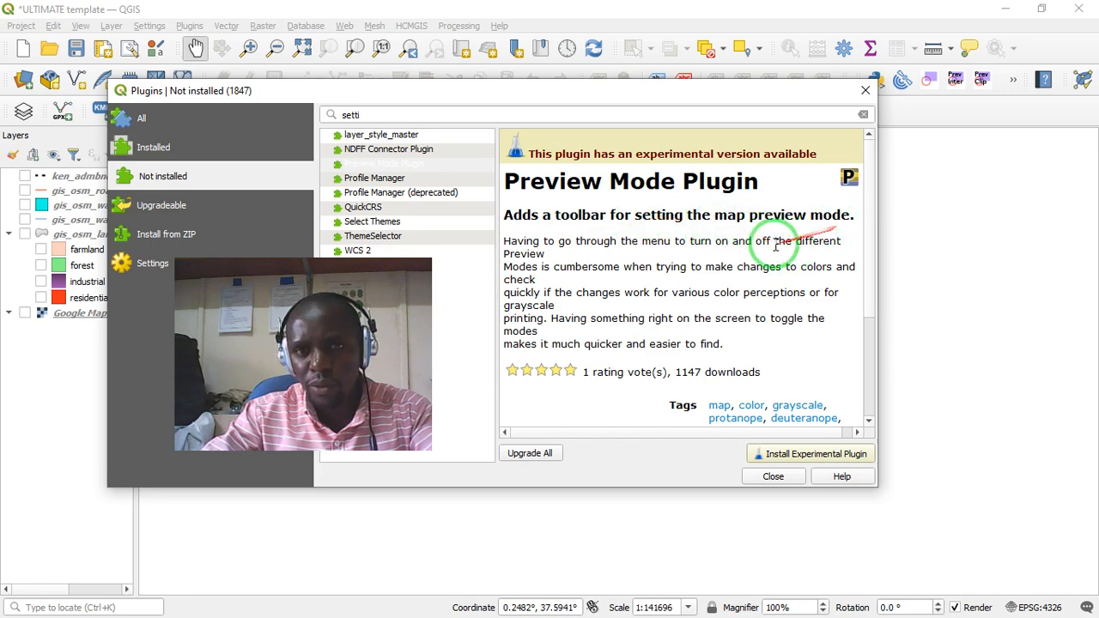
{"action": "scroll", "coordinate": [765, 255], "scroll_direction": "down", "scroll_amount": 1}
{"action": "scroll", "coordinate": [765, 256], "scroll_direction": "down", "scroll_amount": 2}
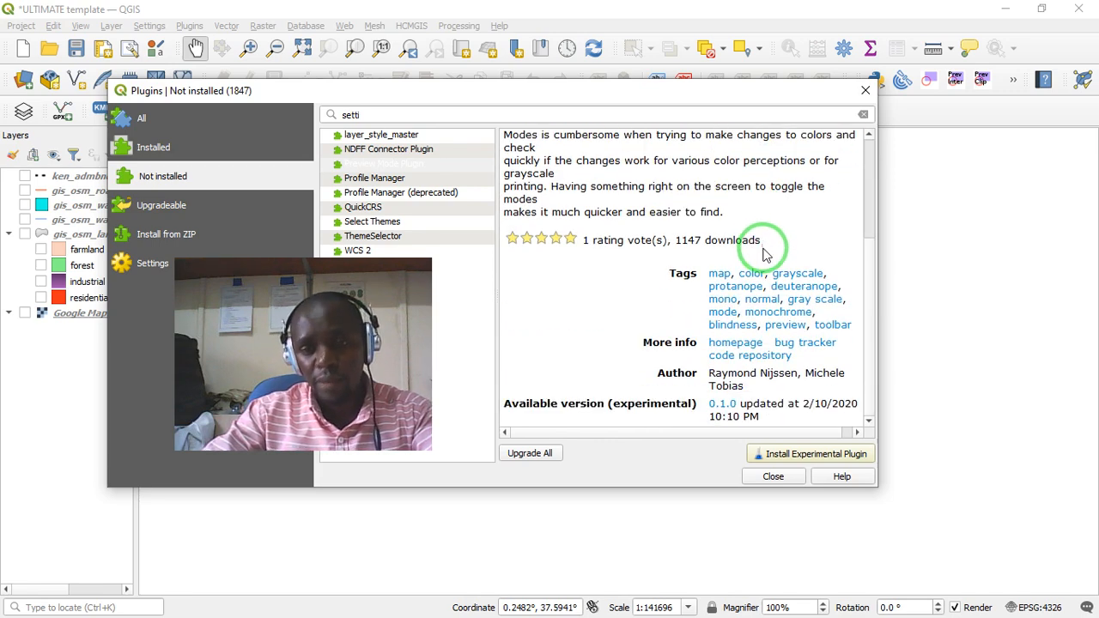
{"action": "left_click_drag", "start_coordinate": [764, 249], "coordinate": [803, 397]}
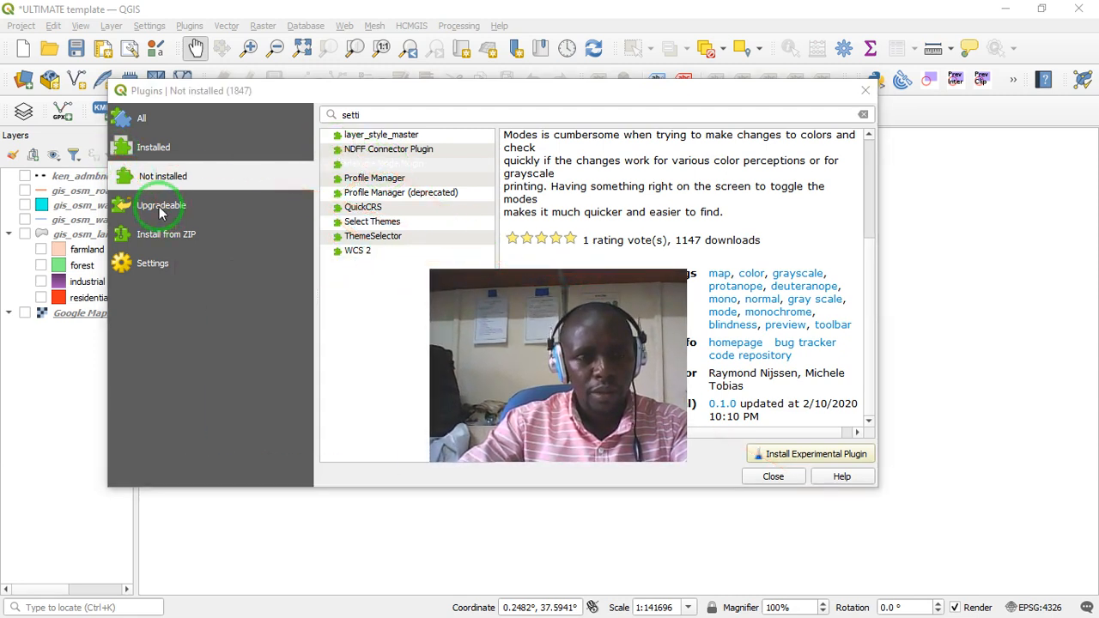
- Go through the plugin manager's Installed, Not installed, Upgradeable and Install from ZIP pages, ending on All
{"action": "left_click", "coordinate": [152, 148]}
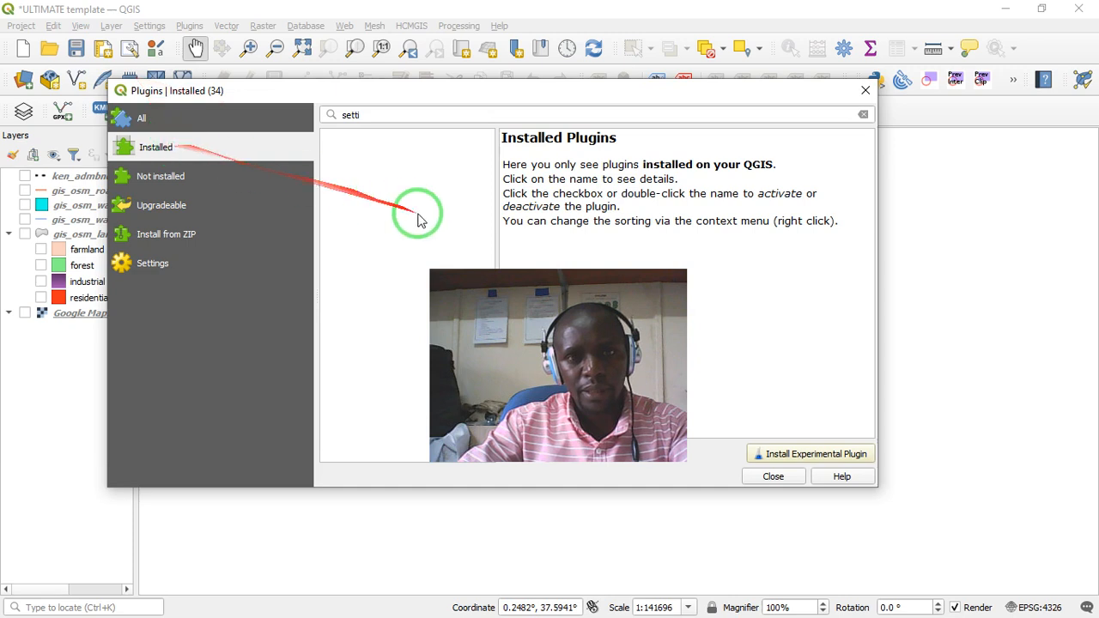
{"action": "left_click", "coordinate": [490, 279]}
{"action": "left_click_drag", "start_coordinate": [490, 279], "coordinate": [660, 221]}
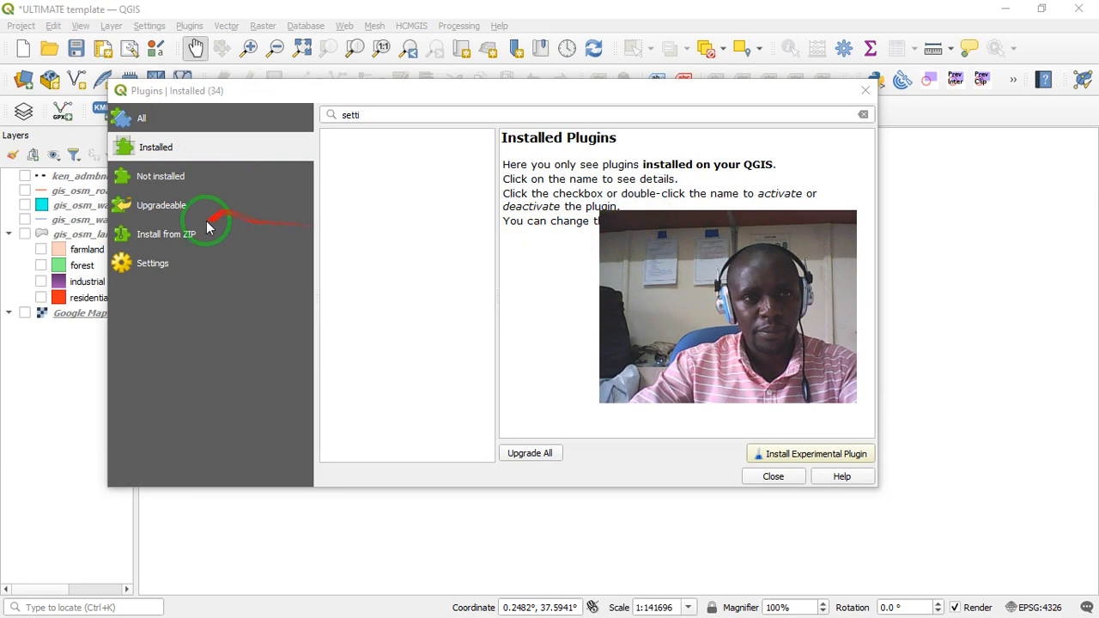
{"action": "left_click", "coordinate": [163, 177]}
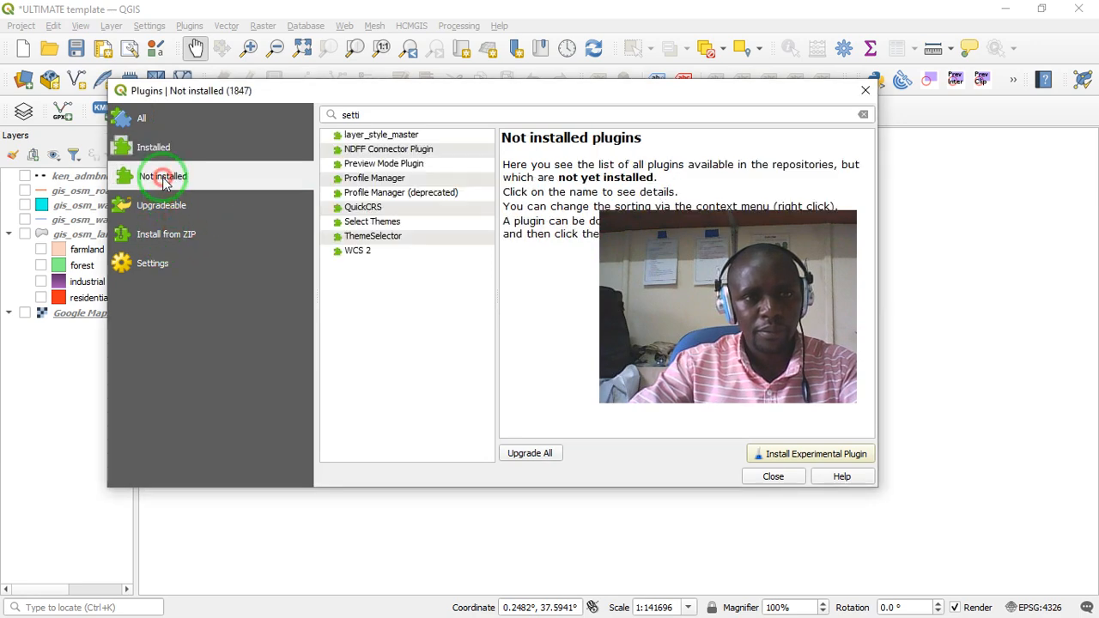
{"action": "left_click", "coordinate": [159, 160]}
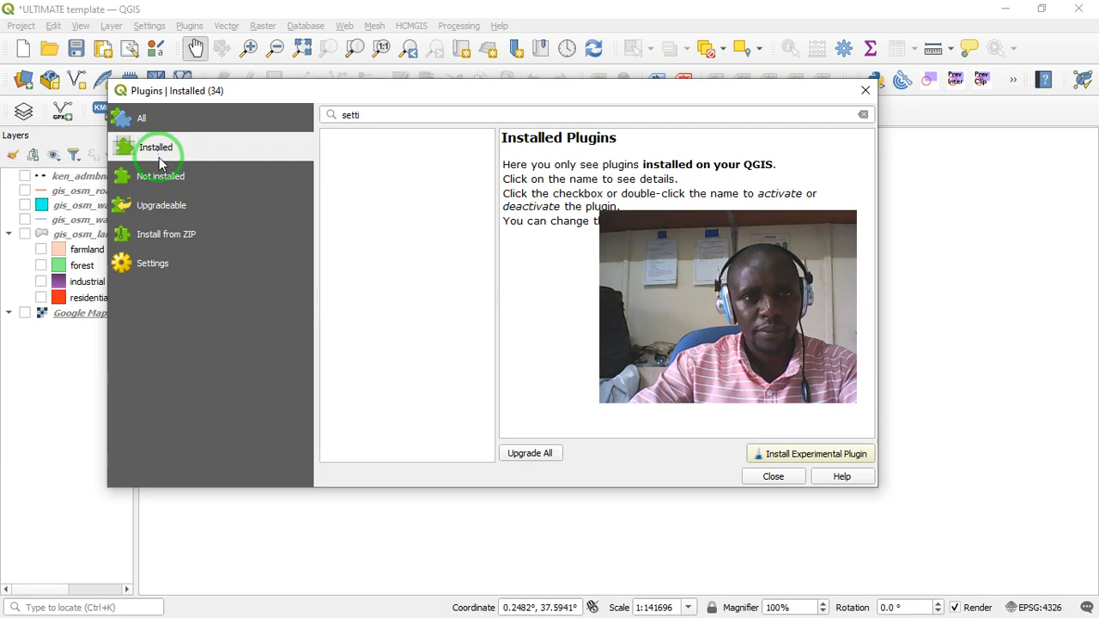
{"action": "left_click", "coordinate": [169, 210]}
{"action": "left_click", "coordinate": [171, 240]}
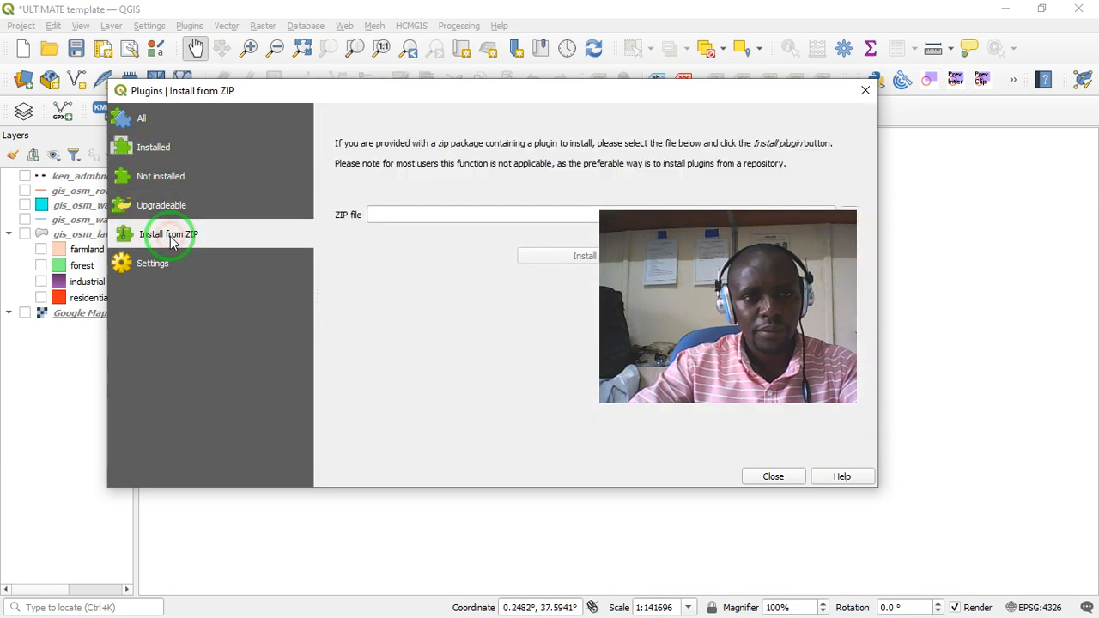
{"action": "left_click", "coordinate": [155, 147]}
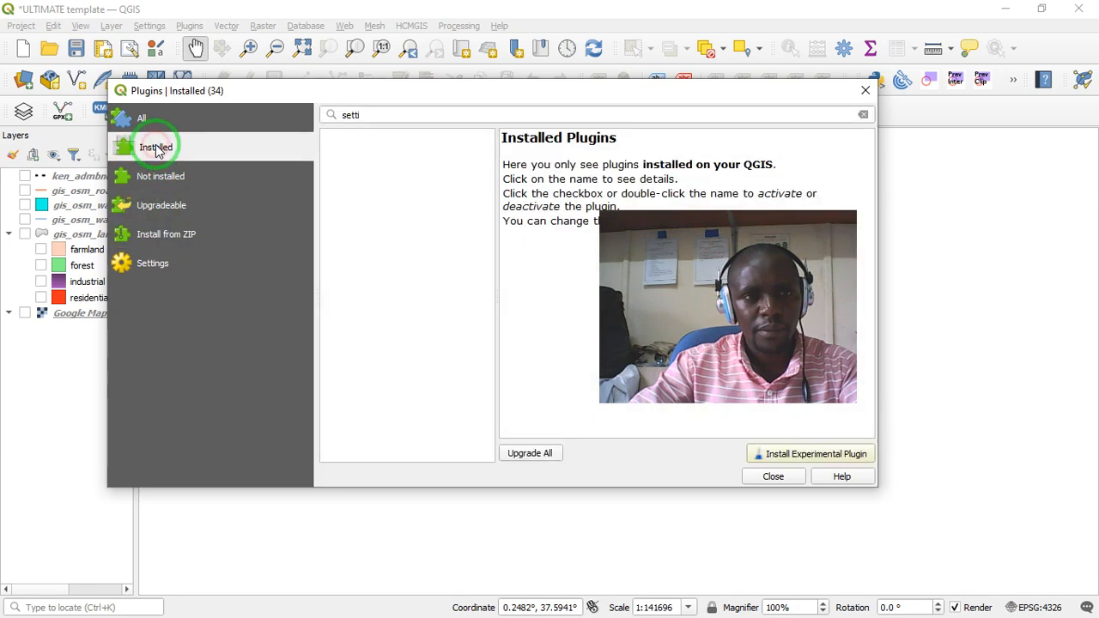
{"action": "left_click", "coordinate": [141, 118]}
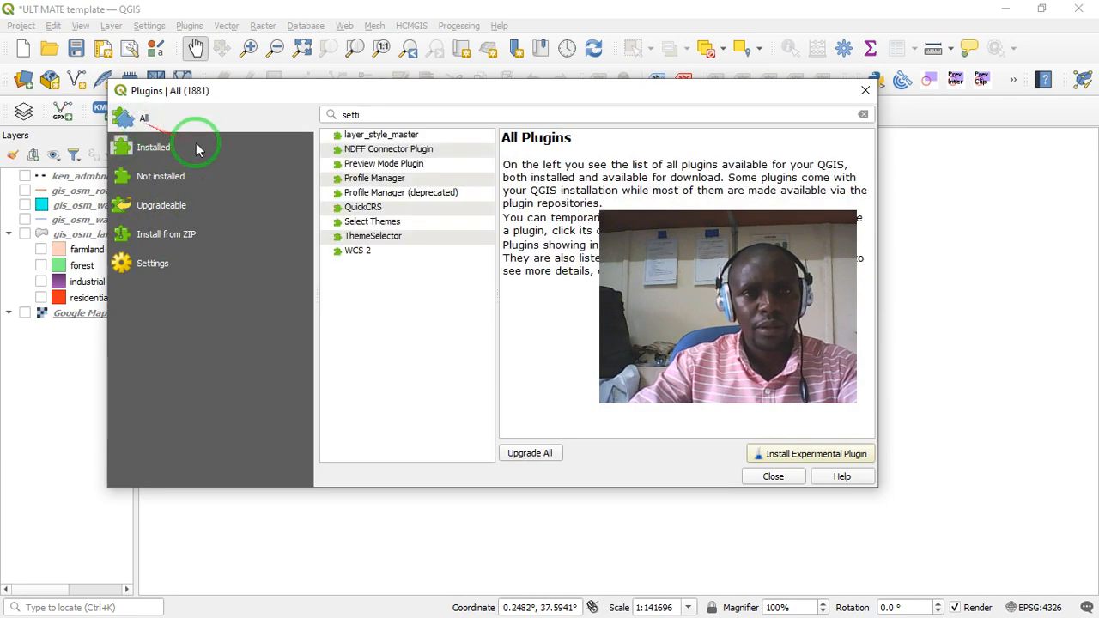
- Restrict the plugin manager to installed plugins and search them for "hc"
{"action": "left_click", "coordinate": [163, 148]}
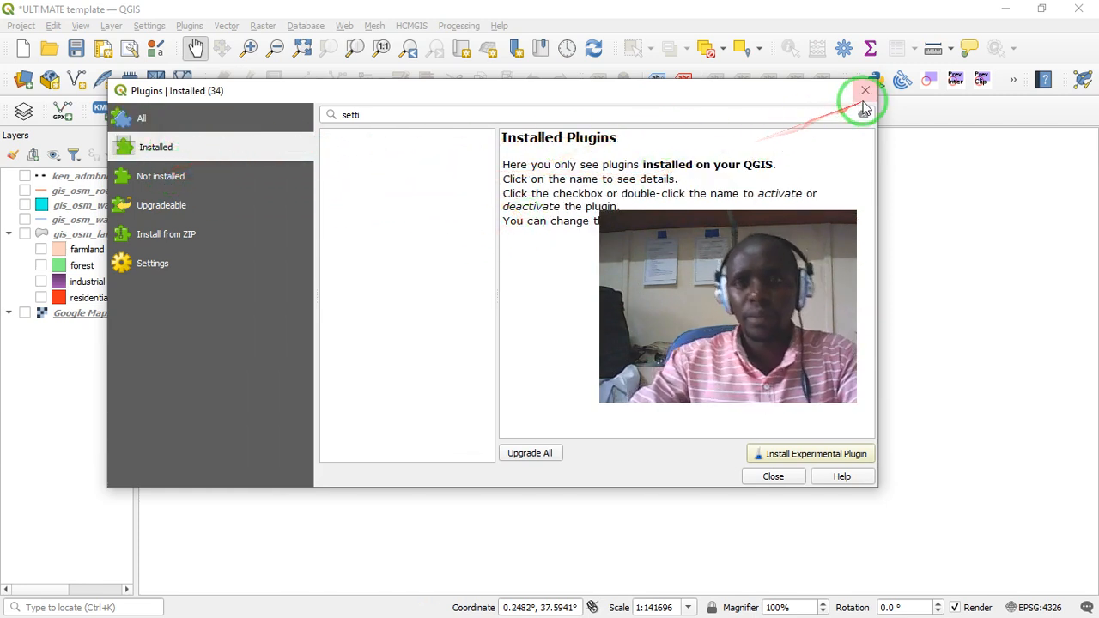
{"action": "left_click_drag", "start_coordinate": [352, 115], "coordinate": [319, 113]}
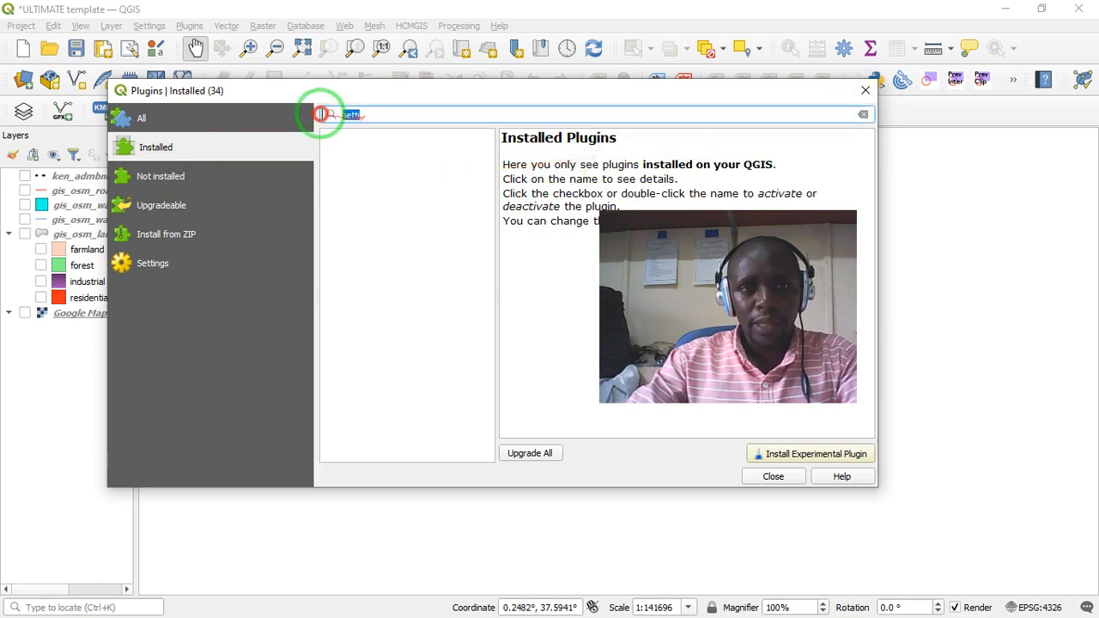
{"action": "type", "text": "hc"}
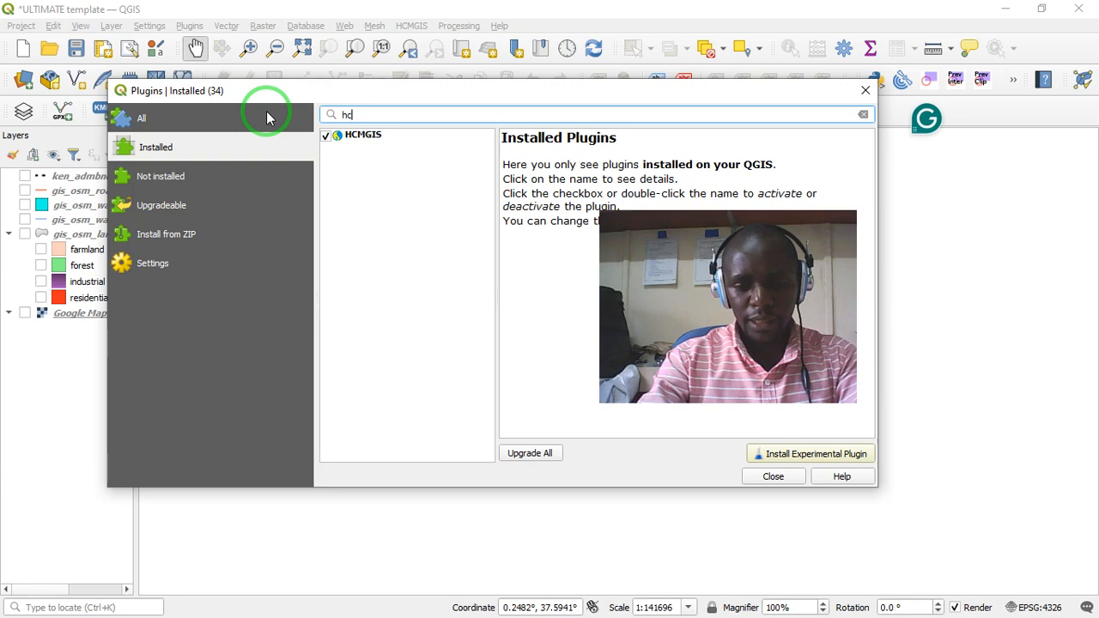
{"action": "type", "text": "hg"}
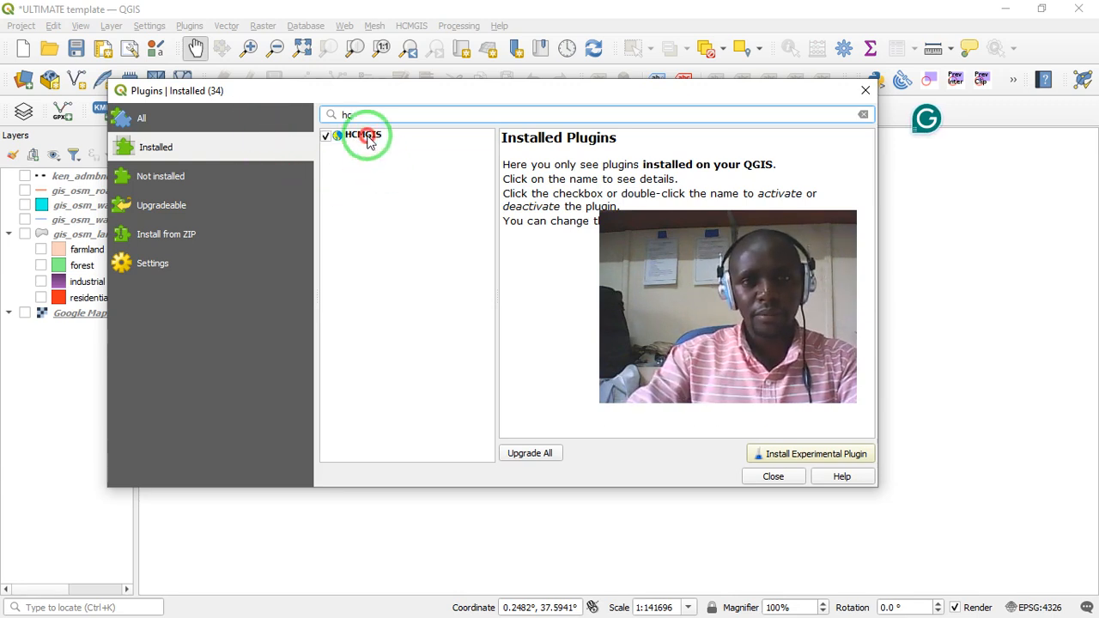
- Read the HCMGIS plugin's description of basemaps, open data and projections, and close the plugin manager
{"action": "left_click", "coordinate": [367, 135]}
{"action": "left_click_drag", "start_coordinate": [725, 217], "coordinate": [308, 212]}
{"action": "scroll", "coordinate": [708, 352], "scroll_direction": "down", "scroll_amount": 1}
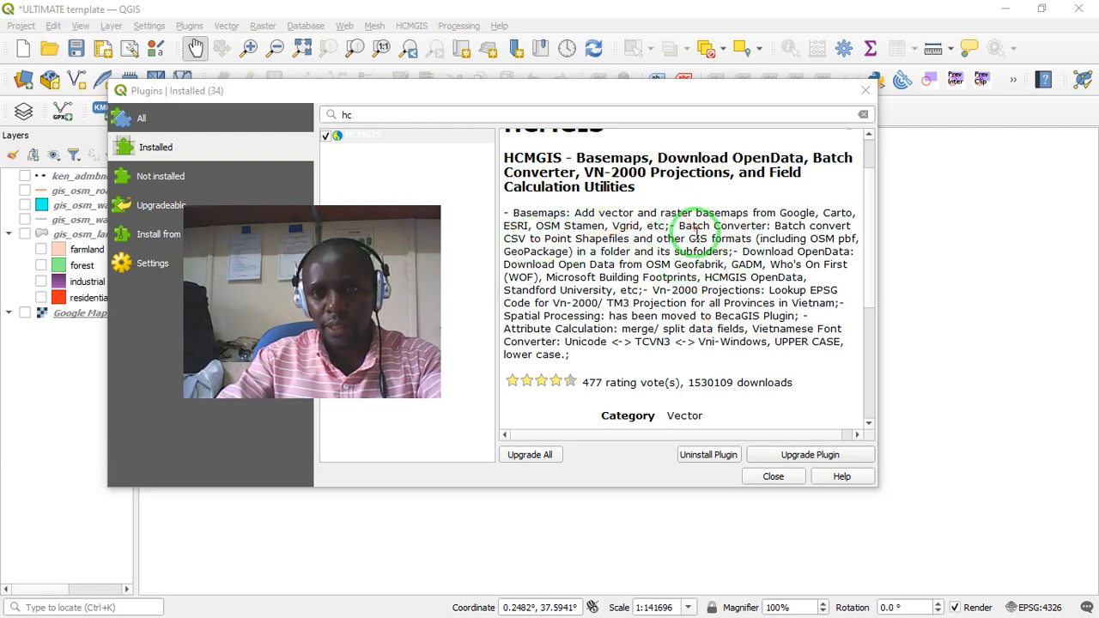
{"action": "left_click_drag", "start_coordinate": [706, 239], "coordinate": [751, 215]}
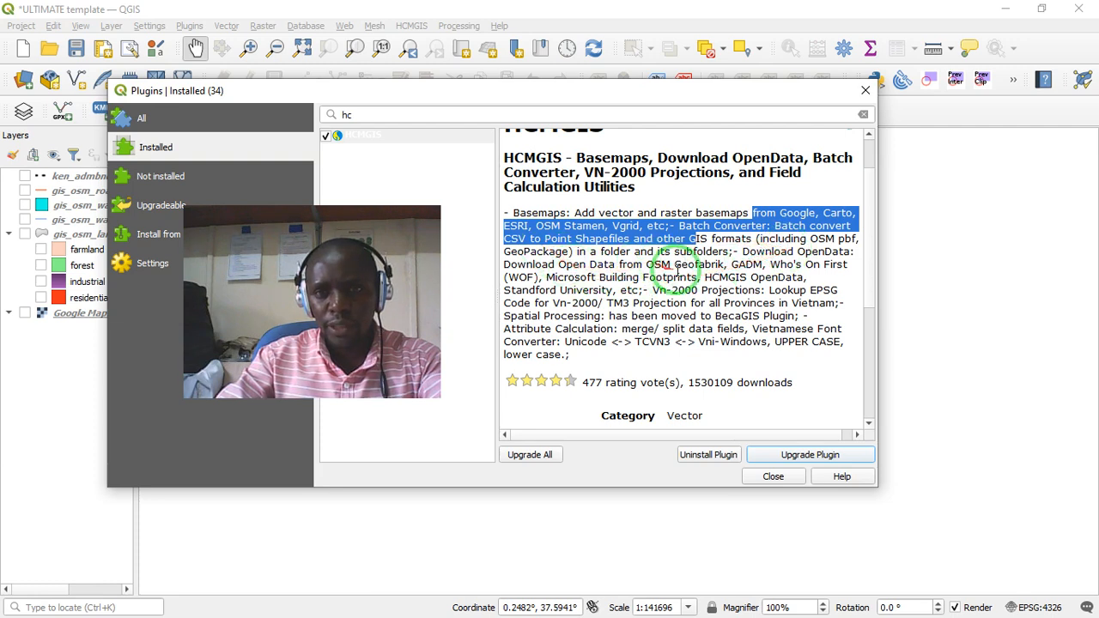
{"action": "left_click", "coordinate": [603, 283]}
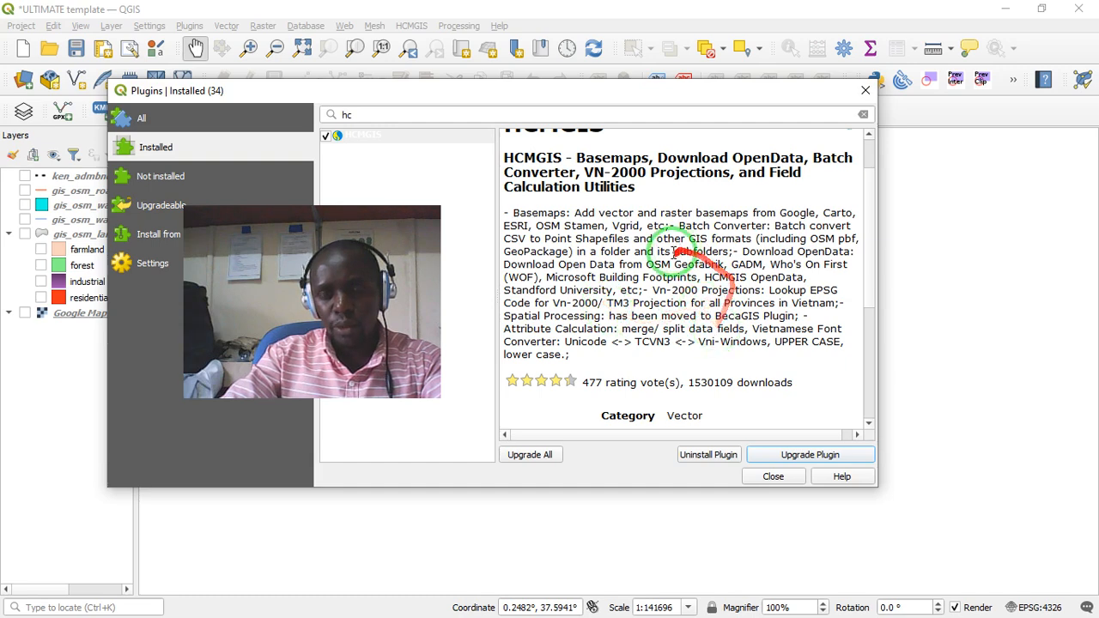
{"action": "left_click_drag", "start_coordinate": [615, 293], "coordinate": [711, 306]}
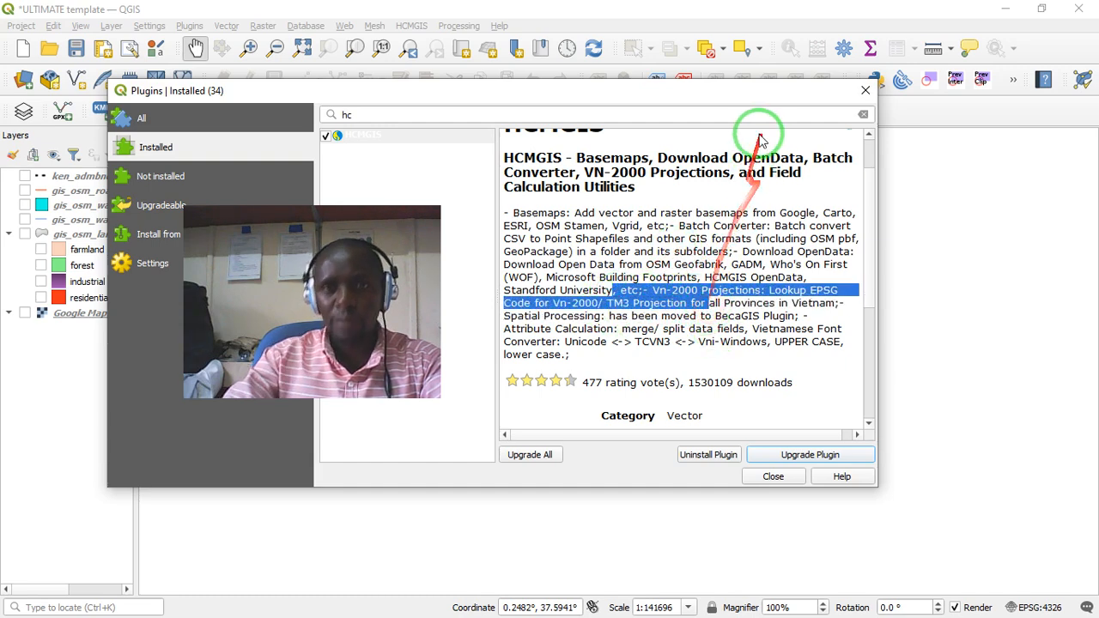
{"action": "left_click", "coordinate": [865, 91]}
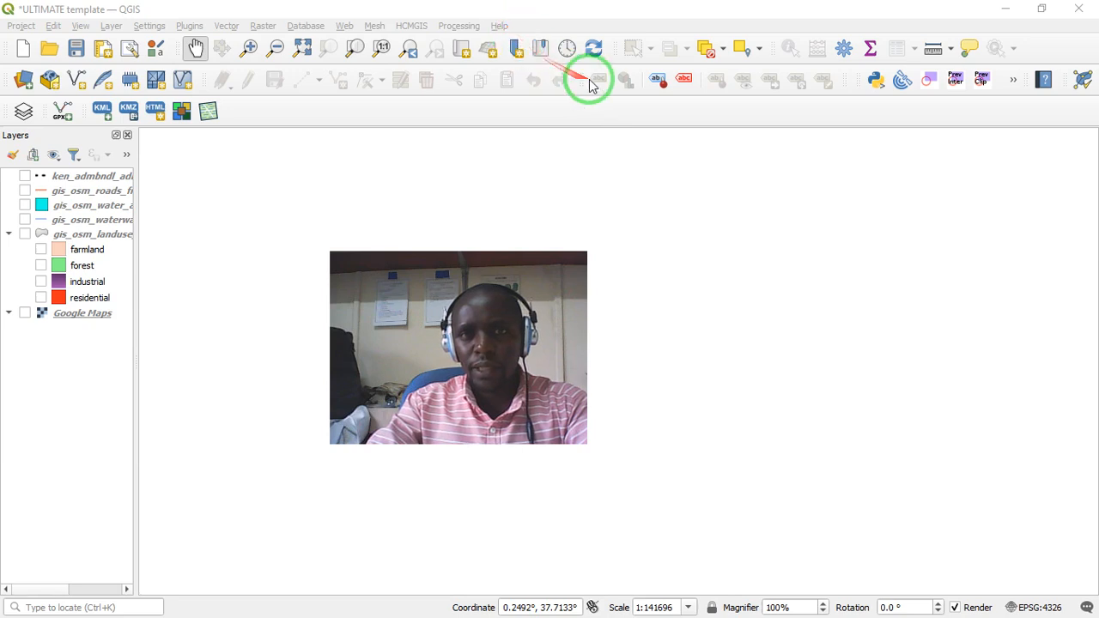
- Look through the HCMGIS plugin's basemap, open data, batch converter and field commands, plus the Processing and Layer commands
{"action": "left_click", "coordinate": [419, 27]}
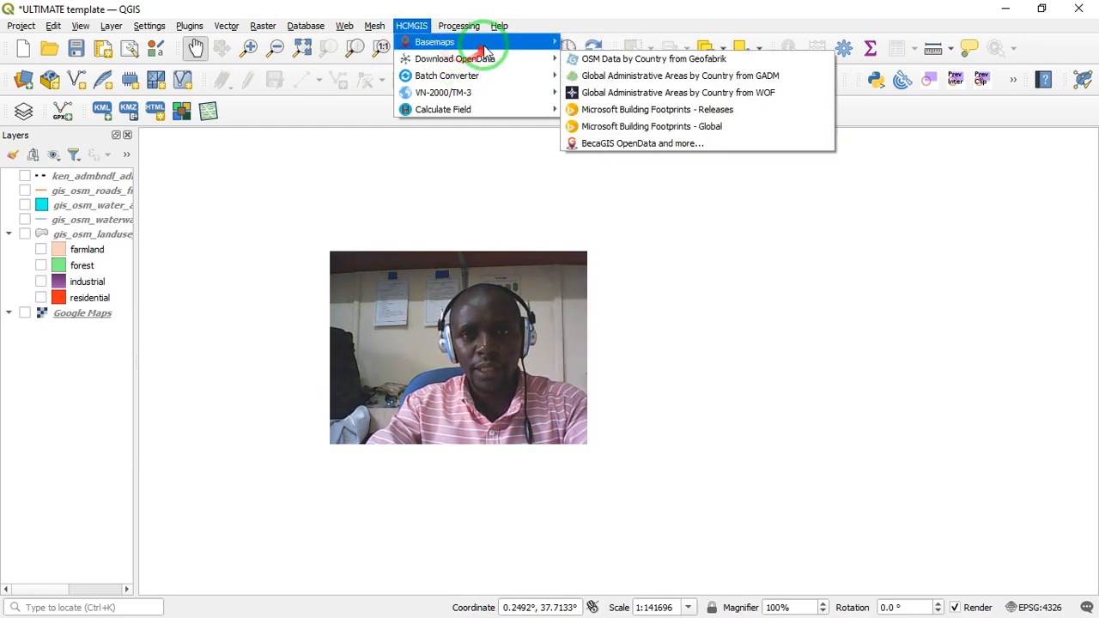
{"action": "mouse_move", "coordinate": [511, 47]}
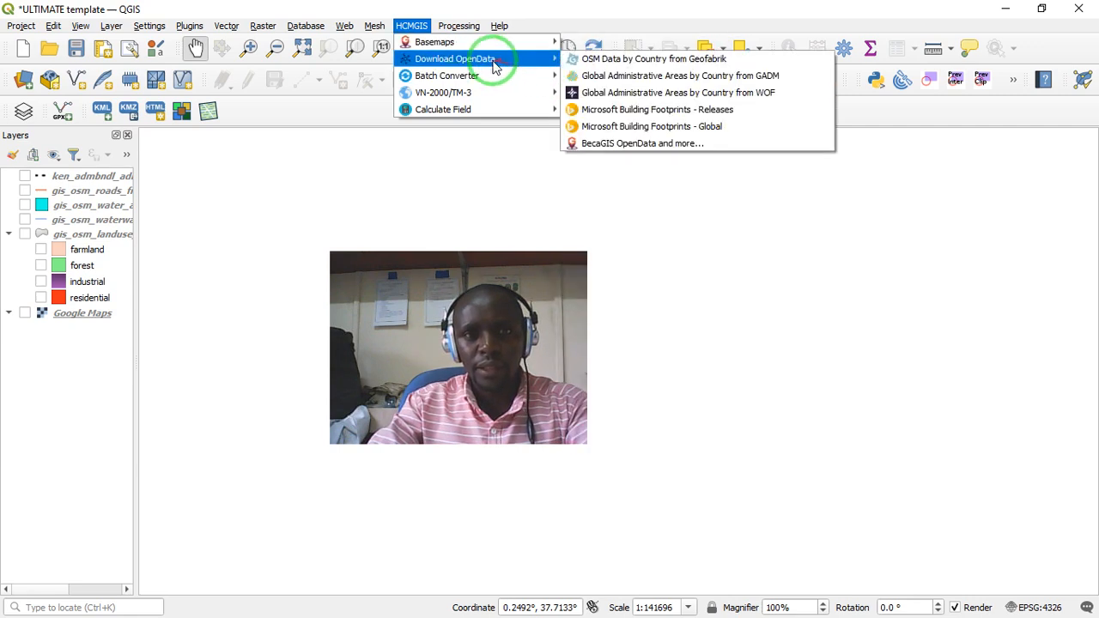
{"action": "mouse_move", "coordinate": [468, 80]}
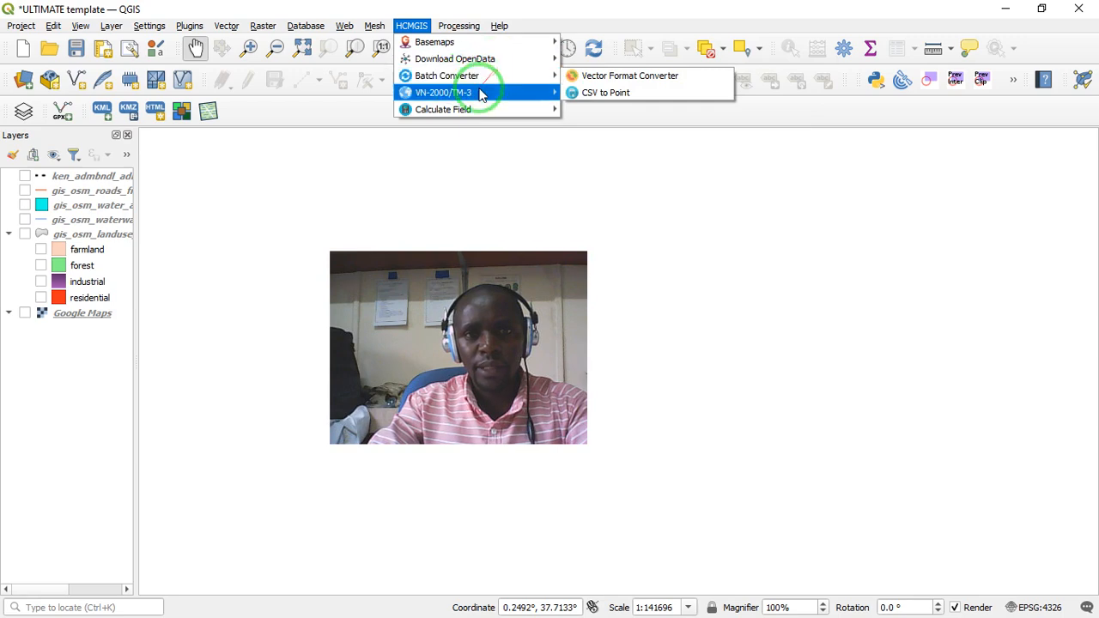
{"action": "mouse_move", "coordinate": [546, 109]}
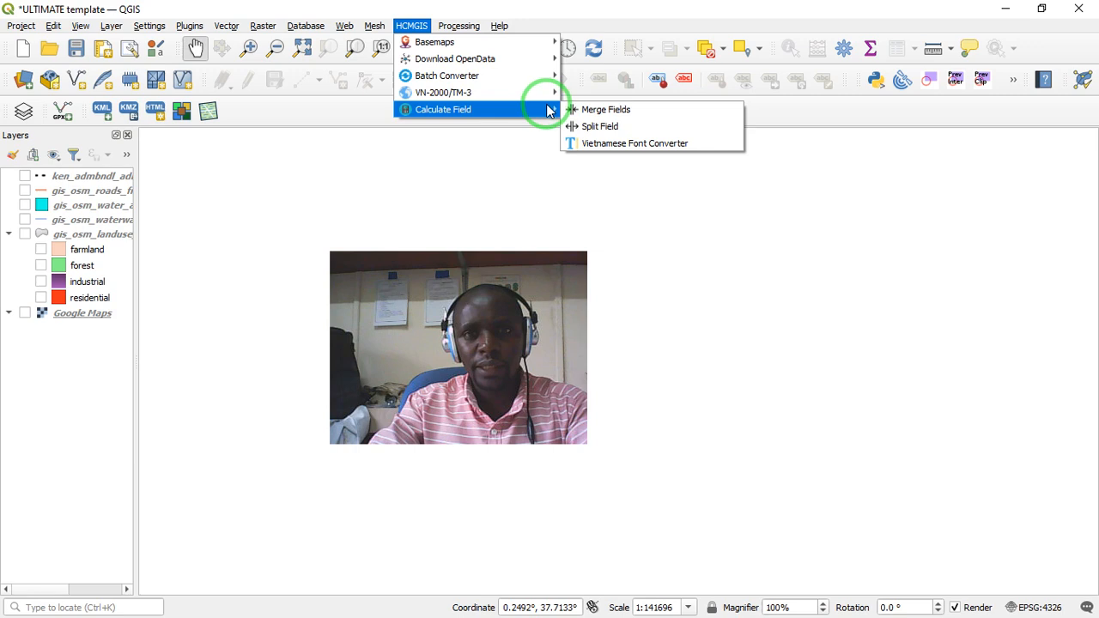
{"action": "left_click", "coordinate": [456, 26]}
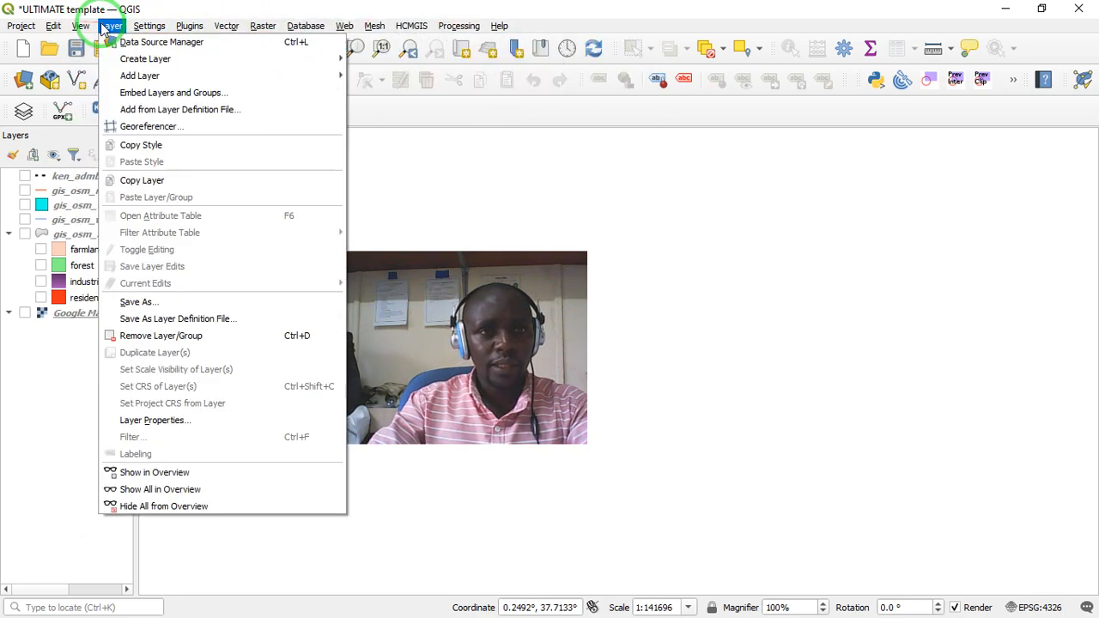
{"action": "left_click", "coordinate": [37, 366]}
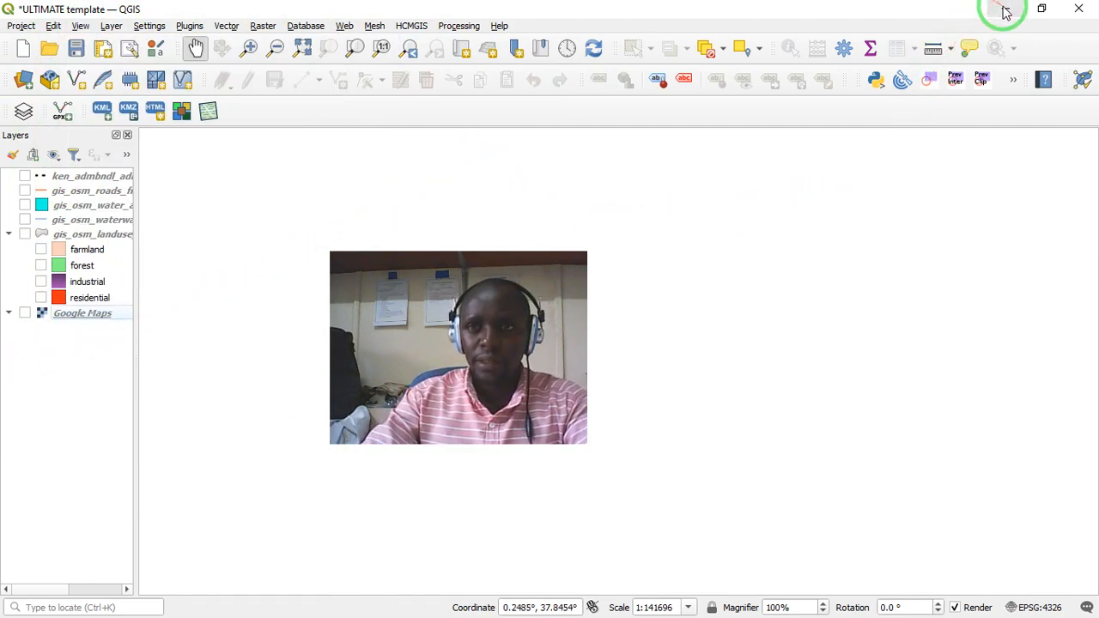
- Minimize QGIS, the browser, the course outline, the Ngere catchment map and the Training files 2025 folder to reach the desktop
{"action": "left_click_drag", "start_coordinate": [515, 284], "coordinate": [703, 260]}
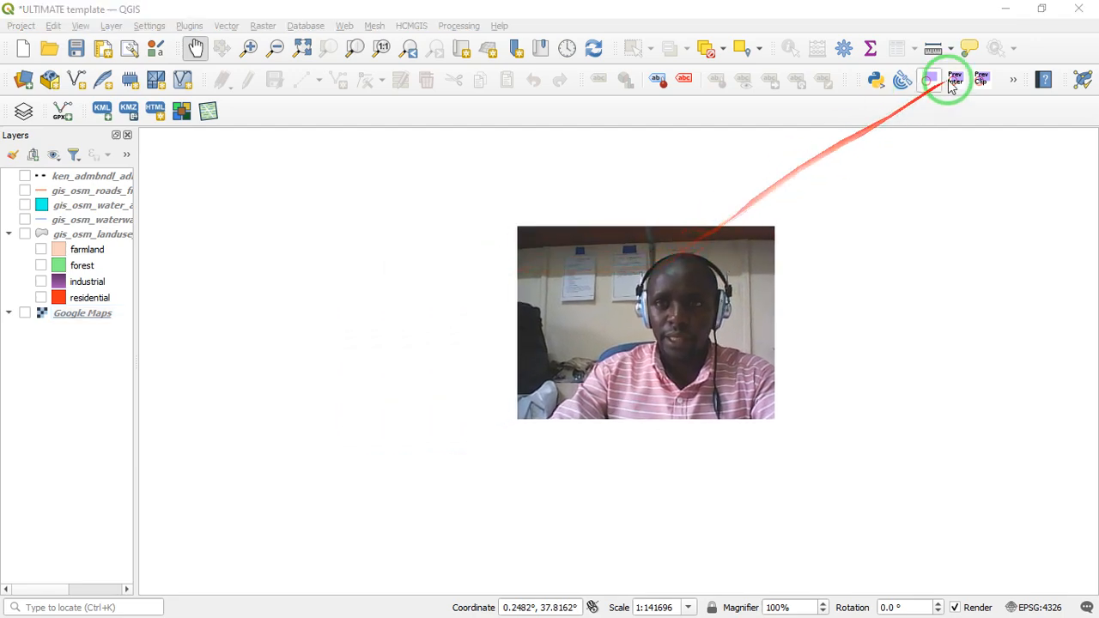
{"action": "left_click", "coordinate": [1003, 10]}
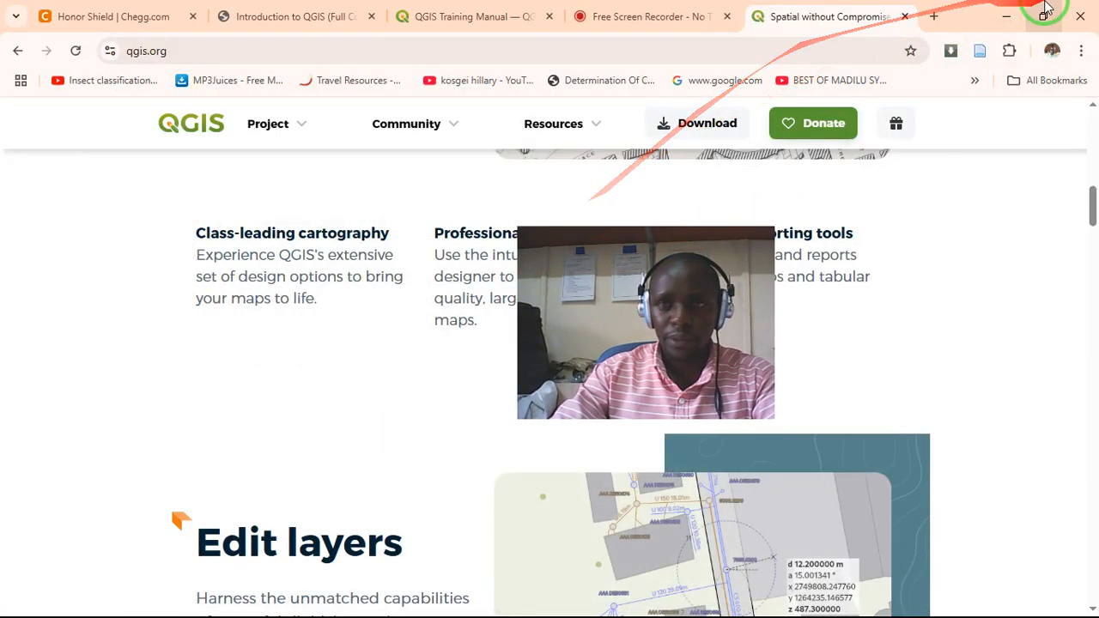
{"action": "left_click", "coordinate": [1006, 10]}
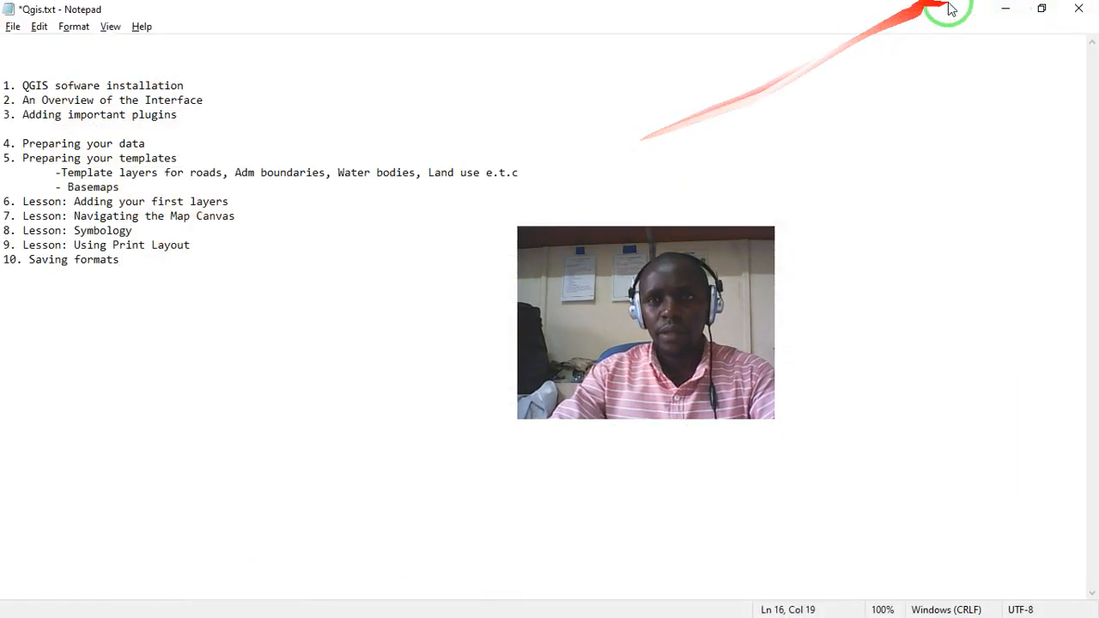
{"action": "left_click", "coordinate": [1006, 11]}
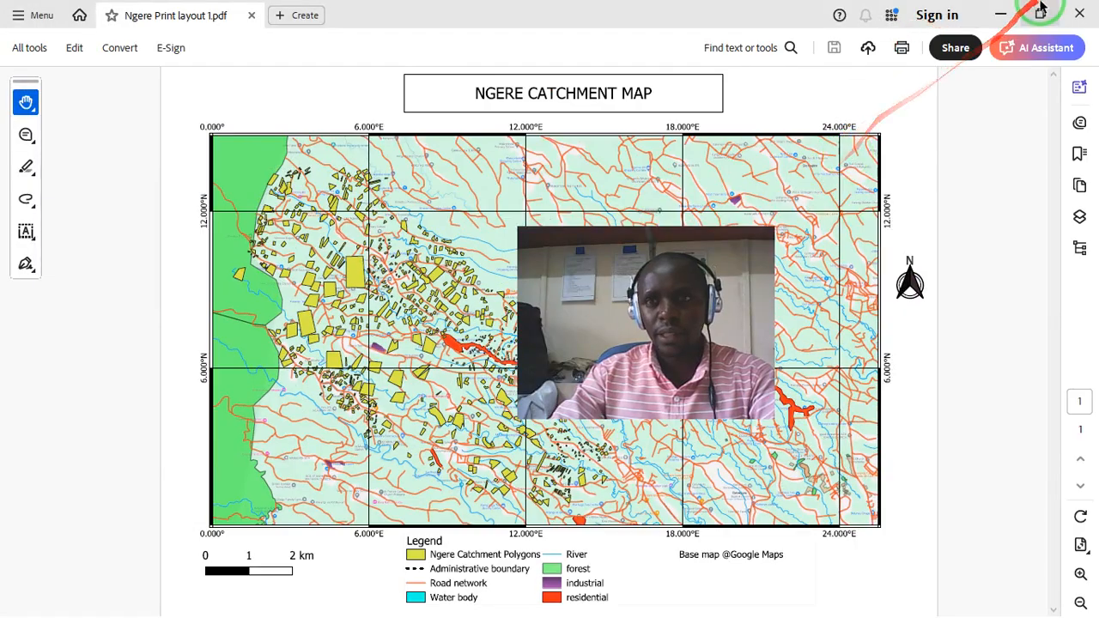
{"action": "left_click", "coordinate": [998, 12]}
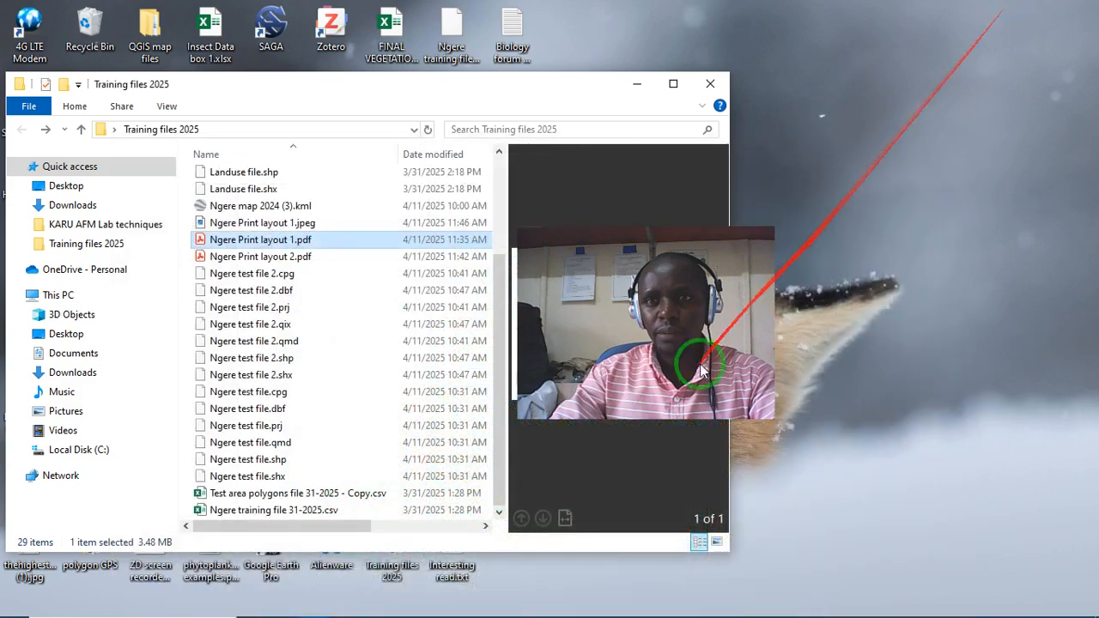
{"action": "left_click", "coordinate": [637, 84]}
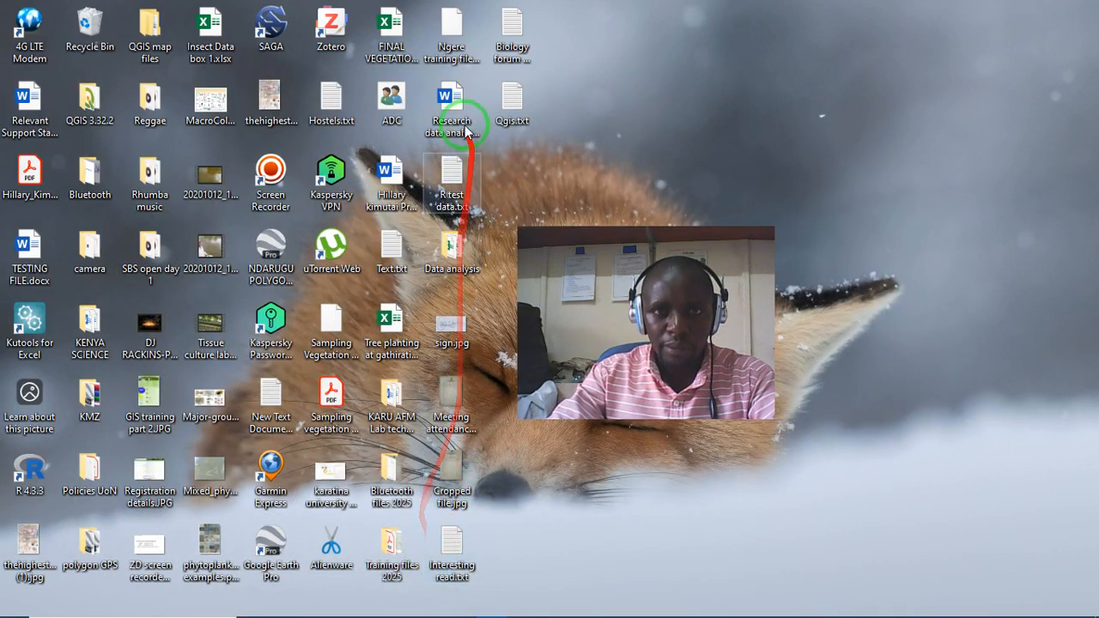
- Open the Training files 2025 folder from the desktop and enter its kenya-latest-free.shp subfolder
{"action": "left_click", "coordinate": [394, 538]}
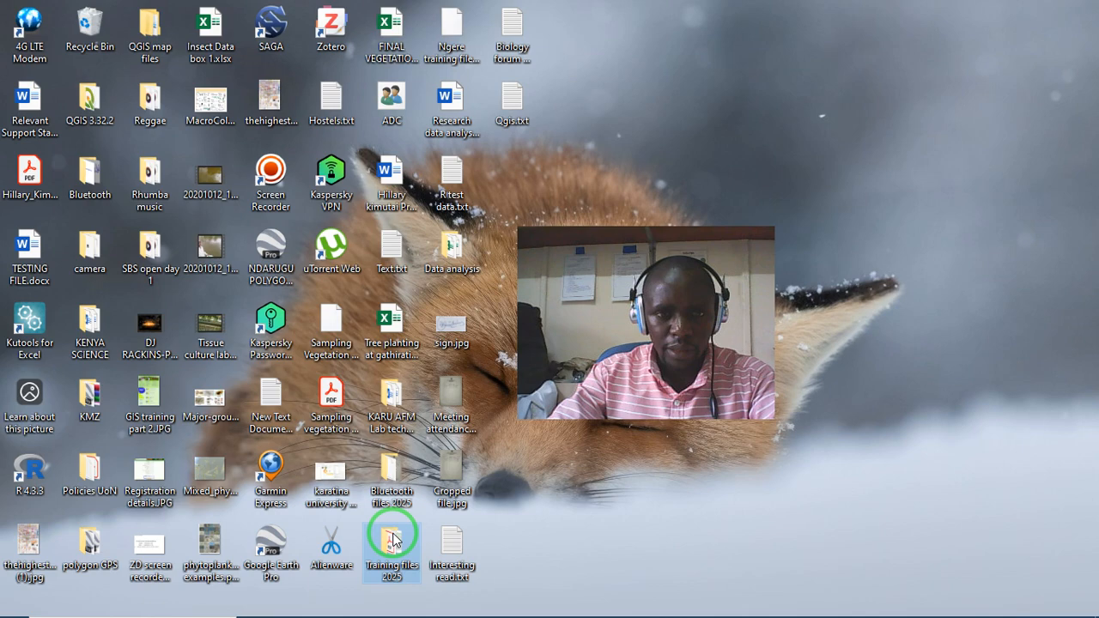
{"action": "double_click", "coordinate": [394, 538]}
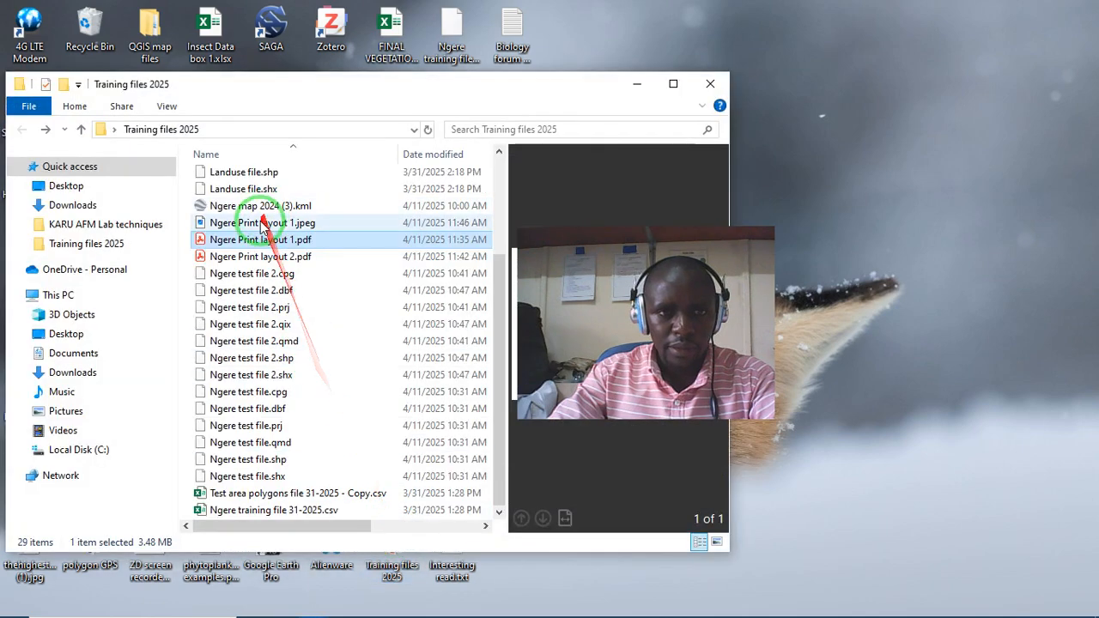
{"action": "scroll", "coordinate": [327, 388], "scroll_direction": "up", "scroll_amount": 3}
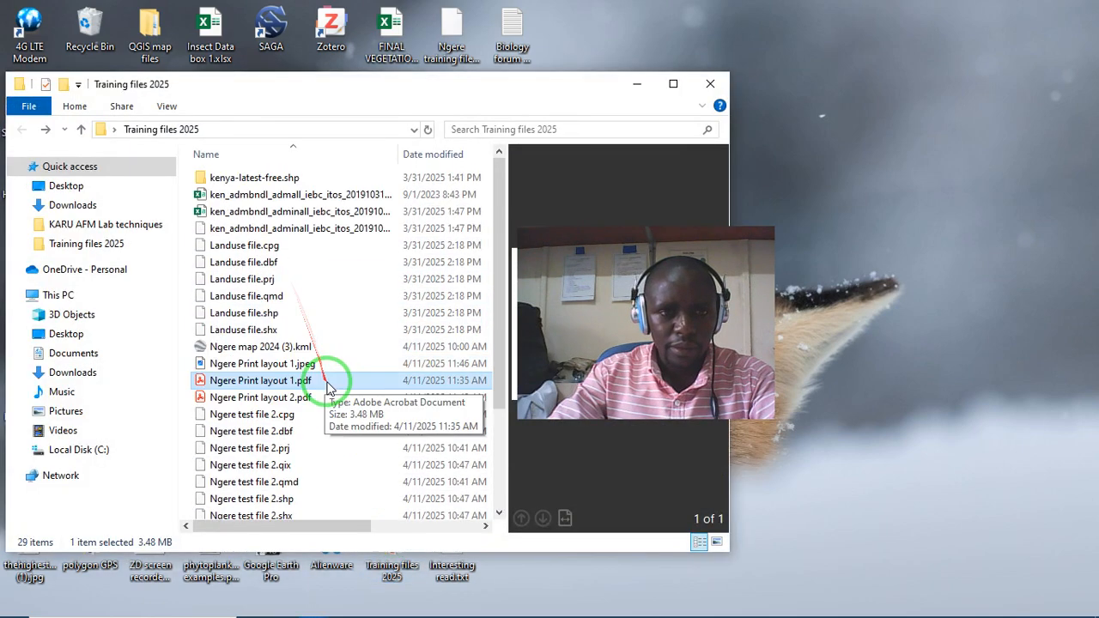
{"action": "double_click", "coordinate": [288, 181]}
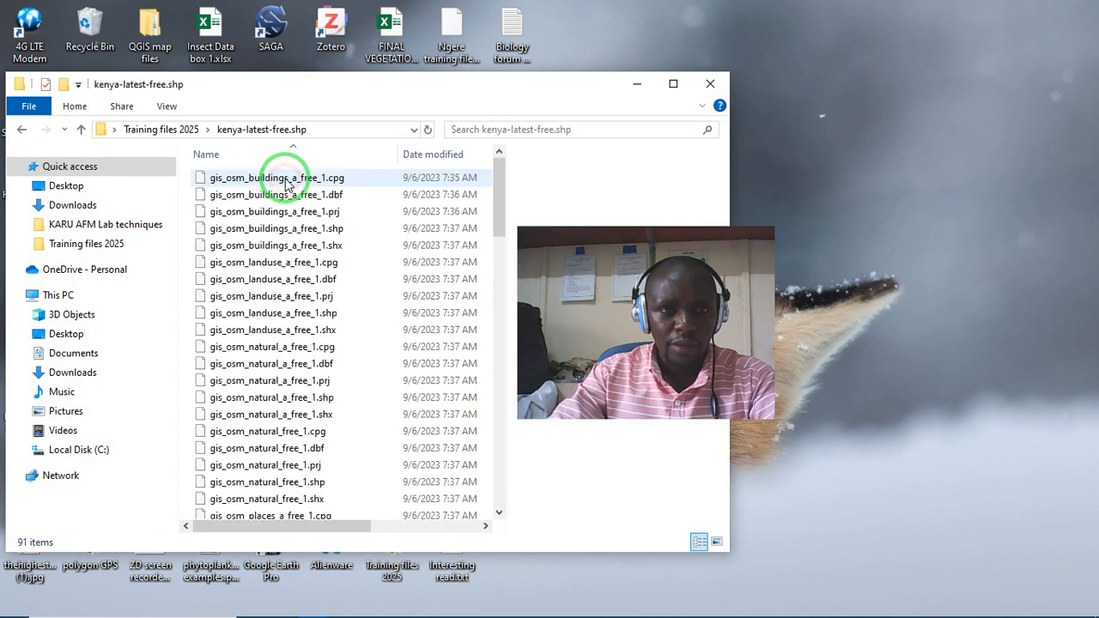
- Examine the gis_osm buildings, landuse and natural files in the kenya-latest-free.shp folder
{"action": "scroll", "coordinate": [296, 258], "scroll_direction": "down", "scroll_amount": 4}
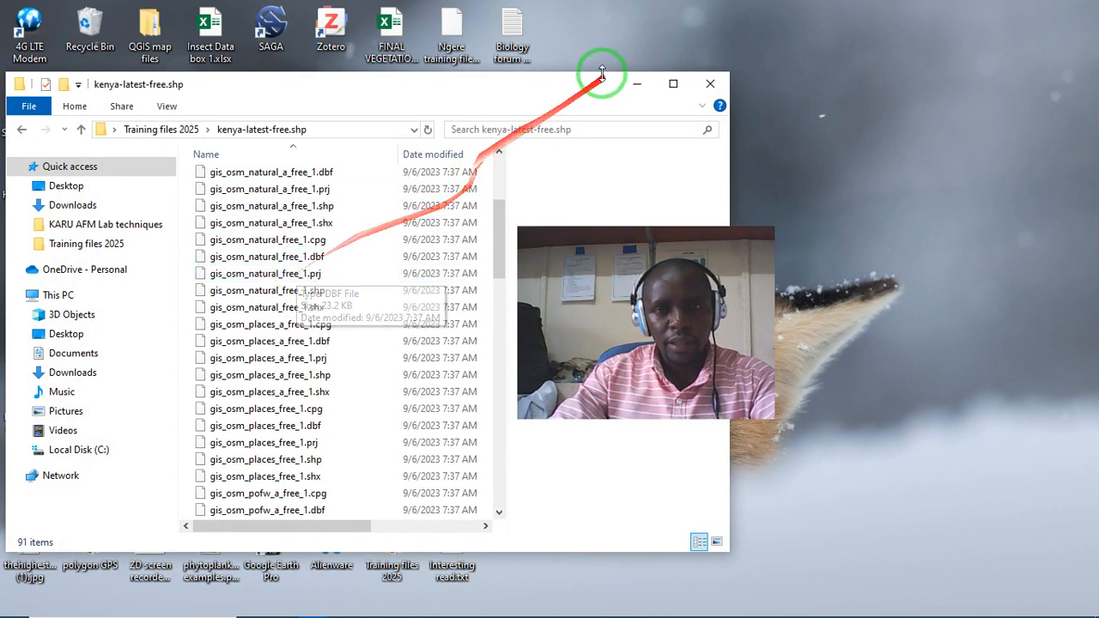
{"action": "left_click_drag", "start_coordinate": [589, 249], "coordinate": [790, 203]}
{"action": "scroll", "coordinate": [295, 344], "scroll_direction": "up", "scroll_amount": 4}
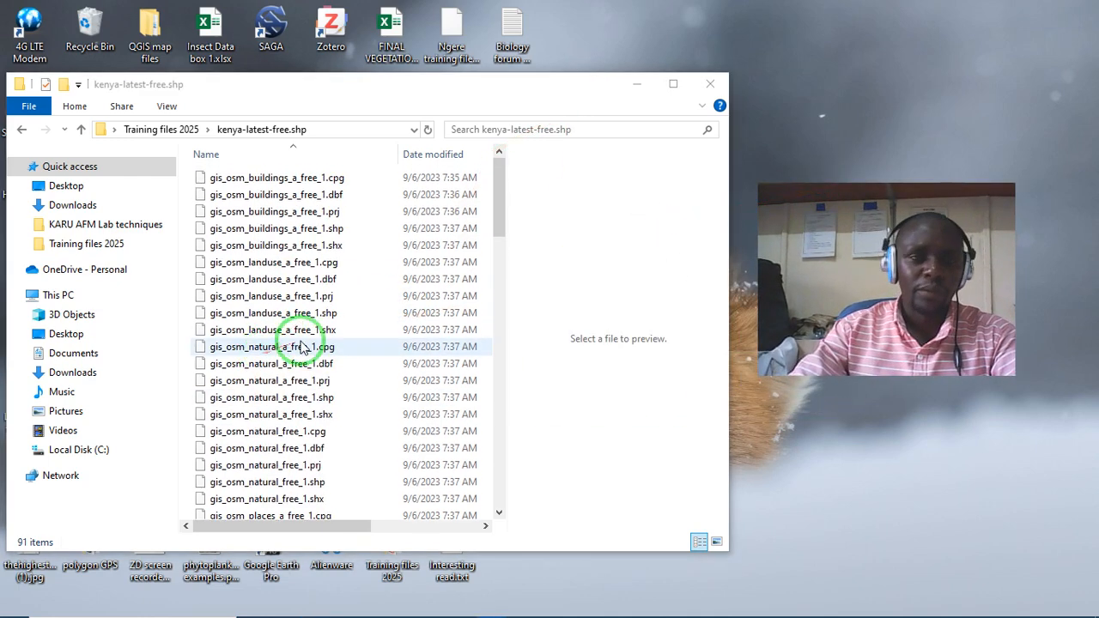
{"action": "scroll", "coordinate": [327, 335], "scroll_direction": "down", "scroll_amount": 4}
{"action": "scroll", "coordinate": [342, 331], "scroll_direction": "down", "scroll_amount": 3}
{"action": "scroll", "coordinate": [343, 328], "scroll_direction": "up", "scroll_amount": 7}
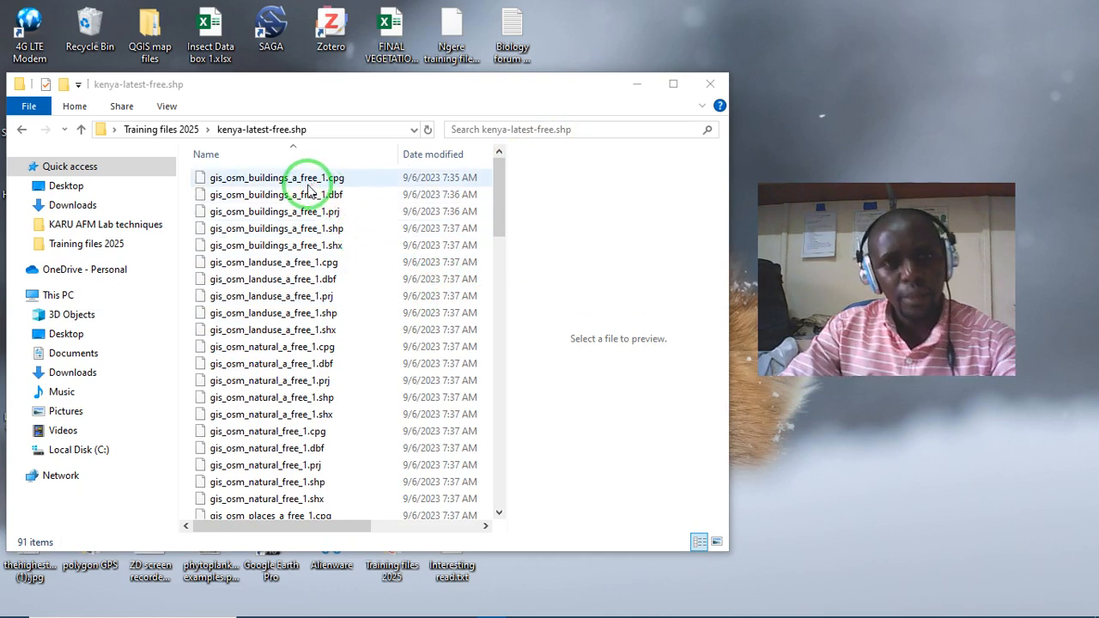
{"action": "left_click", "coordinate": [307, 179]}
{"action": "scroll", "coordinate": [292, 249], "scroll_direction": "down", "scroll_amount": 1}
{"action": "left_click", "coordinate": [284, 241]}
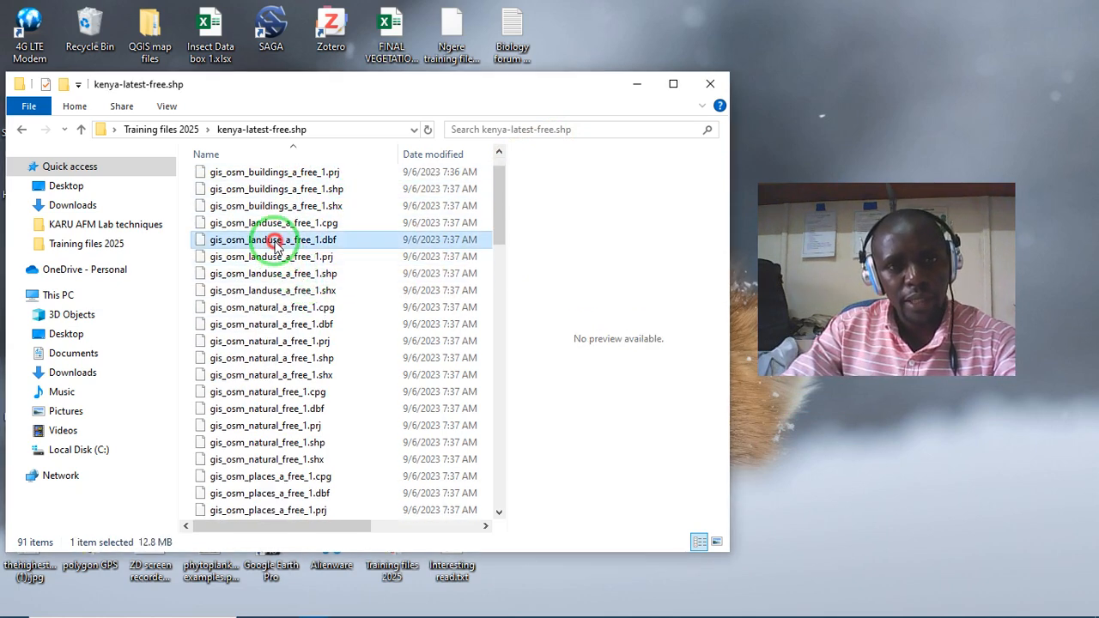
{"action": "left_click", "coordinate": [290, 307]}
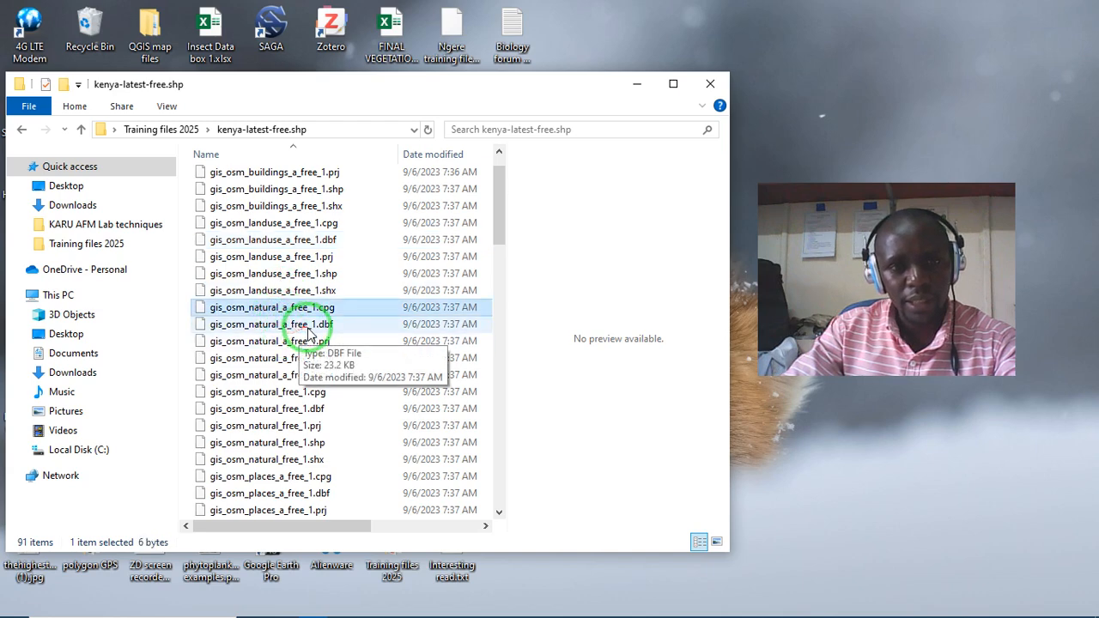
- Examine the remaining gis_osm files in the folder, from natural and places through transport to water and waterways
{"action": "scroll", "coordinate": [301, 327], "scroll_direction": "down", "scroll_amount": 1}
{"action": "scroll", "coordinate": [300, 339], "scroll_direction": "down", "scroll_amount": 4}
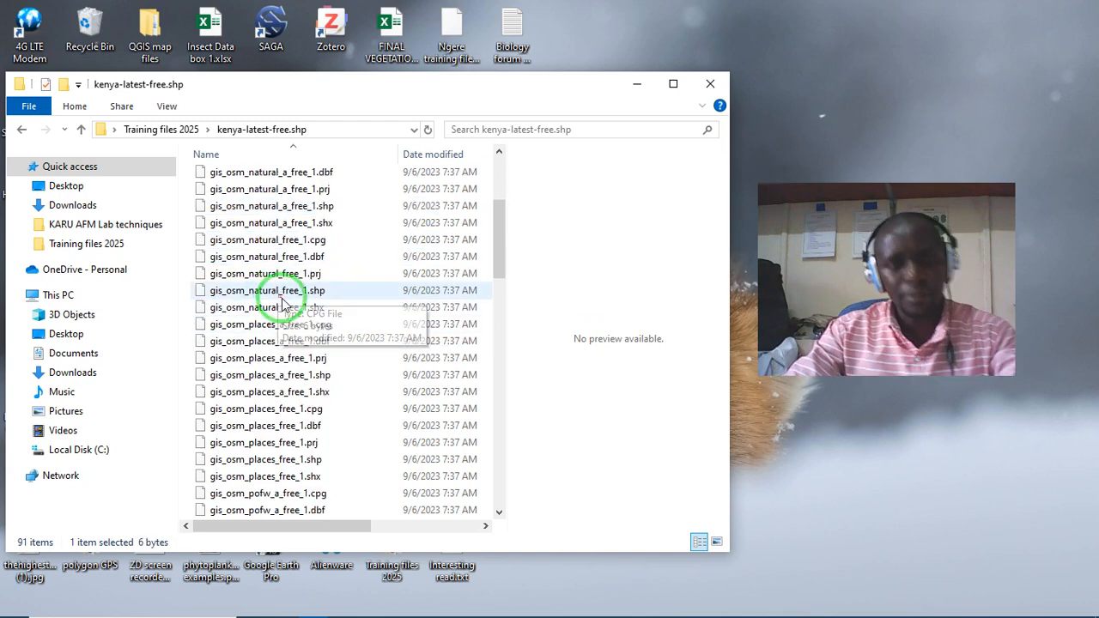
{"action": "scroll", "coordinate": [305, 352], "scroll_direction": "down", "scroll_amount": 8}
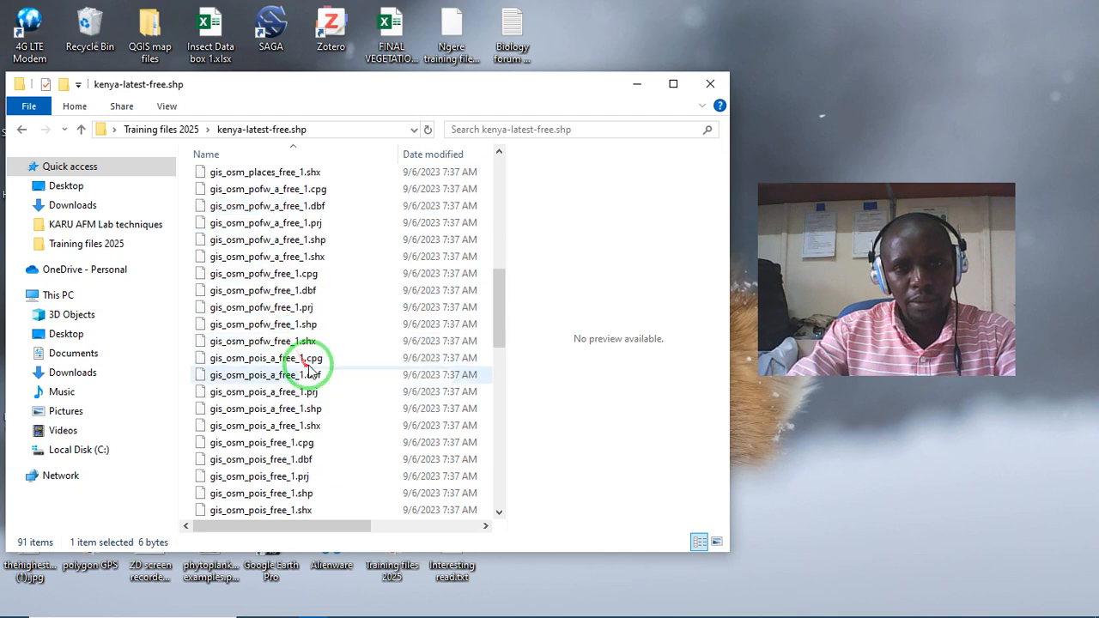
{"action": "scroll", "coordinate": [316, 353], "scroll_direction": "down", "scroll_amount": 9}
{"action": "left_click", "coordinate": [292, 374]}
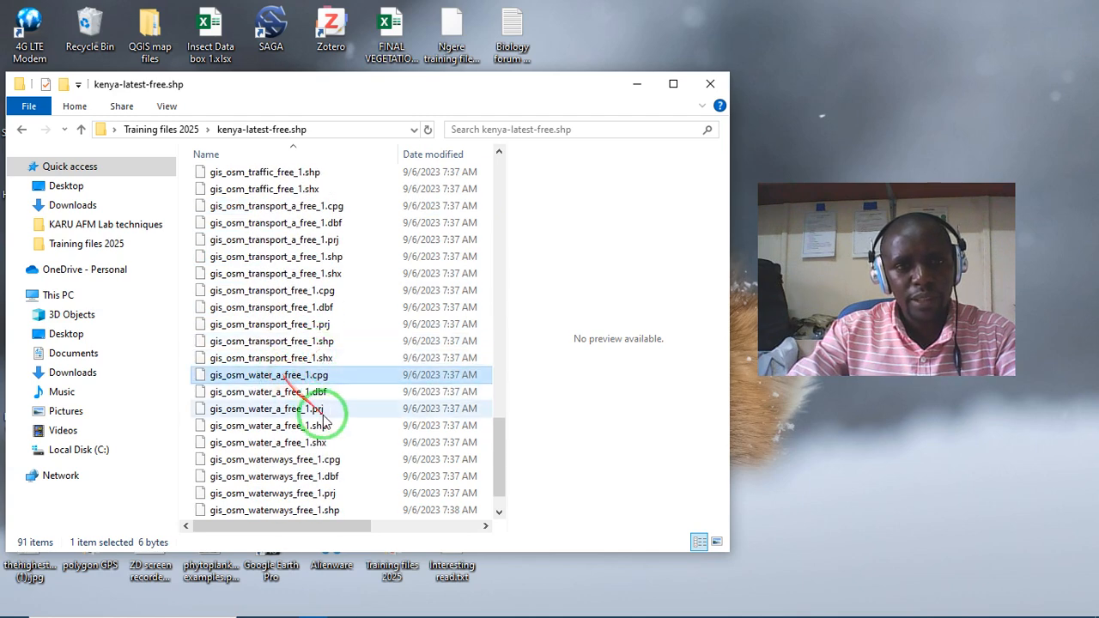
{"action": "left_click", "coordinate": [288, 410]}
{"action": "scroll", "coordinate": [292, 404], "scroll_direction": "down", "scroll_amount": 1}
- Return to the Training files 2025 folder and reopen its kenya-latest-free.shp subfolder
{"action": "left_click", "coordinate": [22, 128]}
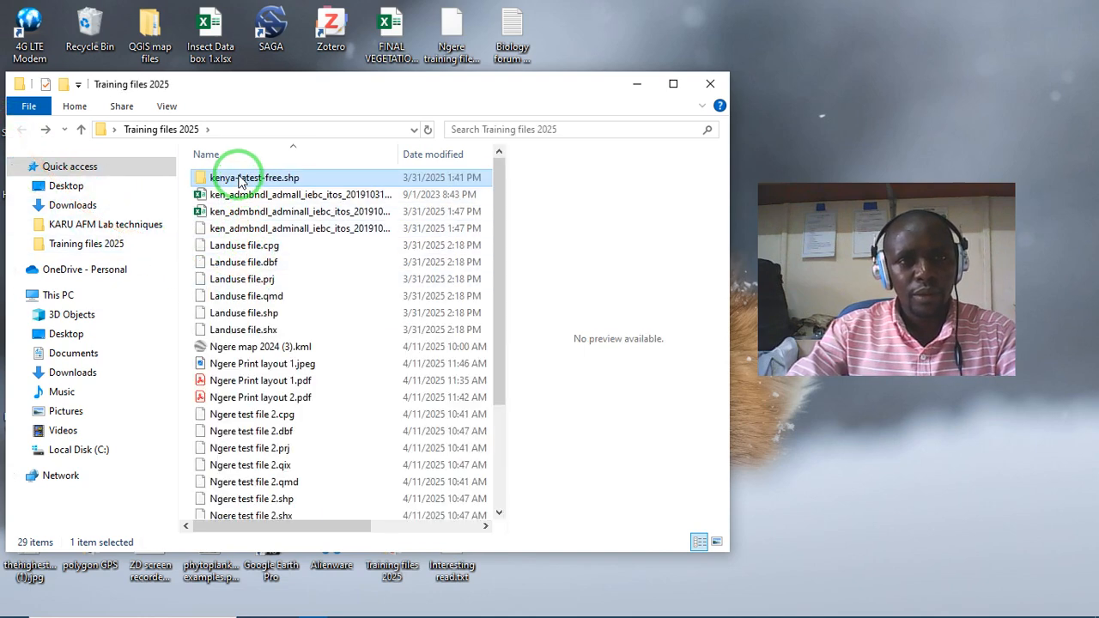
{"action": "double_click", "coordinate": [232, 181]}
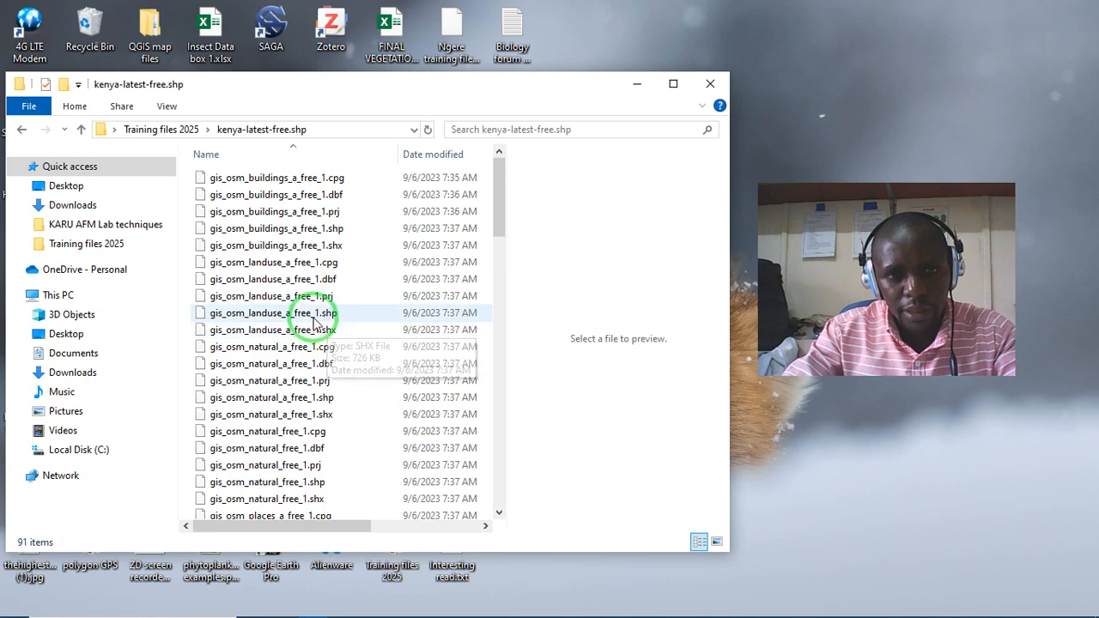
- Examine gis_osm_landuse_a_free_1.shp and the neighbouring natural and places files, and minimise the folder window
{"action": "left_click", "coordinate": [312, 312]}
{"action": "left_click_drag", "start_coordinate": [501, 206], "coordinate": [473, 246]}
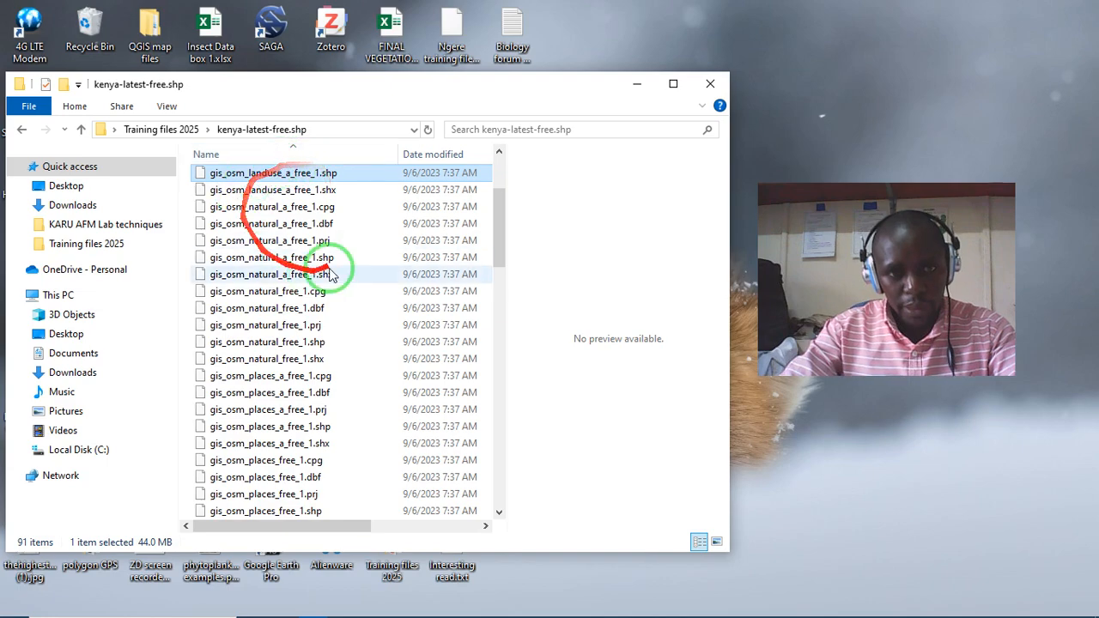
{"action": "left_click", "coordinate": [636, 83]}
- Switch to QGIS to view the ULTIMATE template project, and return to the kenya-latest-free.shp folder window
{"action": "mouse_move", "coordinate": [503, 601]}
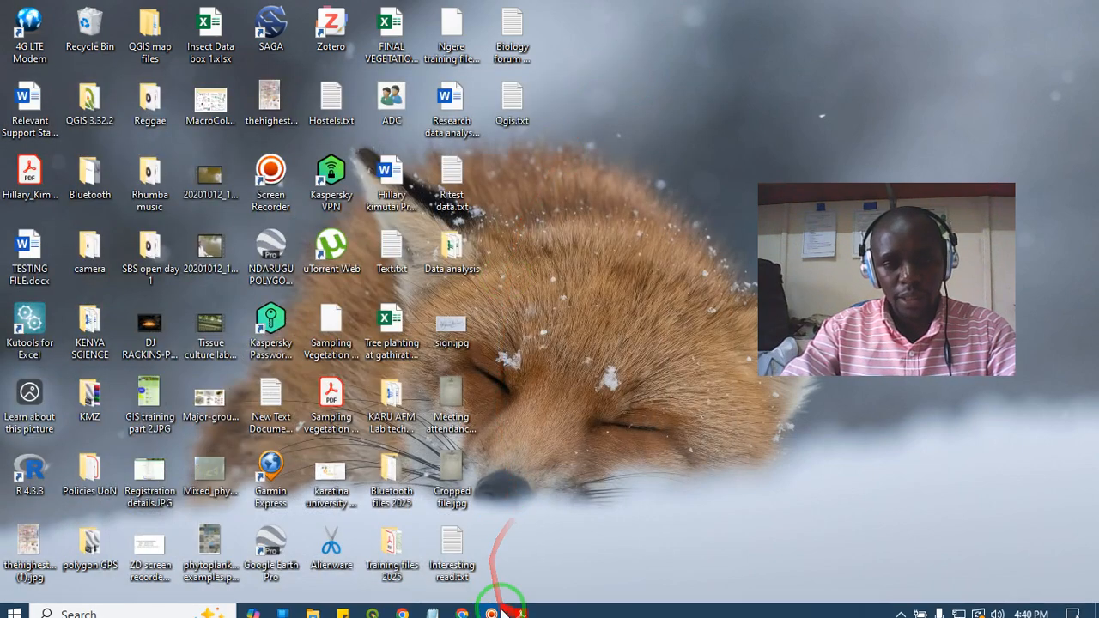
{"action": "left_click", "coordinate": [375, 607]}
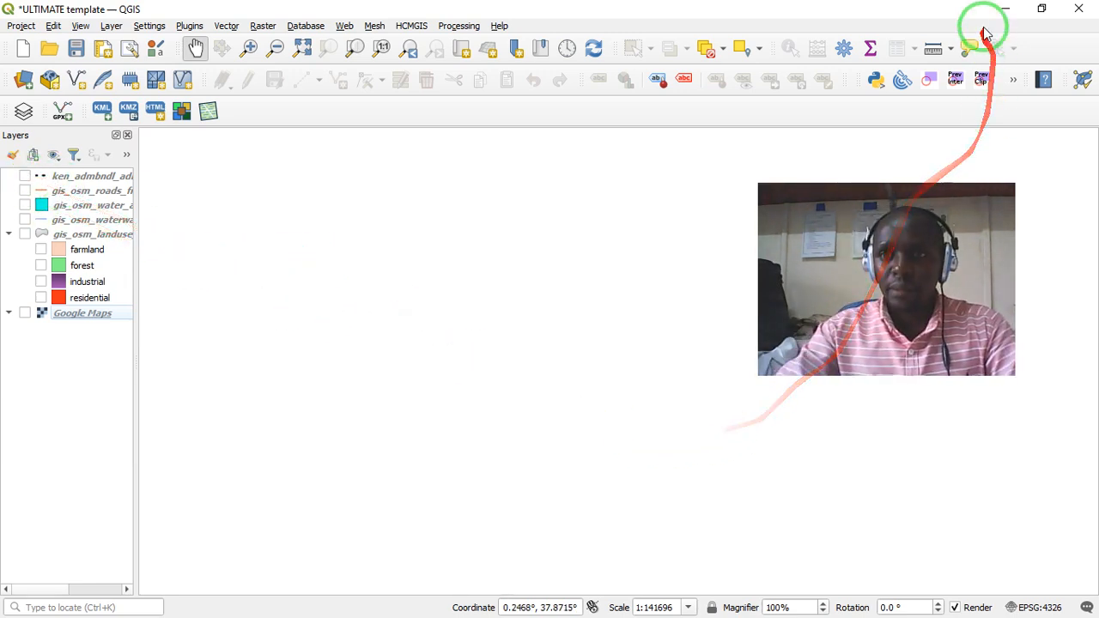
{"action": "left_click", "coordinate": [1005, 9]}
{"action": "mouse_move", "coordinate": [439, 608]}
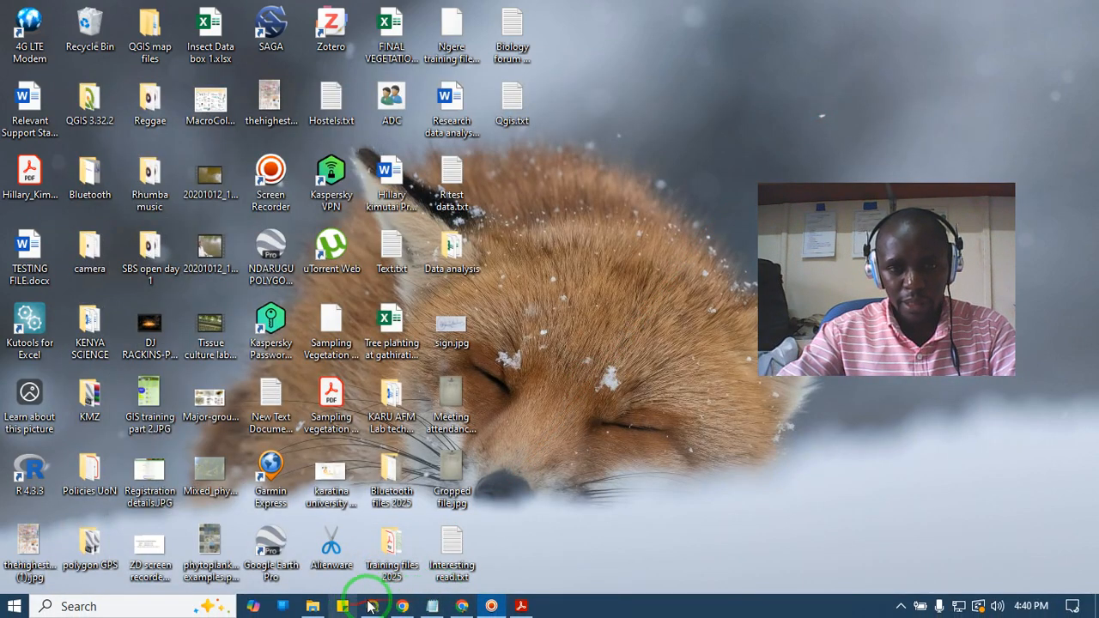
{"action": "left_click", "coordinate": [331, 608]}
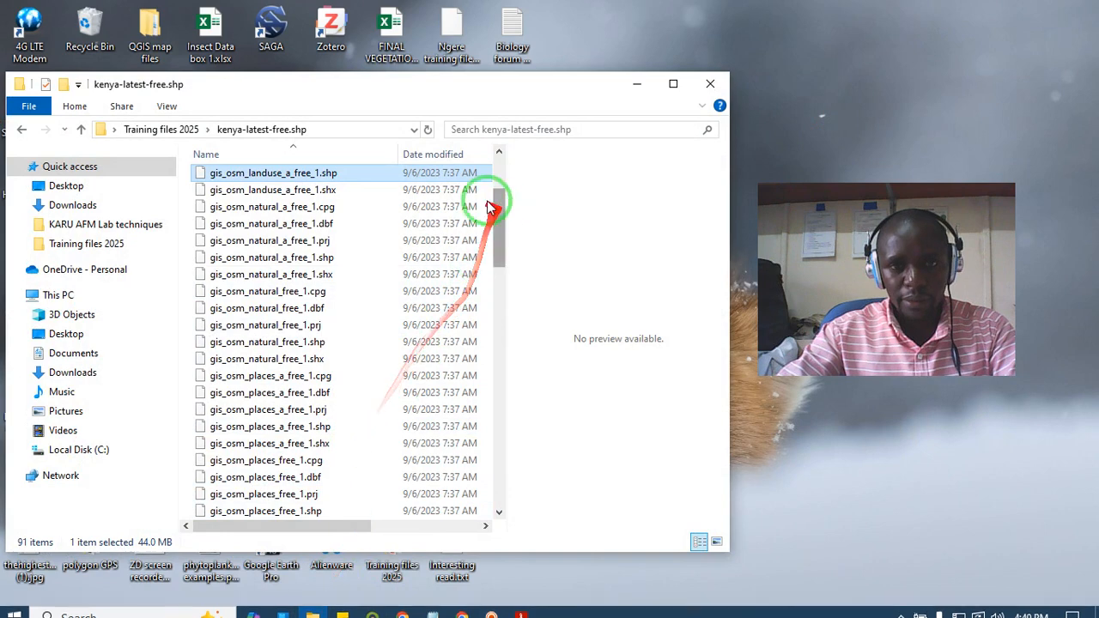
- Return to the Training files 2025 folder and preview the Ngere training and Test area polygons CSV files
{"action": "left_click", "coordinate": [142, 130]}
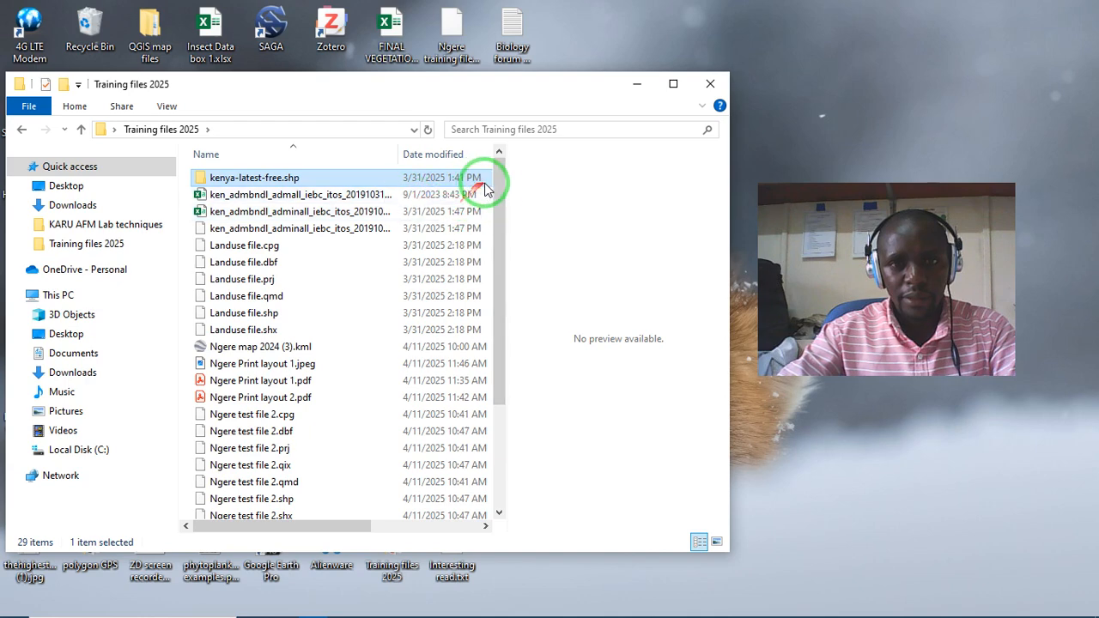
{"action": "left_click_drag", "start_coordinate": [502, 199], "coordinate": [499, 356]}
{"action": "left_click", "coordinate": [268, 495]}
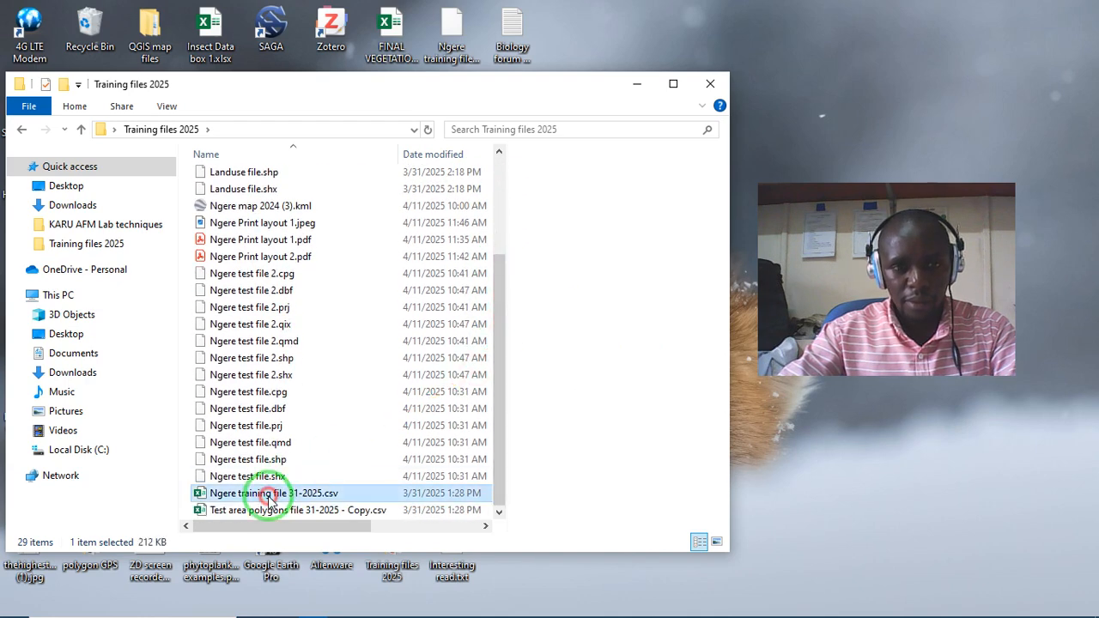
{"action": "left_click", "coordinate": [271, 512]}
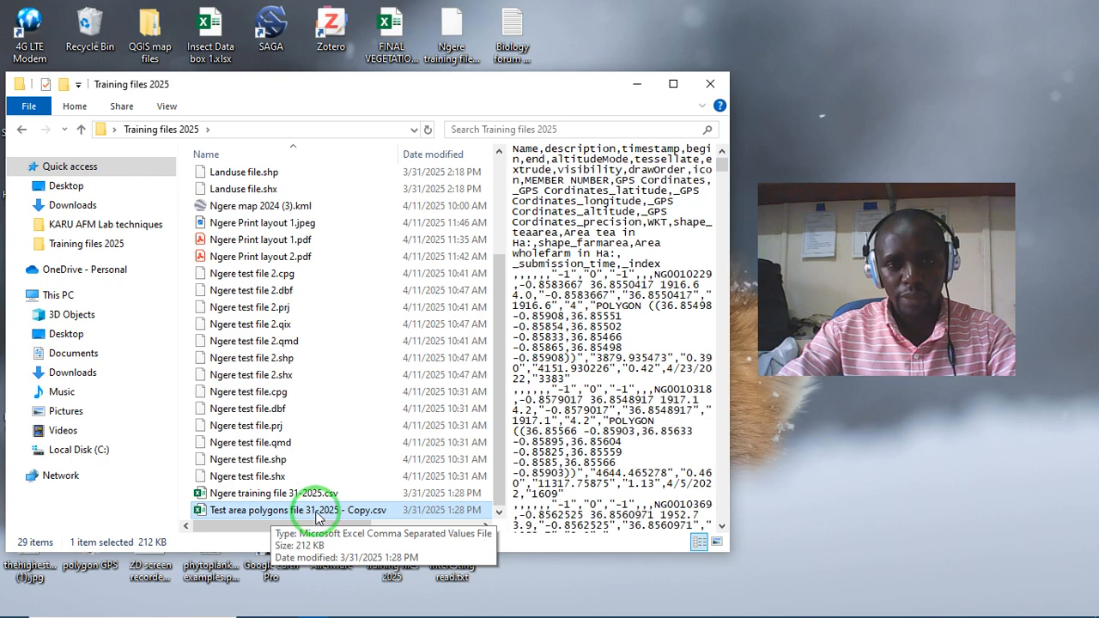
- Open Test area polygons file 31-2025 - Copy.csv in Excel, minimise the folder window and close the Document Recovery list
{"action": "left_click", "coordinate": [365, 513]}
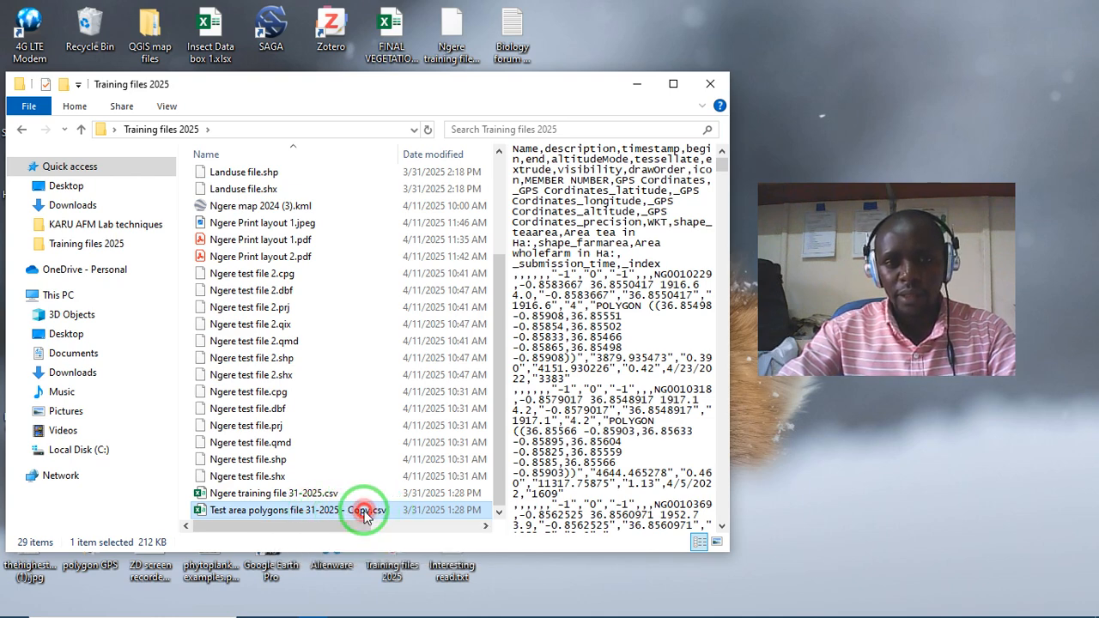
{"action": "left_click_drag", "start_coordinate": [365, 512], "coordinate": [715, 424]}
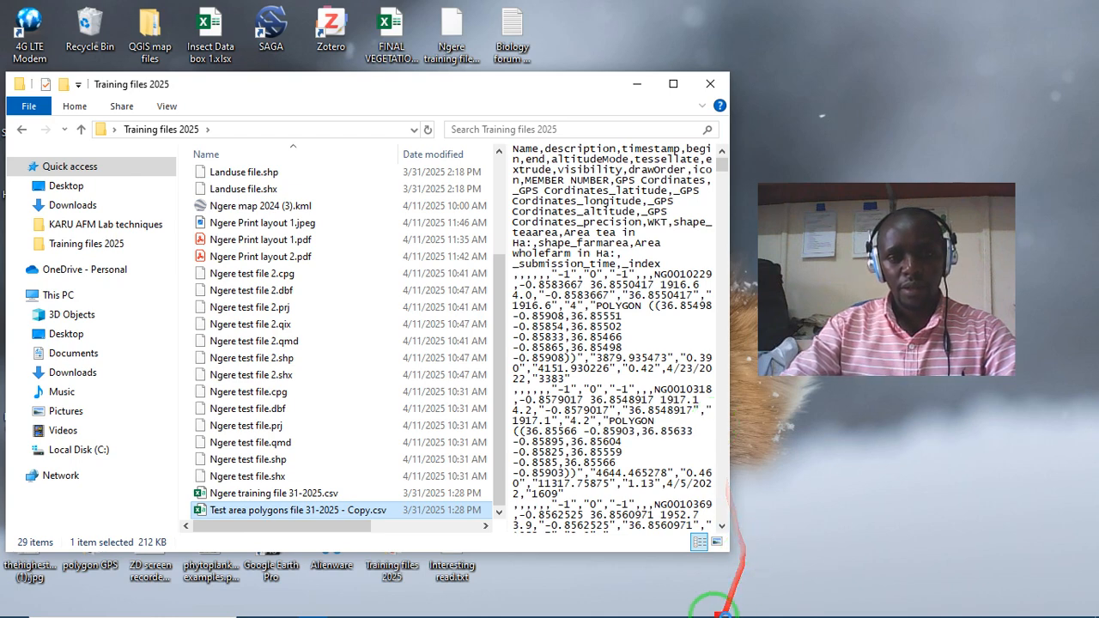
{"action": "left_click_drag", "start_coordinate": [724, 611], "coordinate": [720, 613]}
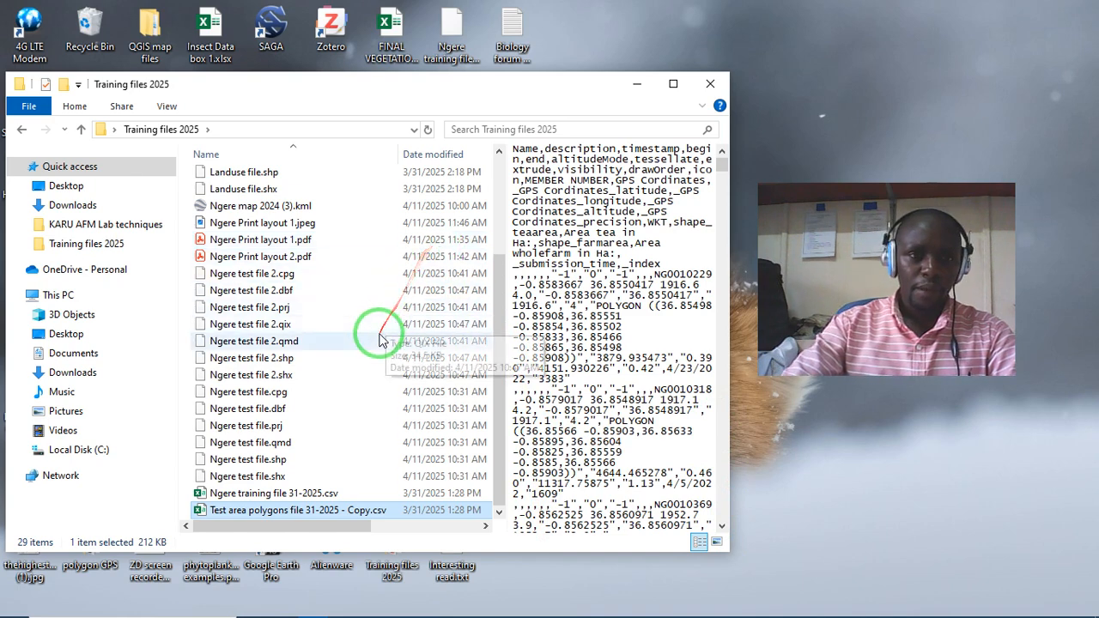
{"action": "scroll", "coordinate": [249, 250], "scroll_direction": "up", "scroll_amount": 1}
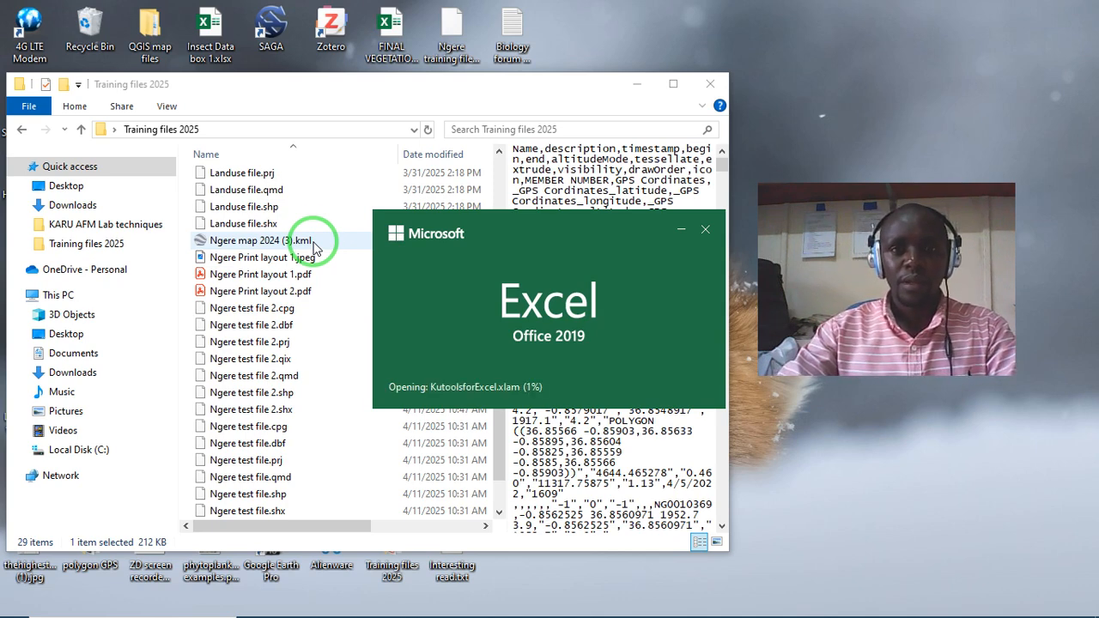
{"action": "left_click_drag", "start_coordinate": [503, 94], "coordinate": [564, 91]}
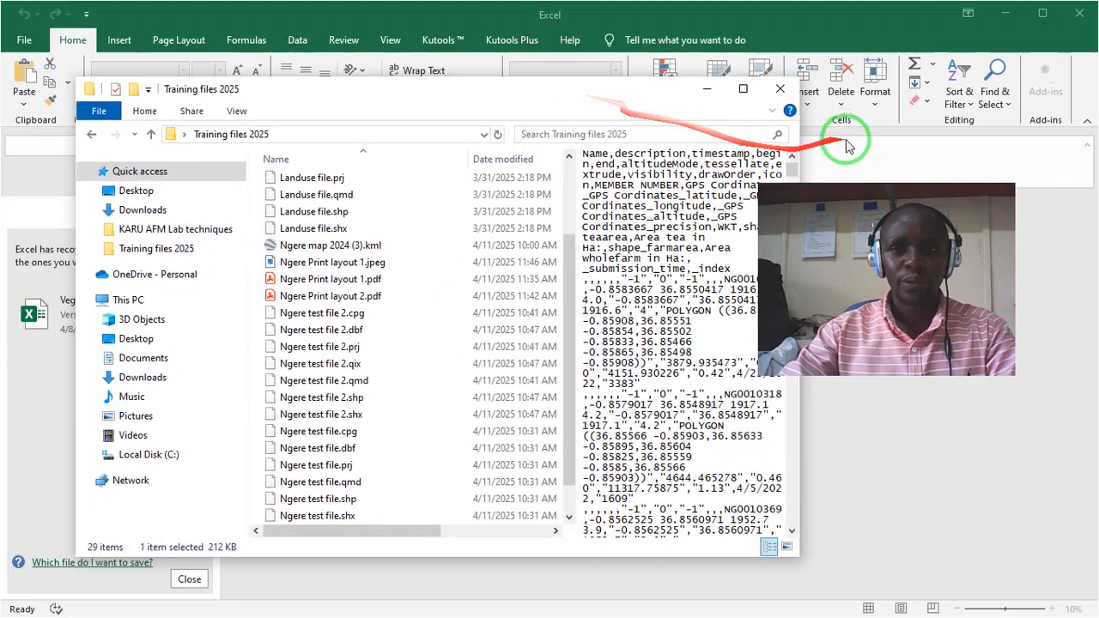
{"action": "left_click", "coordinate": [707, 89]}
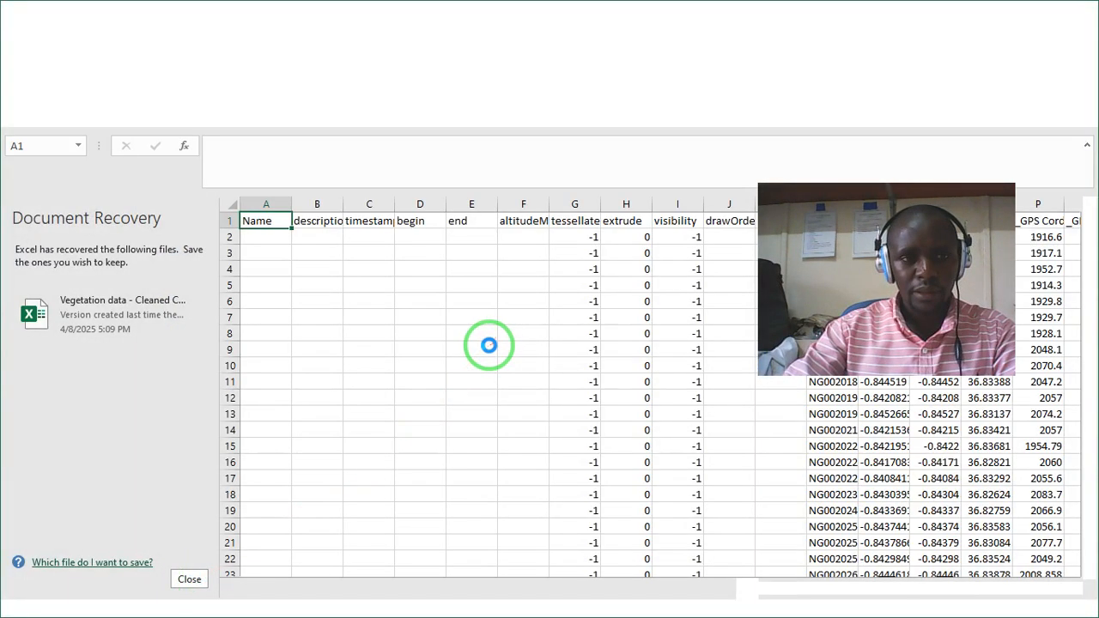
{"action": "left_click", "coordinate": [190, 579]}
{"action": "left_click", "coordinate": [221, 461]}
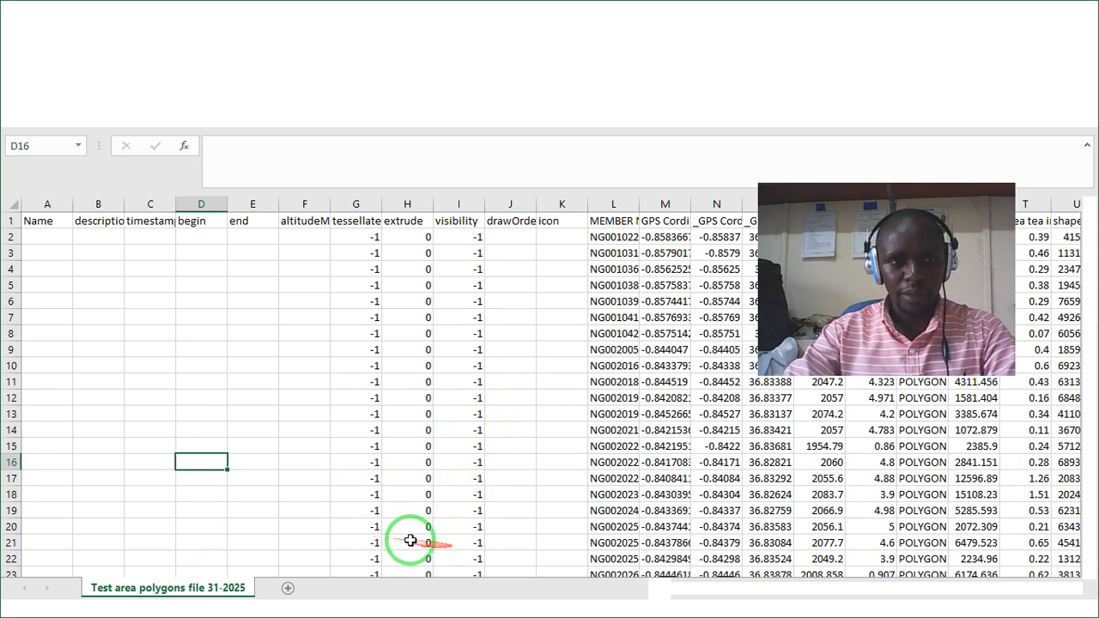
- Delete columns B to K, from description to icon, and dismiss the data loss and licence notices
{"action": "left_click_drag", "start_coordinate": [718, 591], "coordinate": [817, 581]}
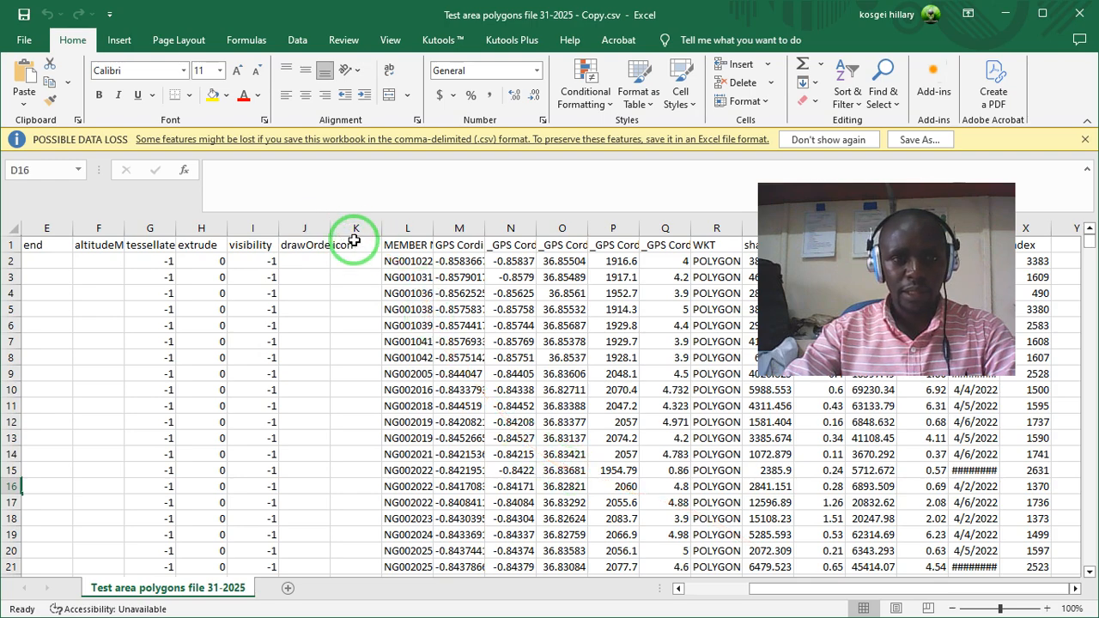
{"action": "left_click_drag", "start_coordinate": [353, 228], "coordinate": [95, 249]}
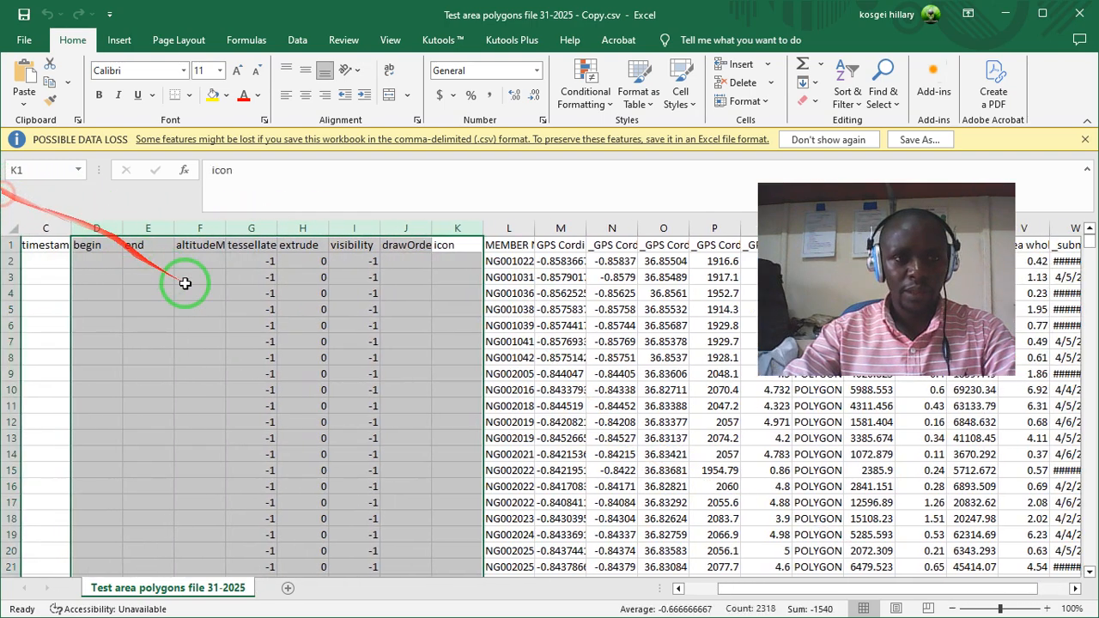
{"action": "left_click", "coordinate": [448, 293]}
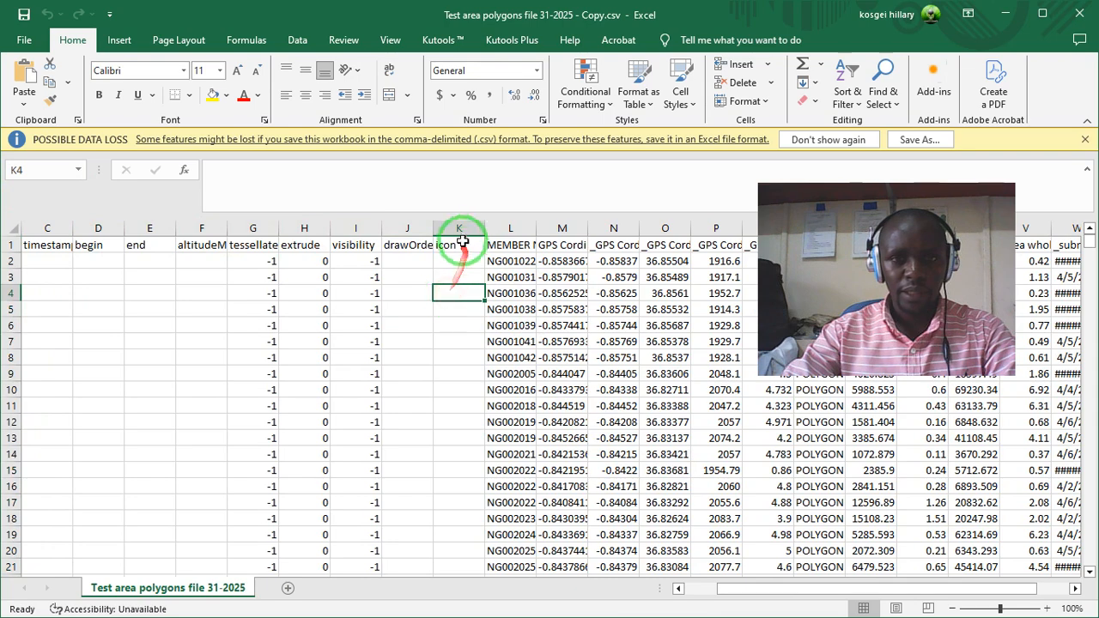
{"action": "left_click_drag", "start_coordinate": [458, 226], "coordinate": [21, 137]}
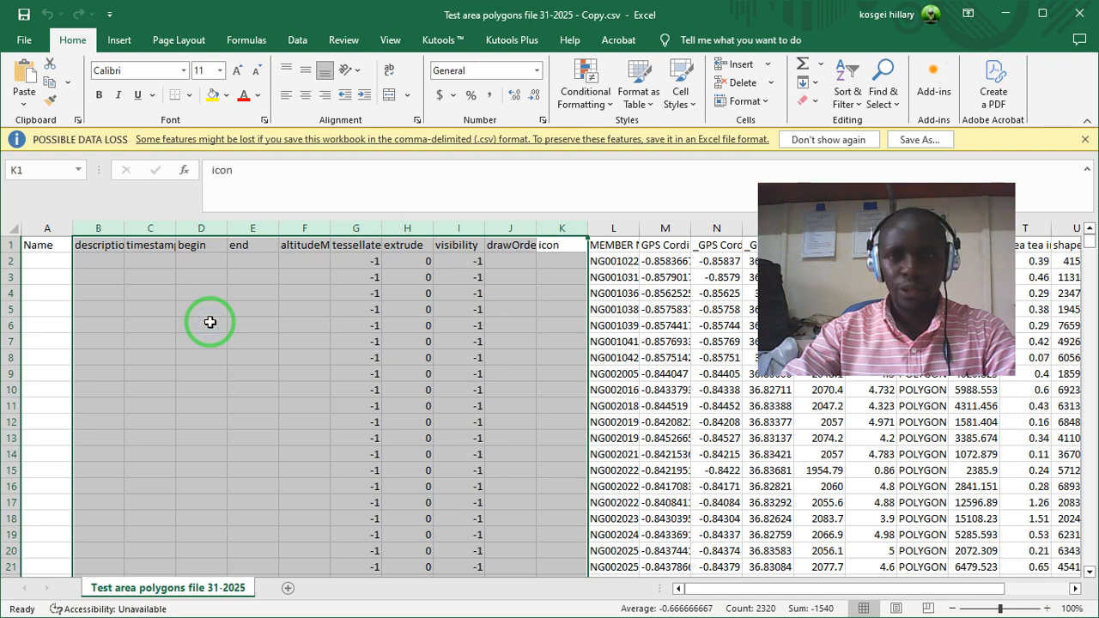
{"action": "right_click", "coordinate": [214, 328]}
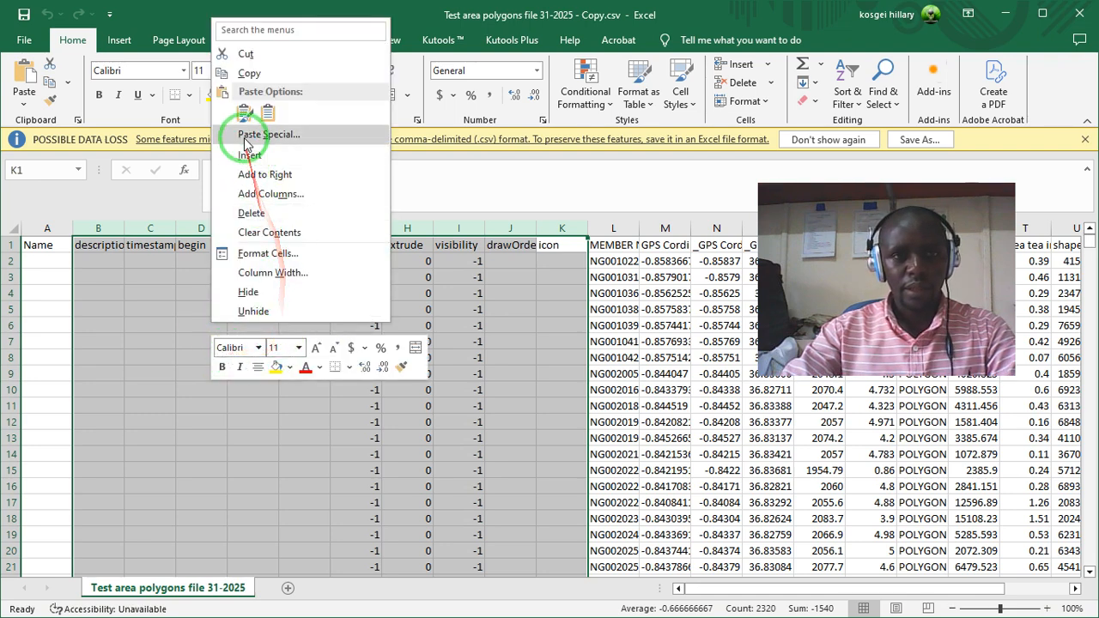
{"action": "left_click", "coordinate": [254, 217]}
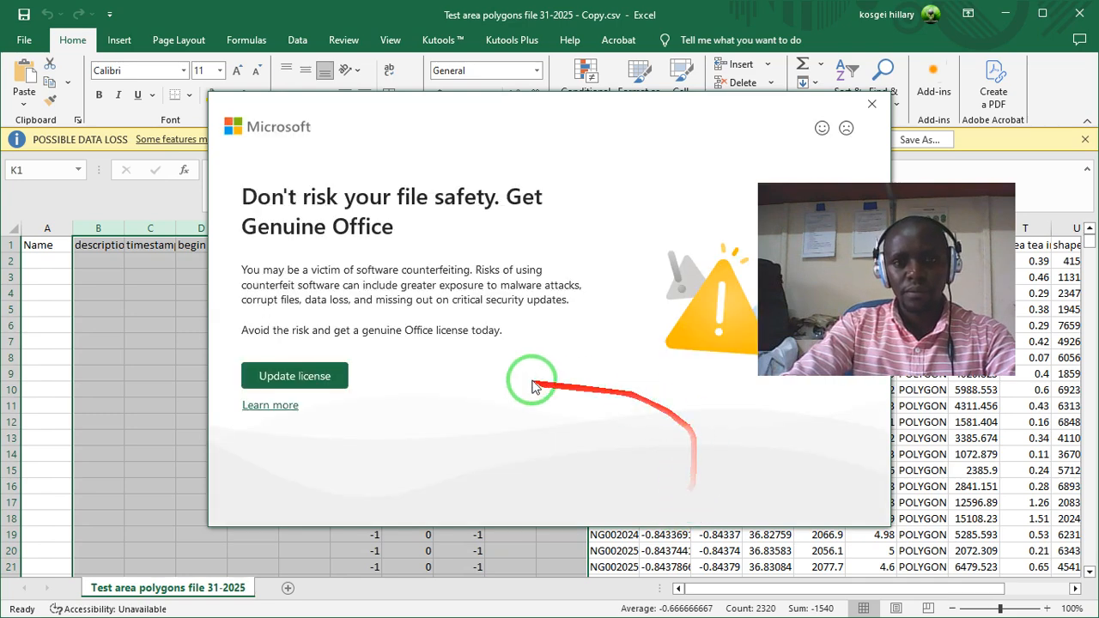
{"action": "left_click", "coordinate": [870, 105]}
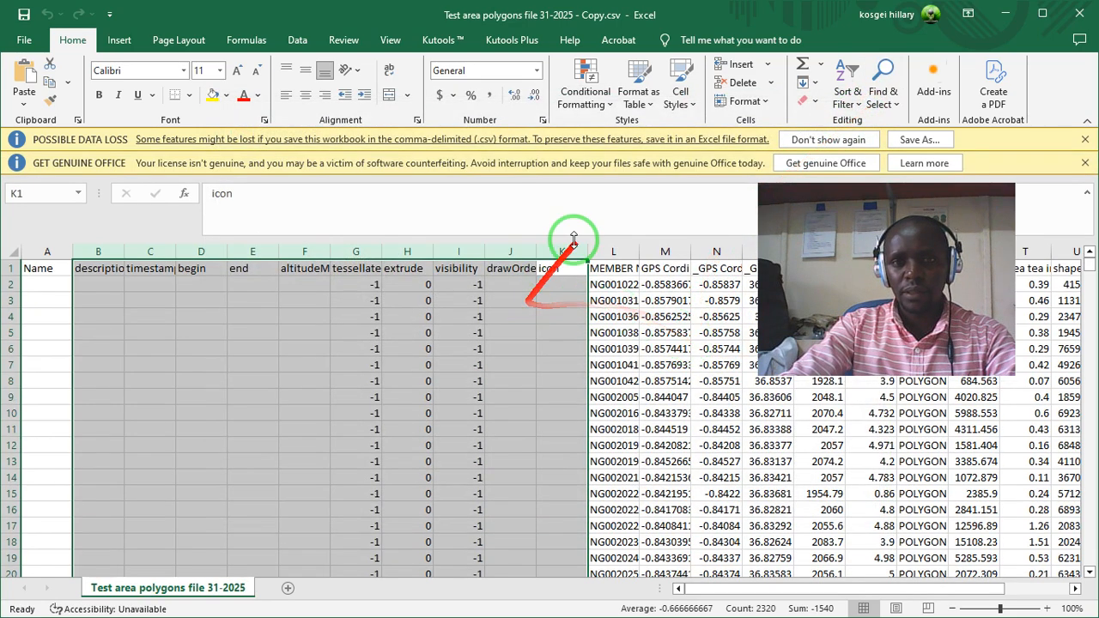
{"action": "left_click", "coordinate": [1085, 139]}
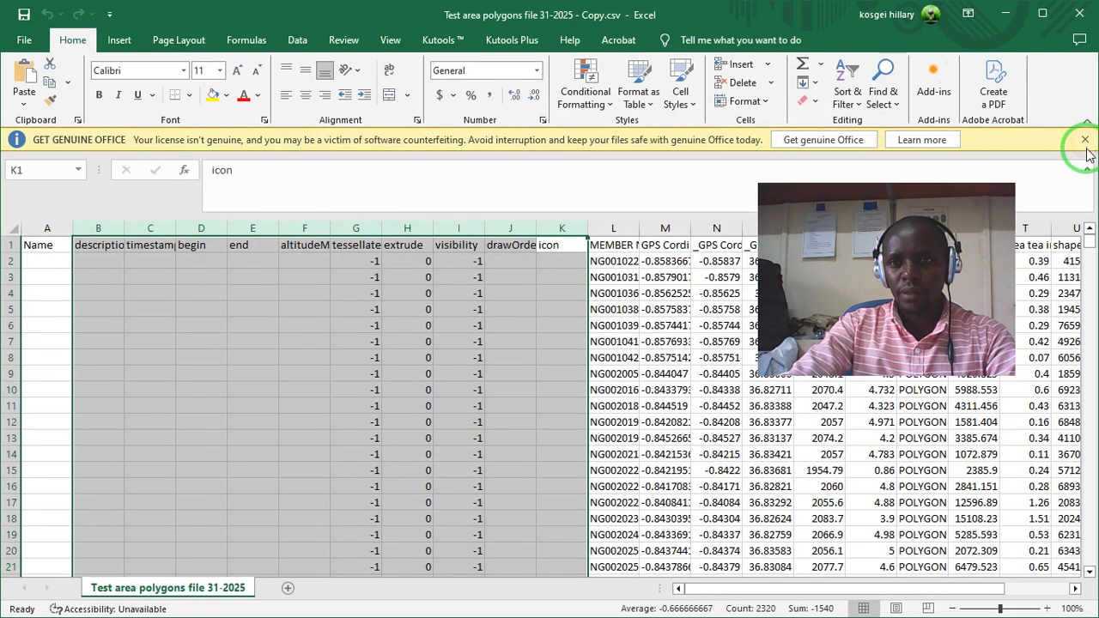
{"action": "left_click", "coordinate": [1085, 141]}
{"action": "right_click", "coordinate": [444, 238]}
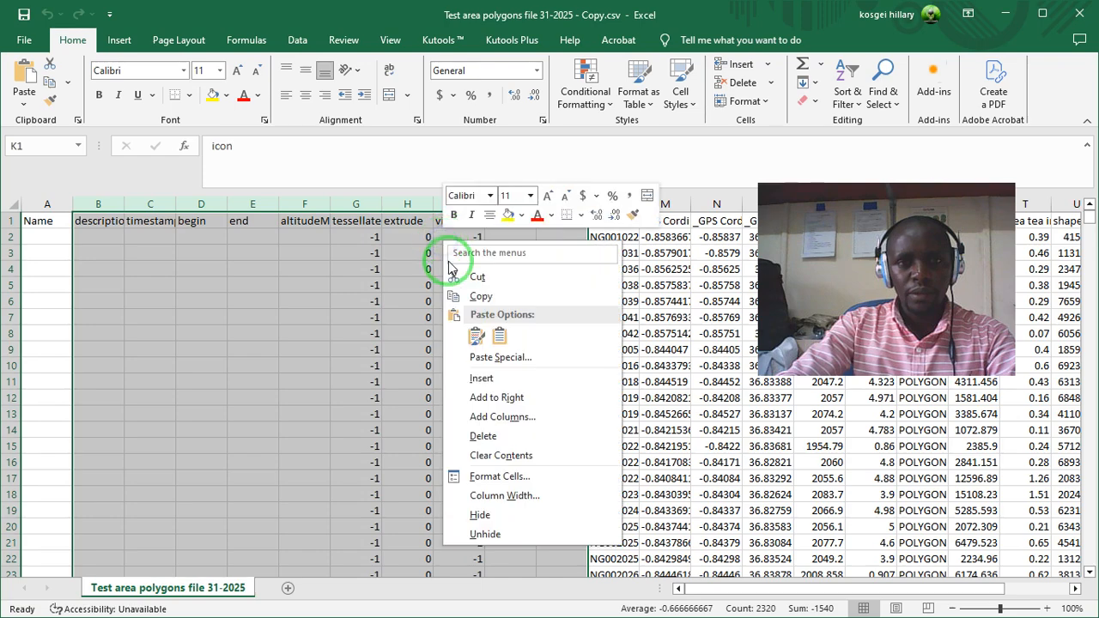
{"action": "left_click", "coordinate": [498, 436]}
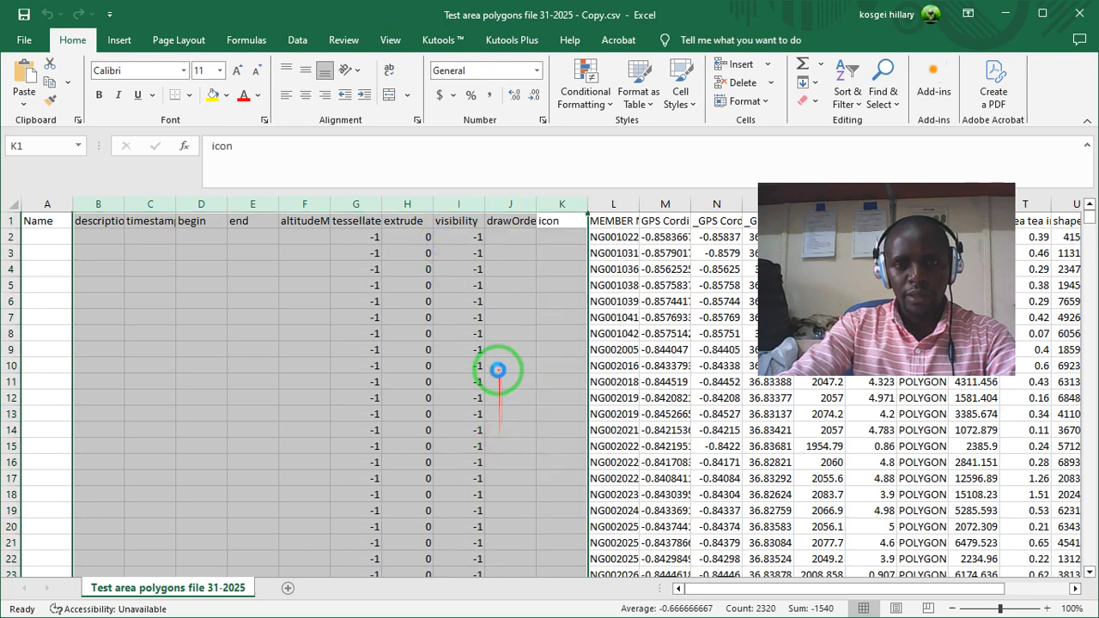
- Delete the empty Name column so that MEMBER NUMBER becomes the first column of the sheet
{"action": "right_click", "coordinate": [33, 204]}
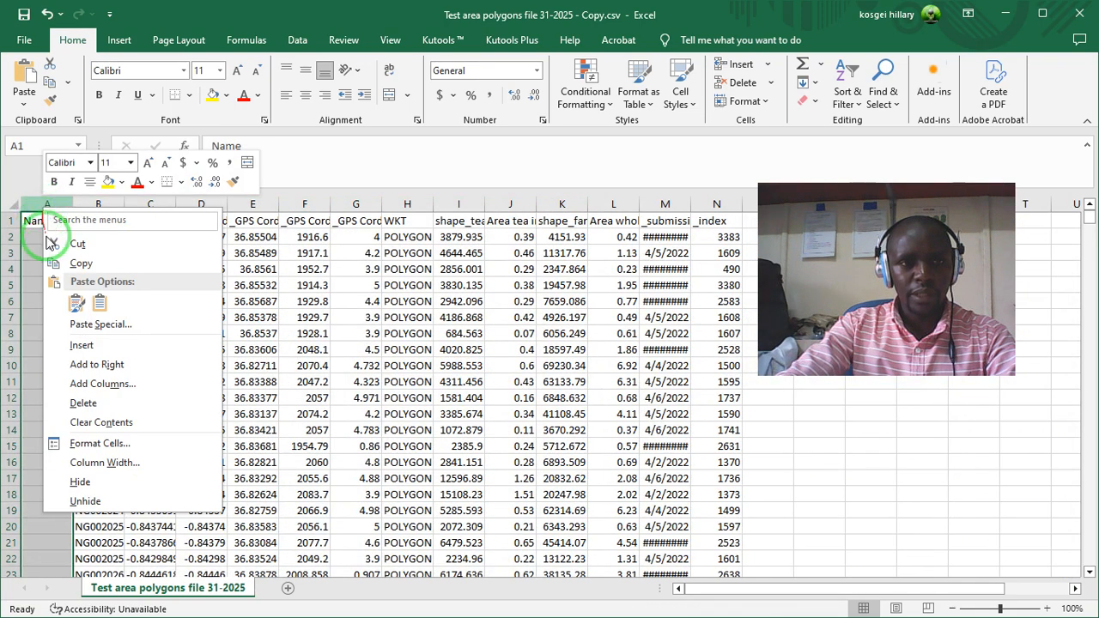
{"action": "left_click", "coordinate": [83, 403]}
{"action": "left_click", "coordinate": [299, 316]}
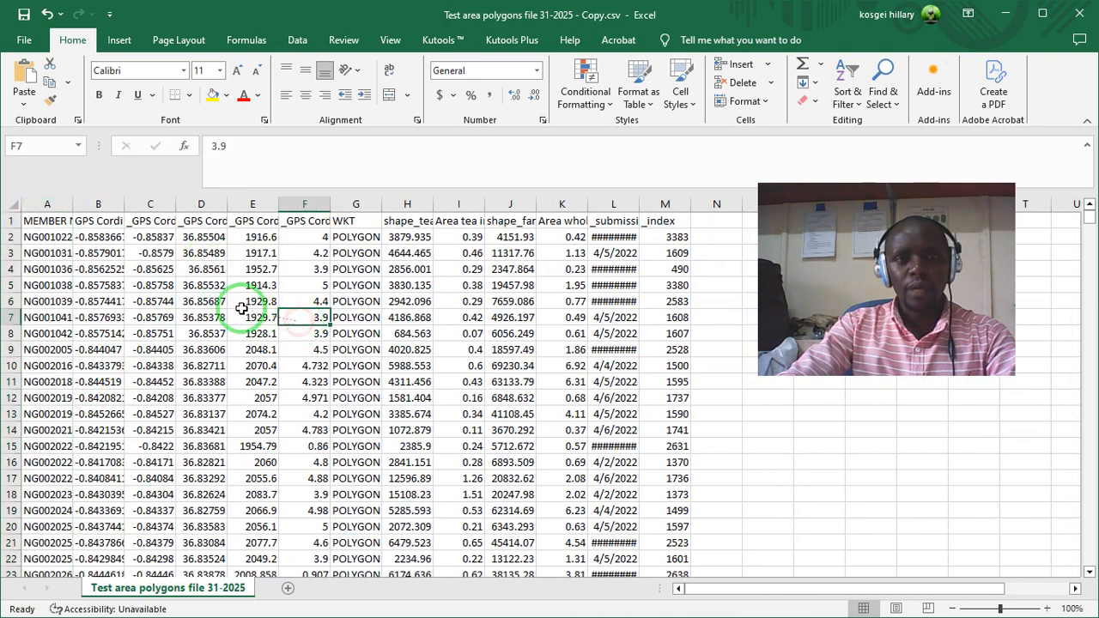
- Examine the MEMBER NUMBER, GPS Cordinates, latitude, longitude and WKT columns one after another
{"action": "left_click", "coordinate": [47, 204]}
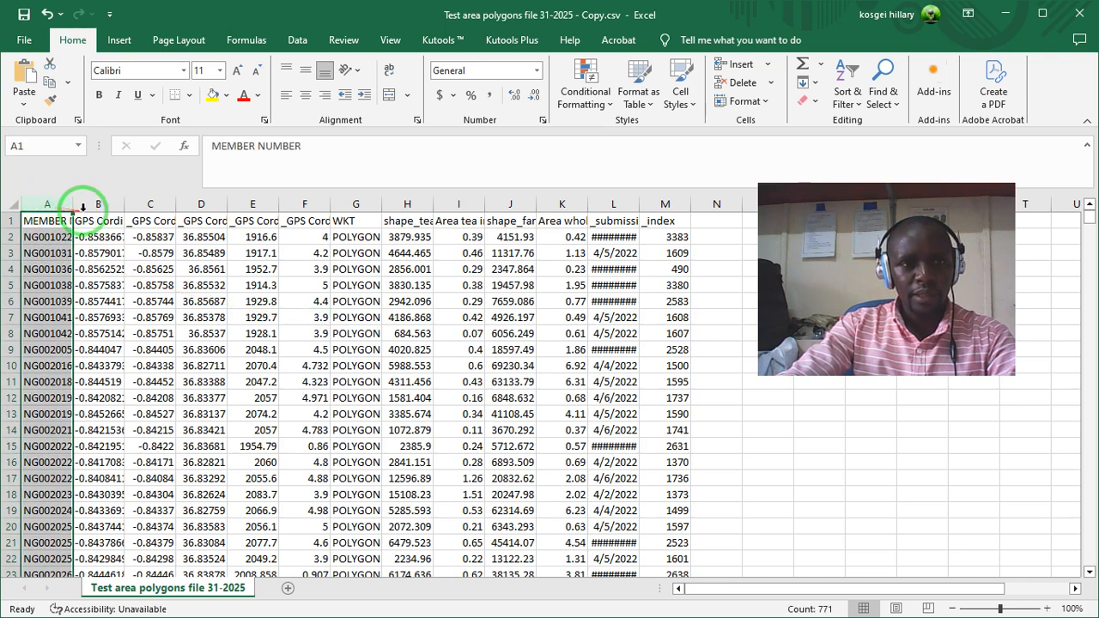
{"action": "left_click", "coordinate": [88, 204]}
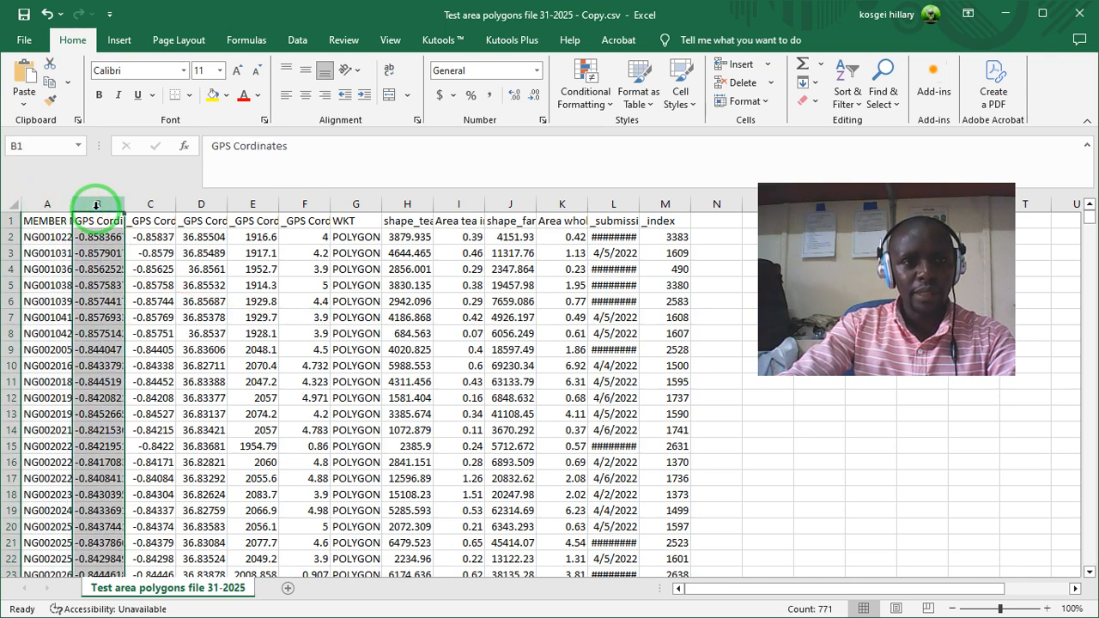
{"action": "left_click", "coordinate": [136, 203]}
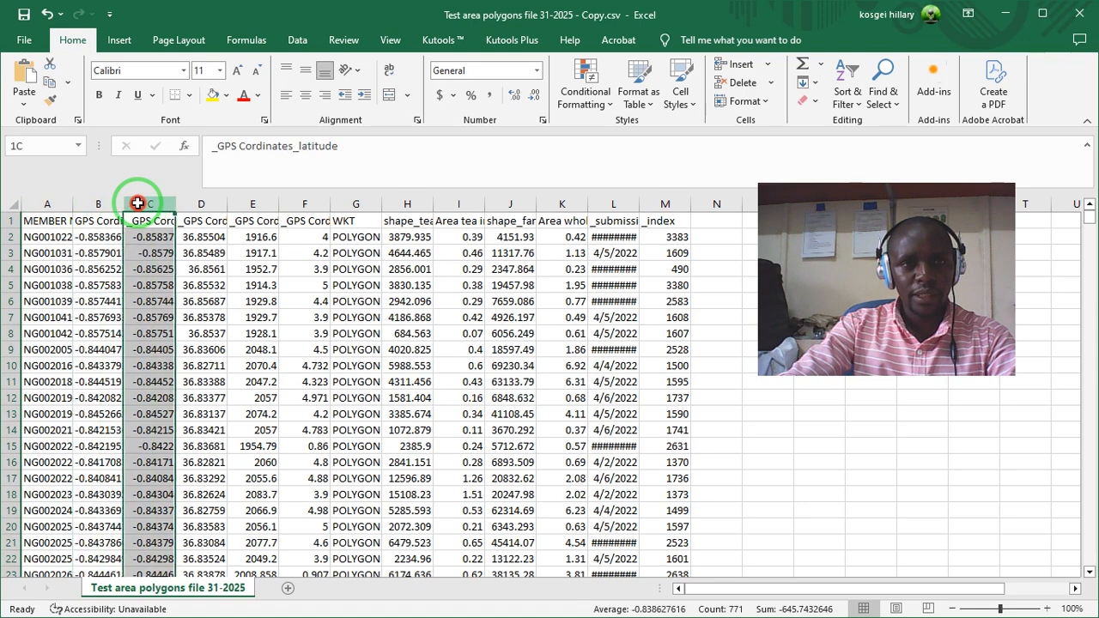
{"action": "left_click", "coordinate": [200, 203]}
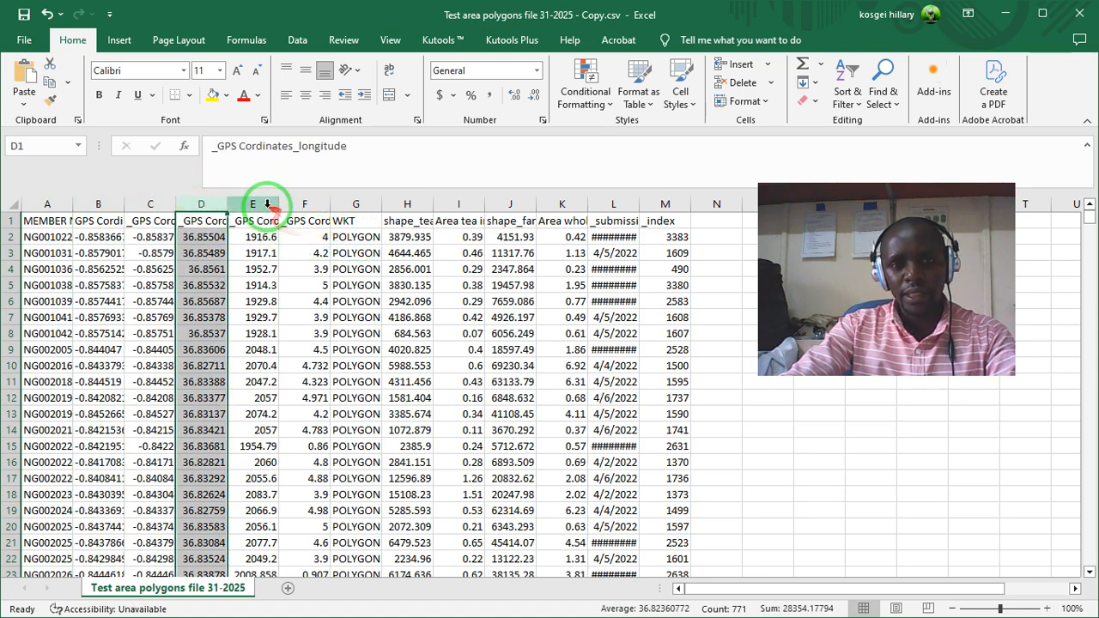
{"action": "left_click", "coordinate": [348, 204]}
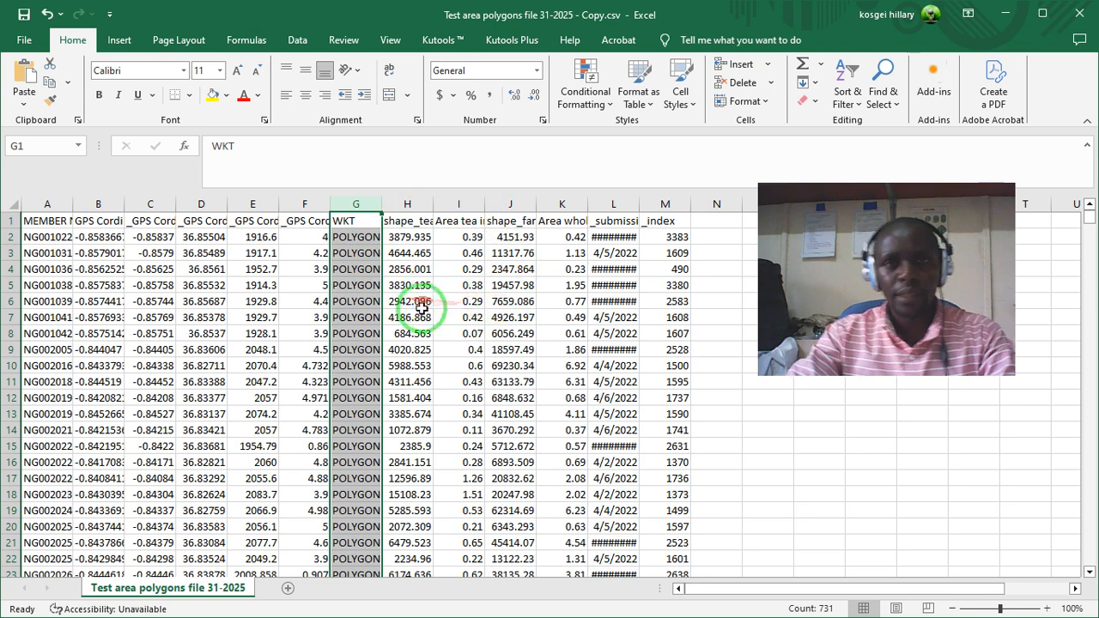
- Widen the shape_teaarea and Area tea in Ha columns to fit their contents, and select the first farm area value
{"action": "left_click", "coordinate": [407, 204]}
{"action": "left_click_drag", "start_coordinate": [431, 200], "coordinate": [469, 200]}
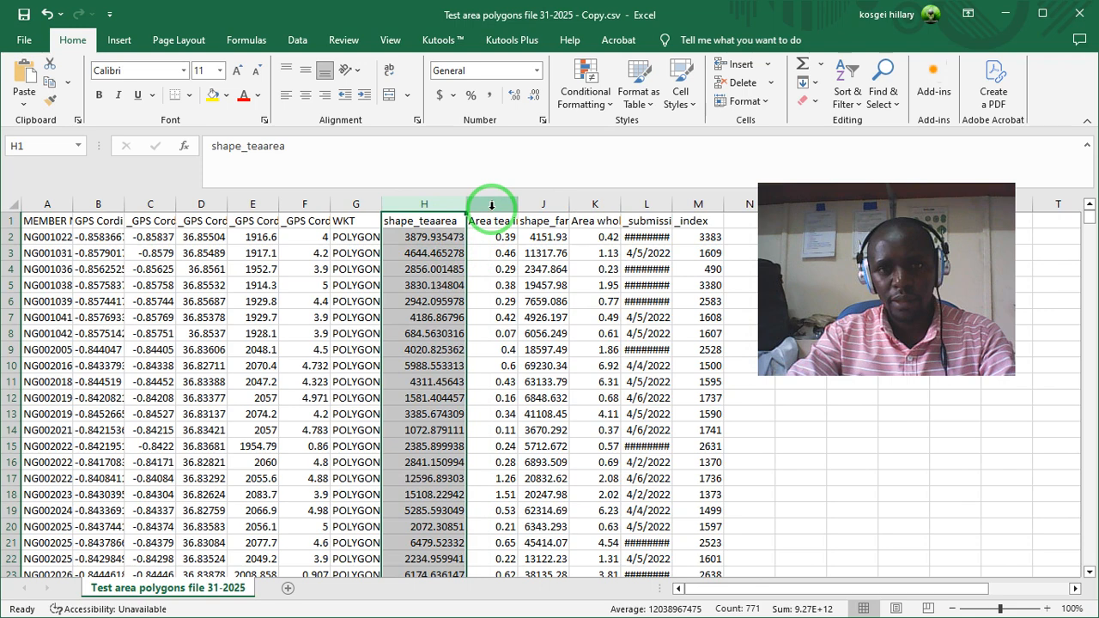
{"action": "left_click_drag", "start_coordinate": [523, 203], "coordinate": [539, 202]}
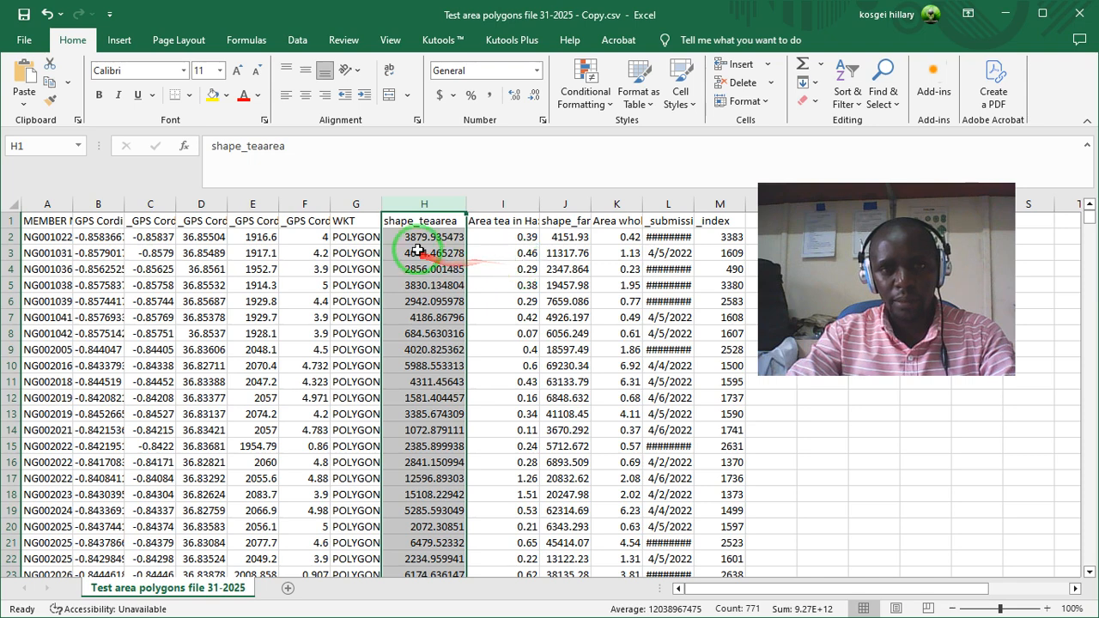
{"action": "left_click", "coordinate": [567, 238]}
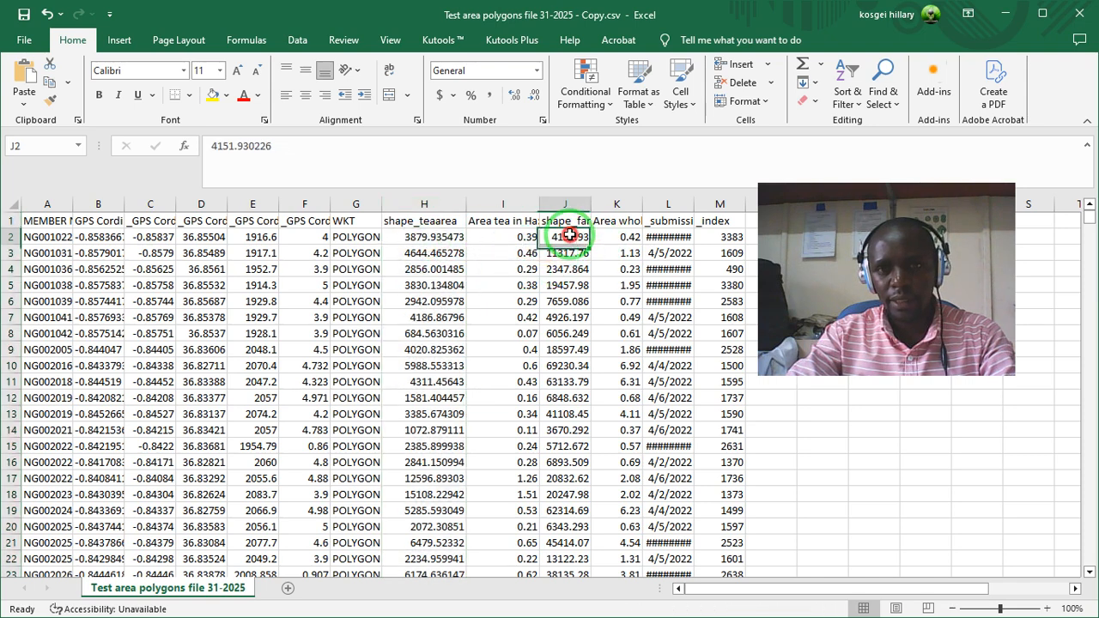
- Adjust the width of the WKT column so the beginning of its polygon coordinates shows
{"action": "left_click", "coordinate": [641, 239]}
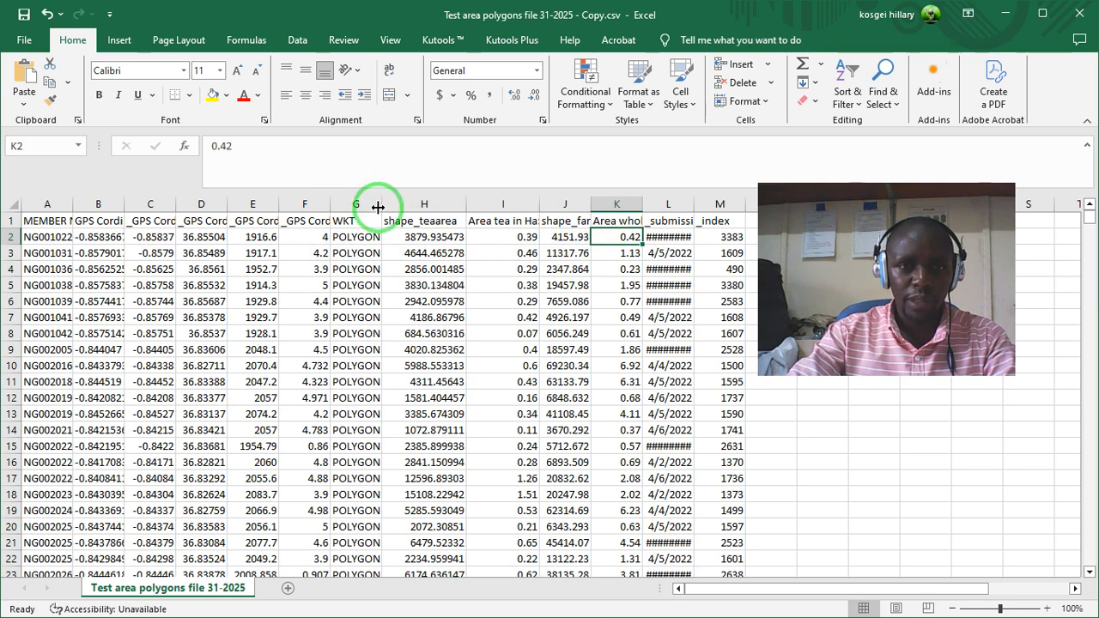
{"action": "left_click_drag", "start_coordinate": [378, 207], "coordinate": [430, 207]}
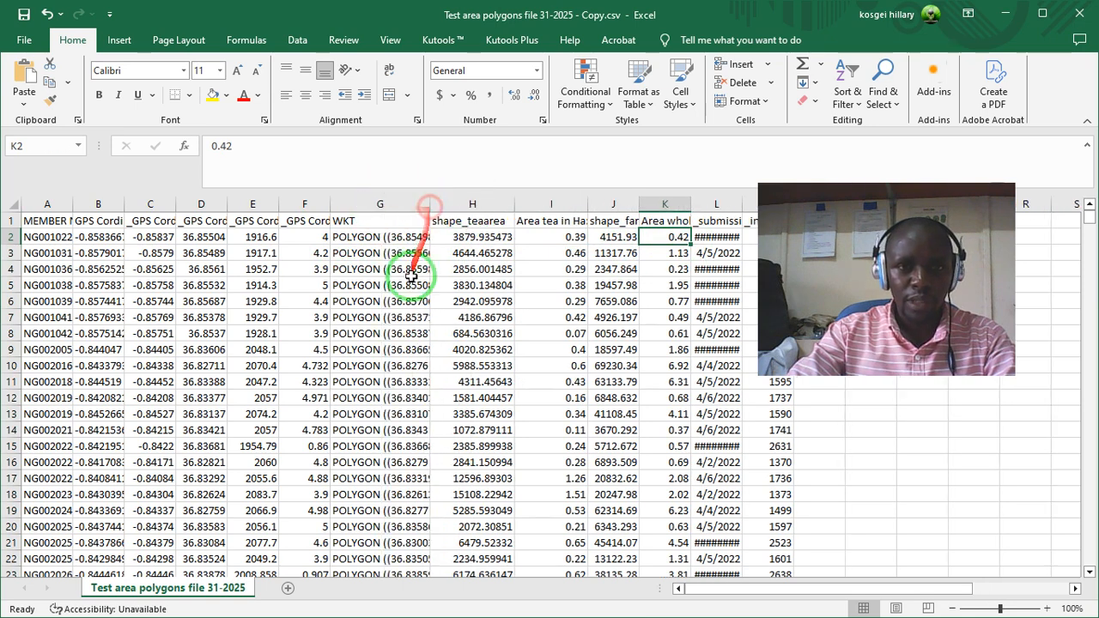
{"action": "left_click", "coordinate": [348, 220]}
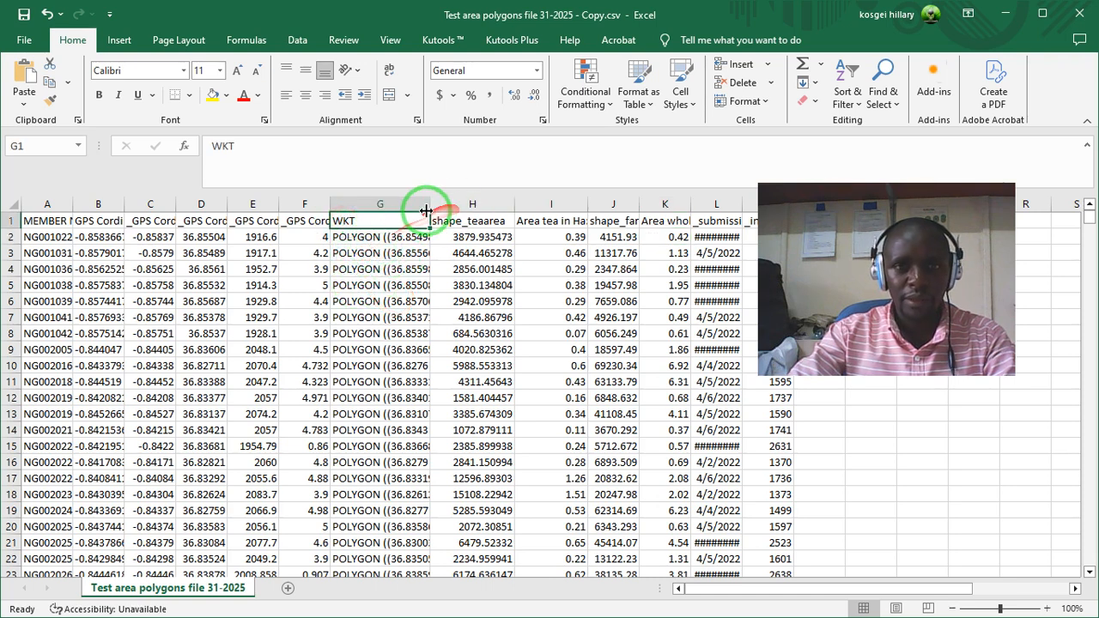
{"action": "left_click_drag", "start_coordinate": [430, 206], "coordinate": [401, 207]}
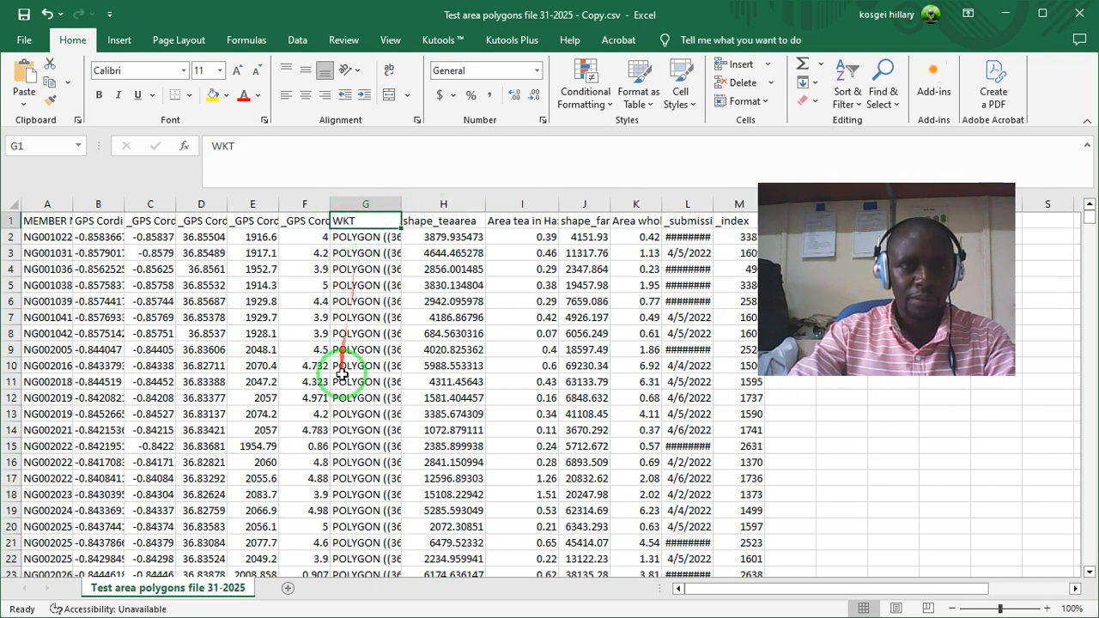
- Examine the GPS latitude, GPS longitude and WKT columns by selecting each of them as a whole
{"action": "left_click", "coordinate": [150, 204]}
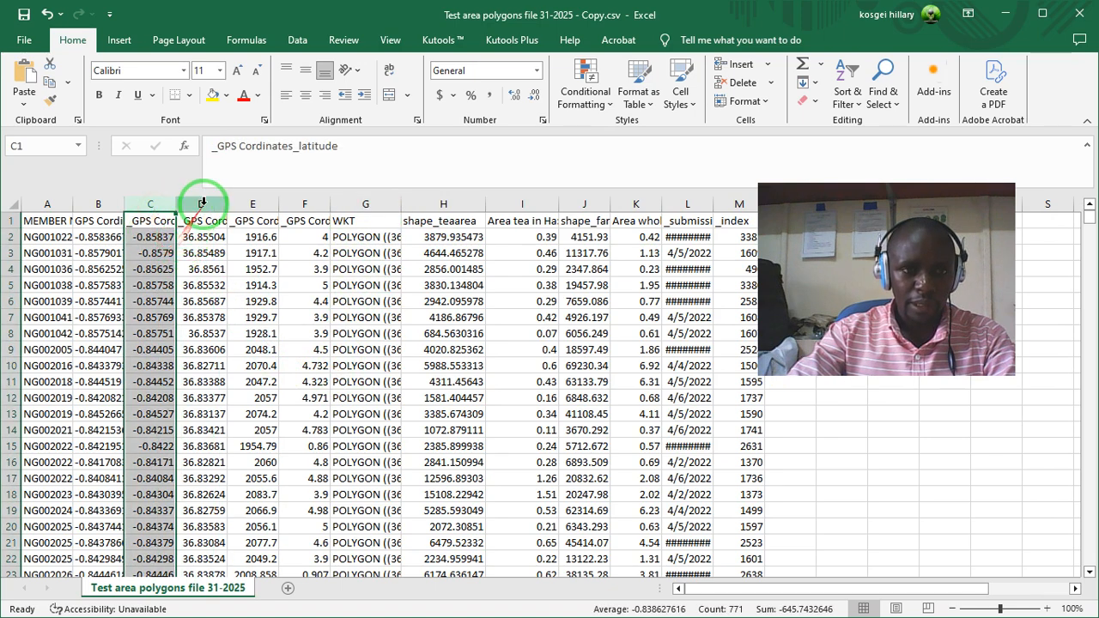
{"action": "left_click", "coordinate": [202, 204]}
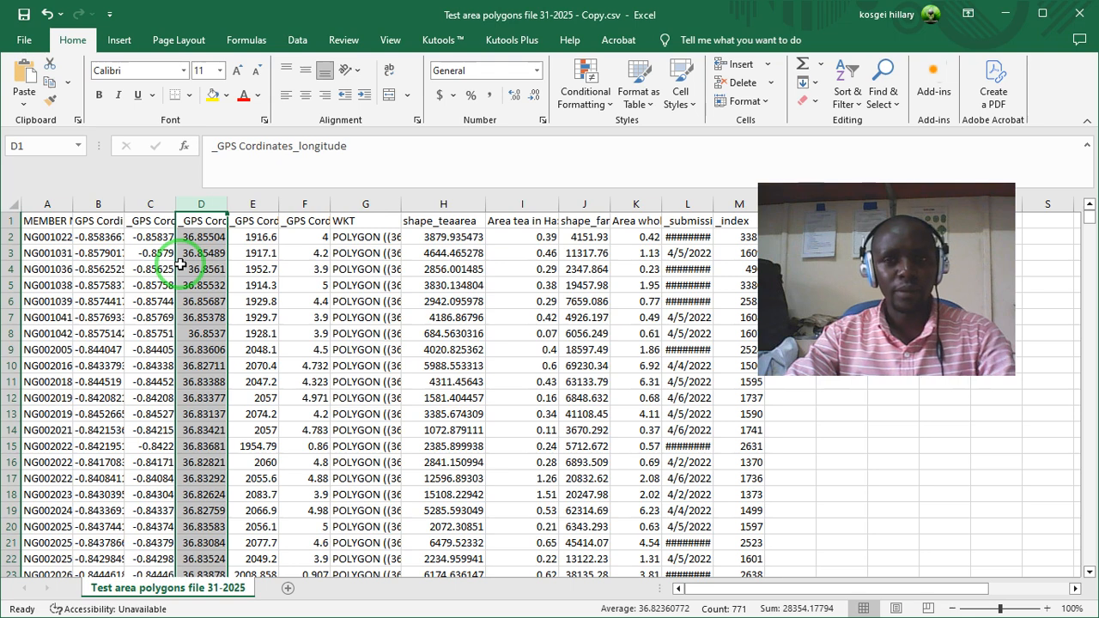
{"action": "left_click", "coordinate": [142, 207]}
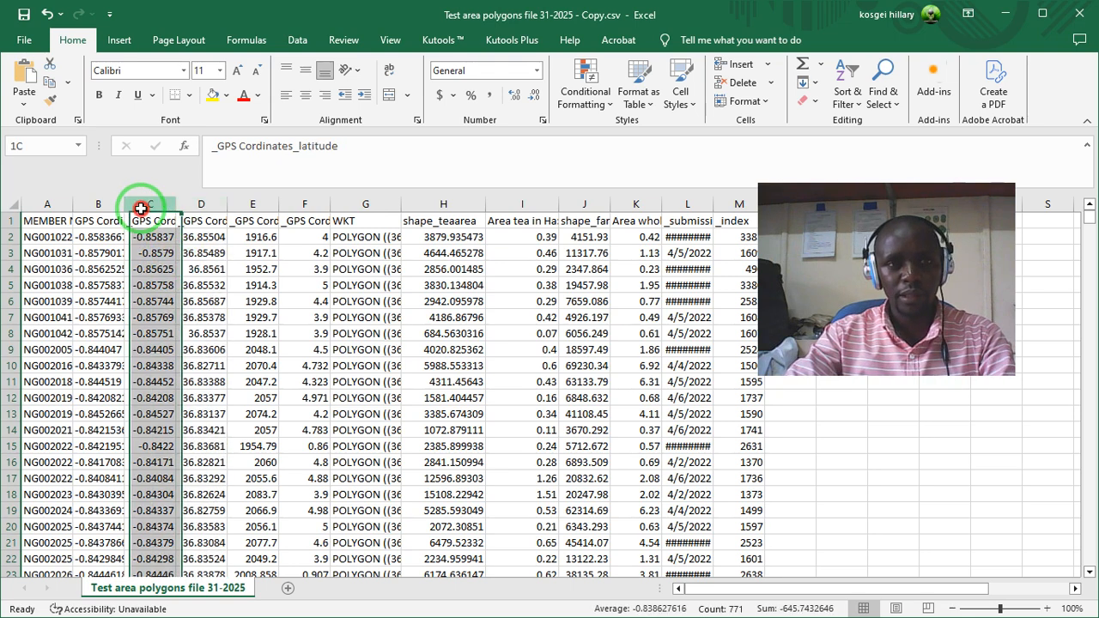
{"action": "left_click", "coordinate": [198, 206]}
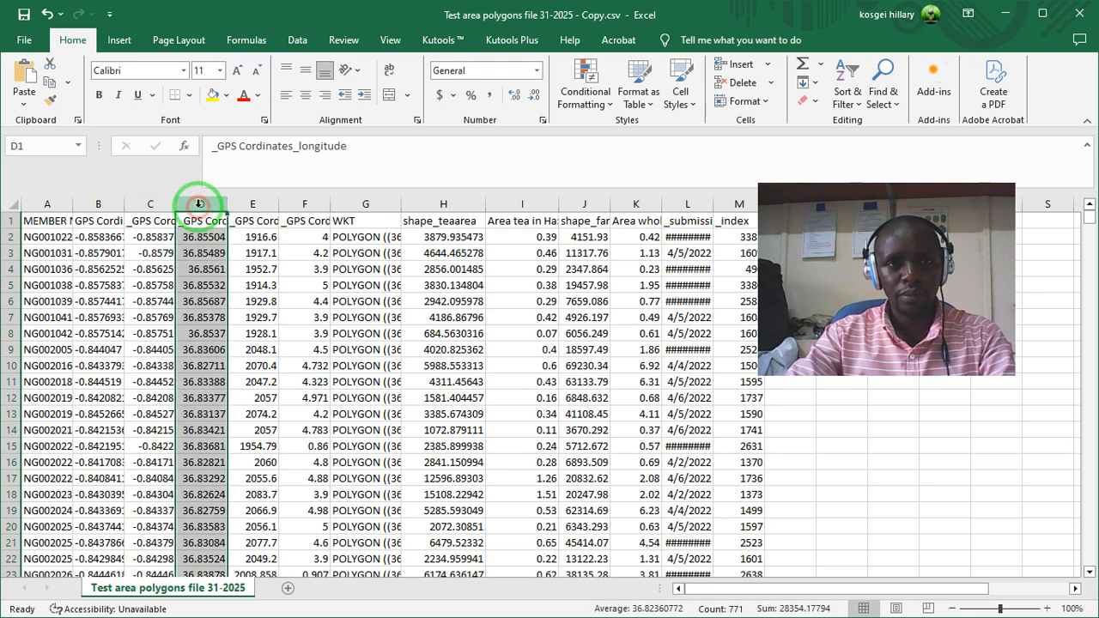
{"action": "left_click", "coordinate": [373, 202]}
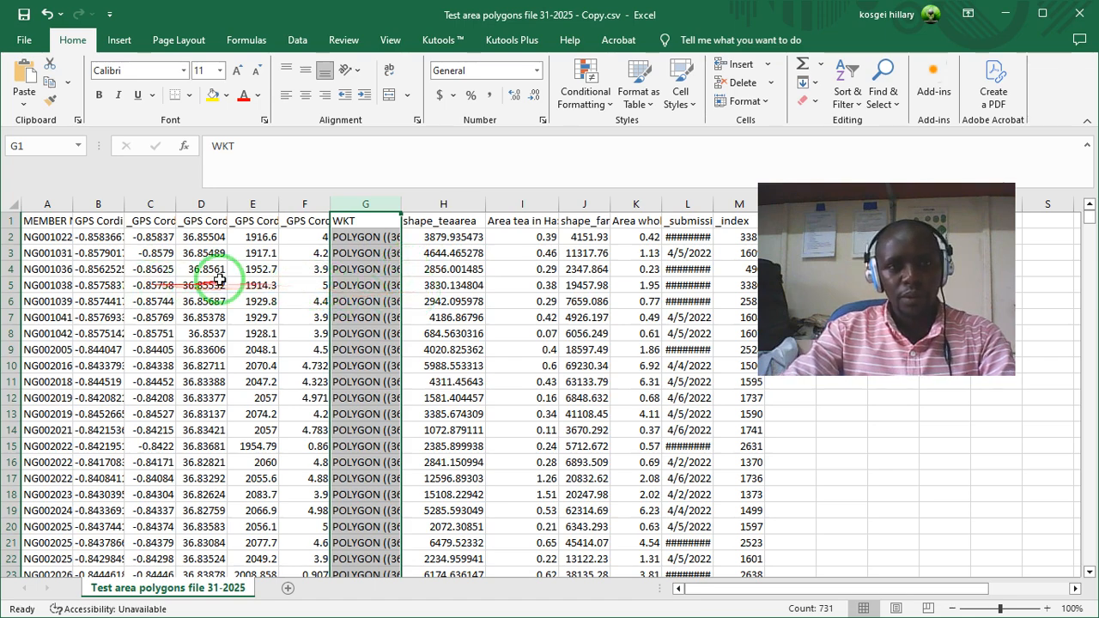
- Save the edited CSV file, dismiss the data loss notice and minimise the workbook
{"action": "left_click", "coordinate": [24, 14]}
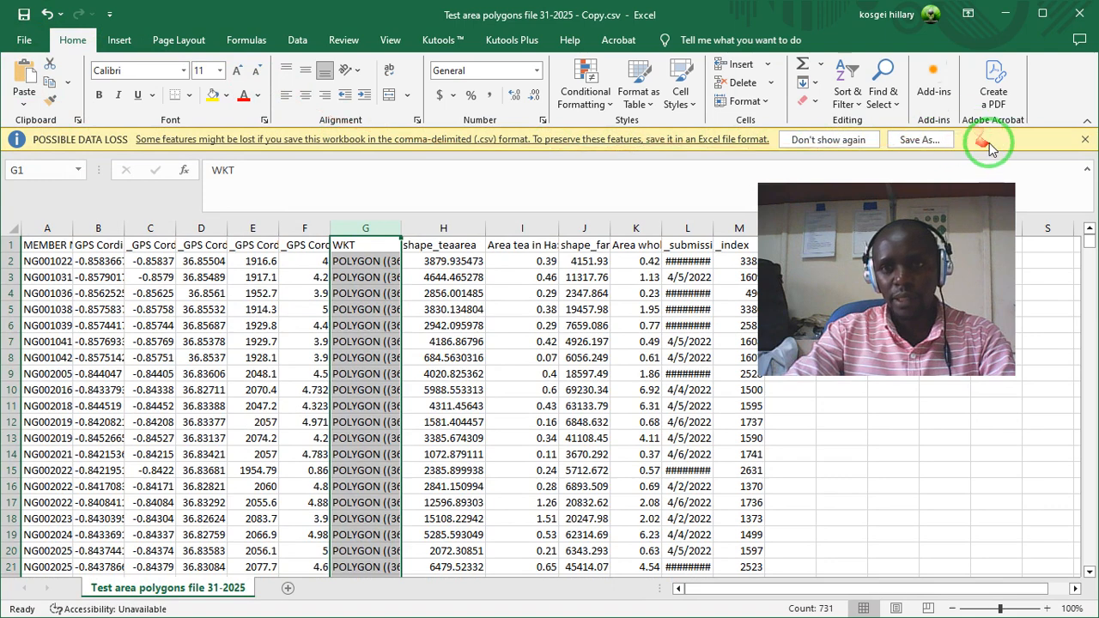
{"action": "left_click", "coordinate": [1084, 137]}
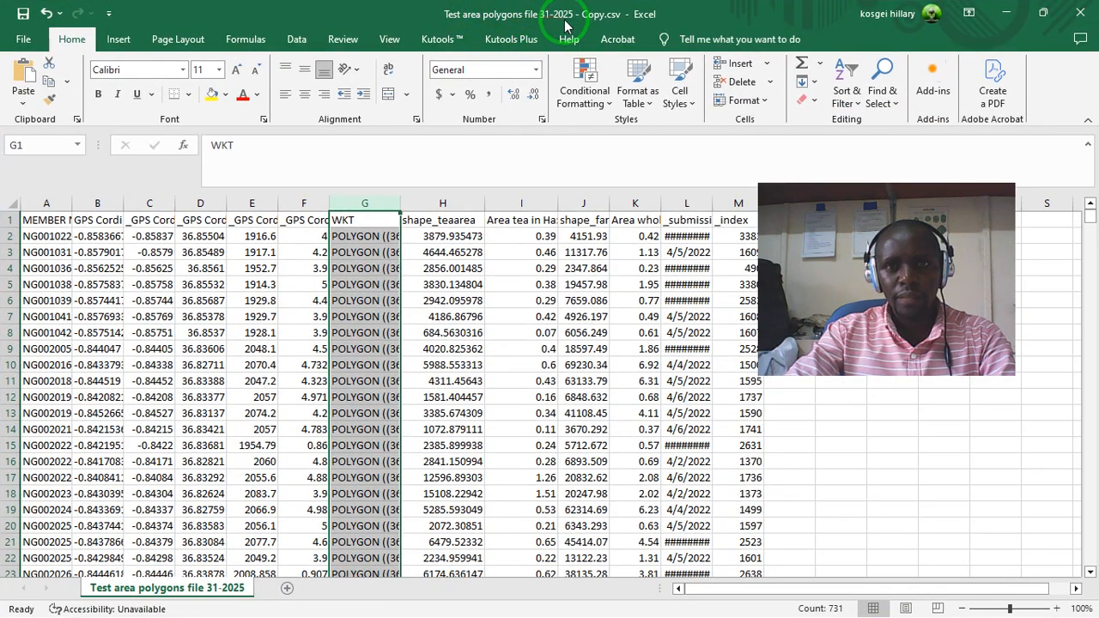
{"action": "left_click", "coordinate": [1007, 13]}
- Load "Test area polygons file 31-2025 - Copy.csv" from the Training files 2025 folder into the QGIS project as a polygon layer
{"action": "mouse_move", "coordinate": [451, 605]}
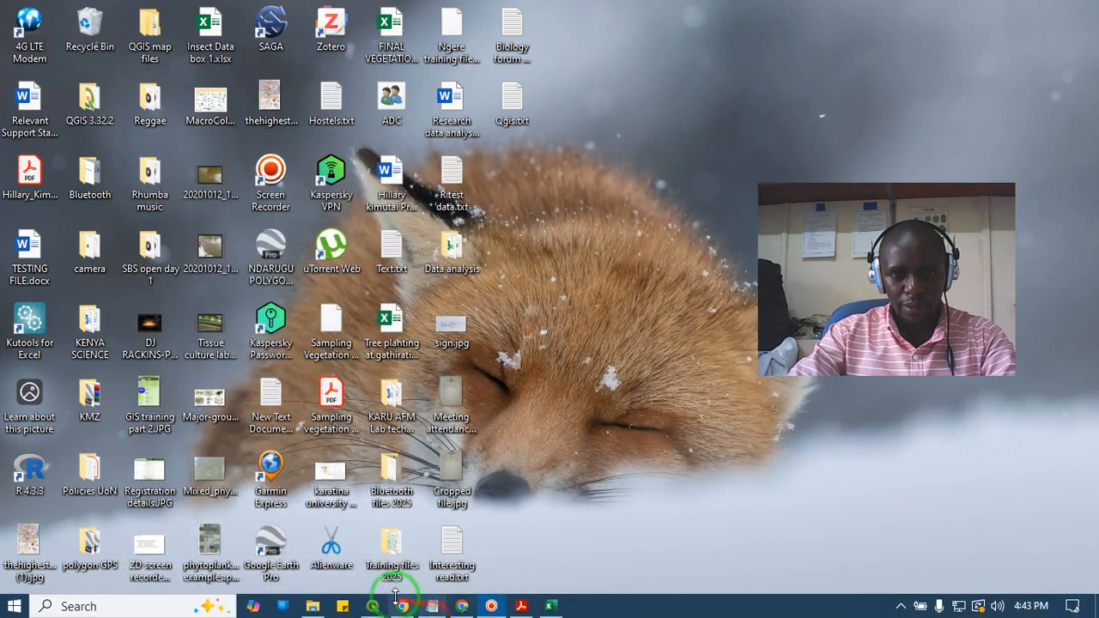
{"action": "left_click", "coordinate": [315, 606]}
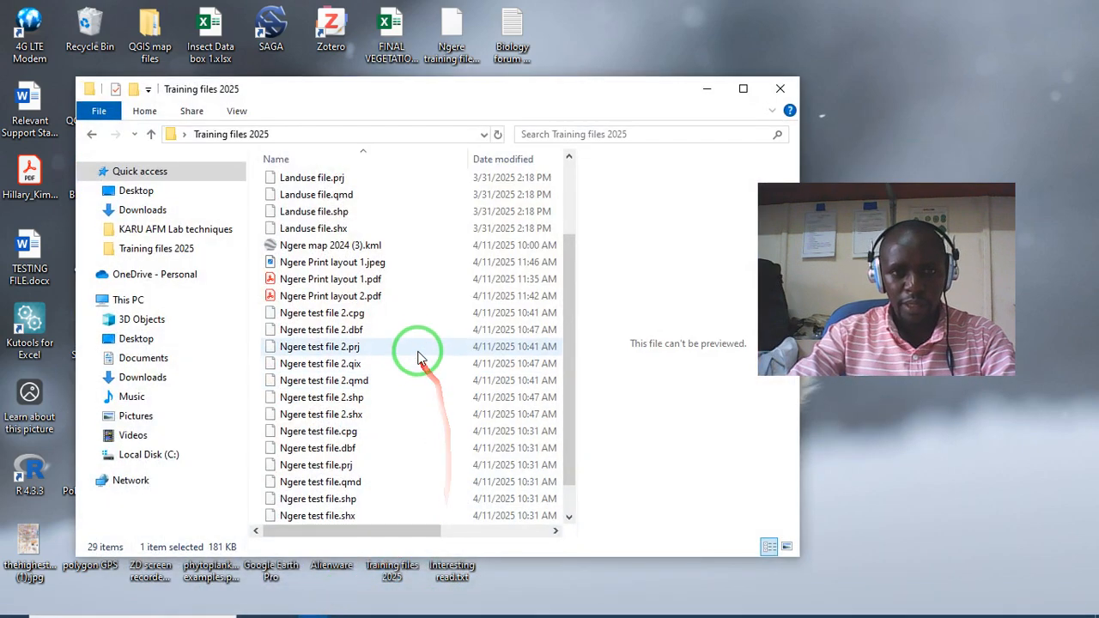
{"action": "scroll", "coordinate": [419, 354], "scroll_direction": "up", "scroll_amount": 3}
{"action": "scroll", "coordinate": [414, 361], "scroll_direction": "down", "scroll_amount": 3}
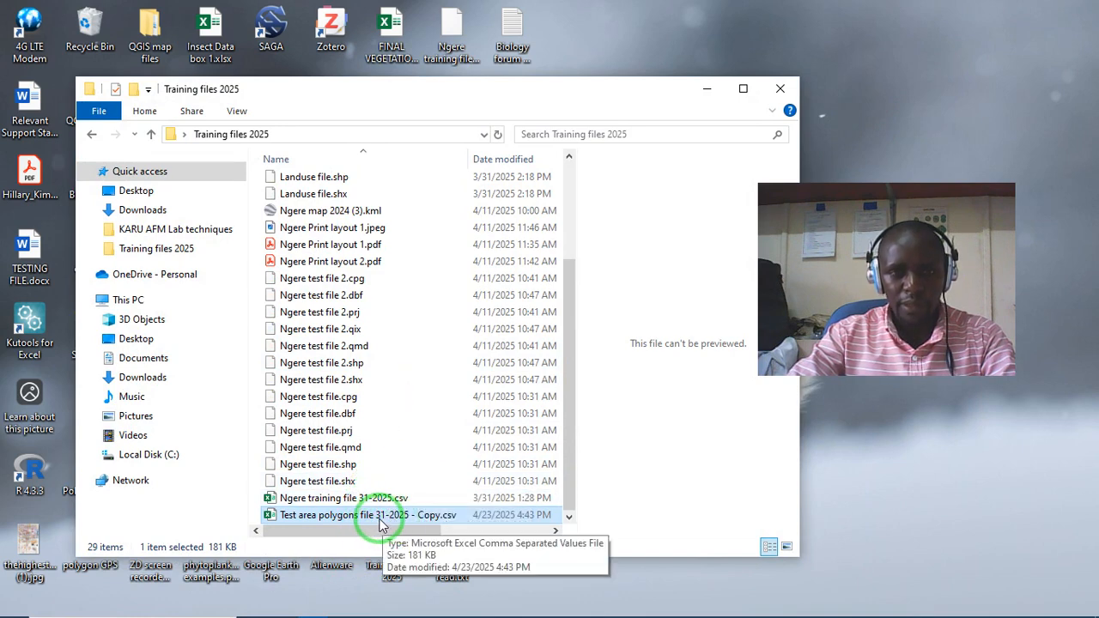
{"action": "left_click_drag", "start_coordinate": [381, 525], "coordinate": [263, 306]}
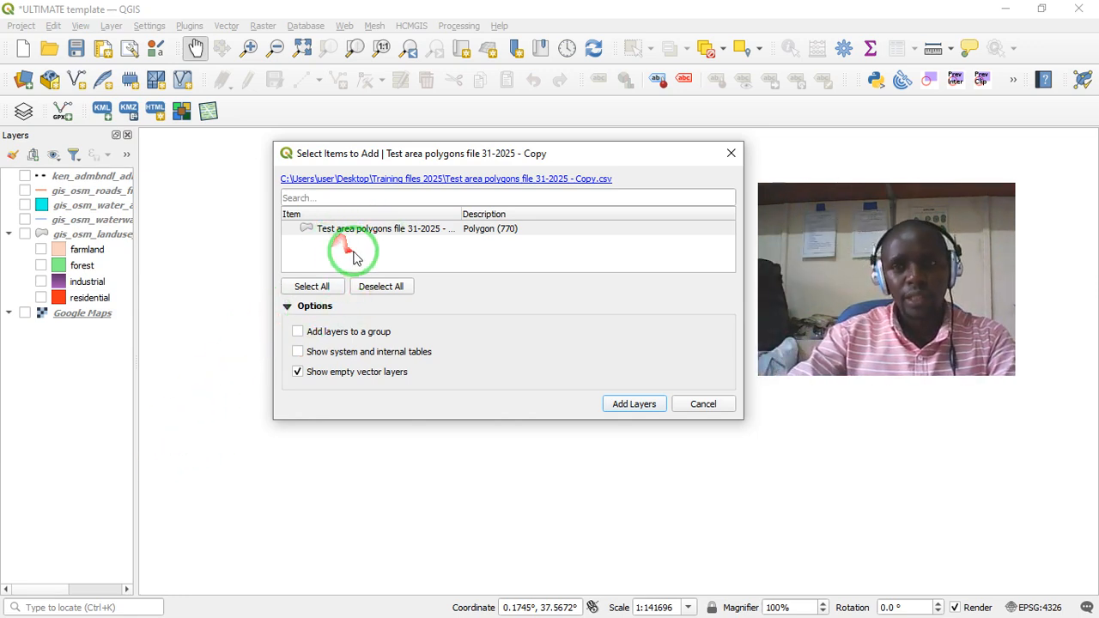
{"action": "left_click", "coordinate": [383, 232]}
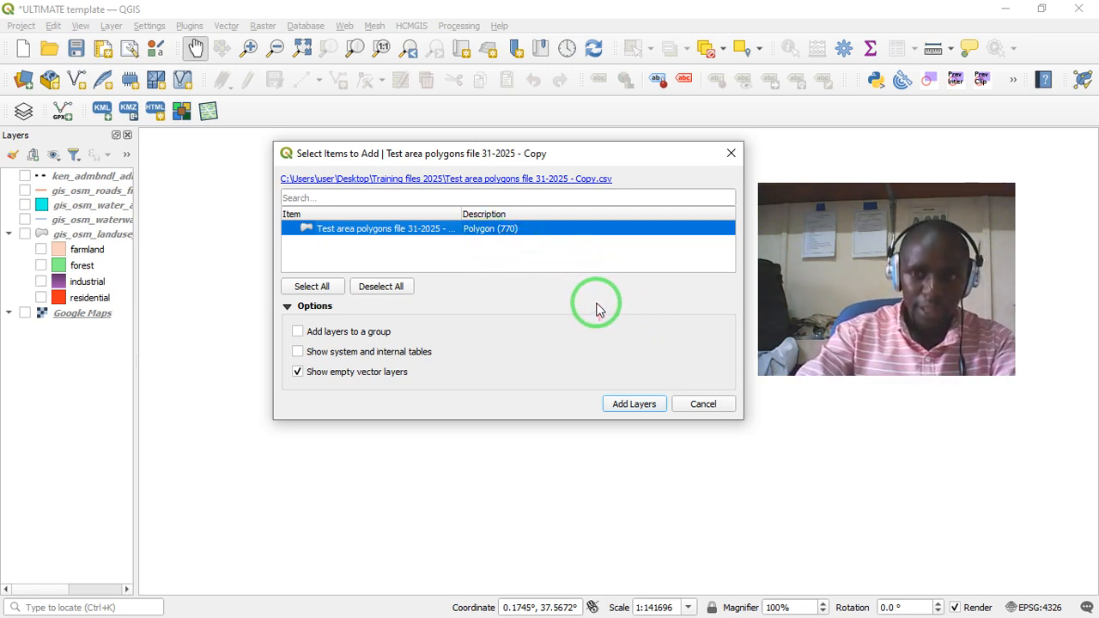
{"action": "left_click", "coordinate": [636, 404]}
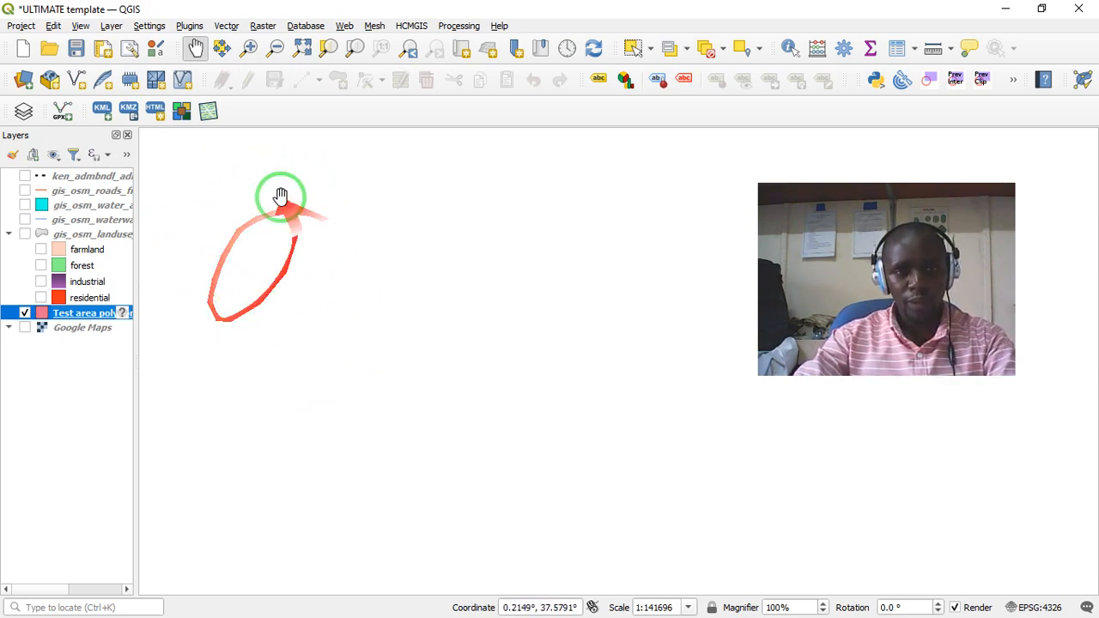
- Remove the existing Google Maps layer from the project
{"action": "right_click", "coordinate": [53, 329]}
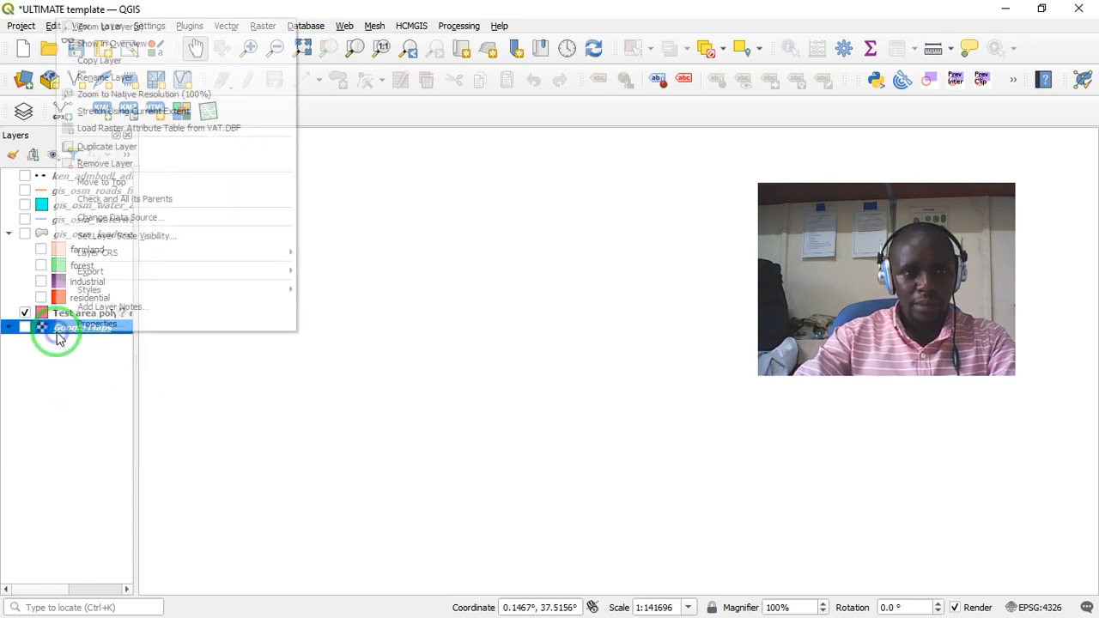
{"action": "left_click", "coordinate": [95, 170]}
{"action": "left_click", "coordinate": [515, 330]}
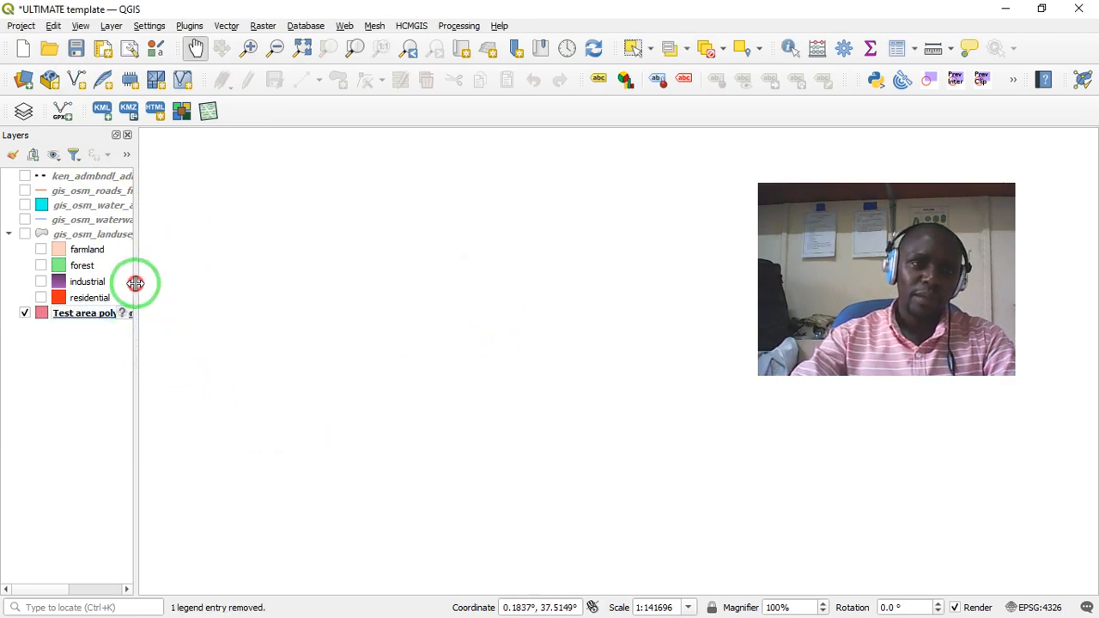
- Assign the WGS 84 (EPSG:4326) coordinate reference system to the test area polygons layer
{"action": "left_click_drag", "start_coordinate": [136, 283], "coordinate": [168, 288]}
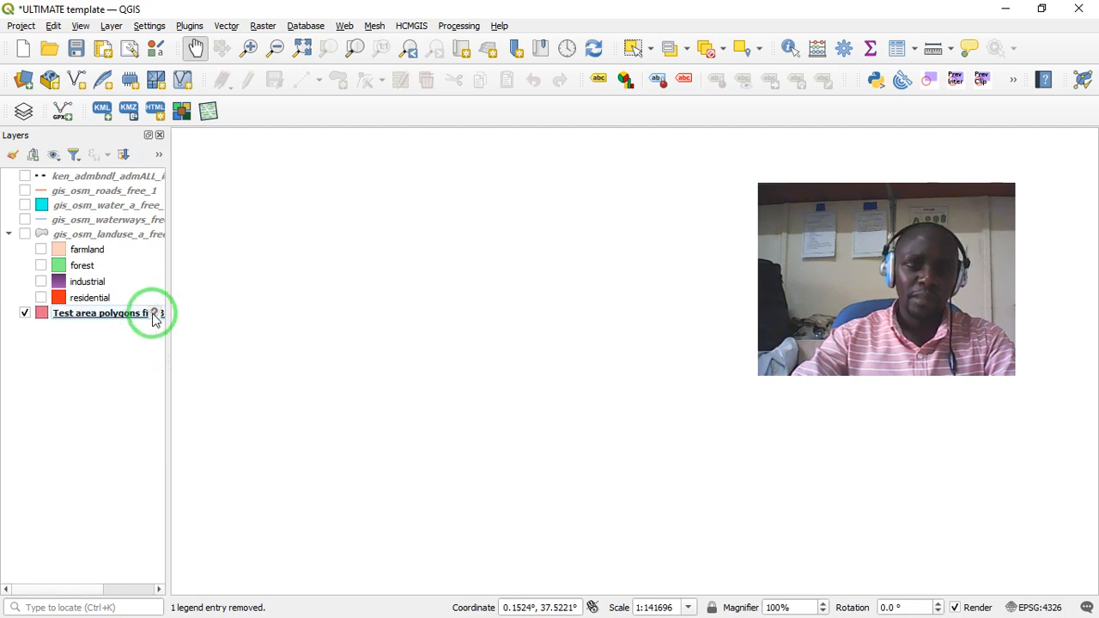
{"action": "left_click", "coordinate": [155, 315]}
{"action": "left_click", "coordinate": [154, 316]}
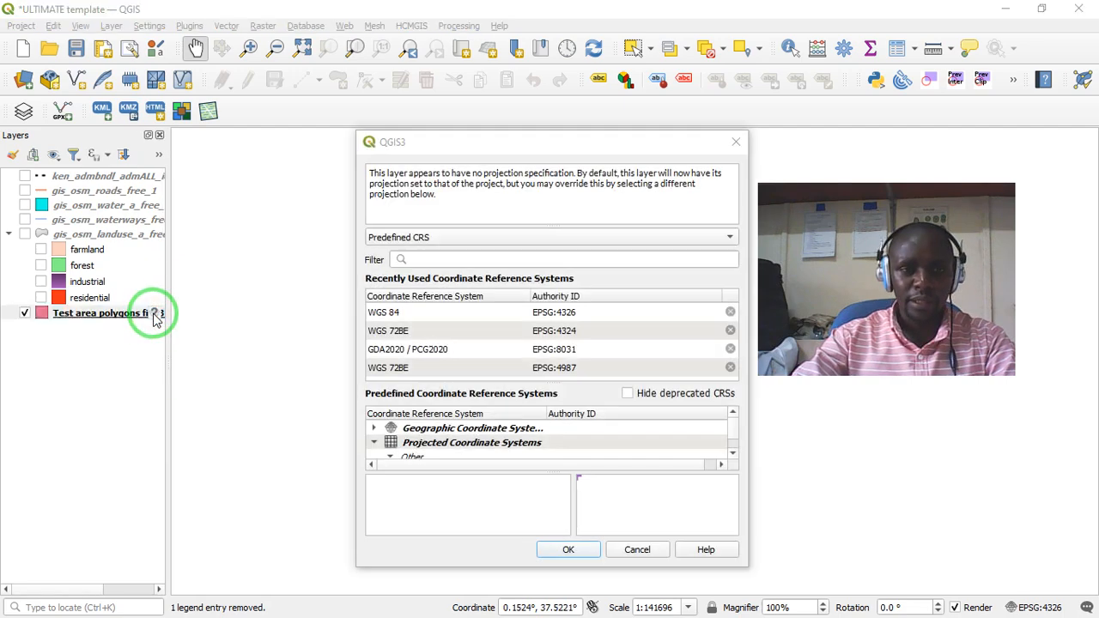
{"action": "left_click", "coordinate": [393, 313]}
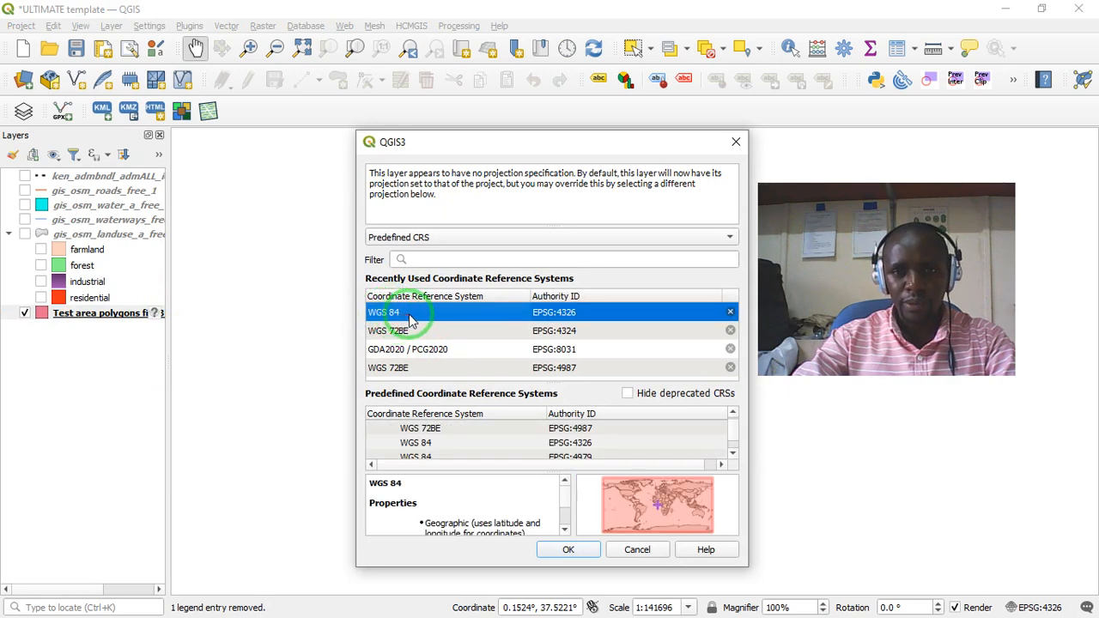
{"action": "double_click", "coordinate": [446, 316]}
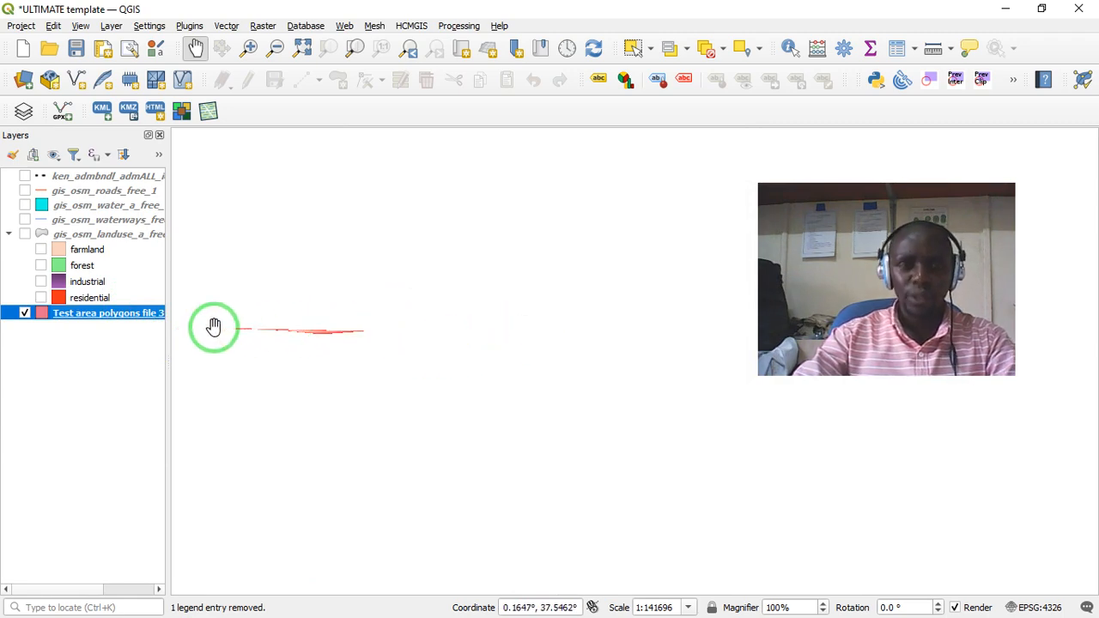
- Zoom to the extent of the test area polygons layer and look over how its polygons are spread
{"action": "right_click", "coordinate": [127, 320]}
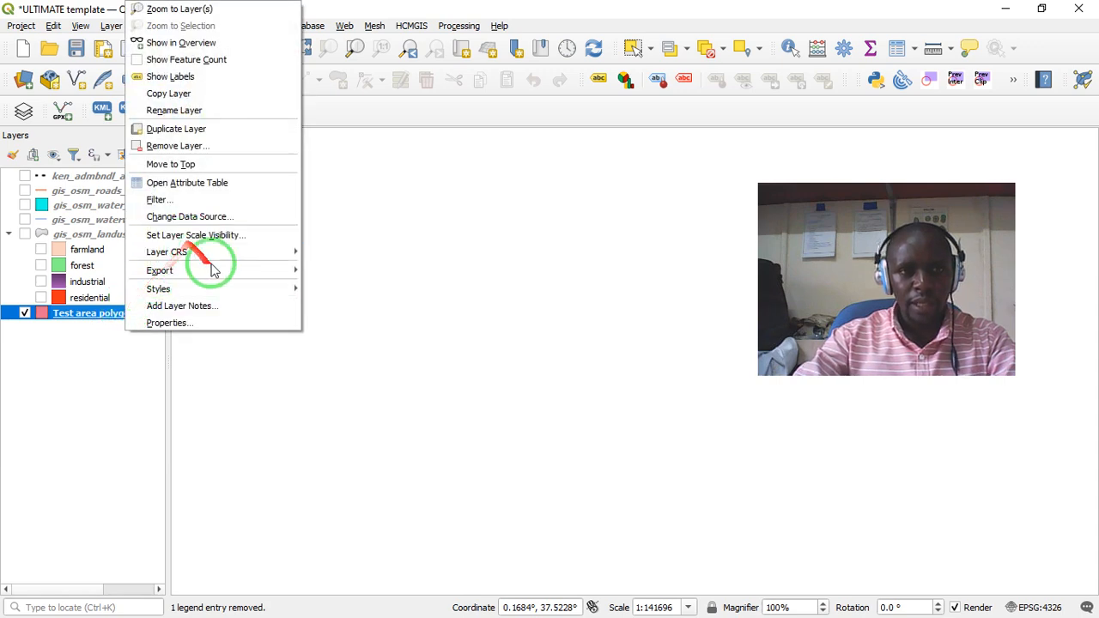
{"action": "left_click", "coordinate": [182, 10]}
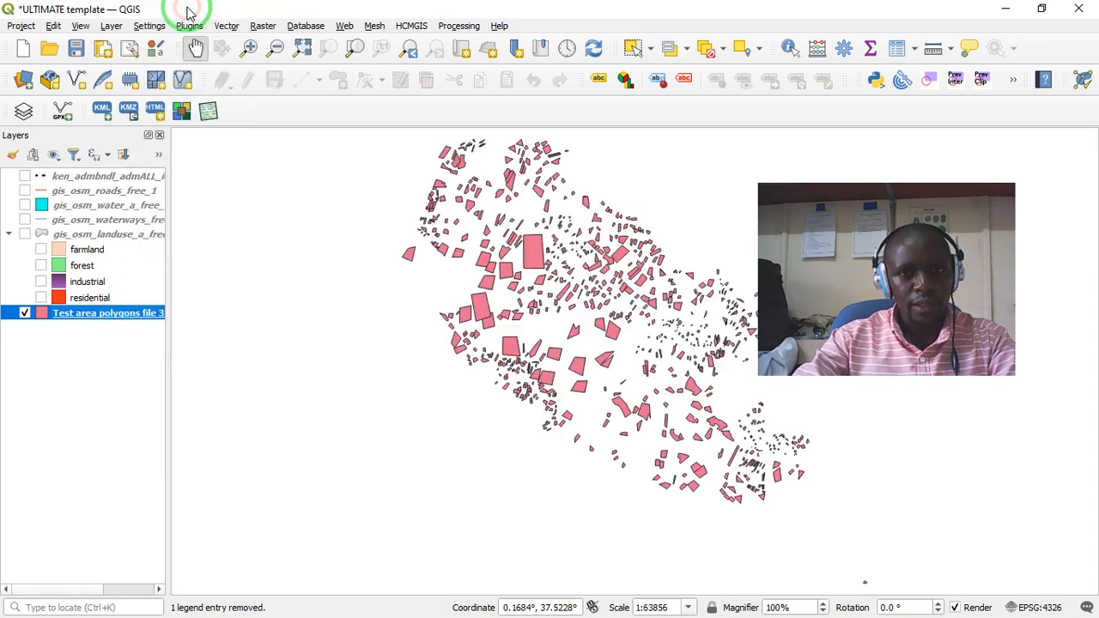
{"action": "left_click", "coordinate": [462, 419]}
{"action": "left_click_drag", "start_coordinate": [462, 419], "coordinate": [407, 444]}
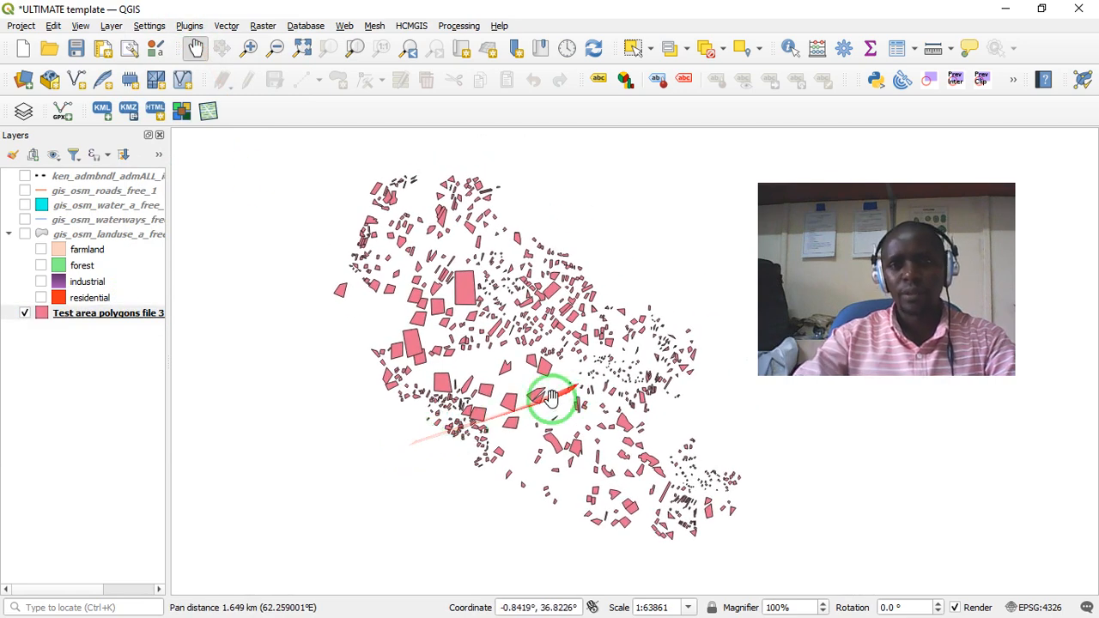
{"action": "left_click_drag", "start_coordinate": [650, 281], "coordinate": [625, 292]}
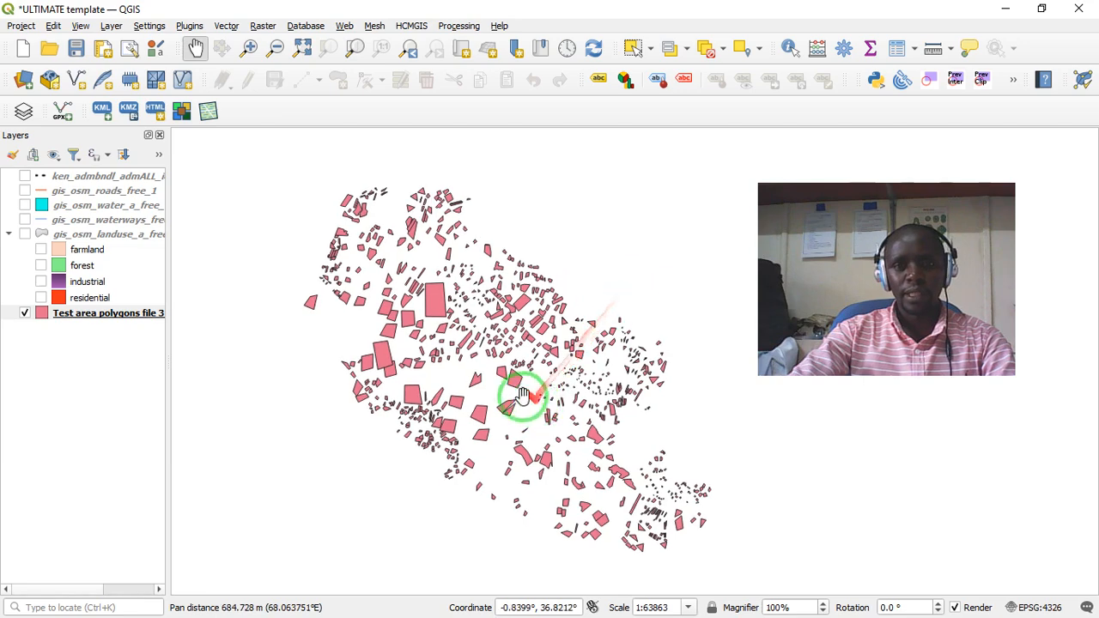
{"action": "scroll", "coordinate": [520, 395], "scroll_direction": "up", "scroll_amount": 1}
{"action": "scroll", "coordinate": [519, 397], "scroll_direction": "down", "scroll_amount": 1}
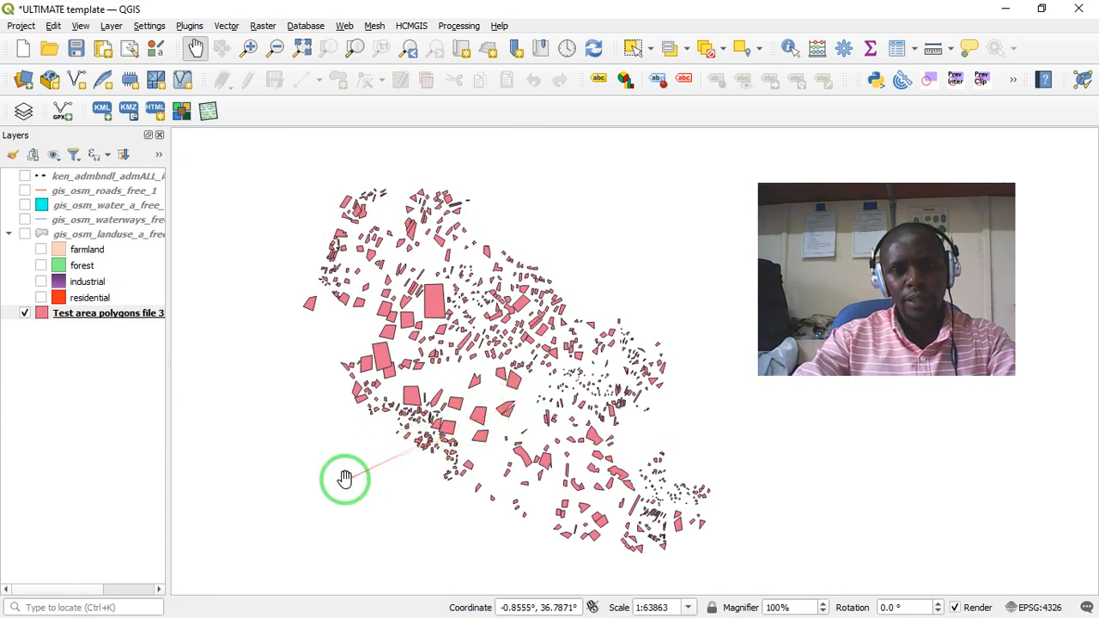
{"action": "left_click_drag", "start_coordinate": [347, 478], "coordinate": [314, 437]}
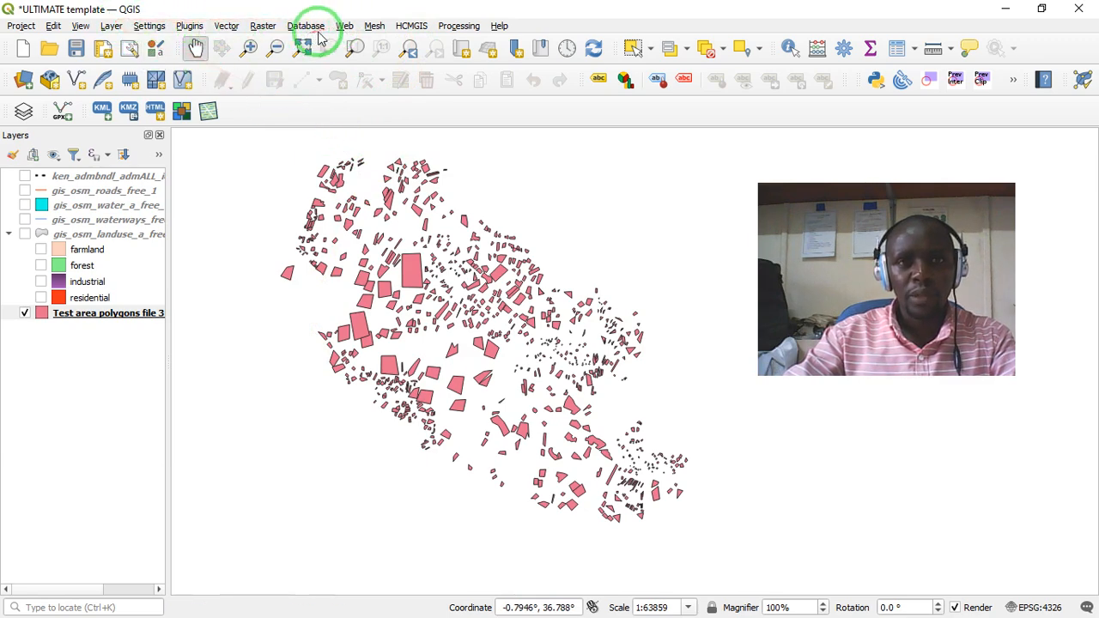
- Add the Google Maps basemap with HCMGIS and place it beneath the test area polygons layer
{"action": "left_click", "coordinate": [418, 27]}
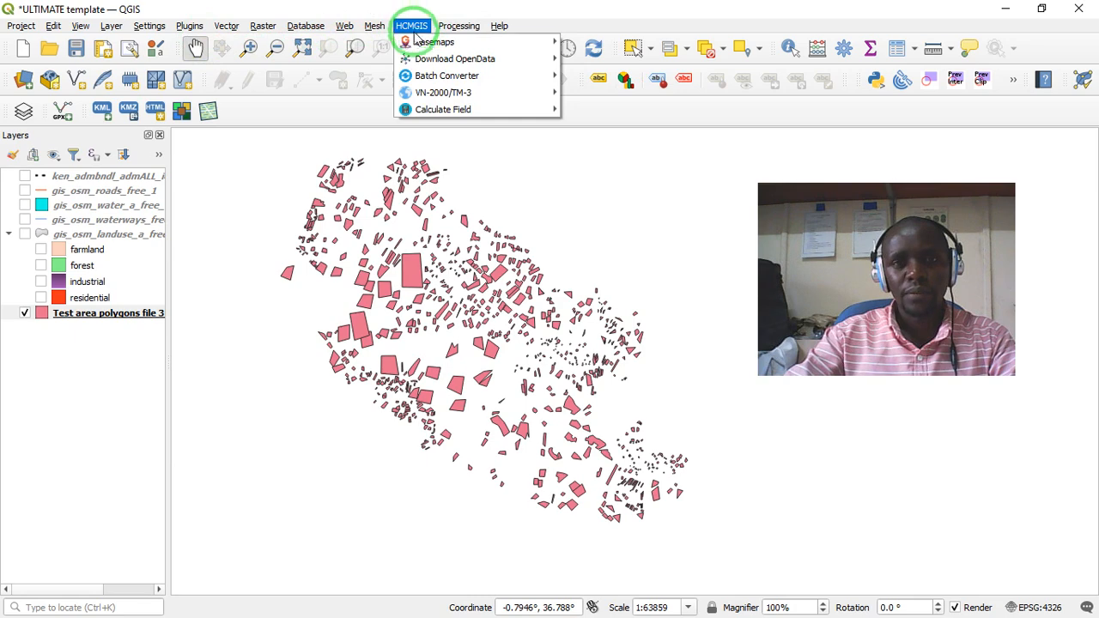
{"action": "mouse_move", "coordinate": [417, 43]}
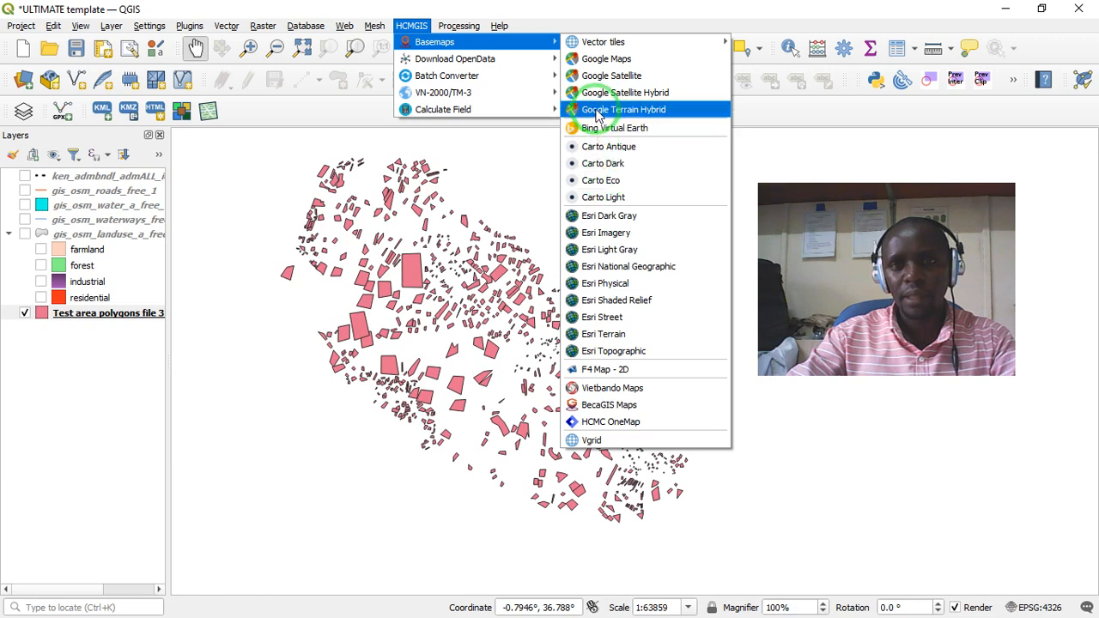
{"action": "left_click", "coordinate": [606, 60]}
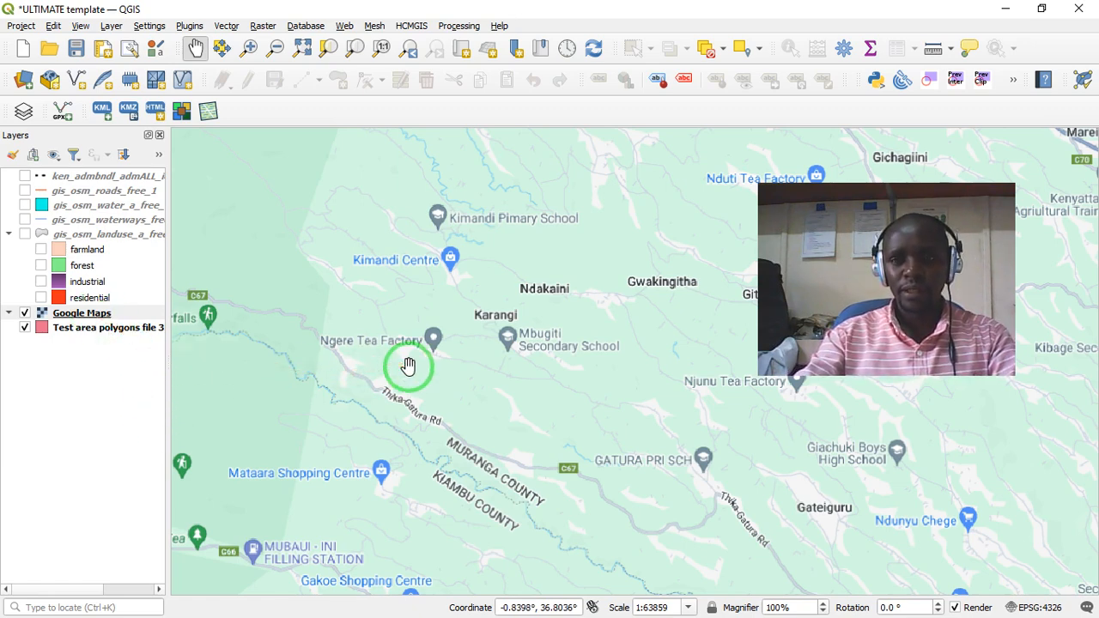
{"action": "left_click", "coordinate": [67, 314]}
{"action": "left_click_drag", "start_coordinate": [67, 316], "coordinate": [68, 352]}
- Examine the test area polygons over the basemap, closing in on the large polygon southwest of Ngere Tea Factory
{"action": "scroll", "coordinate": [515, 376], "scroll_direction": "up", "scroll_amount": 1}
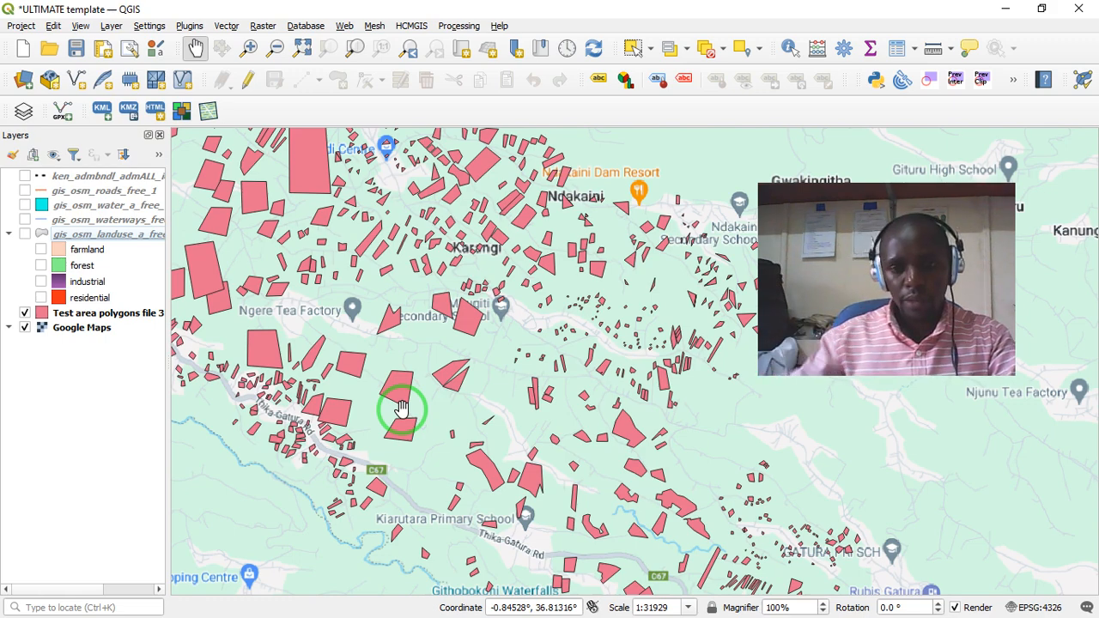
{"action": "scroll", "coordinate": [373, 412], "scroll_direction": "up", "scroll_amount": 1}
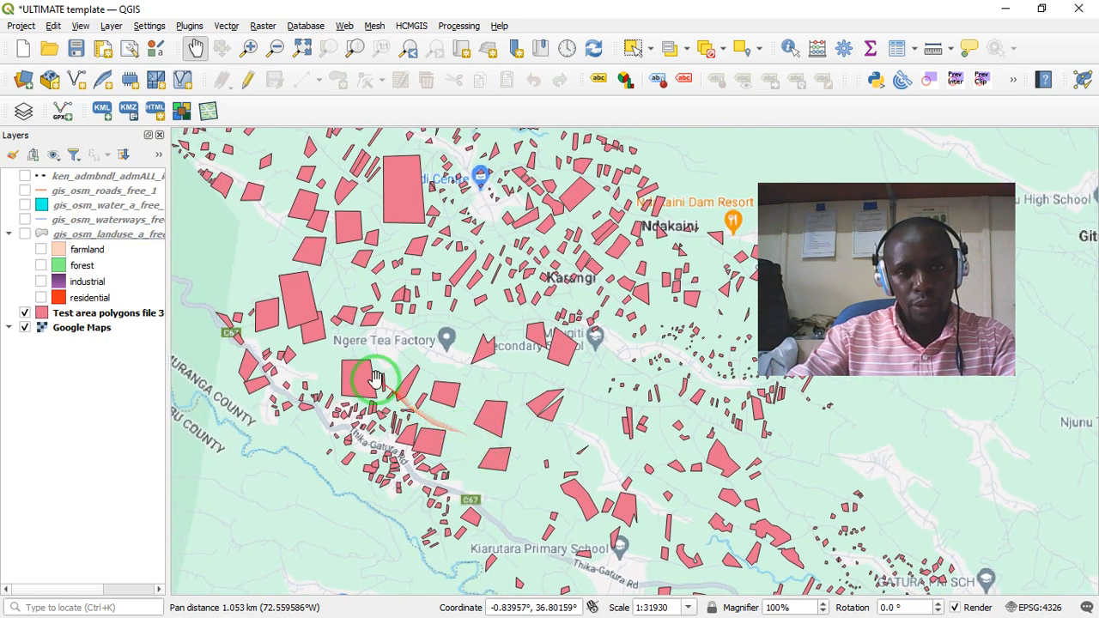
{"action": "scroll", "coordinate": [371, 379], "scroll_direction": "up", "scroll_amount": 1}
{"action": "left_click_drag", "start_coordinate": [388, 335], "coordinate": [535, 387]}
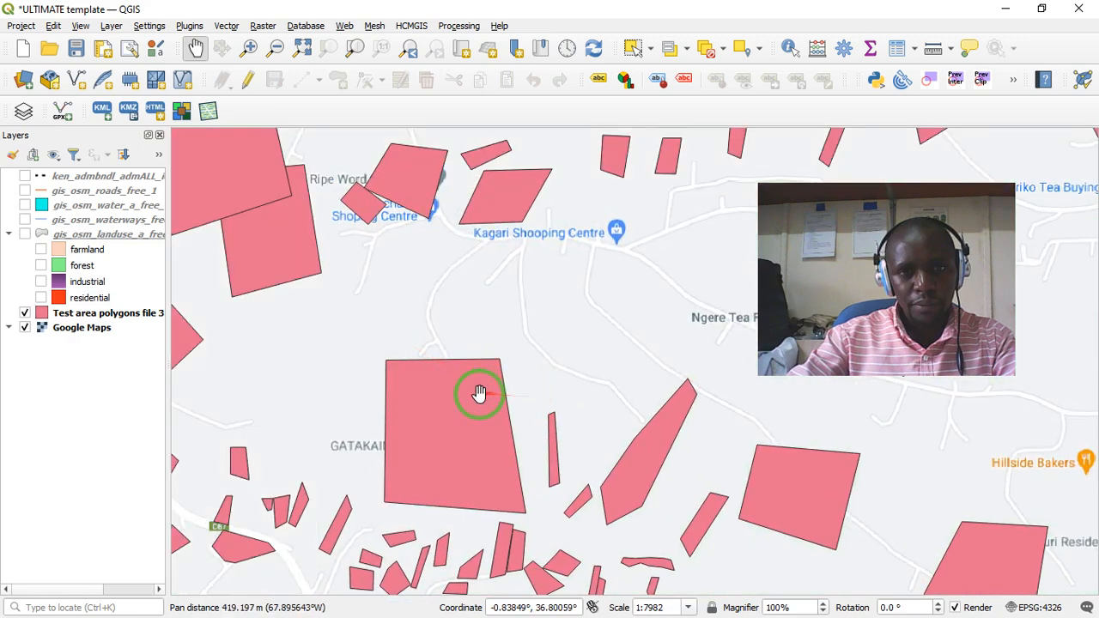
- Examine the test area polygons over the basemap around Ngere Tea Factory, Kagari Shopping Centre and Karangi, including the overall spread
{"action": "scroll", "coordinate": [461, 347], "scroll_direction": "down", "scroll_amount": 1}
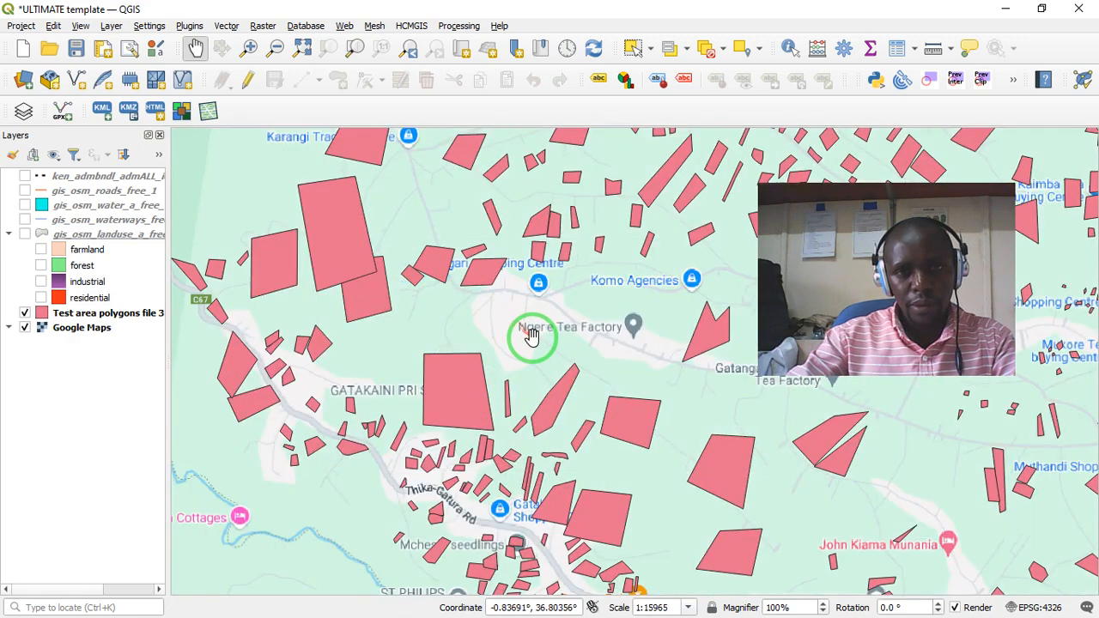
{"action": "scroll", "coordinate": [524, 337], "scroll_direction": "down", "scroll_amount": 1}
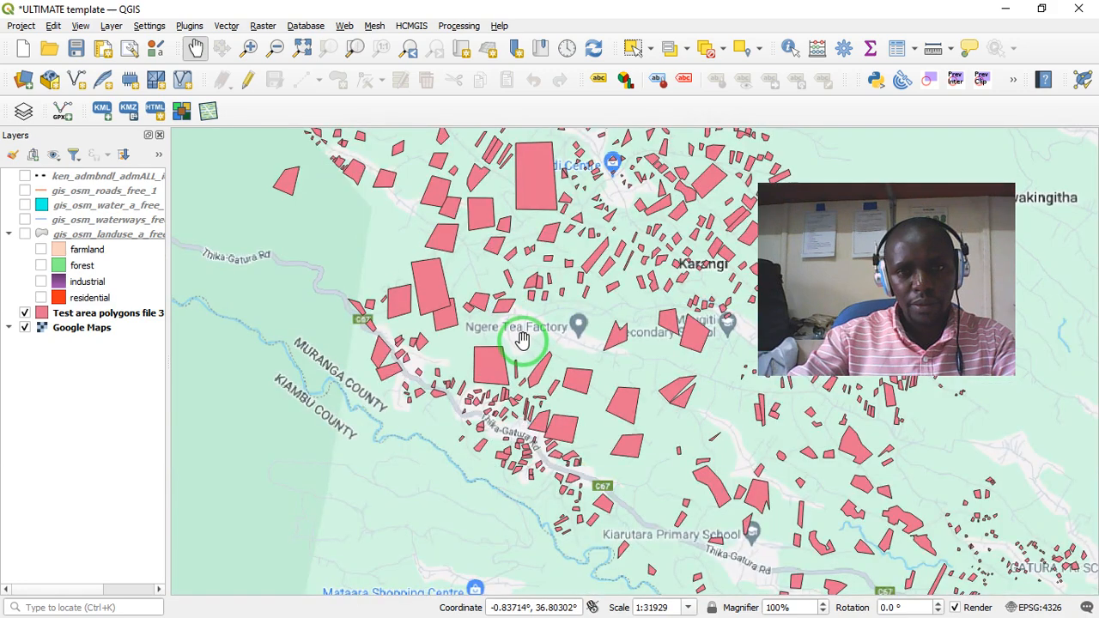
{"action": "scroll", "coordinate": [515, 342], "scroll_direction": "up", "scroll_amount": 1}
{"action": "scroll", "coordinate": [436, 369], "scroll_direction": "up", "scroll_amount": 1}
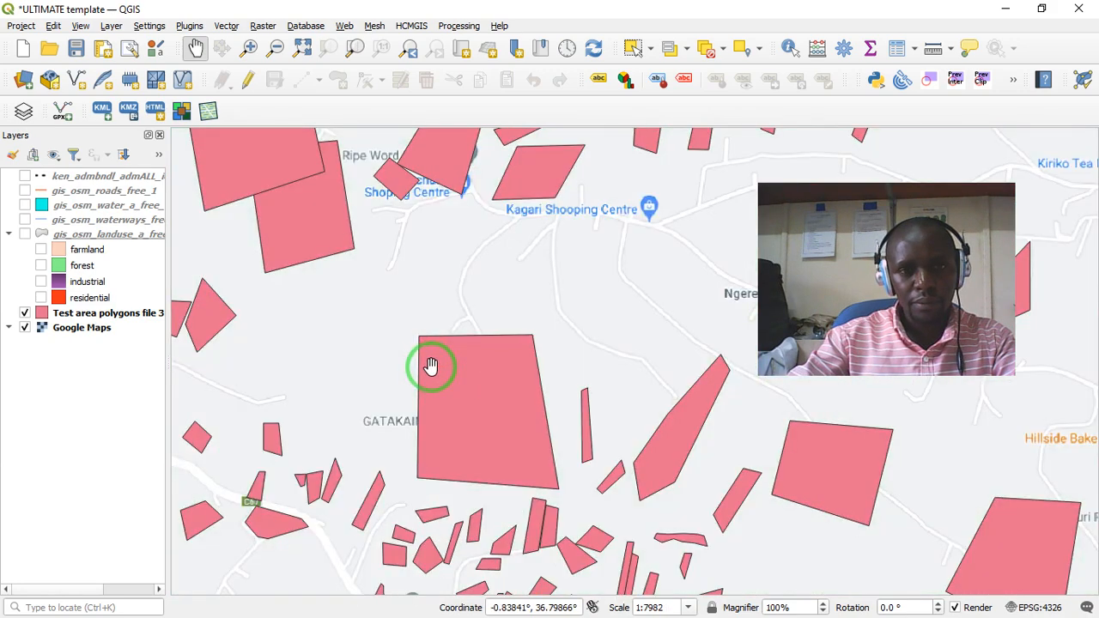
{"action": "left_click_drag", "start_coordinate": [431, 367], "coordinate": [535, 378]}
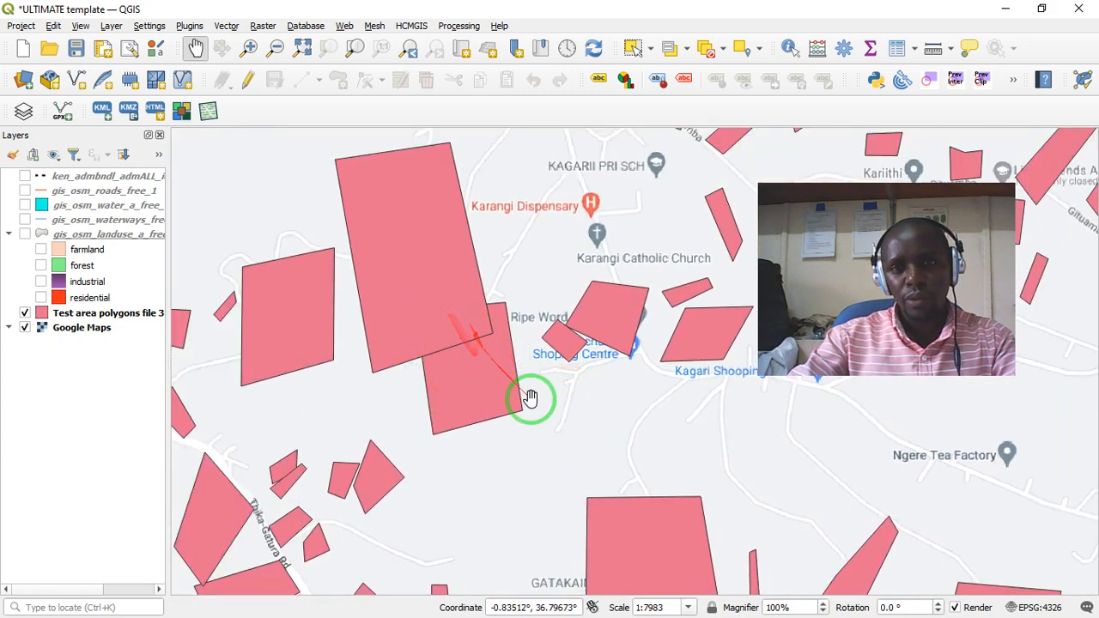
{"action": "left_click_drag", "start_coordinate": [618, 436], "coordinate": [557, 413]}
{"action": "scroll", "coordinate": [565, 406], "scroll_direction": "up", "scroll_amount": 2}
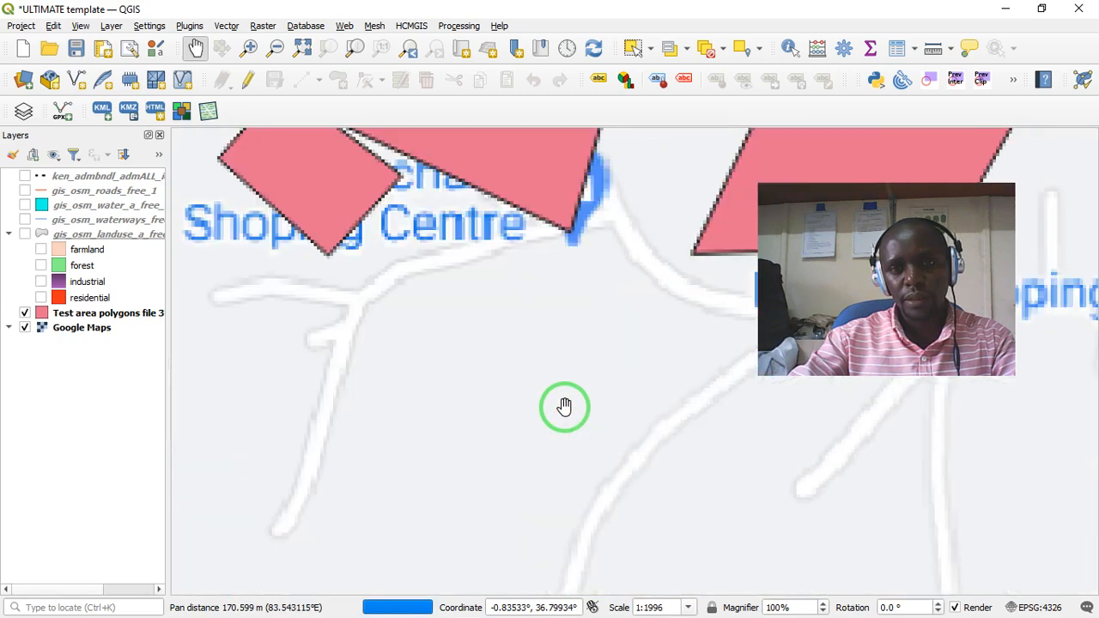
{"action": "left_click_drag", "start_coordinate": [510, 321], "coordinate": [579, 498]}
{"action": "scroll", "coordinate": [579, 471], "scroll_direction": "down", "scroll_amount": 2}
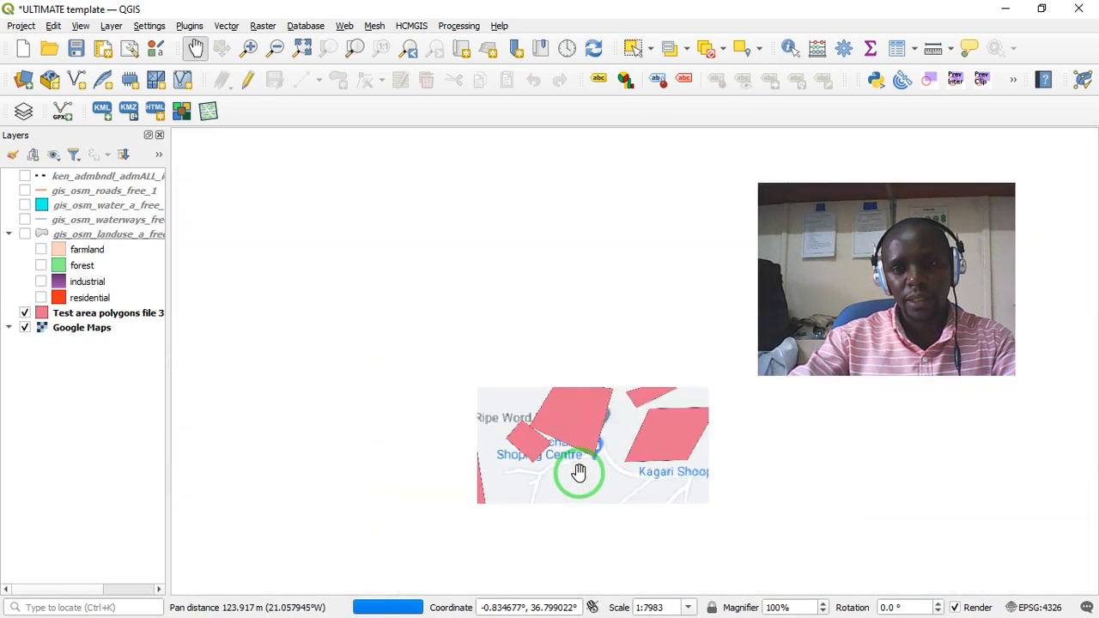
{"action": "scroll", "coordinate": [555, 460], "scroll_direction": "down", "scroll_amount": 1}
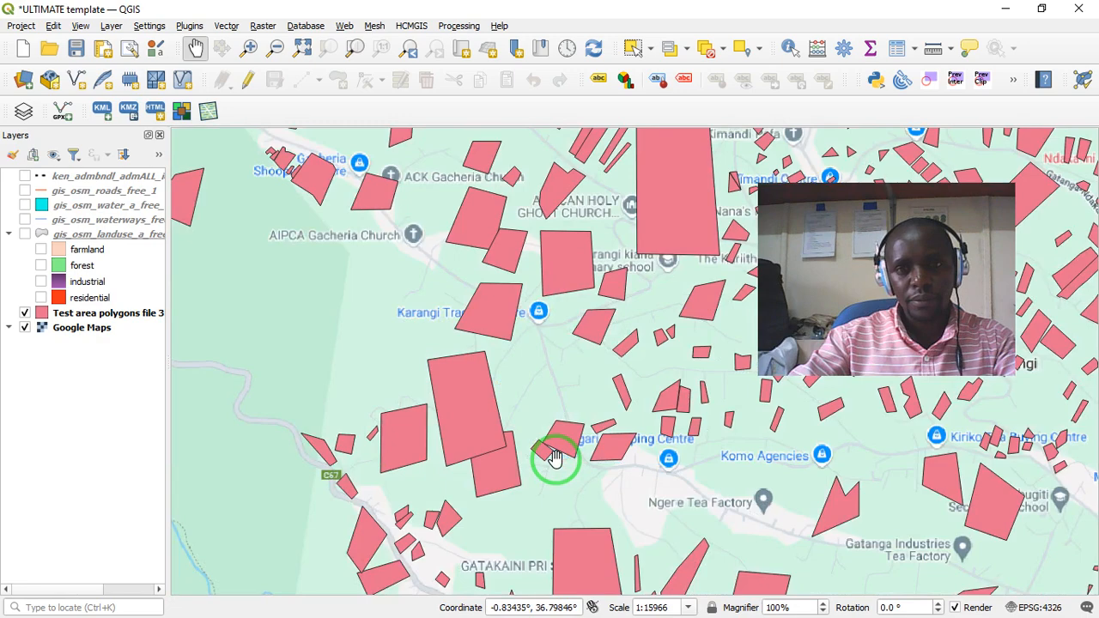
{"action": "left_click_drag", "start_coordinate": [608, 400], "coordinate": [486, 426]}
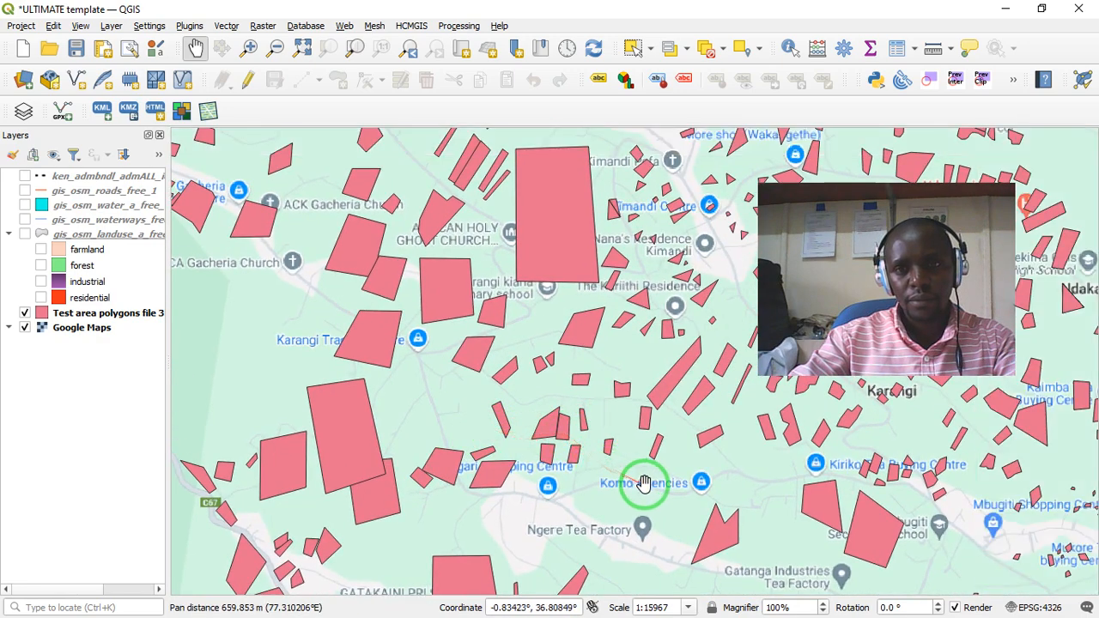
{"action": "left_click_drag", "start_coordinate": [644, 483], "coordinate": [459, 414]}
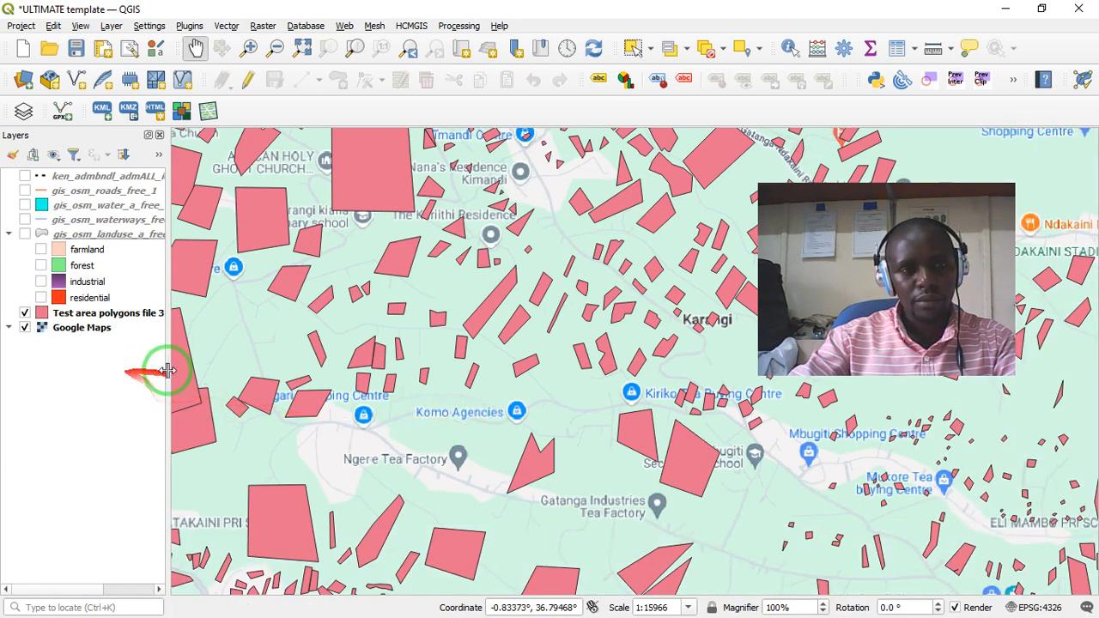
{"action": "scroll", "coordinate": [517, 388], "scroll_direction": "down", "scroll_amount": 1}
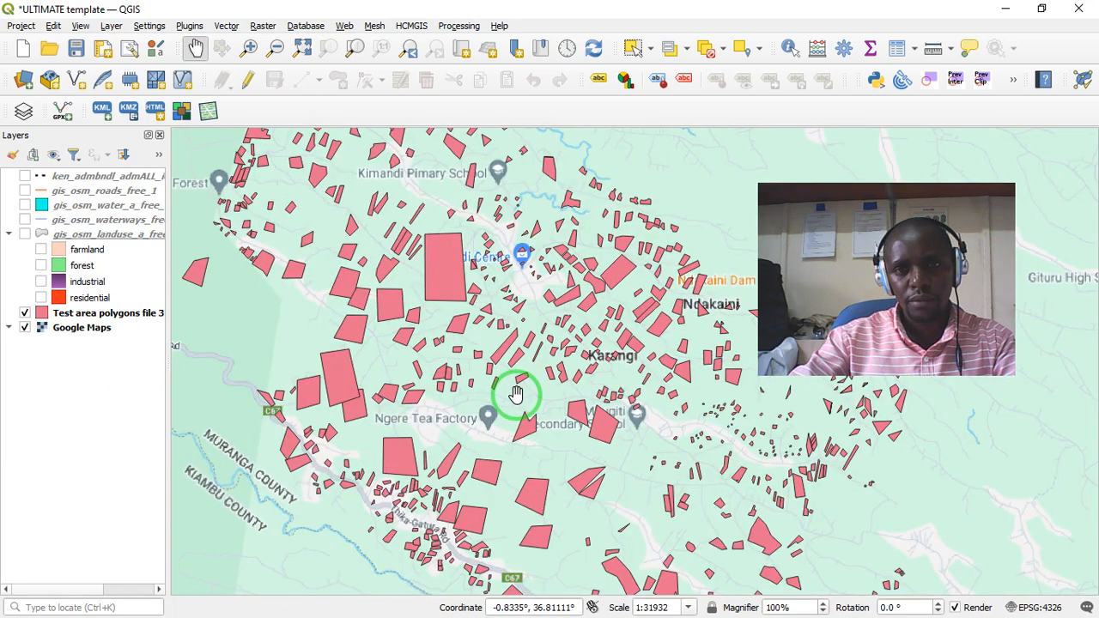
{"action": "scroll", "coordinate": [516, 393], "scroll_direction": "down", "scroll_amount": 1}
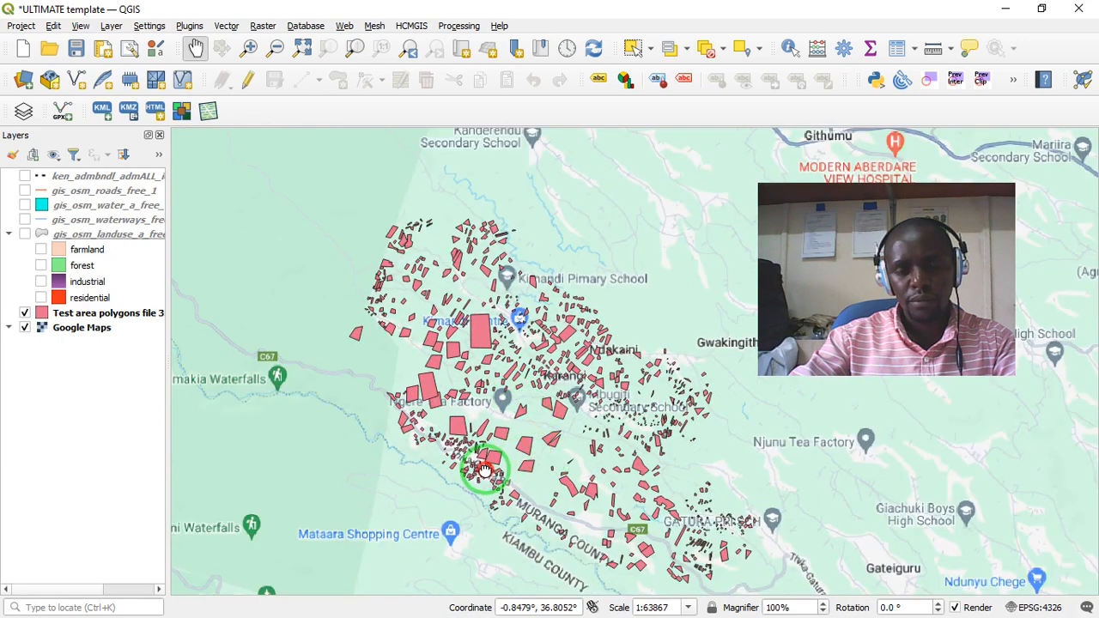
- Inspect the polygons along Thika-Gatura Rd between Kiarutara Dispensary, Githobokoni Waterfalls and Magomano Tea Collection Centre
{"action": "left_click_drag", "start_coordinate": [526, 492], "coordinate": [507, 380]}
{"action": "scroll", "coordinate": [508, 381], "scroll_direction": "up", "scroll_amount": 3}
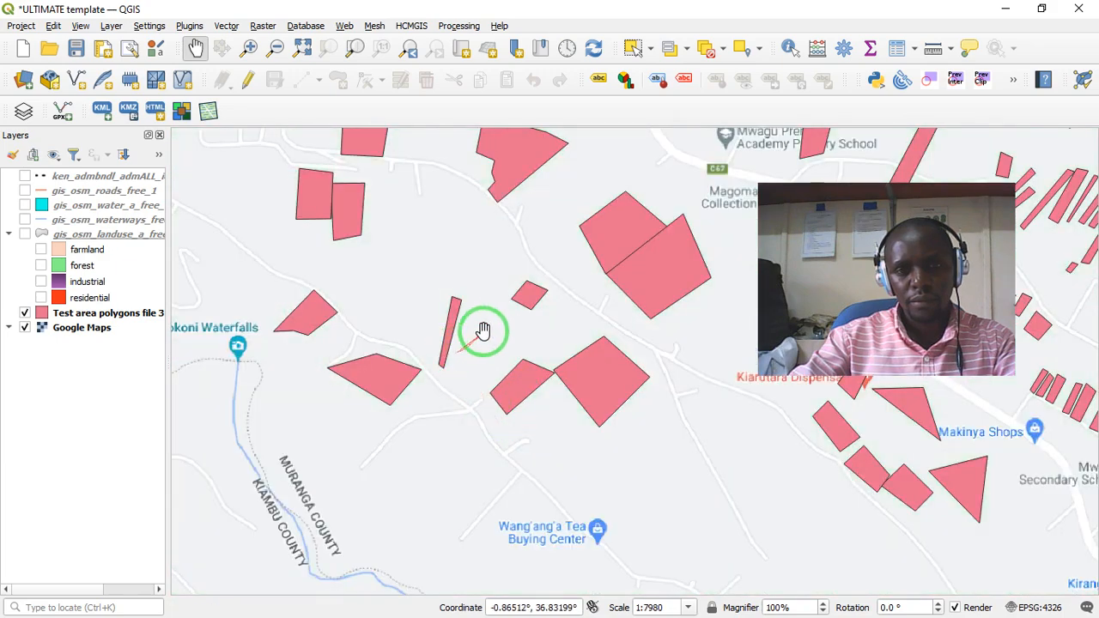
{"action": "left_click_drag", "start_coordinate": [483, 332], "coordinate": [546, 464]}
{"action": "left_click_drag", "start_coordinate": [485, 385], "coordinate": [513, 488]}
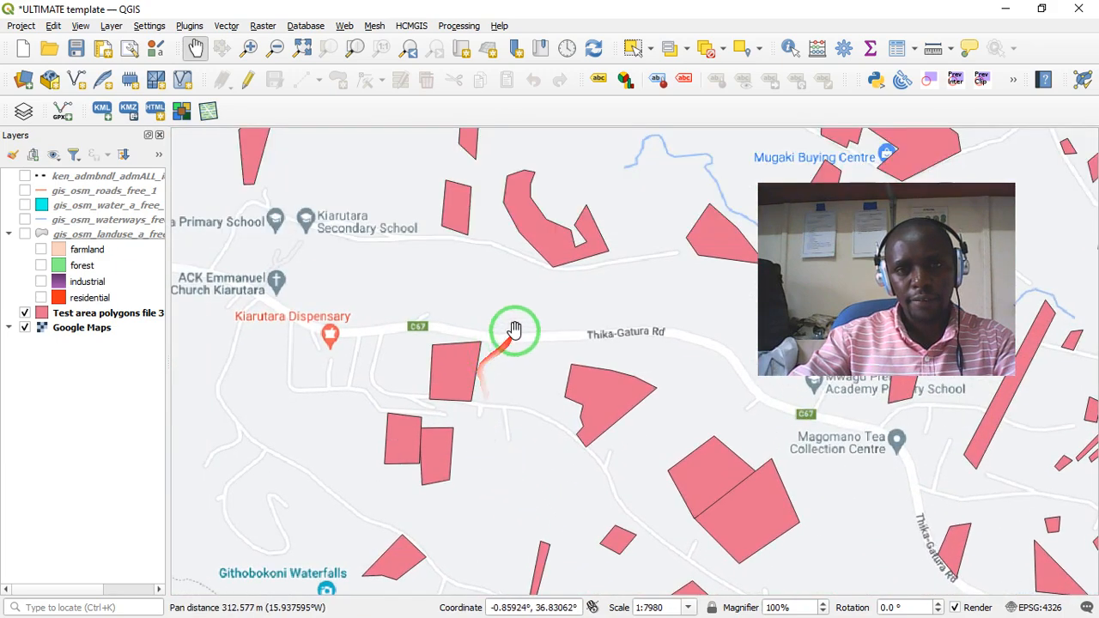
{"action": "left_click_drag", "start_coordinate": [523, 321], "coordinate": [366, 269]}
{"action": "left_click_drag", "start_coordinate": [479, 423], "coordinate": [491, 342]}
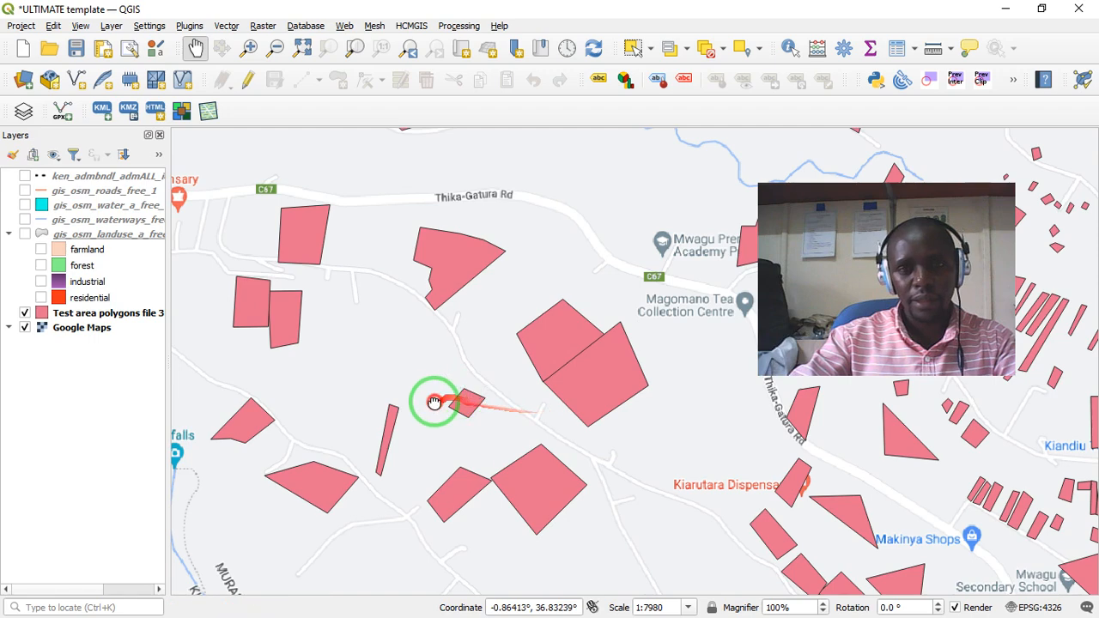
{"action": "left_click_drag", "start_coordinate": [437, 397], "coordinate": [557, 366]}
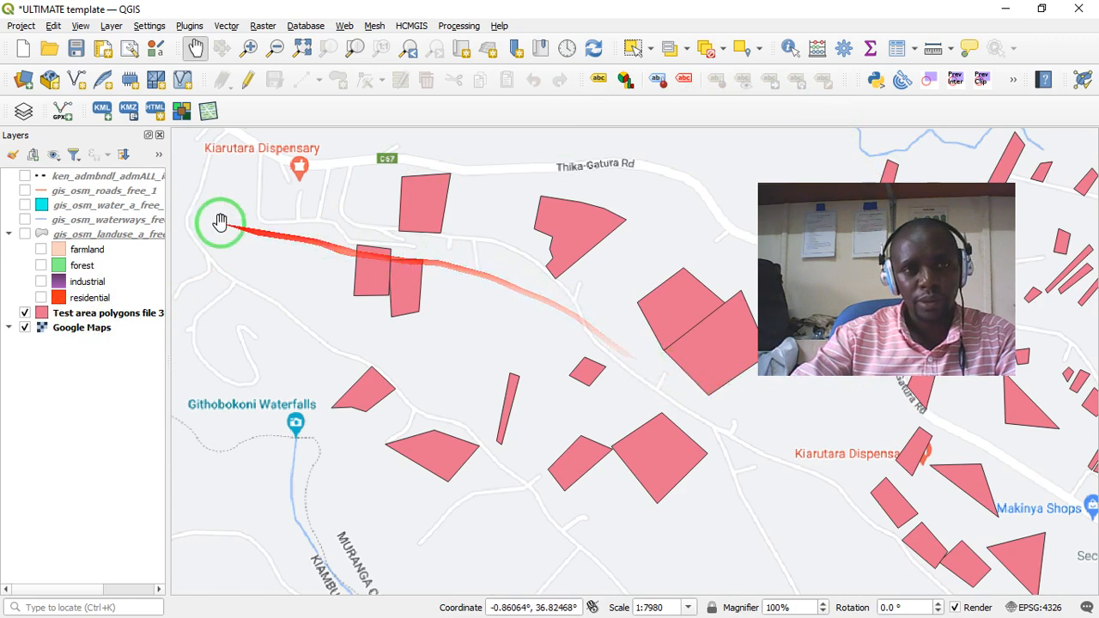
- Show the ken_admbndl_admALL administrative boundary layer on the map and compare it with the basemap's county line
{"action": "left_click", "coordinate": [25, 177]}
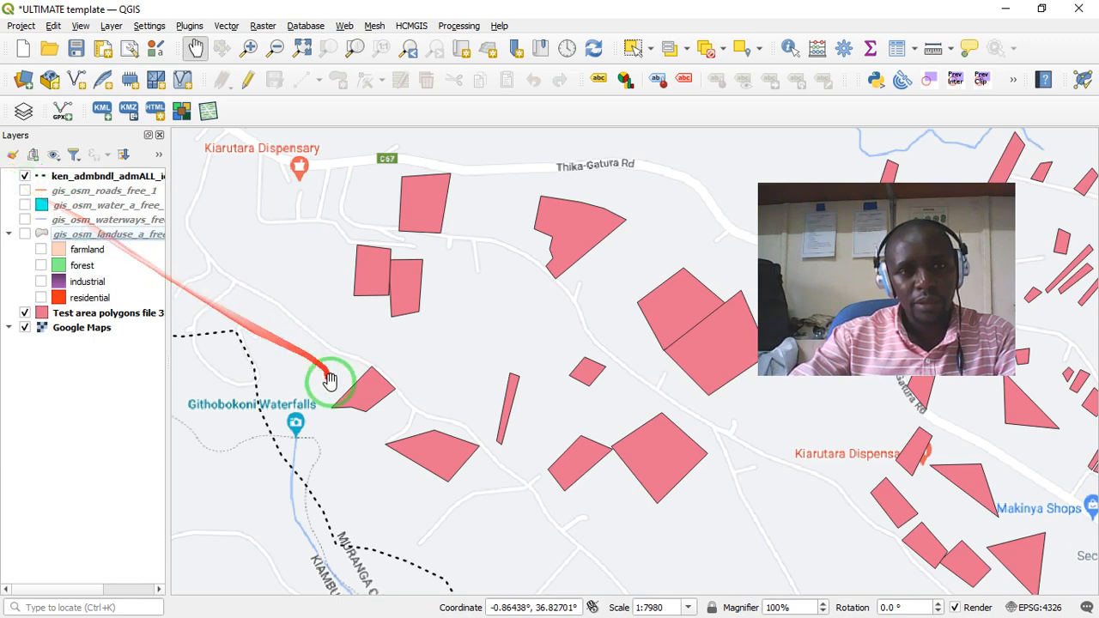
{"action": "scroll", "coordinate": [332, 387], "scroll_direction": "down", "scroll_amount": 1}
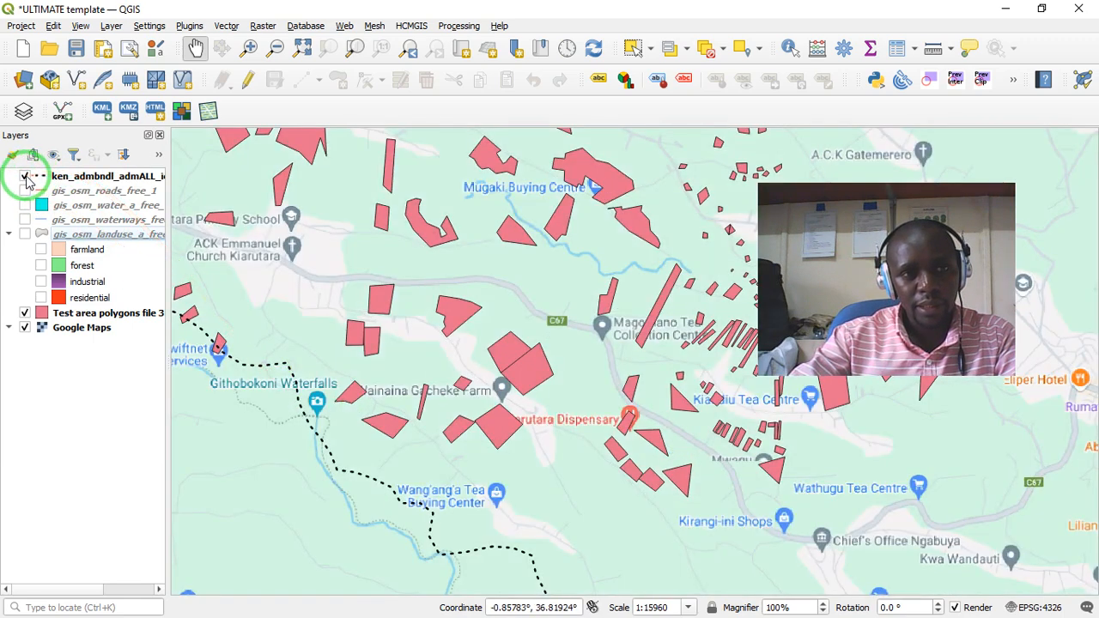
{"action": "left_click", "coordinate": [24, 177]}
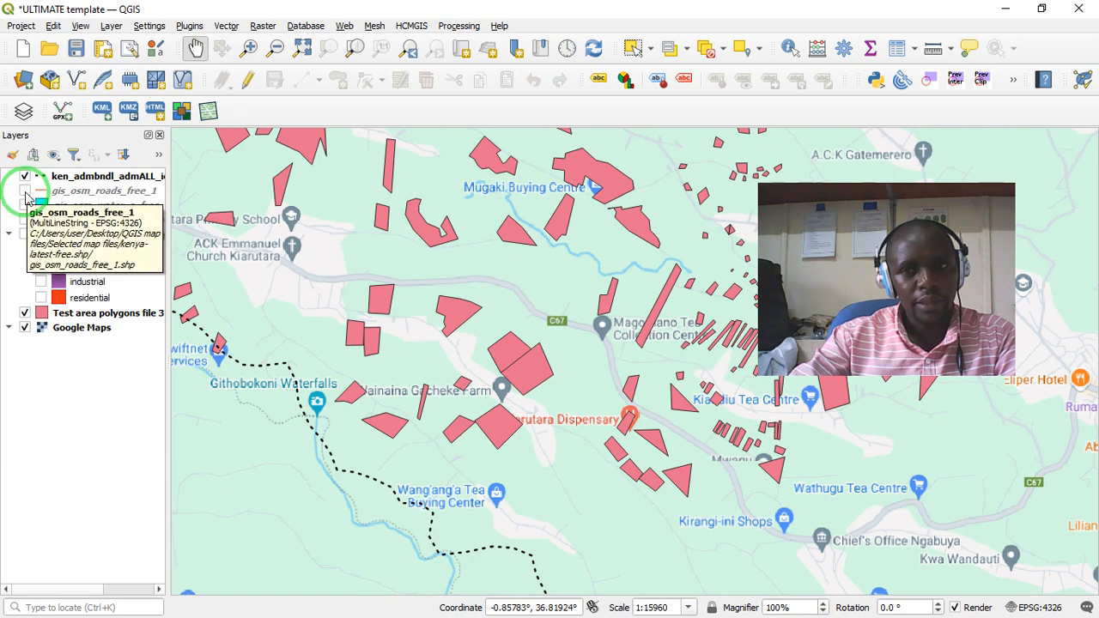
- Show the gis_osm_roads_free_1 roads layer and the gis_osm_water_a_free water layer on the map
{"action": "left_click", "coordinate": [25, 192]}
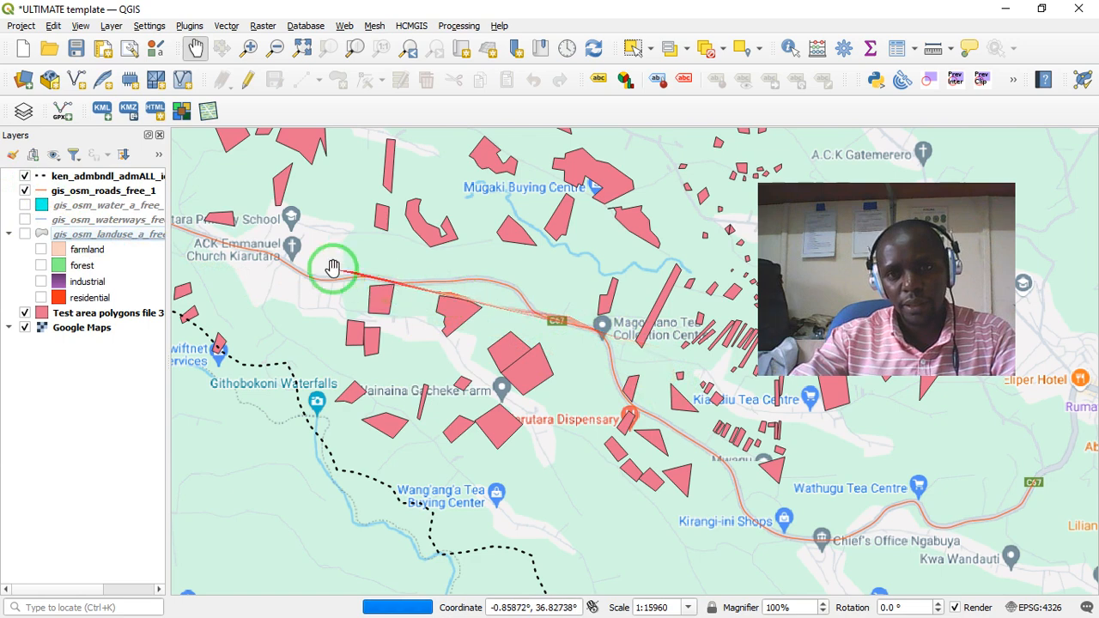
{"action": "left_click", "coordinate": [26, 192]}
{"action": "left_click", "coordinate": [24, 190]}
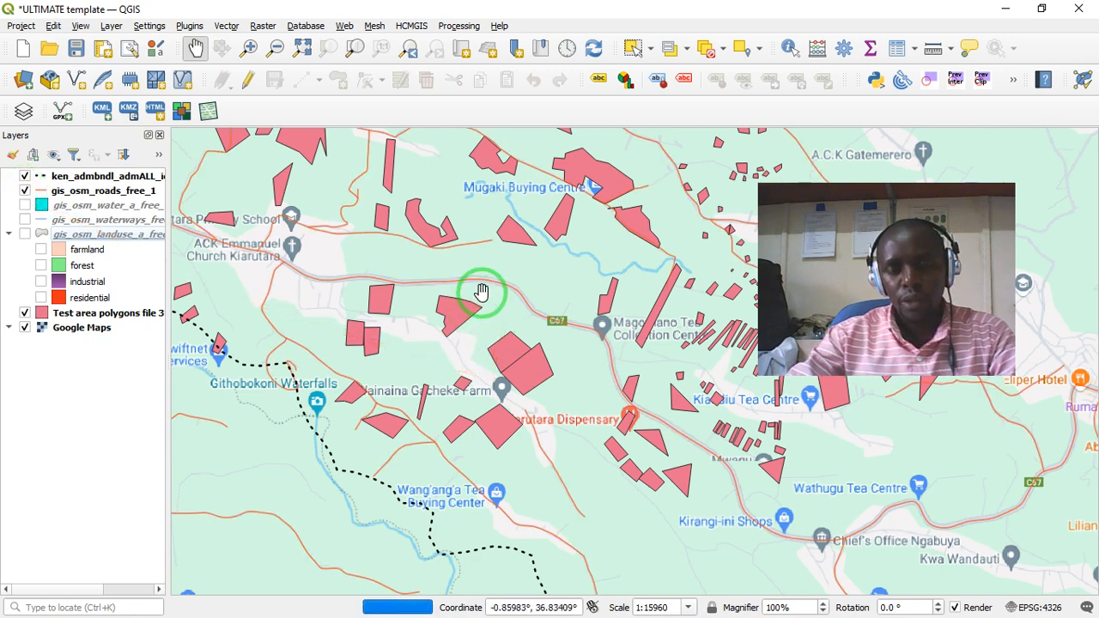
{"action": "left_click", "coordinate": [23, 191]}
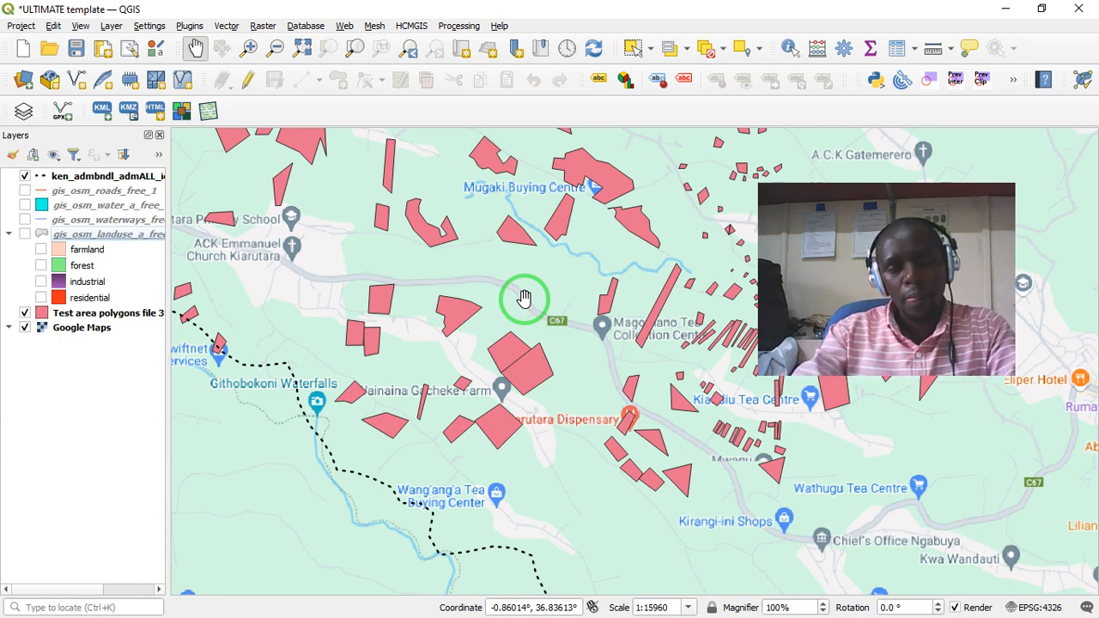
{"action": "left_click", "coordinate": [24, 191]}
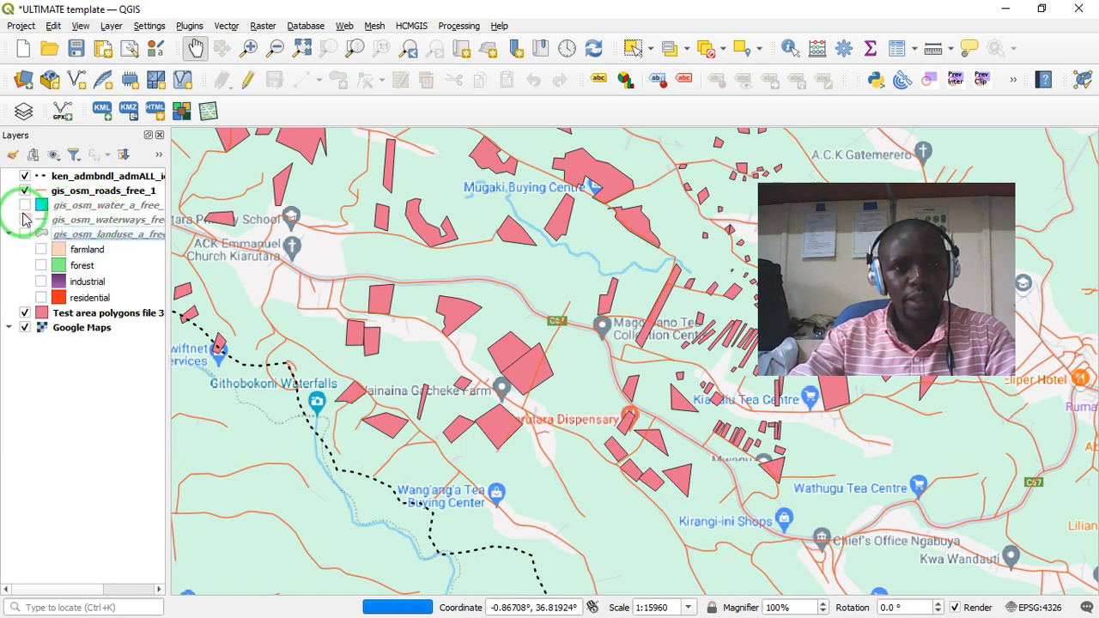
{"action": "left_click", "coordinate": [25, 206]}
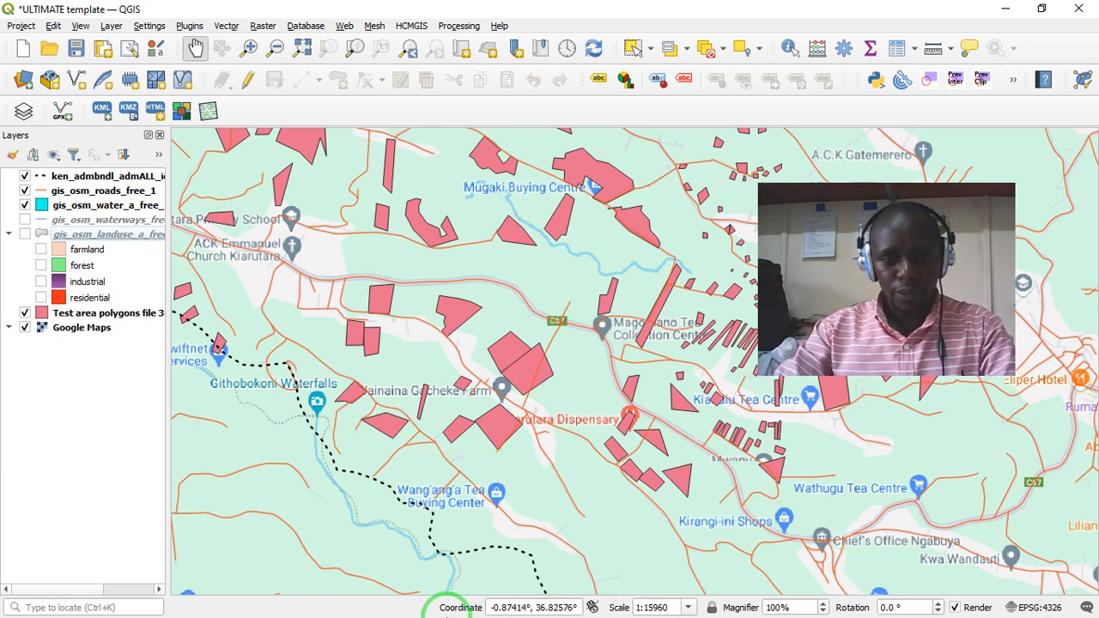
- Switch to Chrome, search Google for "diva gis" and open the DIVA-GIS home page
{"action": "key", "text": "alt+Tab"}
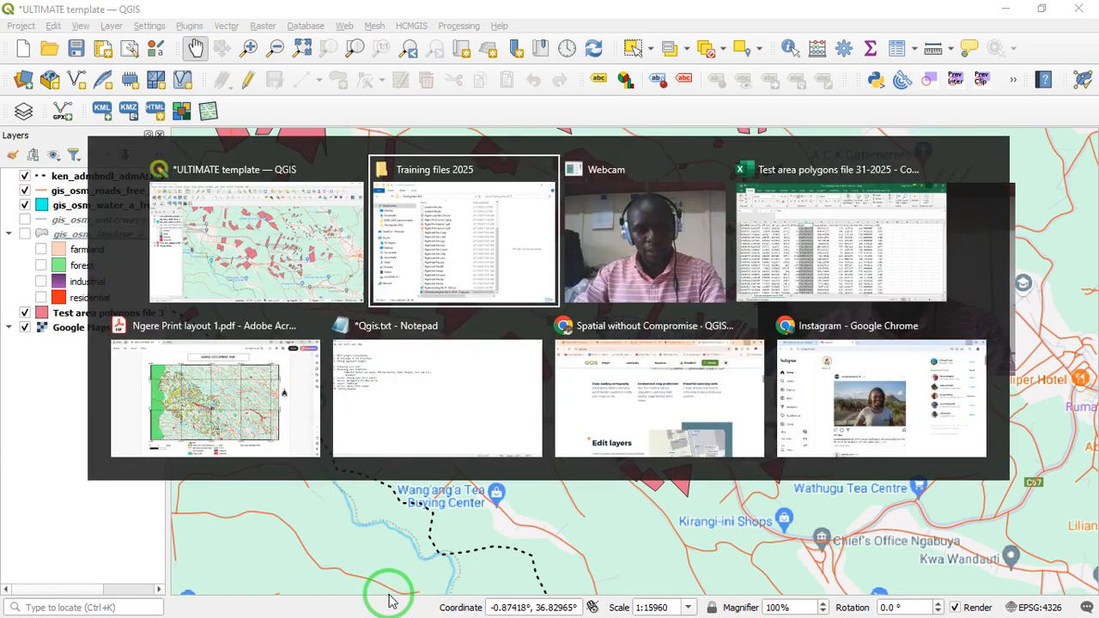
{"action": "key", "text": "alt+Tab"}
{"action": "key", "text": "alt+Tab"}
{"action": "key", "text": "alt+Tab"}
{"action": "key", "text": "alt+Tab"}
{"action": "key", "text": "alt+Tab"}
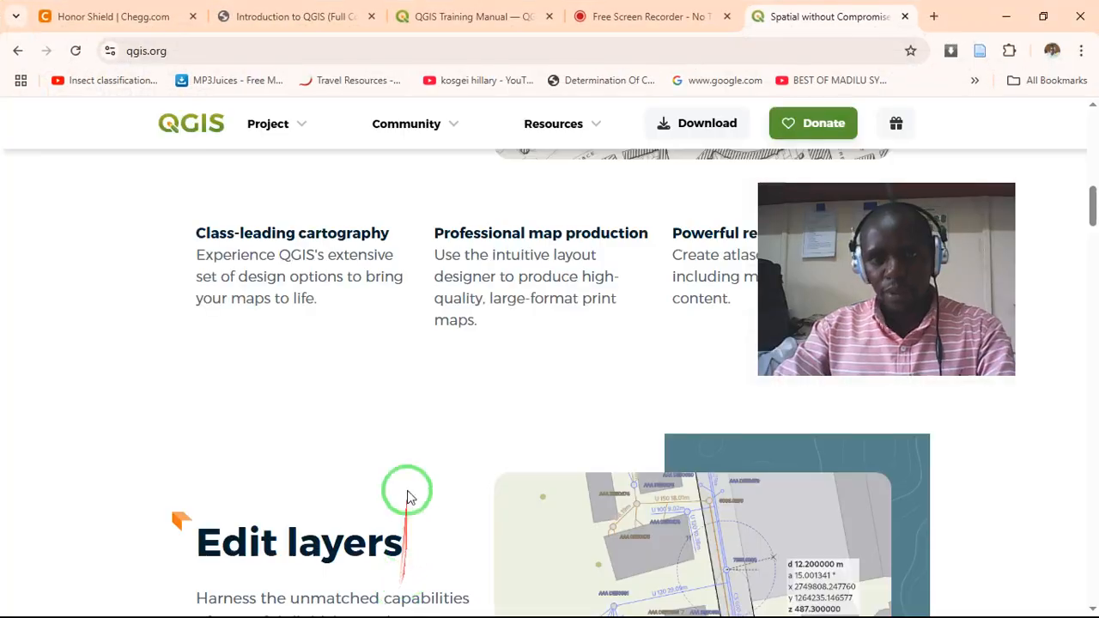
{"action": "left_click", "coordinate": [456, 45]}
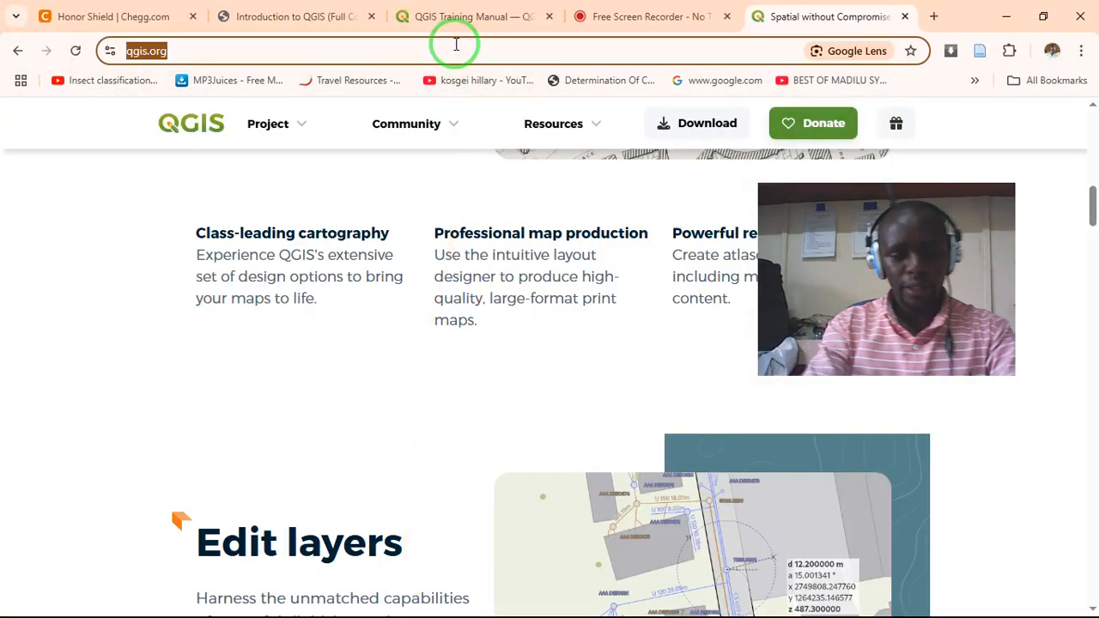
{"action": "type", "text": "diva"}
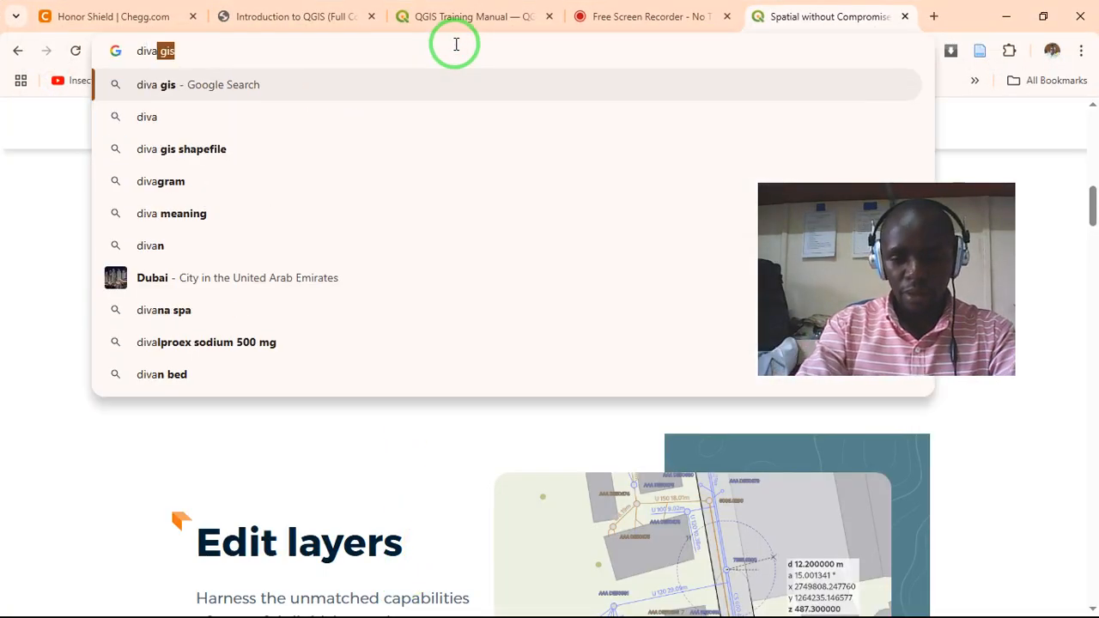
{"action": "type", "text": " gis"}
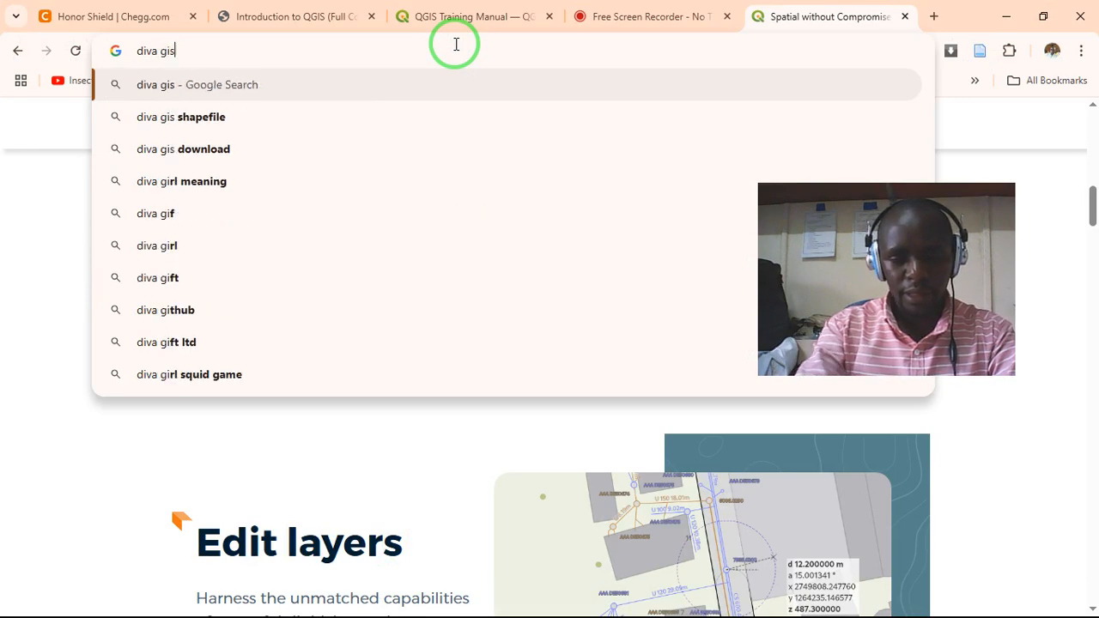
{"action": "key", "text": "Return"}
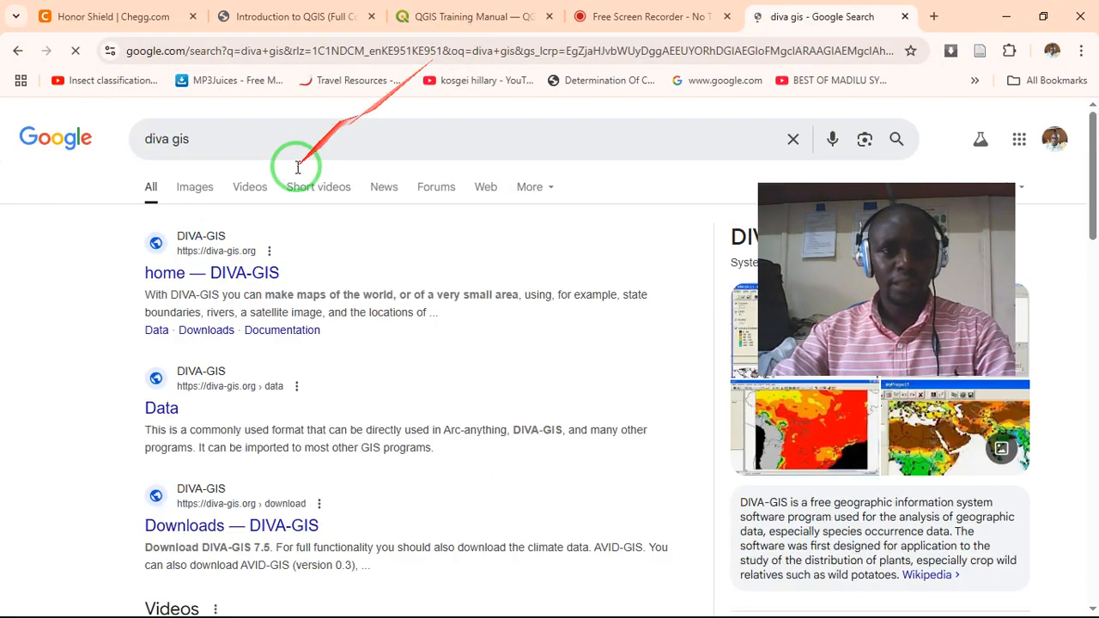
{"action": "left_click", "coordinate": [222, 268]}
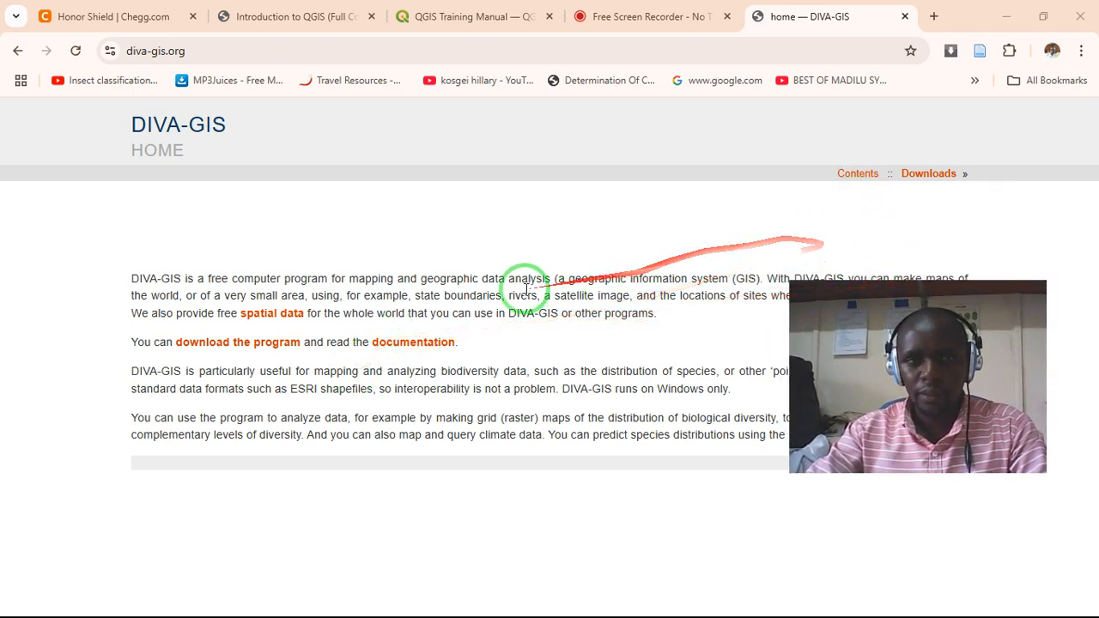
- Go to the DIVA-GIS Downloads page, dismissing the advertisement, and download DIVA-GIS 7.5
{"action": "left_click", "coordinate": [915, 182]}
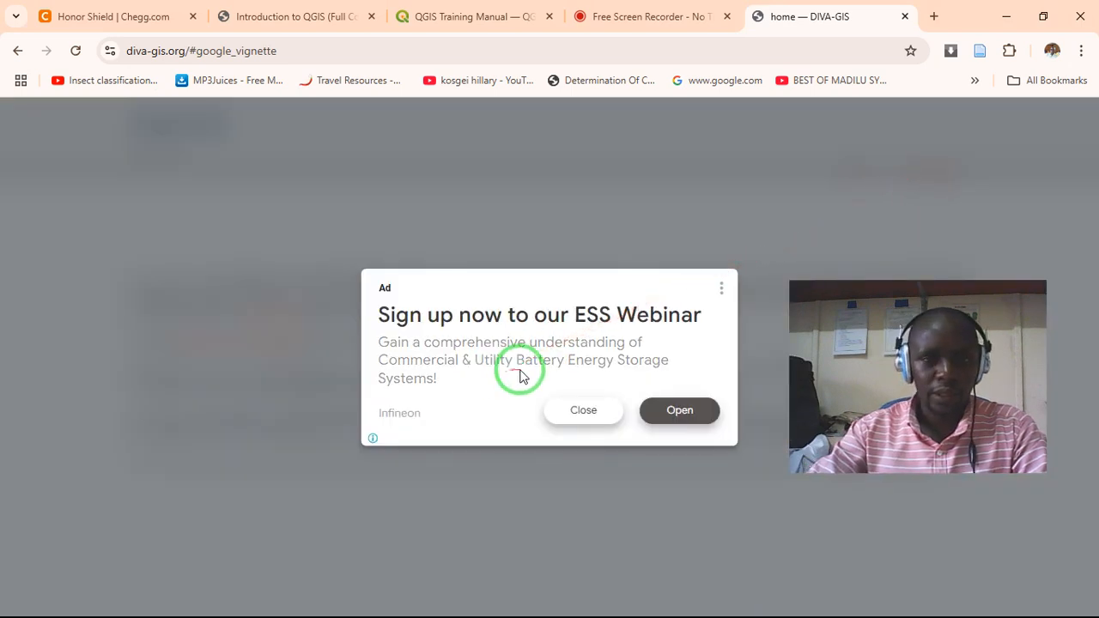
{"action": "left_click", "coordinate": [584, 412]}
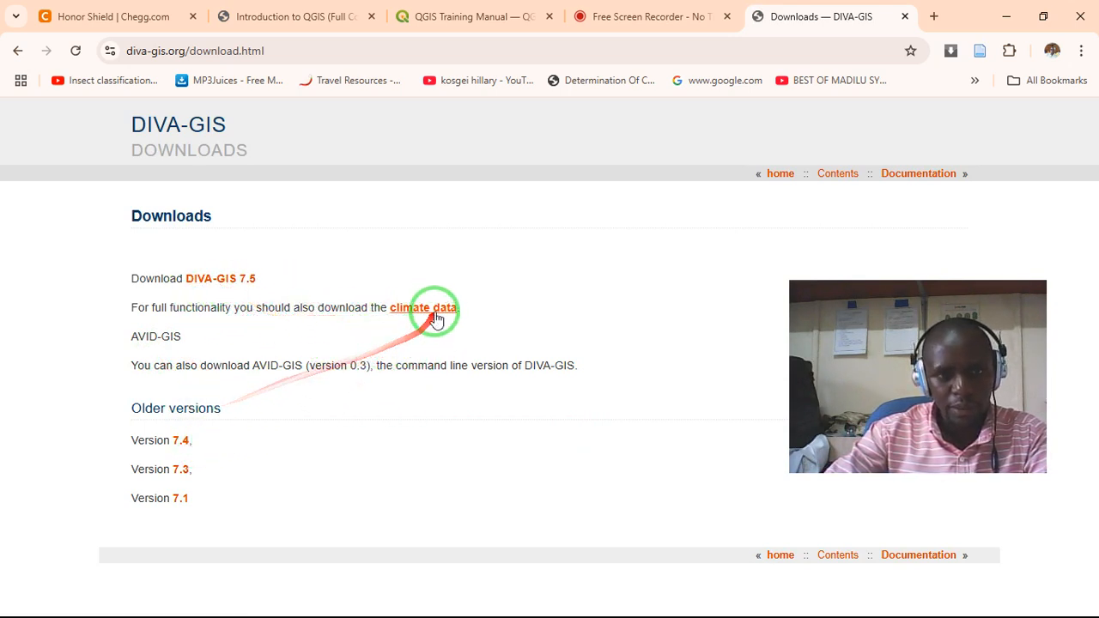
{"action": "left_click", "coordinate": [201, 288]}
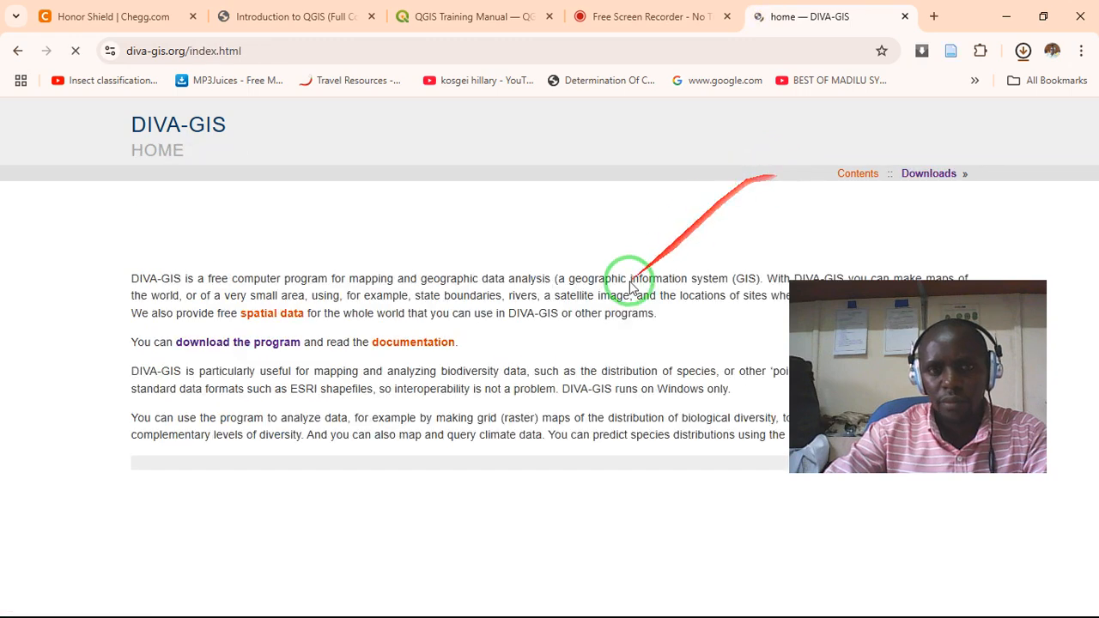
- Check the program download page linked from the DIVA-GIS home page and return to the home page
{"action": "left_click", "coordinate": [260, 348]}
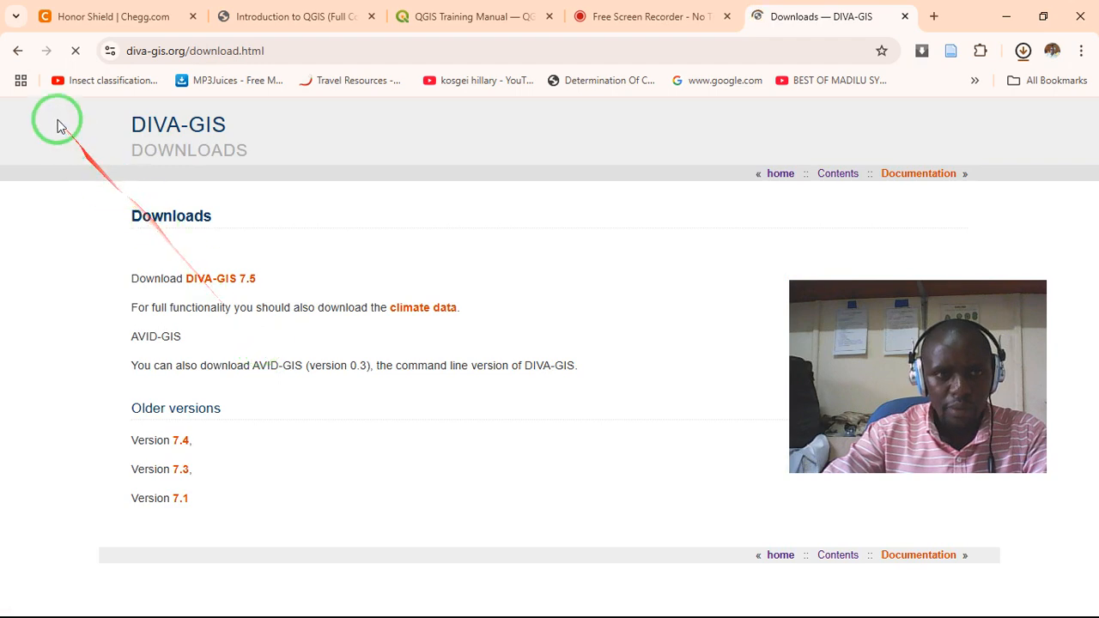
{"action": "left_click", "coordinate": [17, 50]}
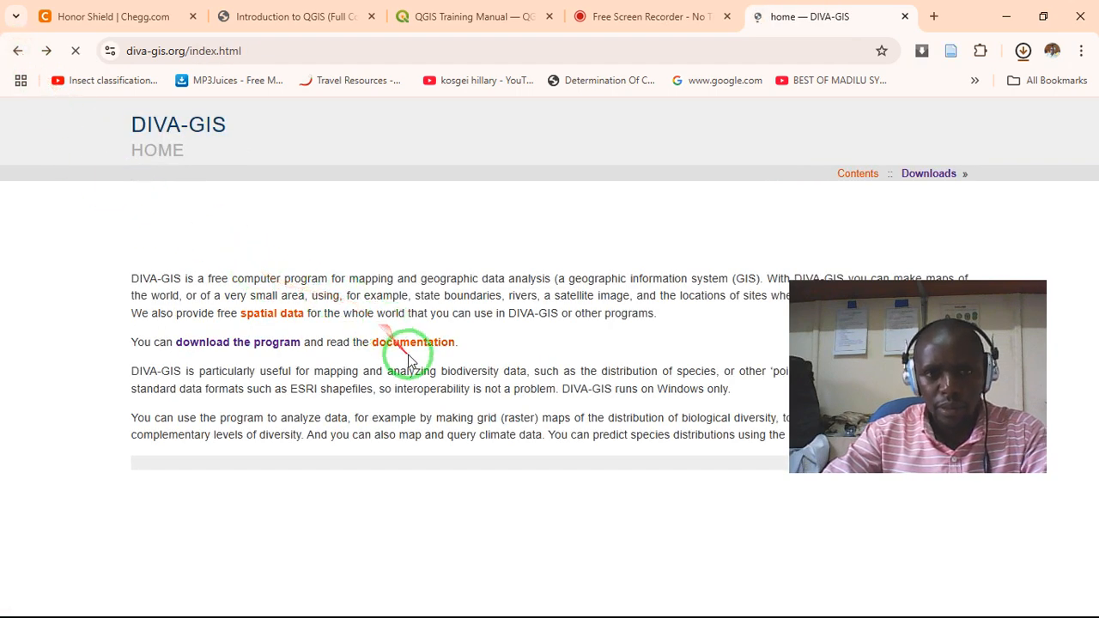
- Reload the DIVA-GIS home page and open its free spatial data page
{"action": "left_click_drag", "start_coordinate": [943, 290], "coordinate": [658, 397]}
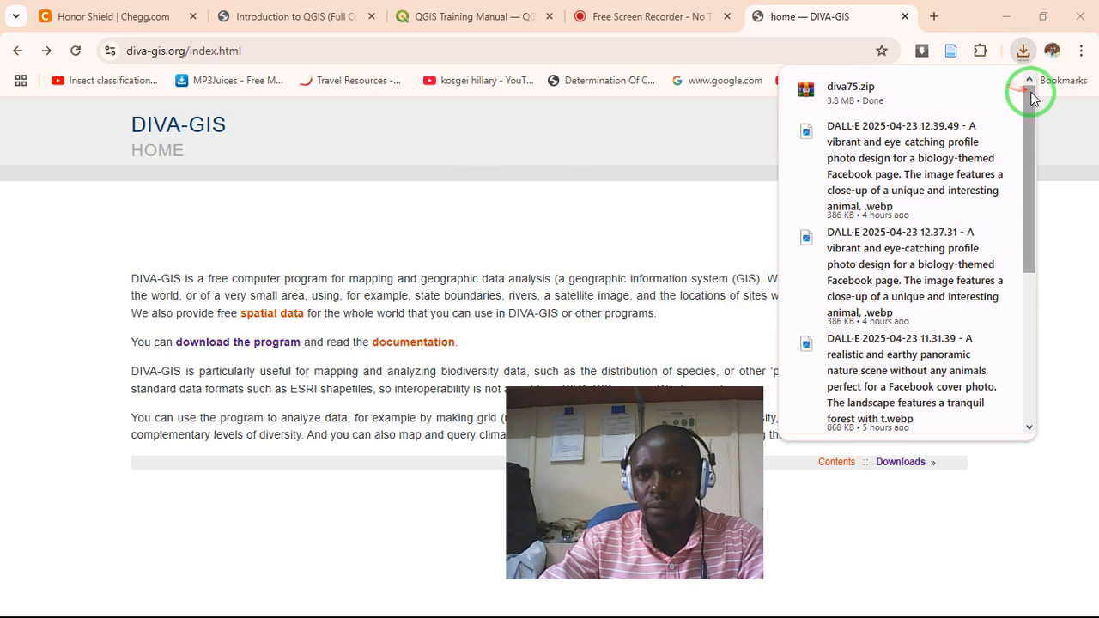
{"action": "left_click", "coordinate": [618, 171]}
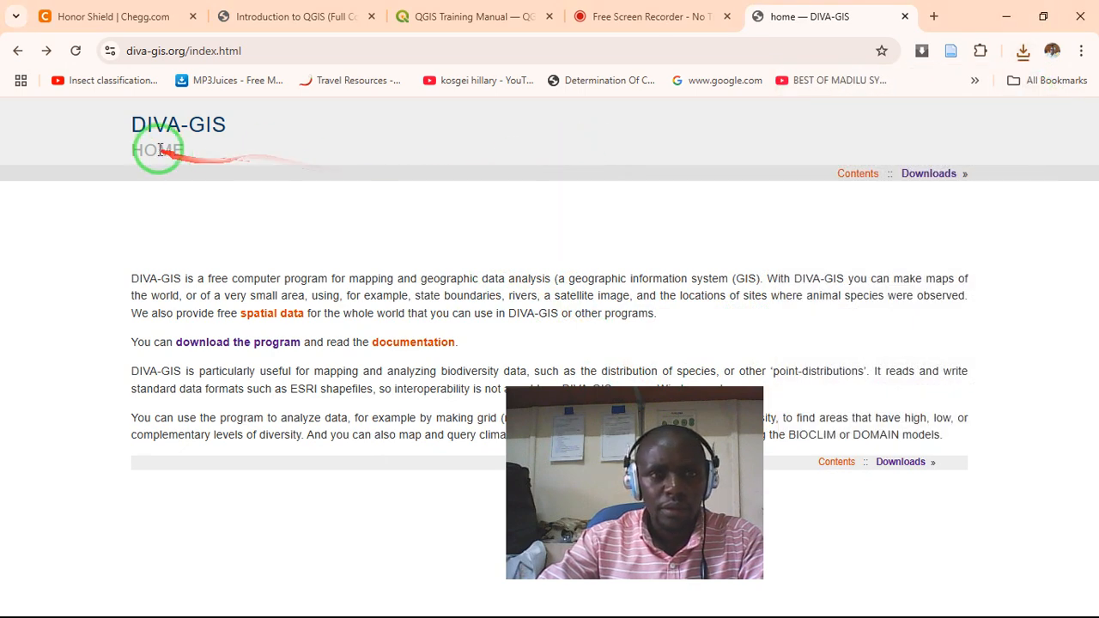
{"action": "left_click", "coordinate": [155, 125]}
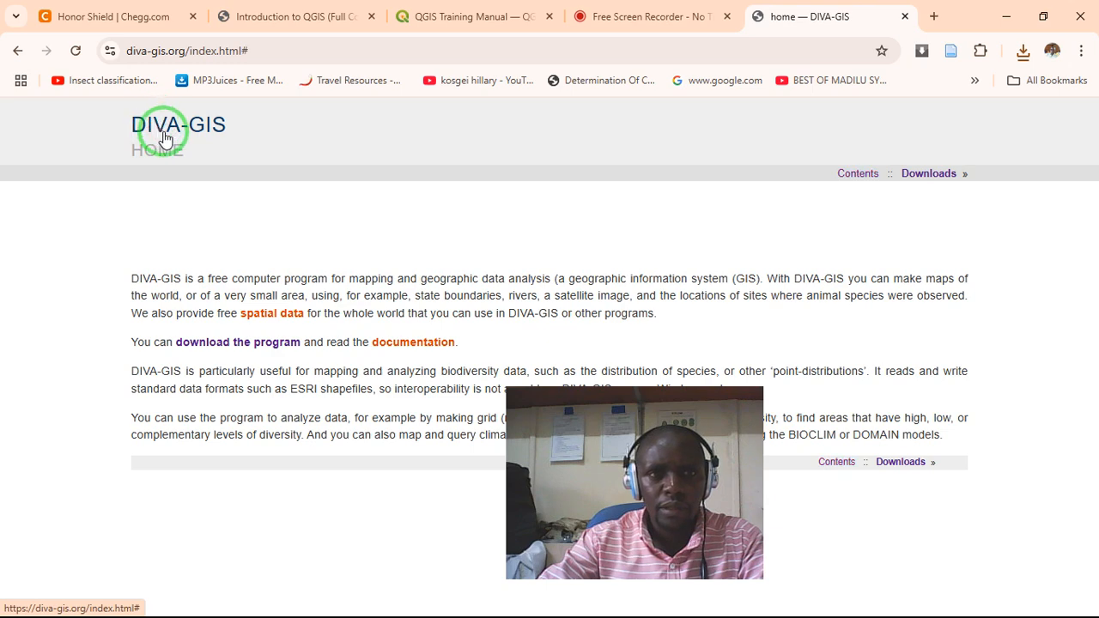
{"action": "left_click", "coordinate": [265, 49]}
{"action": "type", "text": "d"}
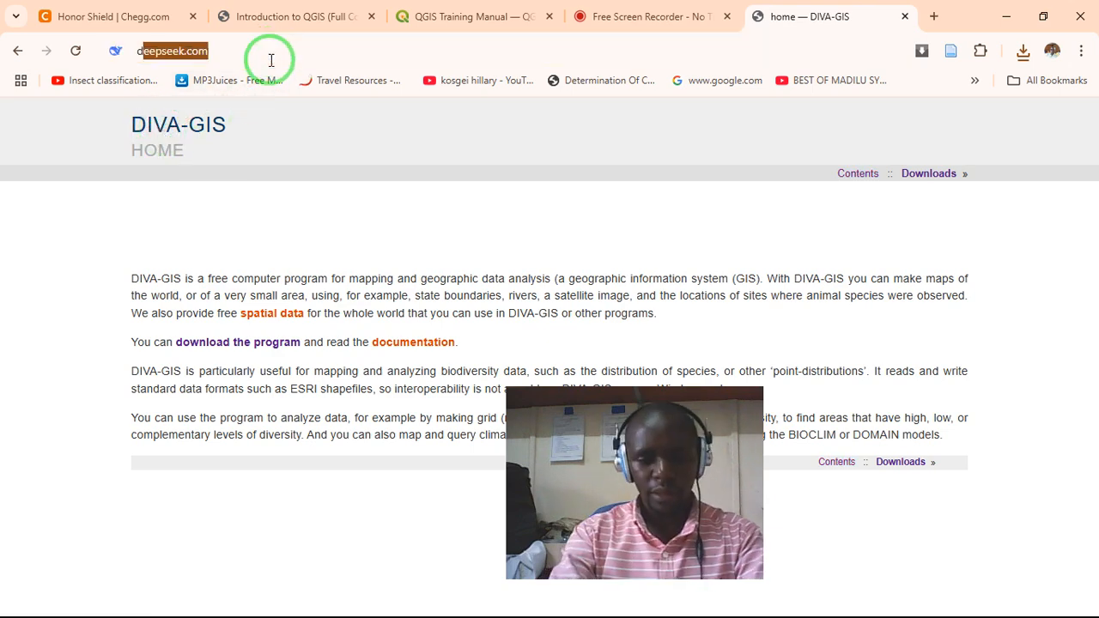
{"action": "type", "text": "iva"}
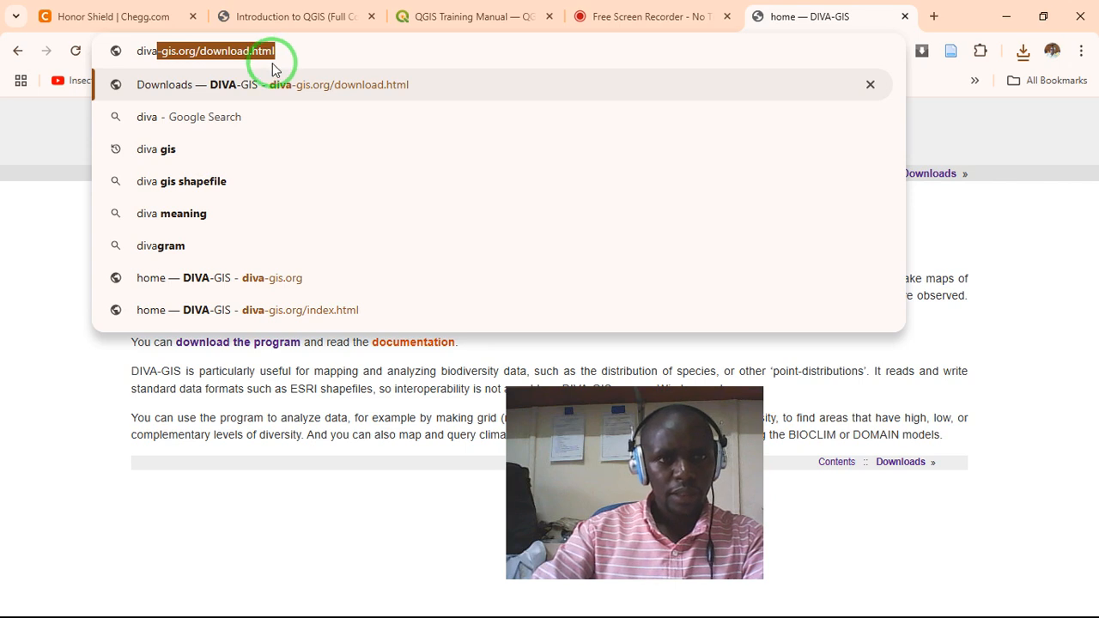
{"action": "left_click", "coordinate": [278, 312]}
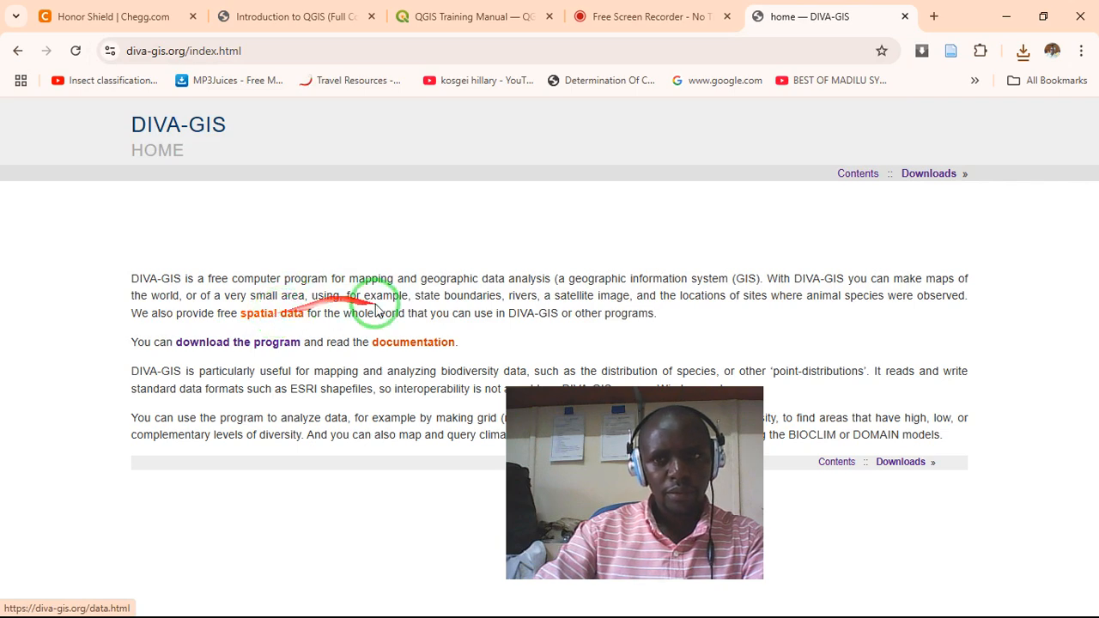
{"action": "left_click", "coordinate": [270, 316]}
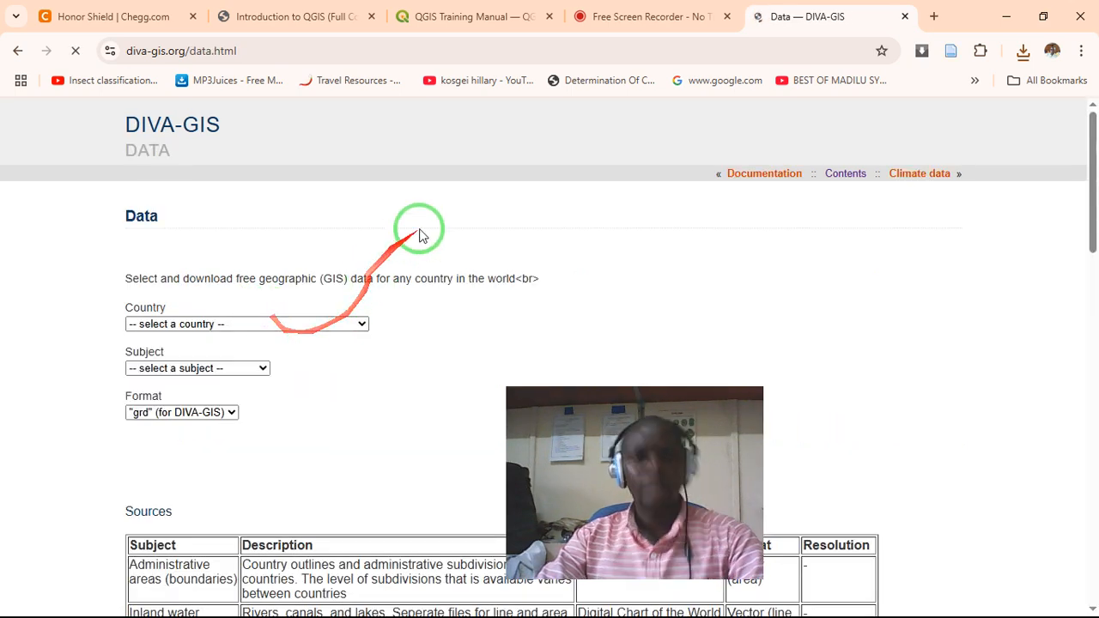
{"action": "left_click_drag", "start_coordinate": [562, 392], "coordinate": [594, 305]}
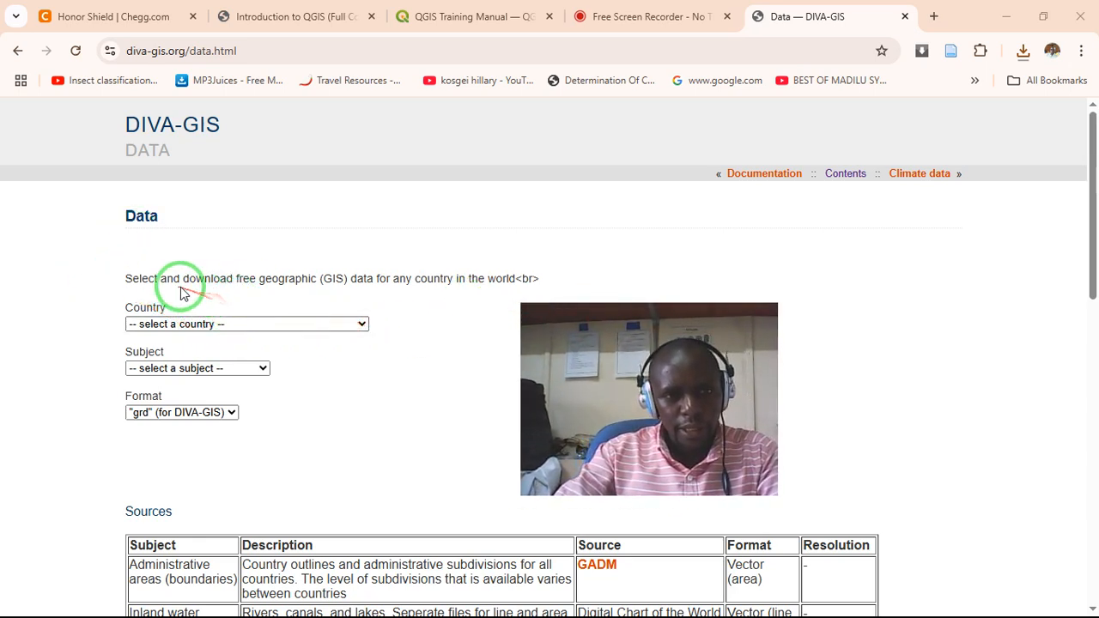
- Select Kenya as the country for the geographic data
{"action": "left_click", "coordinate": [362, 324]}
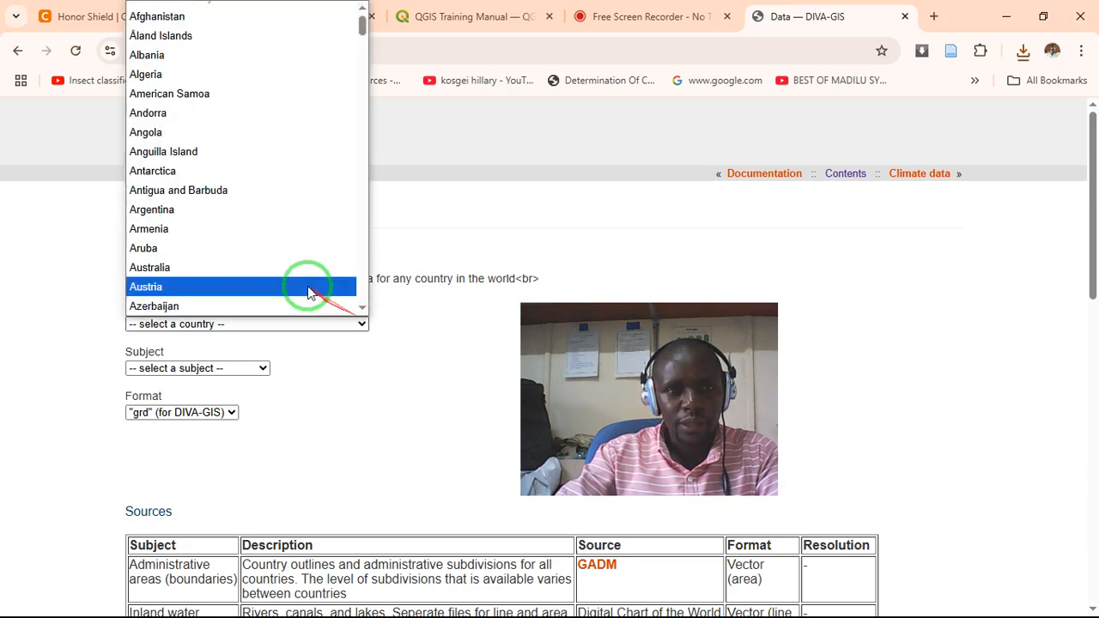
{"action": "scroll", "coordinate": [263, 206], "scroll_direction": "down", "scroll_amount": 3}
{"action": "key", "text": "k"}
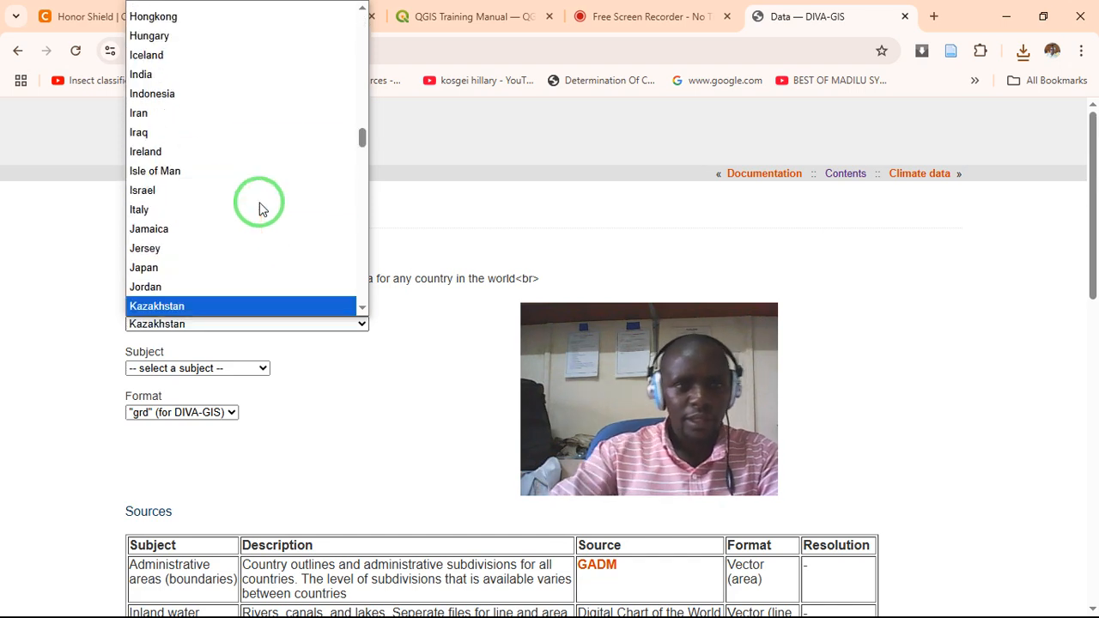
{"action": "scroll", "coordinate": [236, 266], "scroll_direction": "down", "scroll_amount": 2}
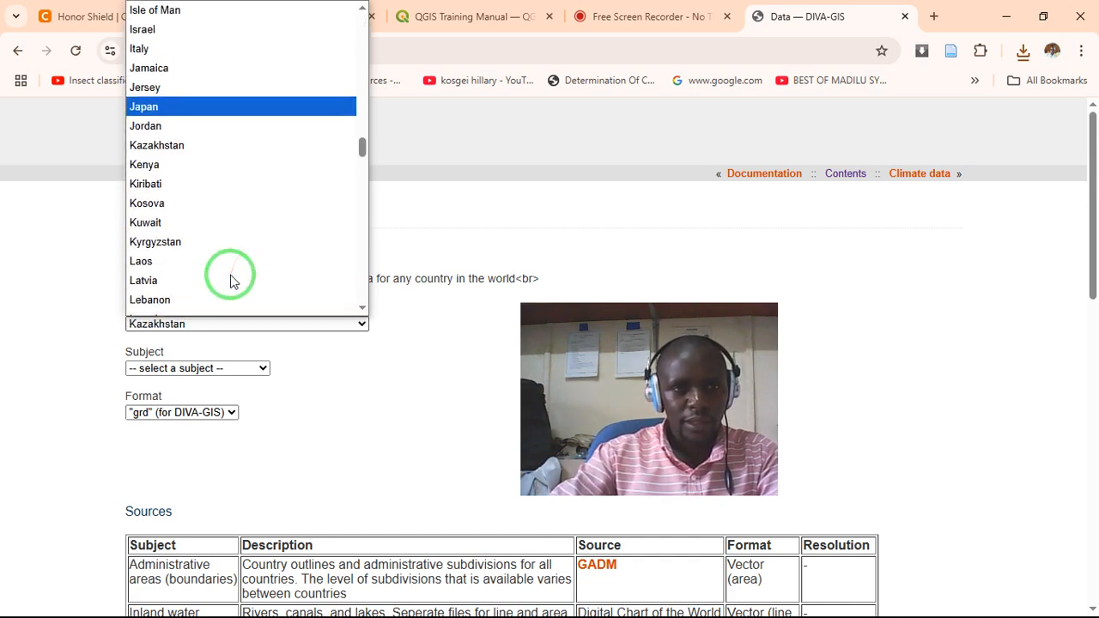
{"action": "left_click", "coordinate": [168, 163]}
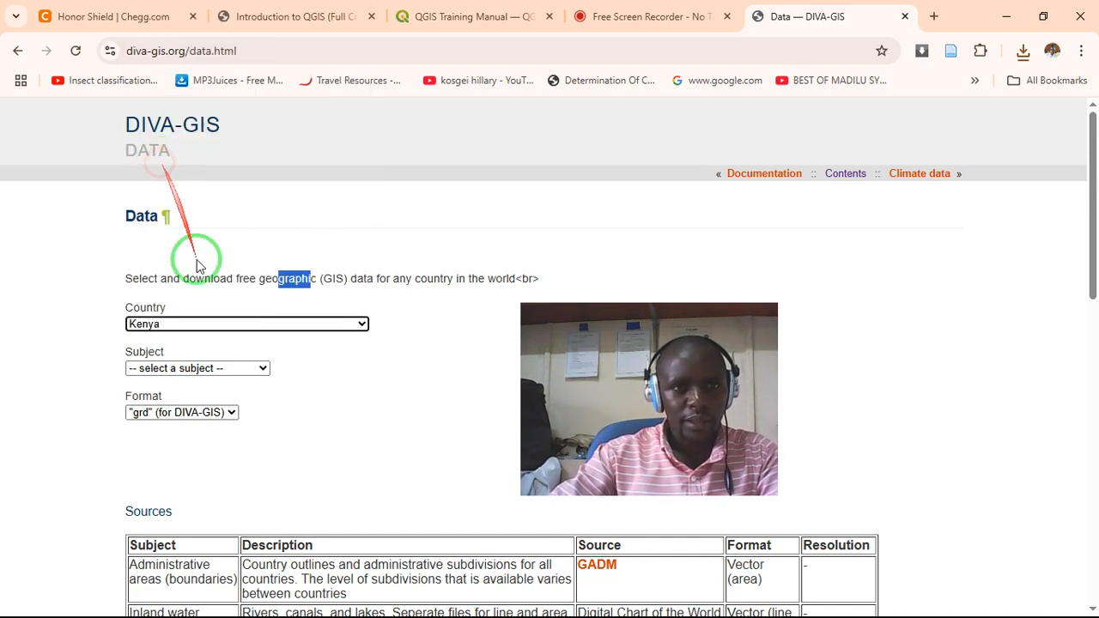
- Examine the data subjects available for Kenya, from administrative areas to gazetteer
{"action": "left_click", "coordinate": [265, 369]}
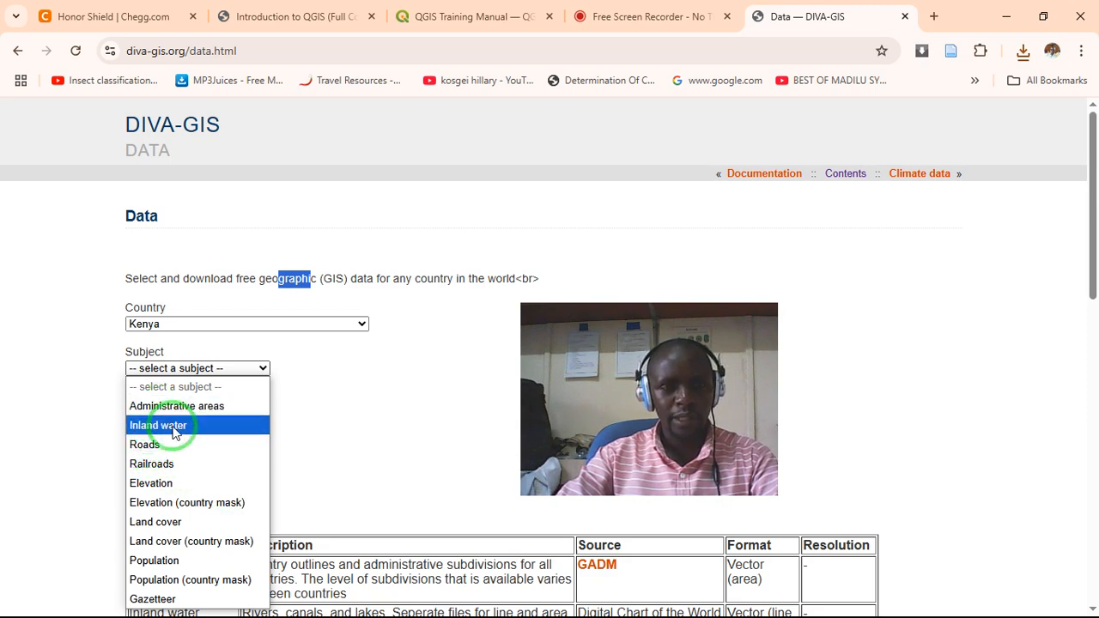
{"action": "left_click_drag", "start_coordinate": [1096, 291], "coordinate": [1087, 319]}
{"action": "left_click", "coordinate": [267, 269]}
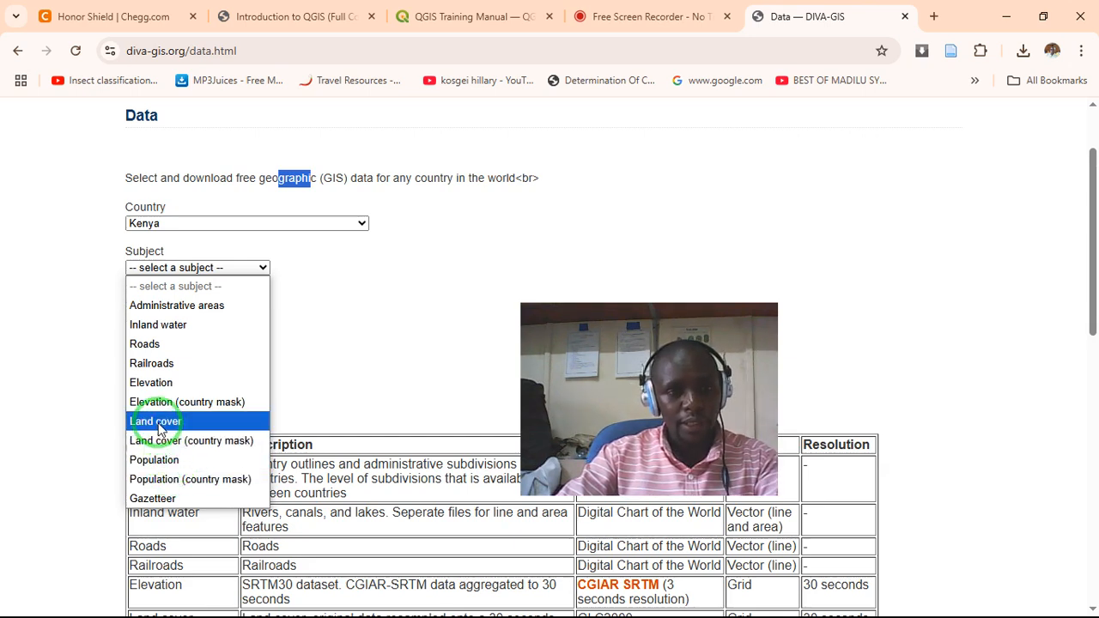
{"action": "left_click", "coordinate": [344, 330]}
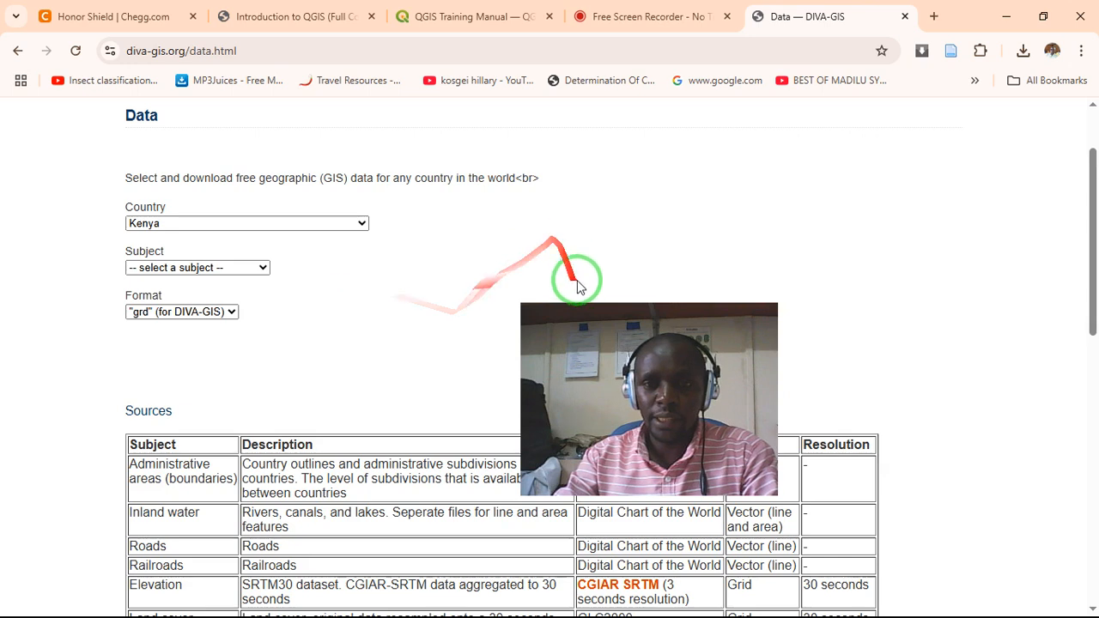
{"action": "left_click_drag", "start_coordinate": [590, 307], "coordinate": [683, 149]}
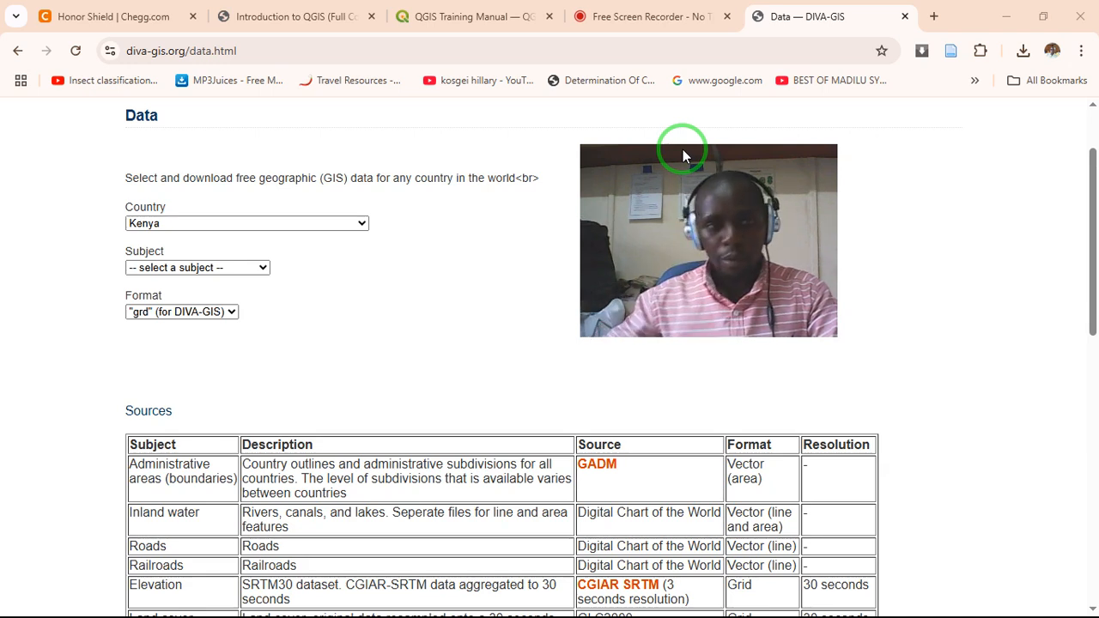
- Download the Kenya Roads data, KEN_rds.zip, and show the downloaded file in its folder
{"action": "left_click", "coordinate": [263, 272]}
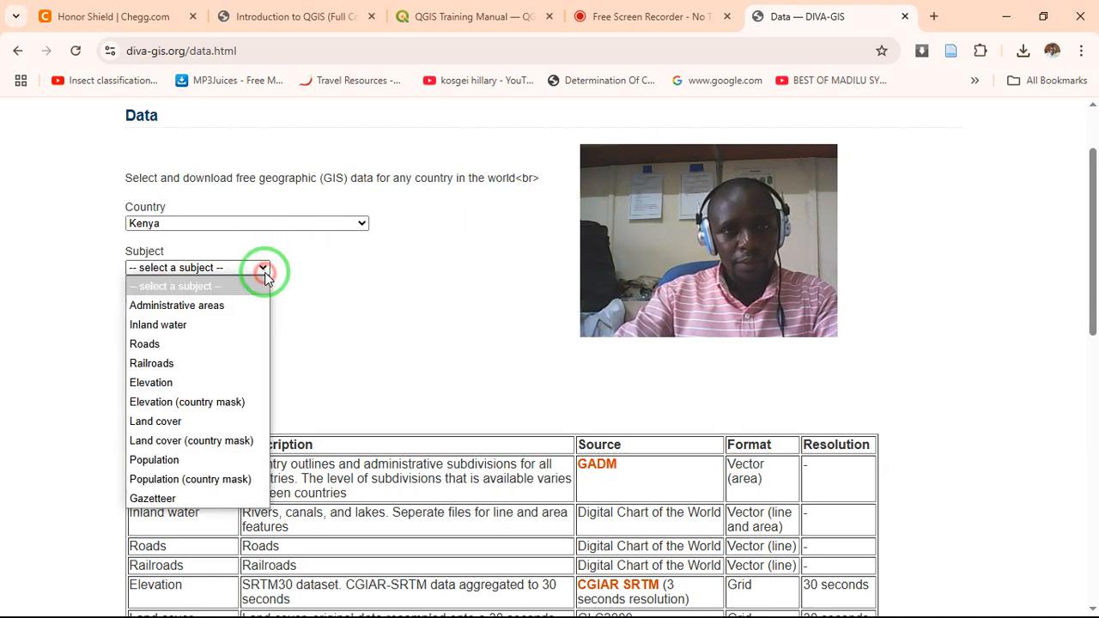
{"action": "left_click", "coordinate": [165, 348]}
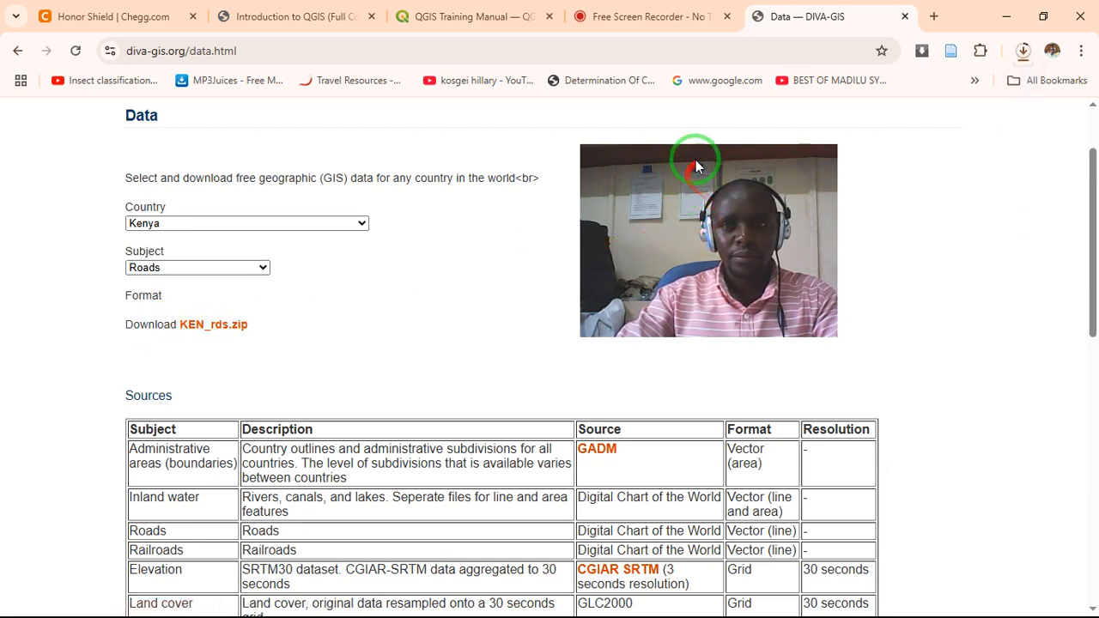
{"action": "left_click", "coordinate": [1022, 53]}
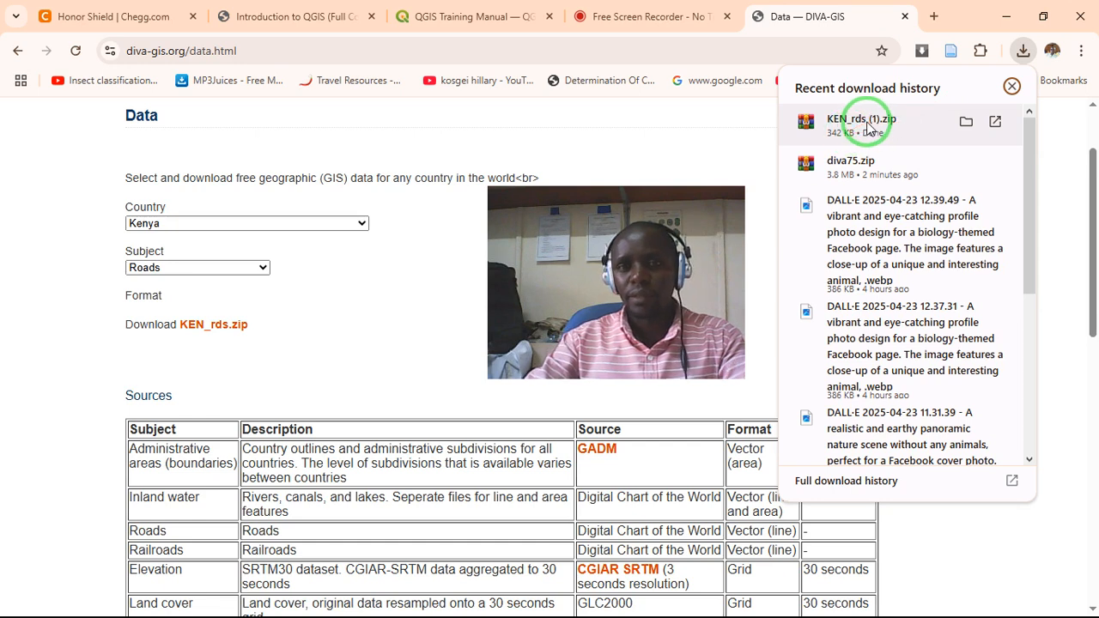
{"action": "left_click", "coordinate": [965, 124]}
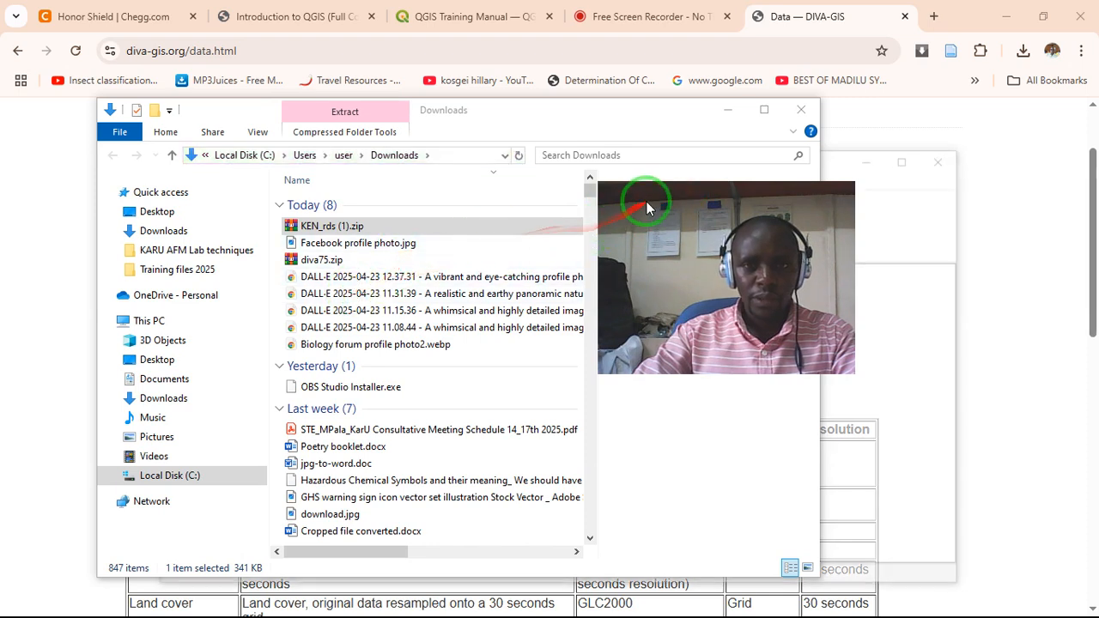
- Examine the opening and extraction options for KEN_rds (1).zip, closing the WinRAR trial notice
{"action": "left_click", "coordinate": [384, 226]}
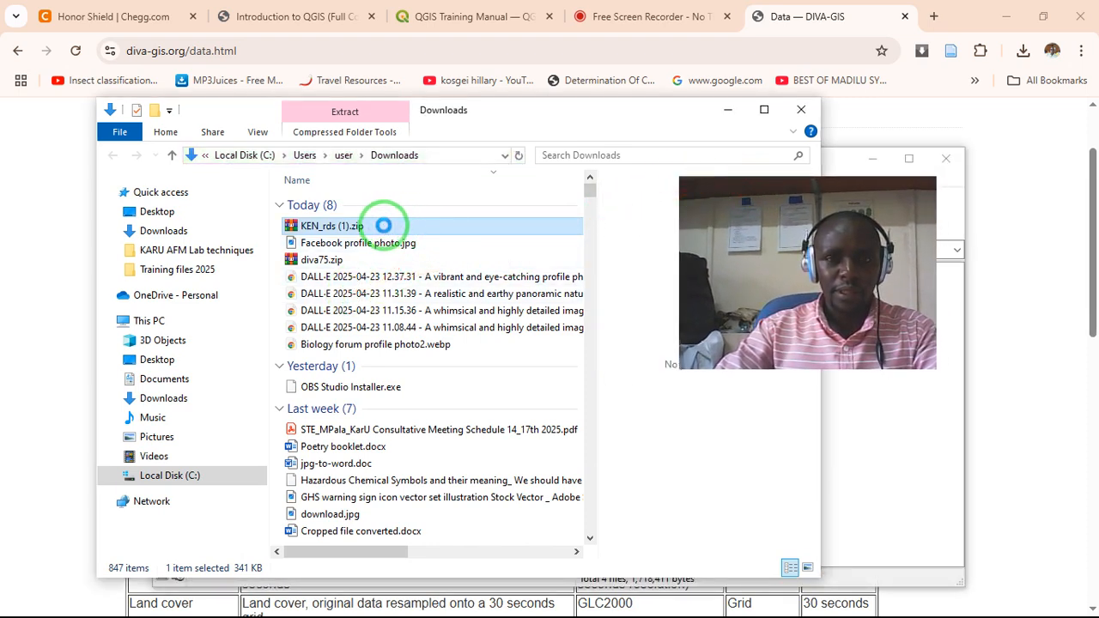
{"action": "double_click", "coordinate": [384, 226]}
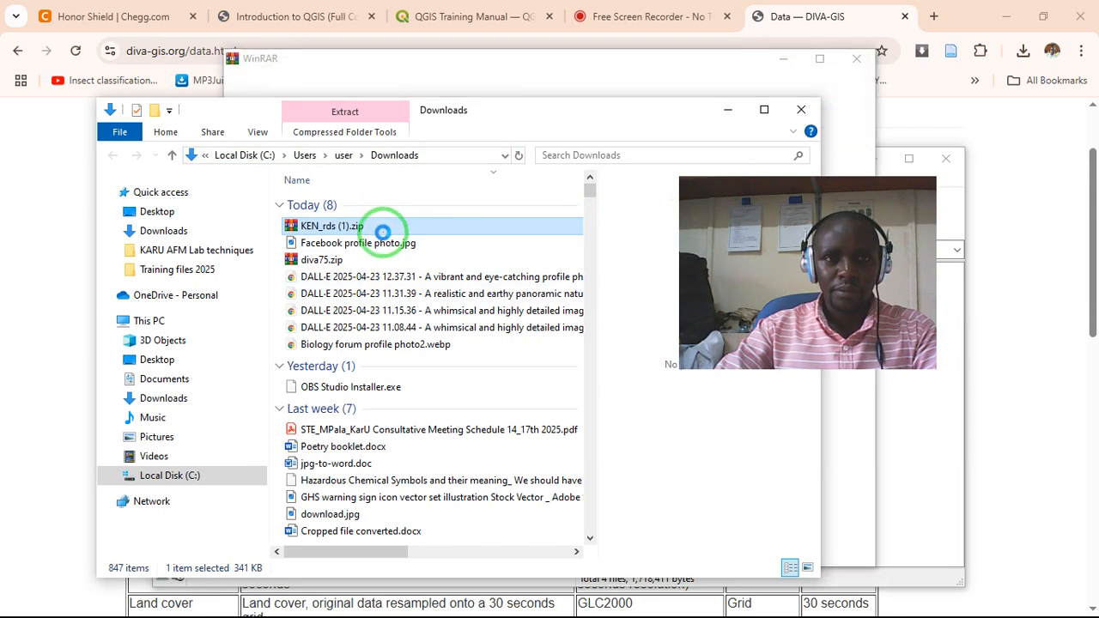
{"action": "left_click", "coordinate": [462, 86]}
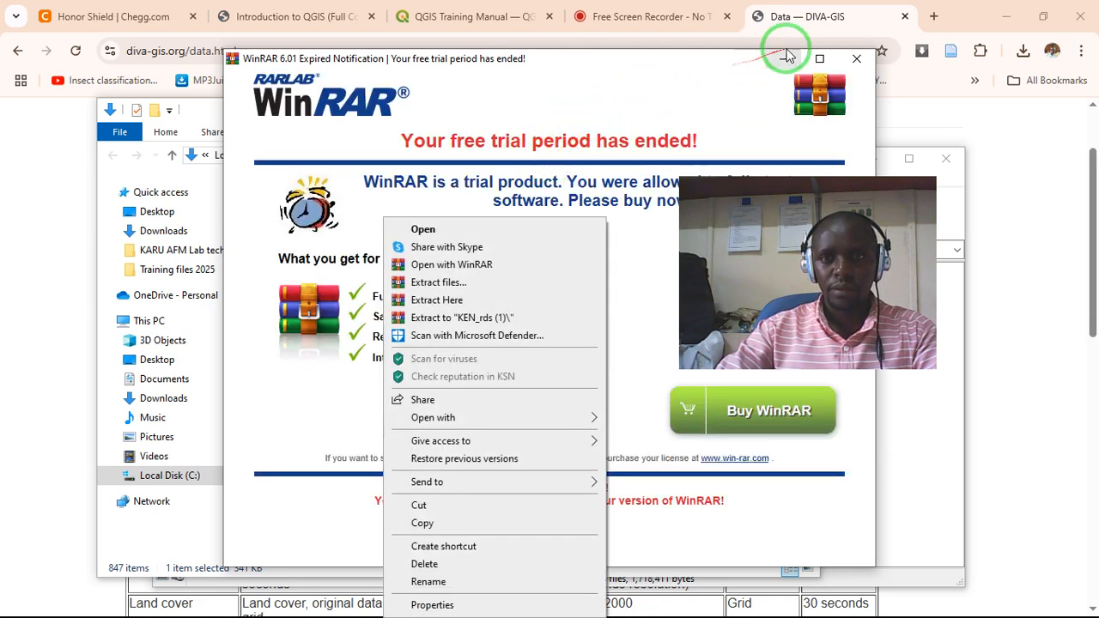
{"action": "left_click", "coordinate": [856, 58]}
{"action": "left_click", "coordinate": [374, 228]}
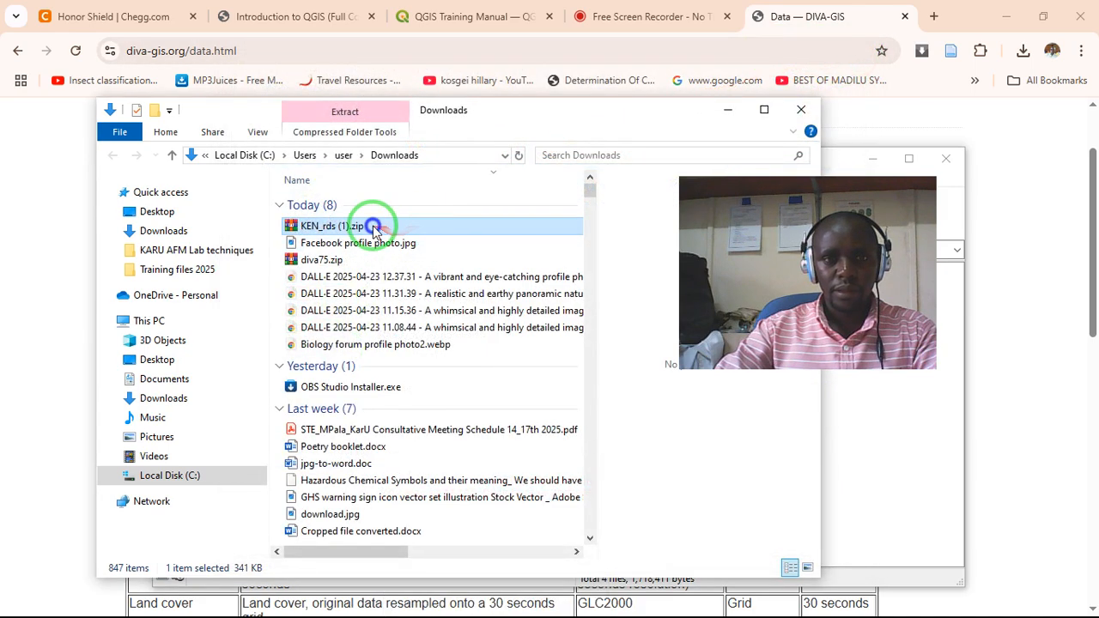
{"action": "right_click", "coordinate": [373, 228]}
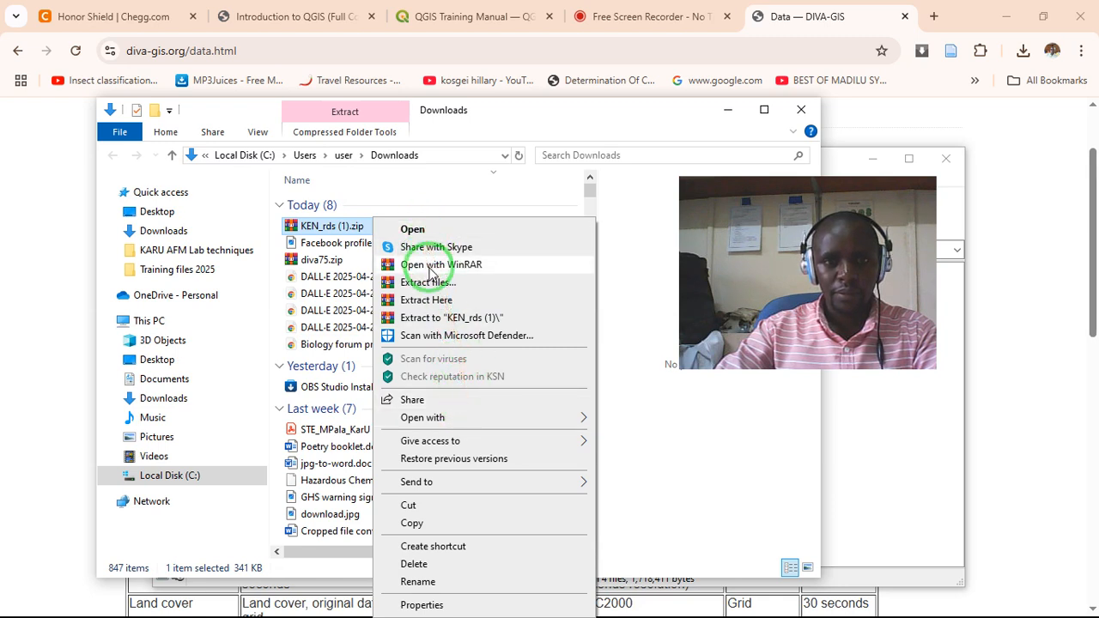
{"action": "left_click", "coordinate": [572, 120]}
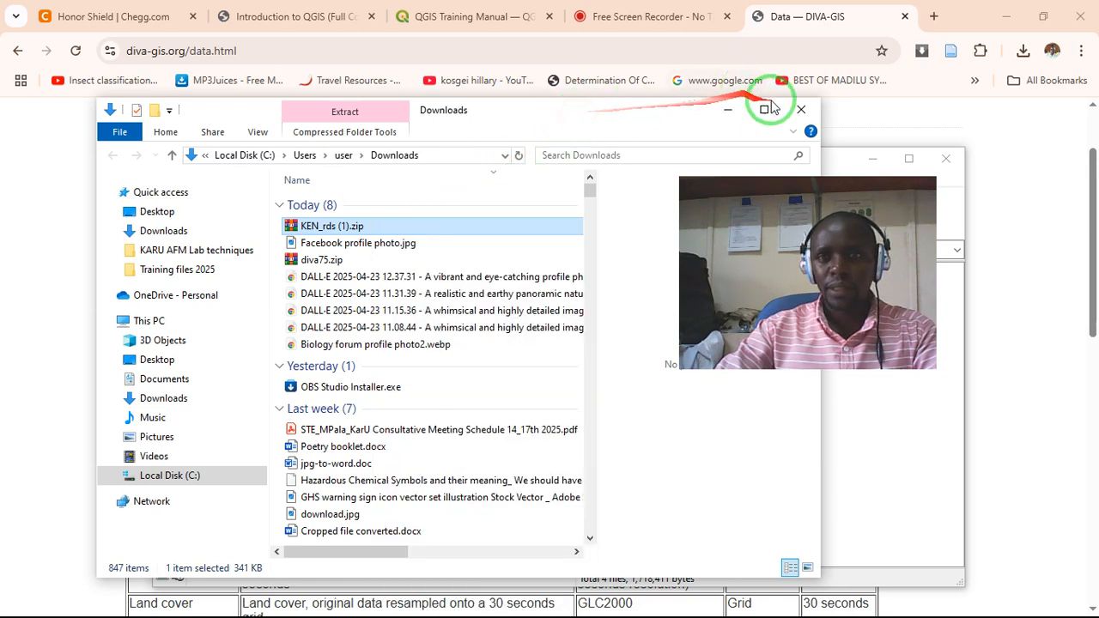
- Open the extracted KEN_rds folder in Downloads and select the KEN_roads.shp shapefile
{"action": "scroll", "coordinate": [400, 344], "scroll_direction": "down", "scroll_amount": 6}
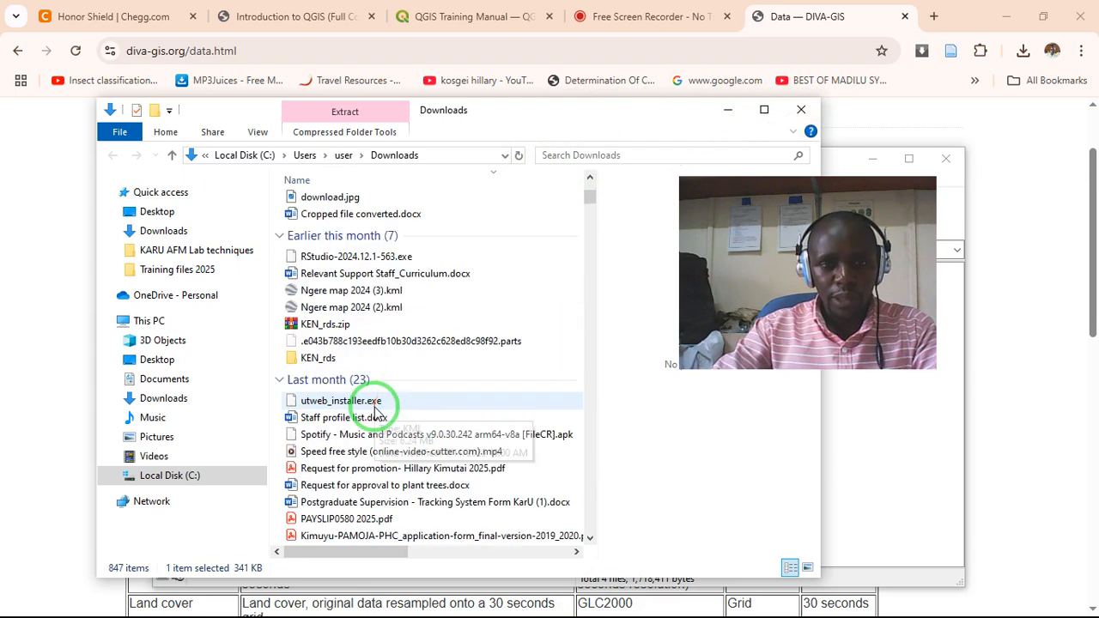
{"action": "left_click", "coordinate": [324, 363]}
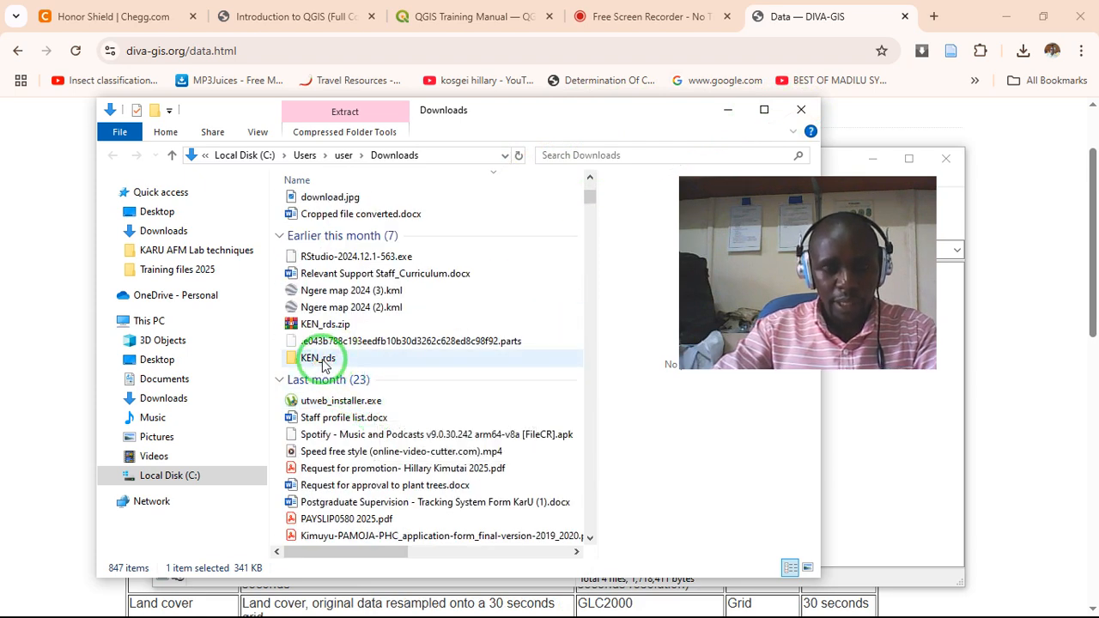
{"action": "left_click", "coordinate": [324, 363]}
{"action": "double_click", "coordinate": [324, 362]}
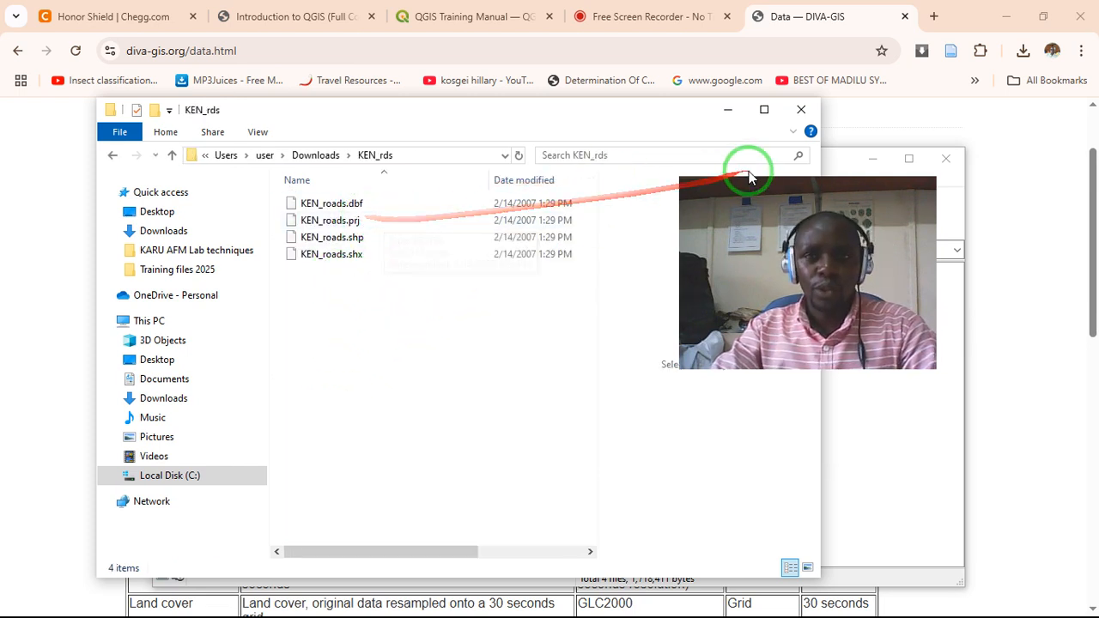
{"action": "mouse_move", "coordinate": [746, 193]}
{"action": "left_mouse_down"}
{"action": "mouse_move", "coordinate": [746, 209]}
{"action": "mouse_move", "coordinate": [494, 356]}
{"action": "mouse_move", "coordinate": [335, 275]}
{"action": "left_mouse_up"}
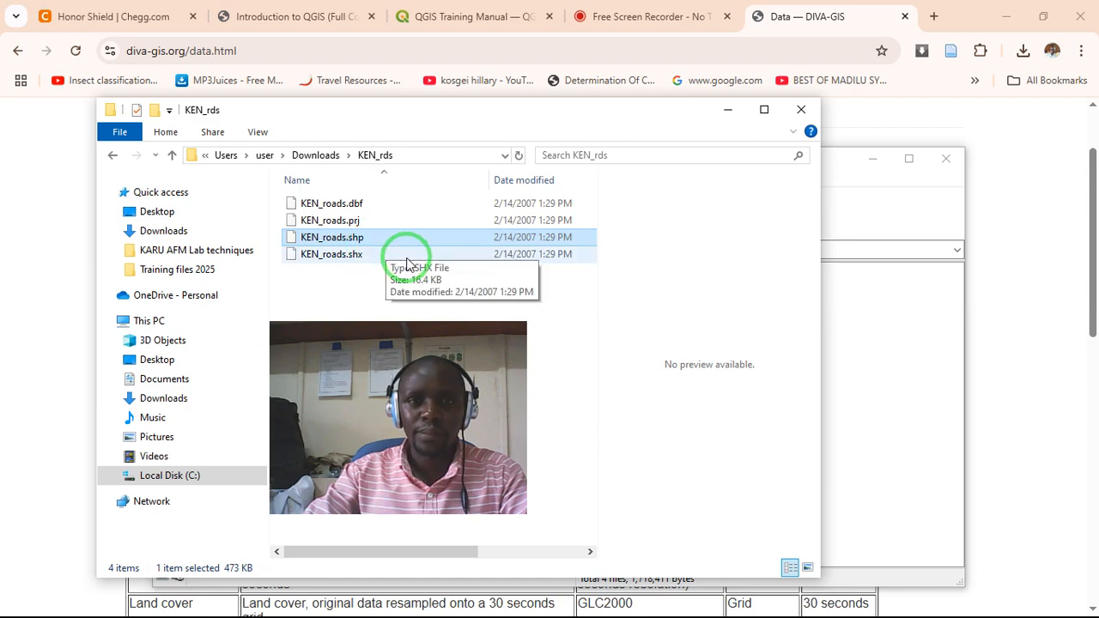
- Switch to QGIS and add KEN_roads.shp from the KEN_rds folder to the project as a layer
{"action": "left_click_drag", "start_coordinate": [483, 121], "coordinate": [616, 93]}
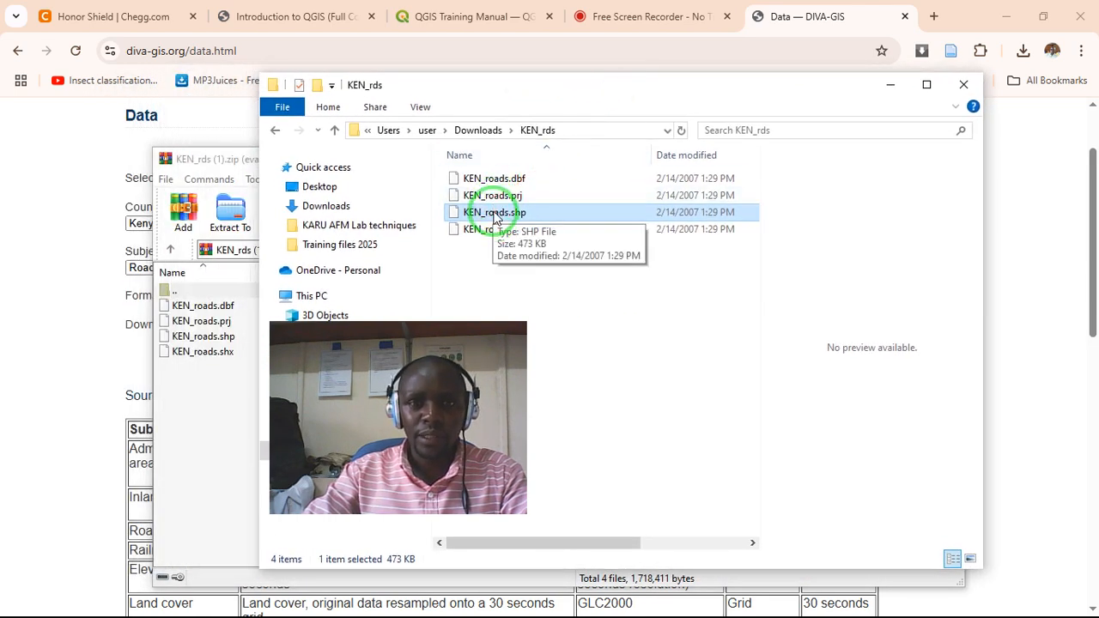
{"action": "left_click_drag", "start_coordinate": [495, 218], "coordinate": [440, 502]}
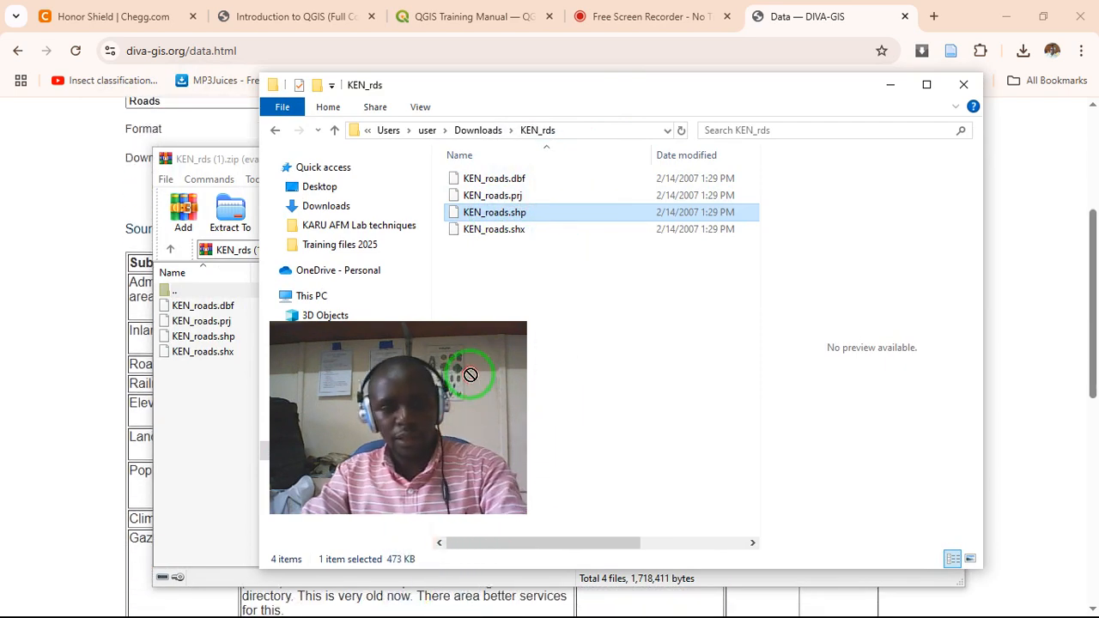
{"action": "key", "text": "alt+Tab"}
{"action": "left_click_drag", "start_coordinate": [471, 375], "coordinate": [471, 374]}
{"action": "key", "text": "alt+Tab"}
{"action": "key", "text": "alt+Tab"}
{"action": "left_click_drag", "start_coordinate": [270, 427], "coordinate": [229, 278]}
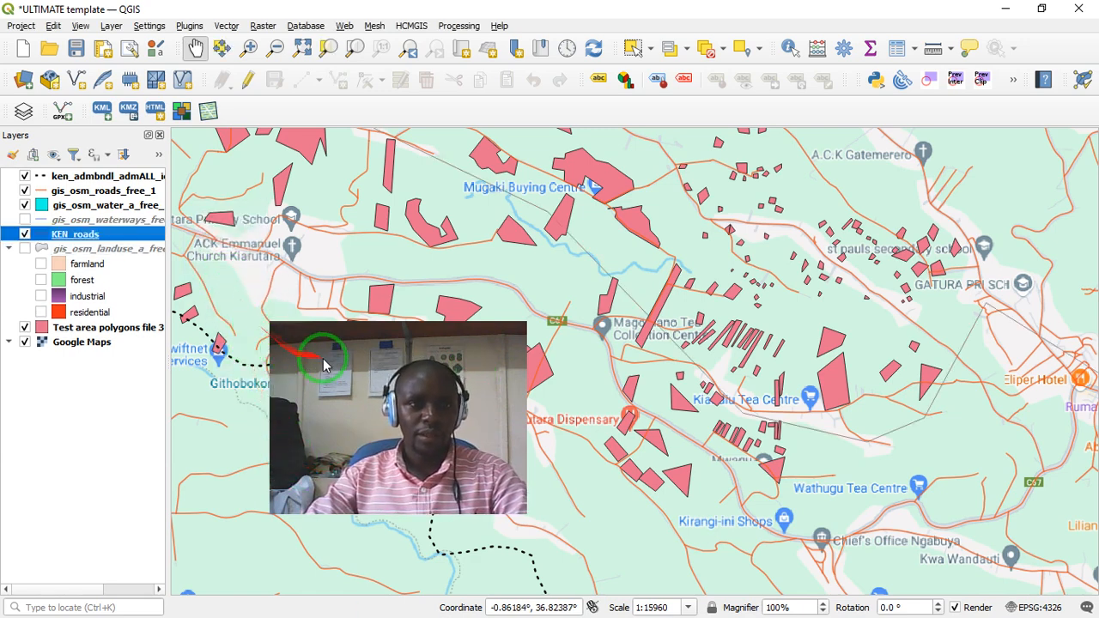
- Hide the gis_osm_roads_free_1 layer on the map
{"action": "left_click_drag", "start_coordinate": [378, 334], "coordinate": [453, 366]}
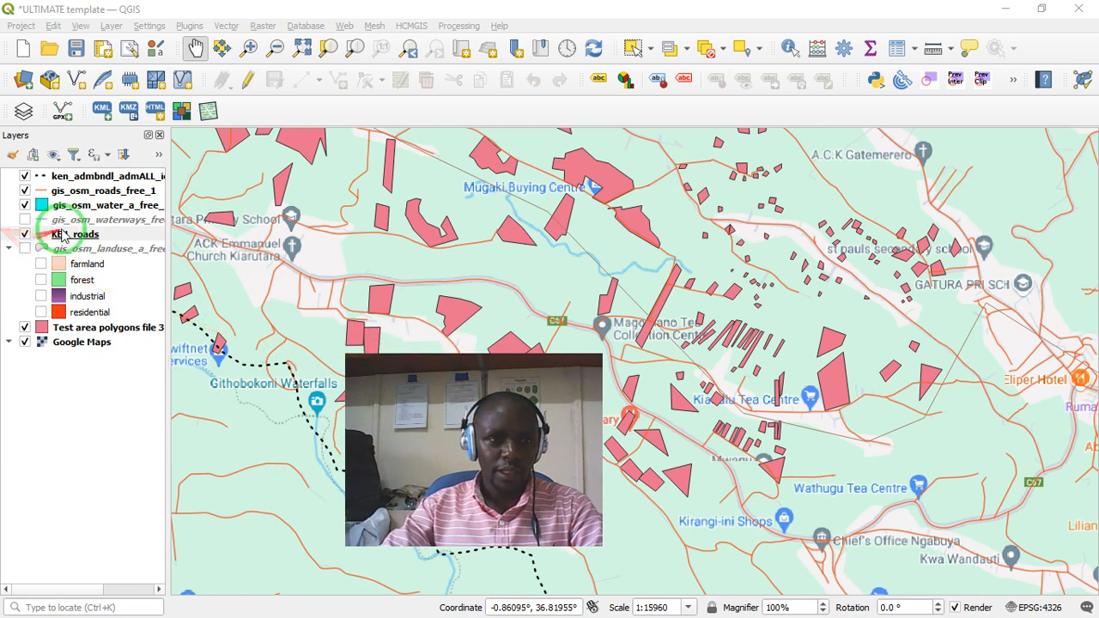
{"action": "left_click", "coordinate": [24, 191]}
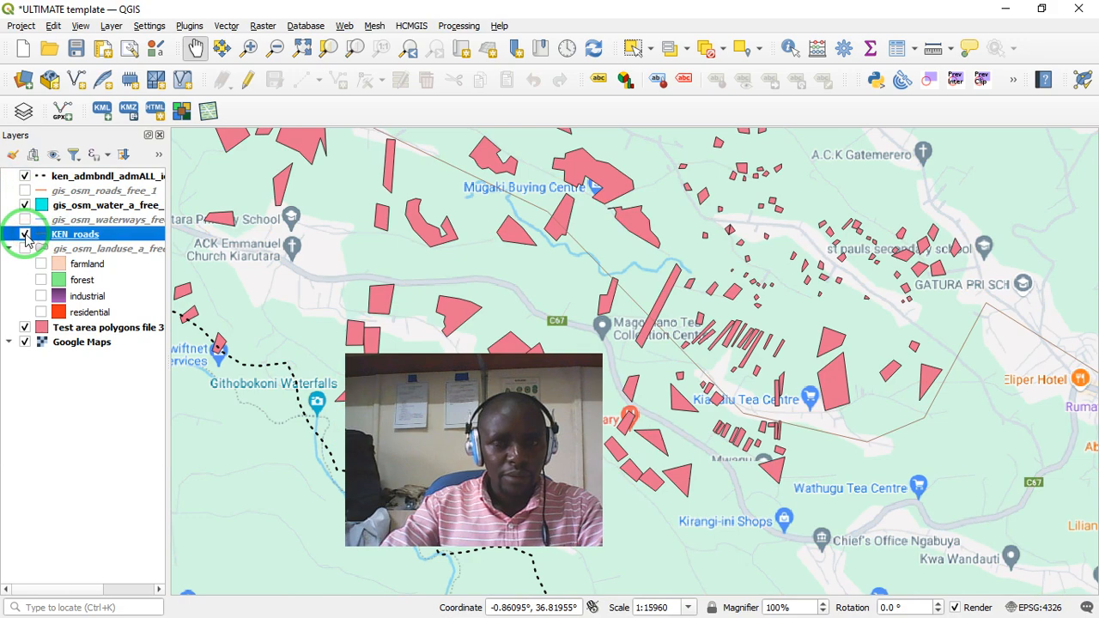
- Compare the KEN_roads lines with the Google Maps roads around the test area polygons, switching the layer's visibility off and on
{"action": "left_click_drag", "start_coordinate": [696, 271], "coordinate": [385, 295]}
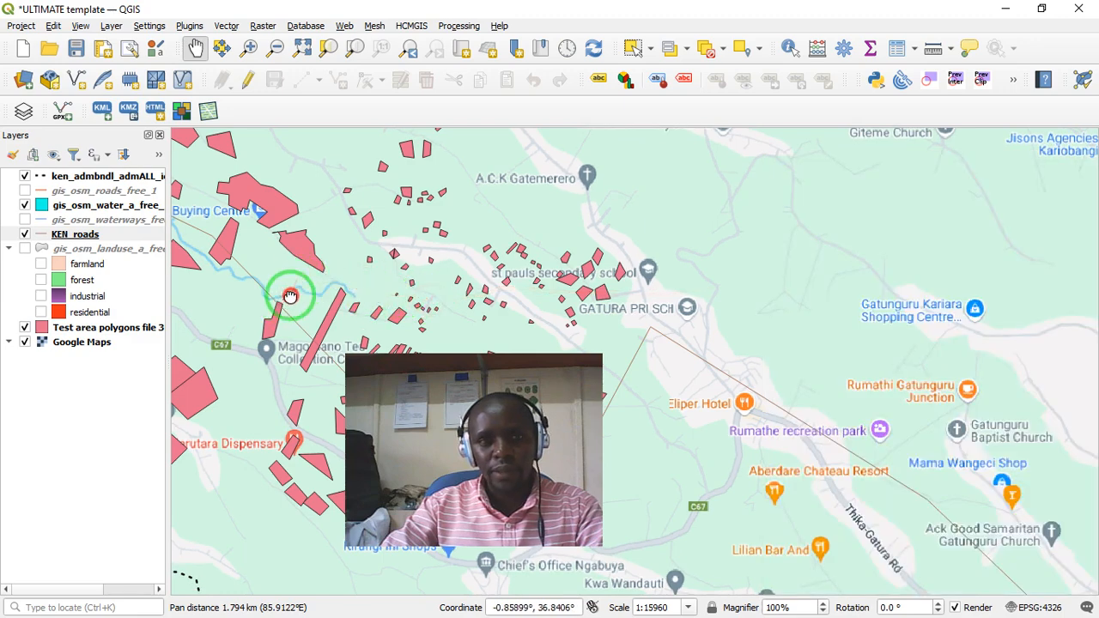
{"action": "left_click_drag", "start_coordinate": [290, 297], "coordinate": [459, 250]}
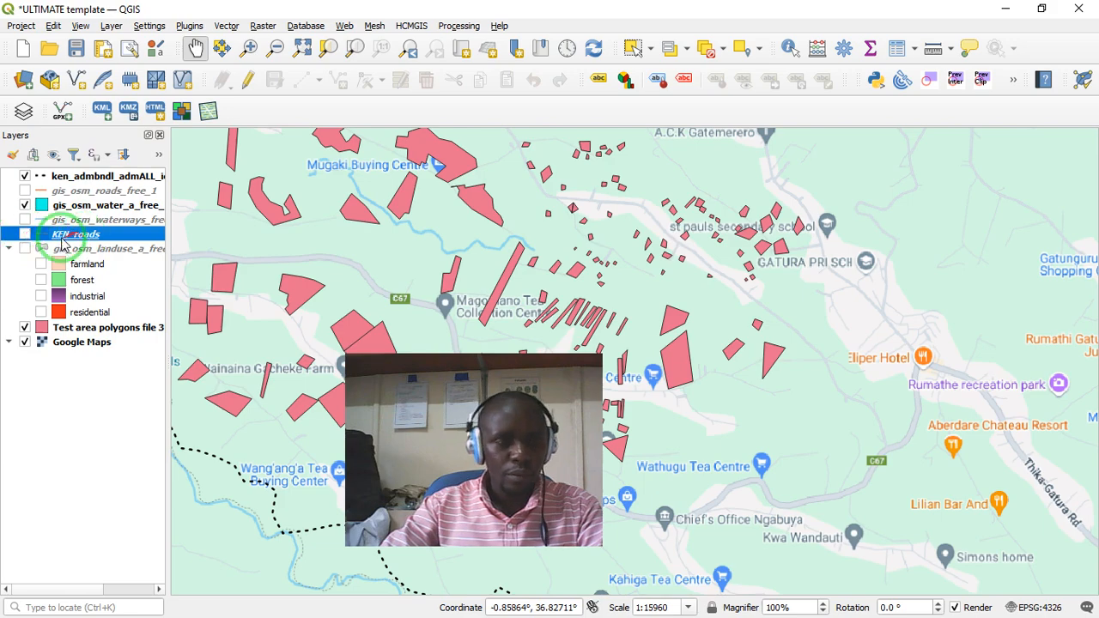
{"action": "double_click", "coordinate": [29, 236]}
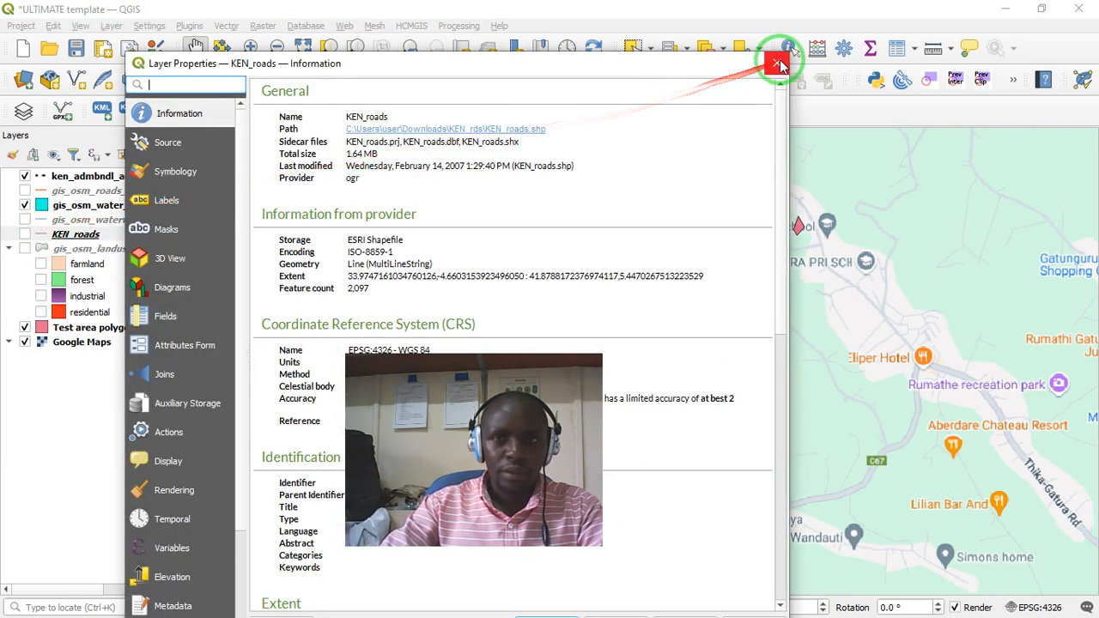
{"action": "left_click", "coordinate": [778, 52]}
{"action": "left_click", "coordinate": [24, 235]}
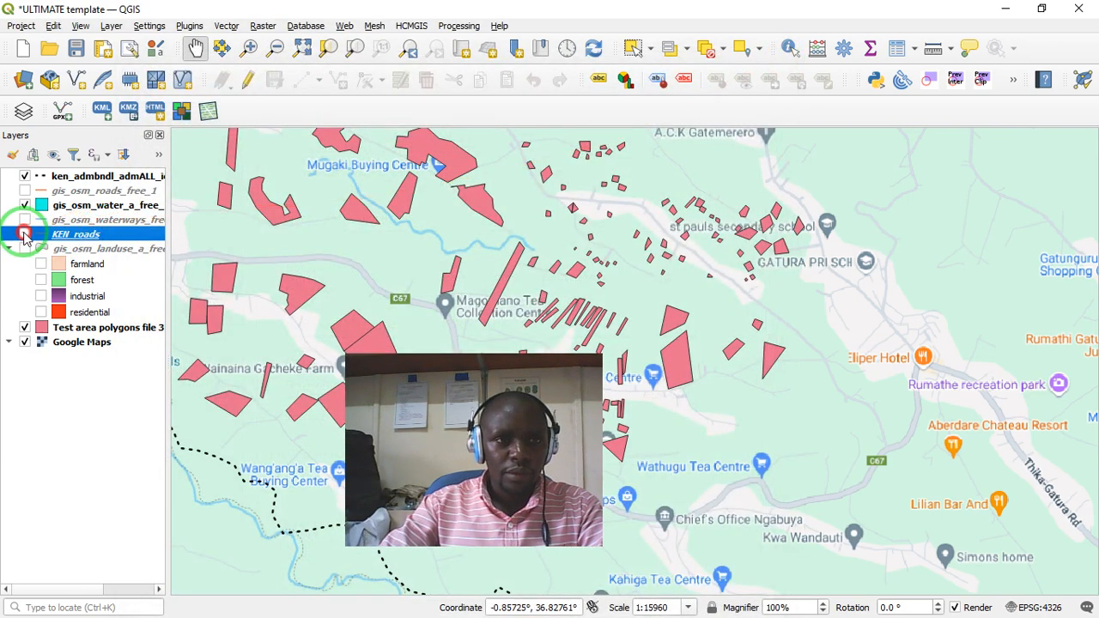
- Remove the KEN_roads layer from the project and confirm the removal
{"action": "right_click", "coordinate": [76, 240]}
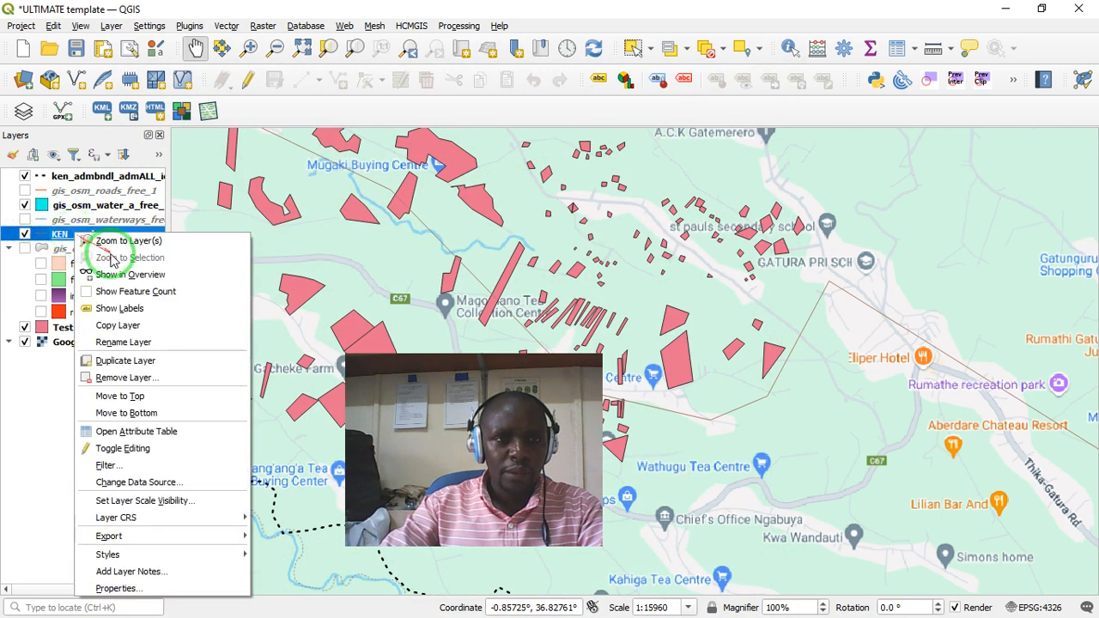
{"action": "left_click", "coordinate": [107, 378]}
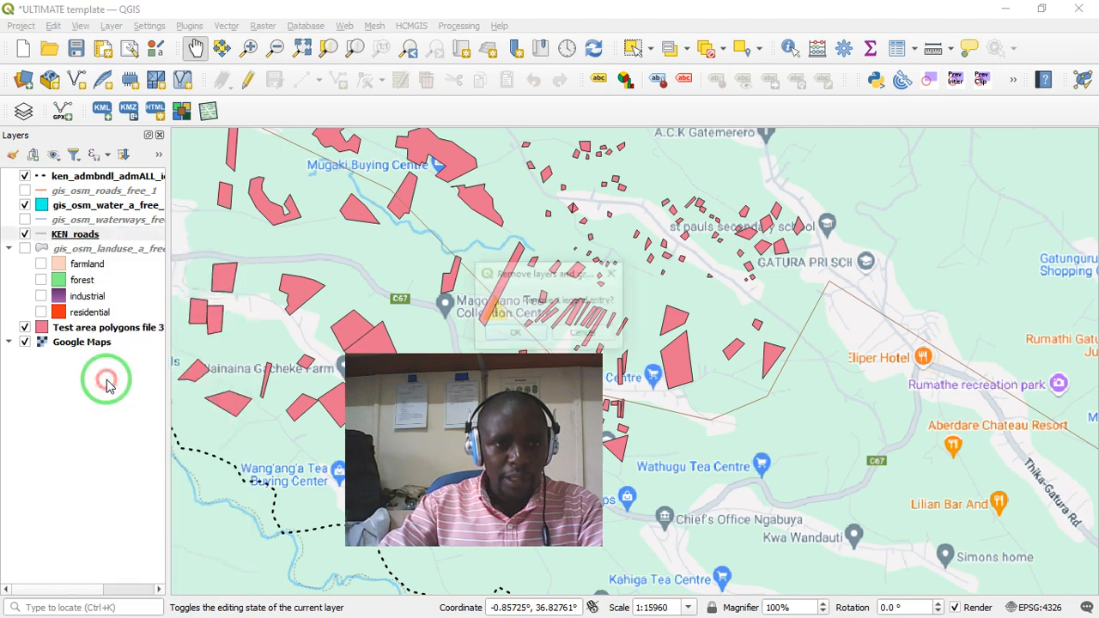
{"action": "left_click", "coordinate": [518, 332]}
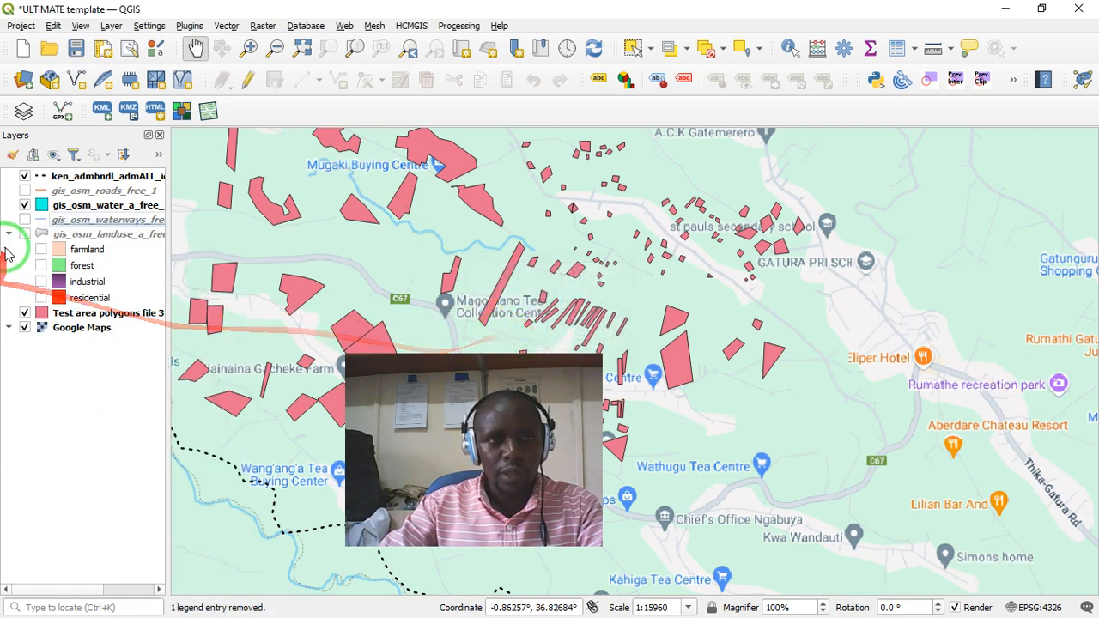
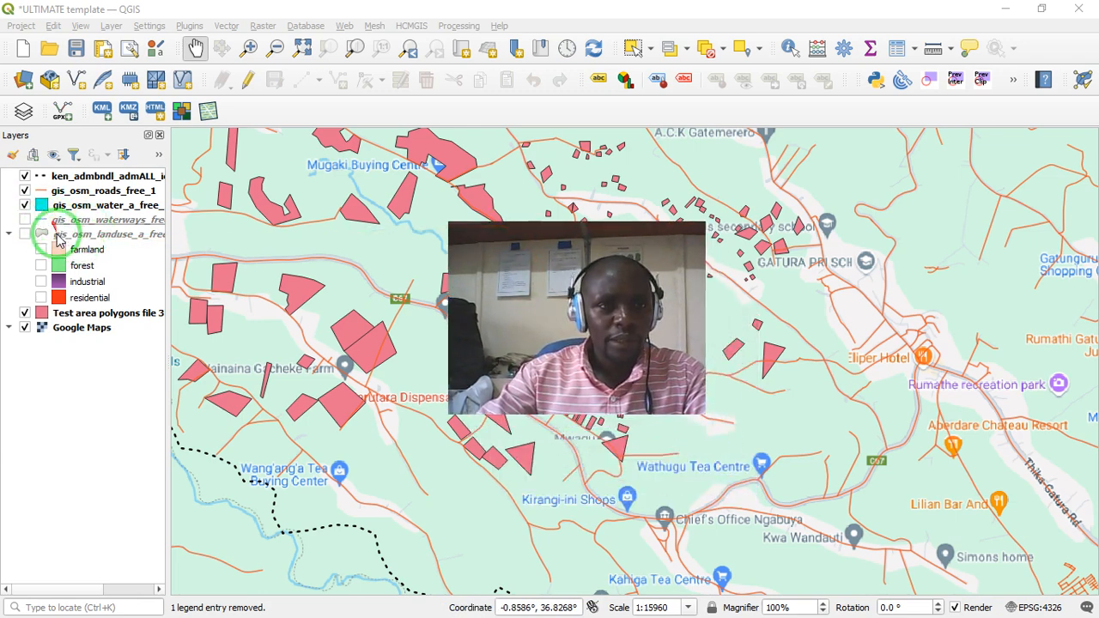
- Show the gis_osm_waterways_free layer, toggling it to compare its lines with the base map around the test area polygons
{"action": "left_click", "coordinate": [26, 220]}
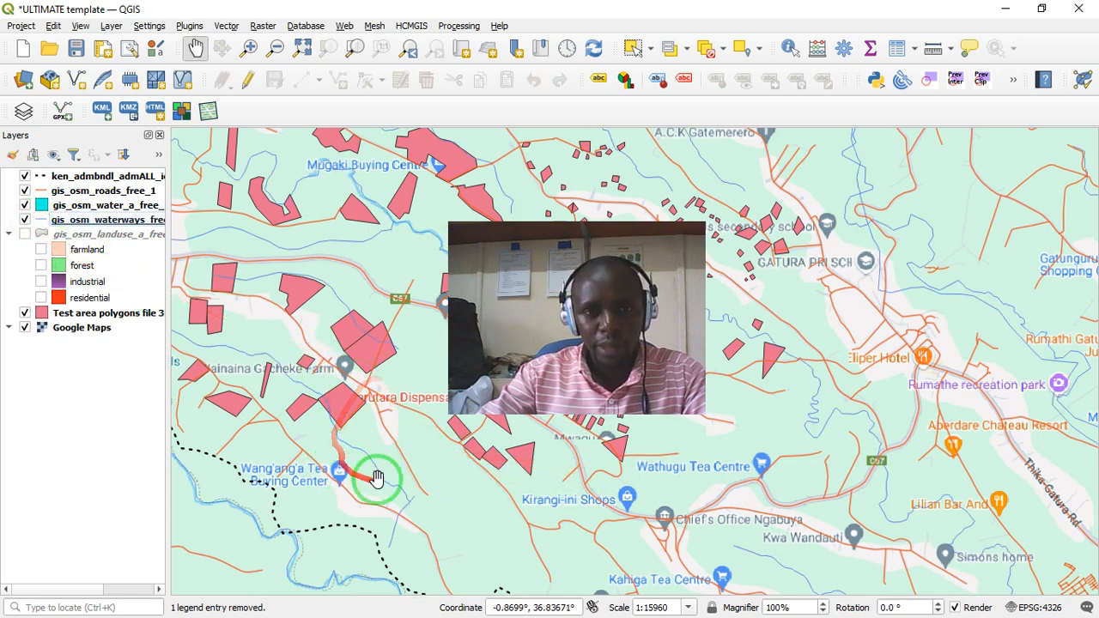
{"action": "left_click", "coordinate": [25, 219]}
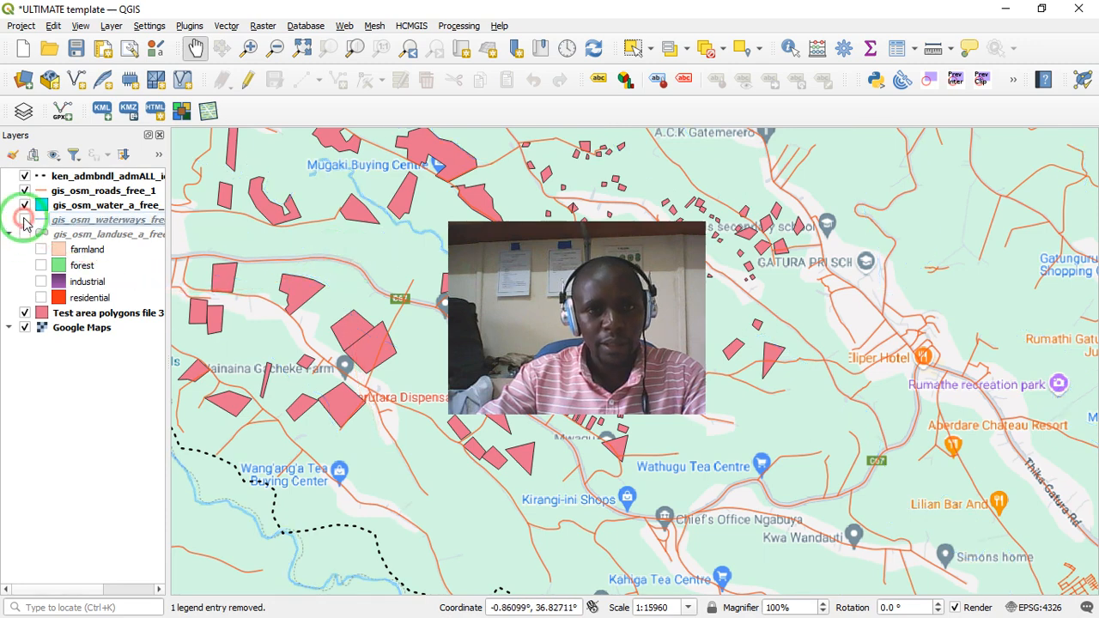
{"action": "left_click", "coordinate": [25, 221]}
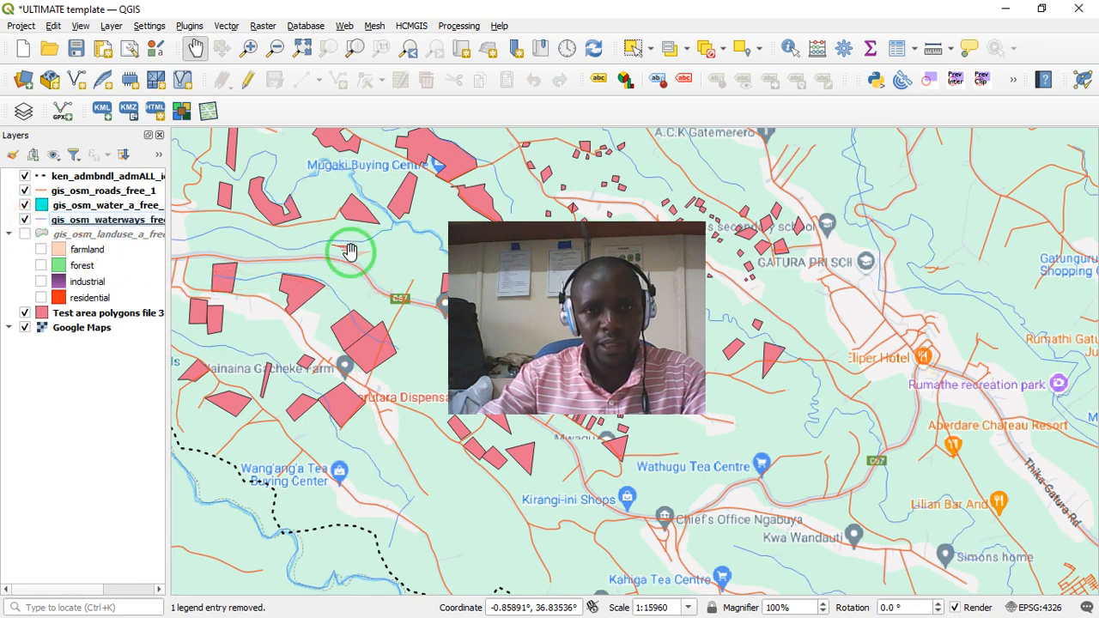
{"action": "left_click_drag", "start_coordinate": [832, 445], "coordinate": [526, 413]}
{"action": "left_click_drag", "start_coordinate": [405, 443], "coordinate": [455, 438]}
{"action": "left_click_drag", "start_coordinate": [343, 317], "coordinate": [448, 357]}
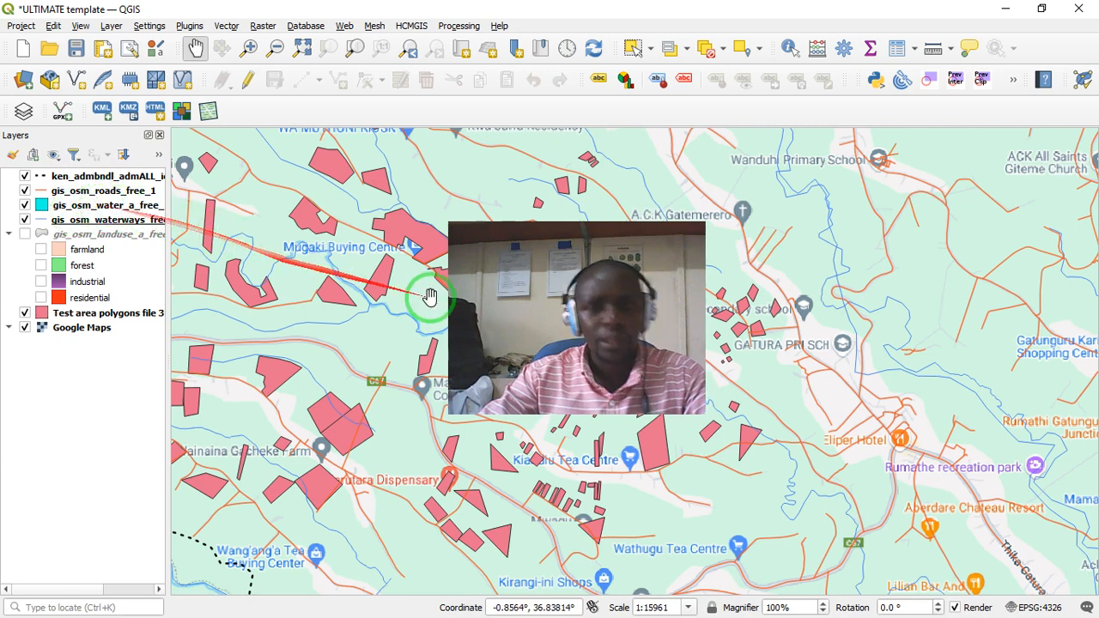
- Show the gis_osm_landuse_a_free layer with its farmland, forest and industrial categories, and inspect those areas on the map
{"action": "left_click", "coordinate": [39, 250]}
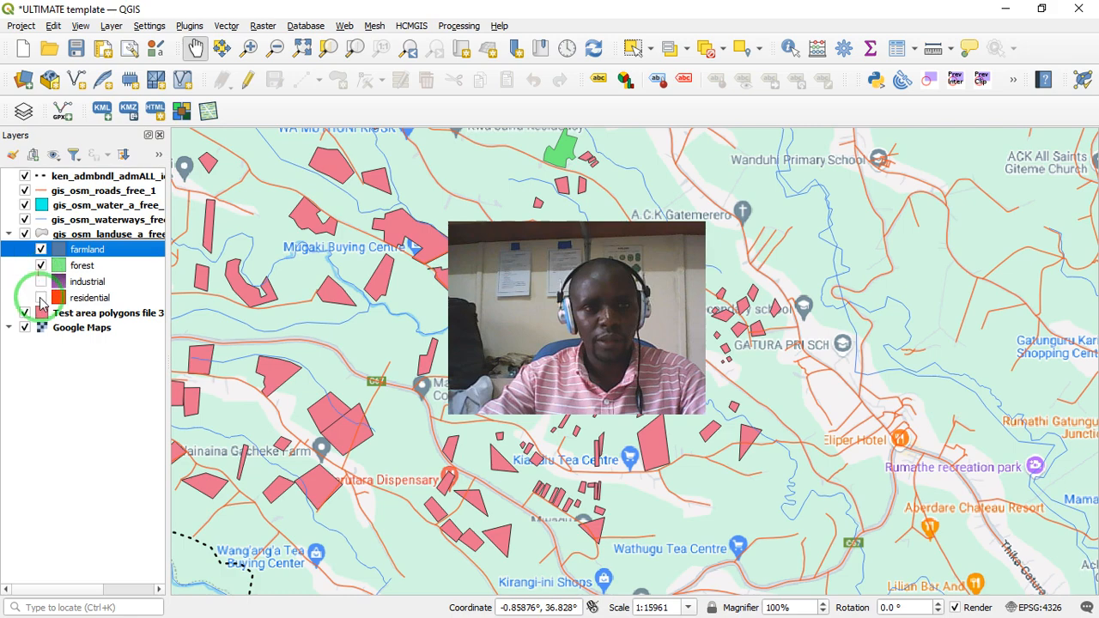
{"action": "left_click_drag", "start_coordinate": [522, 170], "coordinate": [419, 216]}
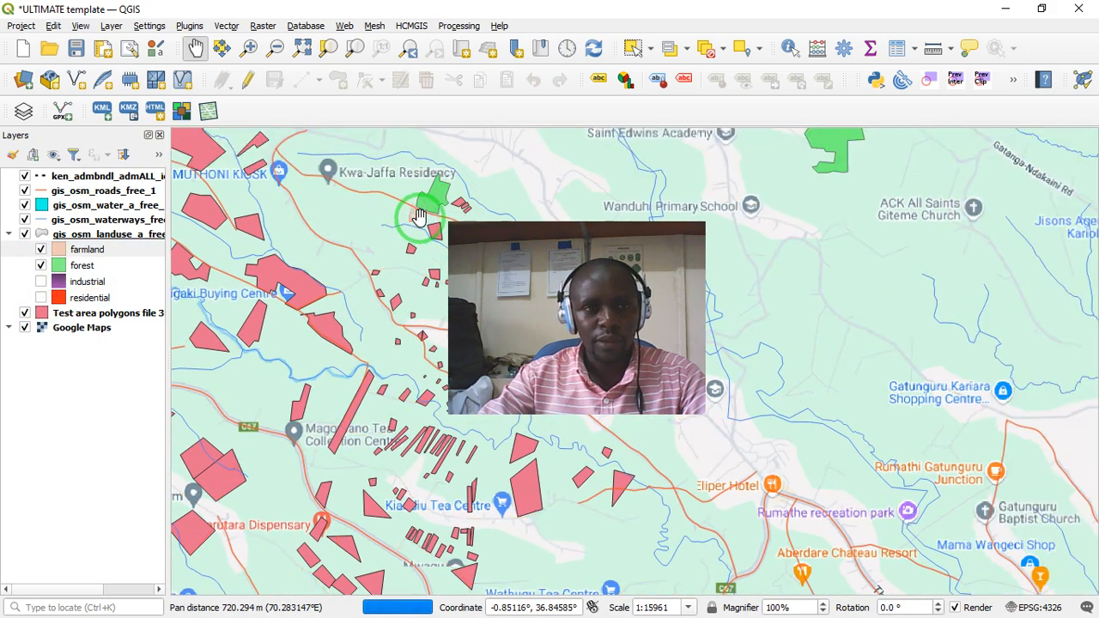
{"action": "left_click_drag", "start_coordinate": [641, 188], "coordinate": [533, 283]}
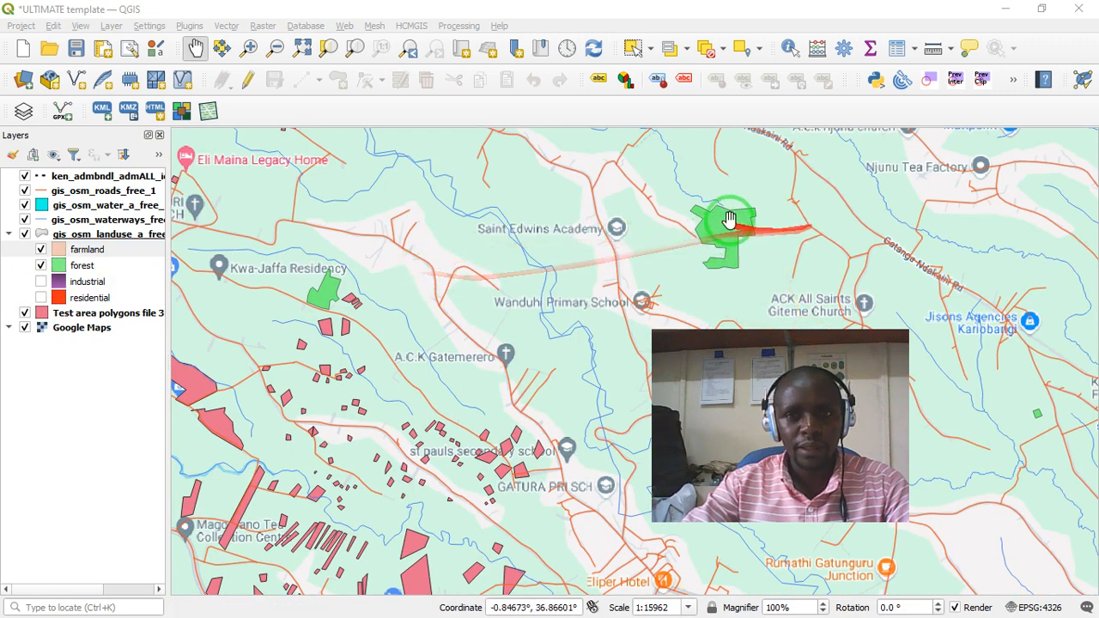
{"action": "left_click", "coordinate": [39, 283]}
{"action": "left_click_drag", "start_coordinate": [988, 258], "coordinate": [939, 273]}
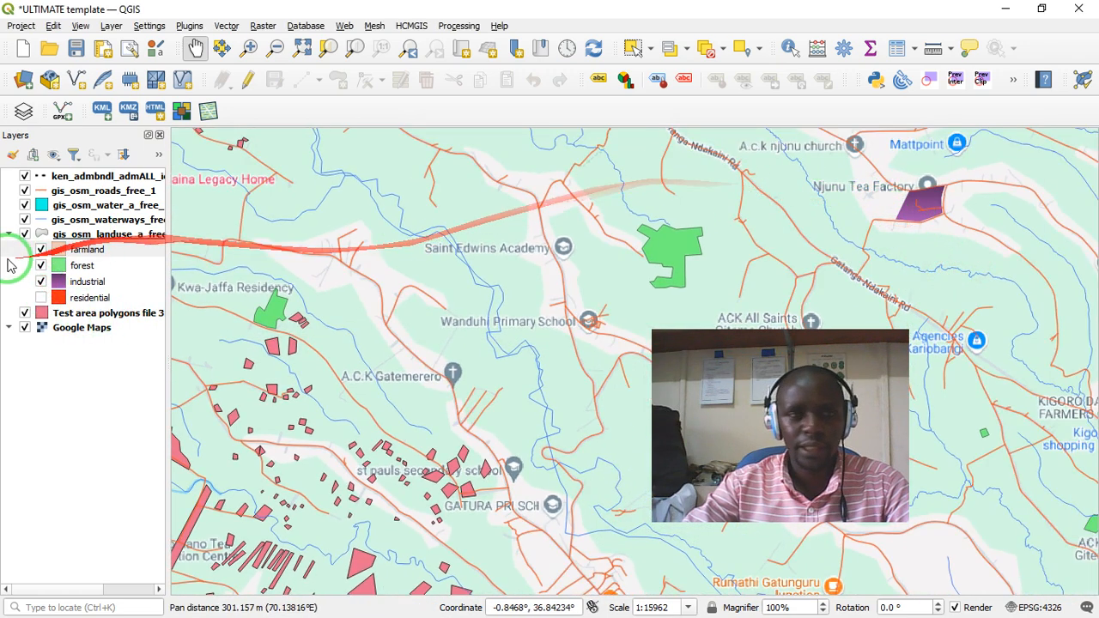
- Show the residential category of the land use layer and inspect the residential area near Kigoro shopping centre
{"action": "left_click", "coordinate": [41, 298]}
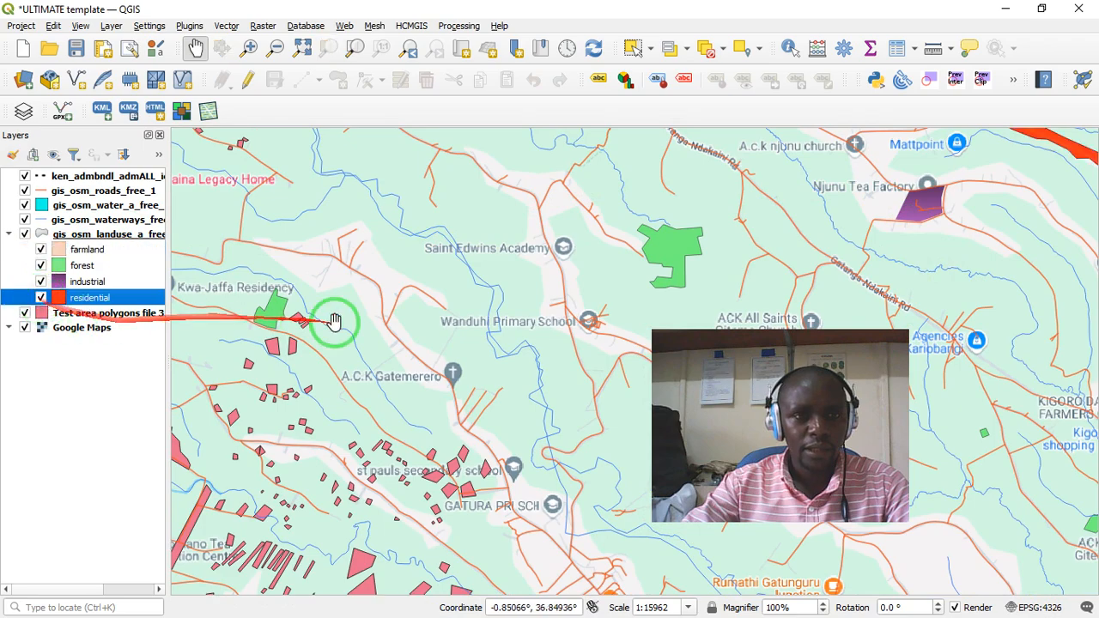
{"action": "left_click_drag", "start_coordinate": [521, 319], "coordinate": [396, 419]}
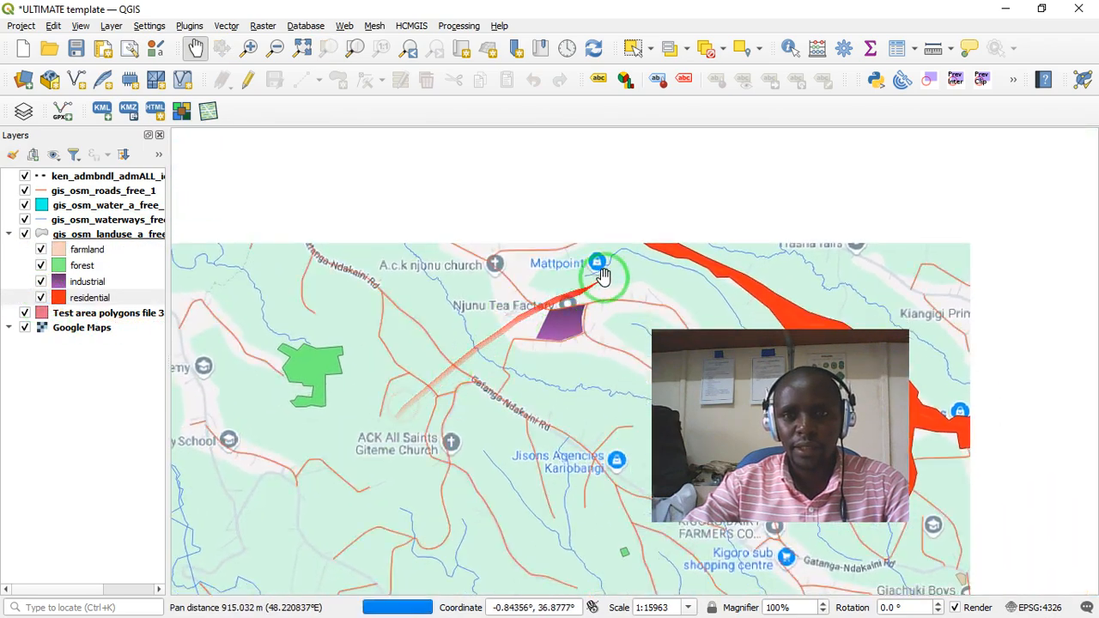
{"action": "left_click_drag", "start_coordinate": [639, 265], "coordinate": [370, 232]}
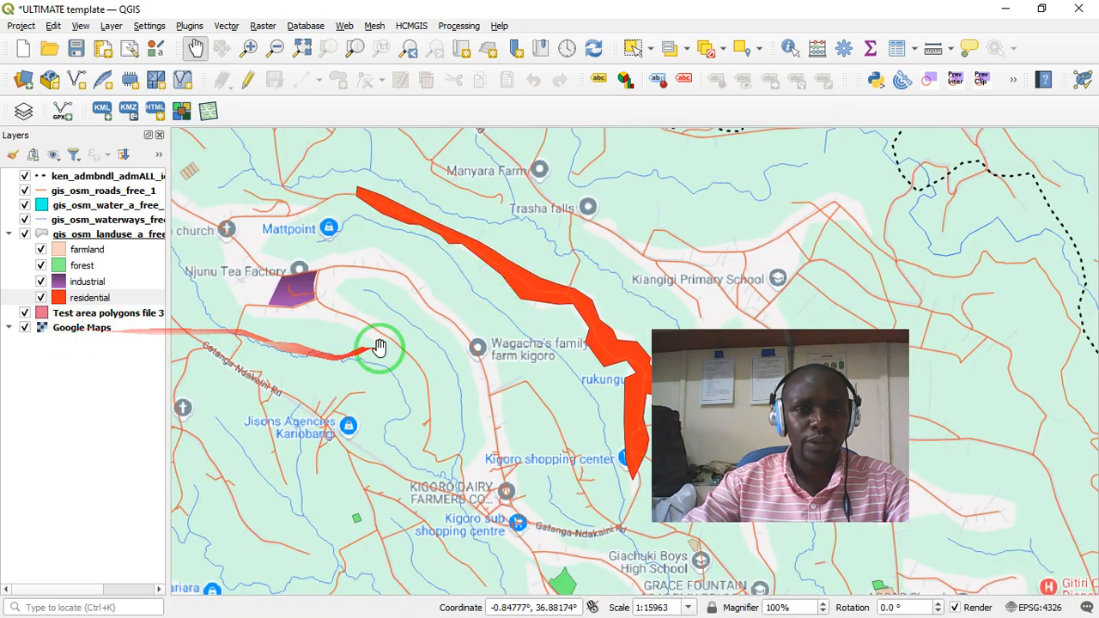
{"action": "left_click_drag", "start_coordinate": [405, 367], "coordinate": [429, 355]}
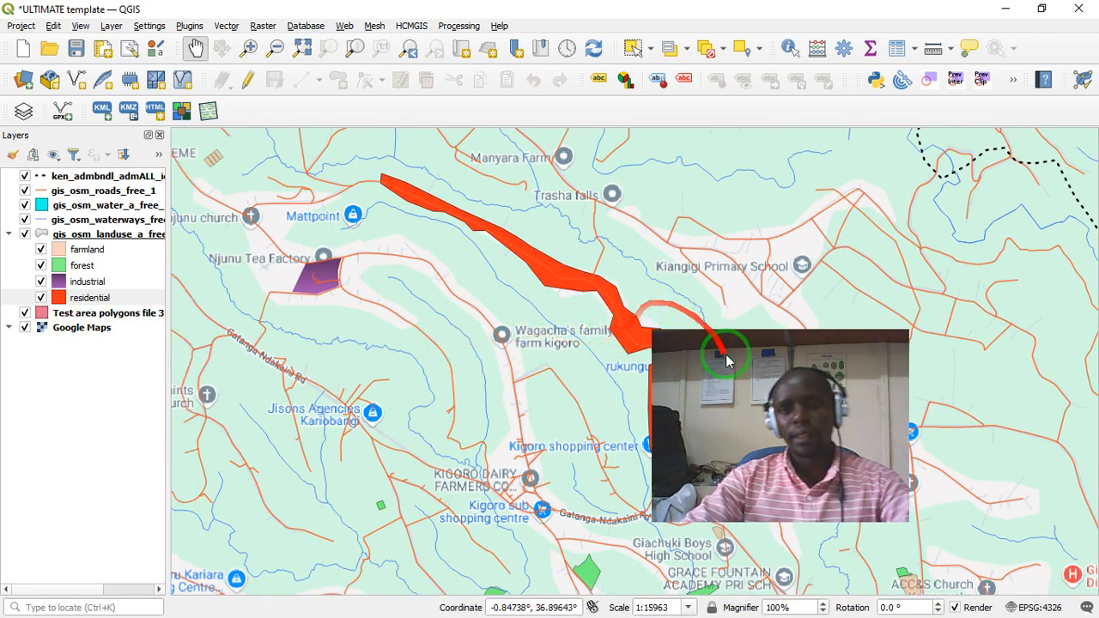
{"action": "left_click_drag", "start_coordinate": [727, 338], "coordinate": [869, 282]}
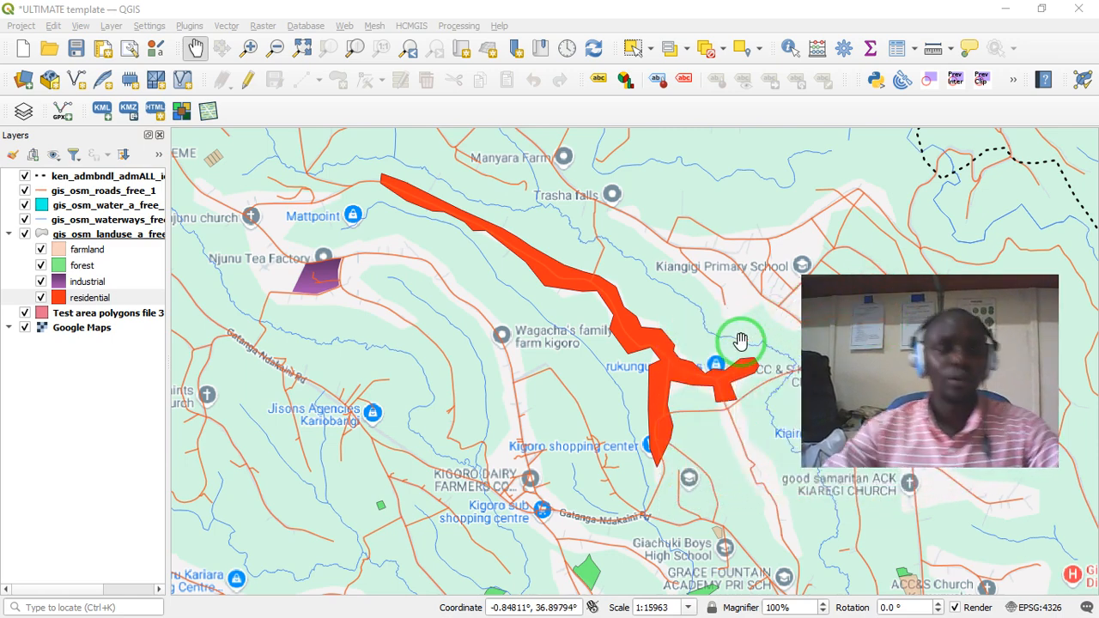
- Hide every layer on the map, including land use, boundaries, roads, water, waterways, Google Maps and the test area polygons
{"action": "left_click", "coordinate": [24, 234]}
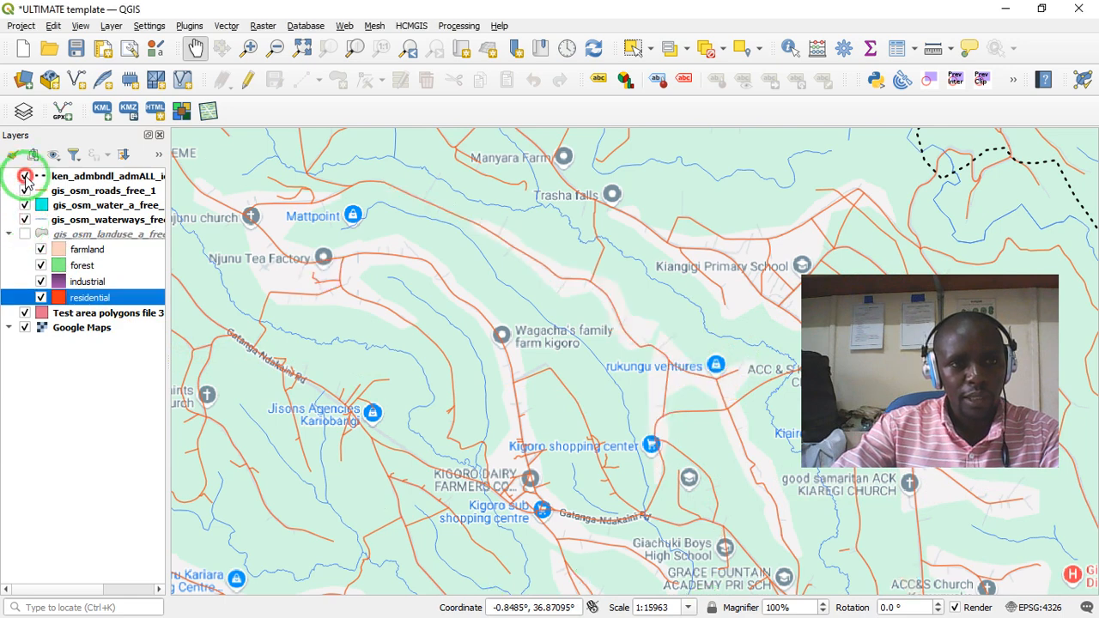
{"action": "left_click", "coordinate": [24, 191]}
{"action": "left_click", "coordinate": [25, 205]}
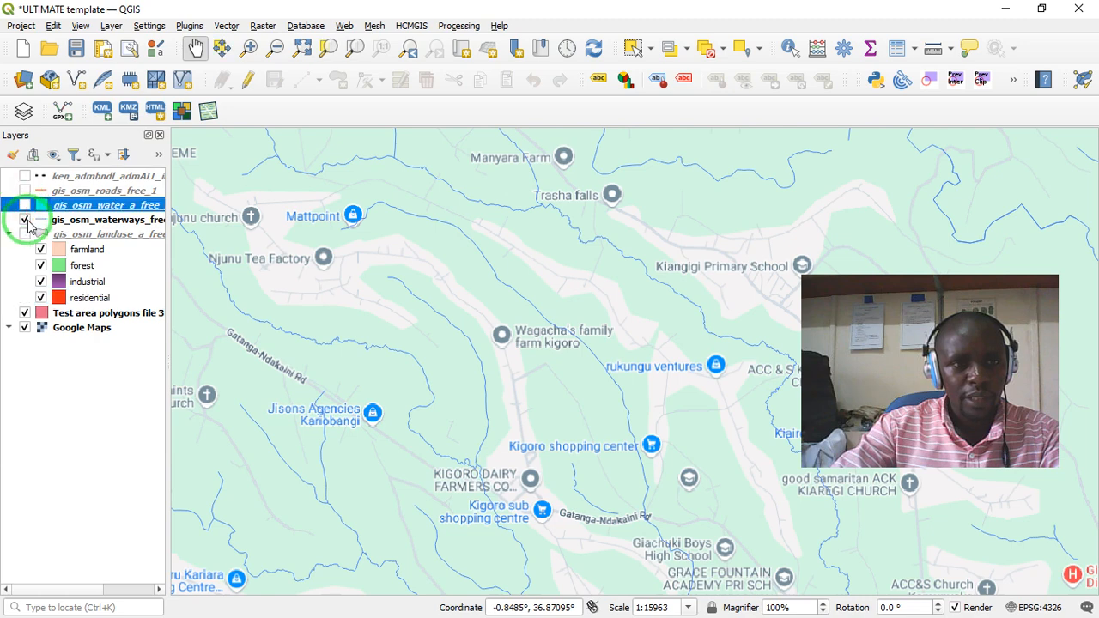
{"action": "left_click", "coordinate": [26, 220]}
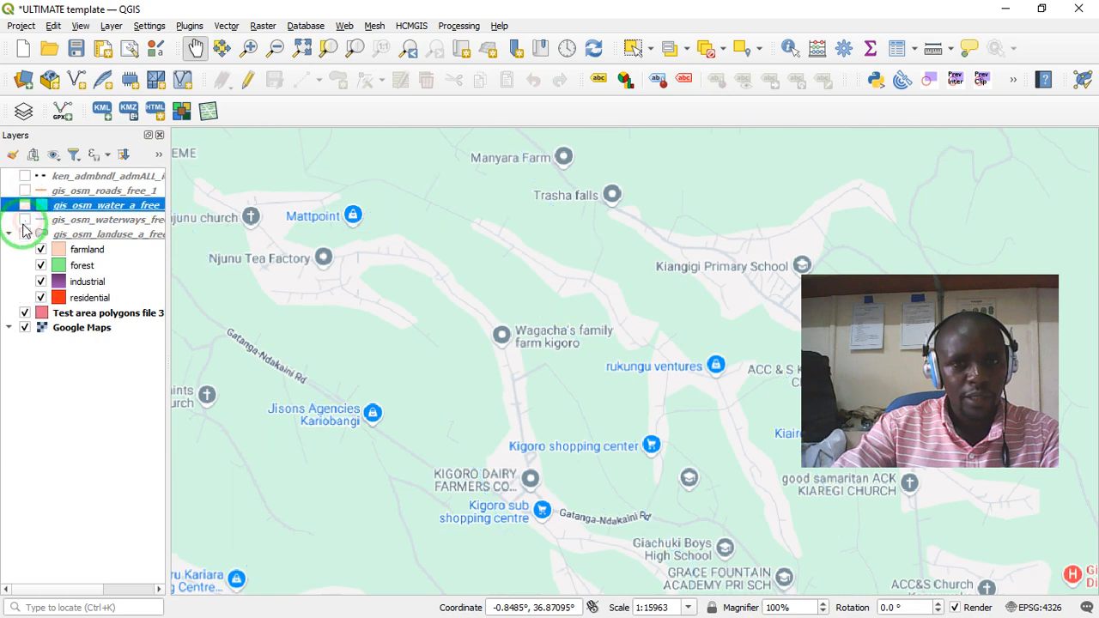
{"action": "left_click", "coordinate": [25, 328]}
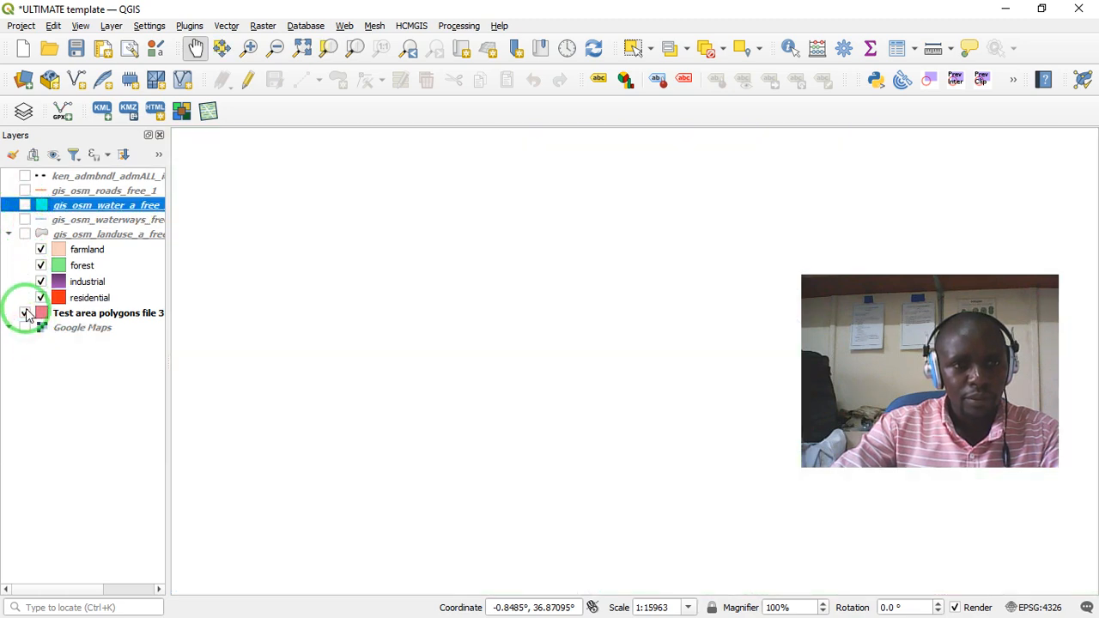
{"action": "left_click", "coordinate": [24, 315]}
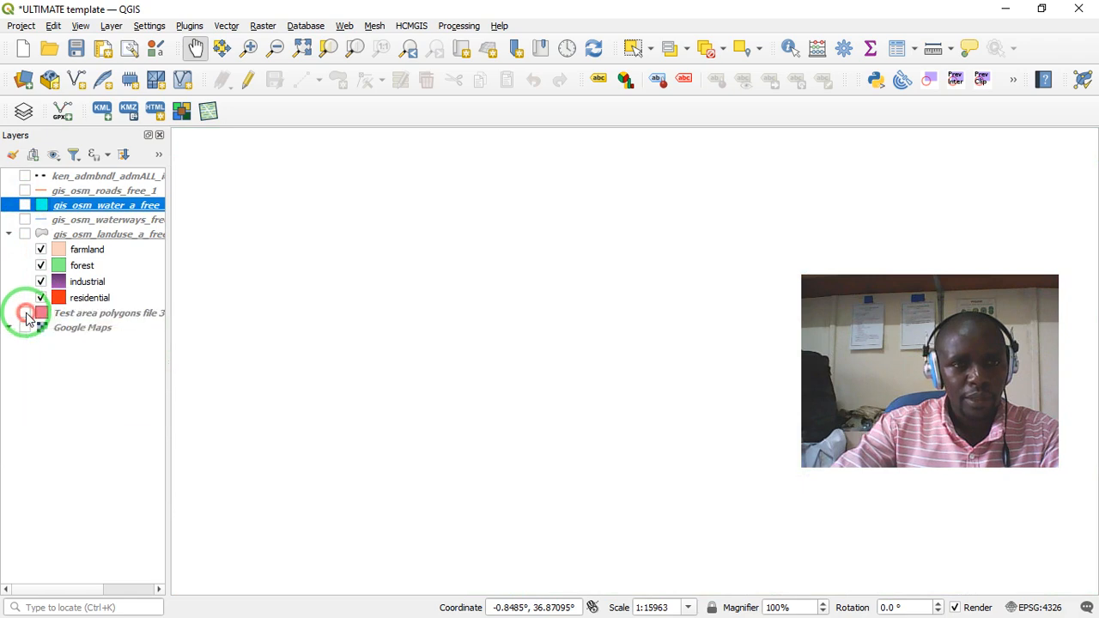
- Show only the Test area polygons layer and zoom the map to its extent
{"action": "left_click", "coordinate": [77, 315]}
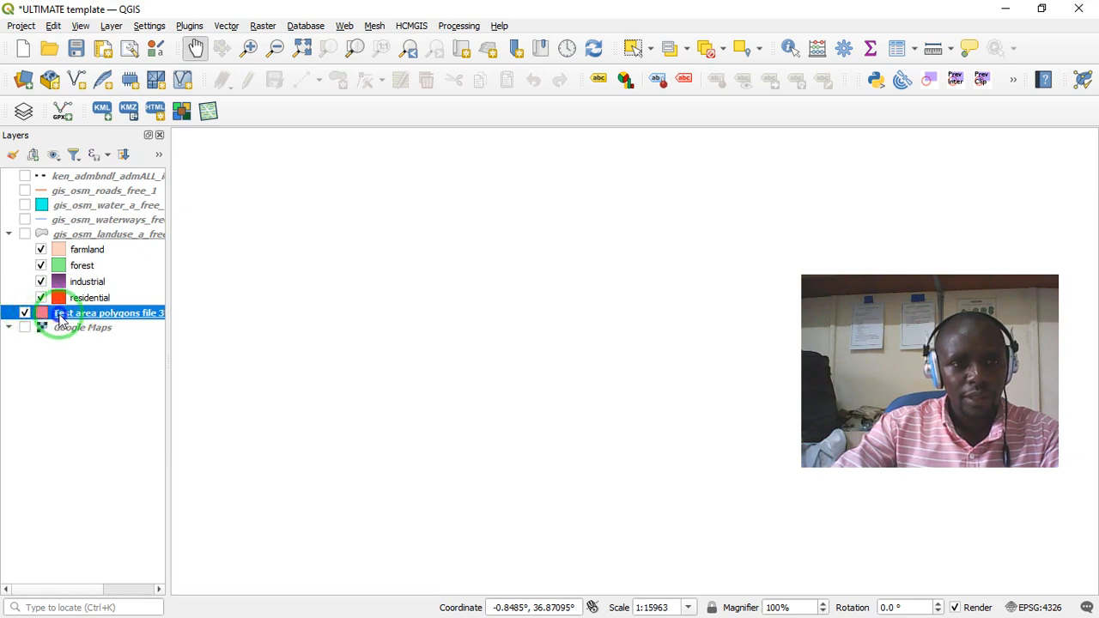
{"action": "right_click", "coordinate": [60, 317]}
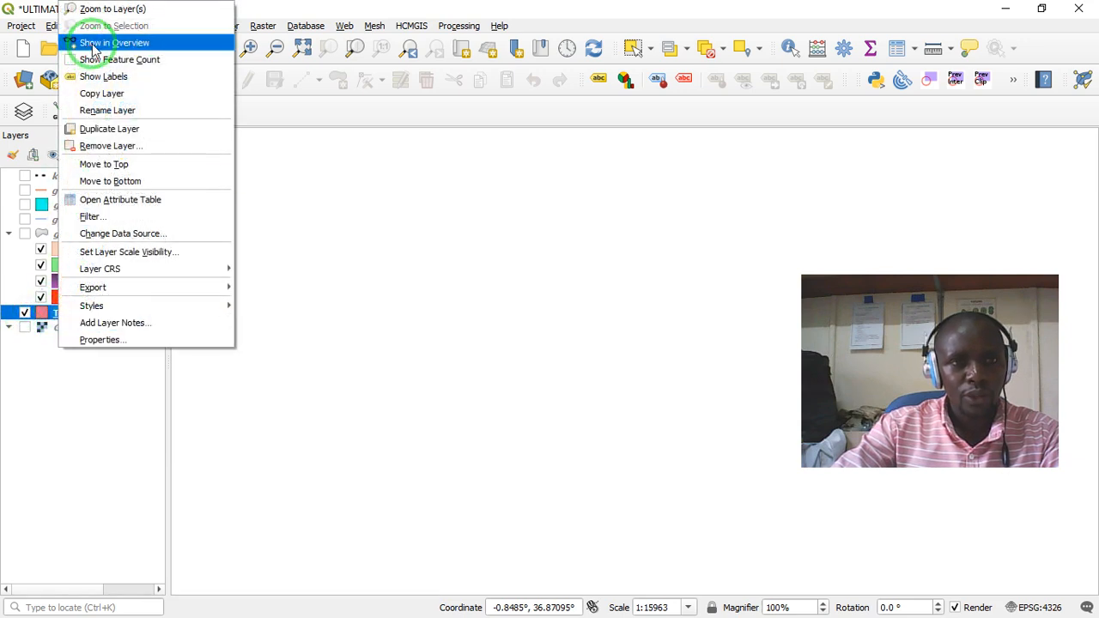
{"action": "left_click", "coordinate": [111, 8]}
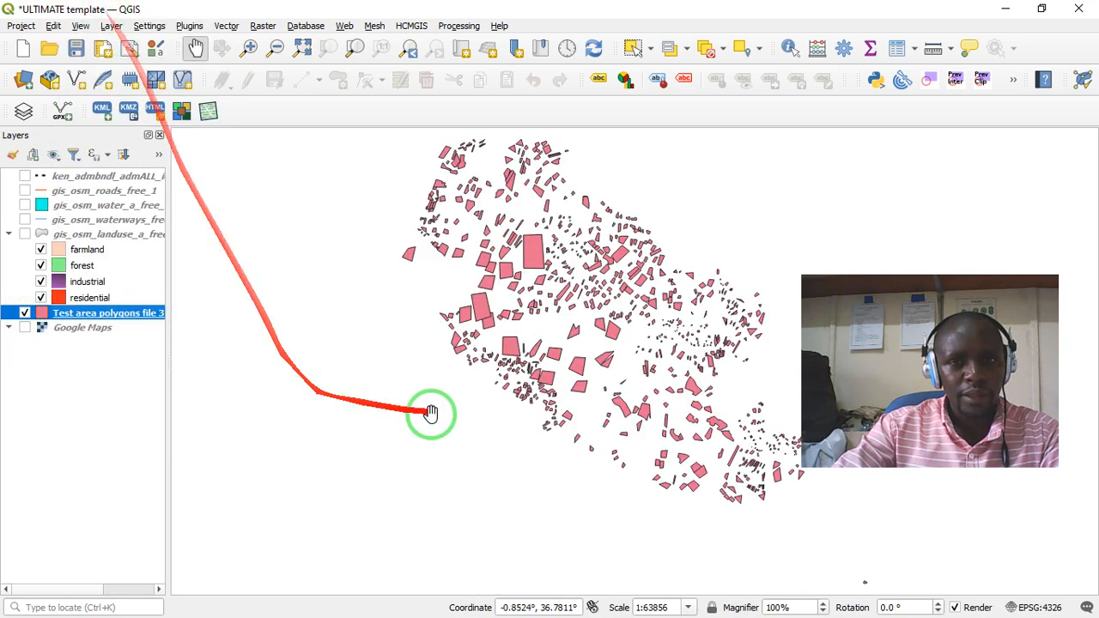
{"action": "left_click_drag", "start_coordinate": [432, 412], "coordinate": [322, 419]}
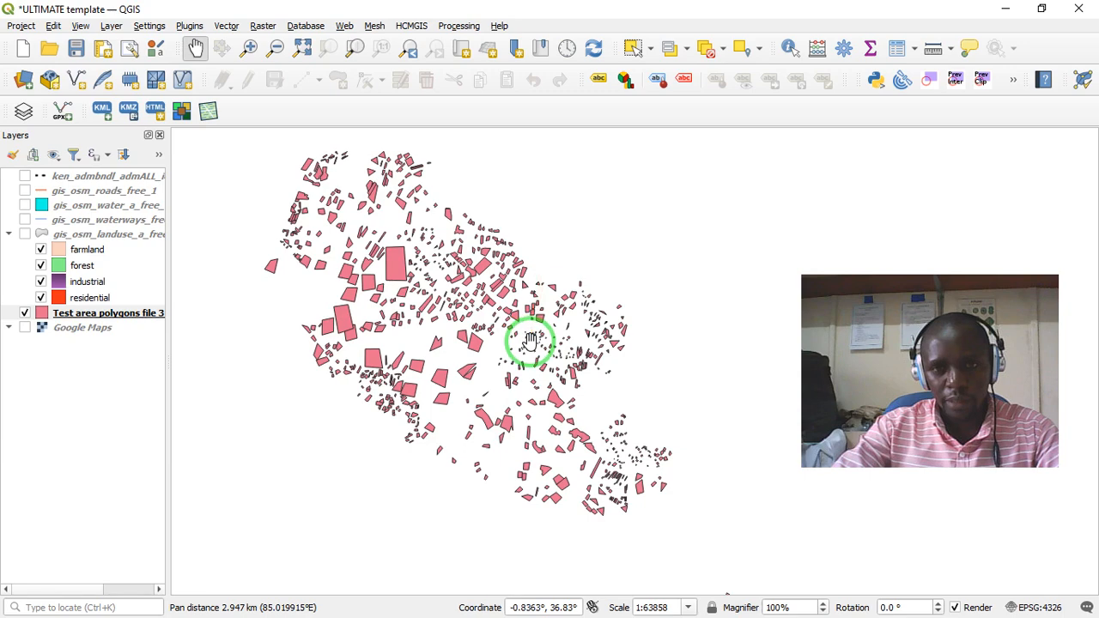
- Show the Google Maps base map, the ken_admbndl boundary lines and the gis_osm_roads_free_1 layer with the test area polygons
{"action": "left_click", "coordinate": [25, 329]}
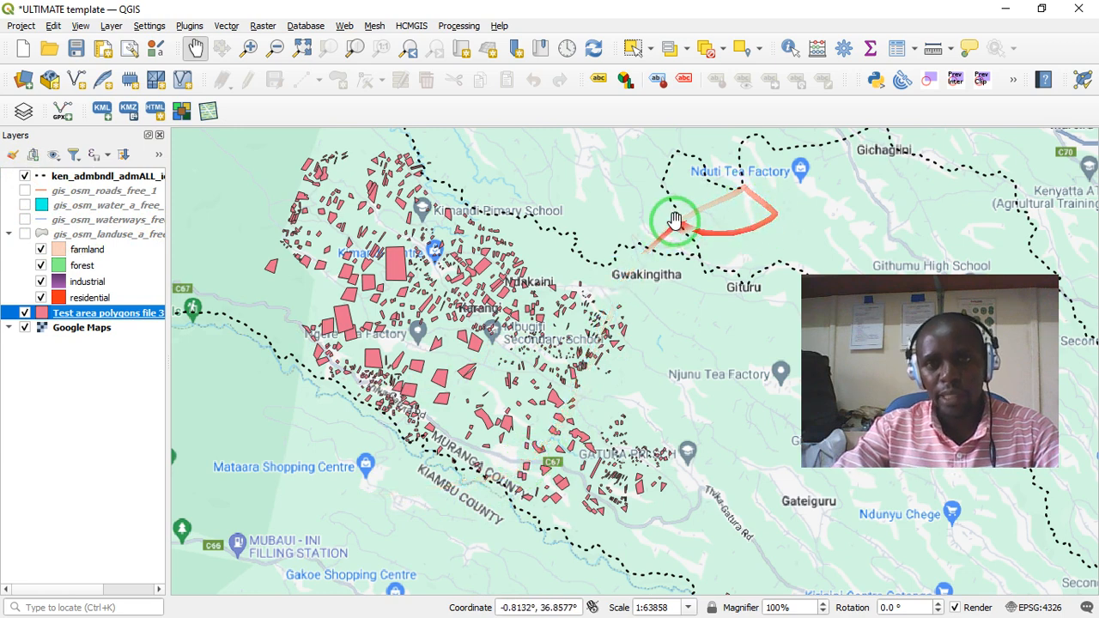
{"action": "left_click", "coordinate": [25, 191]}
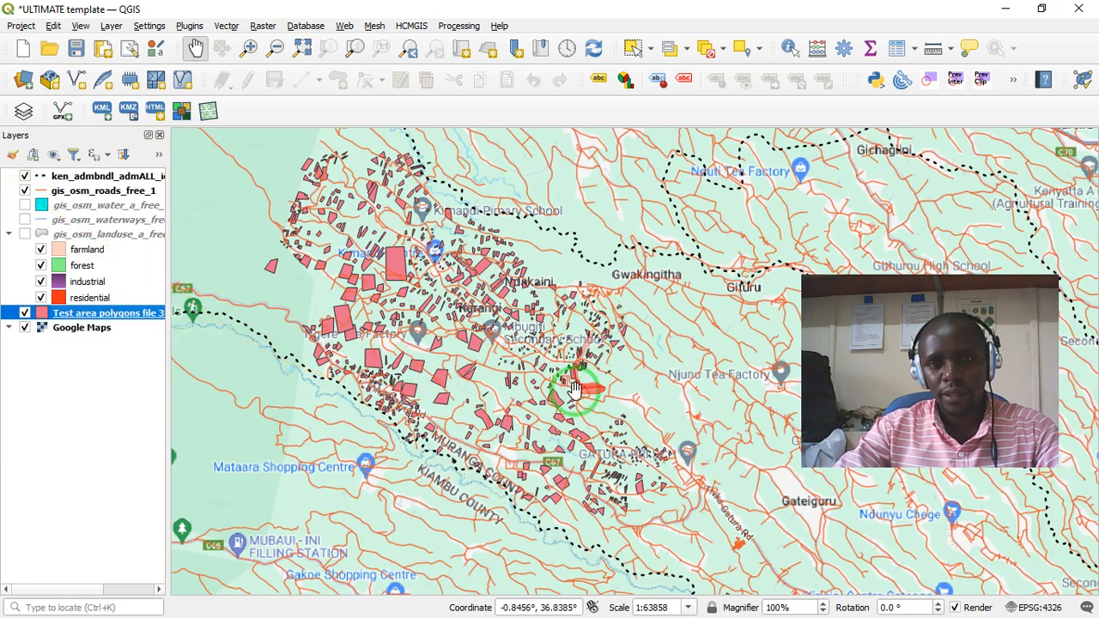
{"action": "scroll", "coordinate": [468, 371], "scroll_direction": "up", "scroll_amount": 1}
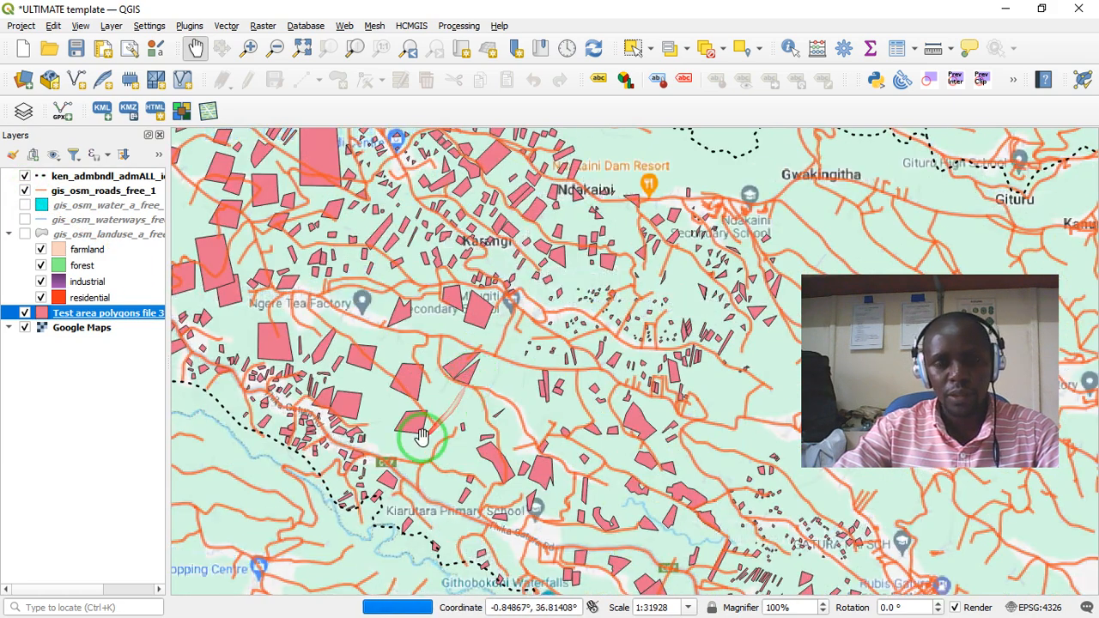
- Show the gis_osm_water_a_free layer and inspect the reservoir near Ndakaini
{"action": "left_click", "coordinate": [25, 206]}
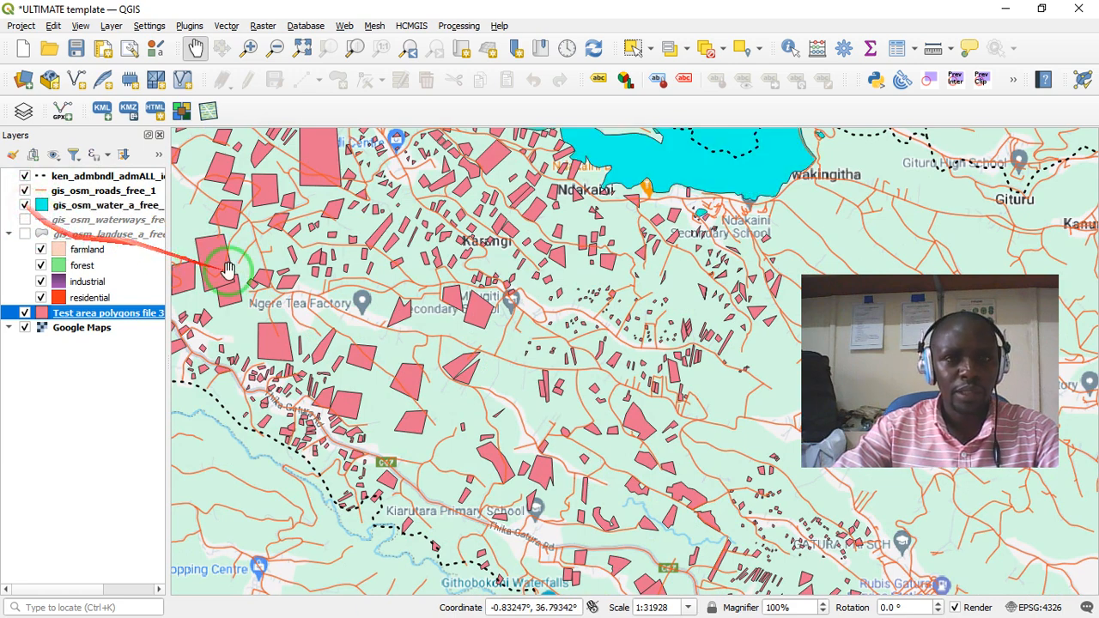
{"action": "left_click_drag", "start_coordinate": [685, 266], "coordinate": [662, 413]}
{"action": "left_click_drag", "start_coordinate": [505, 405], "coordinate": [420, 420]}
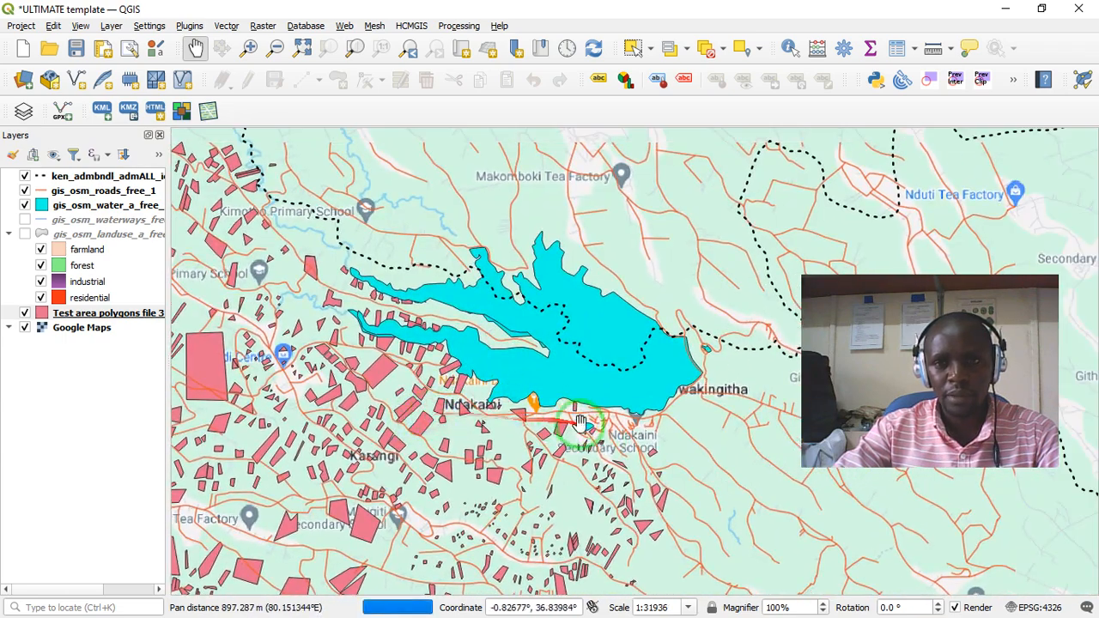
{"action": "left_click_drag", "start_coordinate": [603, 446], "coordinate": [560, 403]}
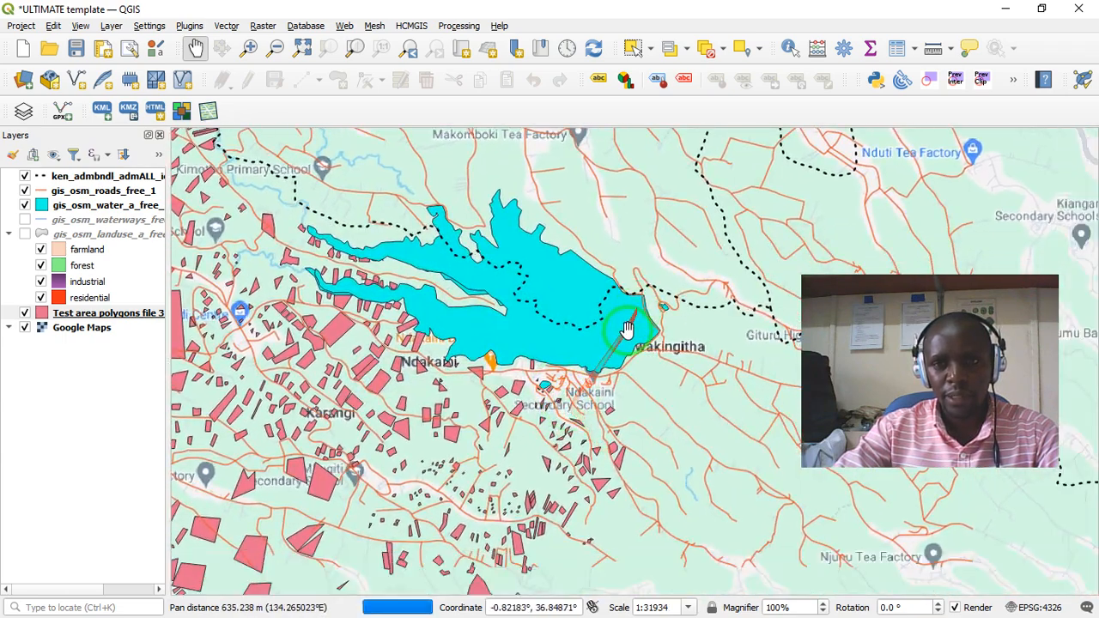
- Show the gis_osm_waterways_free and gis_osm_landuse_a_free layers over the Ndakaini and Karangi area
{"action": "left_click", "coordinate": [25, 220]}
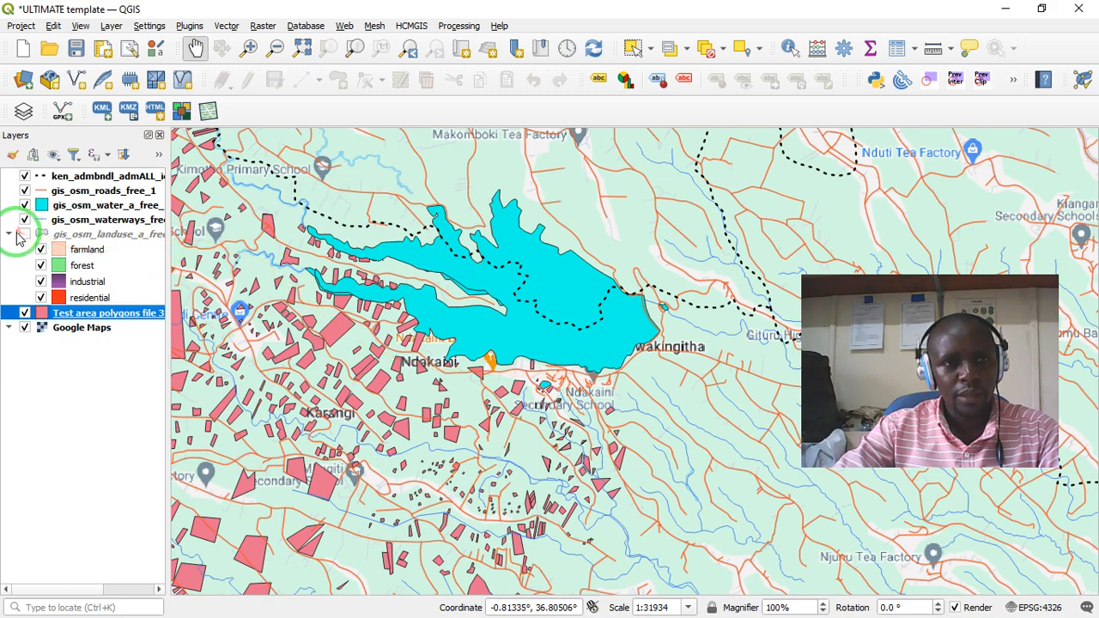
{"action": "left_click_drag", "start_coordinate": [499, 434], "coordinate": [566, 396]}
{"action": "left_click_drag", "start_coordinate": [441, 397], "coordinate": [481, 383]}
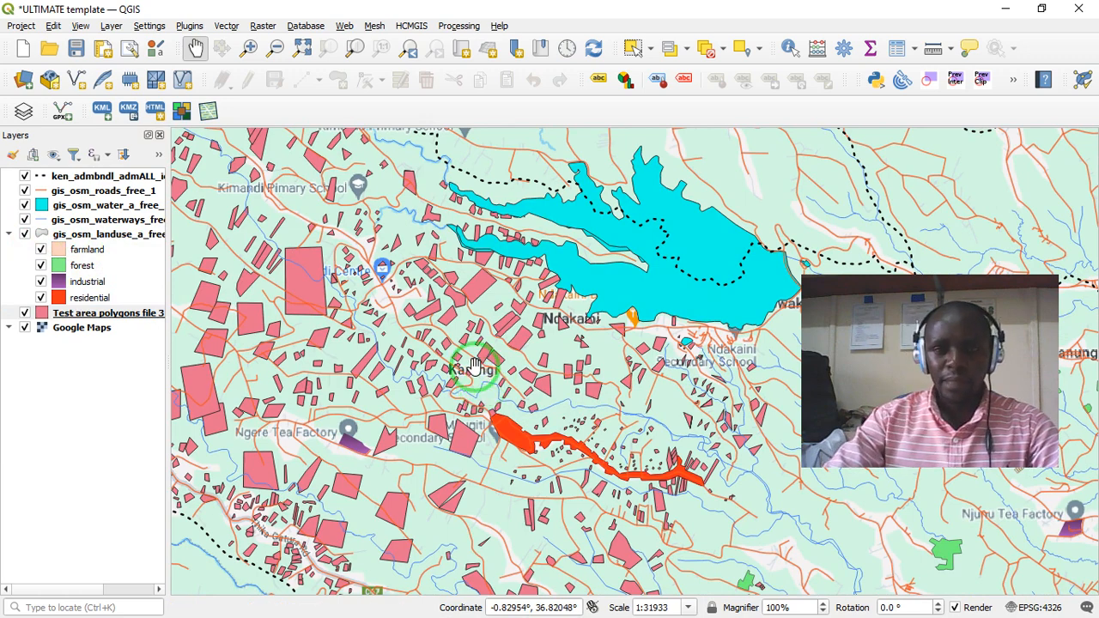
- Examine the test area polygons and overlaid layers around Karangi at closer and wider map scales
{"action": "left_click_drag", "start_coordinate": [470, 369], "coordinate": [422, 368]}
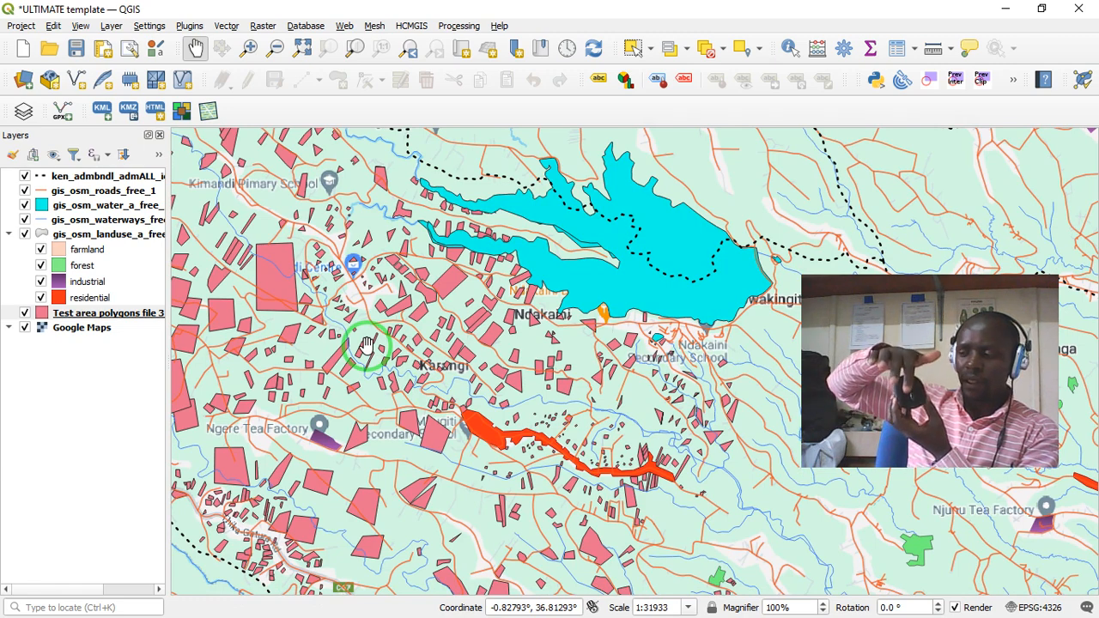
{"action": "scroll", "coordinate": [367, 344], "scroll_direction": "up", "scroll_amount": 1}
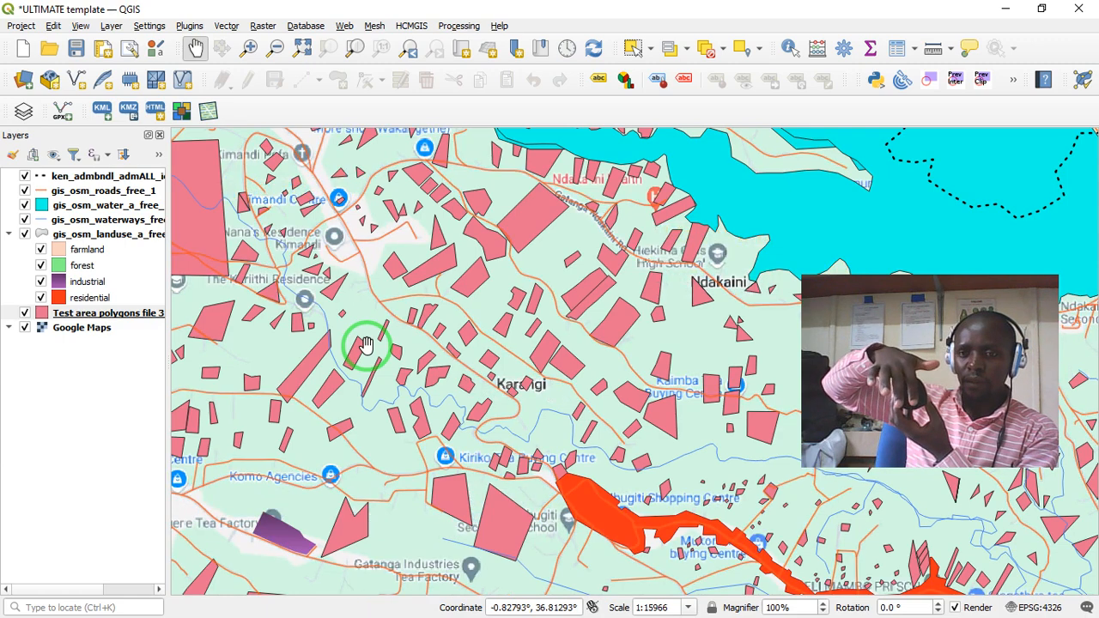
{"action": "scroll", "coordinate": [367, 344], "scroll_direction": "down", "scroll_amount": 1}
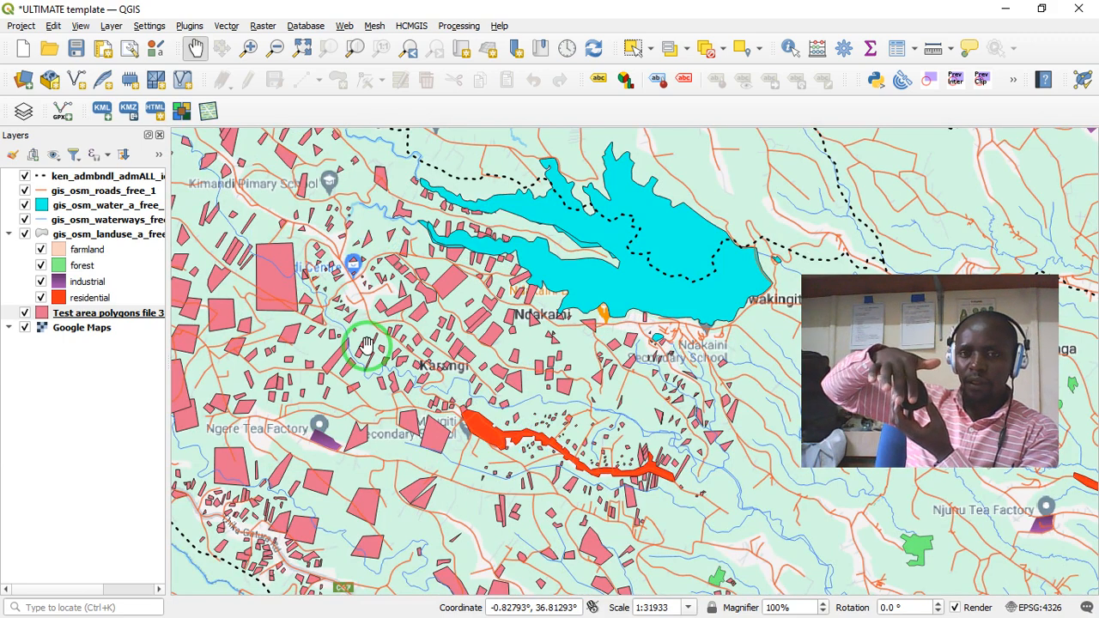
{"action": "scroll", "coordinate": [366, 344], "scroll_direction": "up", "scroll_amount": 3}
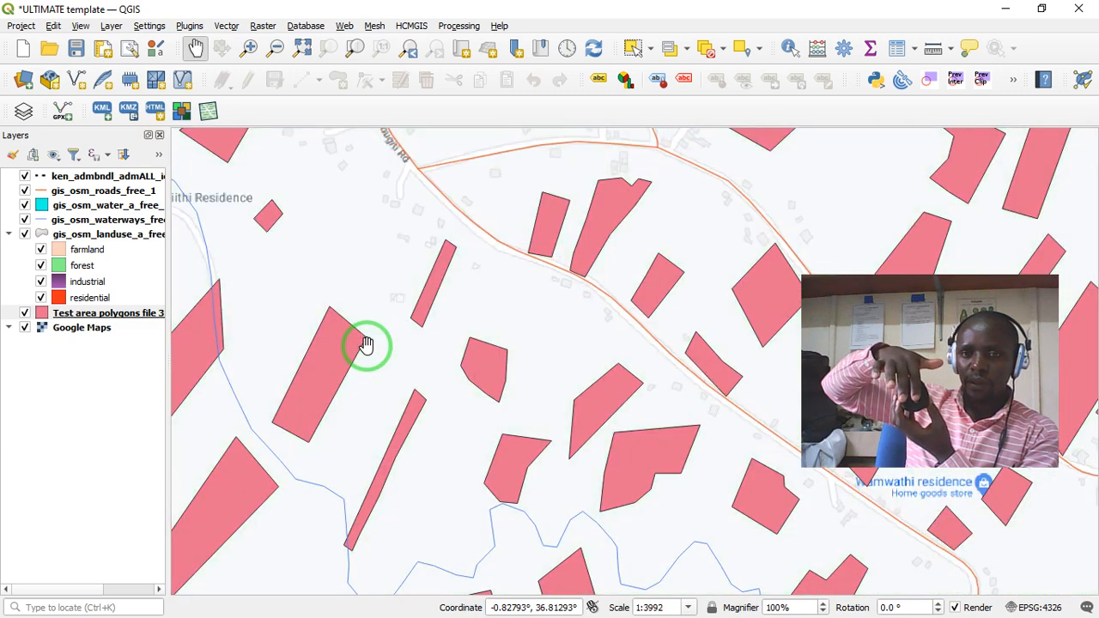
{"action": "scroll", "coordinate": [367, 343], "scroll_direction": "down", "scroll_amount": 1}
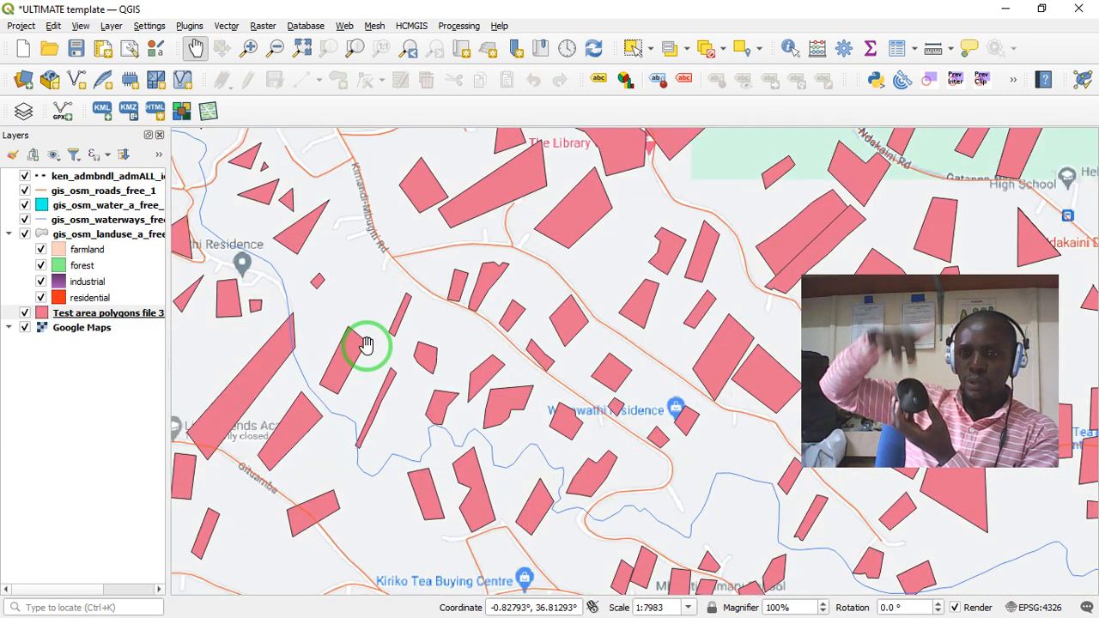
- Compare the test area polygons, roads and waterways from Karangi to Kimandi and Ndakaini at several zoom levels
{"action": "scroll", "coordinate": [366, 344], "scroll_direction": "down", "scroll_amount": 1}
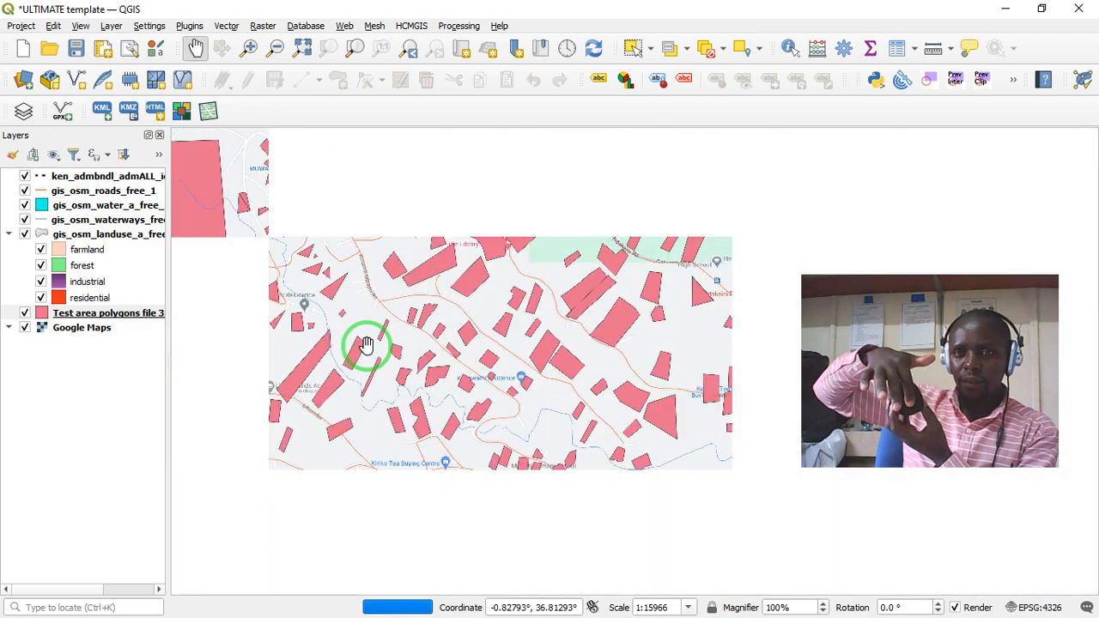
{"action": "scroll", "coordinate": [367, 344], "scroll_direction": "up", "scroll_amount": 1}
{"action": "scroll", "coordinate": [367, 344], "scroll_direction": "up", "scroll_amount": 1}
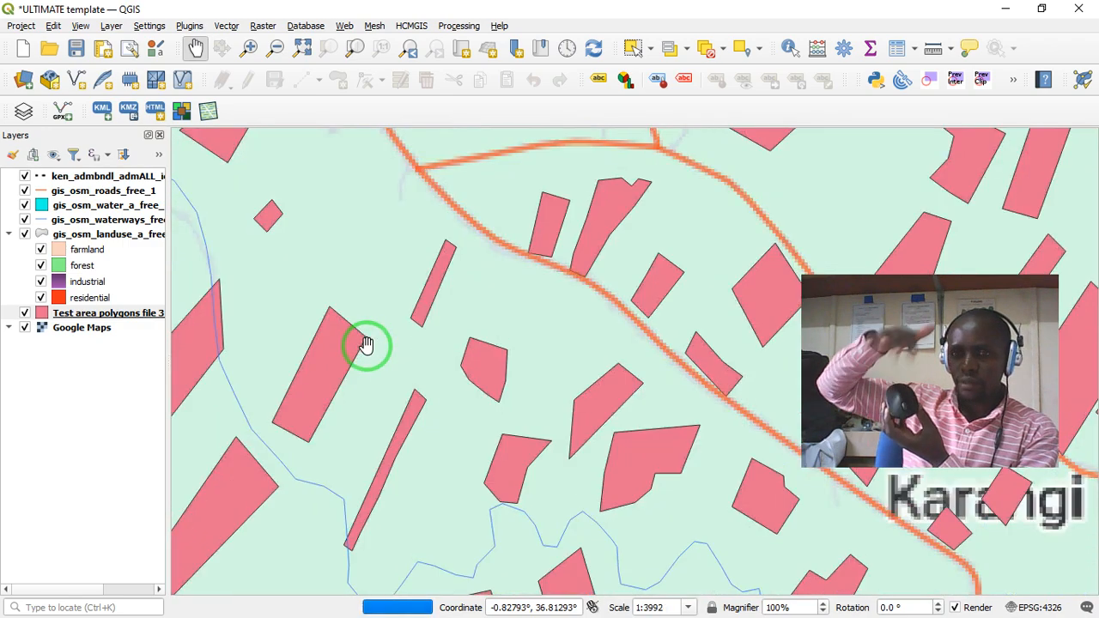
{"action": "scroll", "coordinate": [367, 344], "scroll_direction": "down", "scroll_amount": 1}
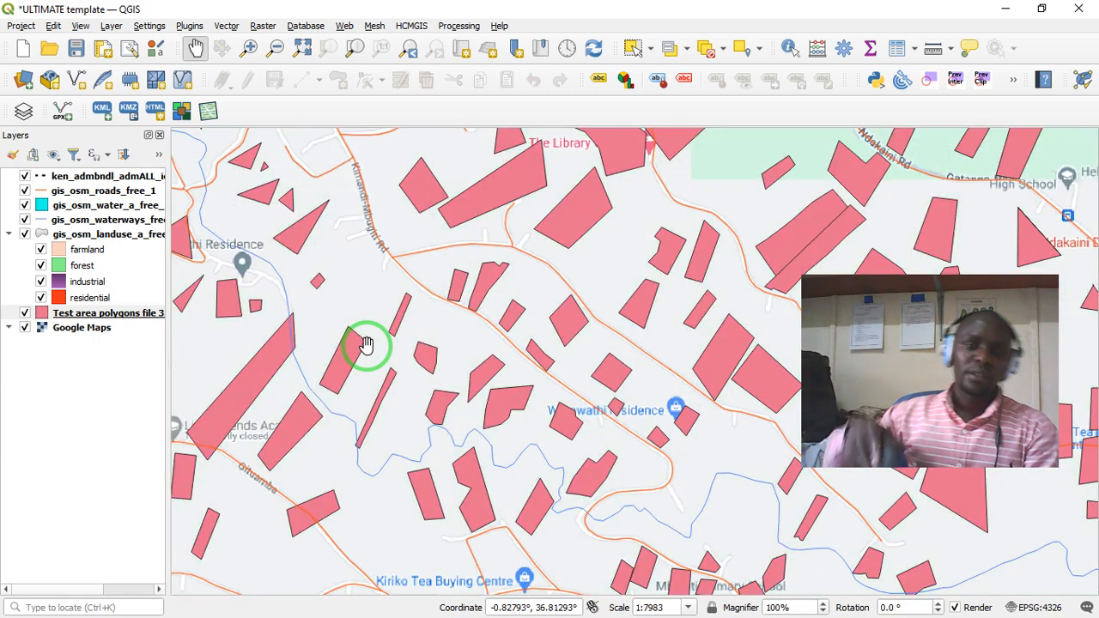
{"action": "left_click_drag", "start_coordinate": [363, 258], "coordinate": [389, 427]}
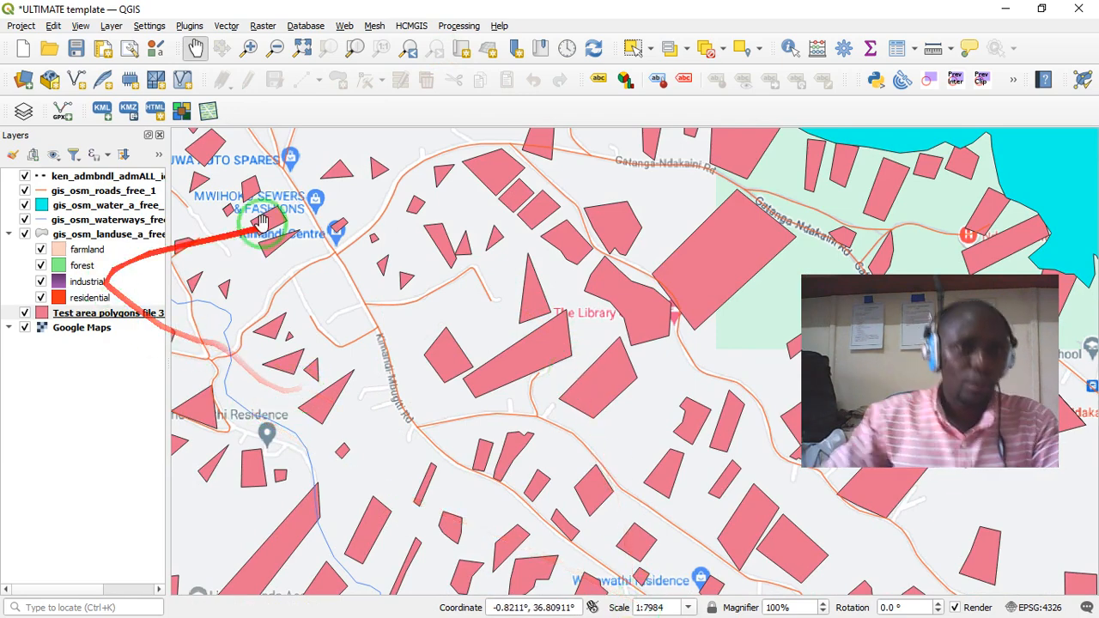
{"action": "left_click_drag", "start_coordinate": [373, 270], "coordinate": [459, 324]}
{"action": "scroll", "coordinate": [458, 321], "scroll_direction": "down", "scroll_amount": 1}
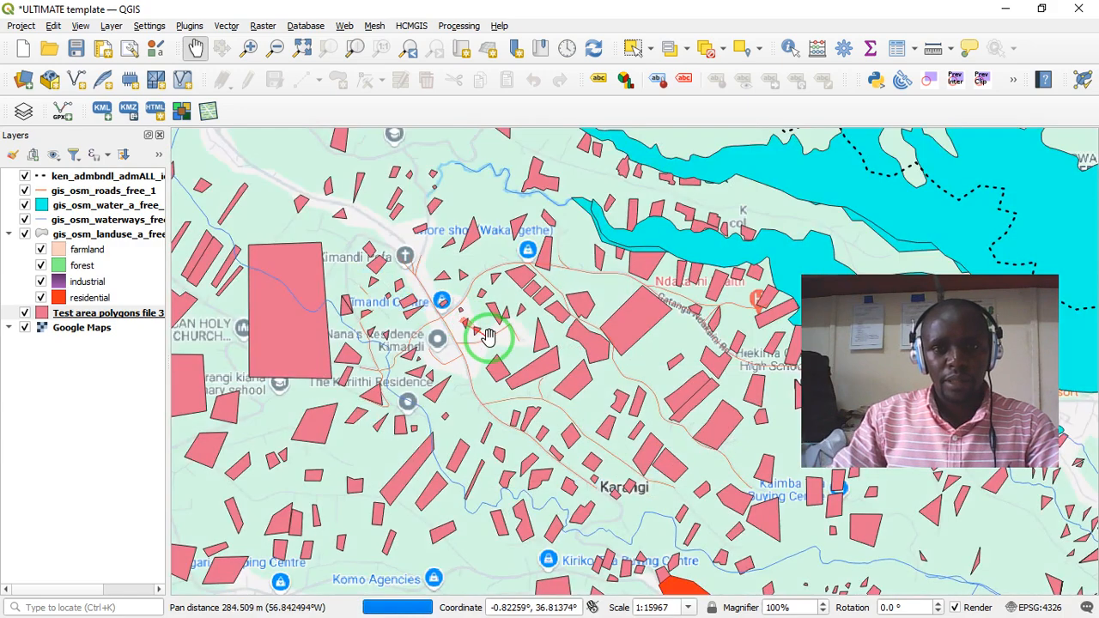
{"action": "left_click_drag", "start_coordinate": [559, 316], "coordinate": [454, 382]}
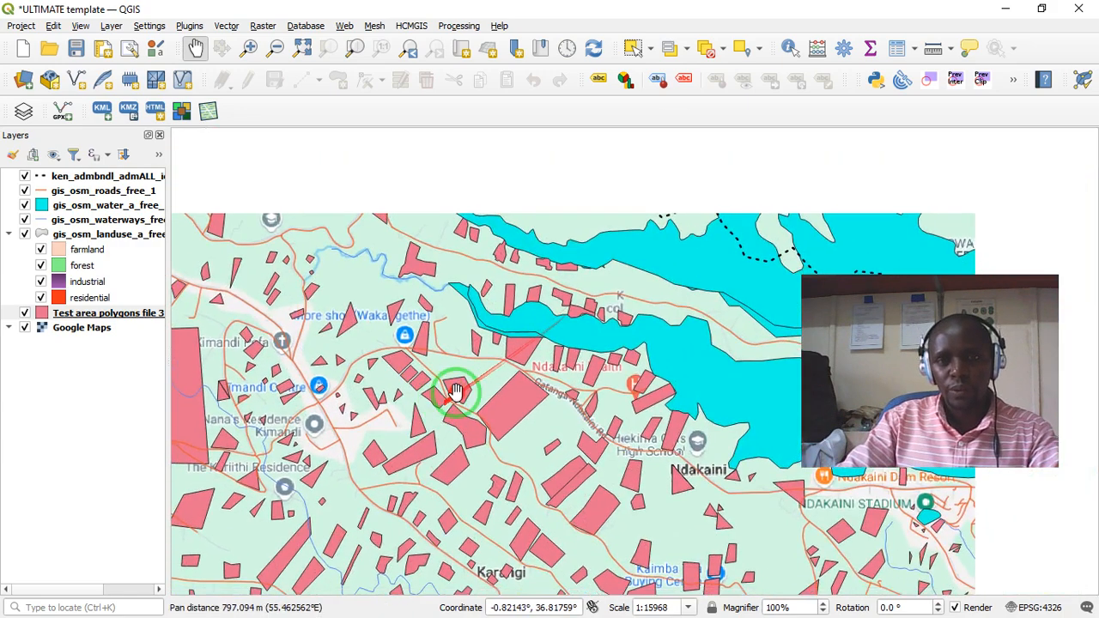
- Examine the whole spread of test area polygons between the forest, the Ndakaini reservoir and the Murang'a–Kiambu county boundary
{"action": "scroll", "coordinate": [534, 356], "scroll_direction": "down", "scroll_amount": 1}
{"action": "scroll", "coordinate": [534, 356], "scroll_direction": "down", "scroll_amount": 1}
{"action": "left_click_drag", "start_coordinate": [584, 391], "coordinate": [545, 314]}
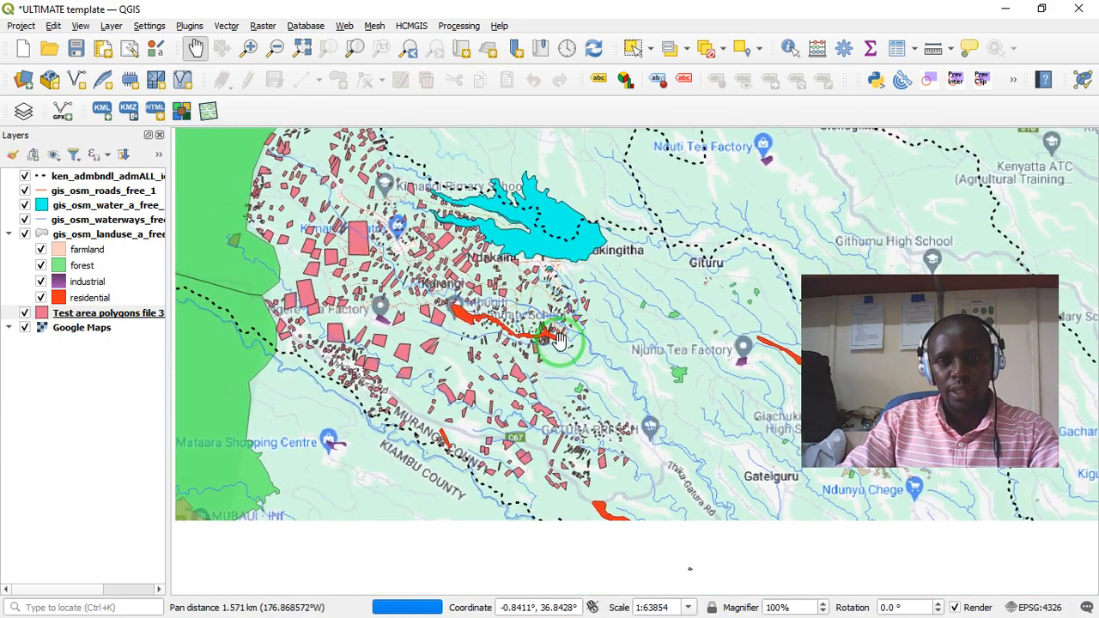
{"action": "scroll", "coordinate": [521, 343], "scroll_direction": "up", "scroll_amount": 1}
{"action": "left_click_drag", "start_coordinate": [498, 347], "coordinate": [598, 347]}
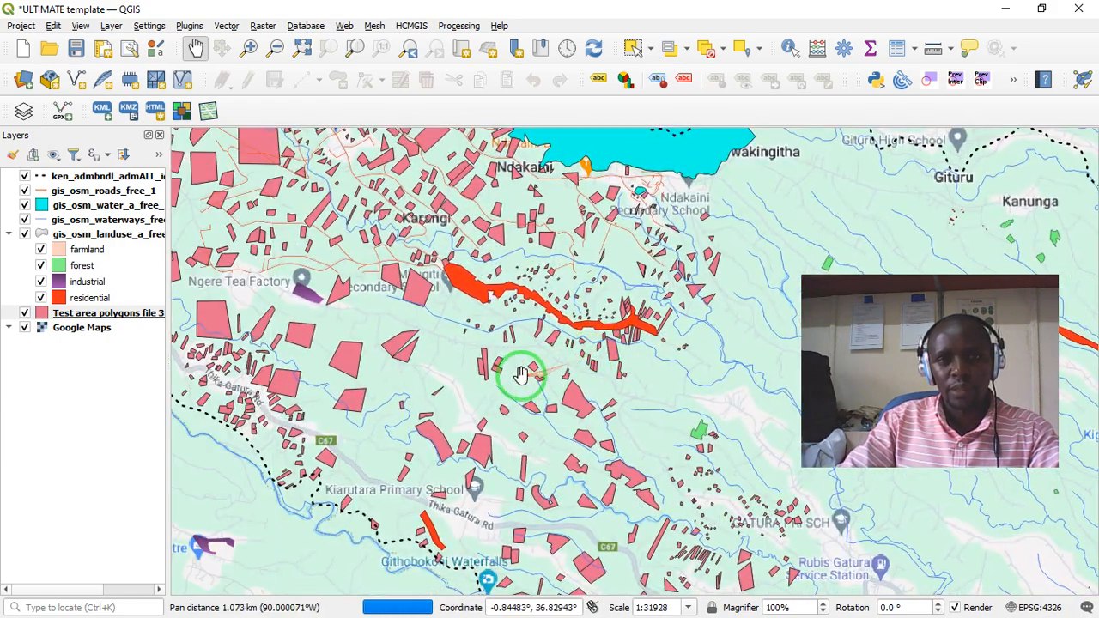
{"action": "left_click_drag", "start_coordinate": [522, 376], "coordinate": [528, 341]}
{"action": "scroll", "coordinate": [528, 341], "scroll_direction": "down", "scroll_amount": 1}
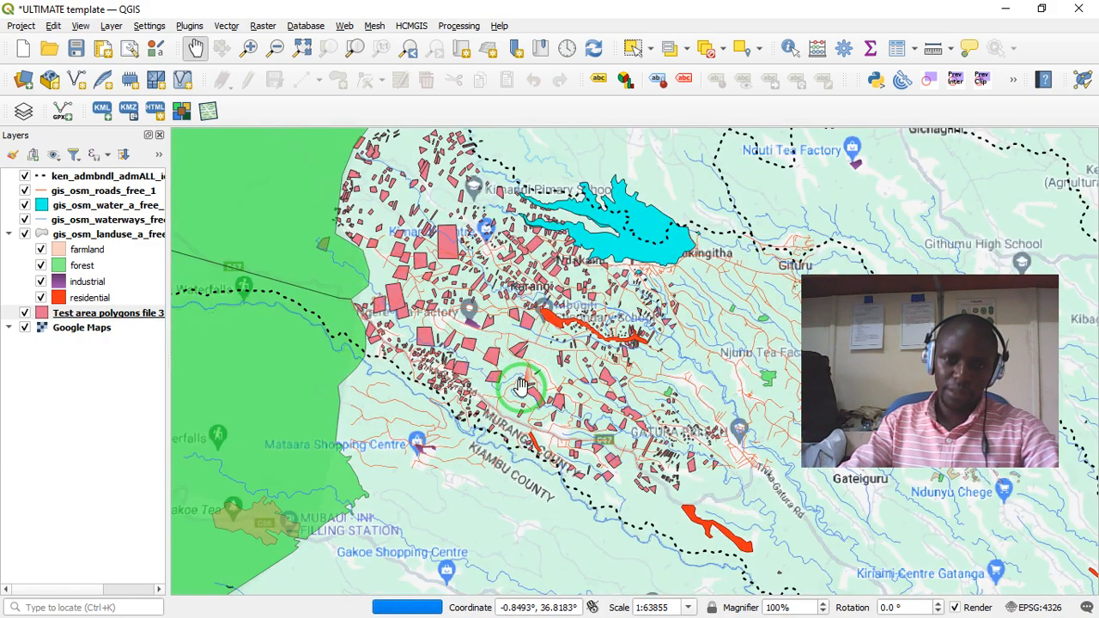
{"action": "left_click_drag", "start_coordinate": [522, 387], "coordinate": [381, 381]}
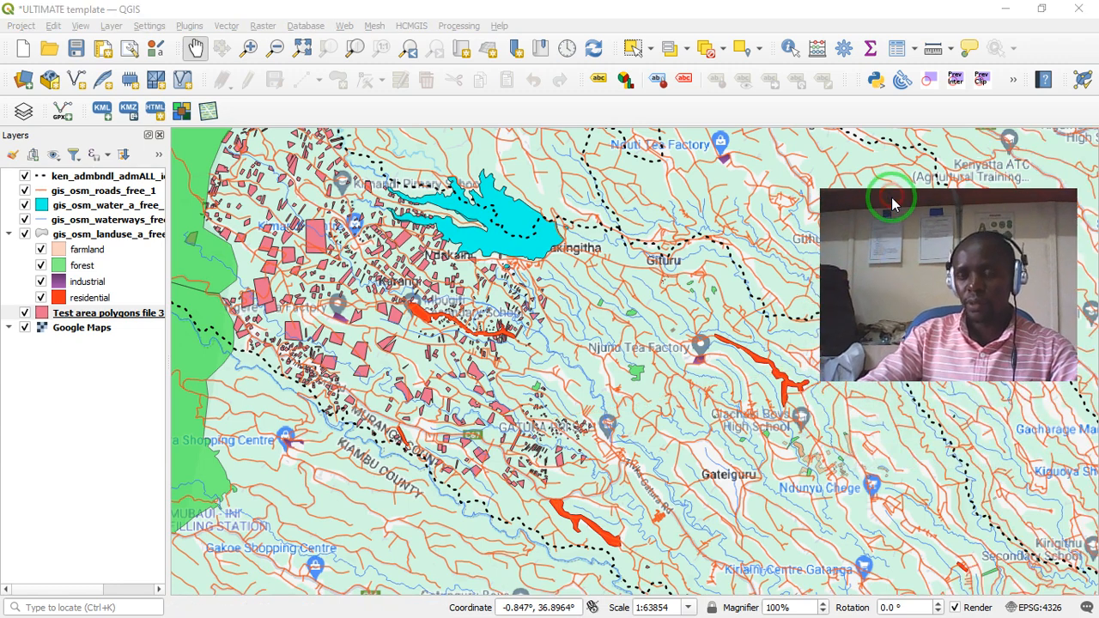
{"action": "left_click_drag", "start_coordinate": [893, 203], "coordinate": [789, 225]}
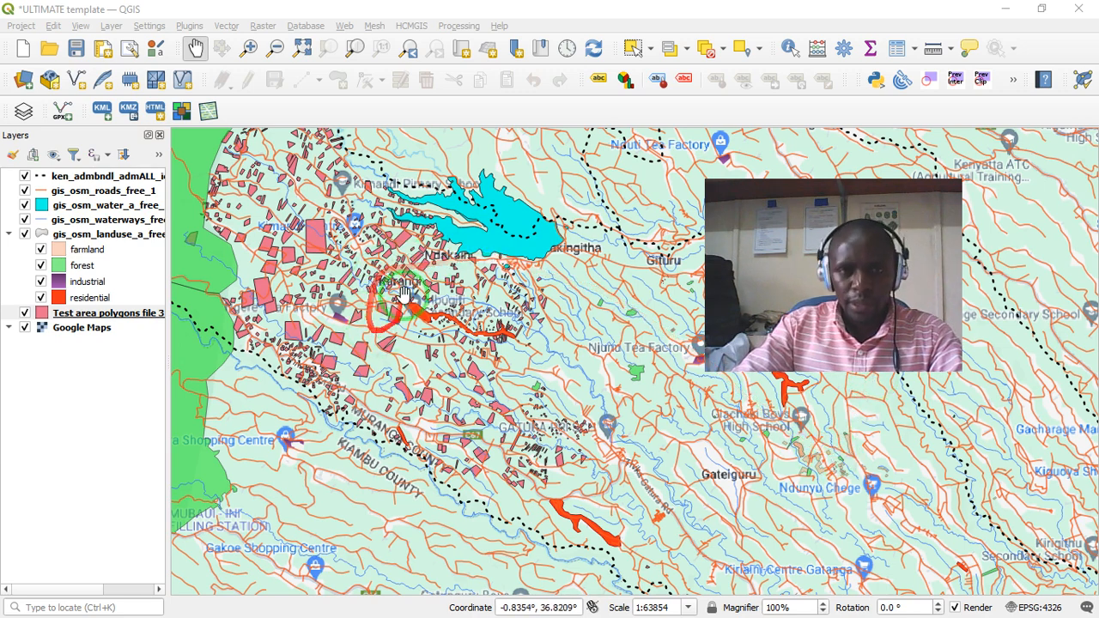
{"action": "left_click_drag", "start_coordinate": [371, 207], "coordinate": [421, 243]}
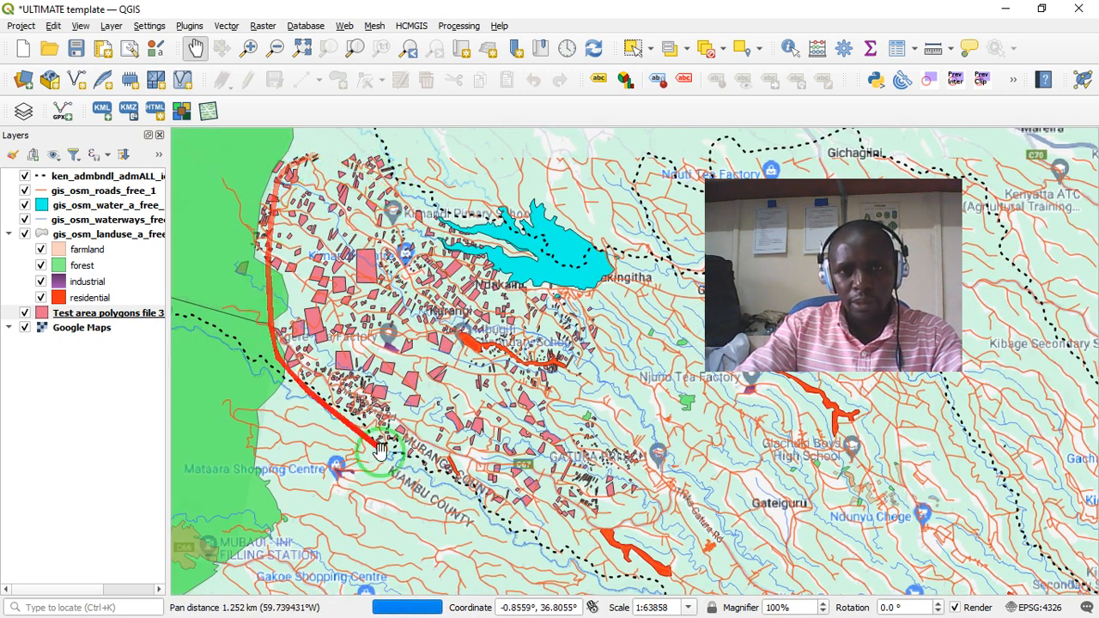
{"action": "left_click_drag", "start_coordinate": [556, 331], "coordinate": [562, 355]}
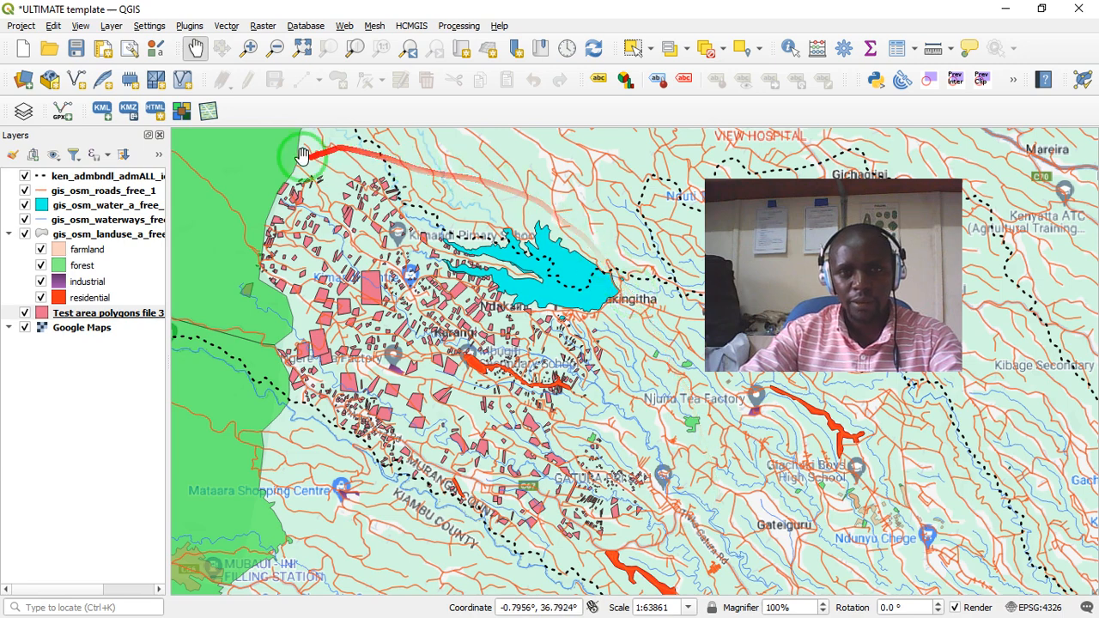
- Rotate the map canvas to -15° and recentre it on the test area polygons
{"action": "left_click", "coordinate": [942, 605]}
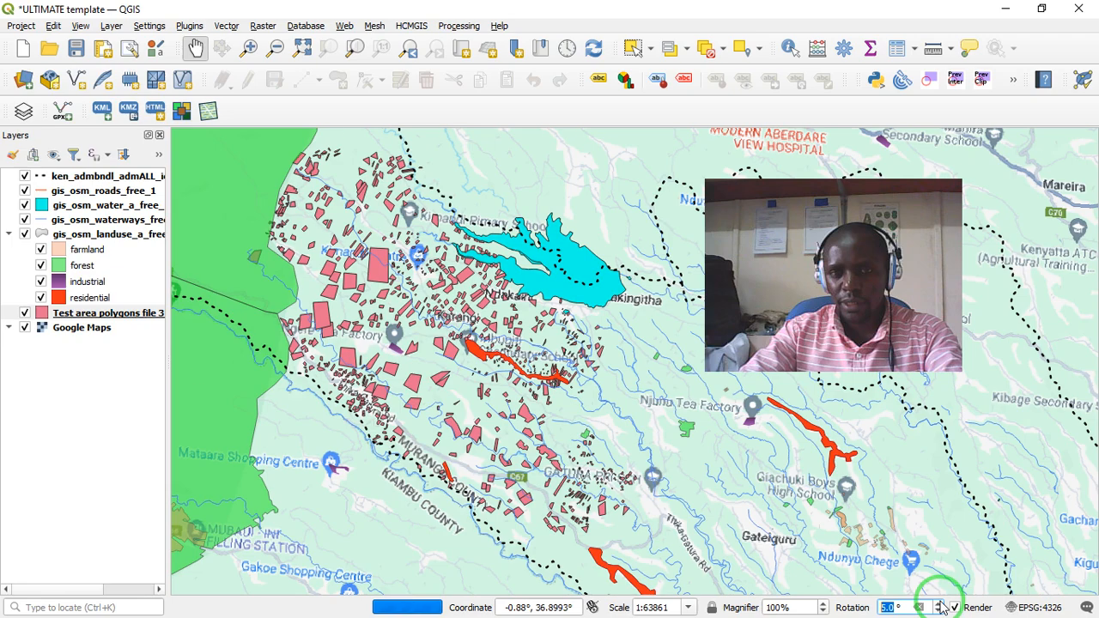
{"action": "left_click", "coordinate": [942, 605]}
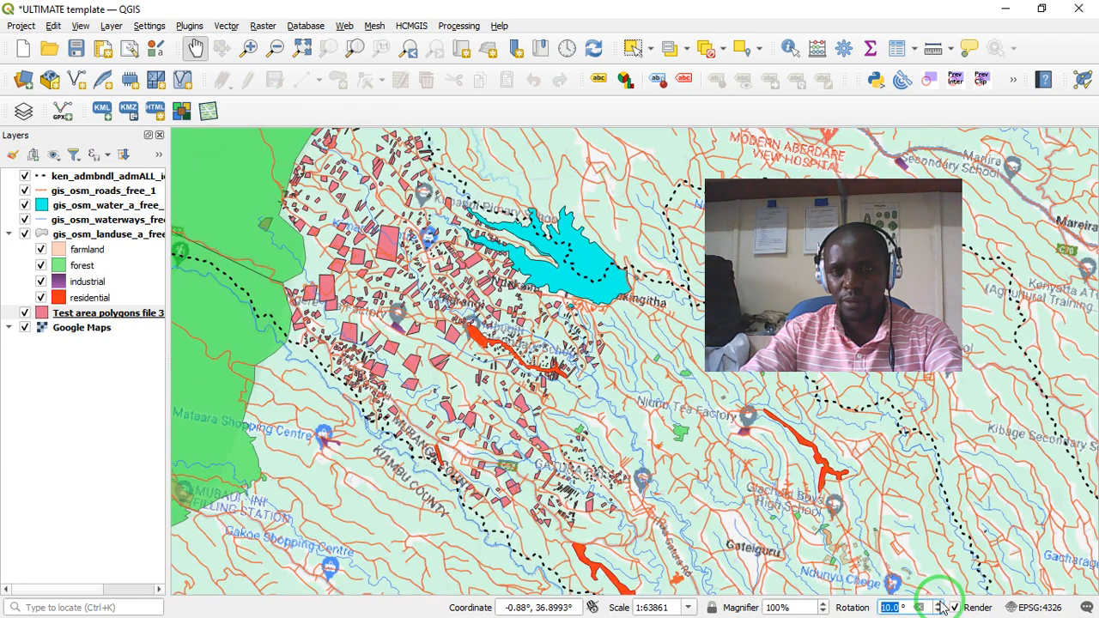
{"action": "left_click", "coordinate": [939, 612]}
{"action": "left_click", "coordinate": [938, 612]}
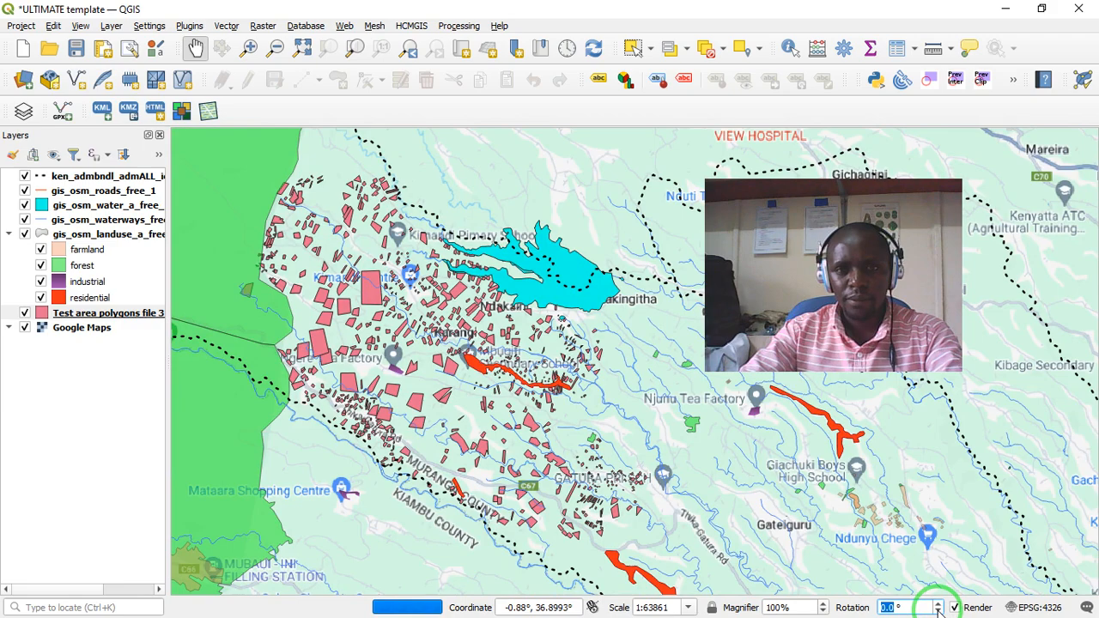
{"action": "left_click", "coordinate": [939, 612]}
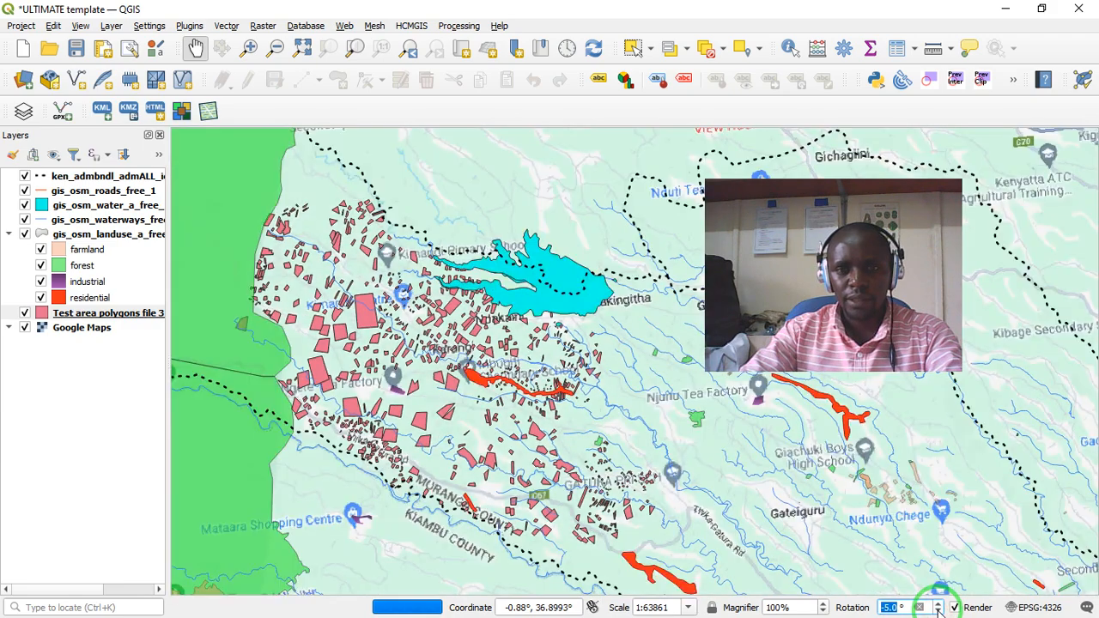
{"action": "left_click_drag", "start_coordinate": [854, 546], "coordinate": [839, 509]}
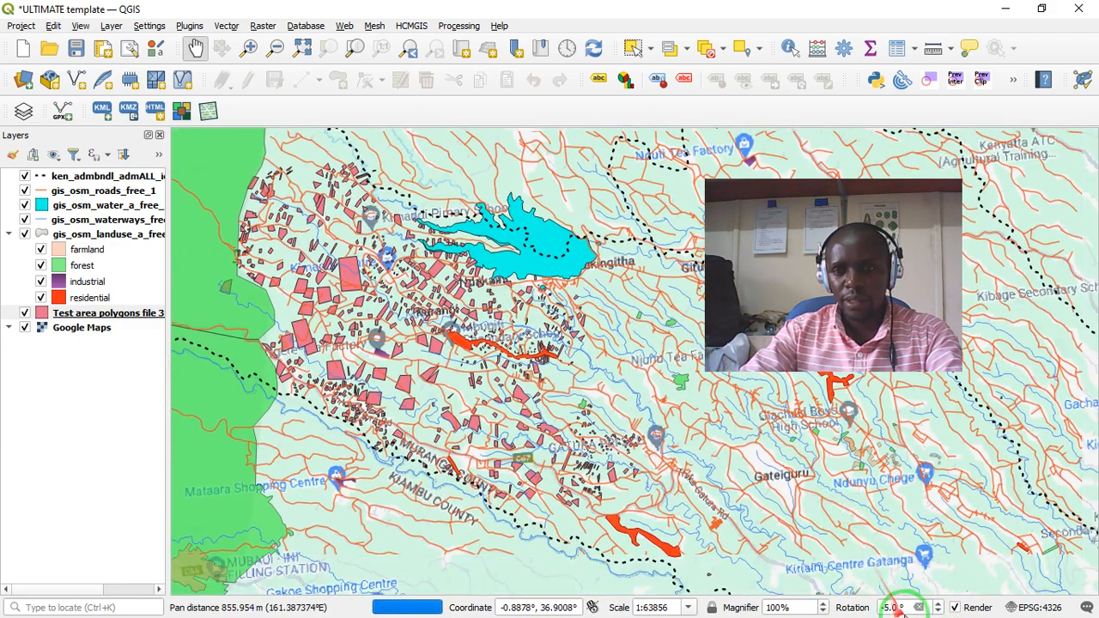
{"action": "left_click", "coordinate": [939, 612]}
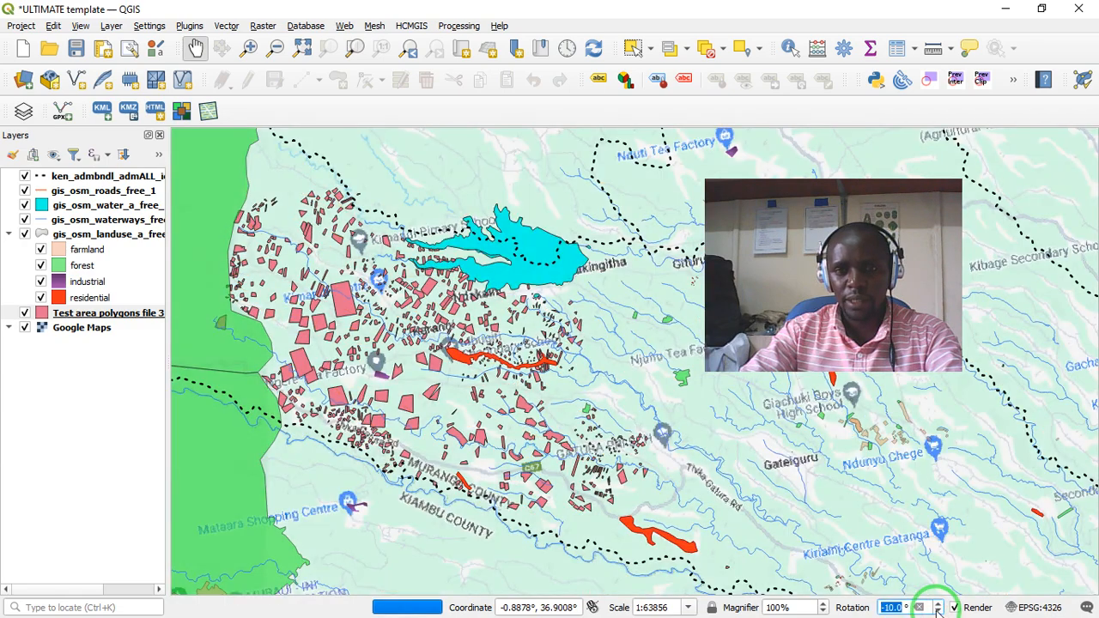
{"action": "left_click", "coordinate": [939, 612]}
{"action": "left_click_drag", "start_coordinate": [743, 508], "coordinate": [751, 487]}
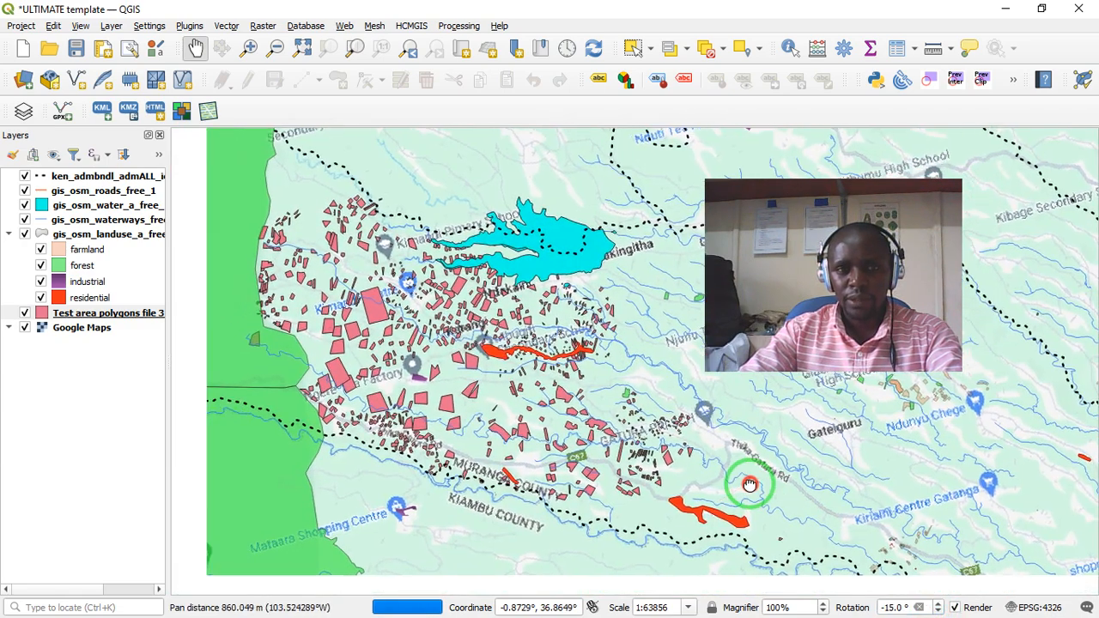
- Zoom the rotated map to a scale of about 1:31930 around Karangi and narrow the layer list to enlarge the canvas
{"action": "scroll", "coordinate": [478, 388], "scroll_direction": "up", "scroll_amount": 1}
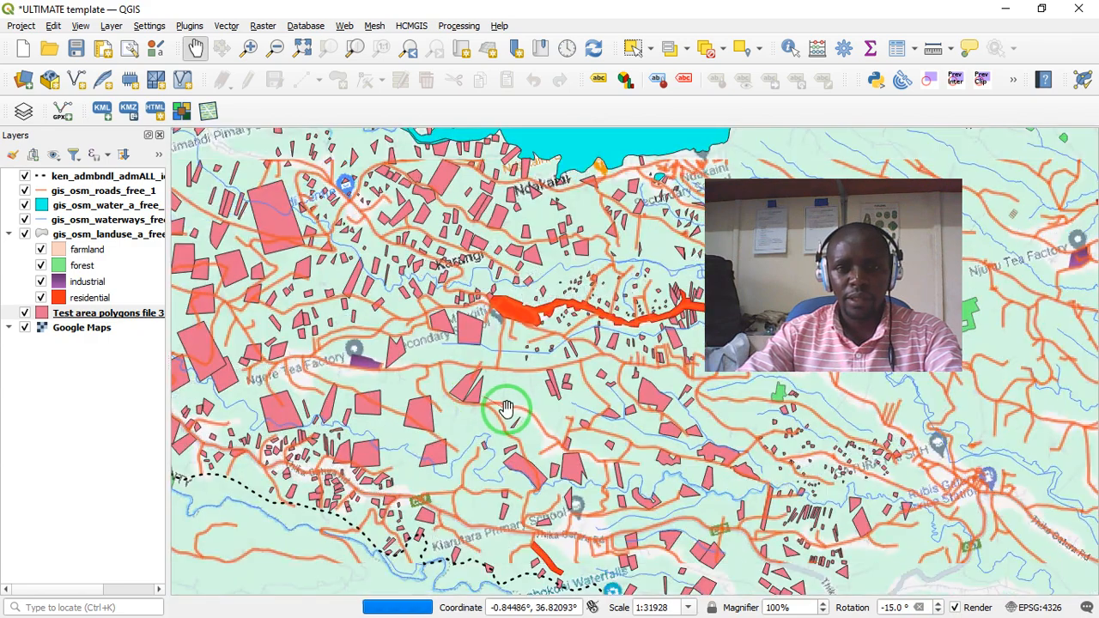
{"action": "left_click_drag", "start_coordinate": [509, 421], "coordinate": [533, 397]}
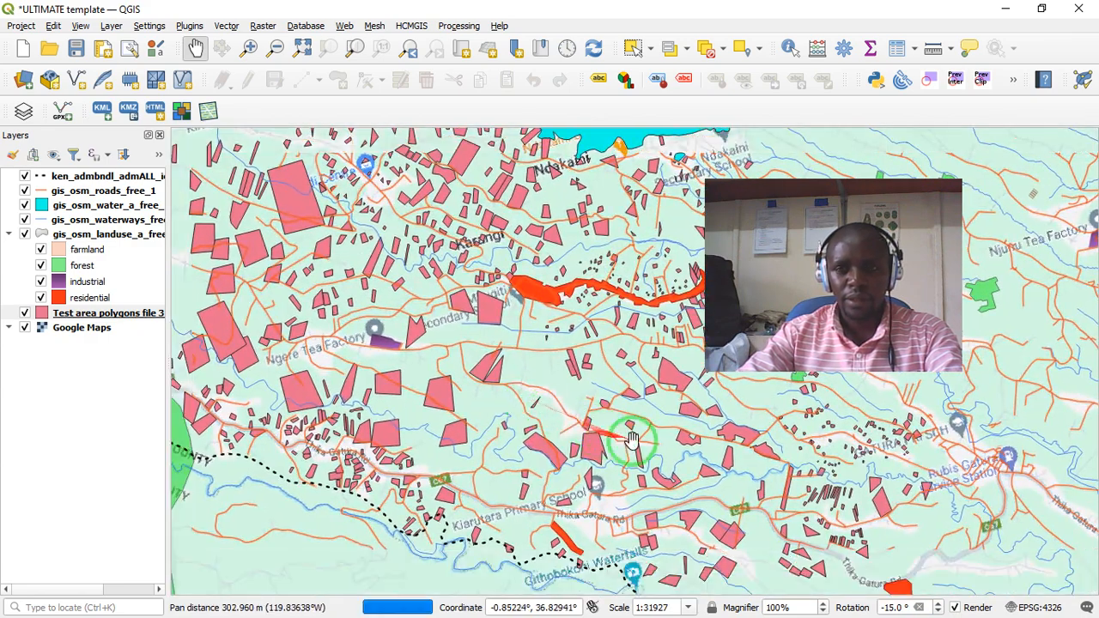
{"action": "left_click_drag", "start_coordinate": [671, 440], "coordinate": [729, 455]}
{"action": "left_click_drag", "start_coordinate": [582, 404], "coordinate": [640, 450]}
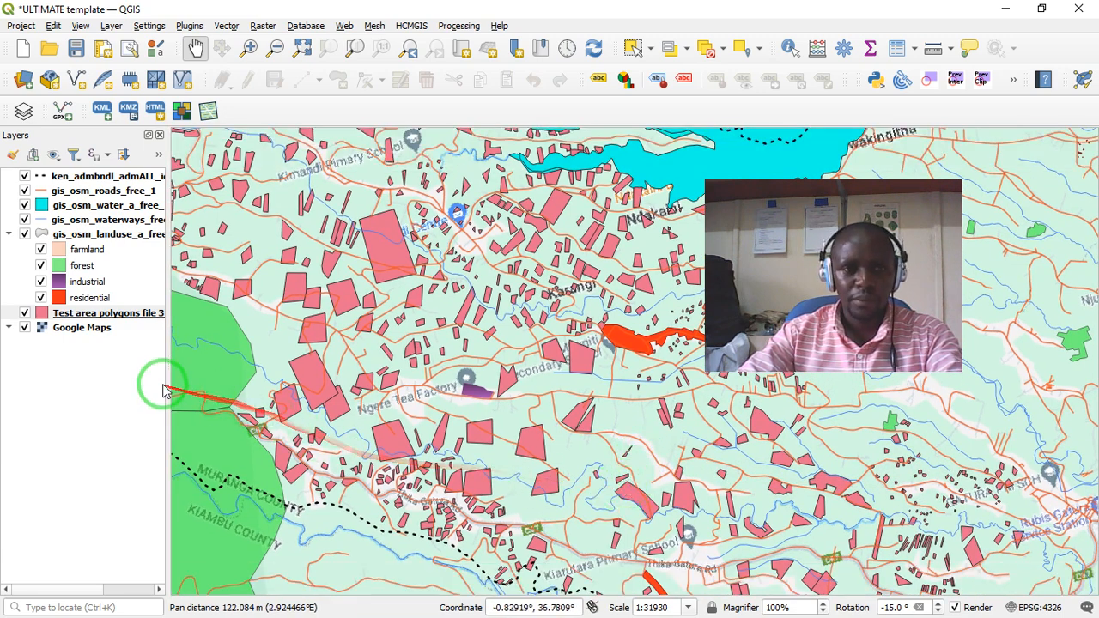
{"action": "left_click_drag", "start_coordinate": [170, 382], "coordinate": [48, 415]}
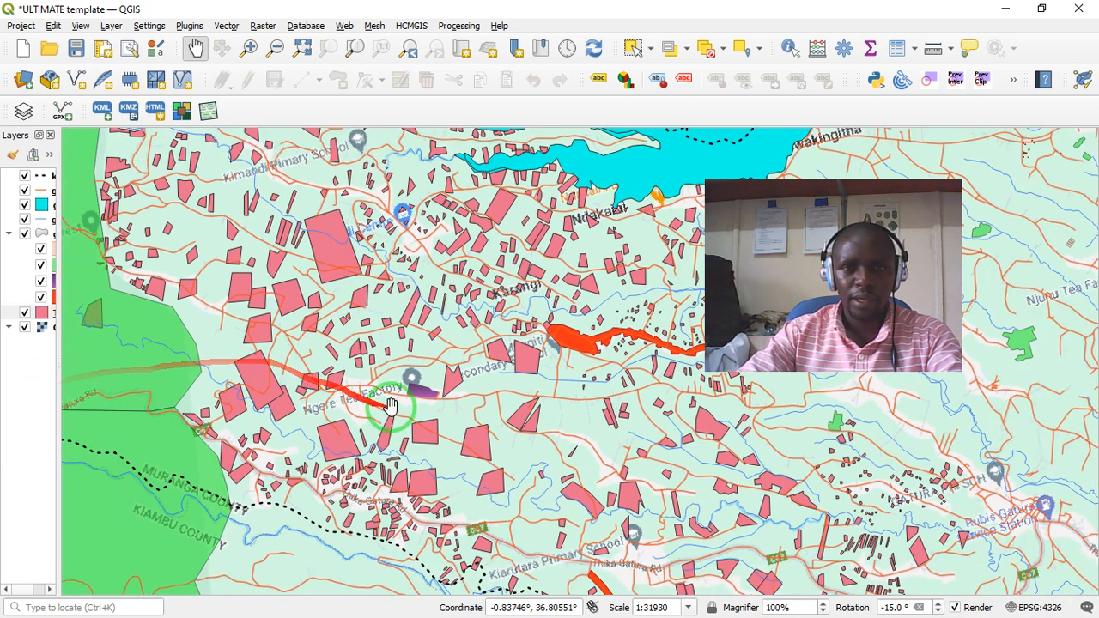
- Frame the test area polygons on the rotated map between the forest, the reservoir and the county boundary at about 1:31931
{"action": "left_click_drag", "start_coordinate": [389, 409], "coordinate": [427, 438]}
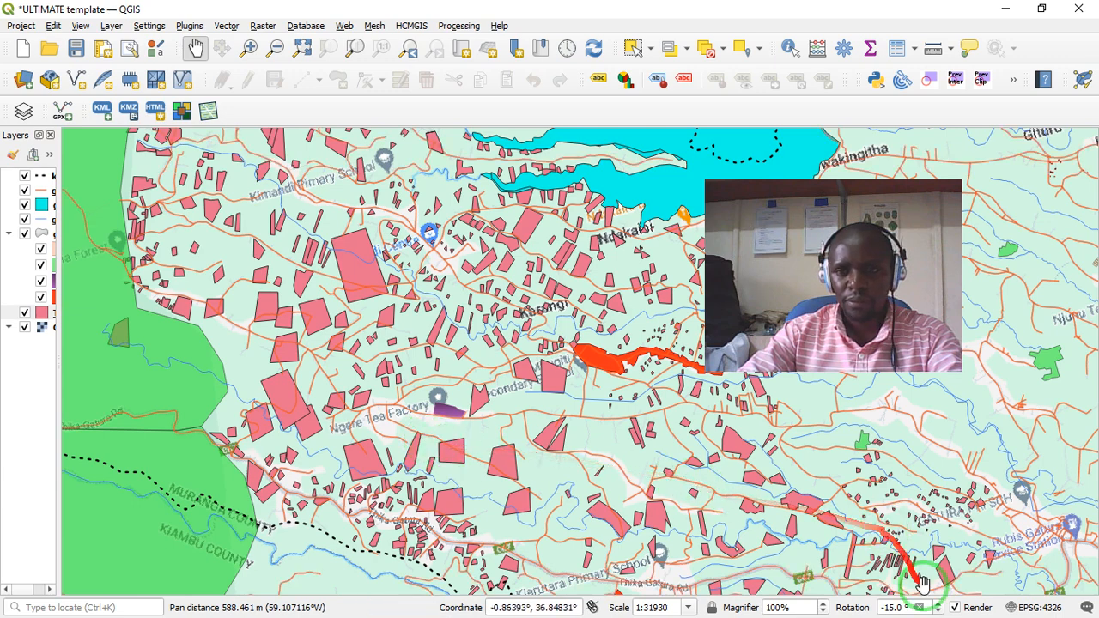
{"action": "left_click_drag", "start_coordinate": [697, 447], "coordinate": [718, 458]}
{"action": "left_click_drag", "start_coordinate": [530, 357], "coordinate": [514, 383]}
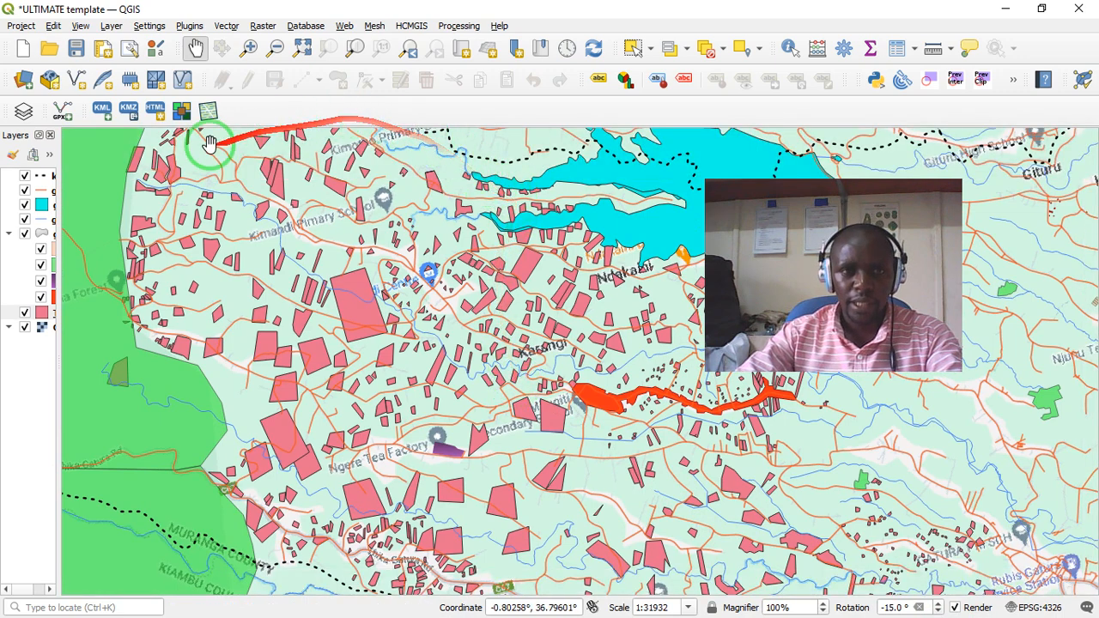
{"action": "left_click_drag", "start_coordinate": [756, 579], "coordinate": [754, 560]}
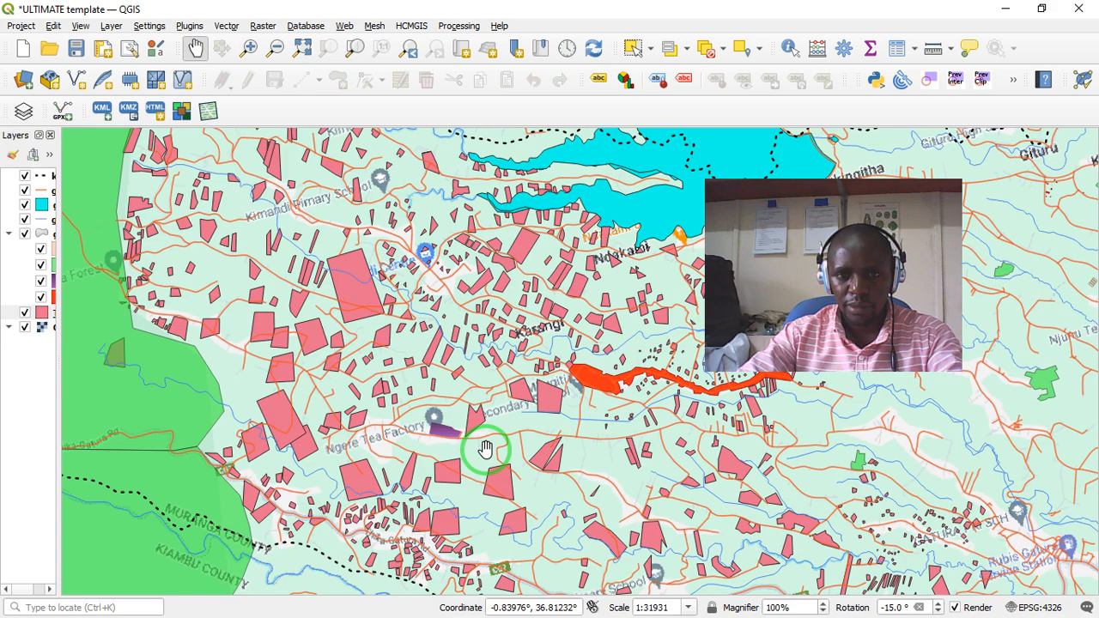
{"action": "scroll", "coordinate": [485, 448], "scroll_direction": "down", "scroll_amount": 1}
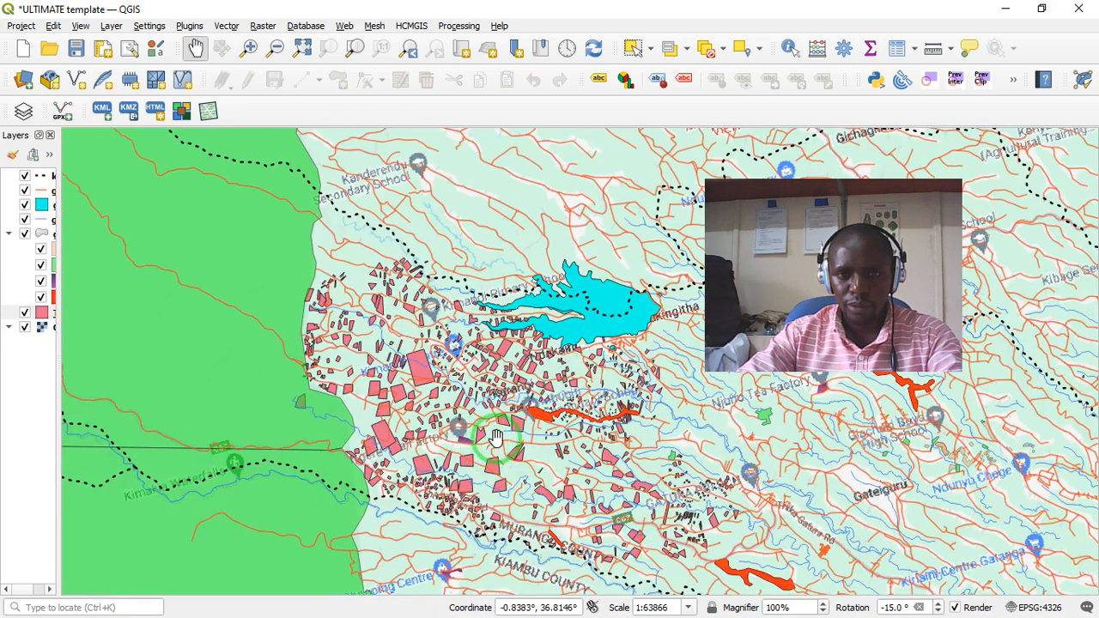
{"action": "scroll", "coordinate": [536, 470], "scroll_direction": "up", "scroll_amount": 1}
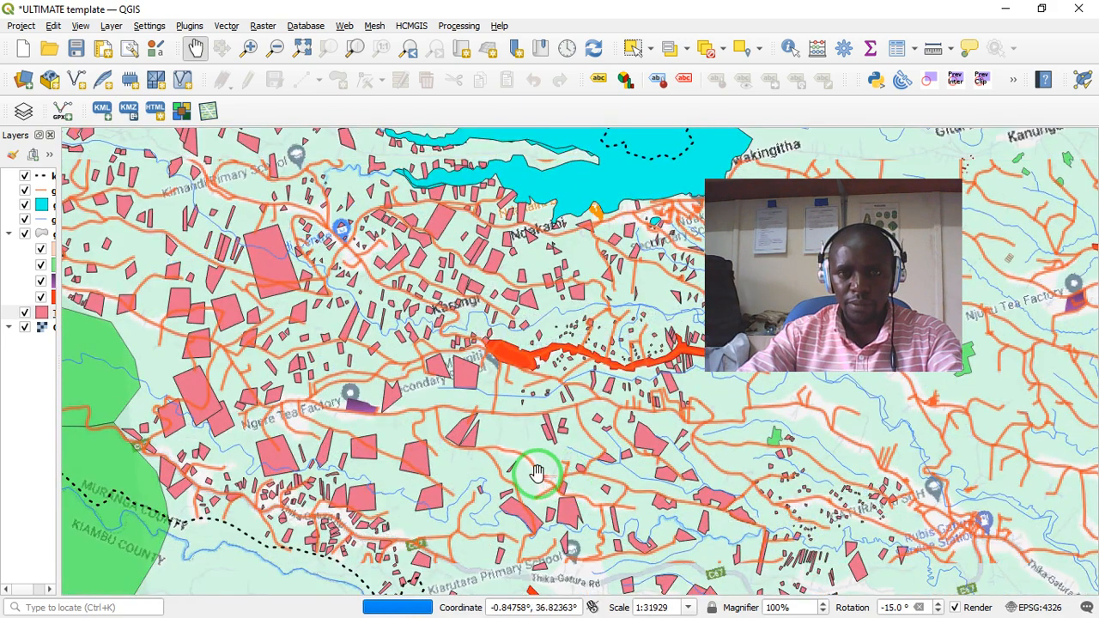
{"action": "left_click_drag", "start_coordinate": [533, 466], "coordinate": [510, 458]}
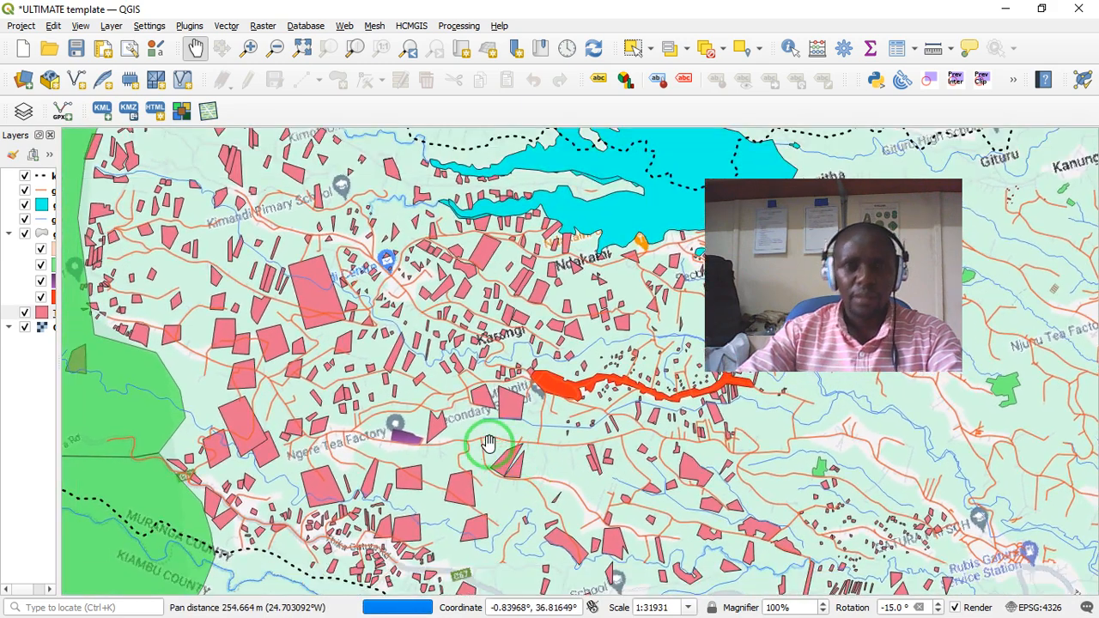
{"action": "left_click_drag", "start_coordinate": [743, 191], "coordinate": [883, 221]}
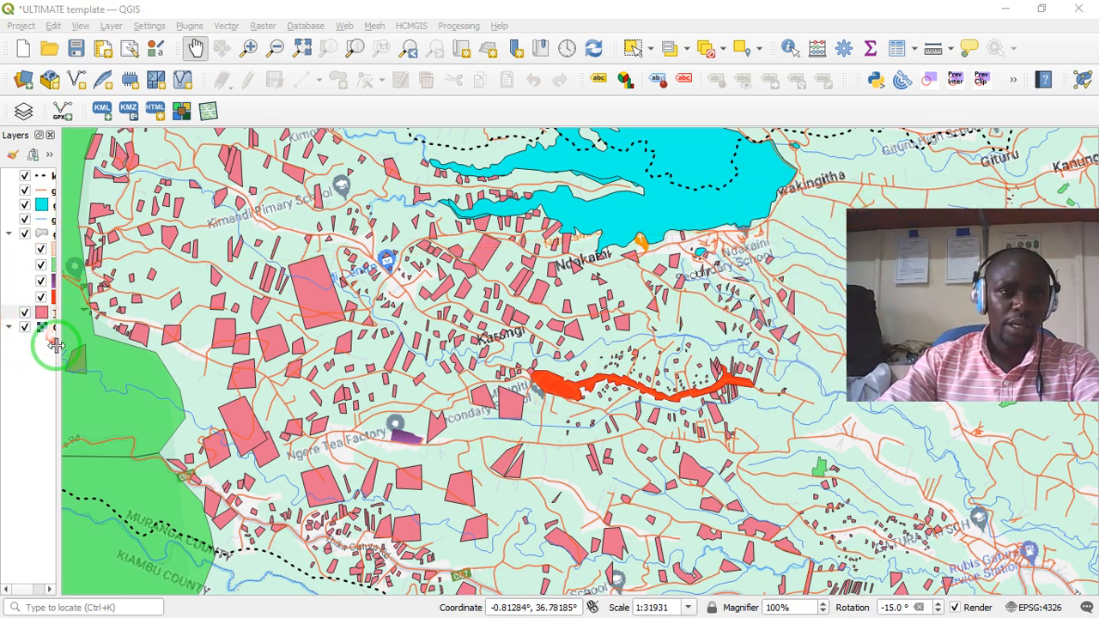
- Widen the layer list and create a new print layout titled "Our test area map 1"
{"action": "left_click_drag", "start_coordinate": [55, 344], "coordinate": [107, 337]}
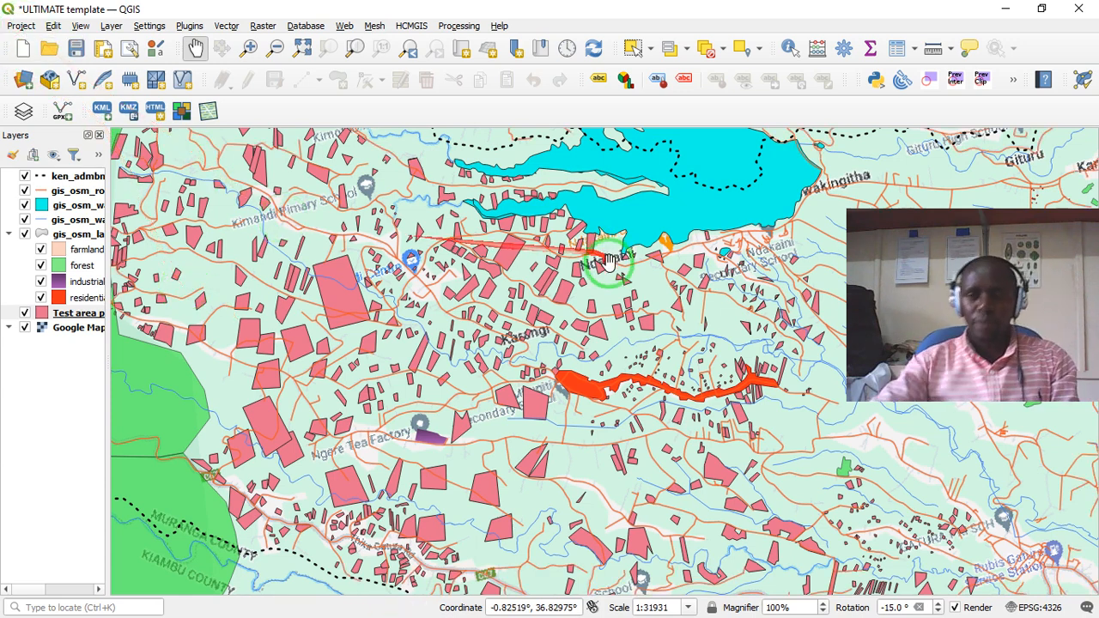
{"action": "left_click", "coordinate": [855, 249]}
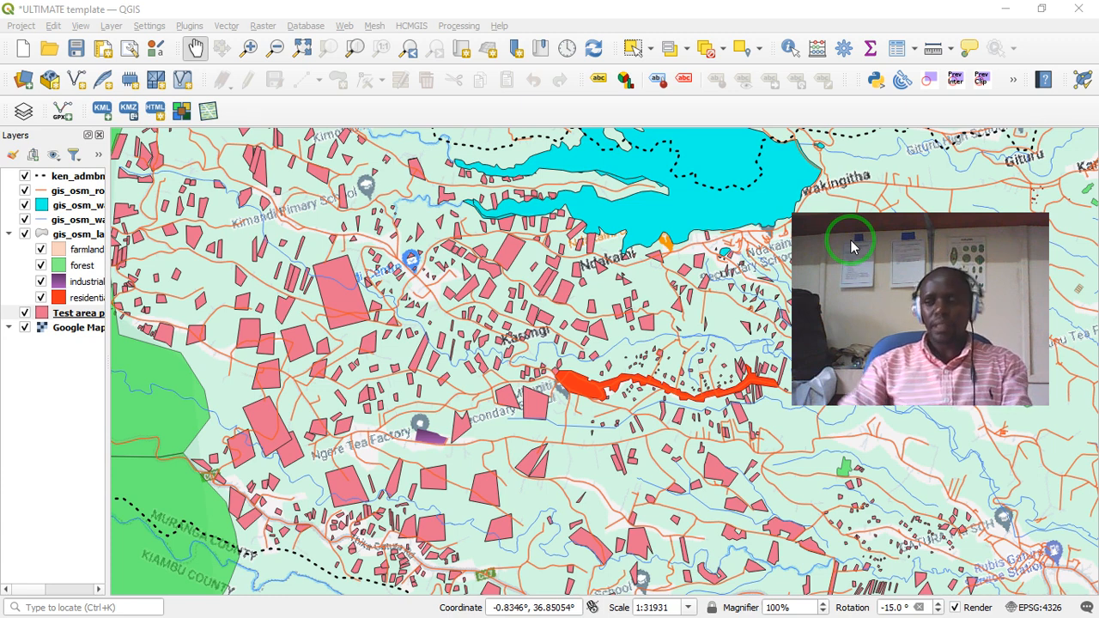
{"action": "left_click", "coordinate": [20, 26]}
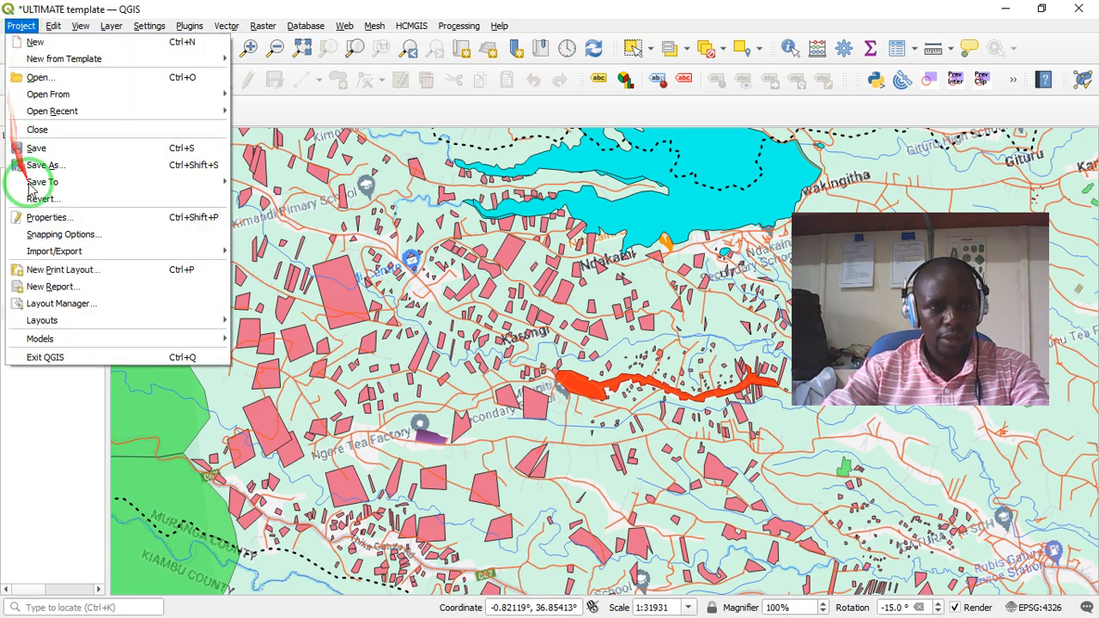
{"action": "left_click", "coordinate": [62, 271]}
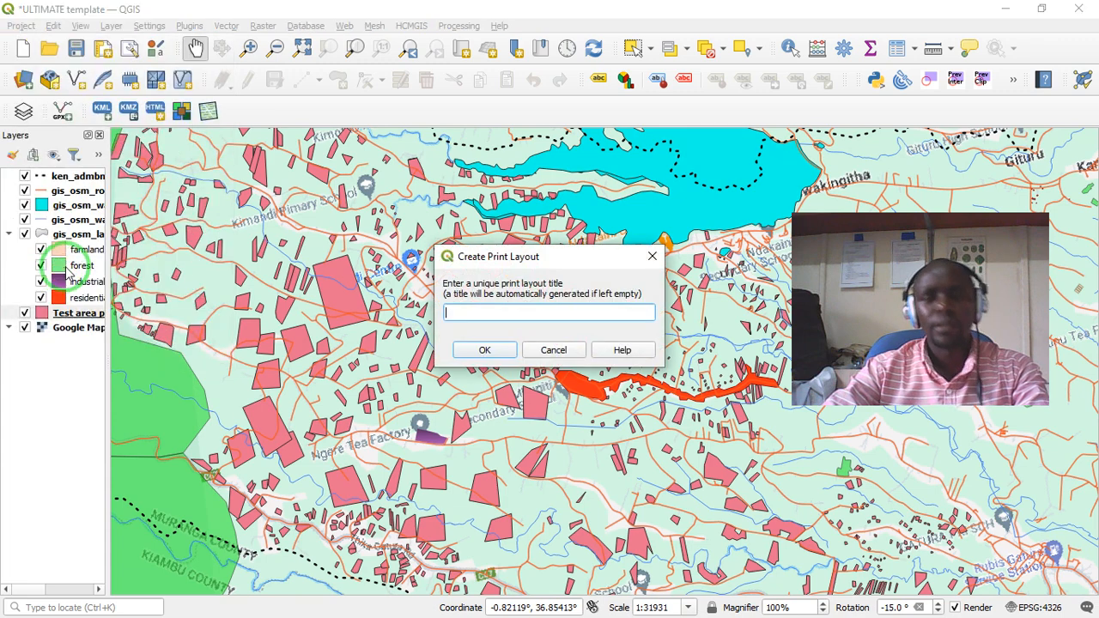
{"action": "left_click", "coordinate": [558, 319]}
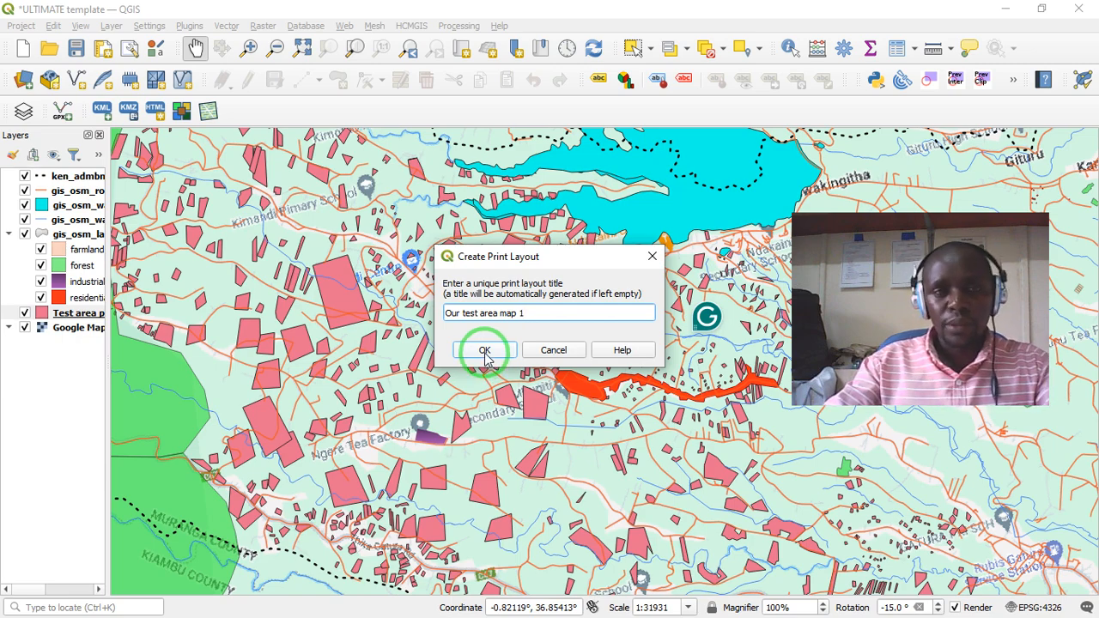
{"action": "left_click", "coordinate": [485, 350]}
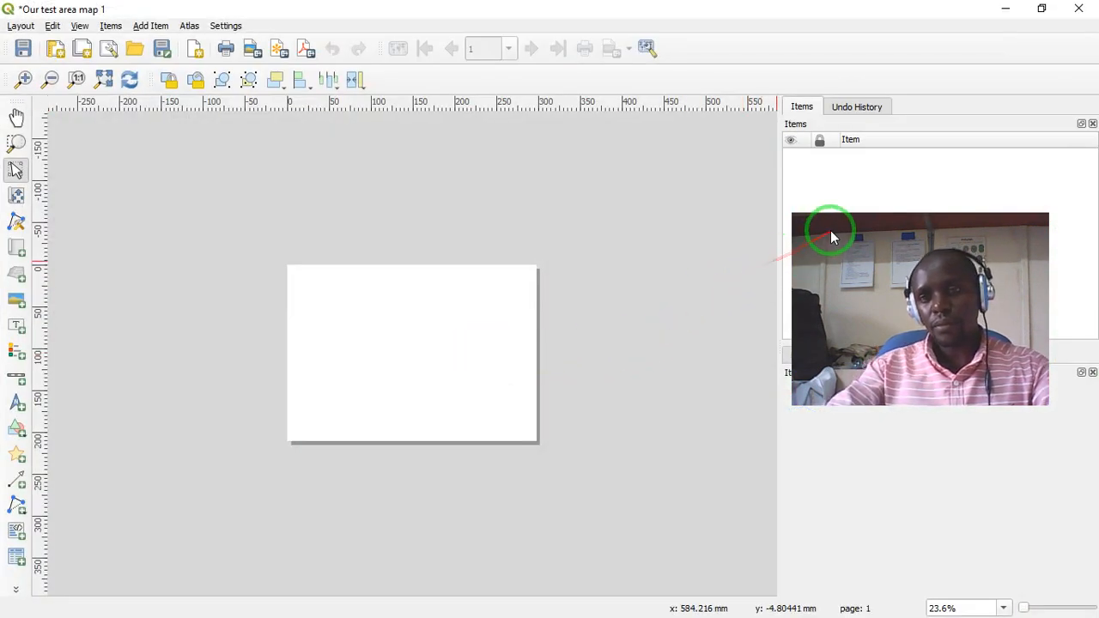
{"action": "left_click_drag", "start_coordinate": [806, 230], "coordinate": [444, 13]}
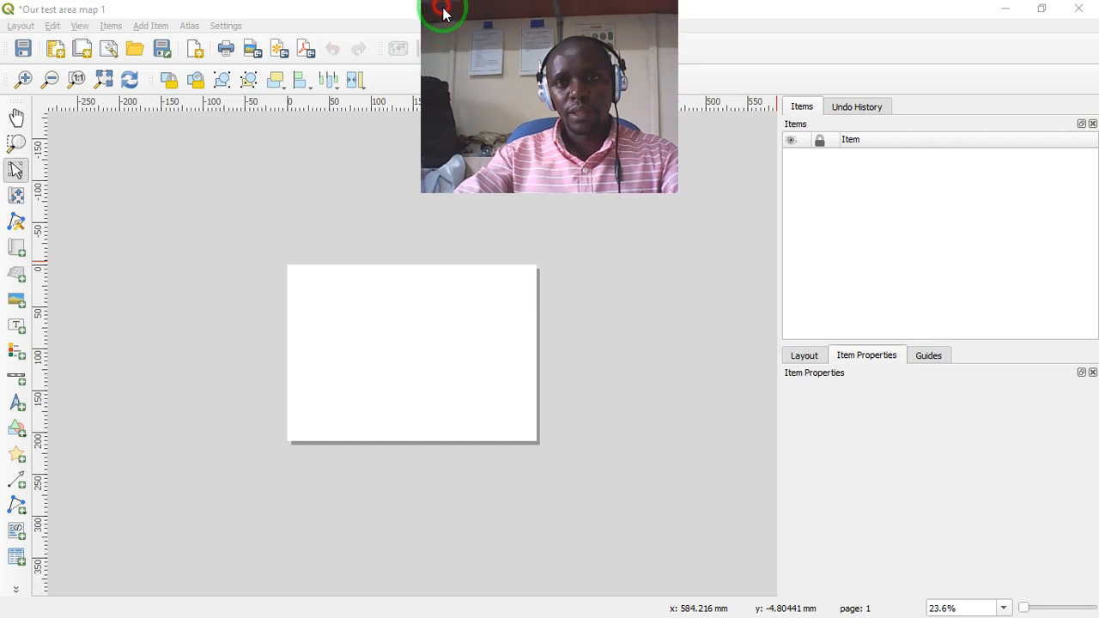
{"action": "left_click_drag", "start_coordinate": [519, 56], "coordinate": [964, 488]}
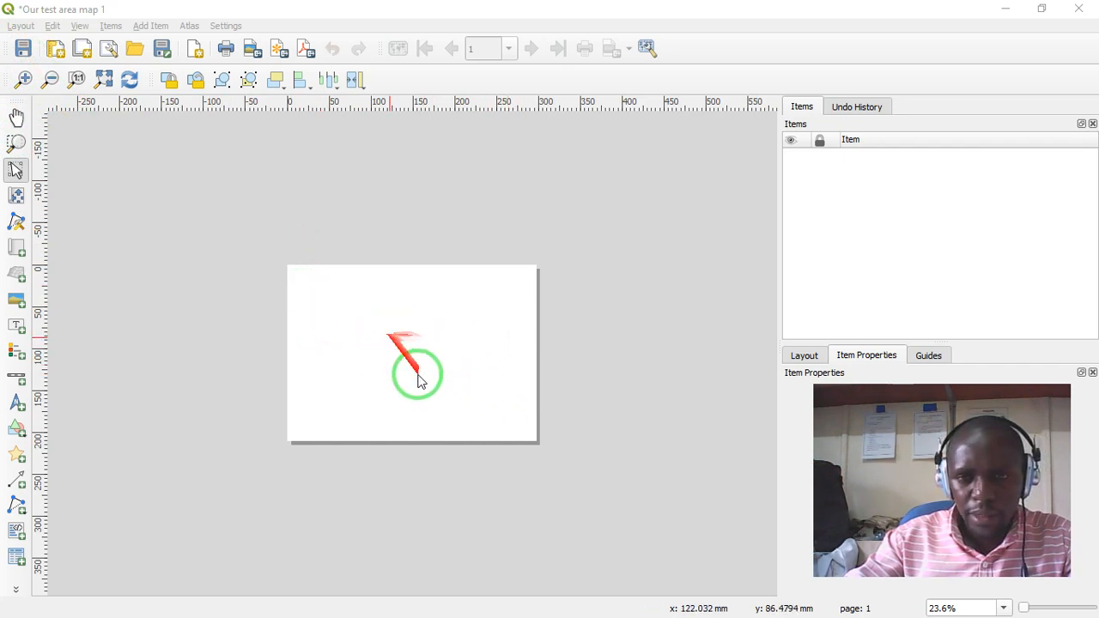
- Set the layout's zoom level to 59.6% so that the whole page fills the canvas
{"action": "left_click", "coordinate": [945, 611]}
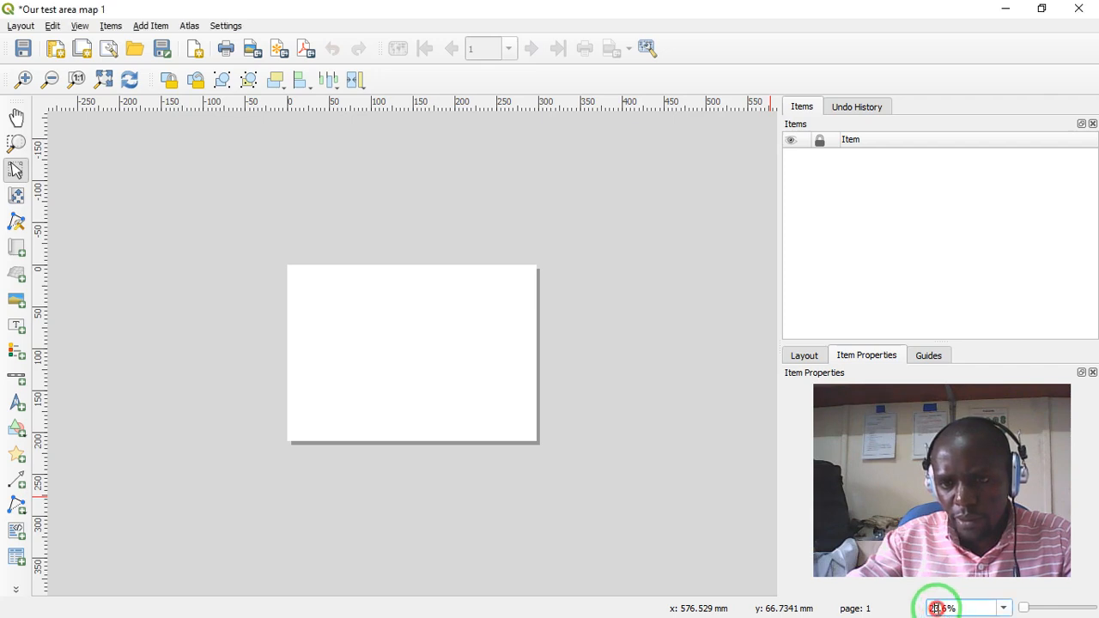
{"action": "key", "text": "BackSpace"}
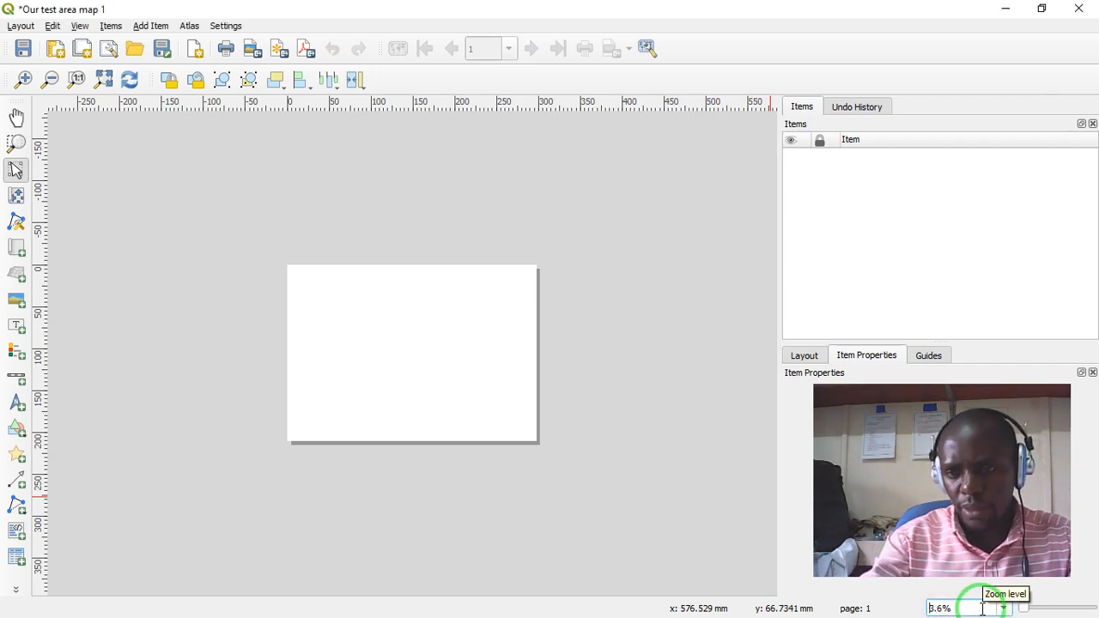
{"action": "type", "text": "5"}
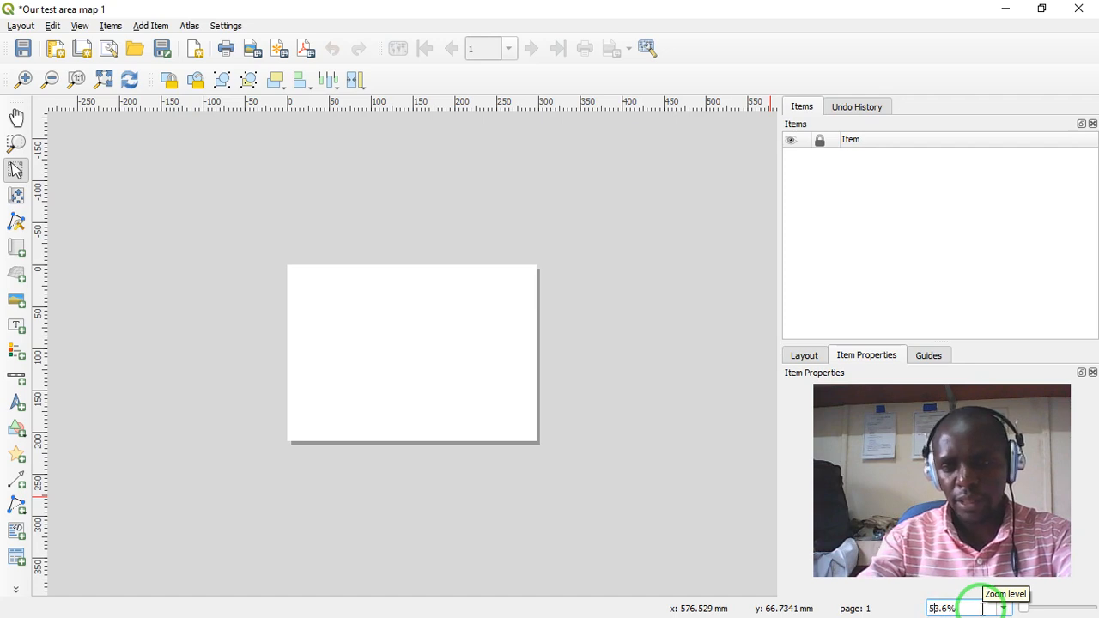
{"action": "key", "text": "Return"}
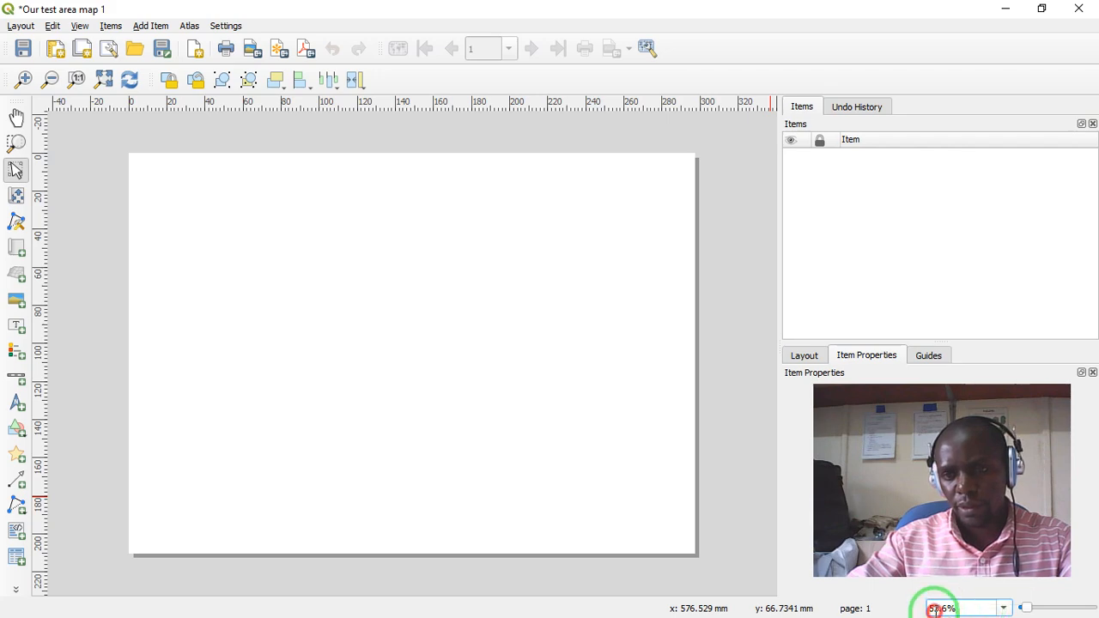
{"action": "left_click", "coordinate": [934, 610]}
{"action": "key", "text": "BackSpace"}
{"action": "type", "text": "6"}
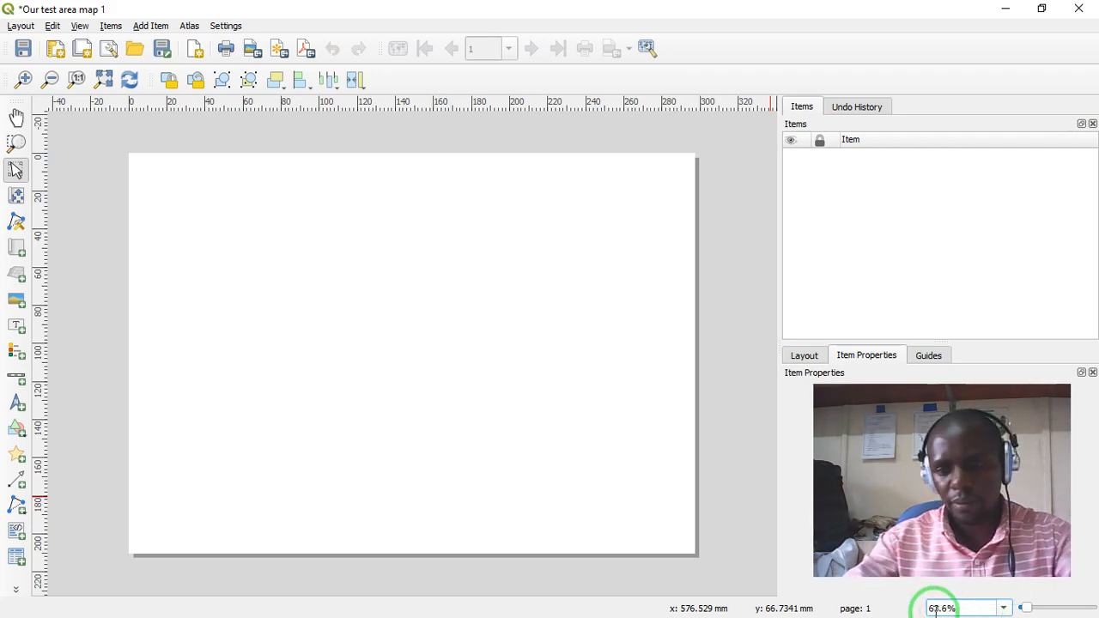
{"action": "key", "text": "Return"}
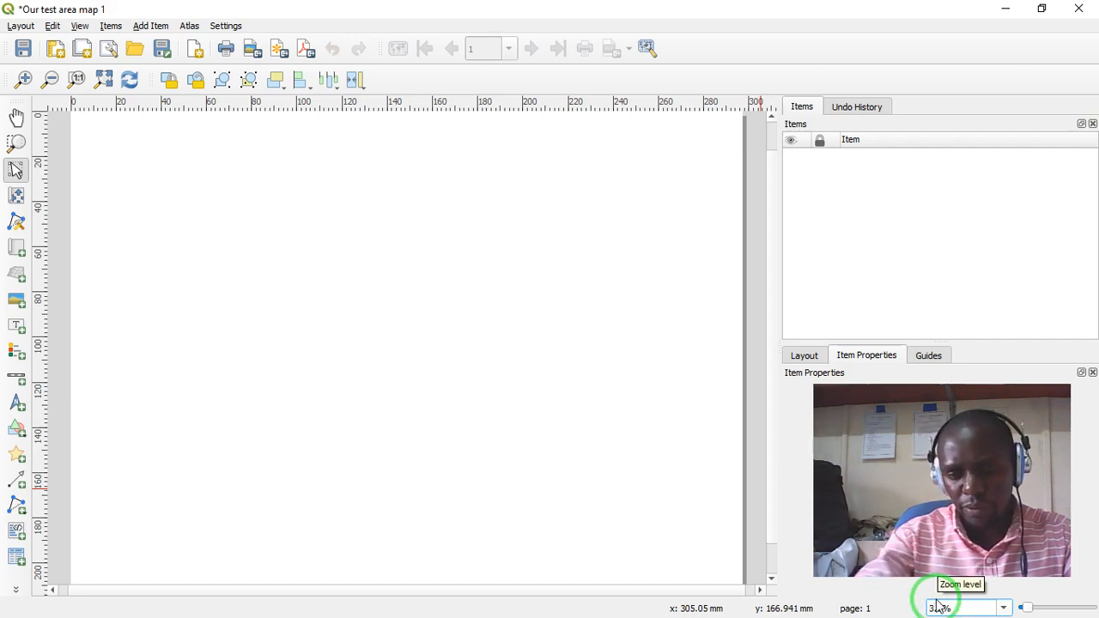
{"action": "type", "text": "500"}
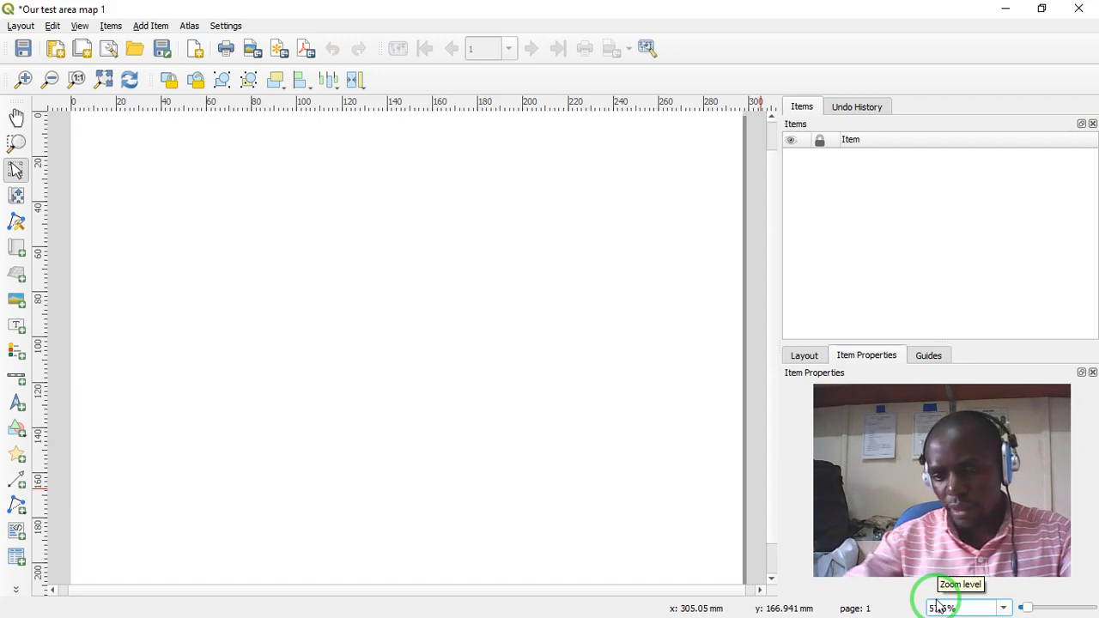
{"action": "key", "text": "Return"}
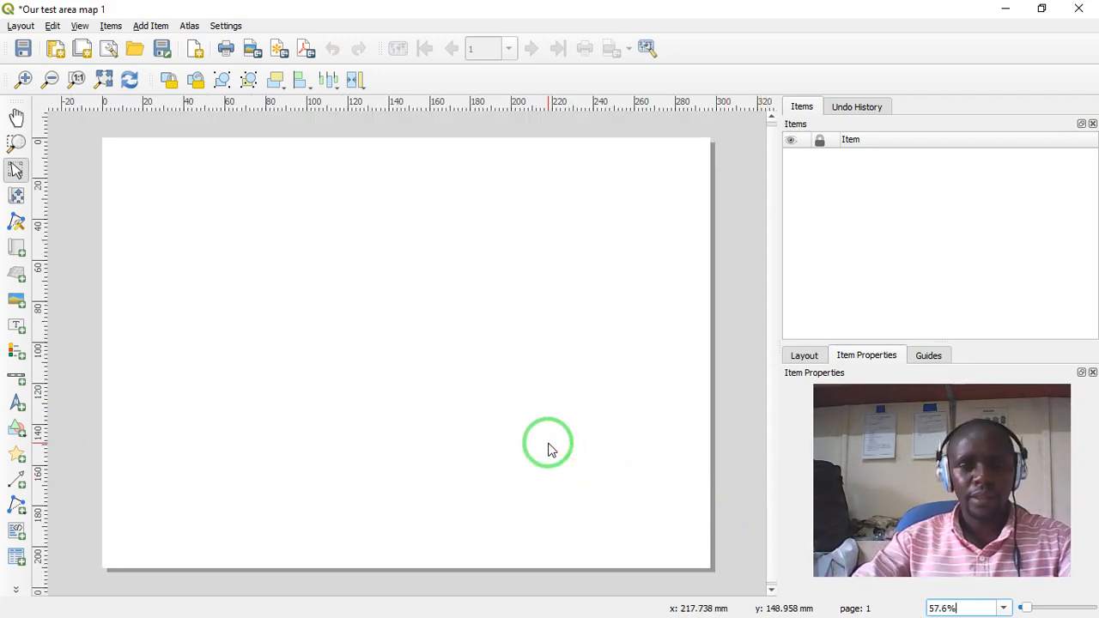
{"action": "left_click", "coordinate": [705, 560]}
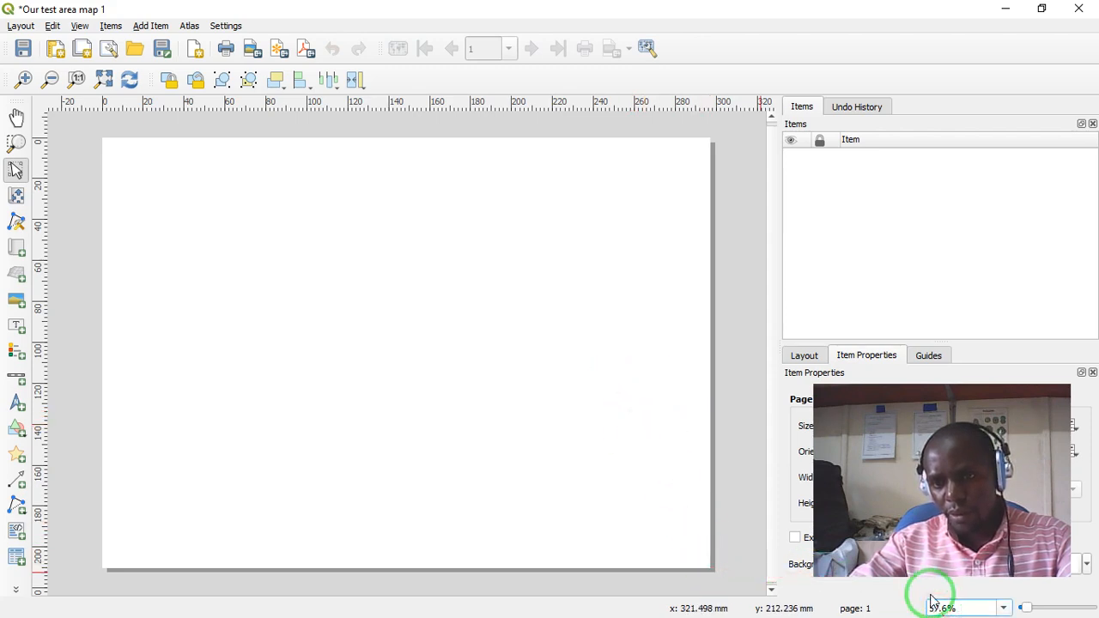
{"action": "key", "text": "Return"}
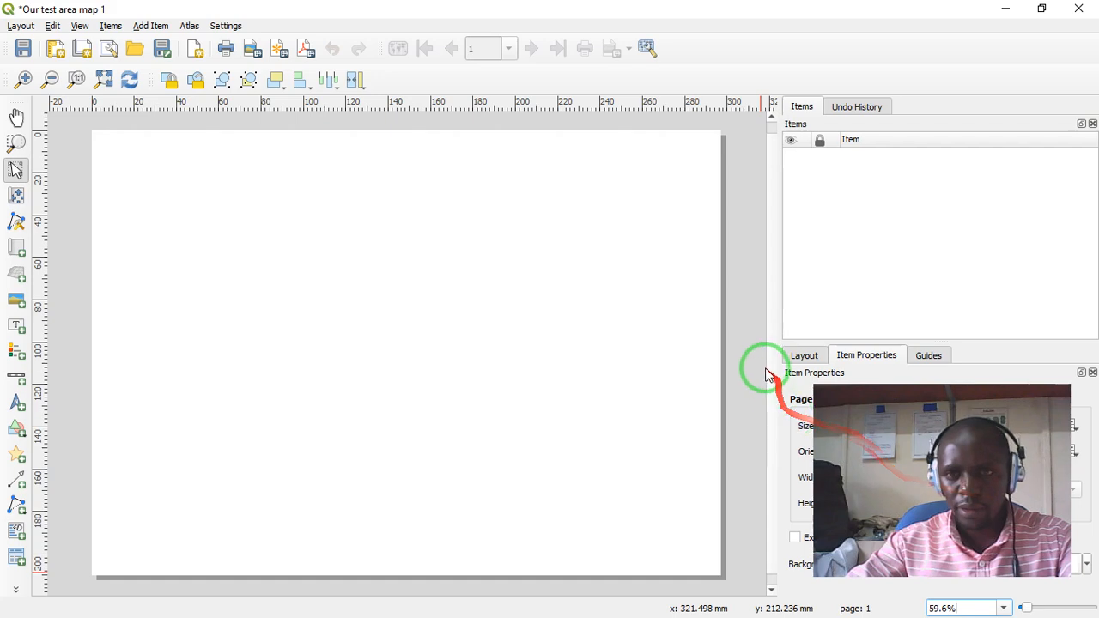
{"action": "mouse_move", "coordinate": [774, 383]}
{"action": "left_mouse_down"}
{"action": "mouse_move", "coordinate": [770, 410]}
{"action": "mouse_move", "coordinate": [766, 340]}
{"action": "mouse_move", "coordinate": [756, 395]}
{"action": "left_mouse_up"}
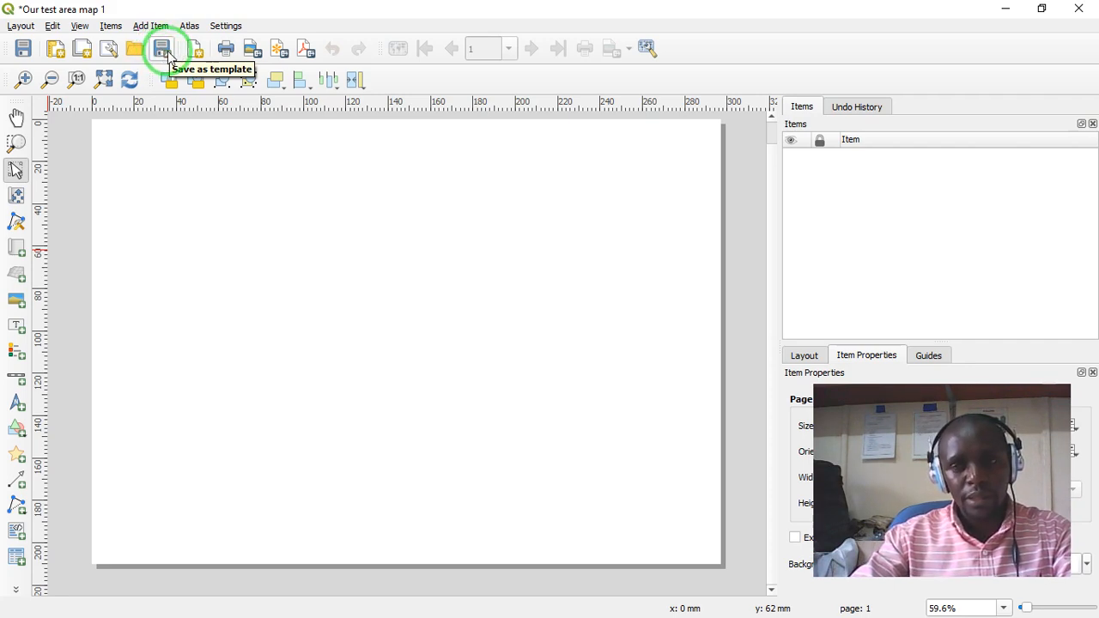
{"action": "left_click", "coordinate": [170, 55]}
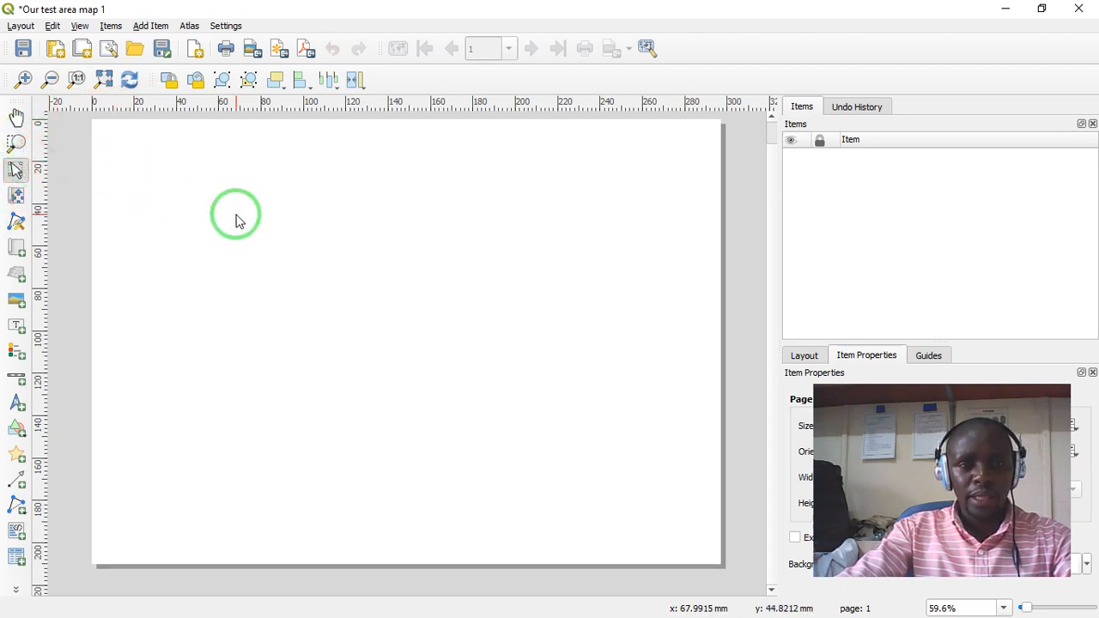
{"action": "left_click", "coordinate": [15, 117]}
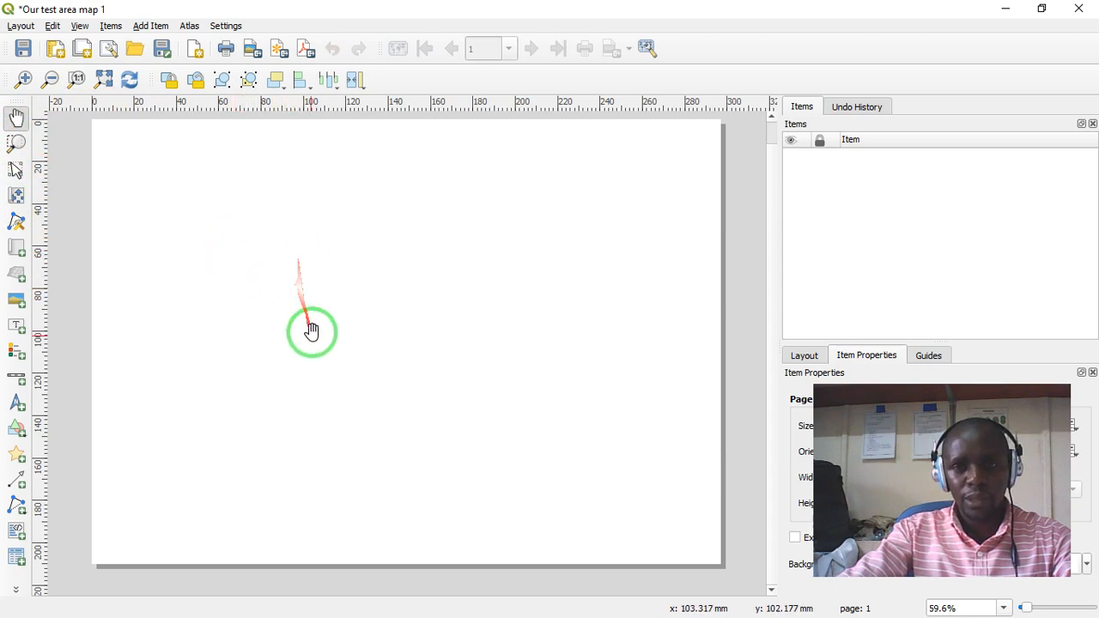
{"action": "left_click", "coordinate": [14, 174]}
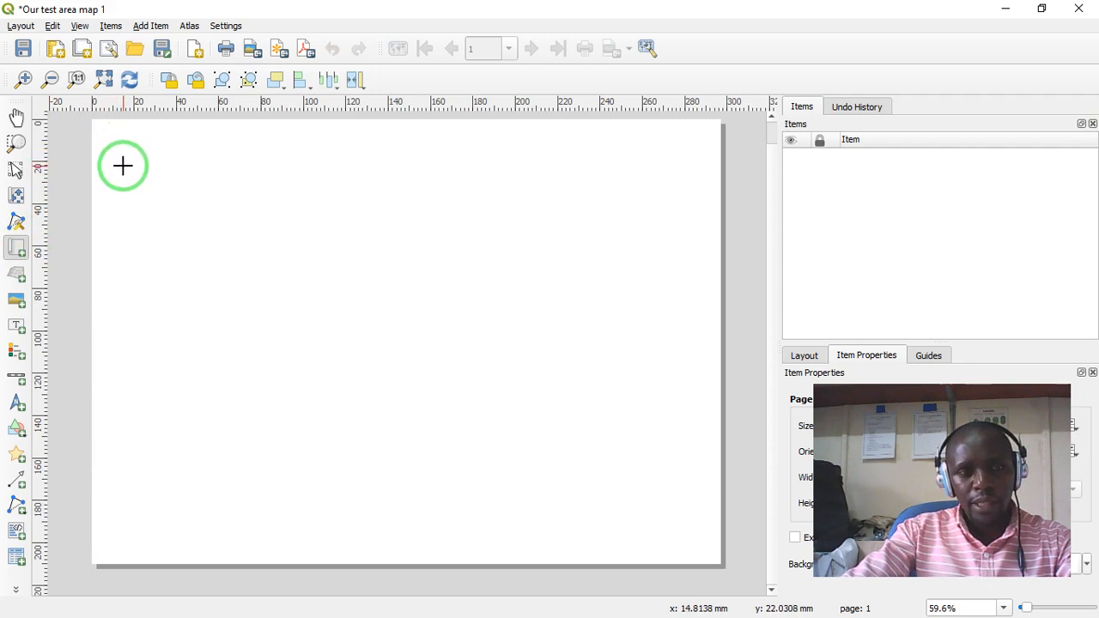
- Add a map about 260 mm wide and 154 mm high to the page, leaving a margin on every side
{"action": "left_click_drag", "start_coordinate": [123, 166], "coordinate": [668, 487]}
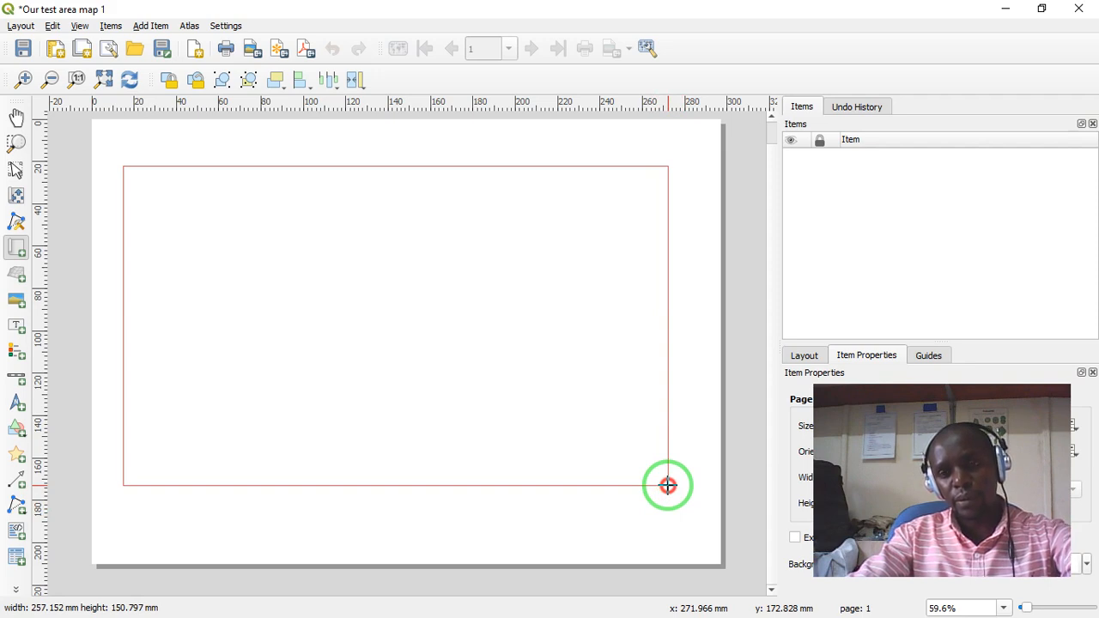
{"action": "mouse_move", "coordinate": [668, 486]}
{"action": "left_mouse_down"}
{"action": "mouse_move", "coordinate": [656, 491]}
{"action": "mouse_move", "coordinate": [677, 504]}
{"action": "mouse_move", "coordinate": [674, 493]}
{"action": "left_mouse_up"}
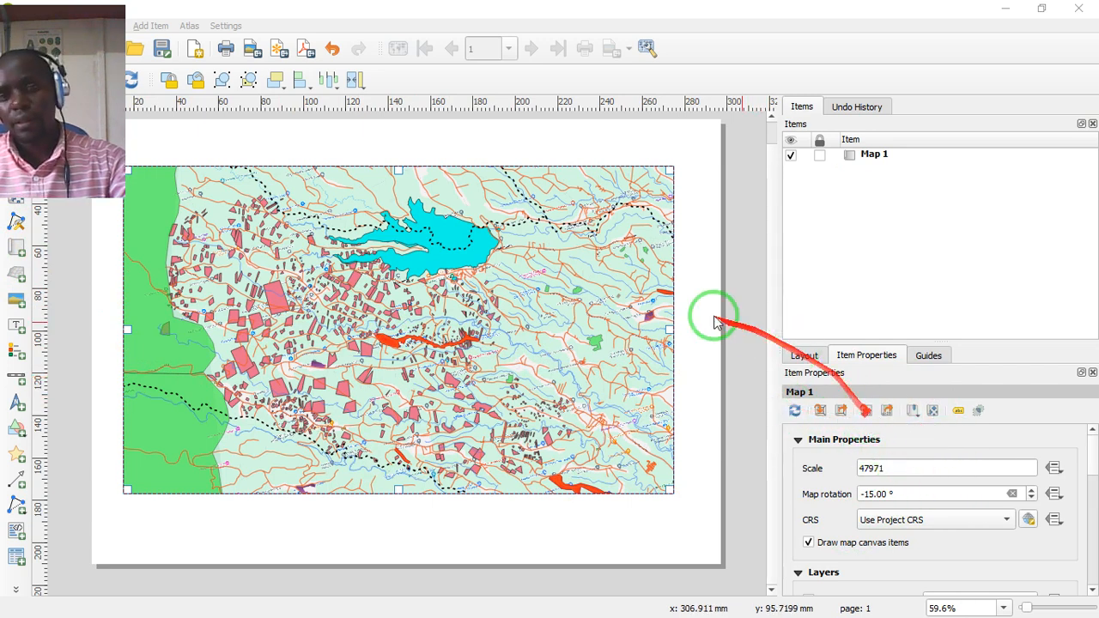
- Look through the map's item properties and try turning on its temporal range
{"action": "scroll", "coordinate": [955, 481], "scroll_direction": "down", "scroll_amount": 1}
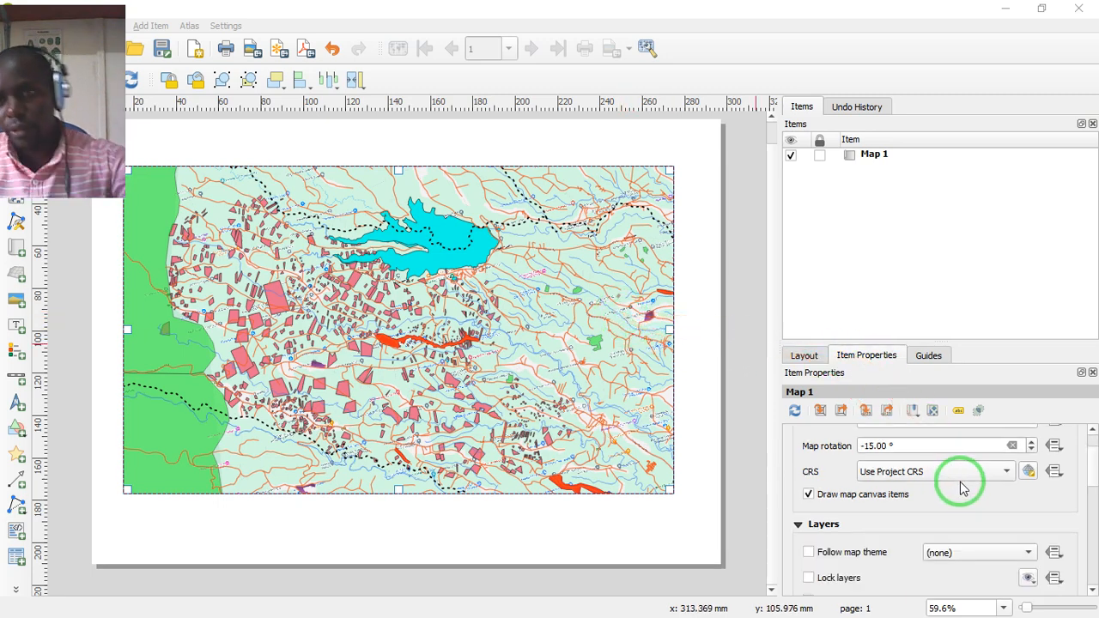
{"action": "scroll", "coordinate": [967, 484], "scroll_direction": "down", "scroll_amount": 1}
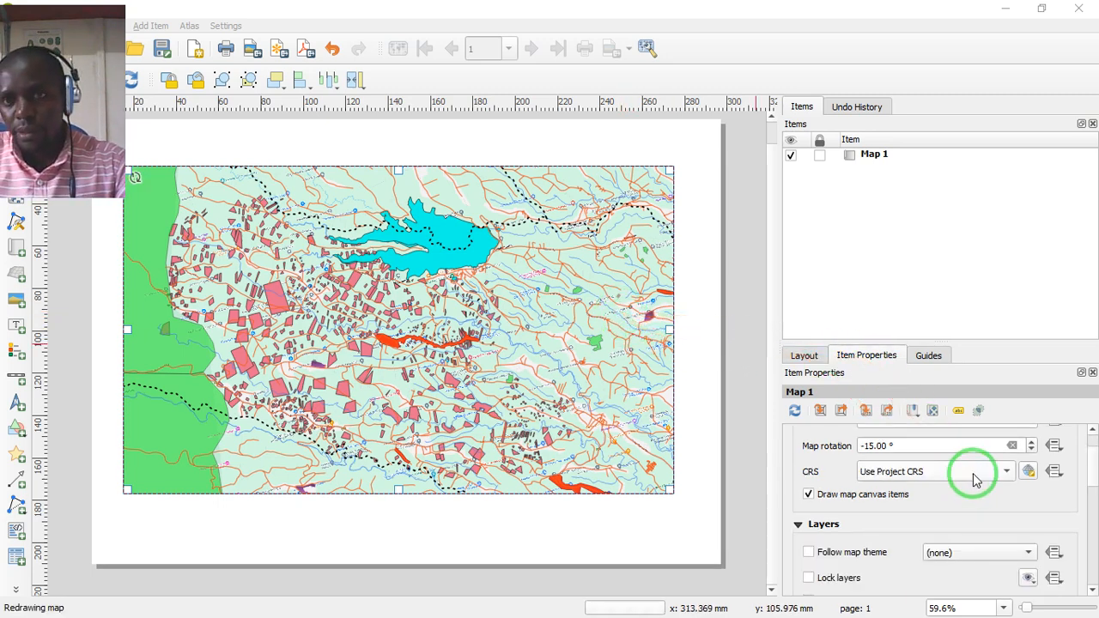
{"action": "scroll", "coordinate": [991, 494], "scroll_direction": "up", "scroll_amount": 1}
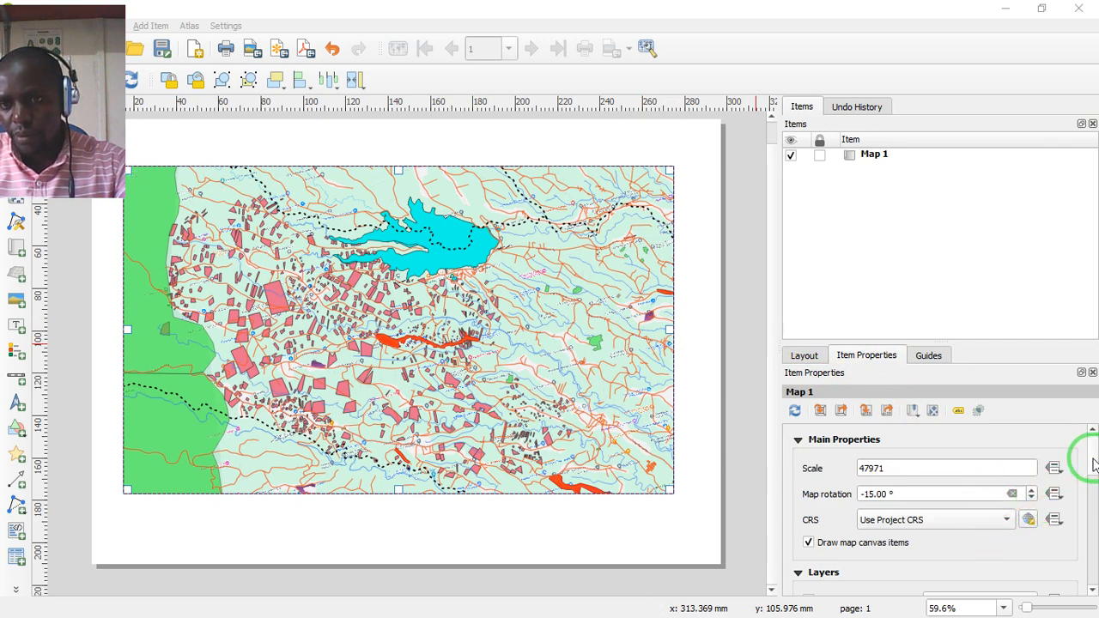
{"action": "left_click_drag", "start_coordinate": [1093, 464], "coordinate": [1093, 539]}
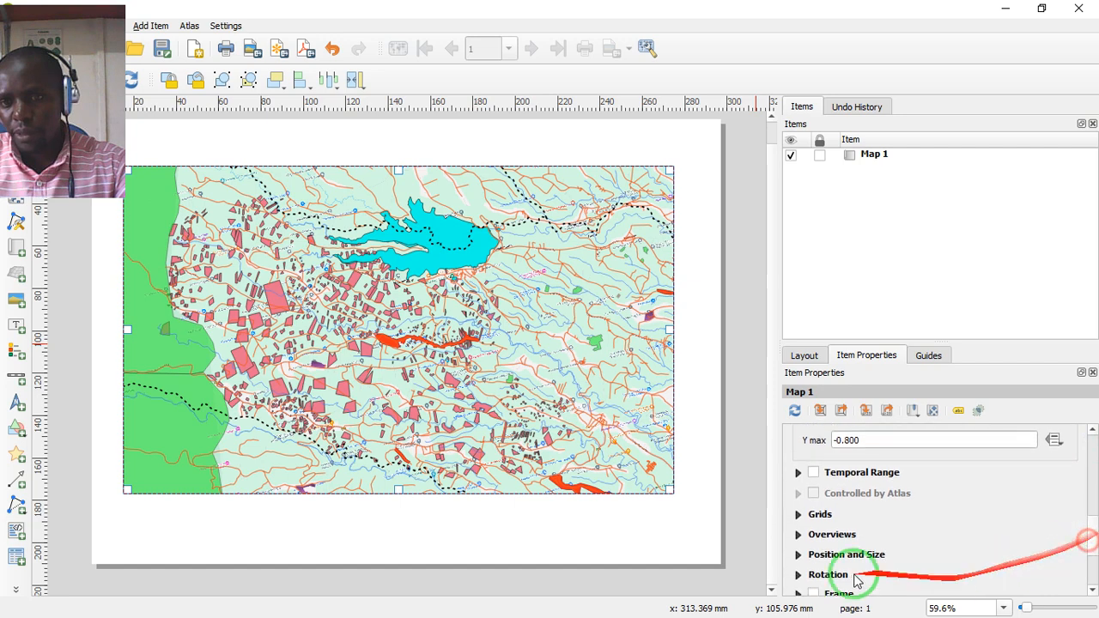
{"action": "left_click", "coordinate": [814, 473]}
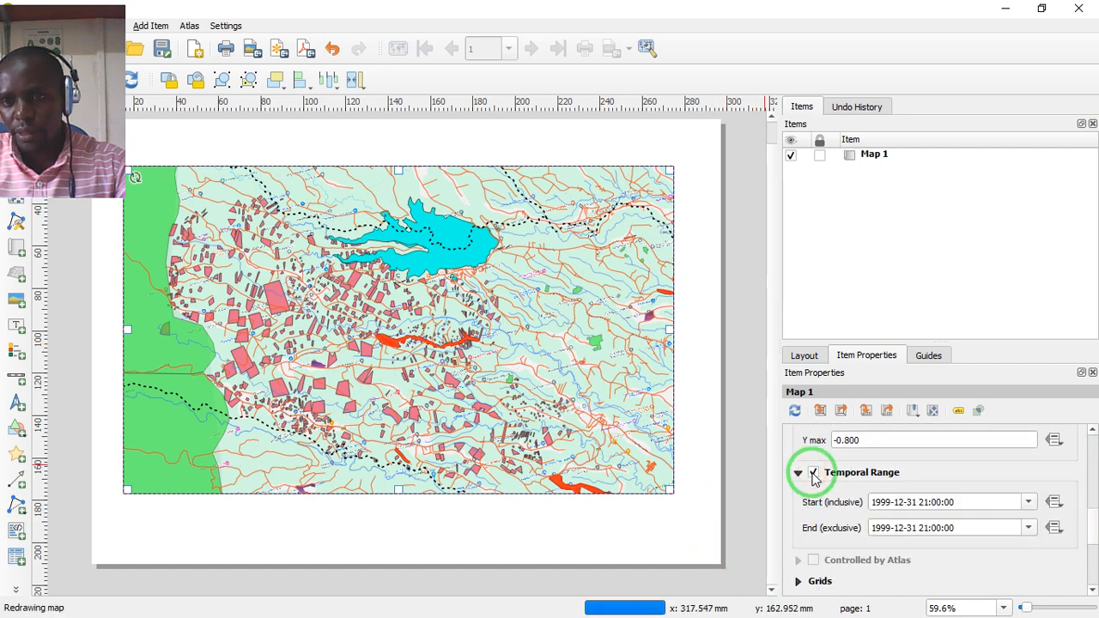
{"action": "left_click", "coordinate": [813, 473]}
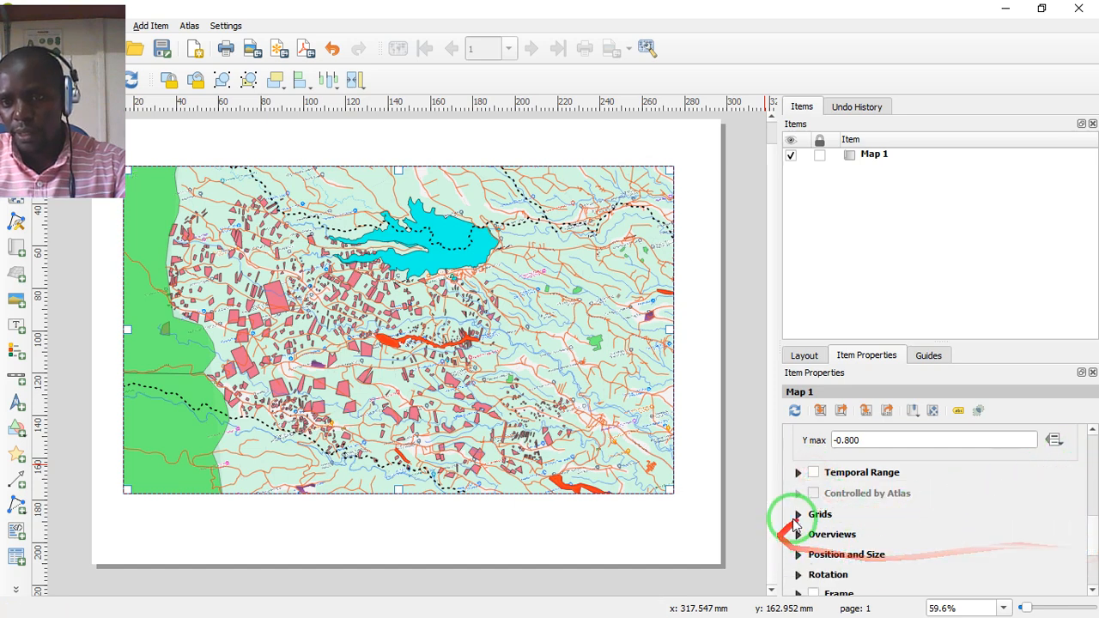
- Add a grid to the map and open the grid's appearance settings for editing
{"action": "left_click", "coordinate": [798, 514]}
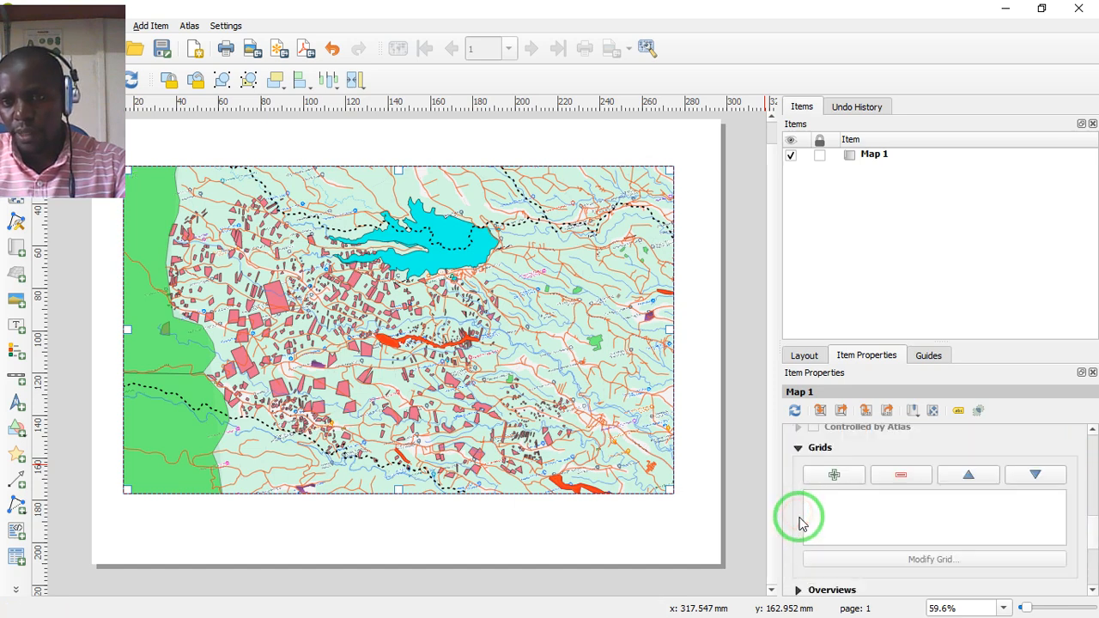
{"action": "left_click", "coordinate": [835, 478]}
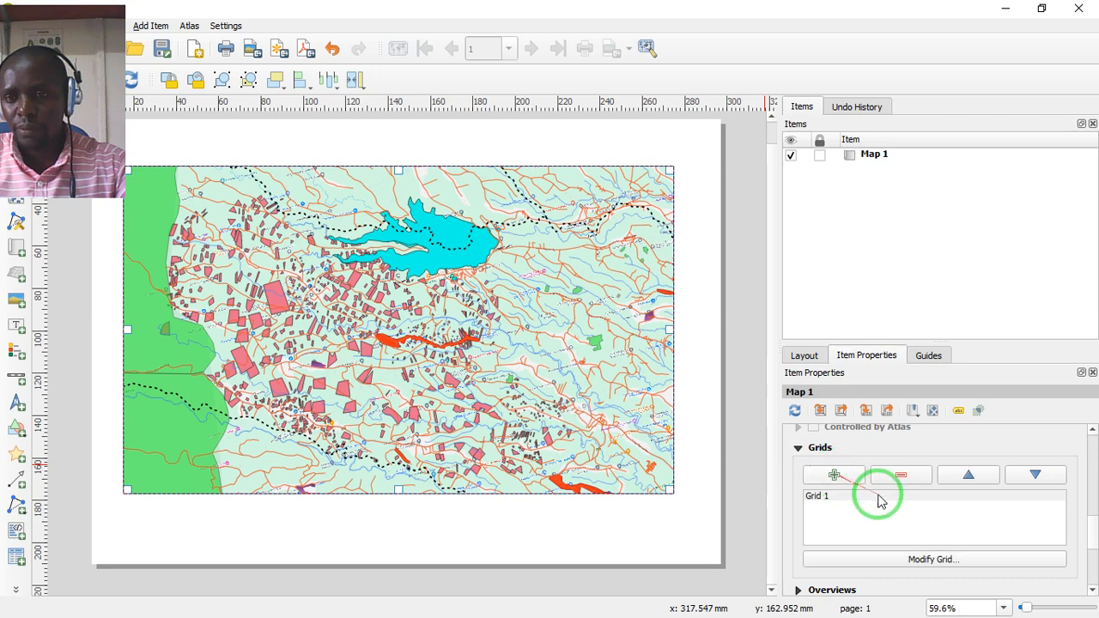
{"action": "left_click", "coordinate": [819, 497]}
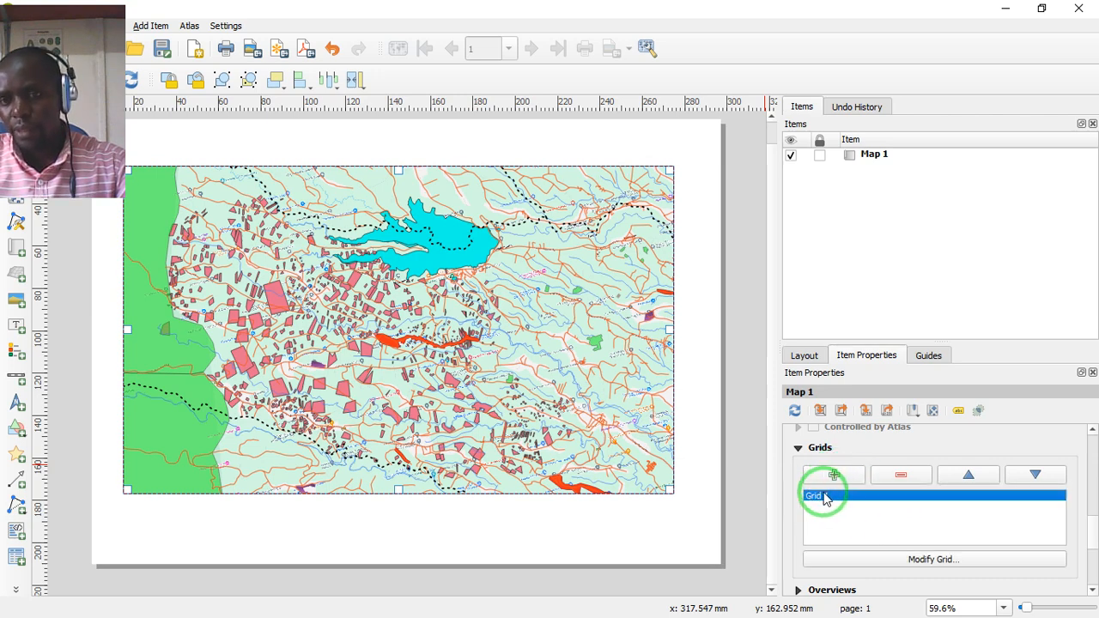
{"action": "left_click", "coordinate": [920, 559]}
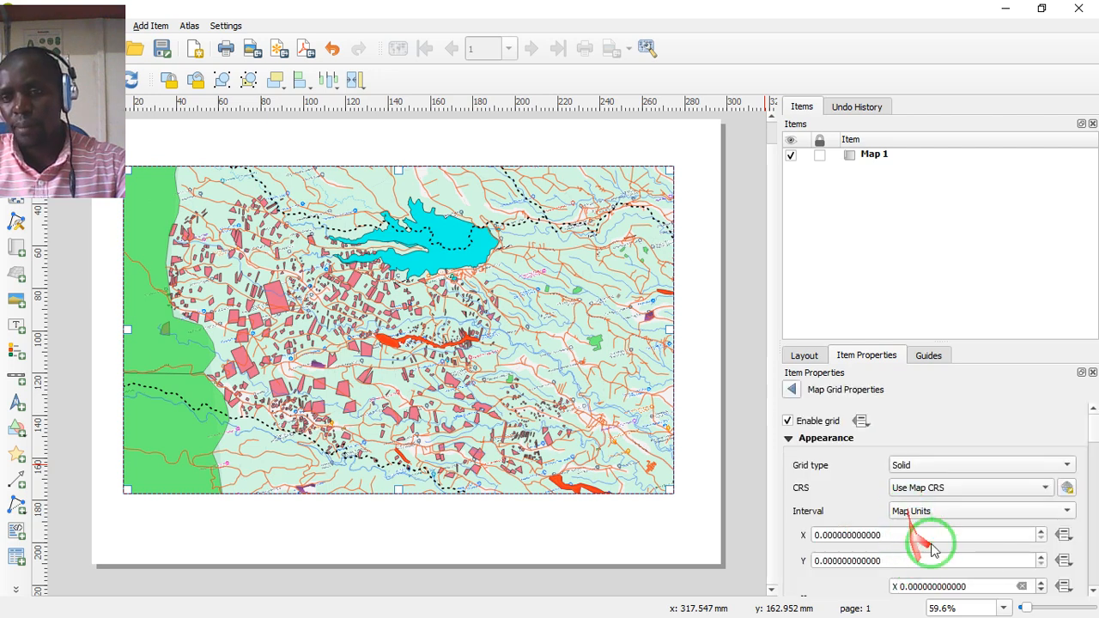
{"action": "mouse_move", "coordinate": [1095, 439]}
{"action": "left_mouse_down"}
{"action": "mouse_move", "coordinate": [1093, 450]}
{"action": "mouse_move", "coordinate": [1092, 434]}
{"action": "left_mouse_up"}
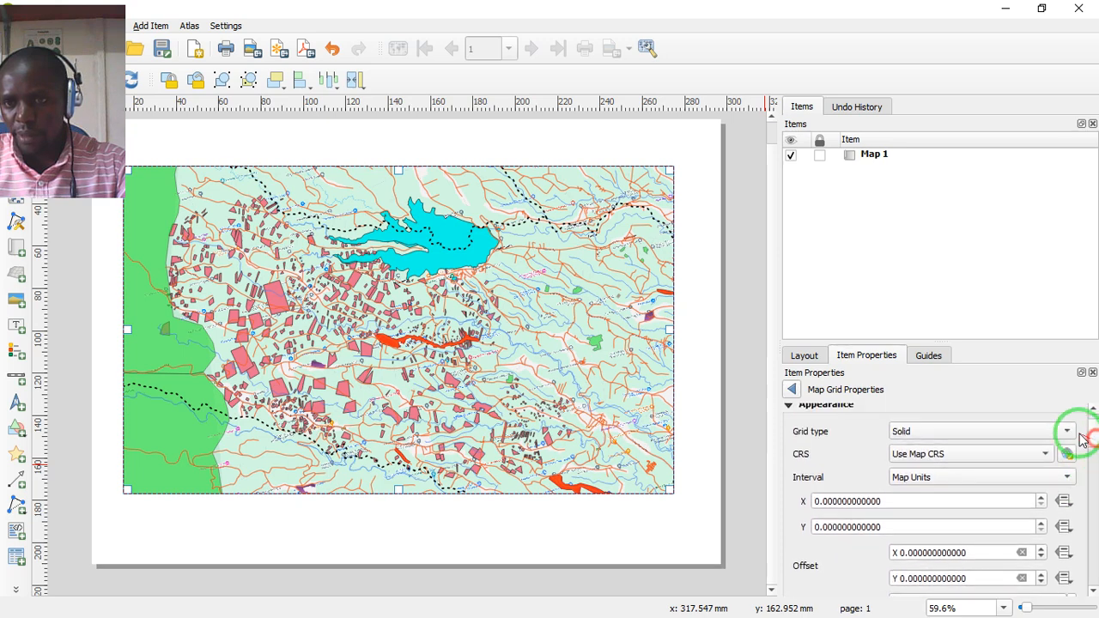
- Keep the grid type Solid with the map's own CRS, and set the grid interval unit to Centimeters
{"action": "left_click", "coordinate": [1065, 429]}
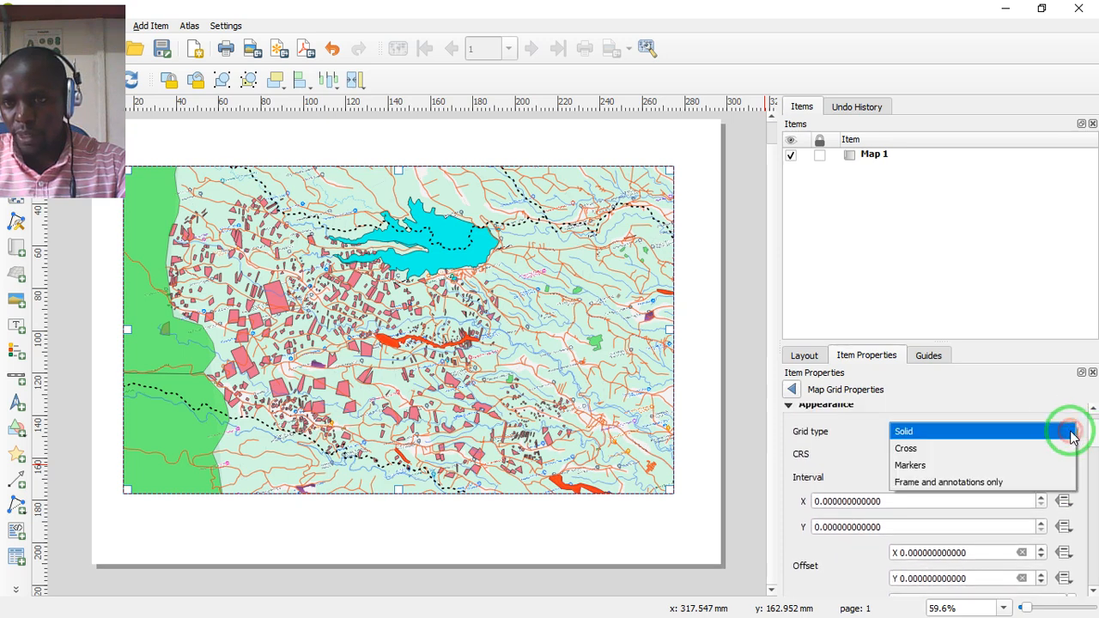
{"action": "left_click", "coordinate": [991, 432]}
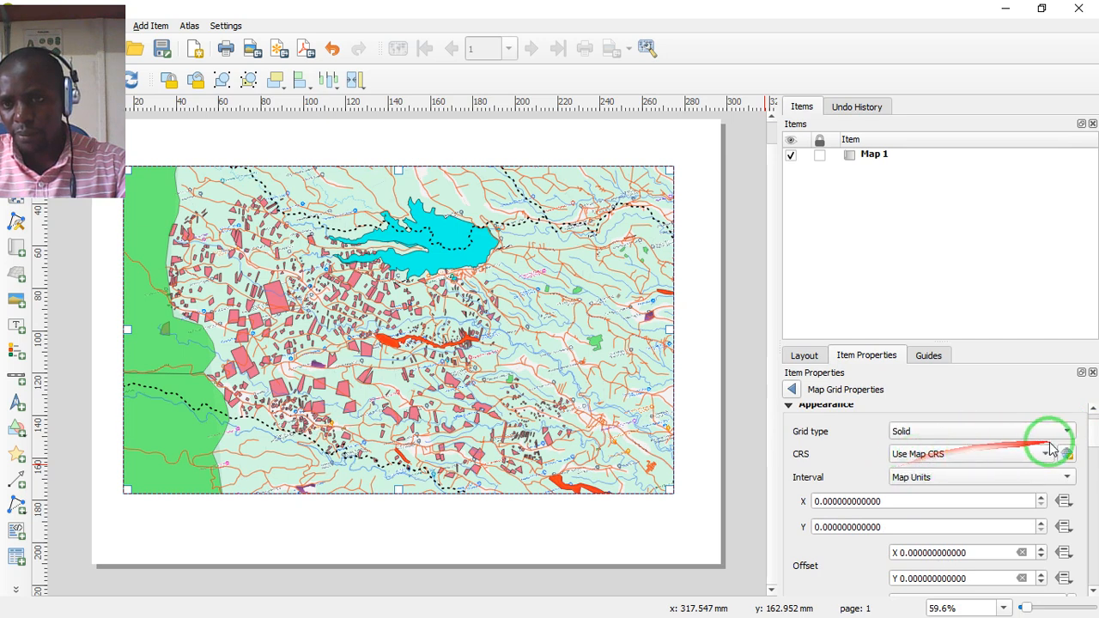
{"action": "left_click", "coordinate": [1046, 456]}
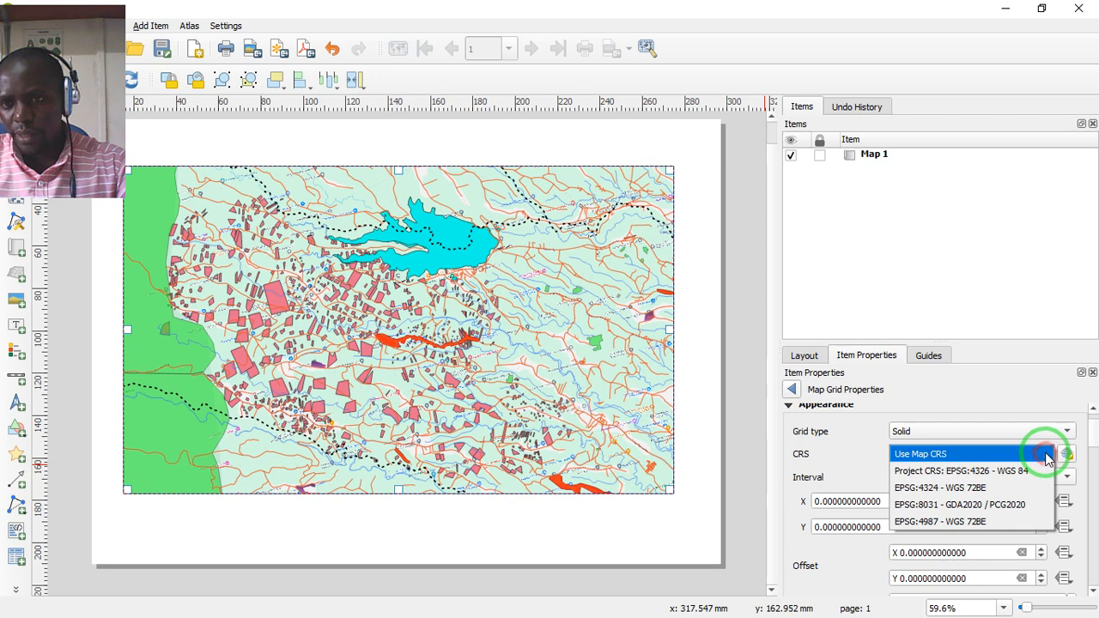
{"action": "left_click", "coordinate": [1046, 455]}
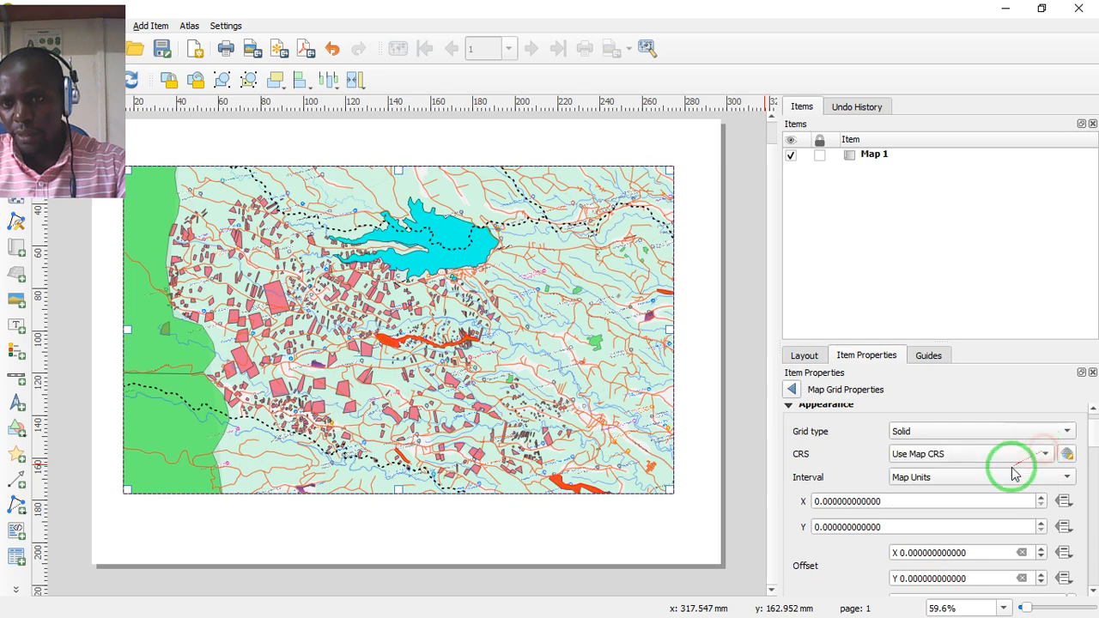
{"action": "left_click", "coordinate": [1065, 479]}
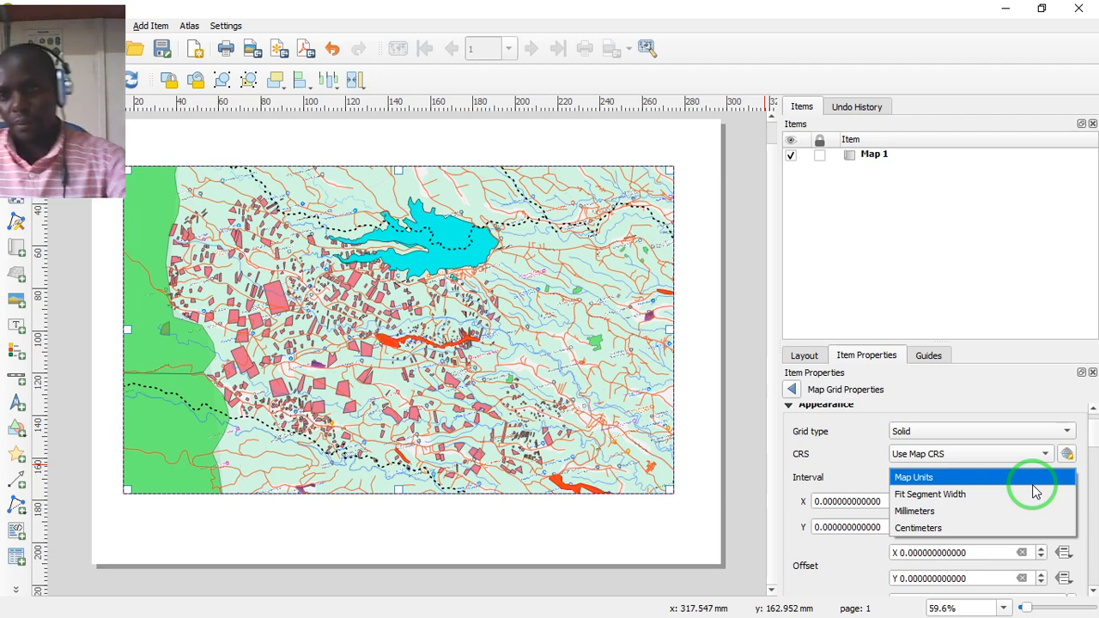
{"action": "left_click", "coordinate": [925, 526]}
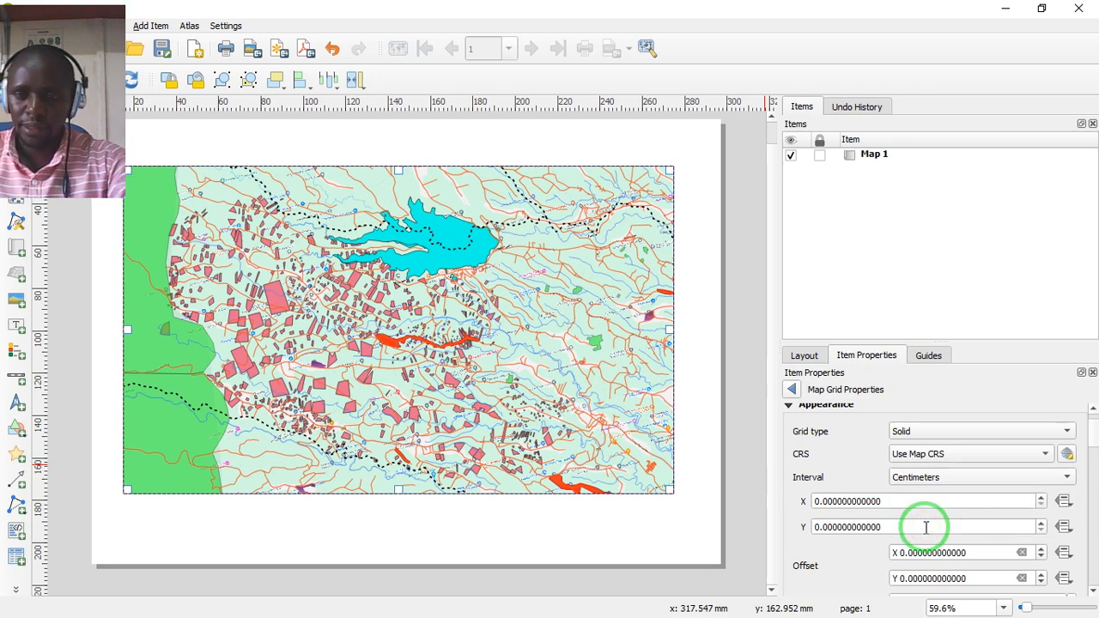
- Set both the X and Y intervals of the map grid to 5 cm
{"action": "scroll", "coordinate": [1086, 438], "scroll_direction": "down", "scroll_amount": 3}
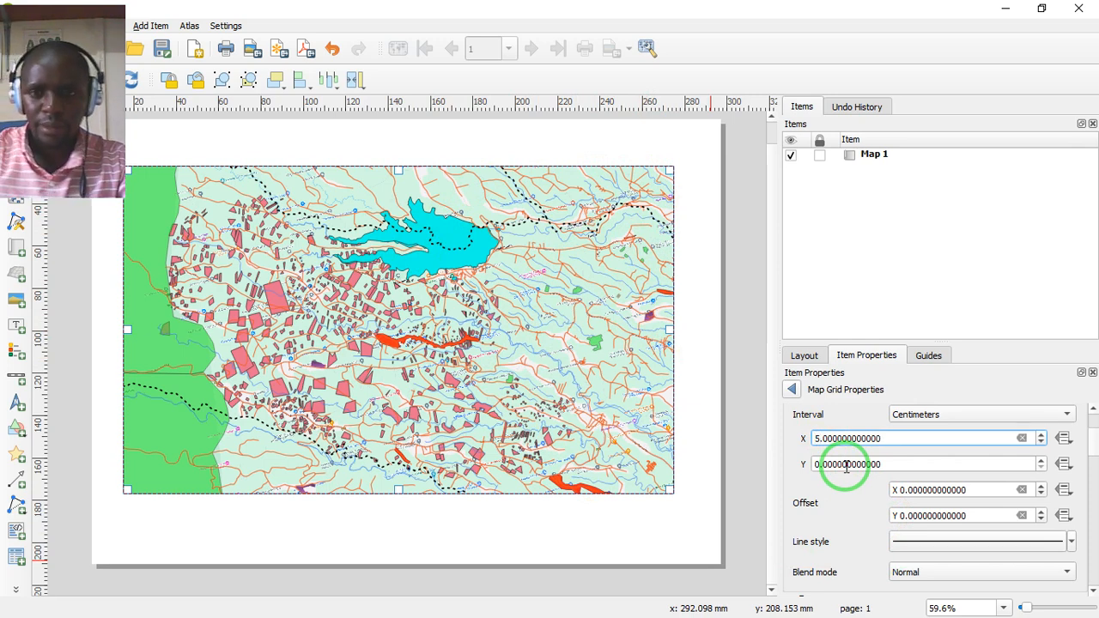
{"action": "left_click", "coordinate": [817, 465]}
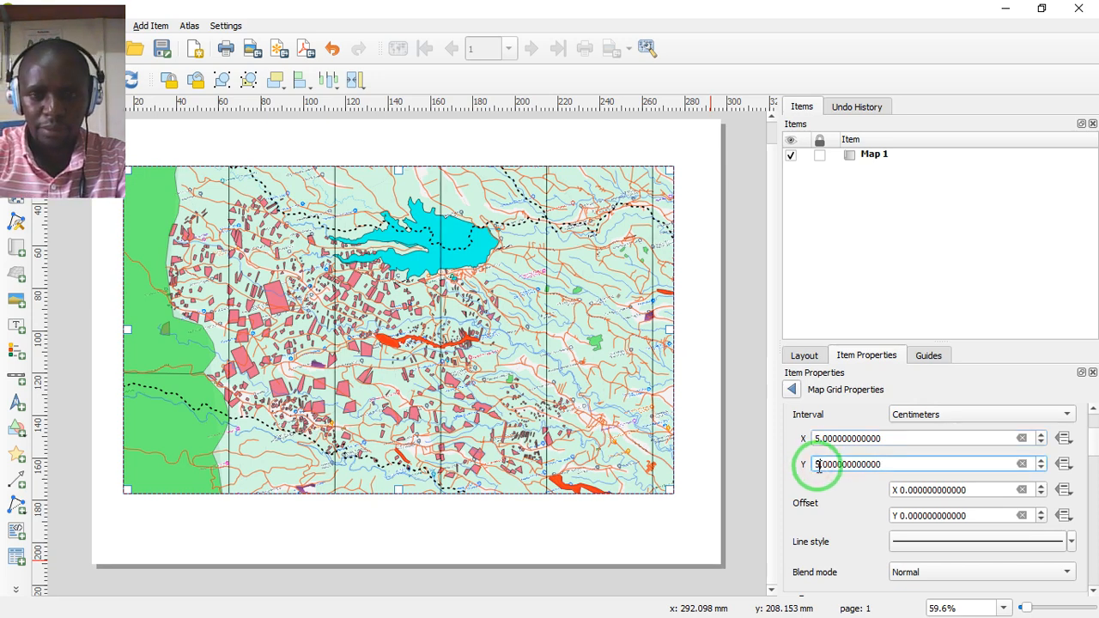
{"action": "left_click", "coordinate": [836, 487]}
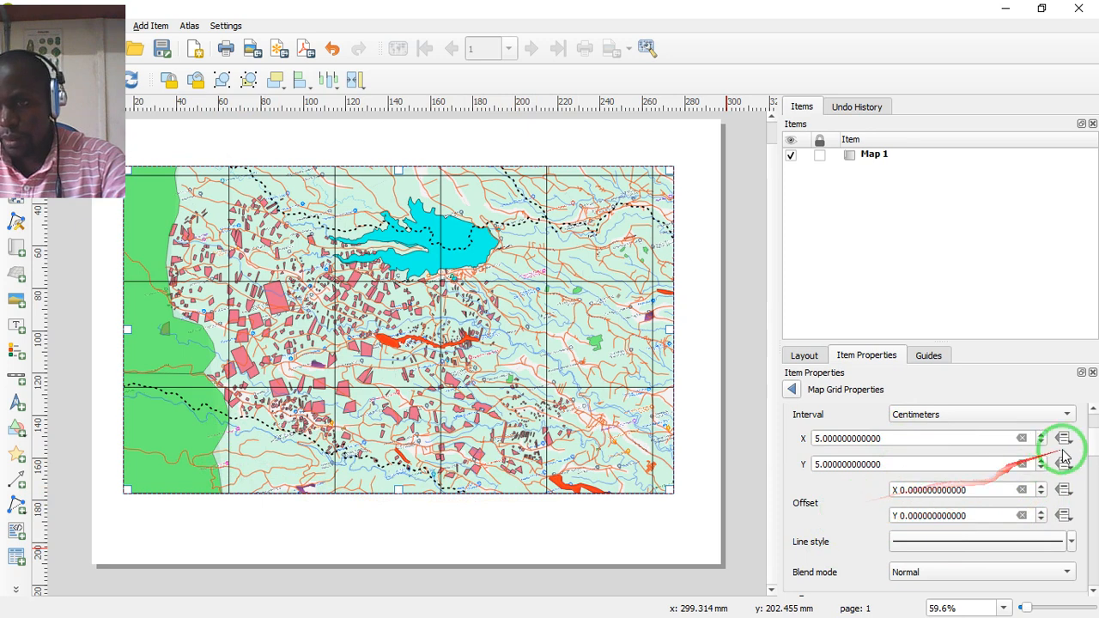
- Give the map grid a Zebra frame style
{"action": "left_click_drag", "start_coordinate": [1094, 439], "coordinate": [1096, 465]}
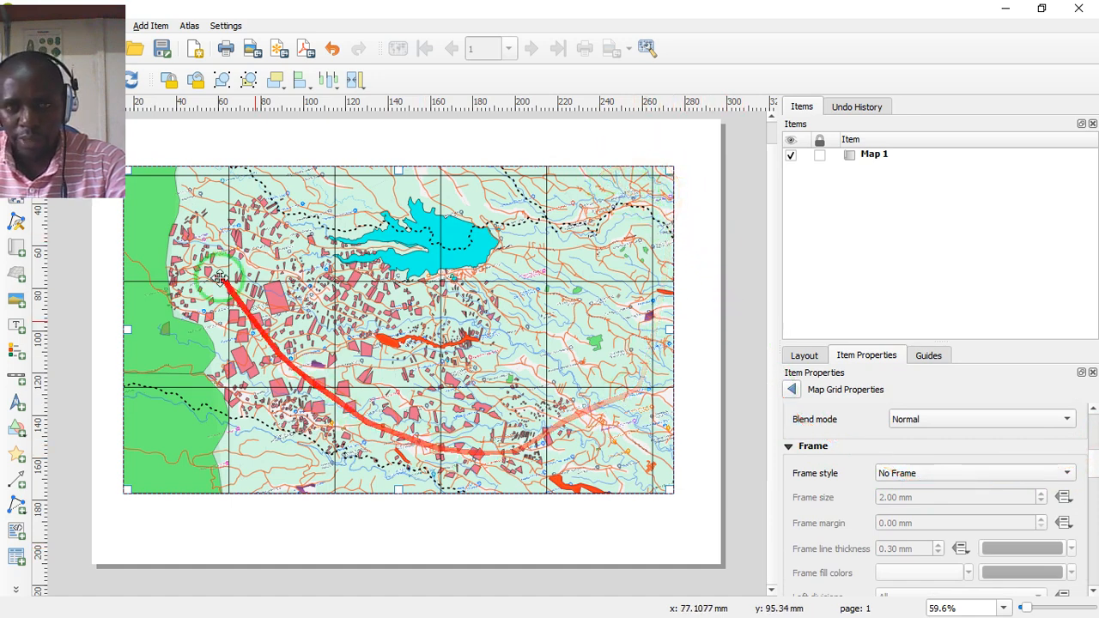
{"action": "left_click", "coordinate": [1062, 472]}
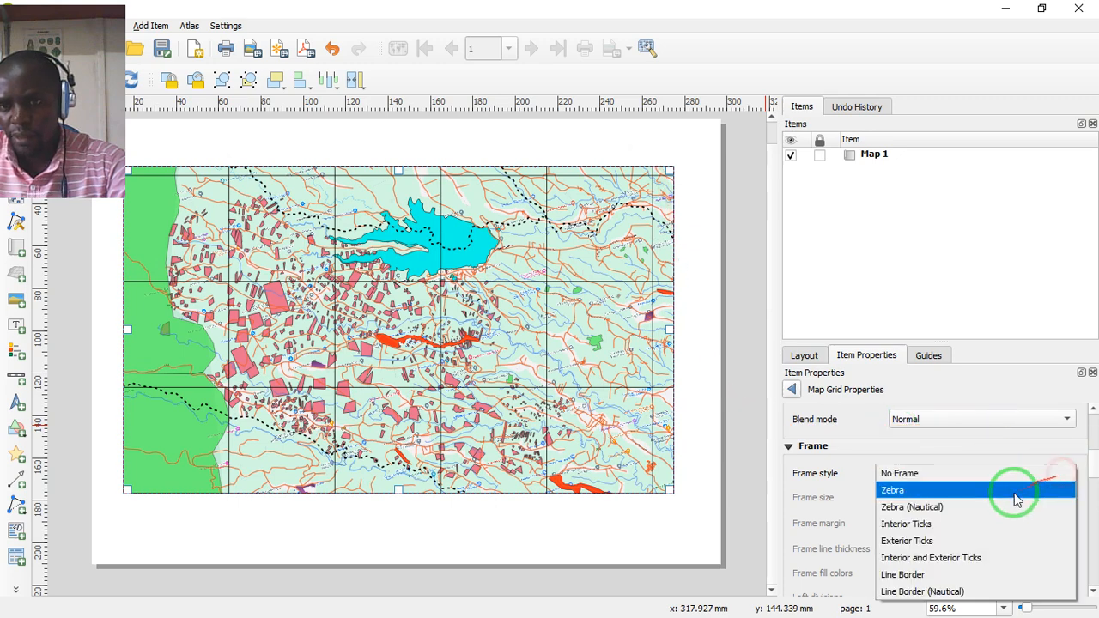
{"action": "left_click", "coordinate": [903, 491]}
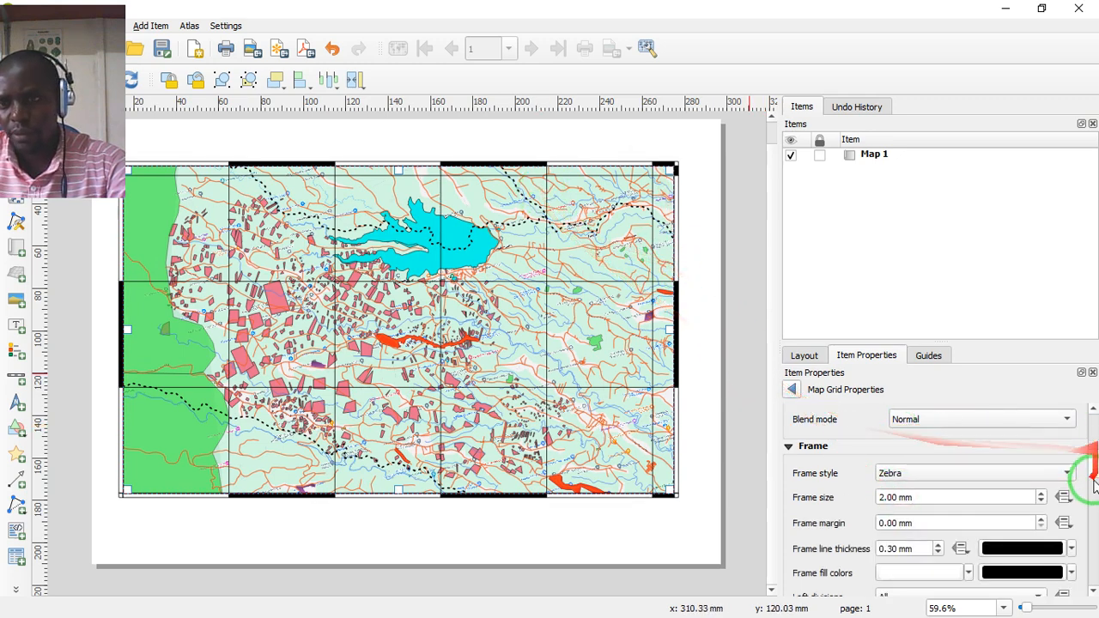
- Look over the frame's division and side options, and set the zebra frame size to 1.00 mm
{"action": "scroll", "coordinate": [1092, 468], "scroll_direction": "down", "scroll_amount": 5}
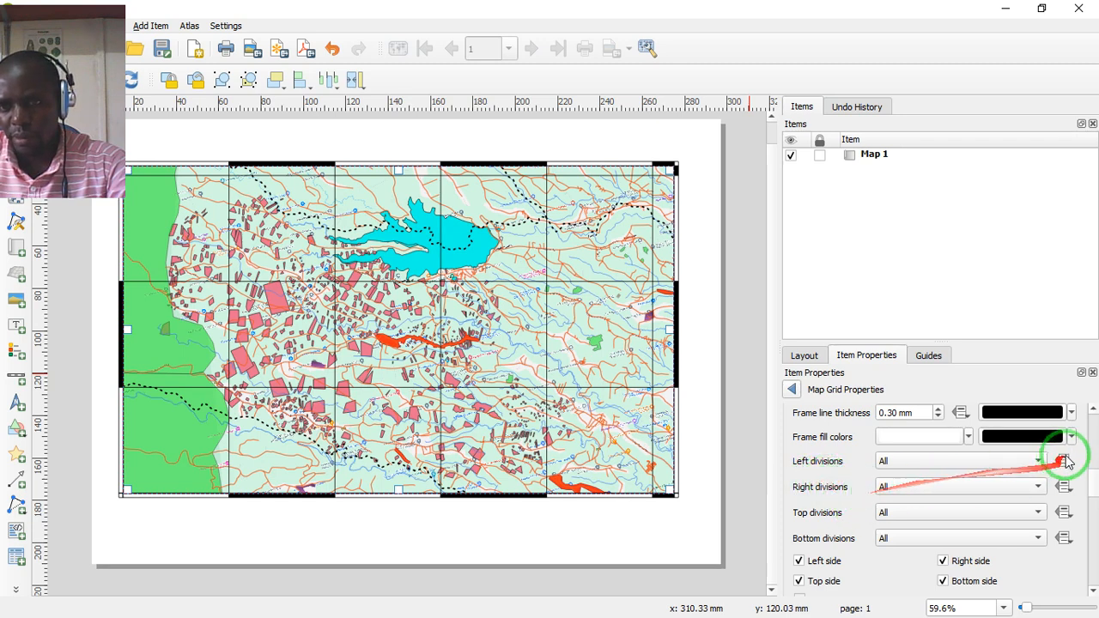
{"action": "scroll", "coordinate": [1073, 463], "scroll_direction": "down", "scroll_amount": 1}
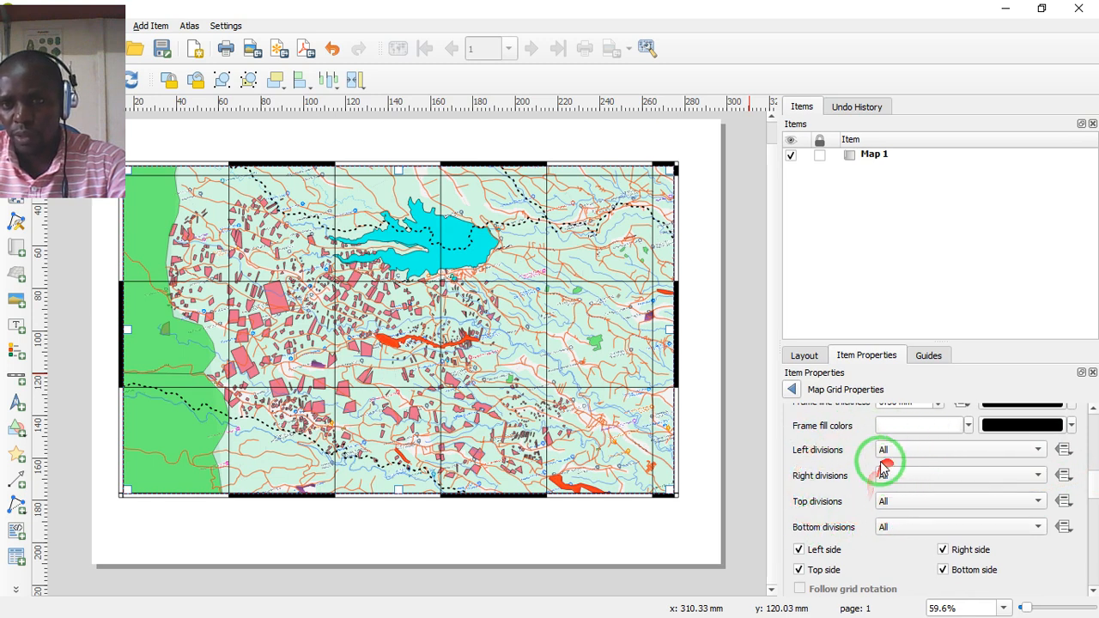
{"action": "mouse_move", "coordinate": [1095, 485]}
{"action": "left_mouse_down"}
{"action": "mouse_move", "coordinate": [1097, 503]}
{"action": "mouse_move", "coordinate": [1089, 461]}
{"action": "left_mouse_up"}
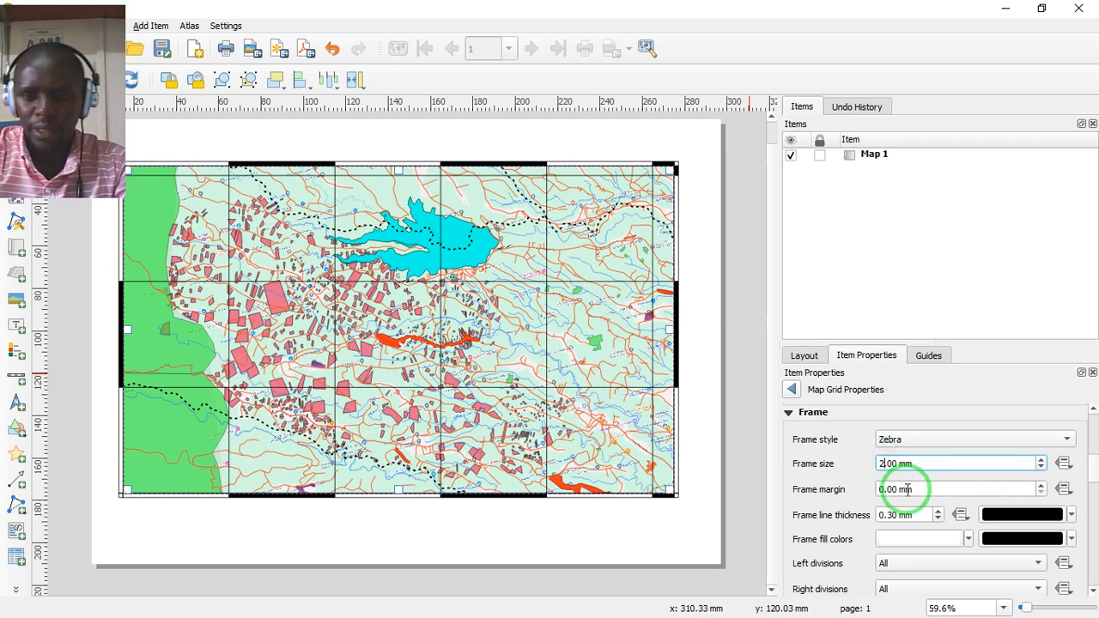
{"action": "key", "text": "BackSpace"}
{"action": "type", "text": "1"}
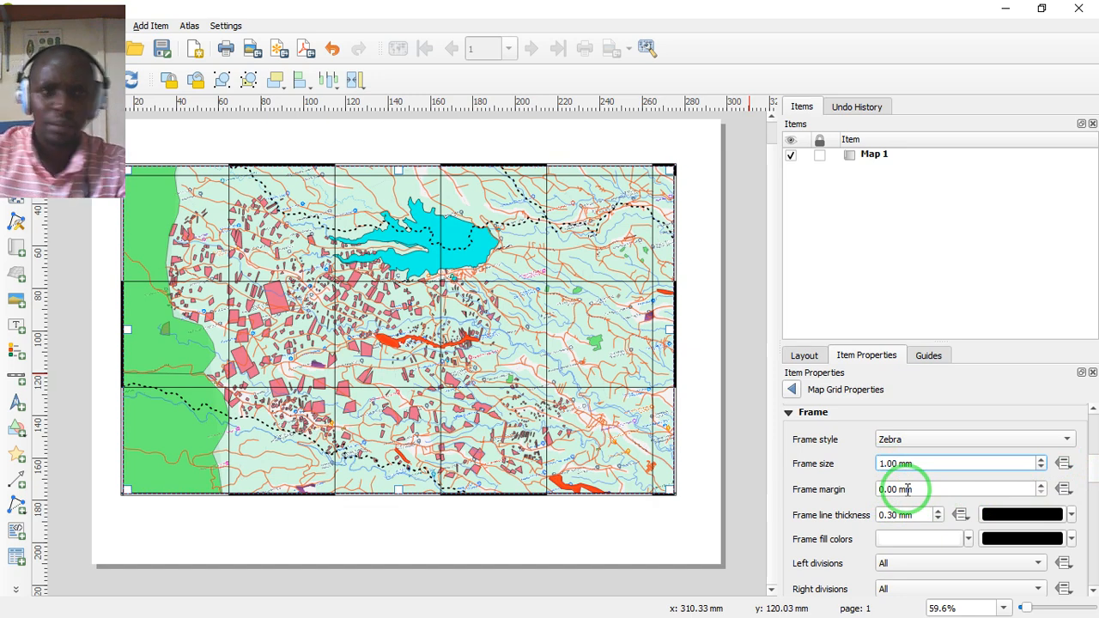
{"action": "left_click", "coordinate": [847, 473]}
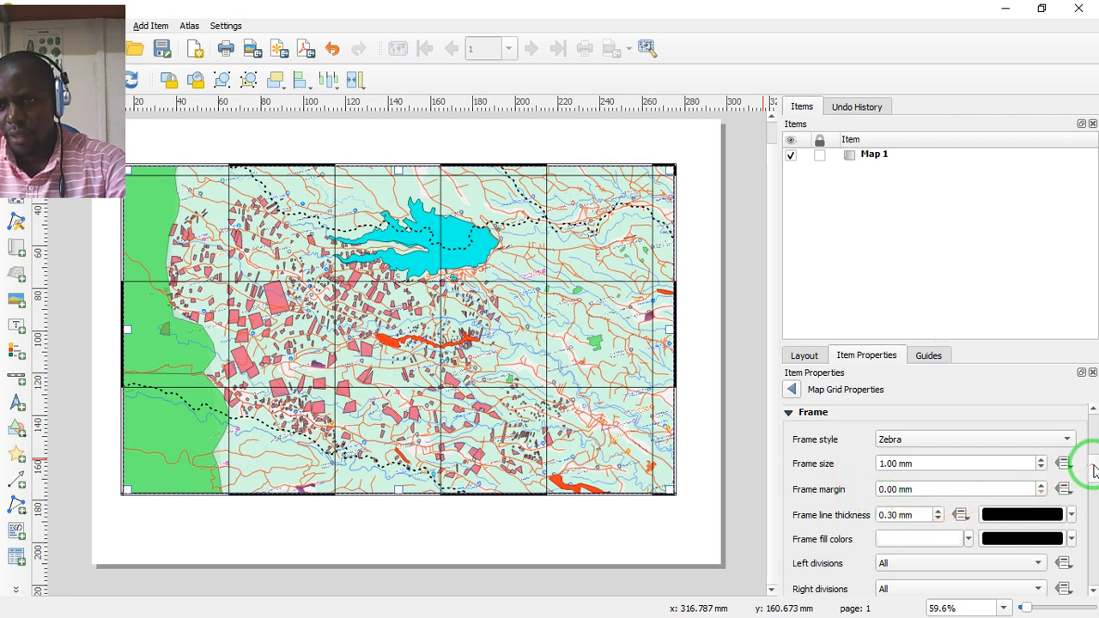
- Turn on drawing of coordinates around the map grid
{"action": "scroll", "coordinate": [1094, 473], "scroll_direction": "down", "scroll_amount": 4}
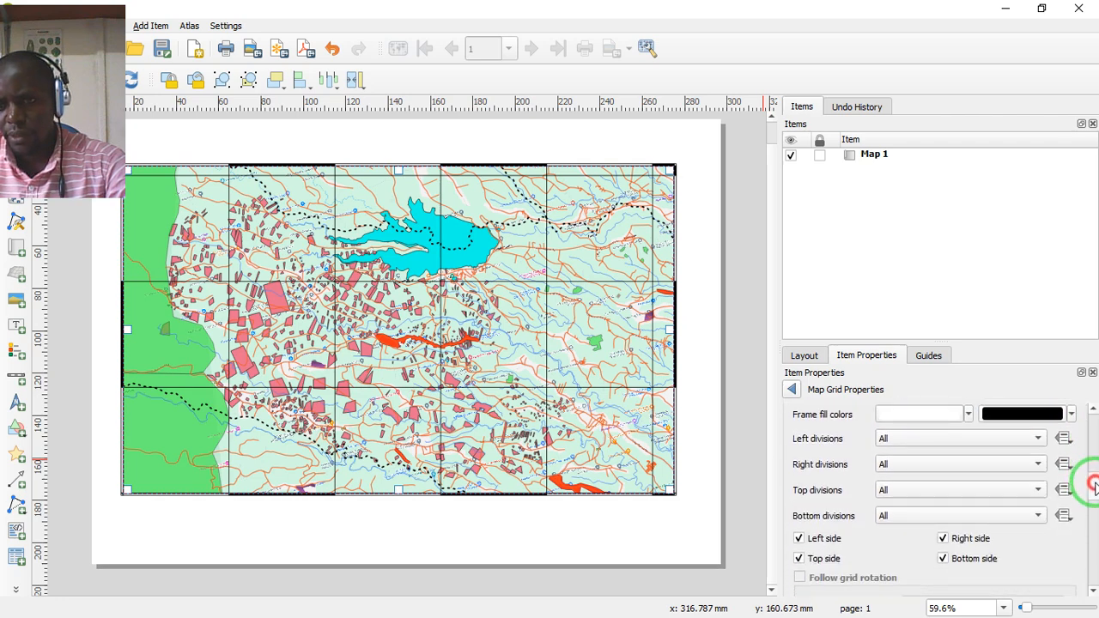
{"action": "scroll", "coordinate": [1096, 487], "scroll_direction": "down", "scroll_amount": 1}
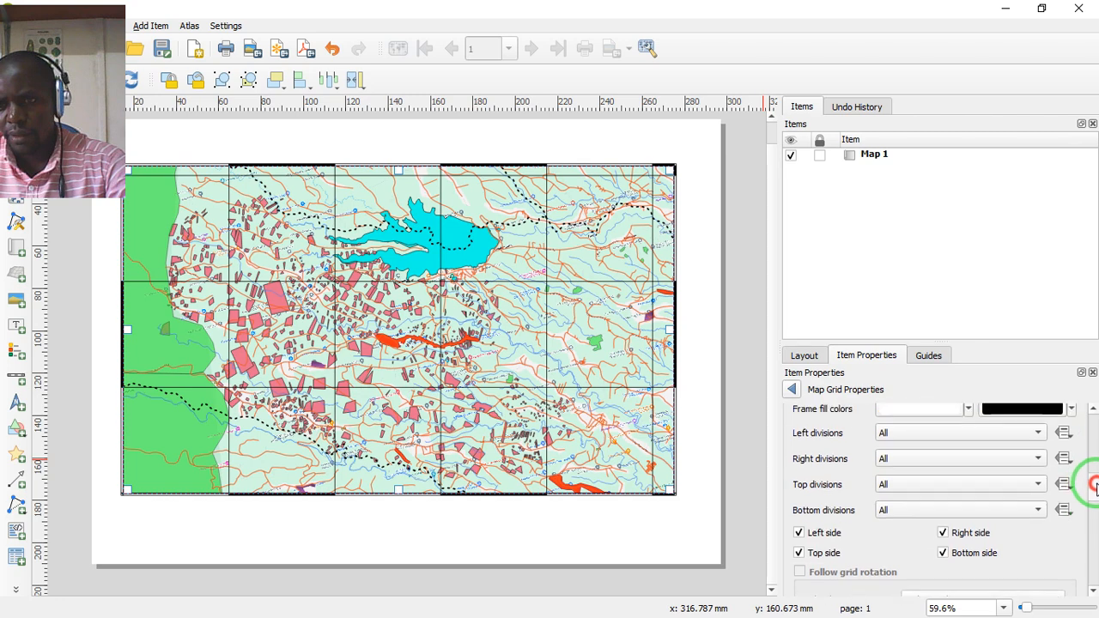
{"action": "mouse_move", "coordinate": [1096, 486]}
{"action": "left_mouse_down"}
{"action": "mouse_move", "coordinate": [1091, 514]}
{"action": "mouse_move", "coordinate": [956, 528]}
{"action": "left_mouse_up"}
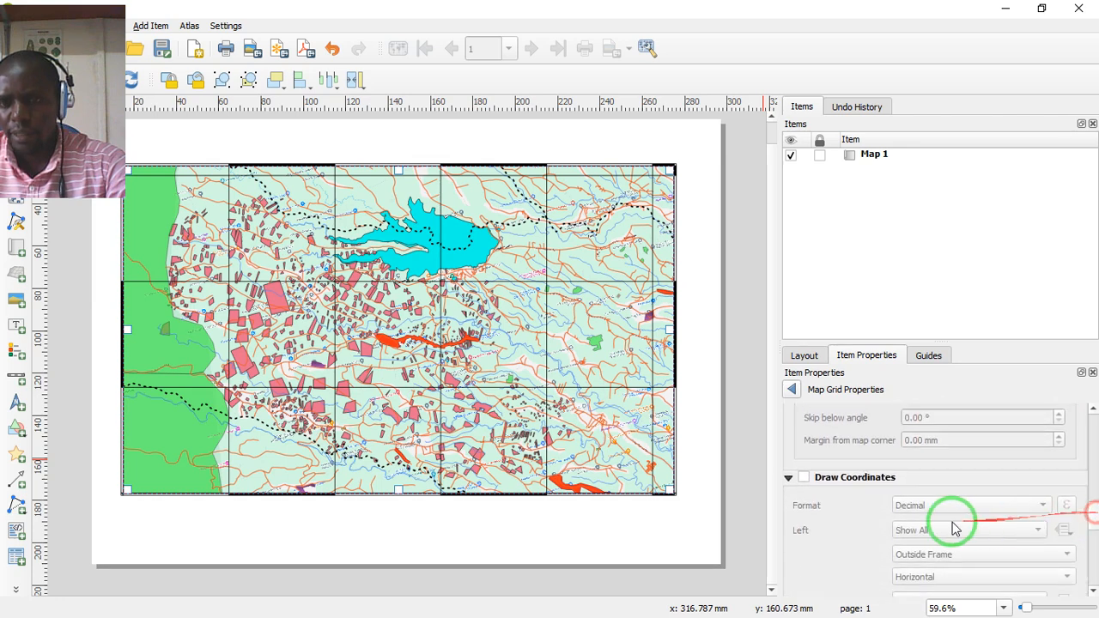
{"action": "left_click", "coordinate": [804, 477]}
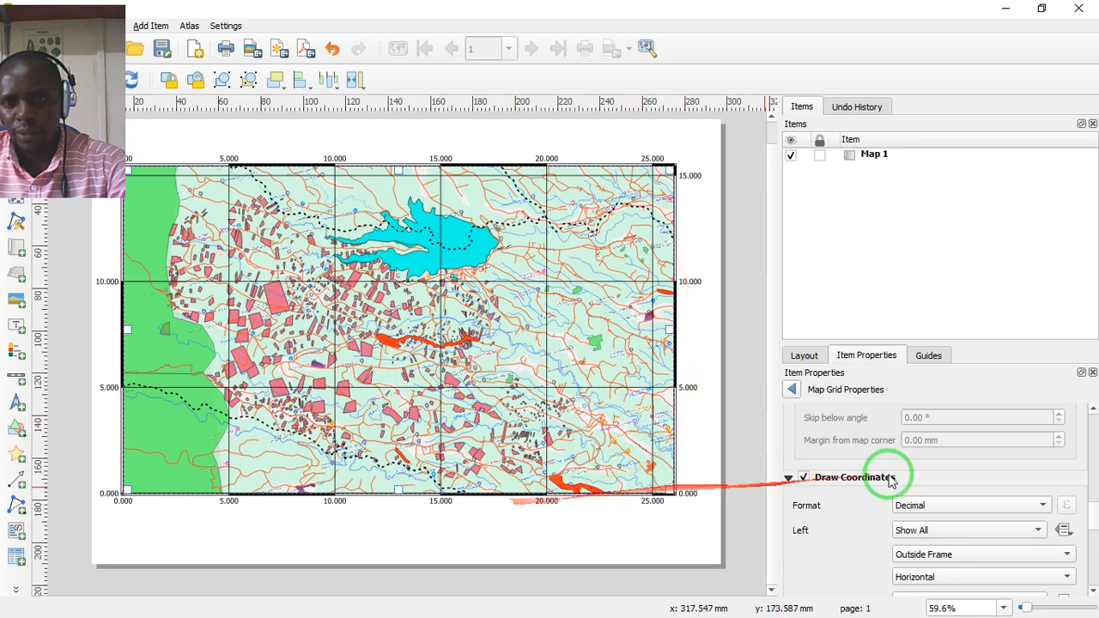
- Set the left and right grid coordinates to Vertical Ascending, and the coordinate format to Decimal with Suffix
{"action": "scroll", "coordinate": [1096, 526], "scroll_direction": "down", "scroll_amount": 1}
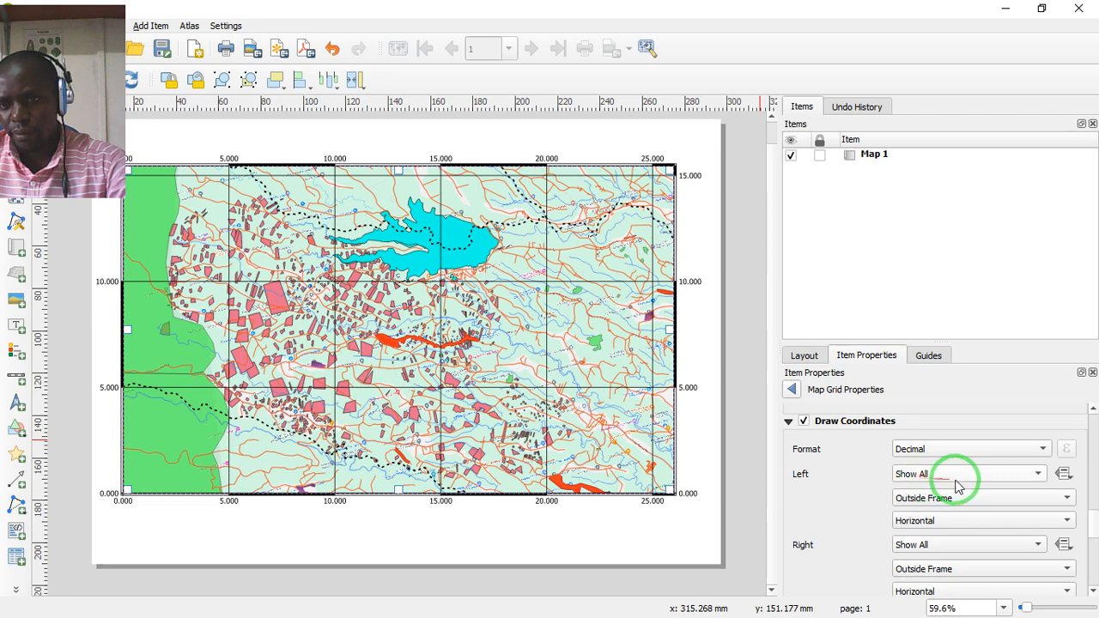
{"action": "left_click", "coordinate": [1039, 475]}
{"action": "left_click", "coordinate": [1041, 475]}
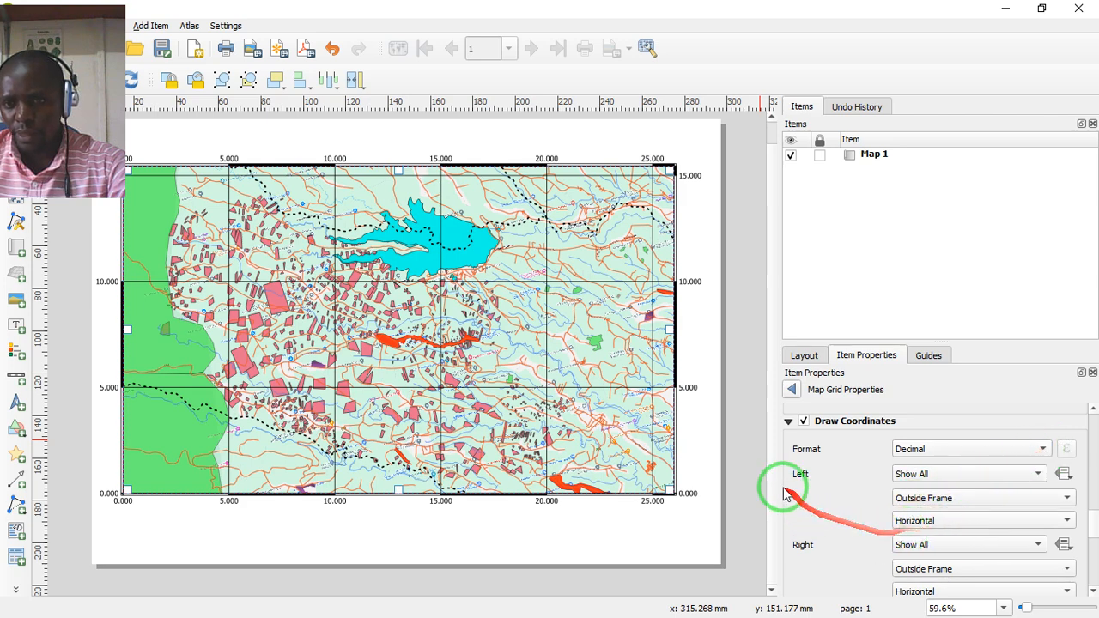
{"action": "left_click", "coordinate": [1069, 522]}
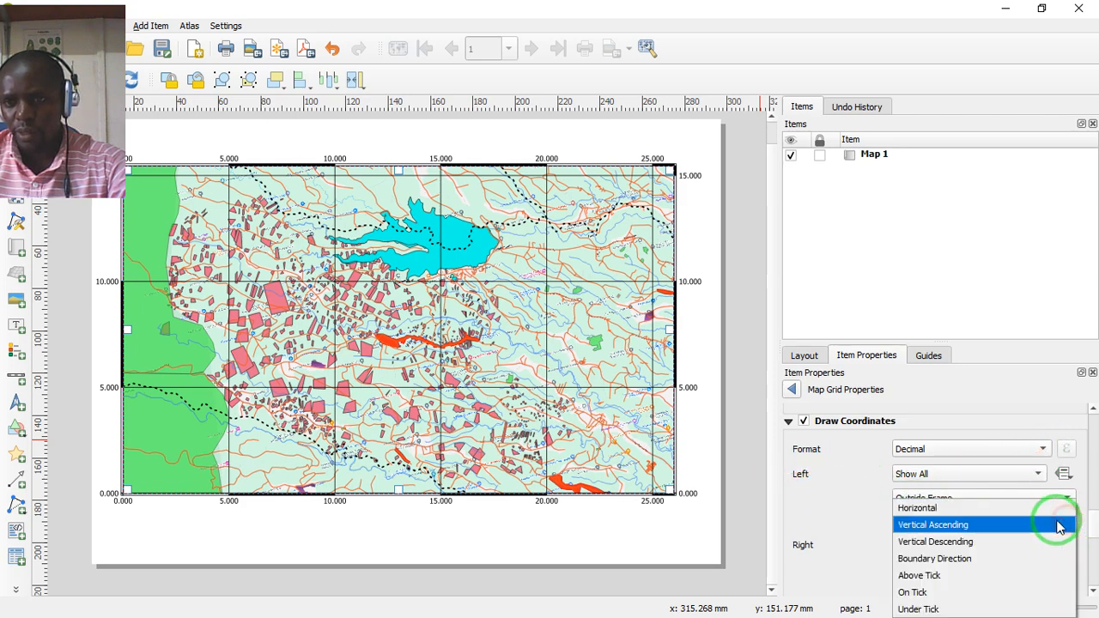
{"action": "left_click", "coordinate": [930, 524]}
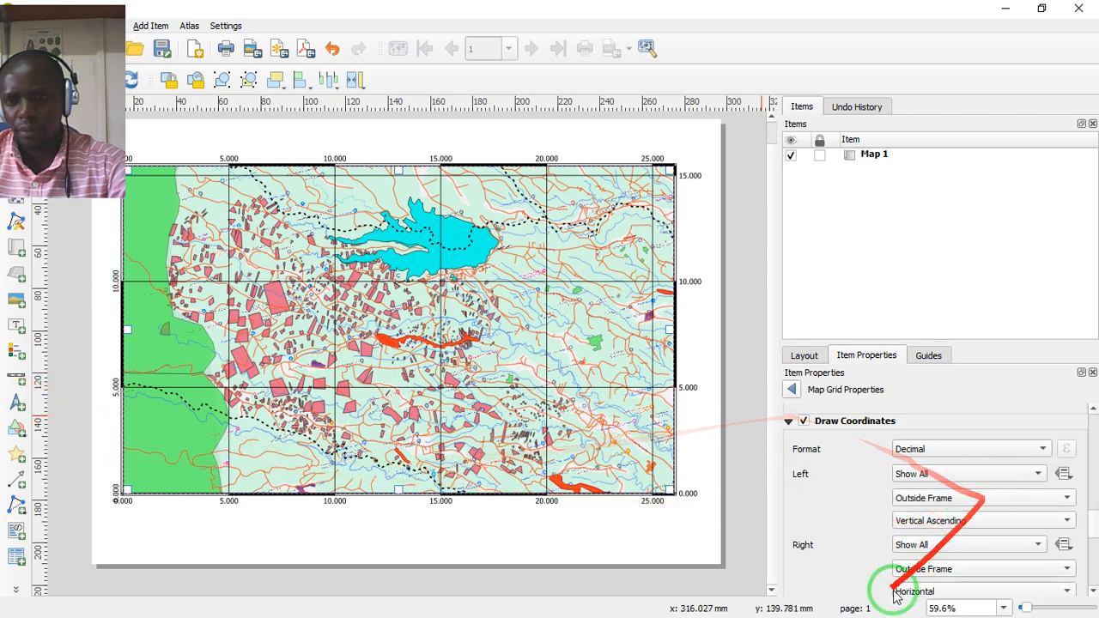
{"action": "left_click", "coordinate": [1068, 591]}
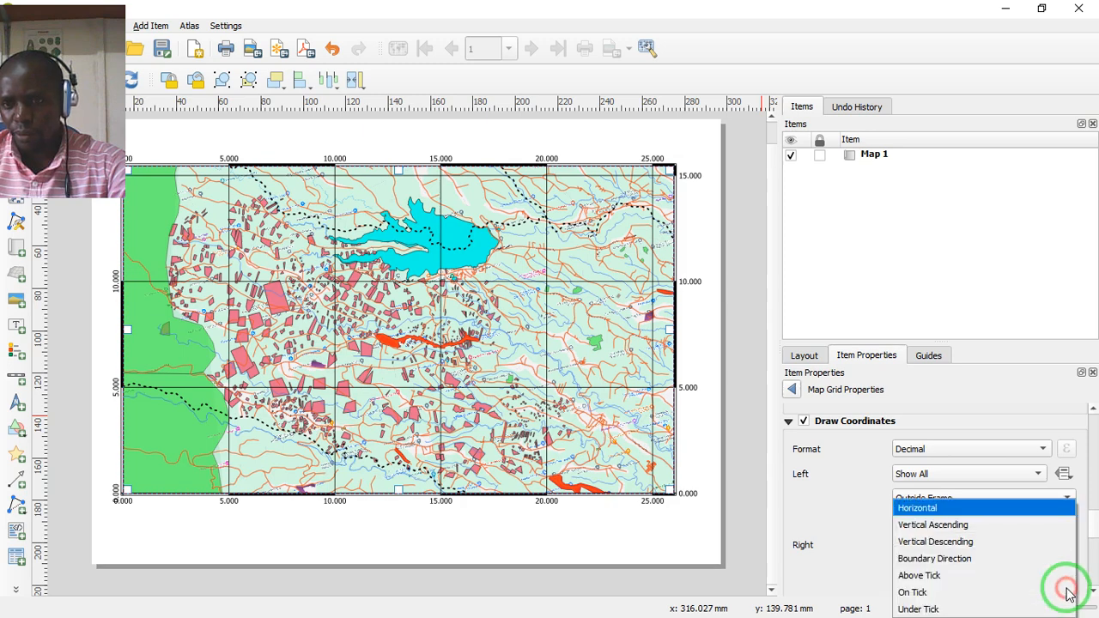
{"action": "left_click", "coordinate": [919, 527]}
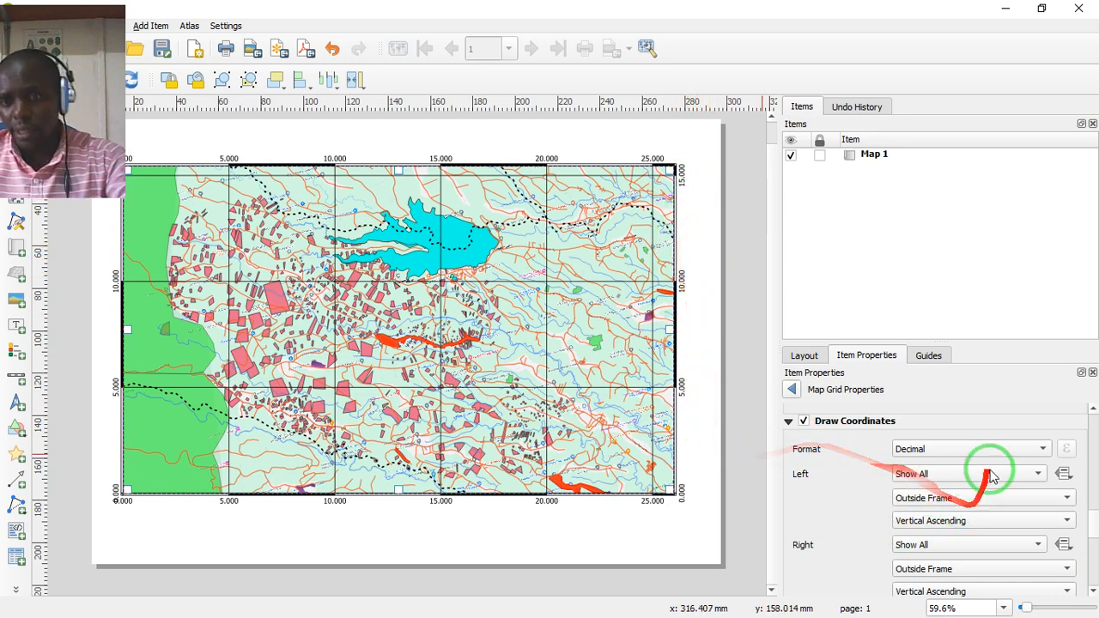
{"action": "left_click", "coordinate": [1042, 450]}
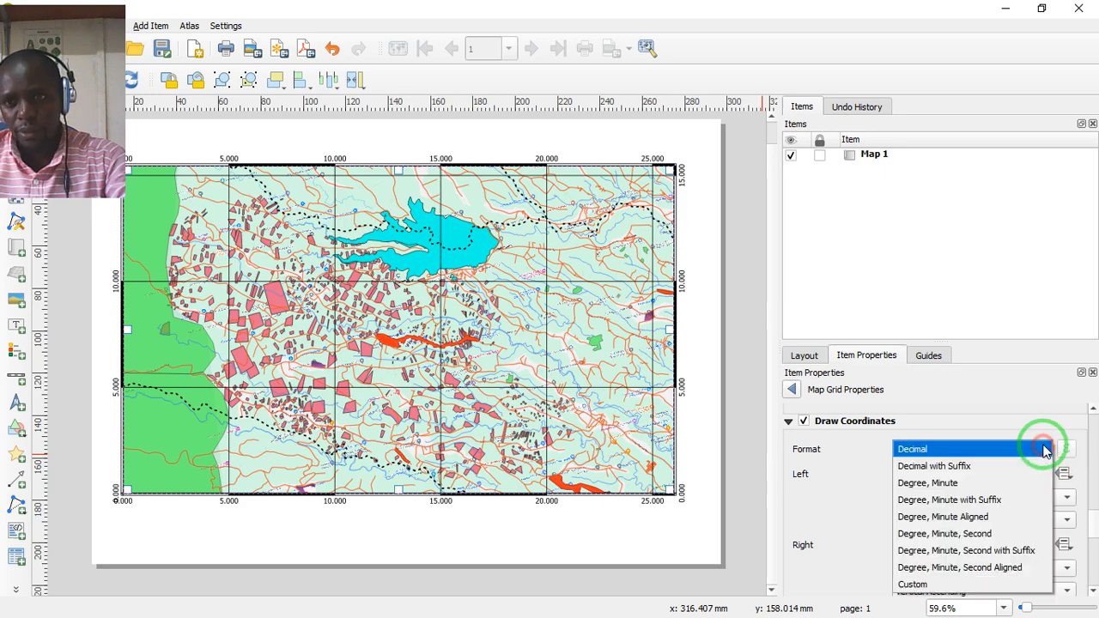
{"action": "left_click", "coordinate": [957, 472]}
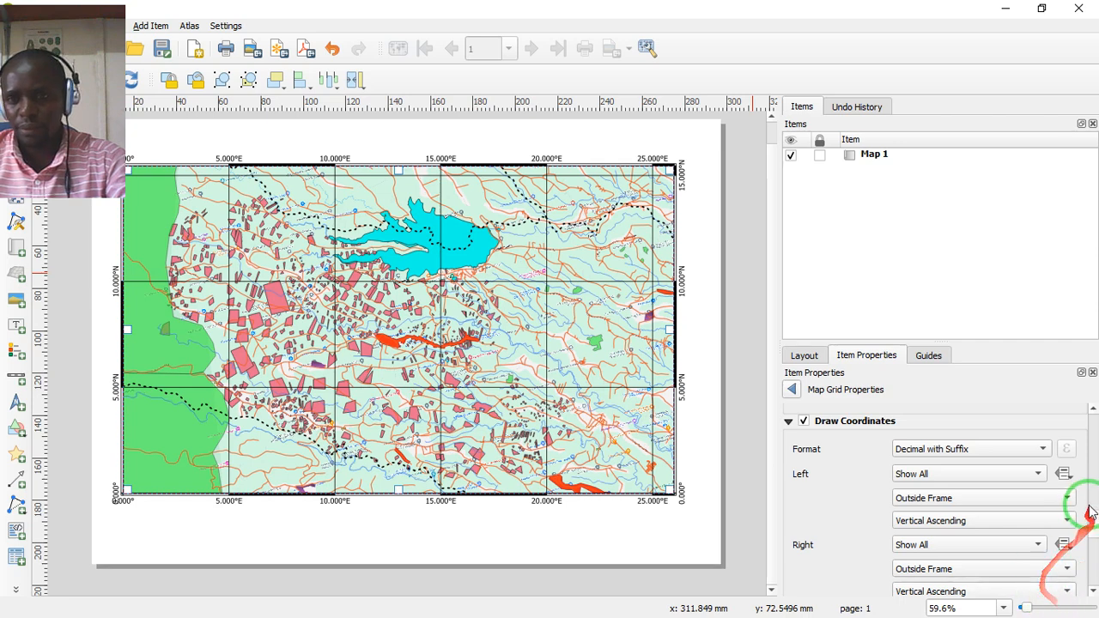
- Reduce the font size of the grid coordinates to 8 points
{"action": "left_click_drag", "start_coordinate": [1096, 519], "coordinate": [1096, 554]}
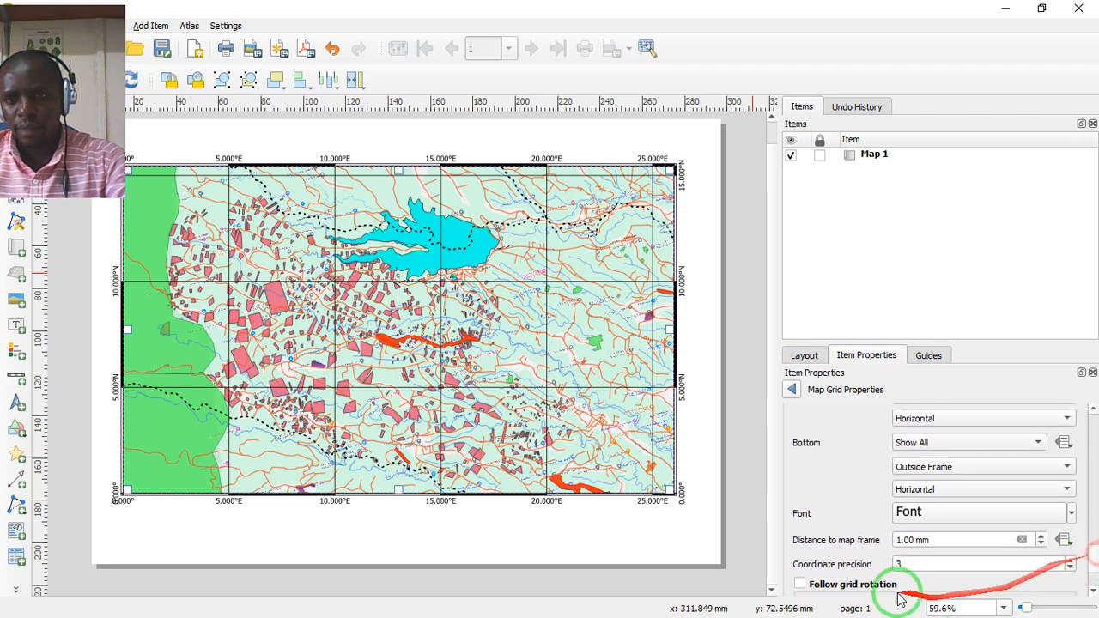
{"action": "left_click", "coordinate": [1072, 513]}
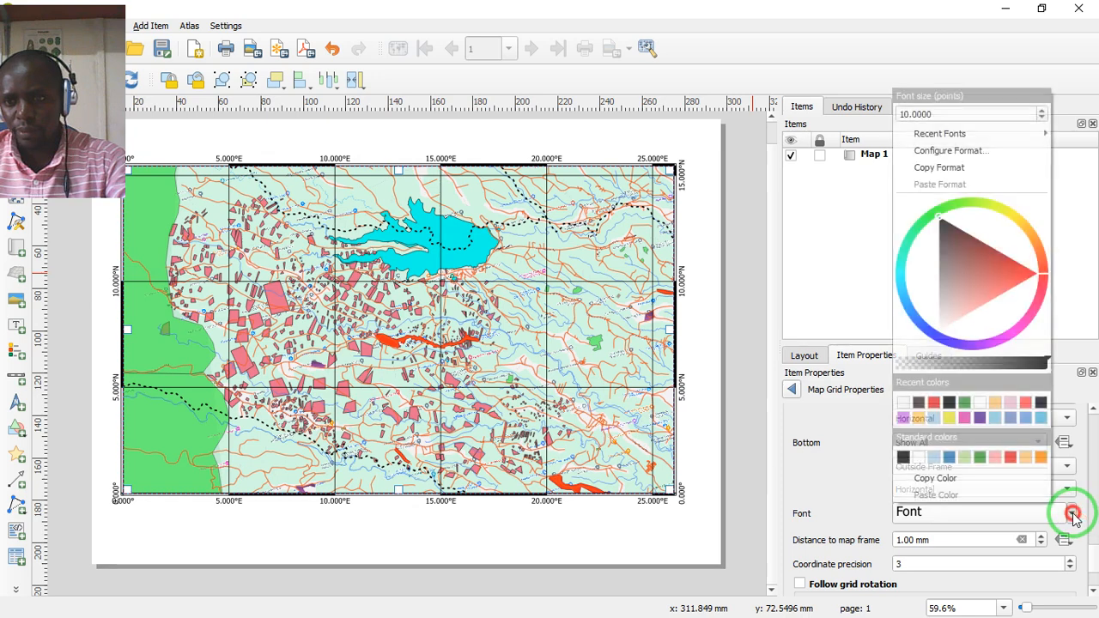
{"action": "left_click", "coordinate": [1041, 118]}
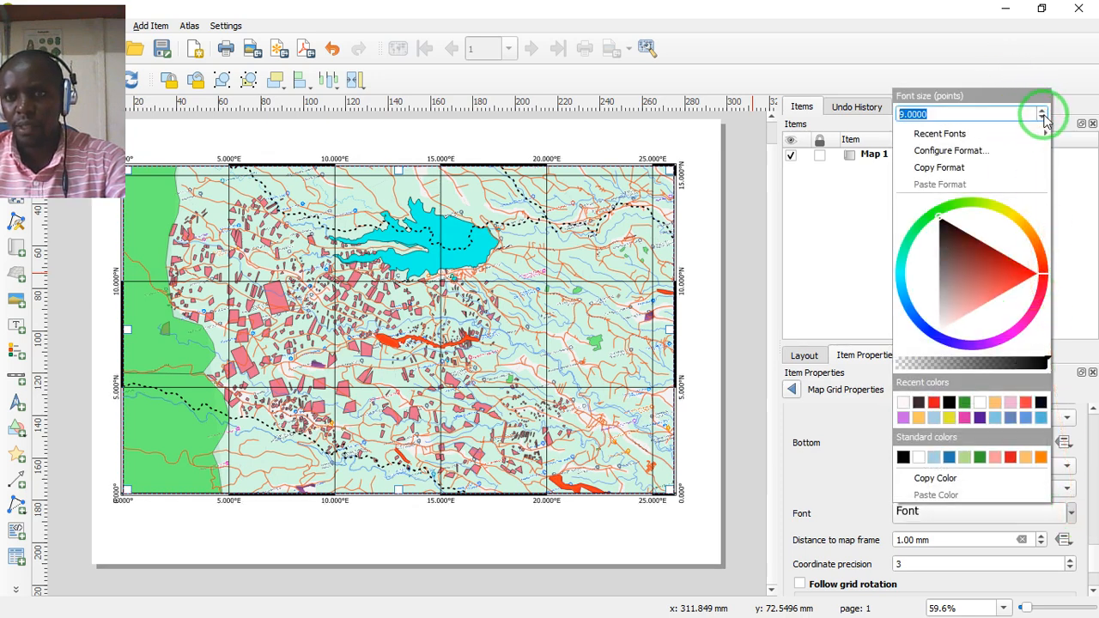
{"action": "left_click", "coordinate": [1043, 118]}
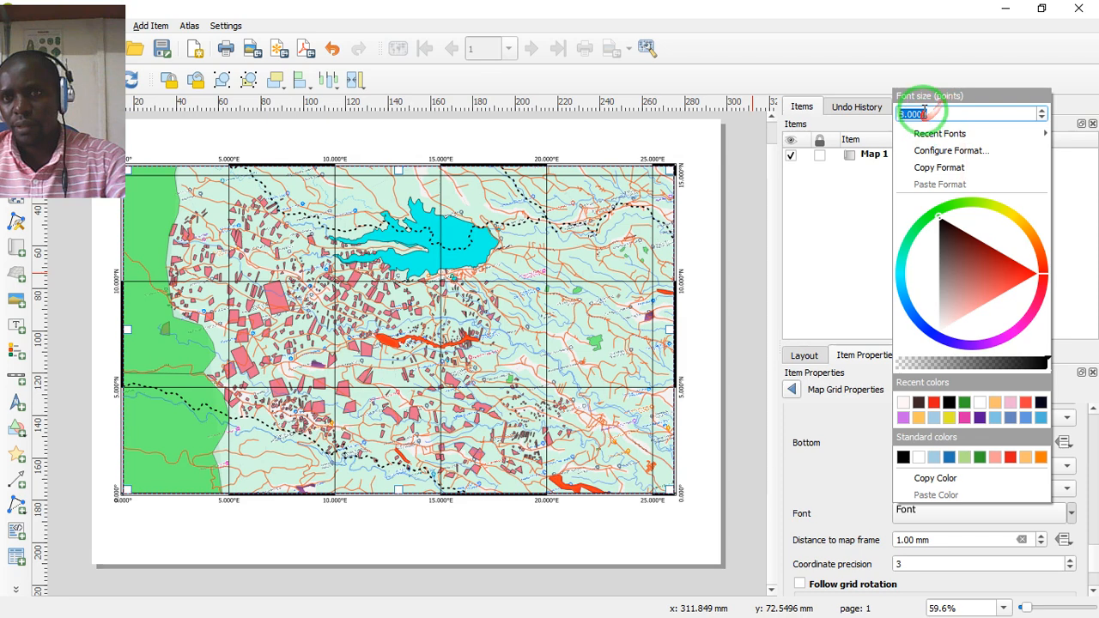
{"action": "left_click", "coordinate": [844, 481]}
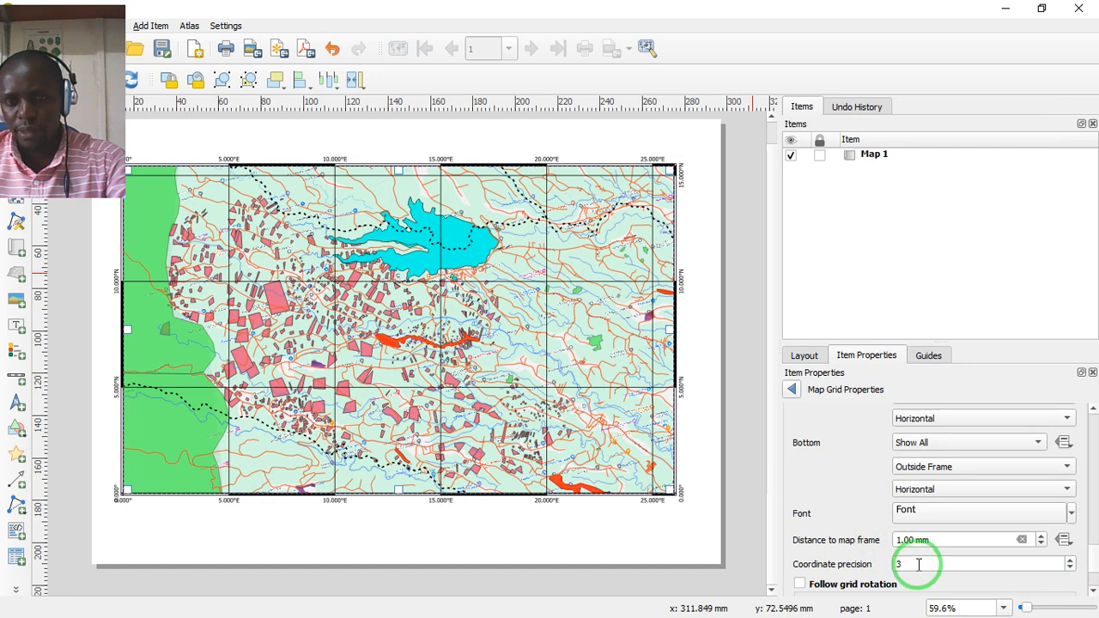
- Raise the coordinate precision of the grid labels to 6 decimal places
{"action": "left_click", "coordinate": [1070, 562]}
{"action": "left_click", "coordinate": [1070, 563]}
{"action": "left_click", "coordinate": [1070, 562]}
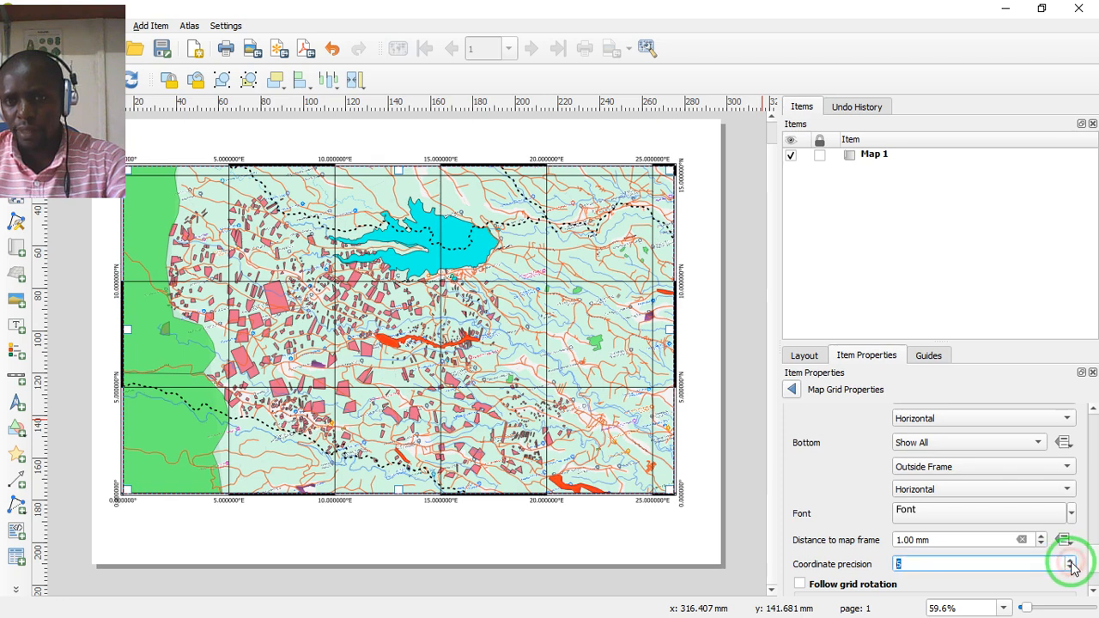
- Set the coordinate precision of the map grid labels to 2 decimal places
{"action": "left_click", "coordinate": [1071, 569]}
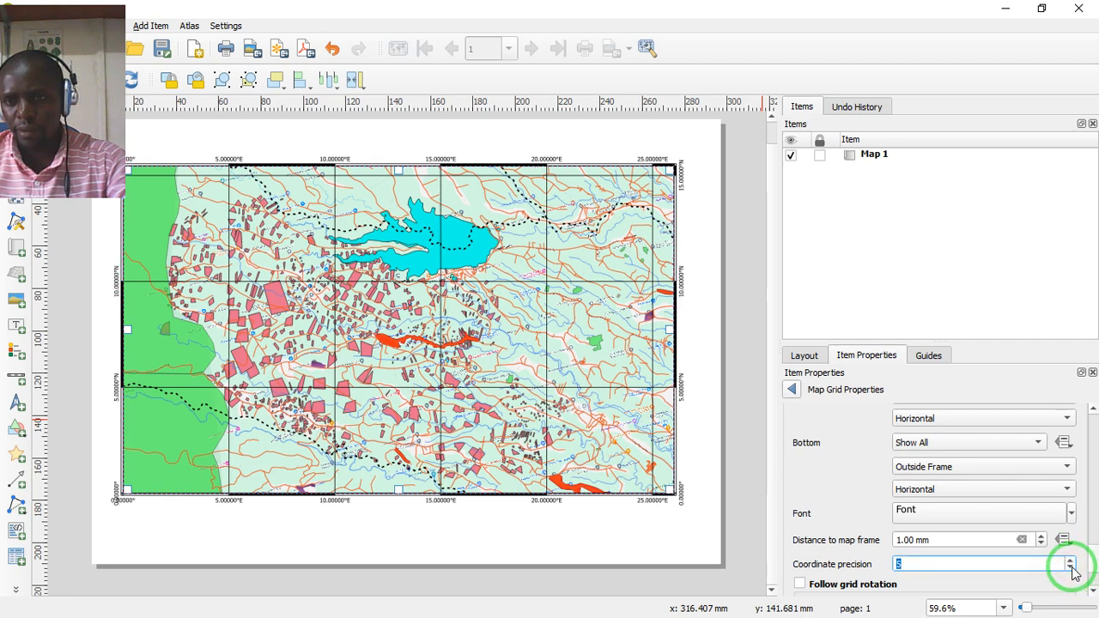
{"action": "left_click", "coordinate": [1071, 569]}
{"action": "left_click", "coordinate": [1071, 568]}
{"action": "left_click", "coordinate": [1071, 569]}
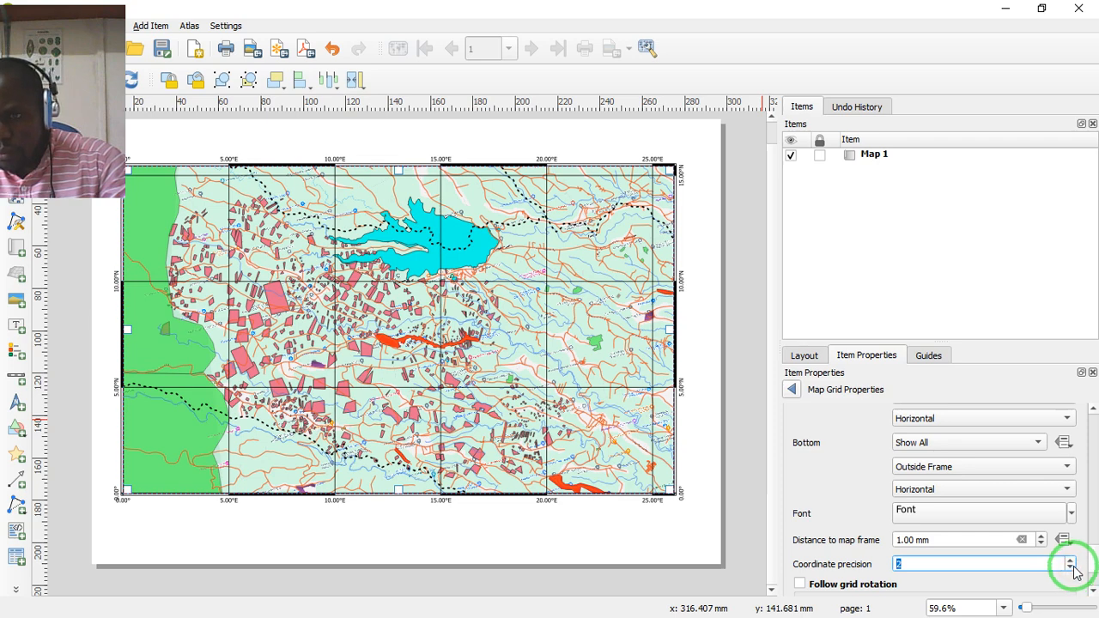
{"action": "left_click", "coordinate": [1071, 563]}
{"action": "left_click", "coordinate": [1071, 559]}
{"action": "left_click", "coordinate": [1071, 559]}
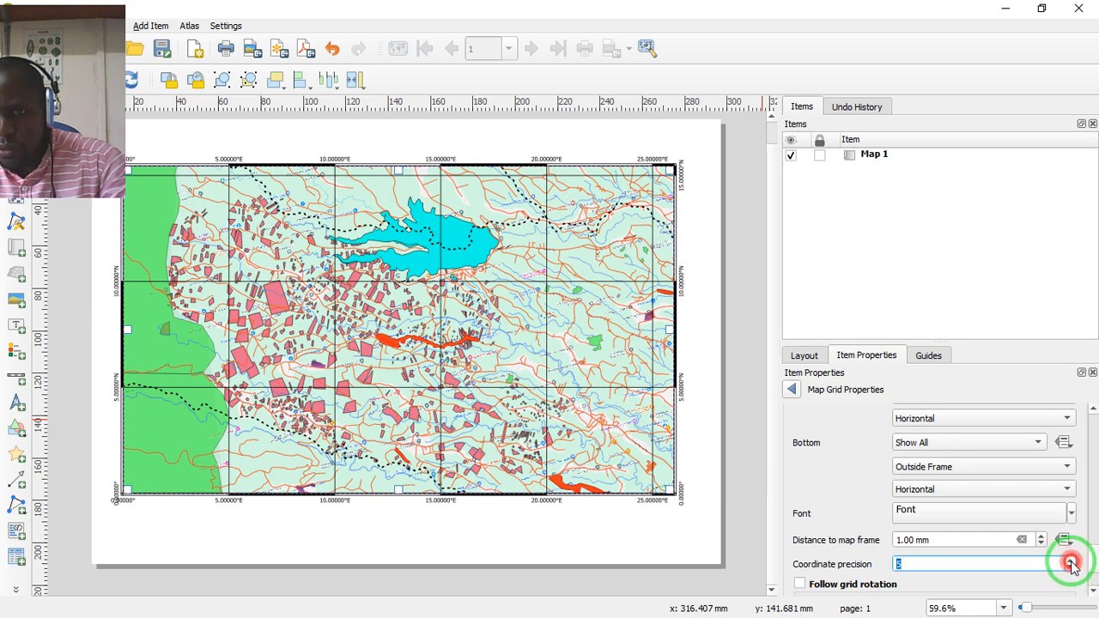
{"action": "left_click", "coordinate": [1071, 559]}
{"action": "left_click", "coordinate": [1071, 560]}
{"action": "left_click", "coordinate": [1071, 559]}
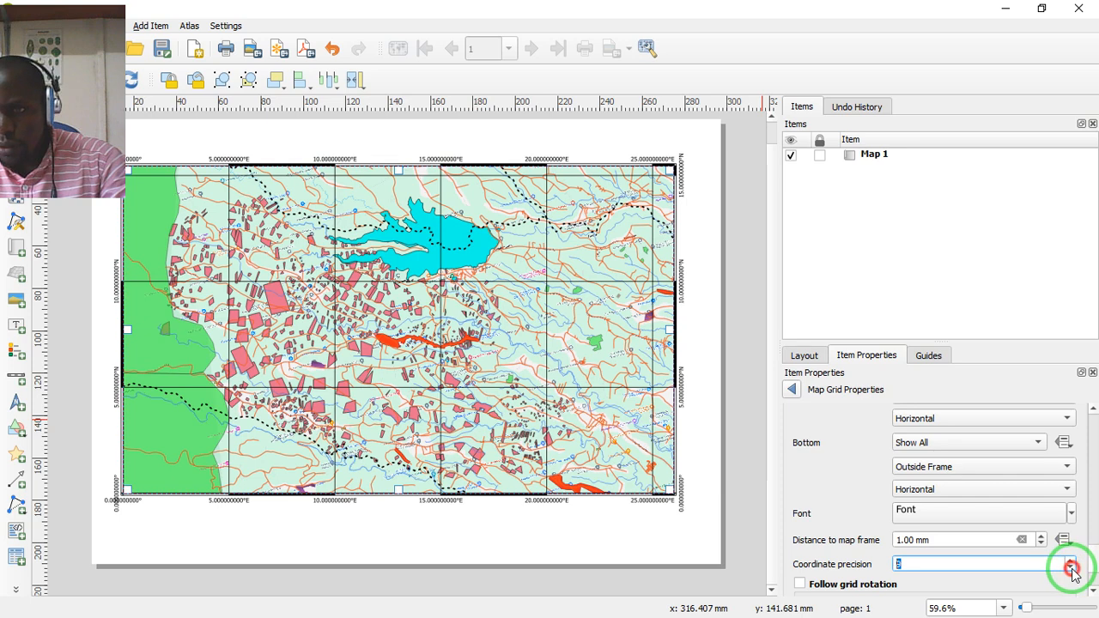
{"action": "left_click", "coordinate": [1071, 568]}
{"action": "left_click", "coordinate": [1072, 568]}
{"action": "left_click", "coordinate": [1072, 568]}
{"action": "left_click", "coordinate": [1071, 569]}
{"action": "left_click", "coordinate": [1071, 568]}
{"action": "left_click", "coordinate": [1071, 568]}
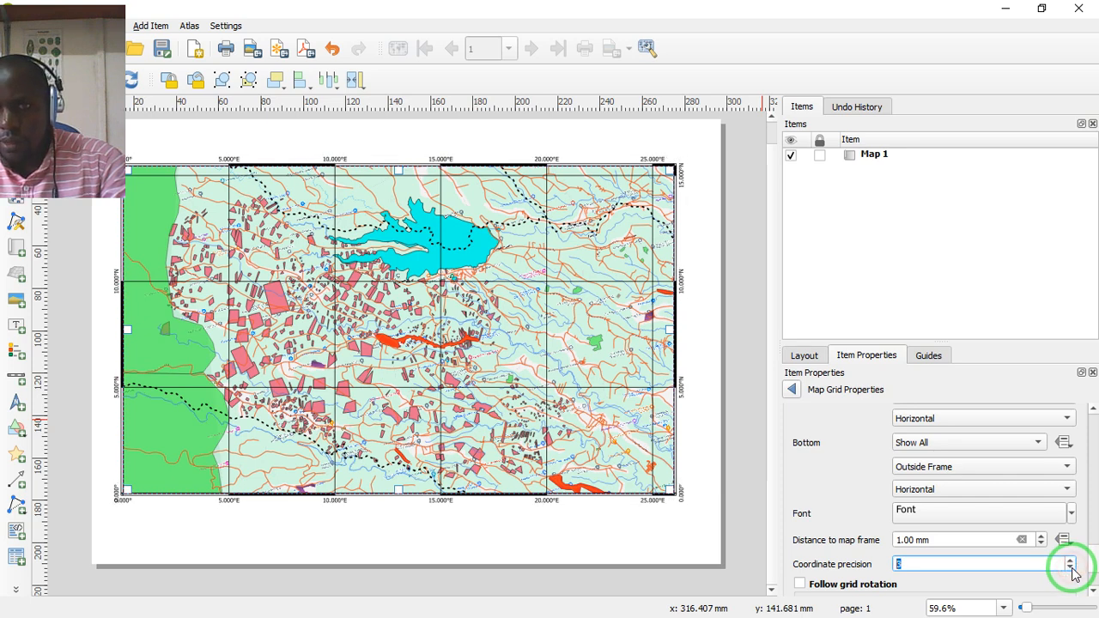
{"action": "left_click", "coordinate": [1073, 570]}
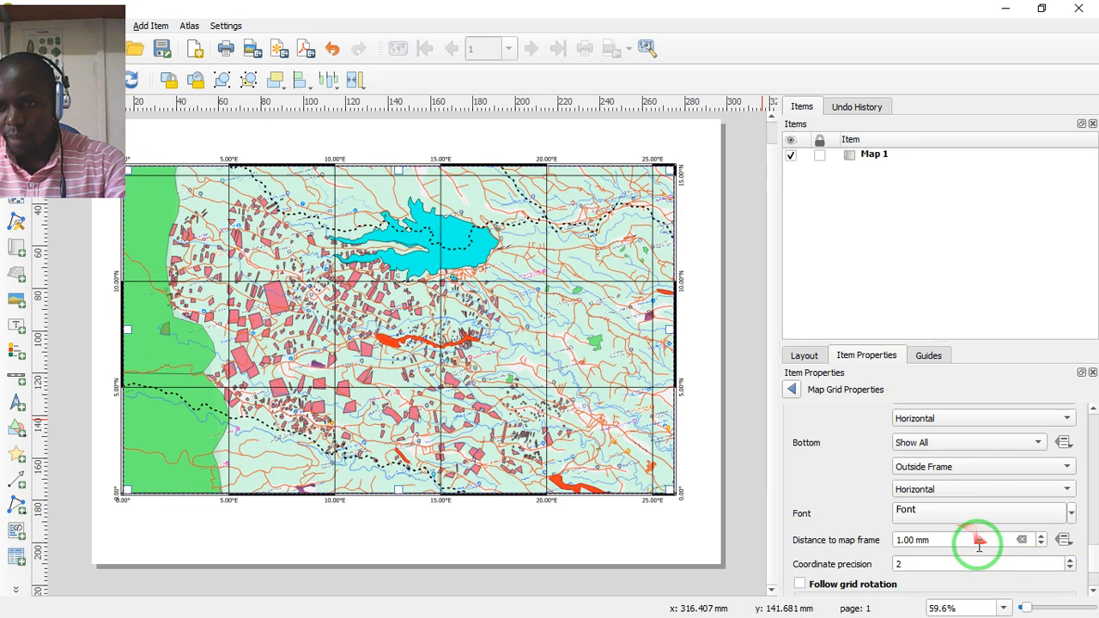
- Try a 7 mm distance between the grid coordinates and the map frame, and return it to 1 mm
{"action": "left_click", "coordinate": [1042, 537]}
{"action": "left_click", "coordinate": [1042, 536]}
{"action": "left_click", "coordinate": [1042, 537]}
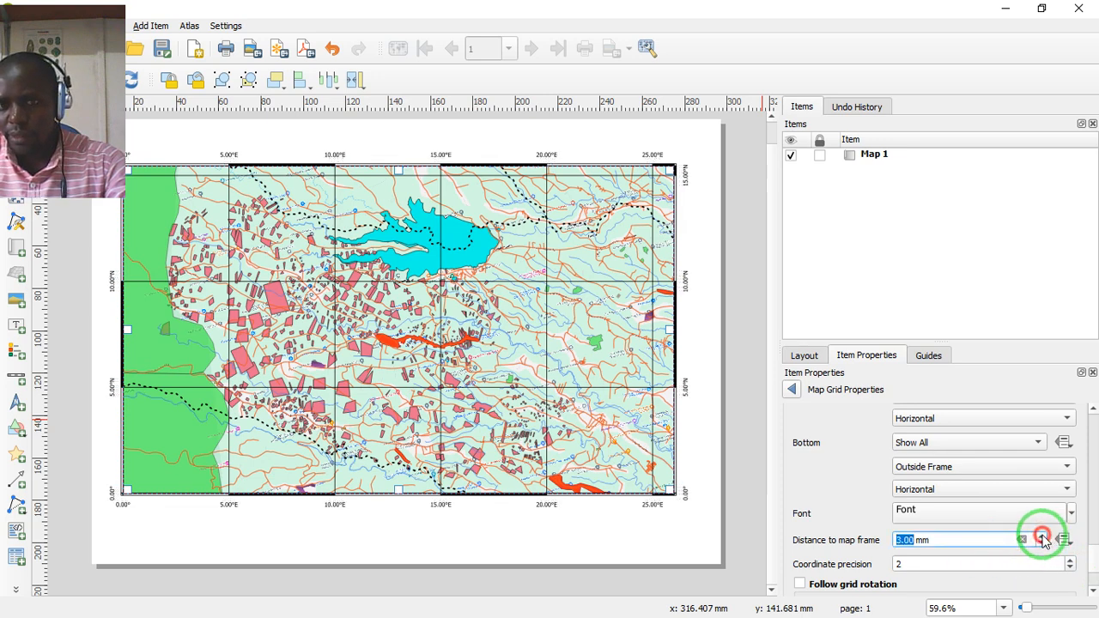
{"action": "left_click", "coordinate": [1041, 537]}
{"action": "left_click", "coordinate": [1042, 537]}
{"action": "left_click", "coordinate": [1042, 537]}
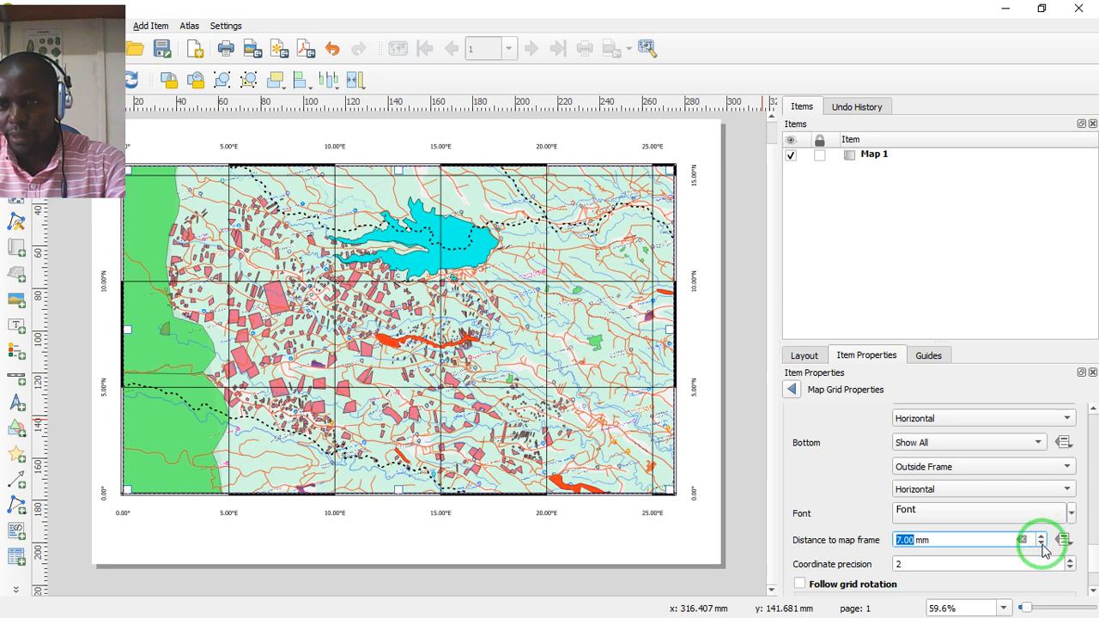
{"action": "left_click", "coordinate": [1042, 544]}
{"action": "left_click", "coordinate": [1042, 544]}
{"action": "left_click", "coordinate": [1042, 543]}
{"action": "left_click", "coordinate": [1042, 544]}
{"action": "left_click", "coordinate": [1042, 544]}
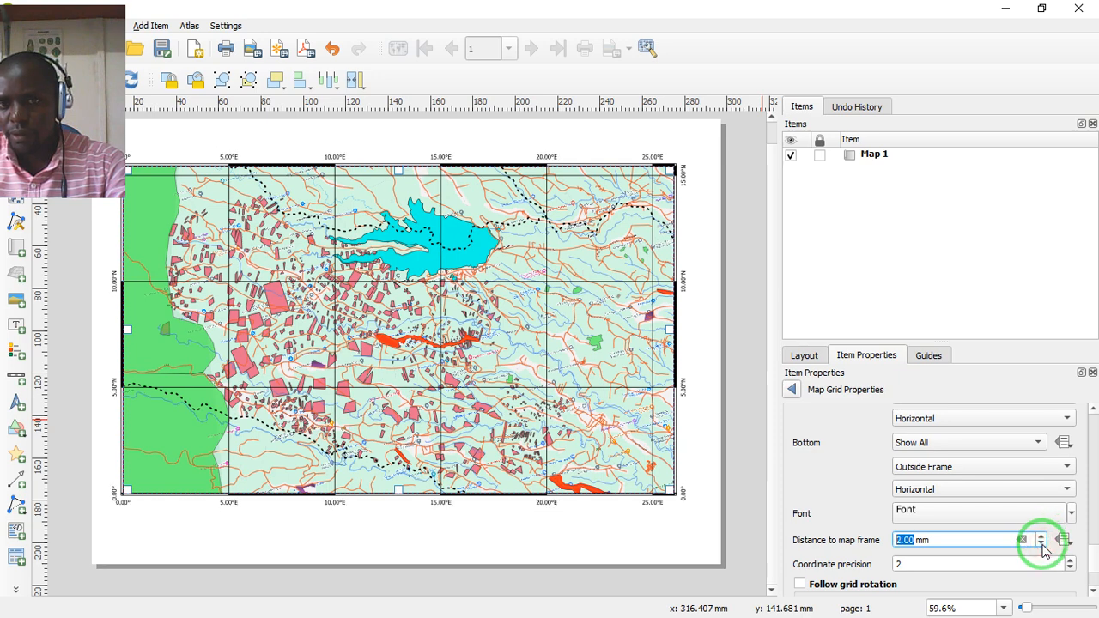
{"action": "left_click", "coordinate": [1042, 543]}
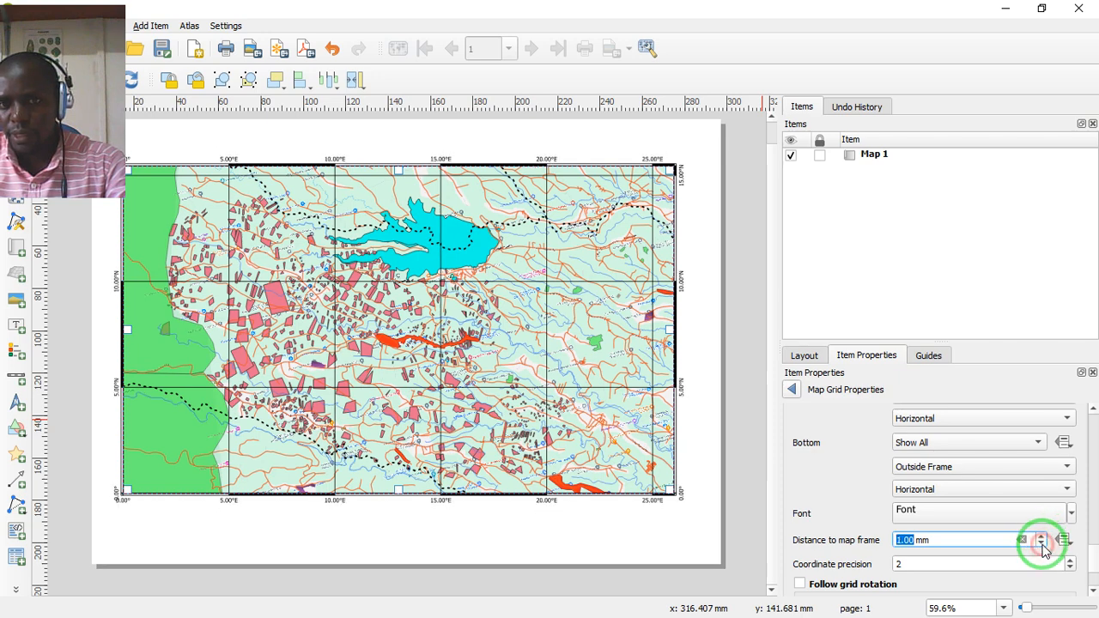
- Review the remaining grid settings and return to the main properties of Map 1
{"action": "left_click", "coordinate": [1094, 594]}
{"action": "left_click", "coordinate": [1094, 593]}
{"action": "left_click", "coordinate": [1094, 594]}
{"action": "left_click", "coordinate": [1095, 593]}
{"action": "left_click", "coordinate": [1094, 593]}
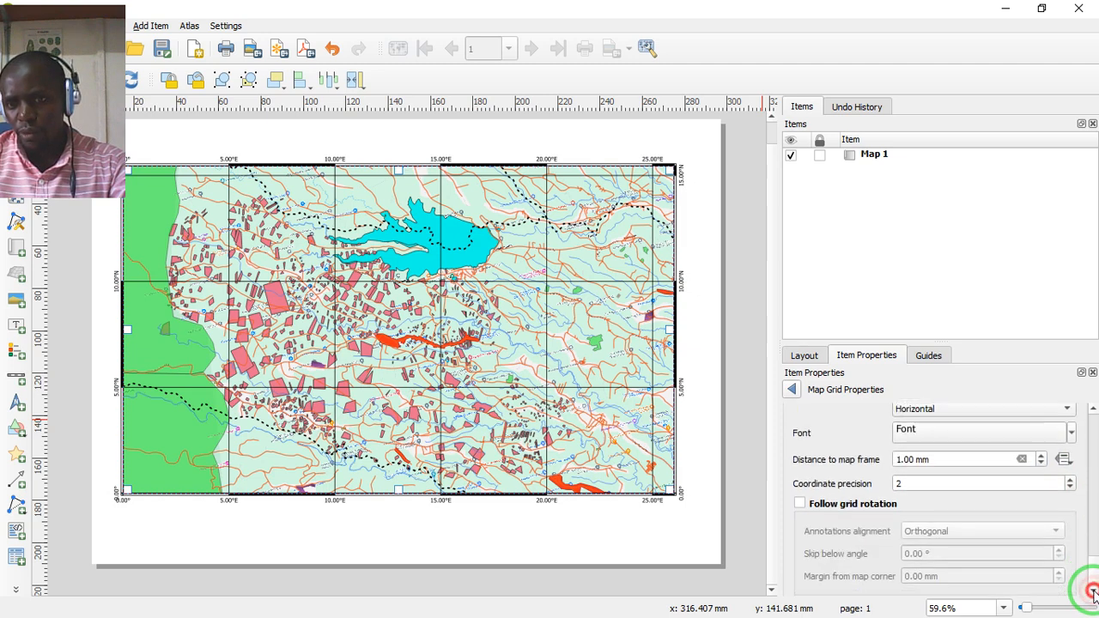
{"action": "left_click", "coordinate": [1094, 594]}
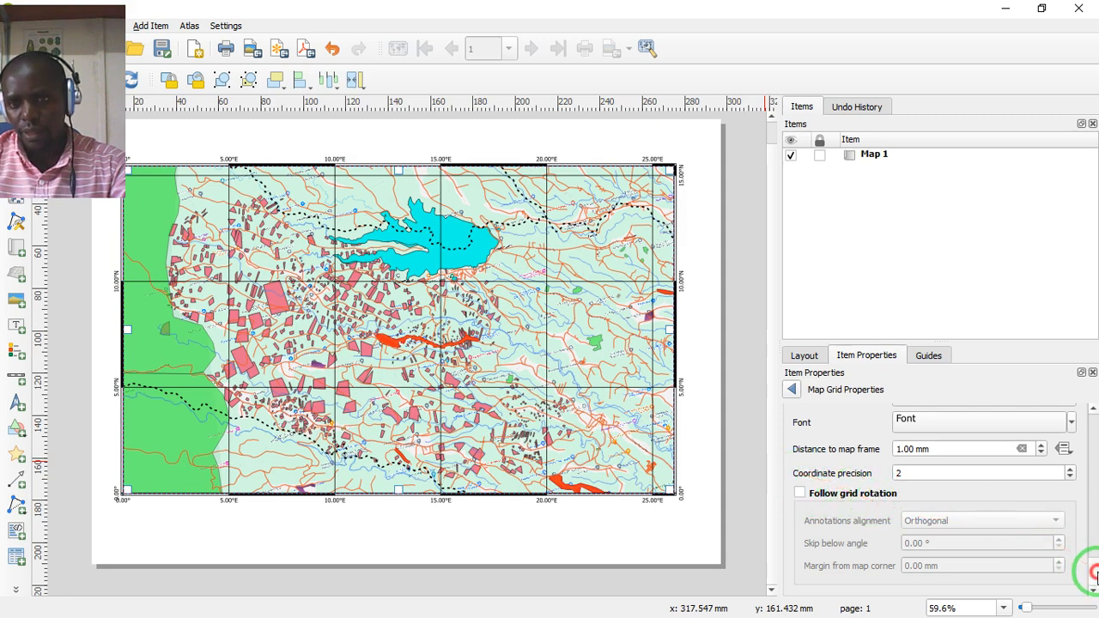
{"action": "scroll", "coordinate": [1084, 481], "scroll_direction": "up", "scroll_amount": 10}
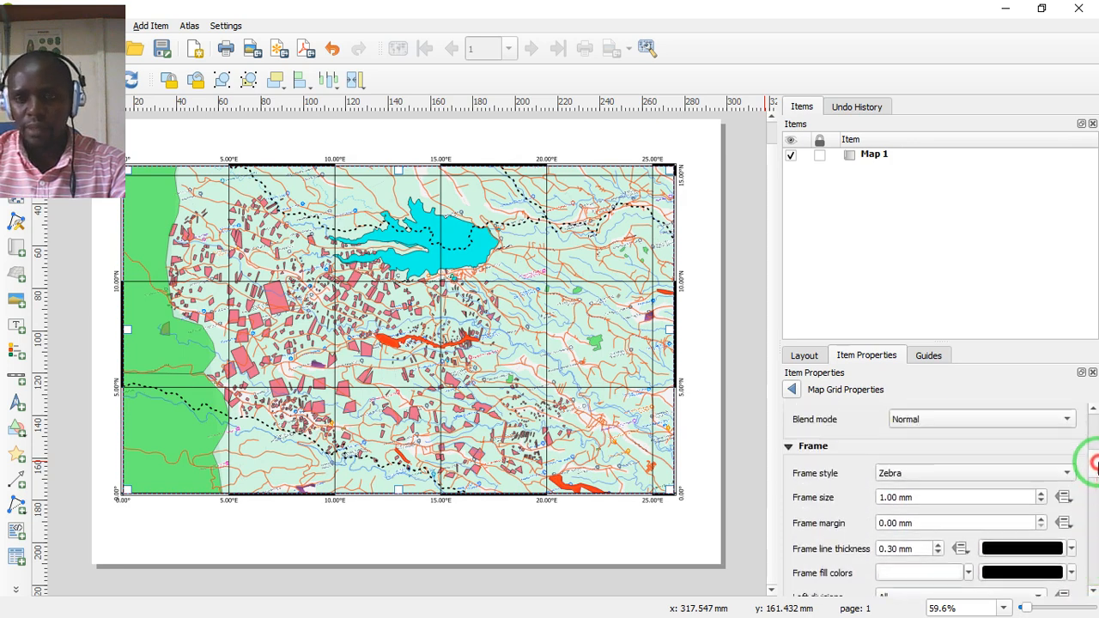
{"action": "left_click_drag", "start_coordinate": [1097, 448], "coordinate": [1038, 394]}
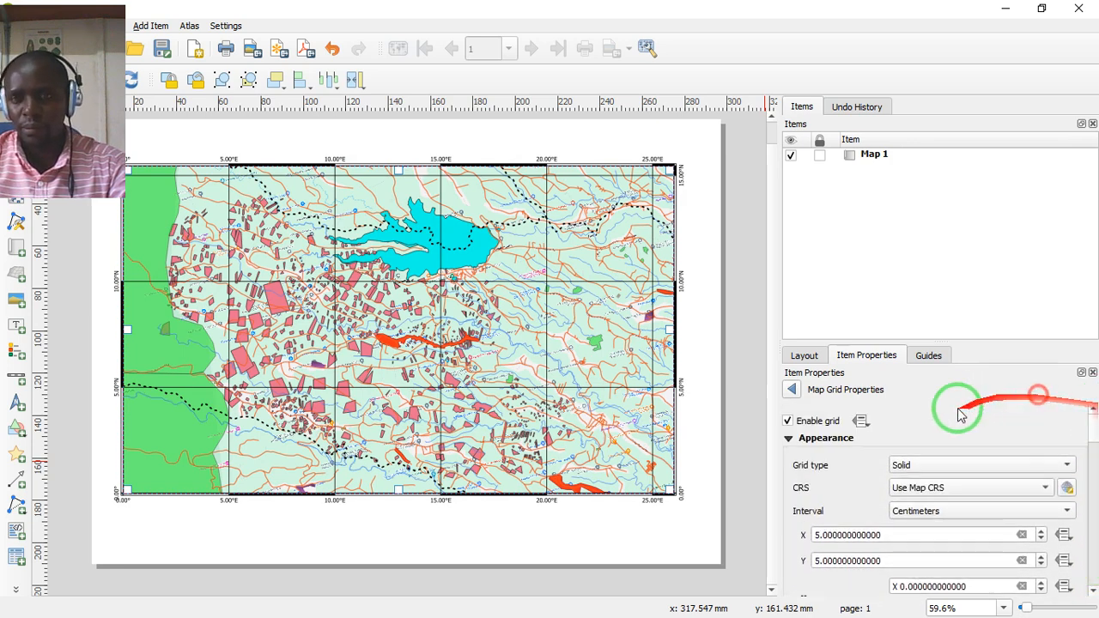
{"action": "left_click", "coordinate": [792, 391]}
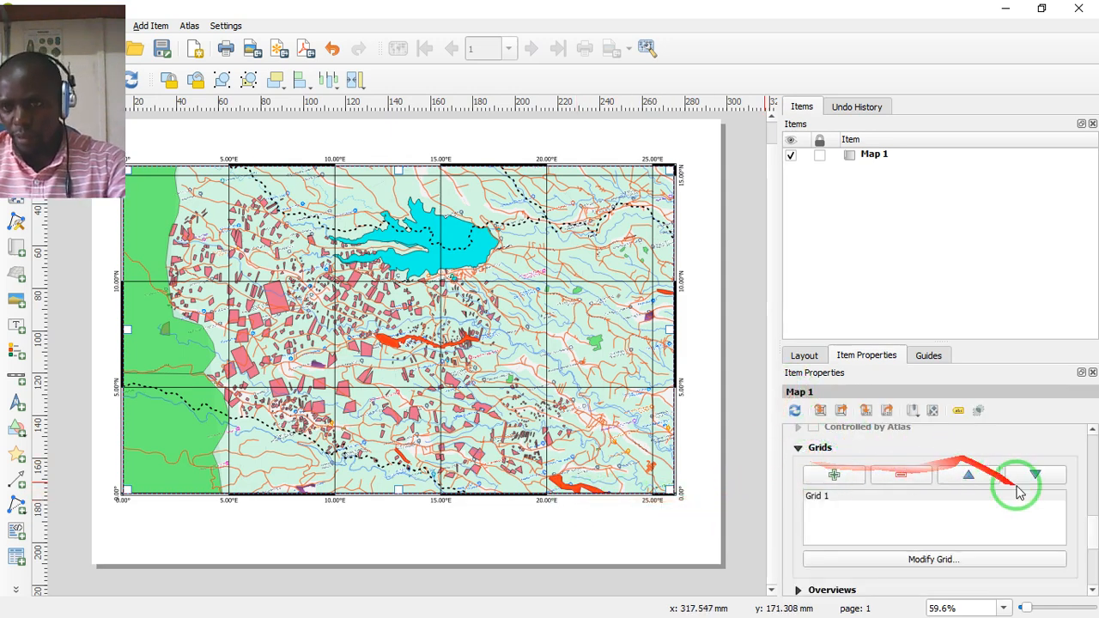
{"action": "left_click_drag", "start_coordinate": [1093, 528], "coordinate": [1092, 565]}
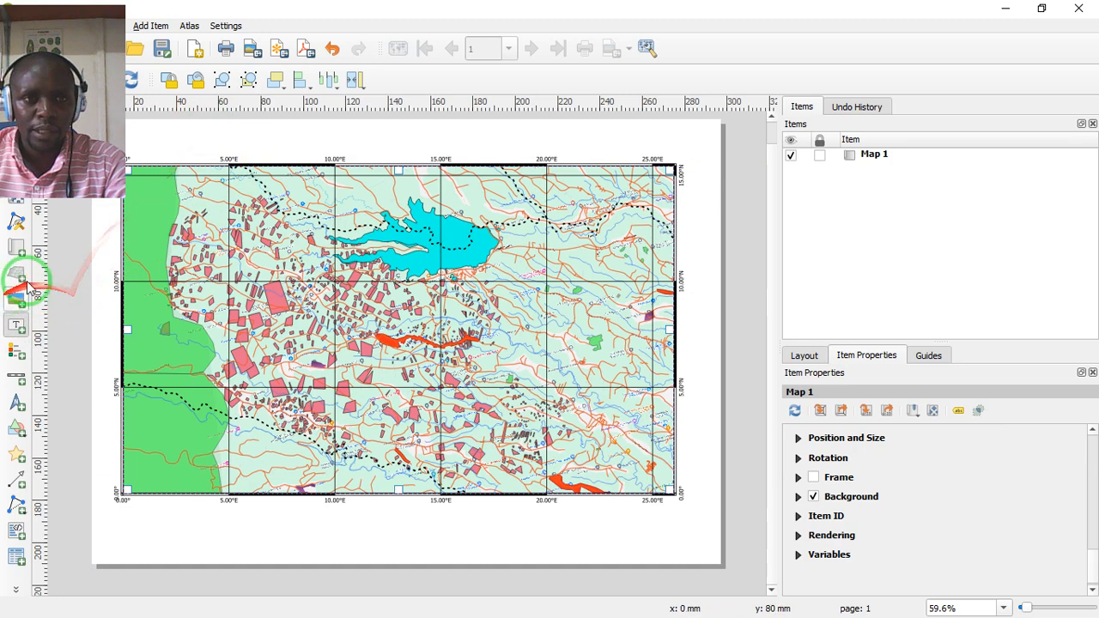
- Add a text label about 121 mm wide above the map, reading "Miraa farms in meru"
{"action": "left_click_drag", "start_coordinate": [220, 127], "coordinate": [478, 149]}
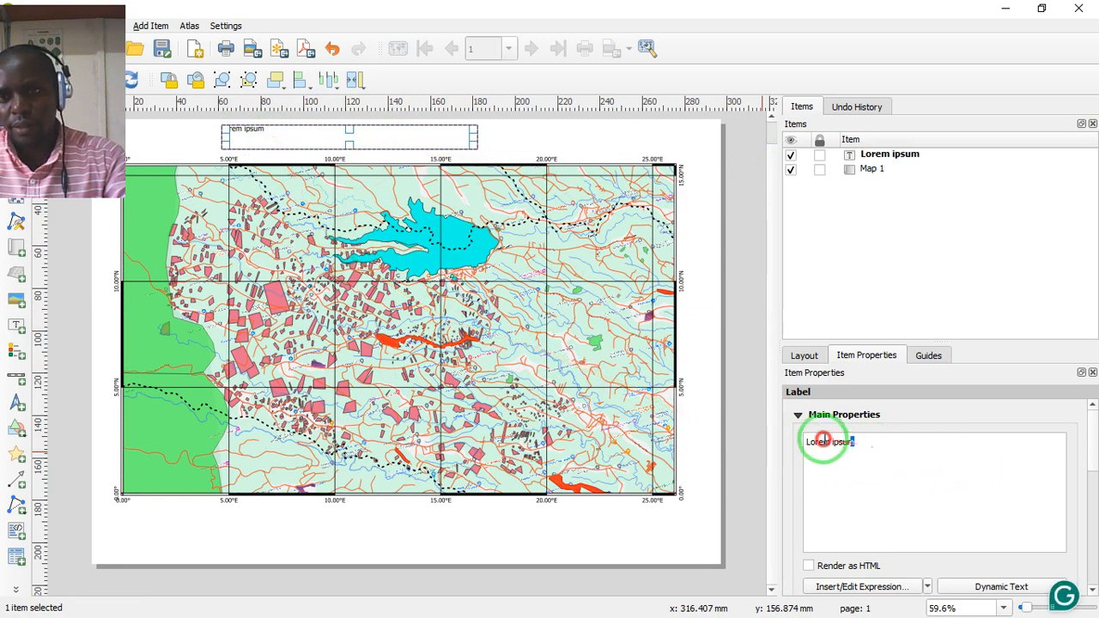
{"action": "left_click_drag", "start_coordinate": [861, 442], "coordinate": [812, 429]}
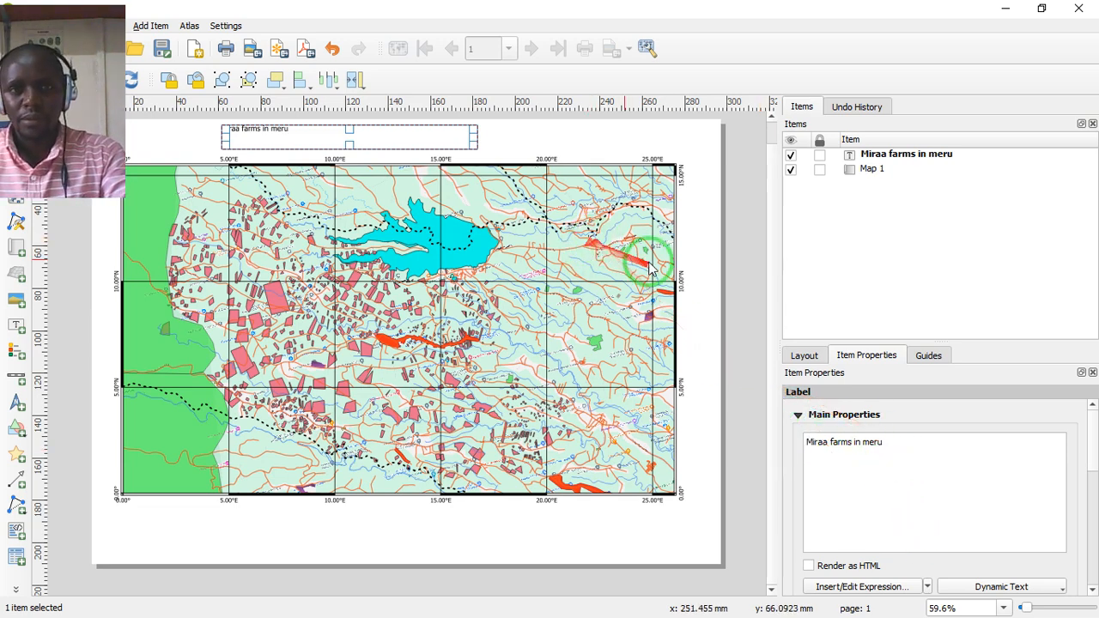
- Increase the font size of the title label to 19 points
{"action": "left_click_drag", "start_coordinate": [884, 443], "coordinate": [779, 441]}
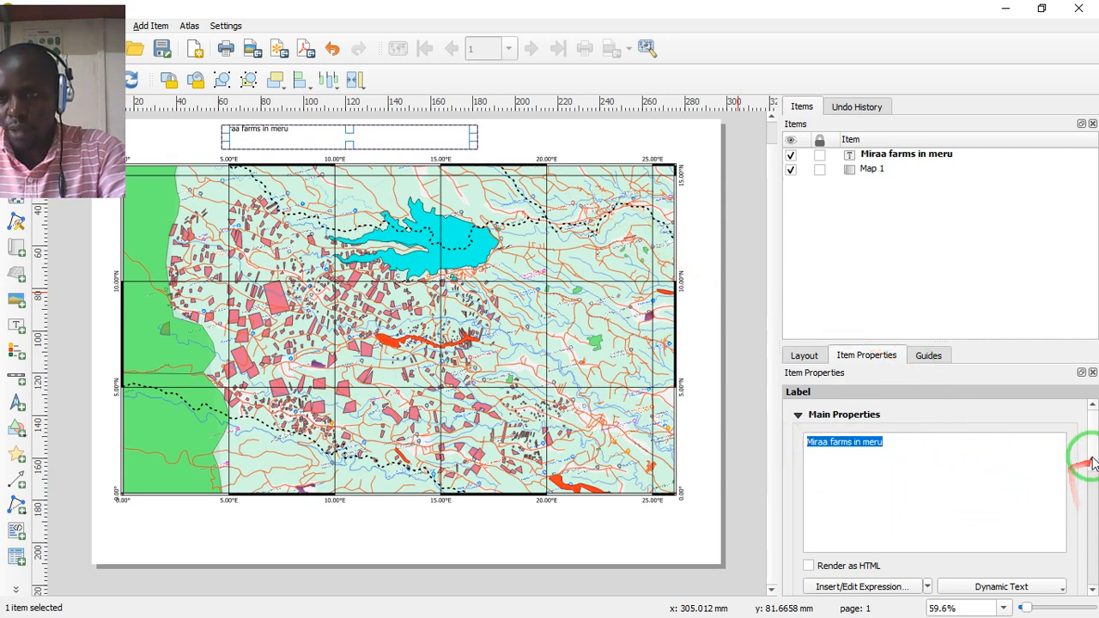
{"action": "left_click_drag", "start_coordinate": [1094, 458], "coordinate": [1085, 498]}
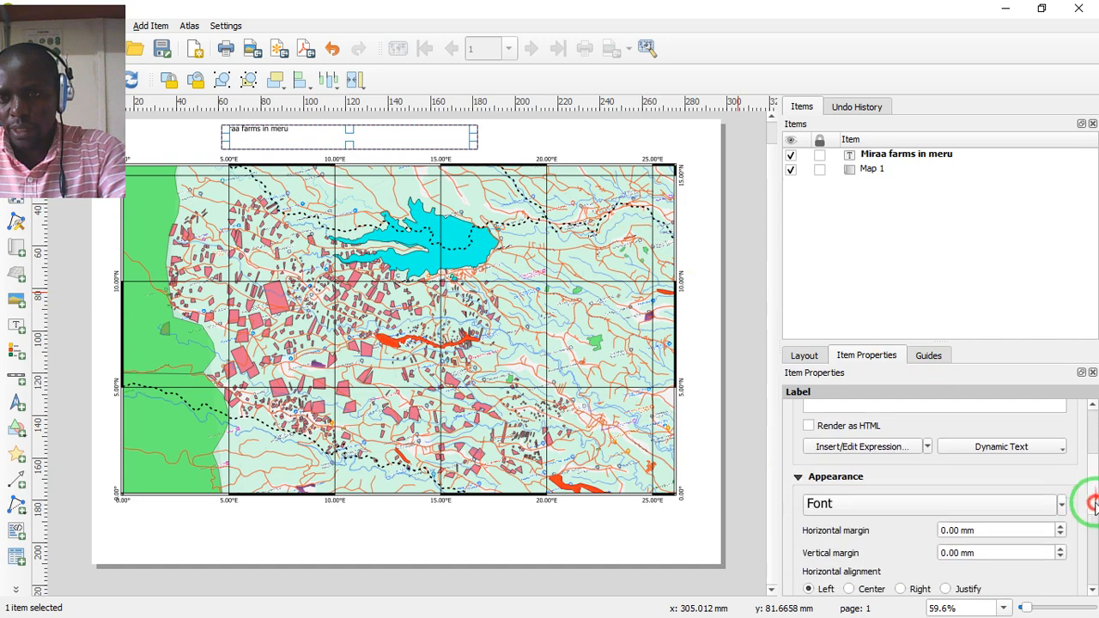
{"action": "left_click", "coordinate": [1061, 505]}
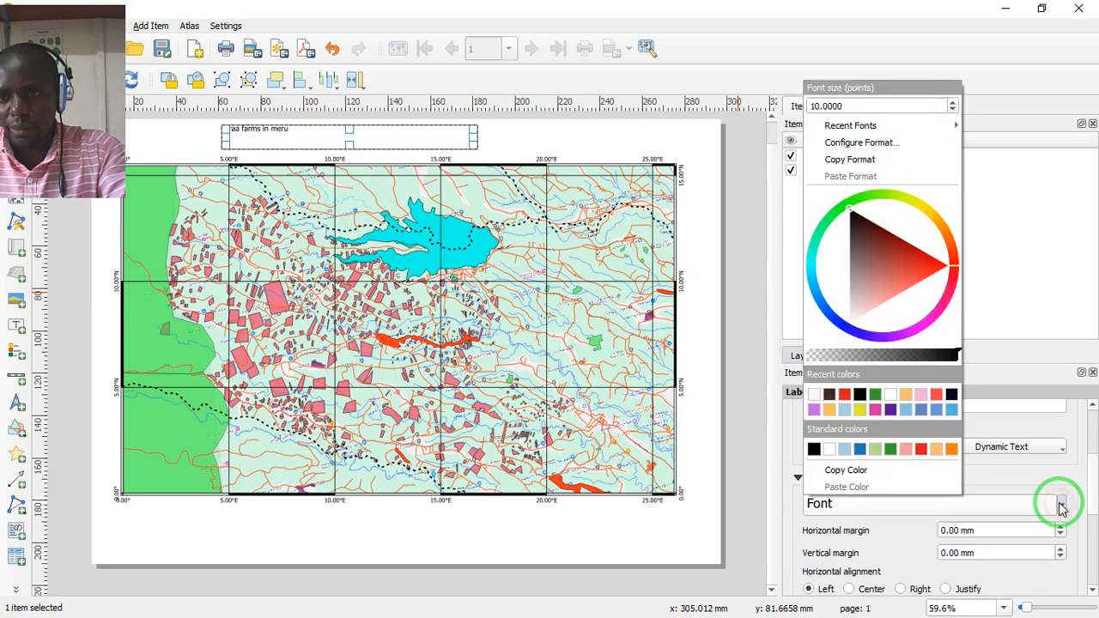
{"action": "left_click", "coordinate": [953, 104]}
{"action": "left_click", "coordinate": [953, 104]}
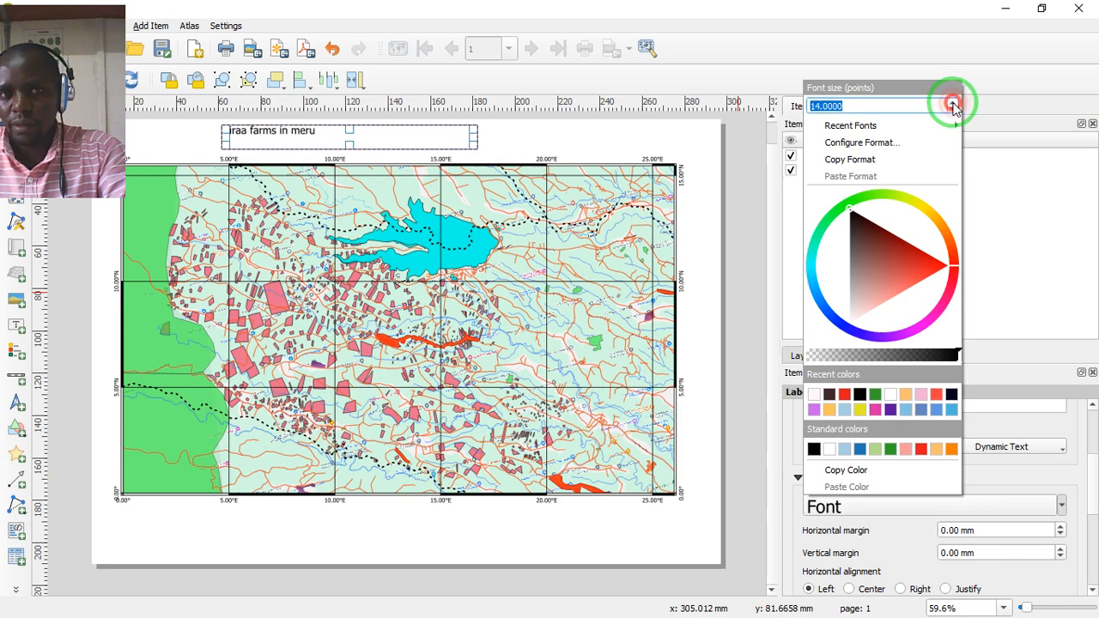
{"action": "left_click", "coordinate": [953, 104]}
{"action": "left_click", "coordinate": [953, 104]}
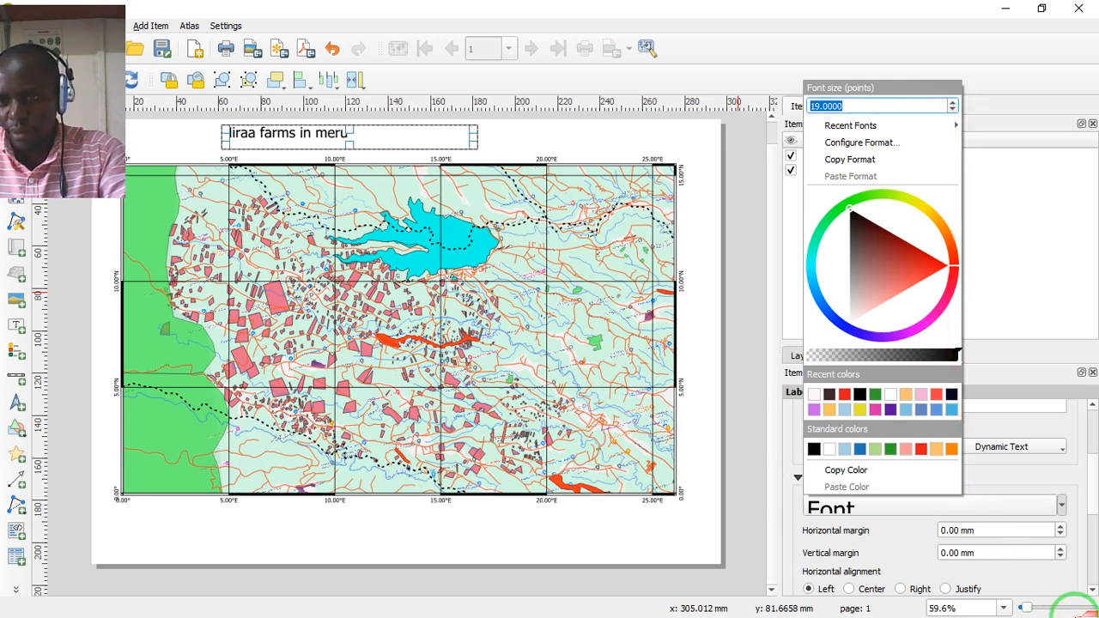
{"action": "left_click", "coordinate": [1062, 504]}
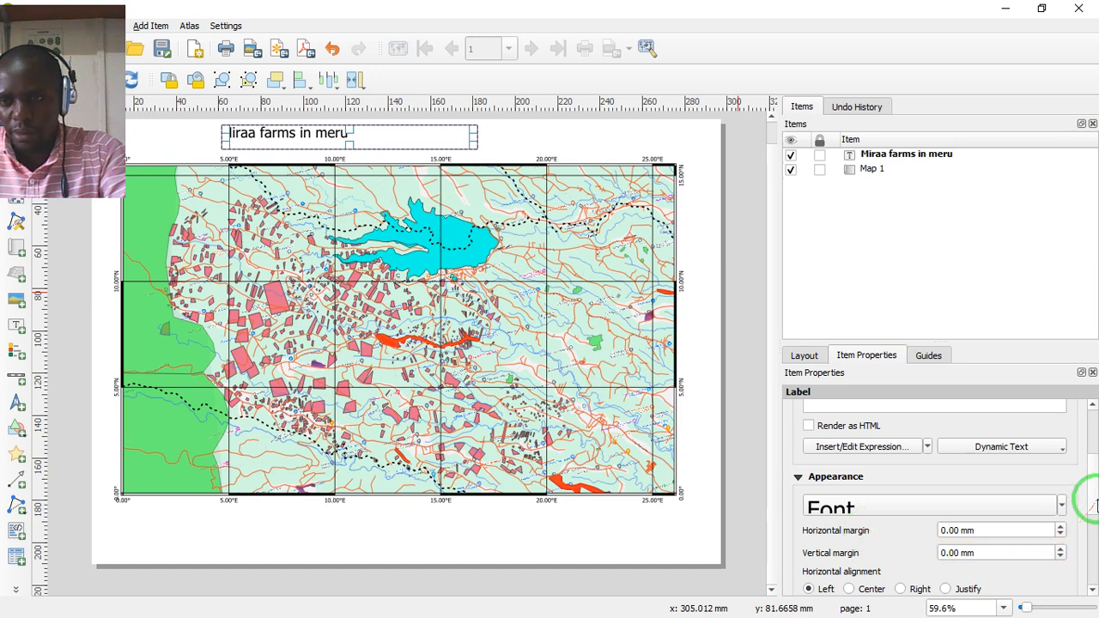
- Align the title text to Center horizontally and Middle vertically within its label box
{"action": "left_click_drag", "start_coordinate": [1095, 496], "coordinate": [1093, 514]}
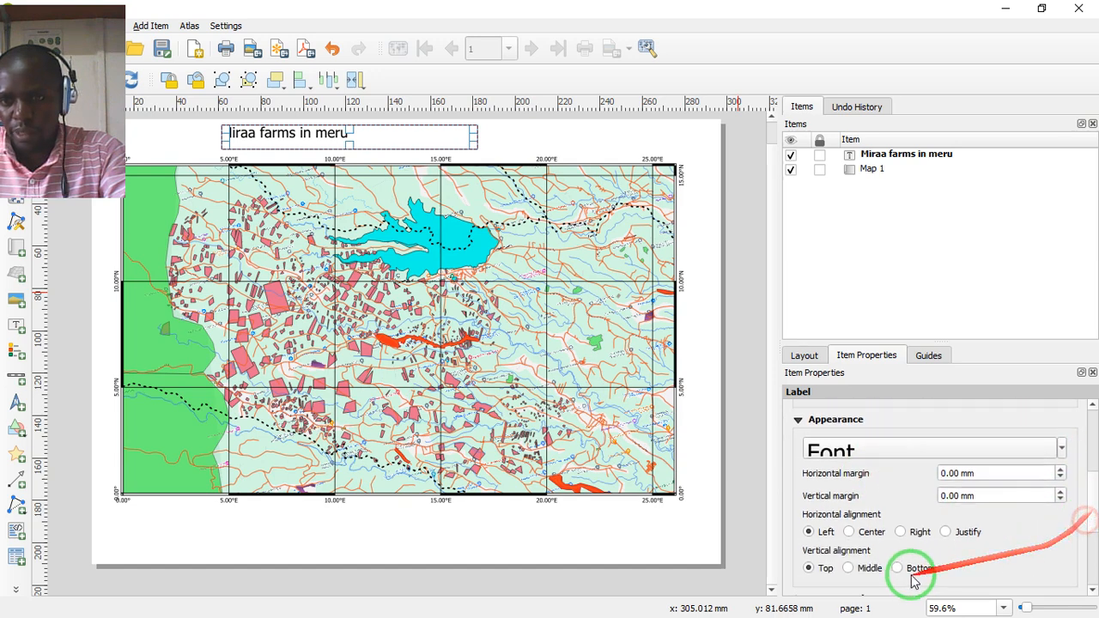
{"action": "left_click", "coordinate": [850, 532]}
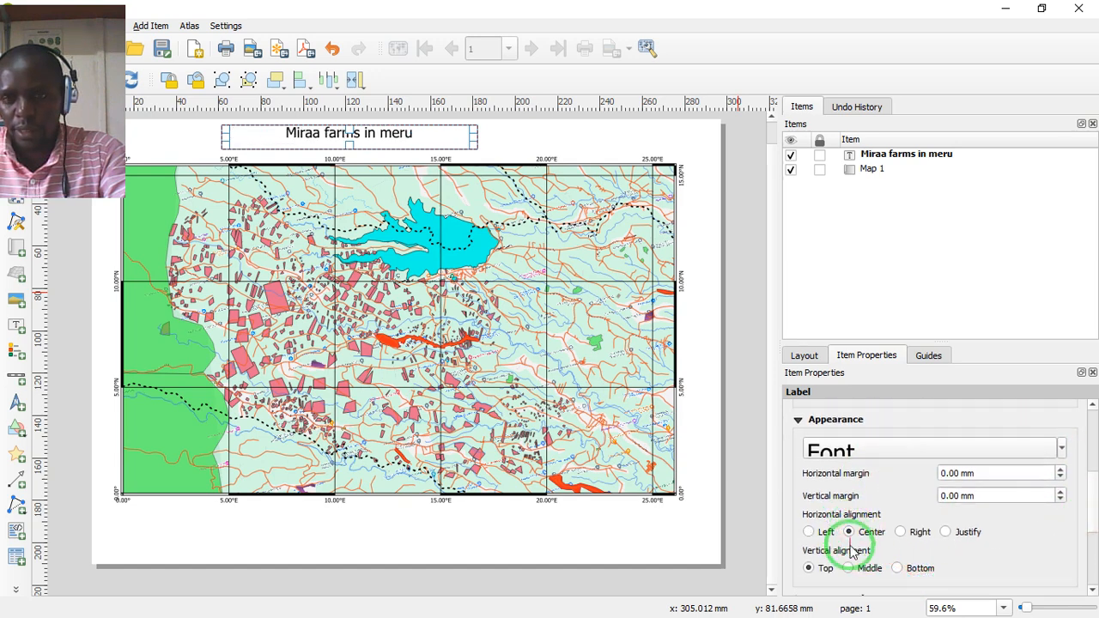
{"action": "left_click", "coordinate": [847, 568]}
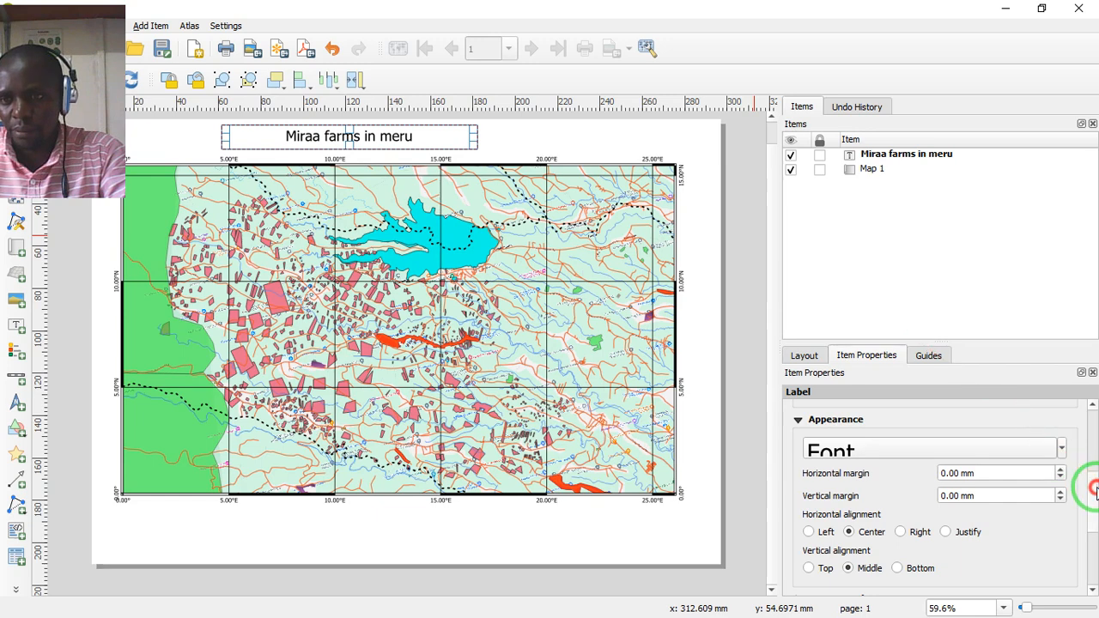
- Enable a frame around the title label and set its thickness to 0.40 mm
{"action": "left_click_drag", "start_coordinate": [1095, 490], "coordinate": [1097, 522]}
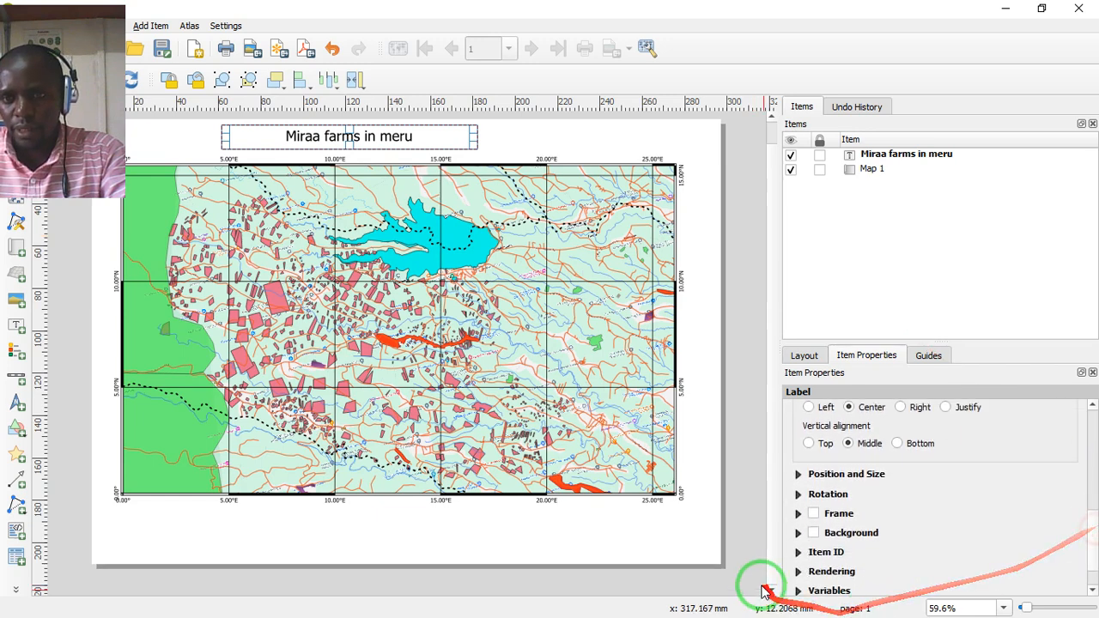
{"action": "left_click", "coordinate": [798, 477]}
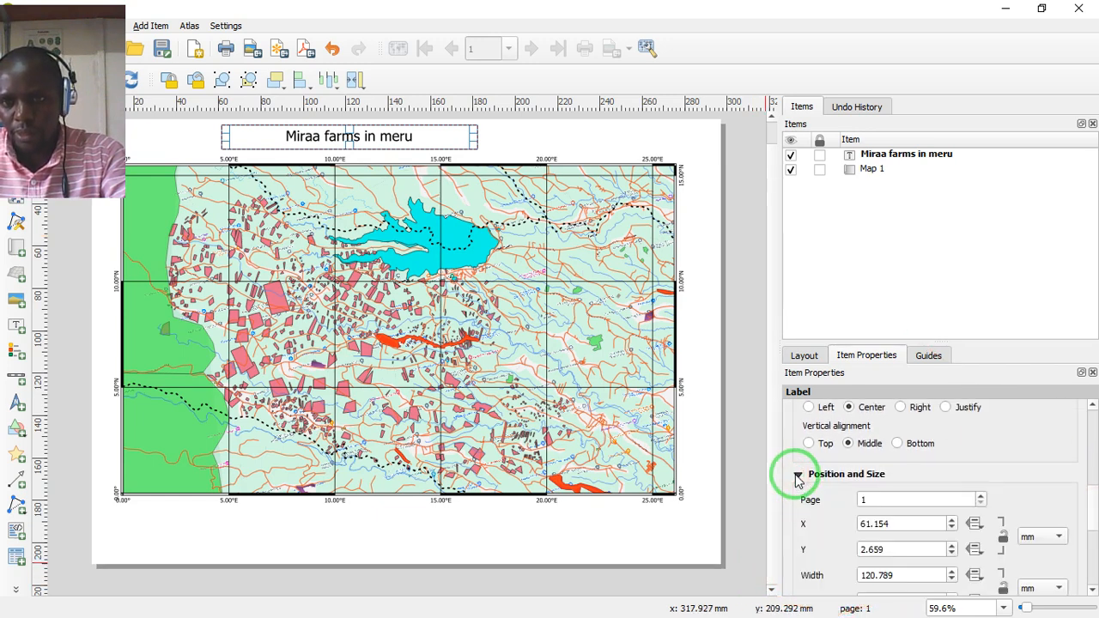
{"action": "left_click", "coordinate": [798, 477]}
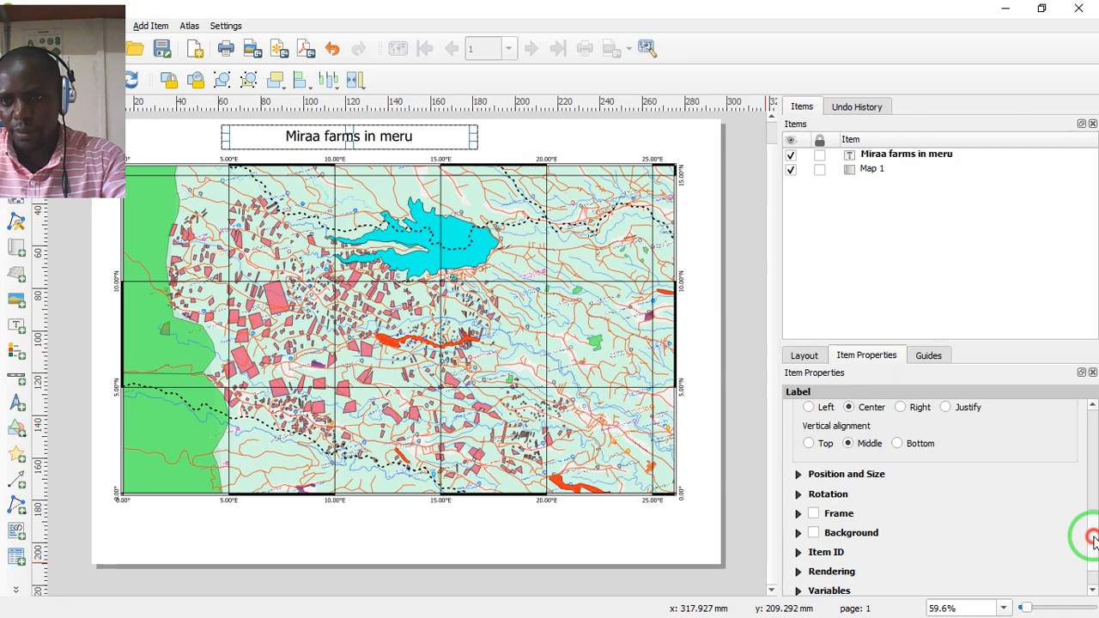
{"action": "left_click", "coordinate": [1093, 539]}
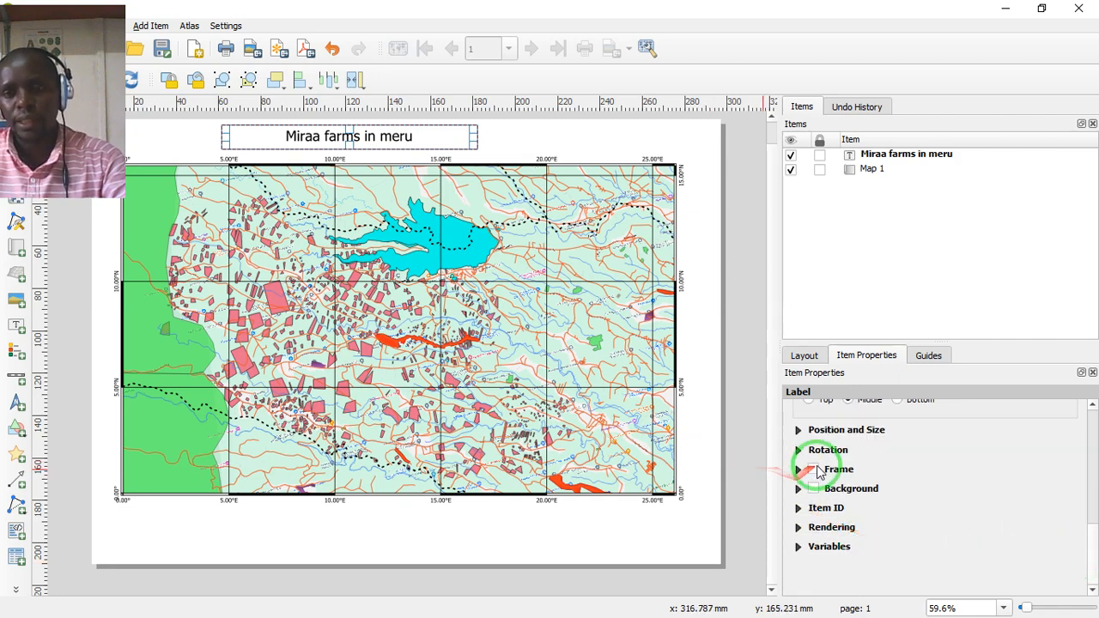
{"action": "left_click", "coordinate": [815, 470]}
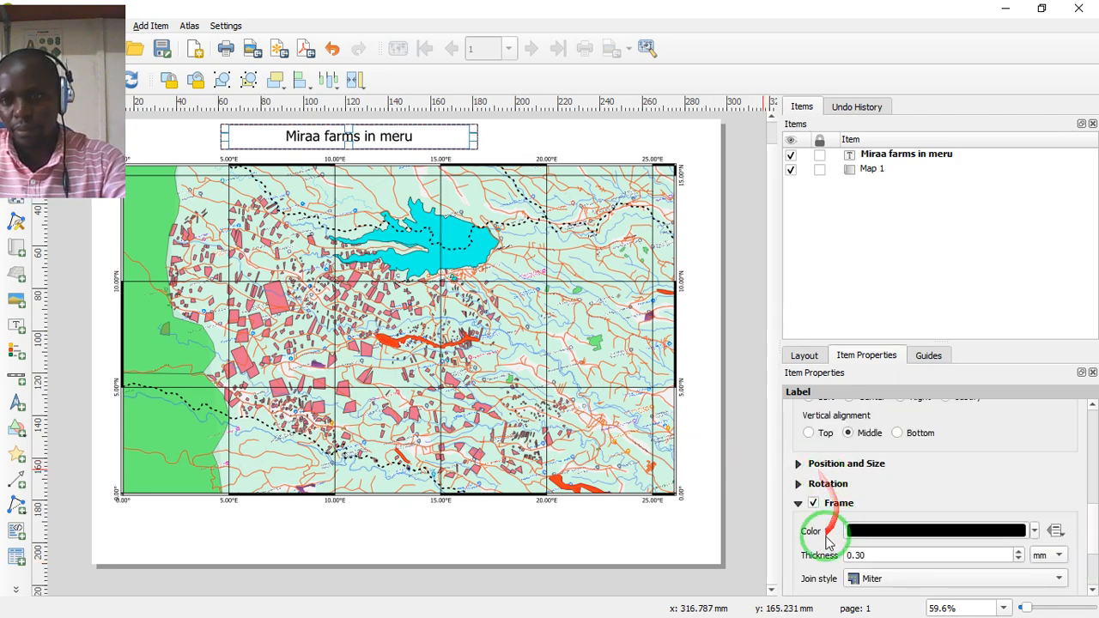
{"action": "left_click_drag", "start_coordinate": [1093, 514], "coordinate": [1095, 536]}
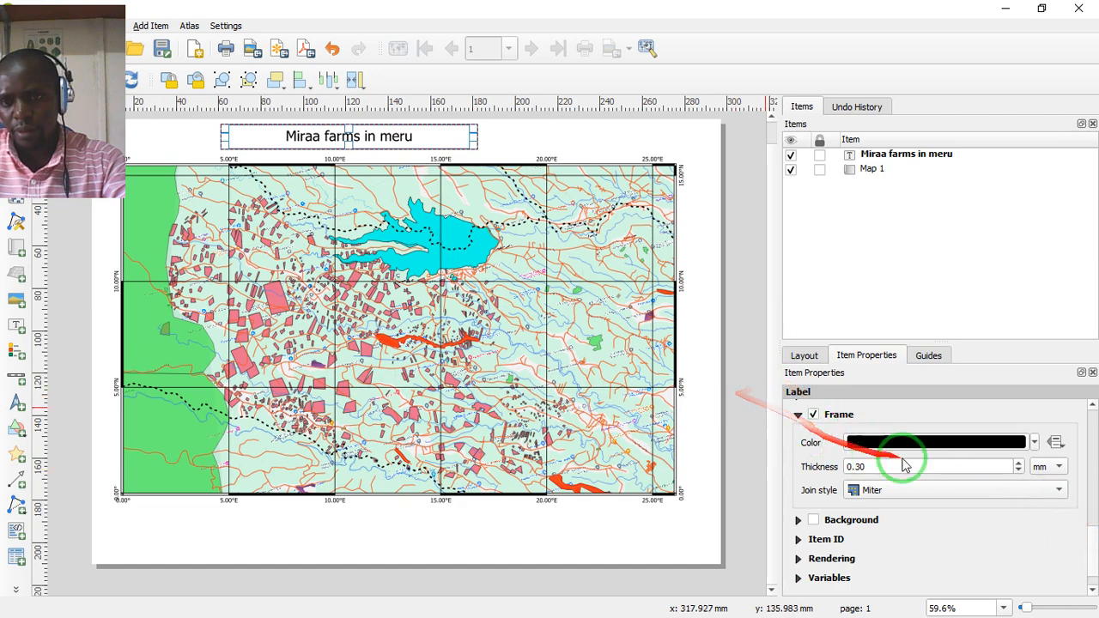
{"action": "left_click", "coordinate": [1018, 464]}
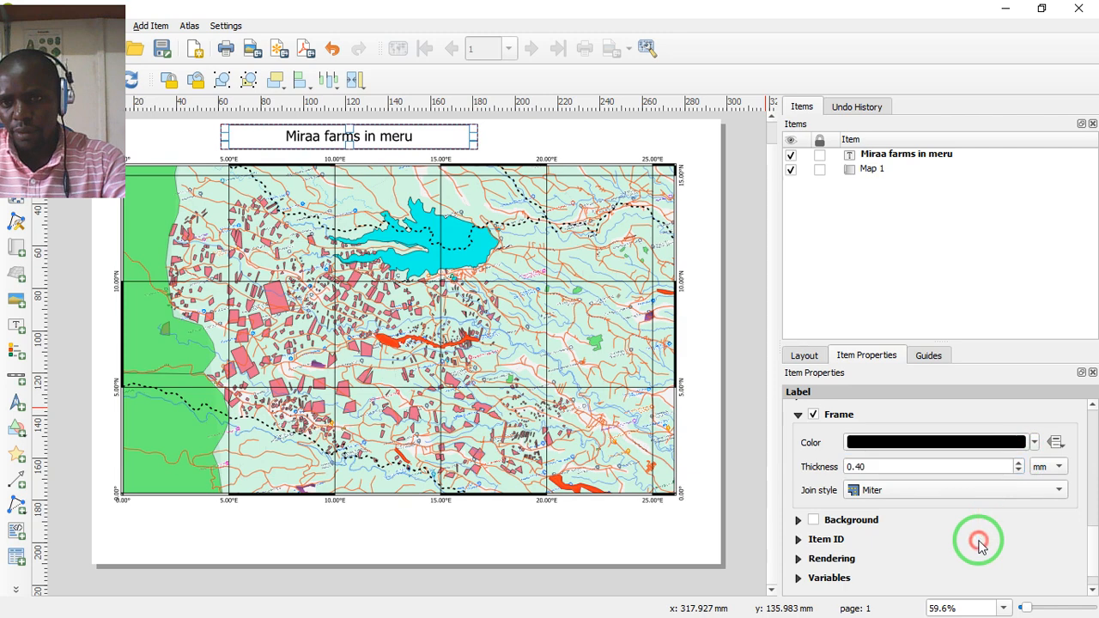
{"action": "left_click", "coordinate": [506, 135]}
{"action": "left_click", "coordinate": [438, 135]}
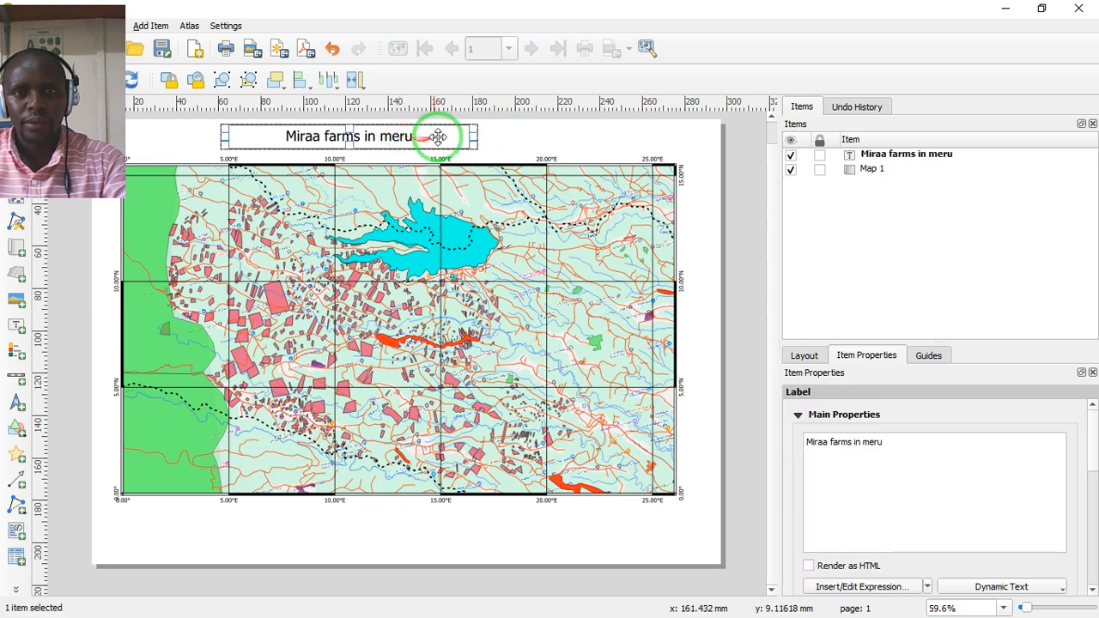
- Reposition the title label so it sits centred in the gap above the map
{"action": "mouse_move", "coordinate": [461, 130]}
{"action": "left_mouse_down"}
{"action": "mouse_move", "coordinate": [485, 139]}
{"action": "mouse_move", "coordinate": [461, 138]}
{"action": "left_mouse_up"}
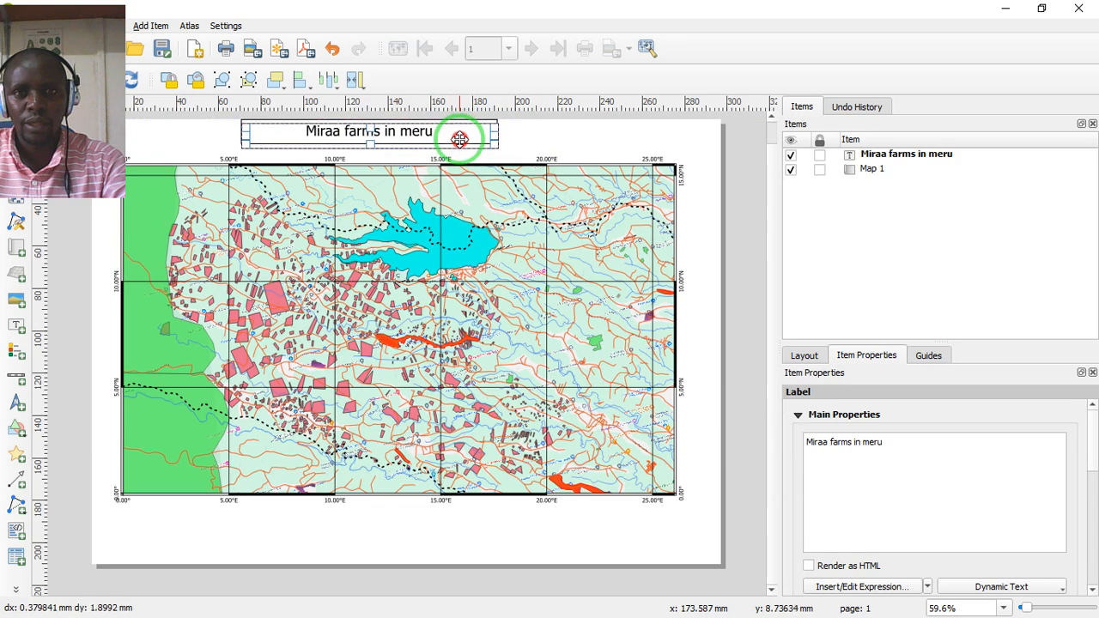
{"action": "left_click", "coordinate": [535, 134]}
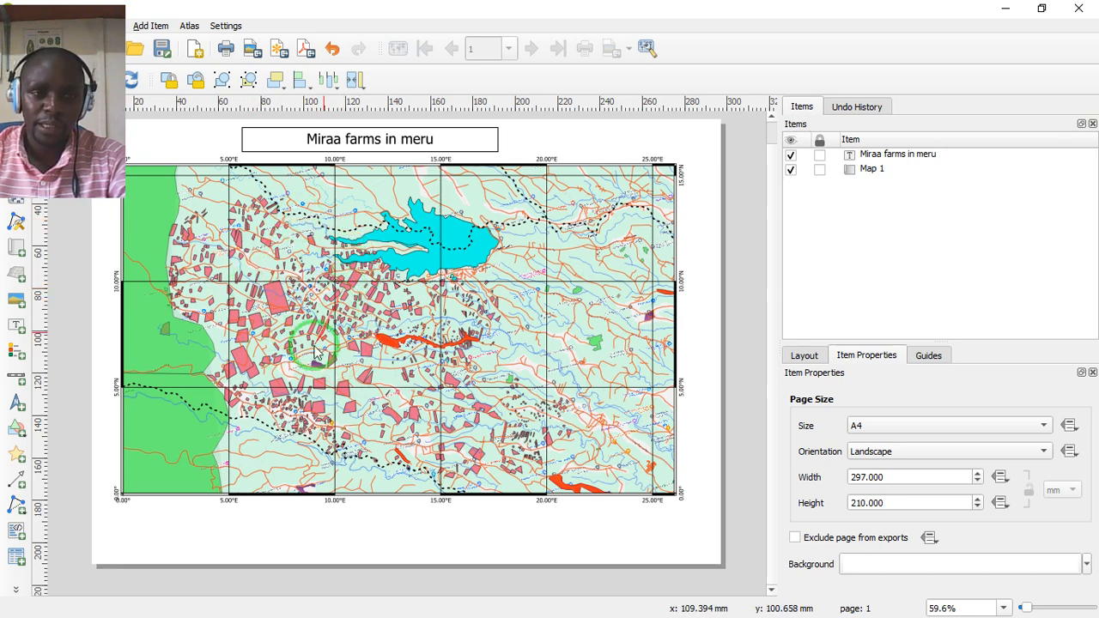
- Add a north arrow beside the map's upper right edge, using the NorthArrow_02 symbol from the arrows SVG group
{"action": "left_click", "coordinate": [18, 407]}
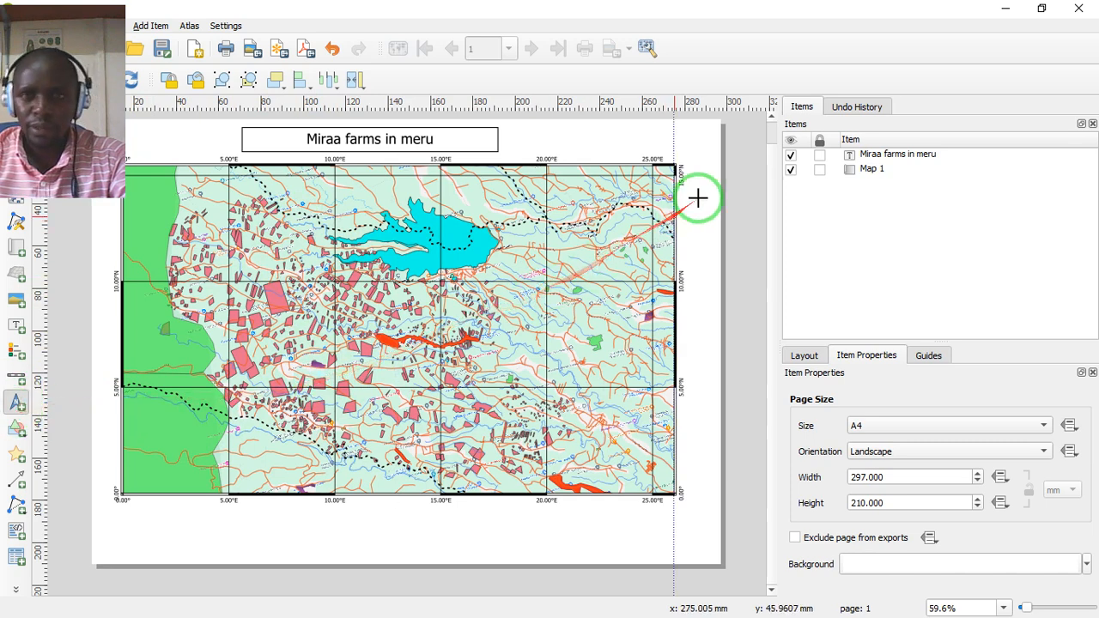
{"action": "left_click_drag", "start_coordinate": [687, 207], "coordinate": [709, 299]}
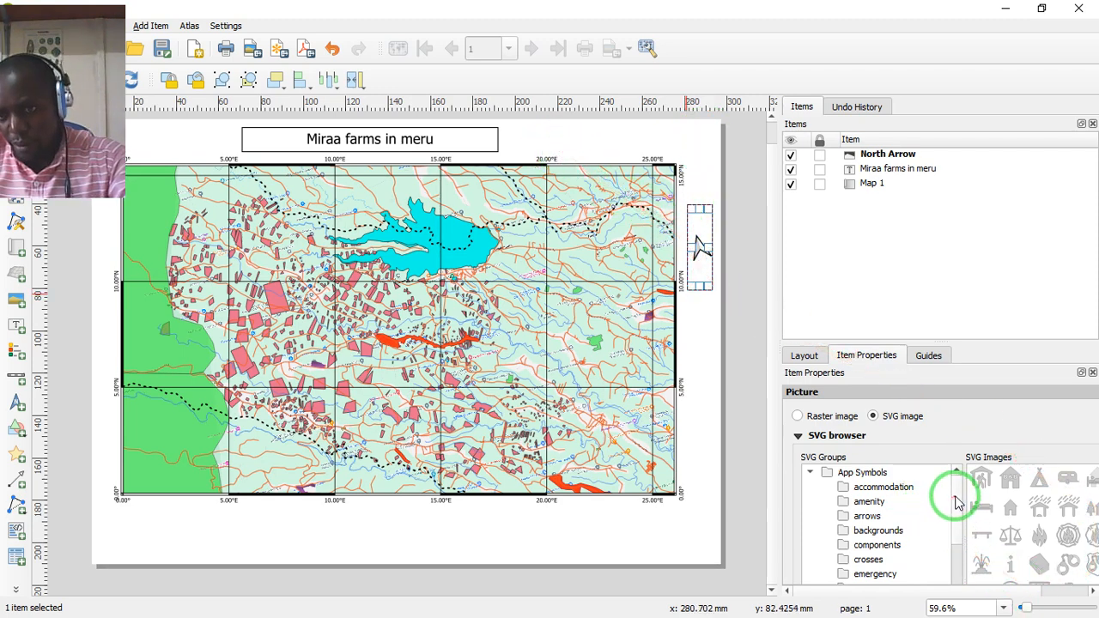
{"action": "left_click_drag", "start_coordinate": [961, 503], "coordinate": [976, 481]}
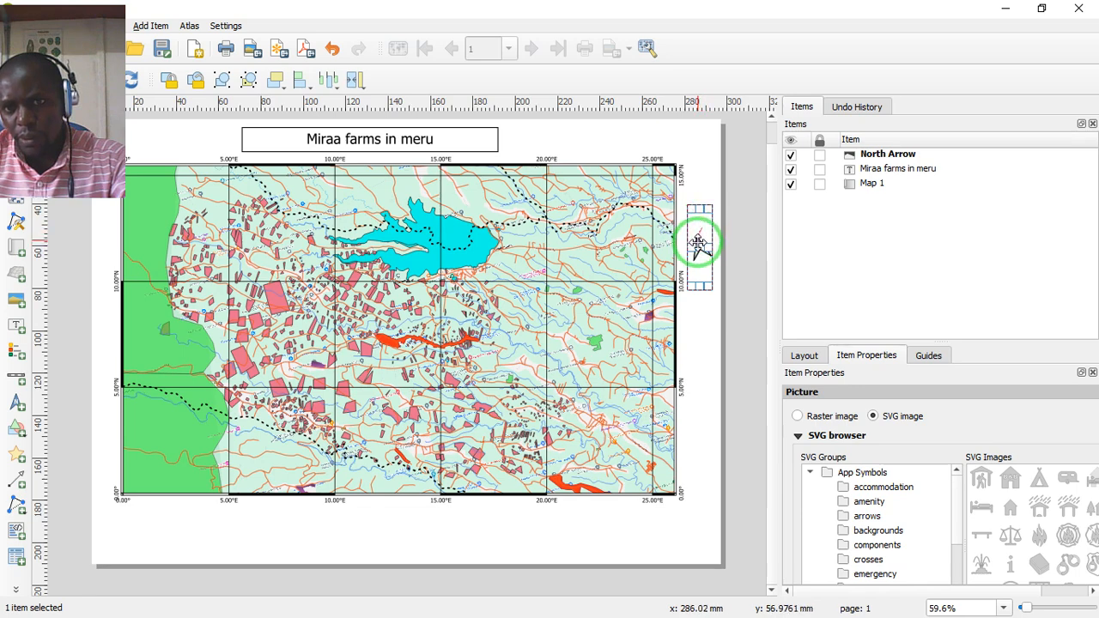
{"action": "left_click", "coordinate": [849, 518]}
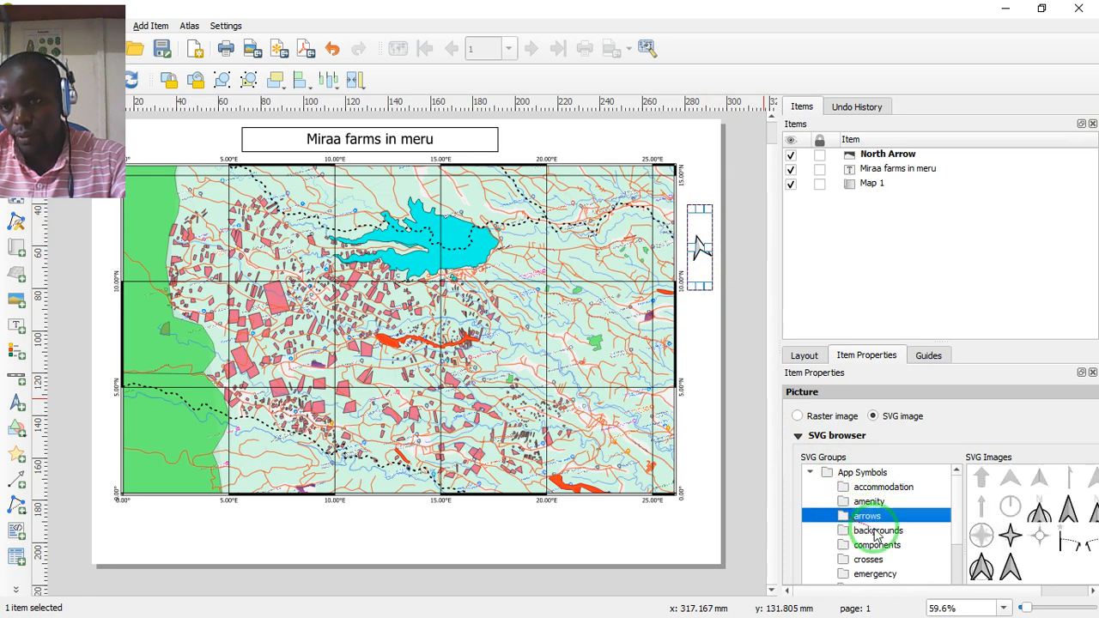
{"action": "left_click", "coordinate": [989, 581]}
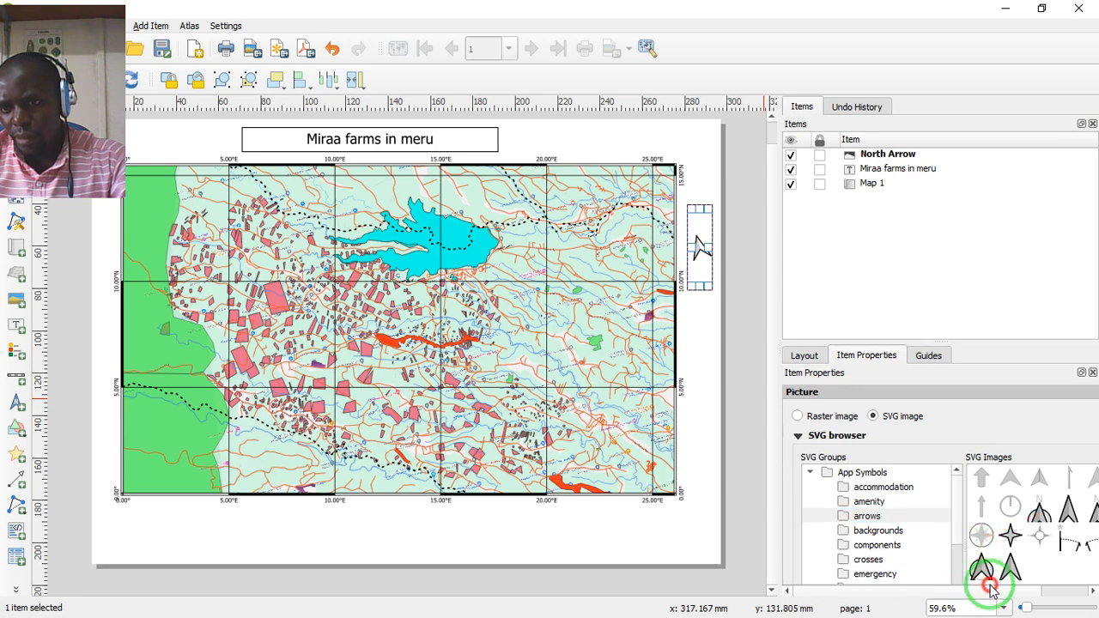
{"action": "left_click_drag", "start_coordinate": [984, 593], "coordinate": [1014, 577]}
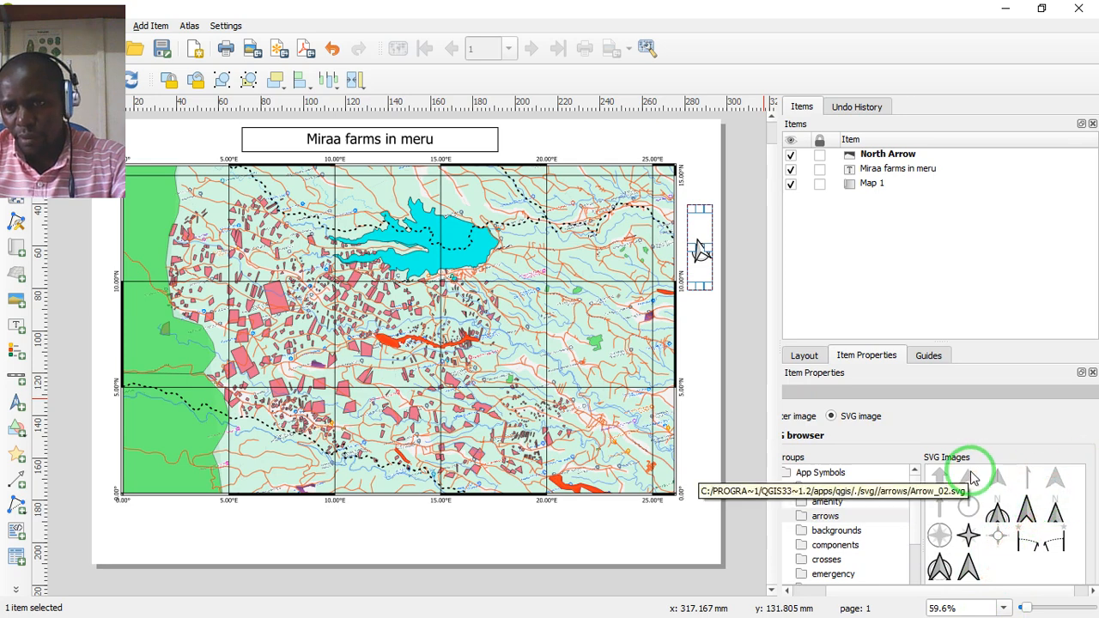
{"action": "scroll", "coordinate": [988, 514], "scroll_direction": "down", "scroll_amount": 1}
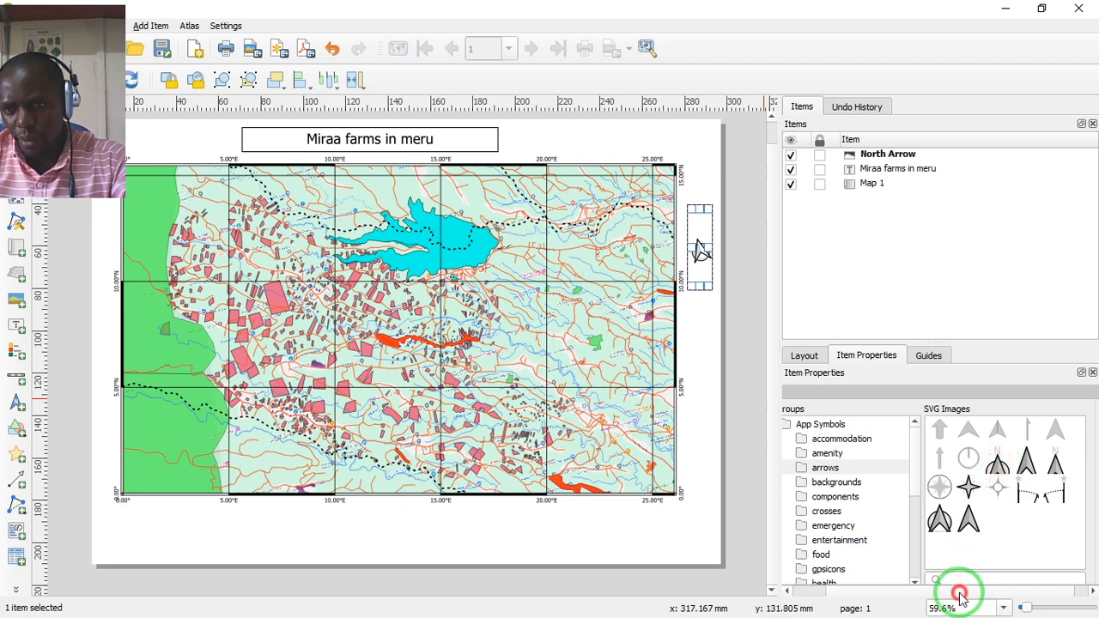
{"action": "mouse_move", "coordinate": [960, 592]}
{"action": "left_mouse_down"}
{"action": "mouse_move", "coordinate": [983, 597]}
{"action": "mouse_move", "coordinate": [950, 594]}
{"action": "mouse_move", "coordinate": [982, 596]}
{"action": "left_mouse_up"}
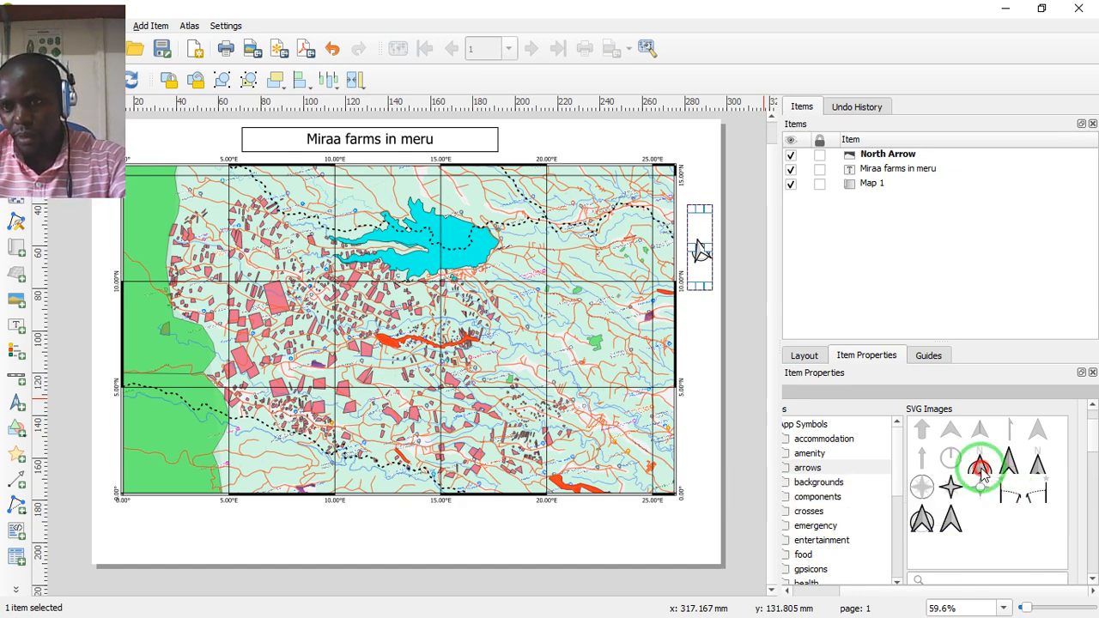
{"action": "scroll", "coordinate": [1094, 443], "scroll_direction": "down", "scroll_amount": 5}
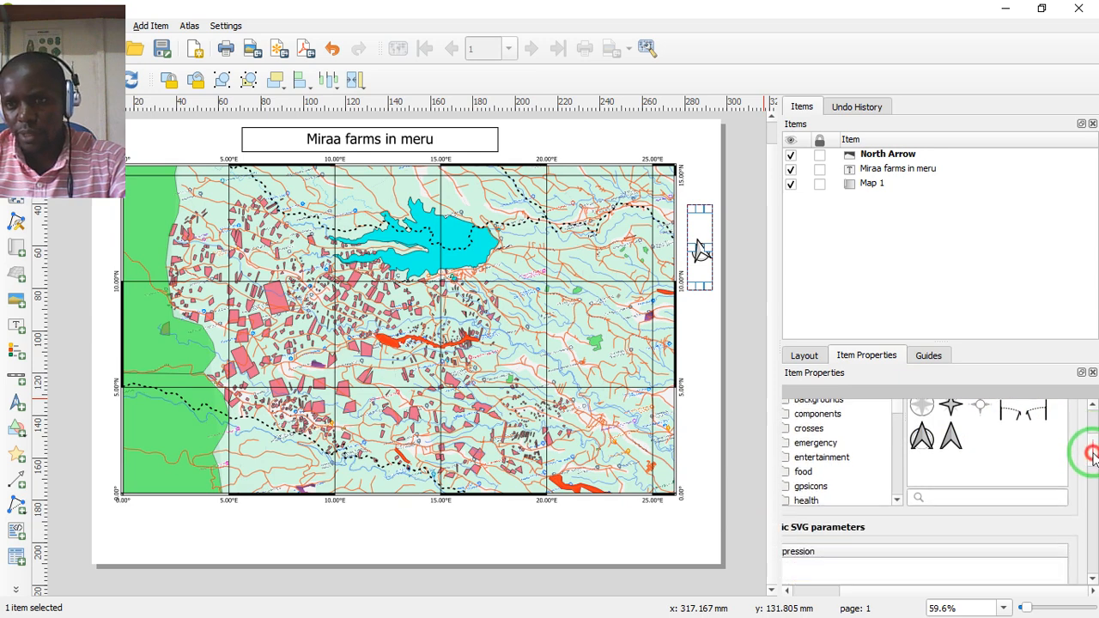
- Set the north arrow's SVG fill color to a very dark brown
{"action": "left_click_drag", "start_coordinate": [974, 596], "coordinate": [906, 591]}
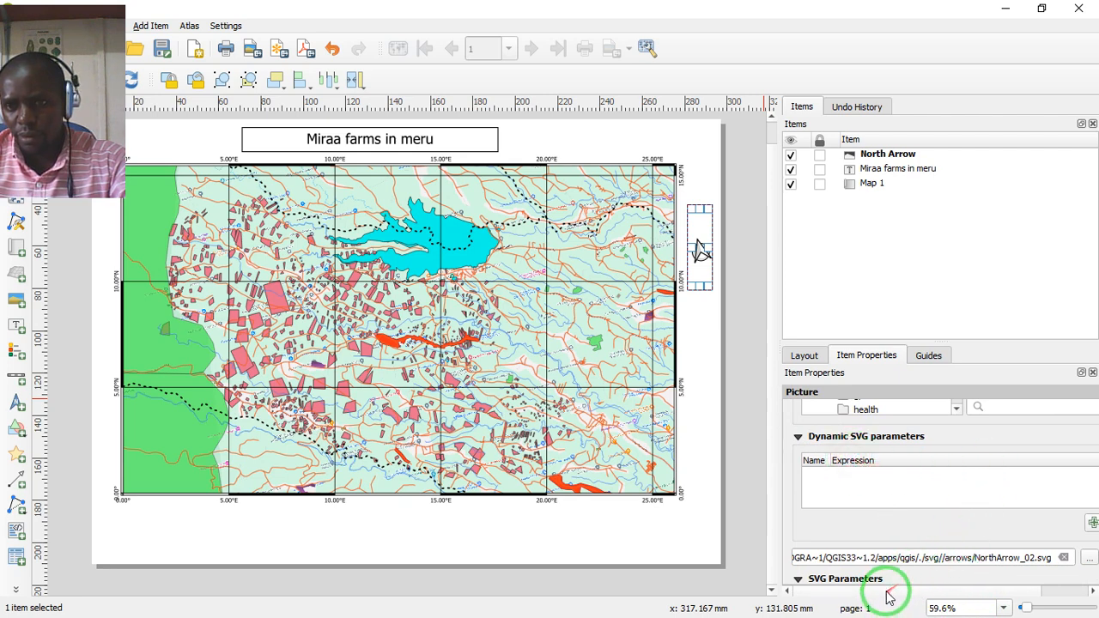
{"action": "left_click_drag", "start_coordinate": [889, 597], "coordinate": [950, 590]}
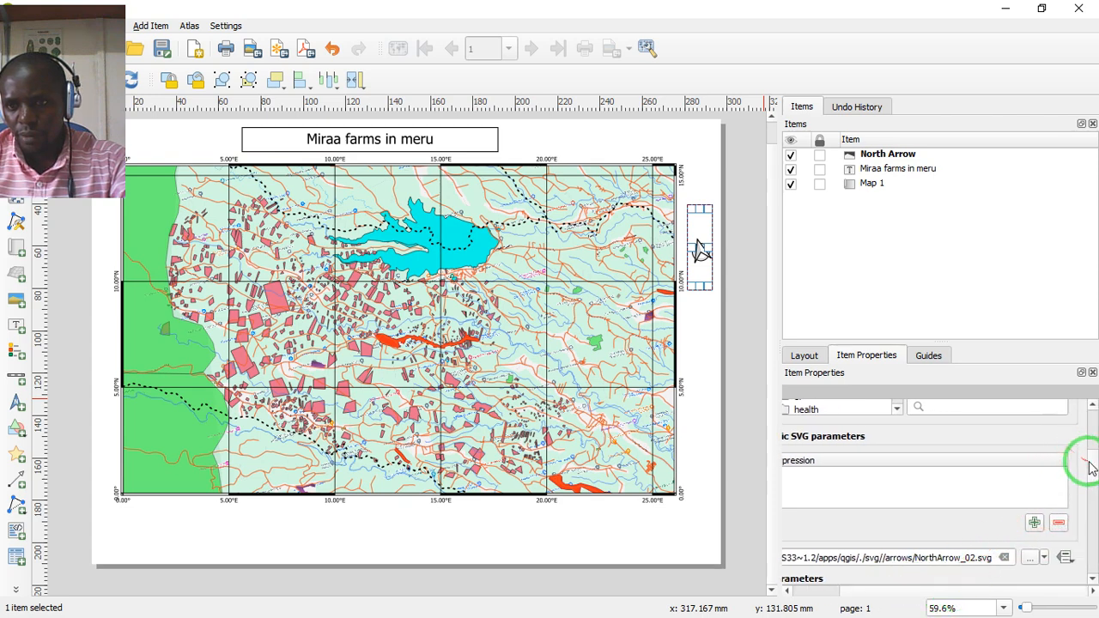
{"action": "left_click_drag", "start_coordinate": [1089, 468], "coordinate": [1092, 484]}
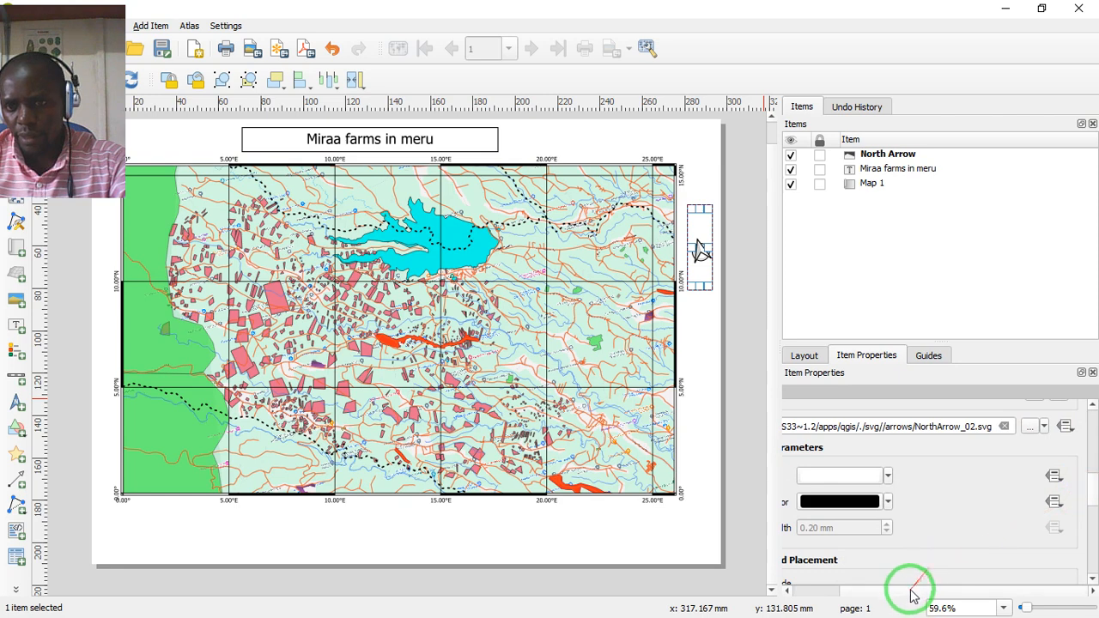
{"action": "left_click_drag", "start_coordinate": [913, 593], "coordinate": [885, 593]}
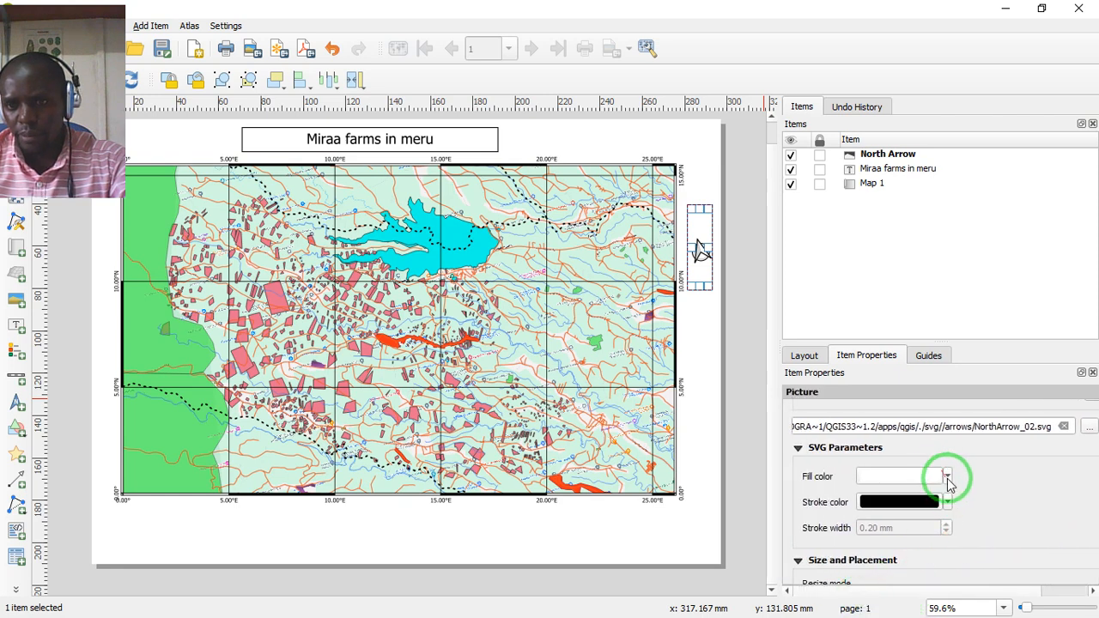
{"action": "left_click", "coordinate": [948, 477]}
{"action": "left_click", "coordinate": [978, 483]}
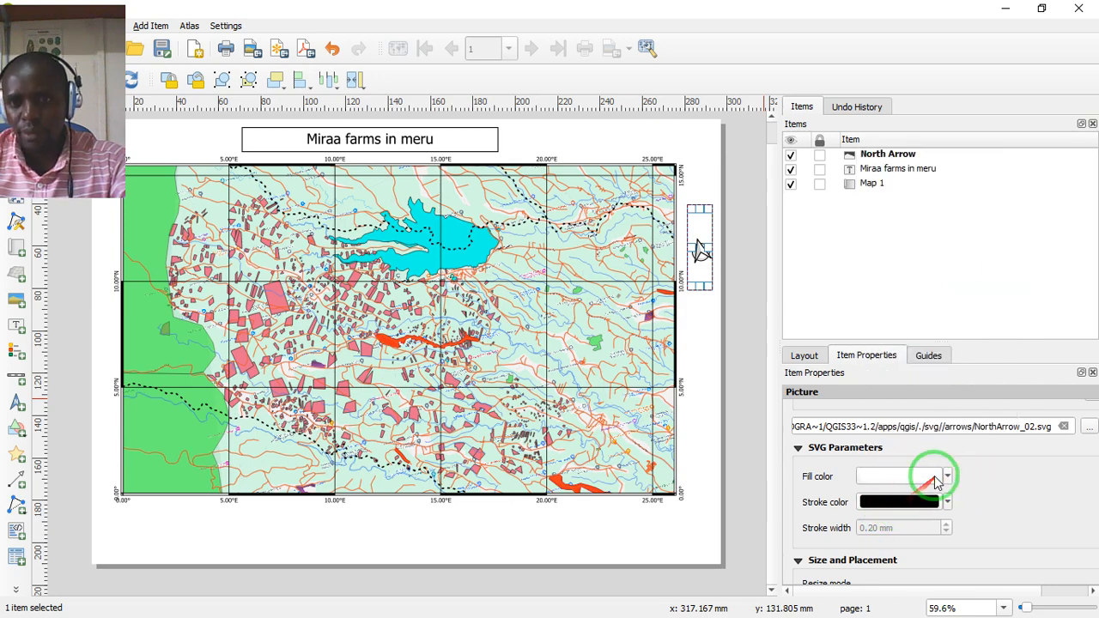
{"action": "left_click", "coordinate": [946, 476]}
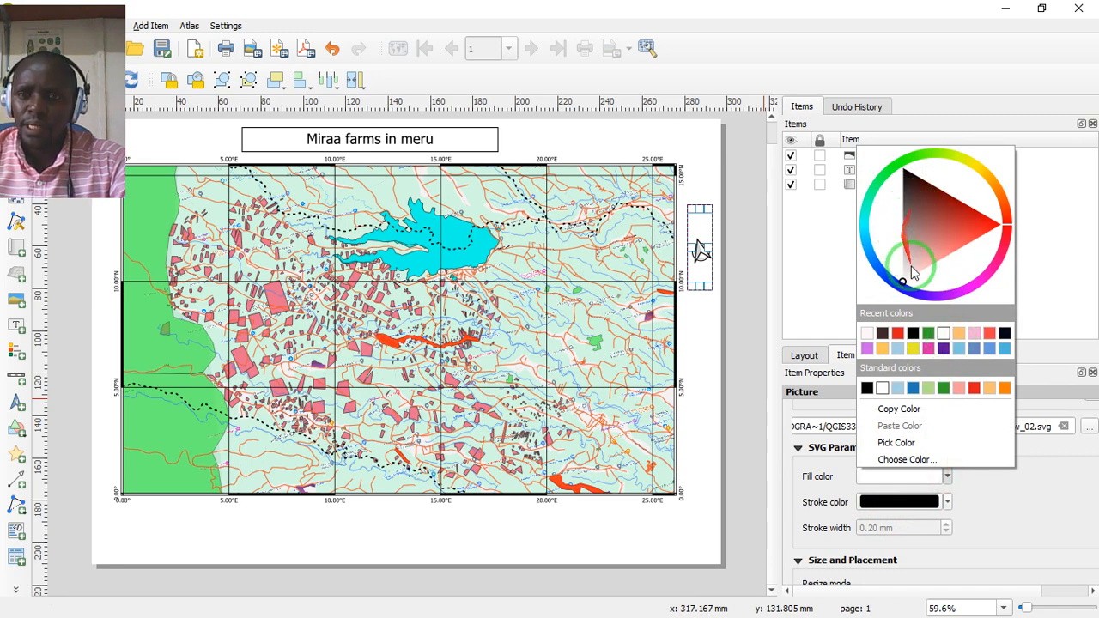
{"action": "mouse_move", "coordinate": [938, 221]}
{"action": "left_mouse_down"}
{"action": "mouse_move", "coordinate": [913, 246]}
{"action": "mouse_move", "coordinate": [725, 258]}
{"action": "mouse_move", "coordinate": [694, 230]}
{"action": "mouse_move", "coordinate": [886, 253]}
{"action": "mouse_move", "coordinate": [909, 246]}
{"action": "mouse_move", "coordinate": [917, 187]}
{"action": "left_mouse_up"}
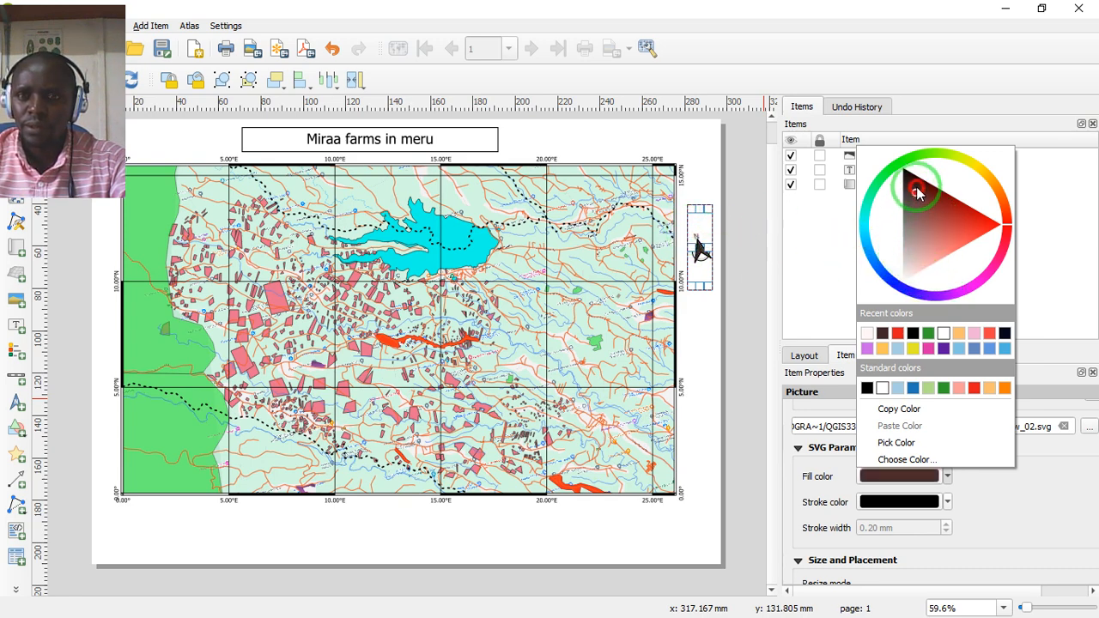
{"action": "left_click", "coordinate": [1041, 522]}
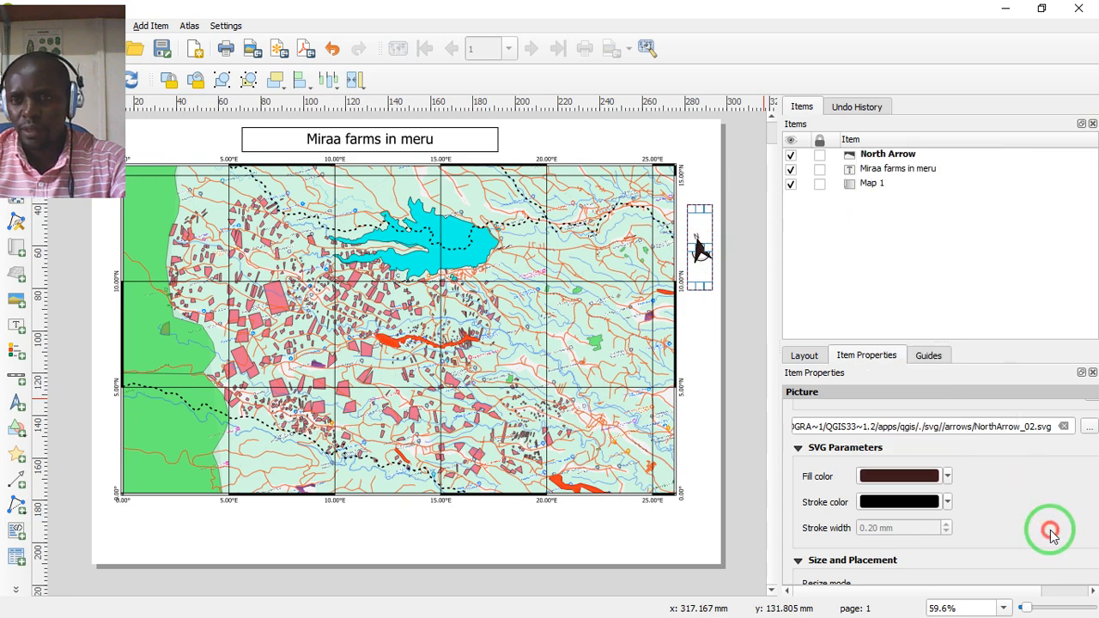
{"action": "left_click", "coordinate": [695, 323]}
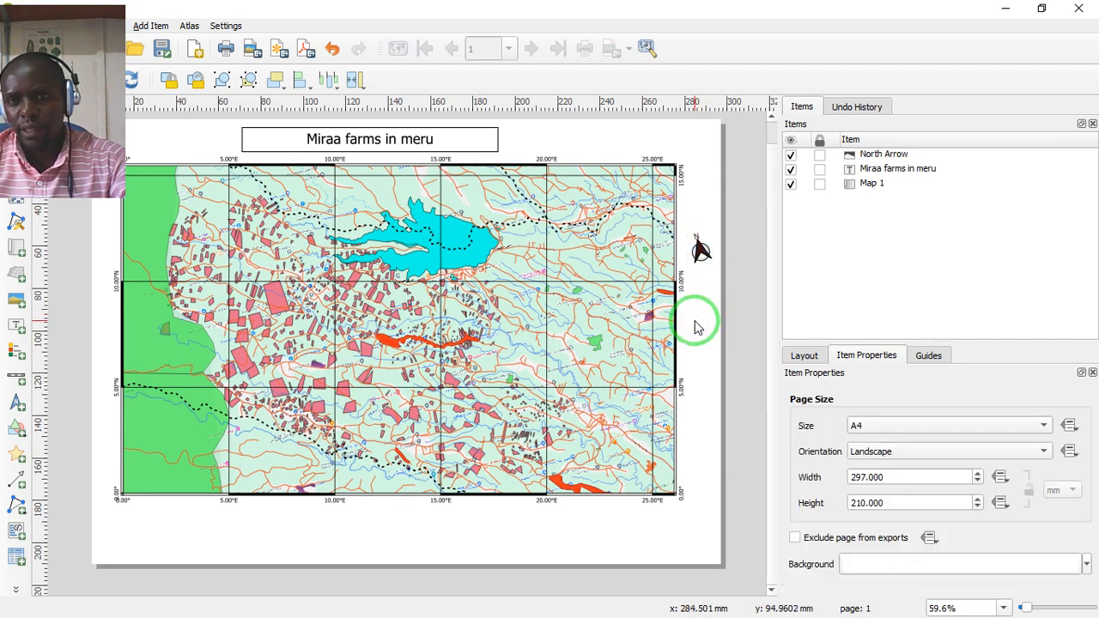
- Enlarge the north arrow and fit its box against the map's right edge, level with the lake
{"action": "left_click", "coordinate": [700, 250]}
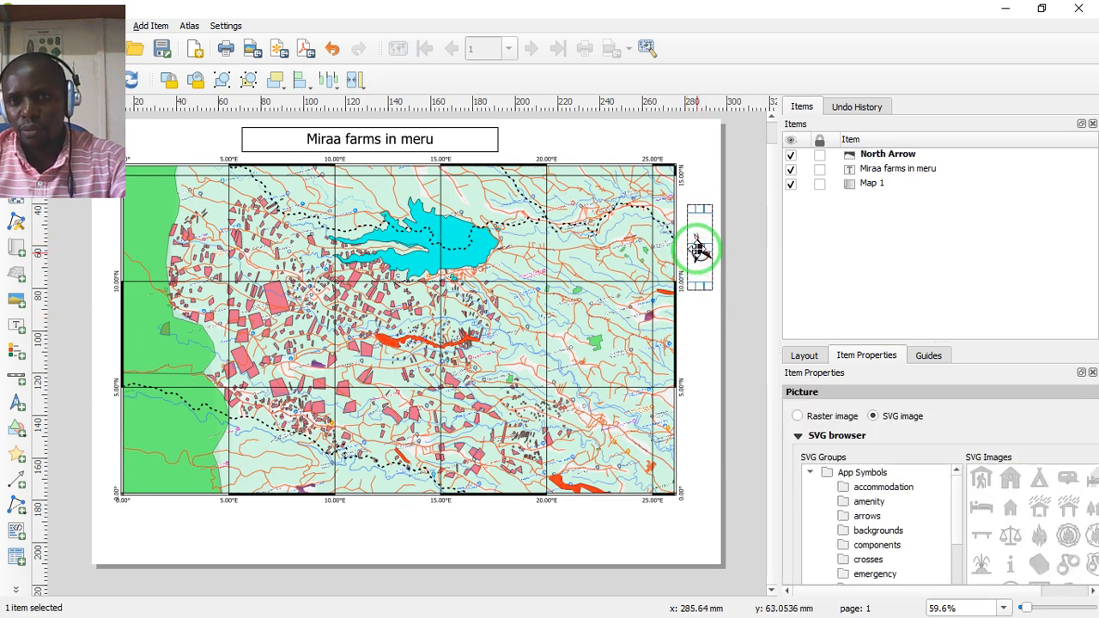
{"action": "left_click_drag", "start_coordinate": [690, 207], "coordinate": [701, 217]}
{"action": "left_click", "coordinate": [707, 196]}
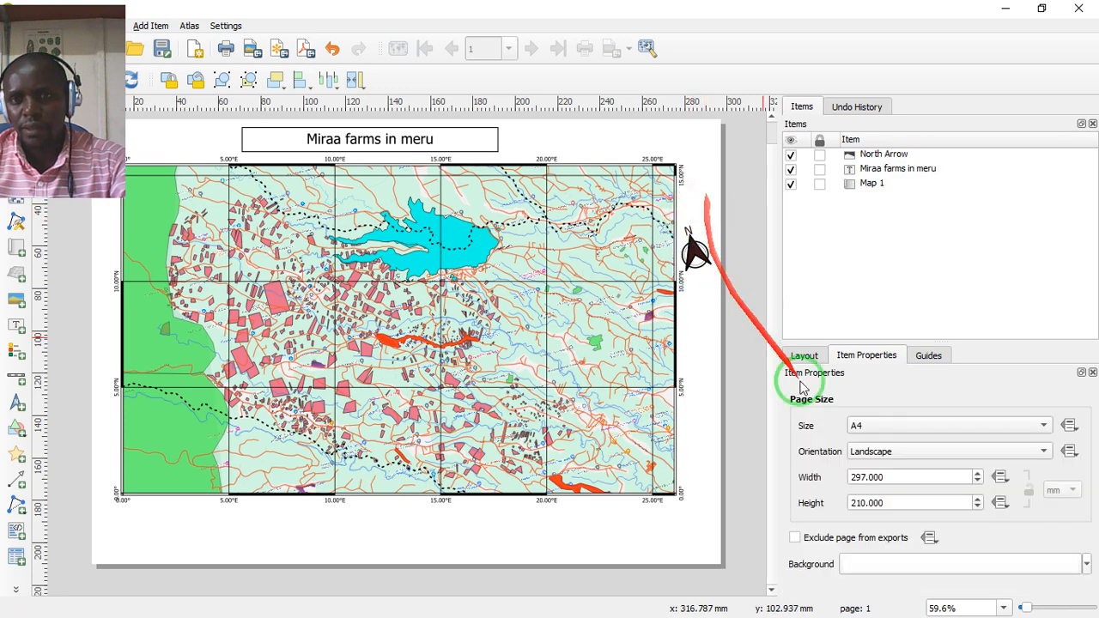
{"action": "left_click", "coordinate": [698, 273]}
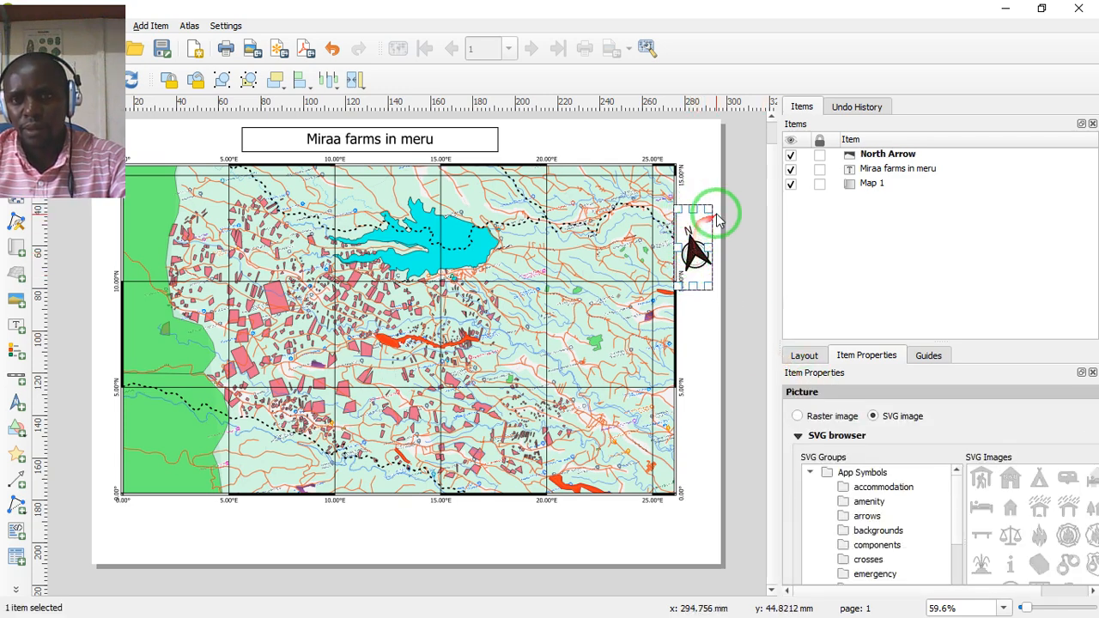
{"action": "left_click_drag", "start_coordinate": [711, 209], "coordinate": [690, 245]}
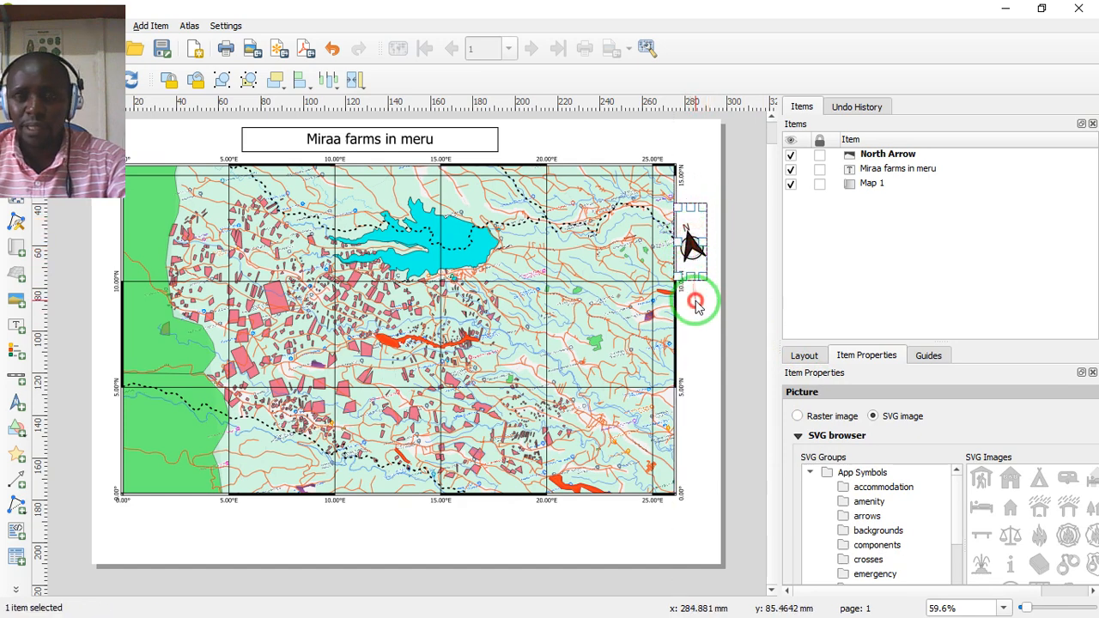
{"action": "left_click", "coordinate": [674, 290]}
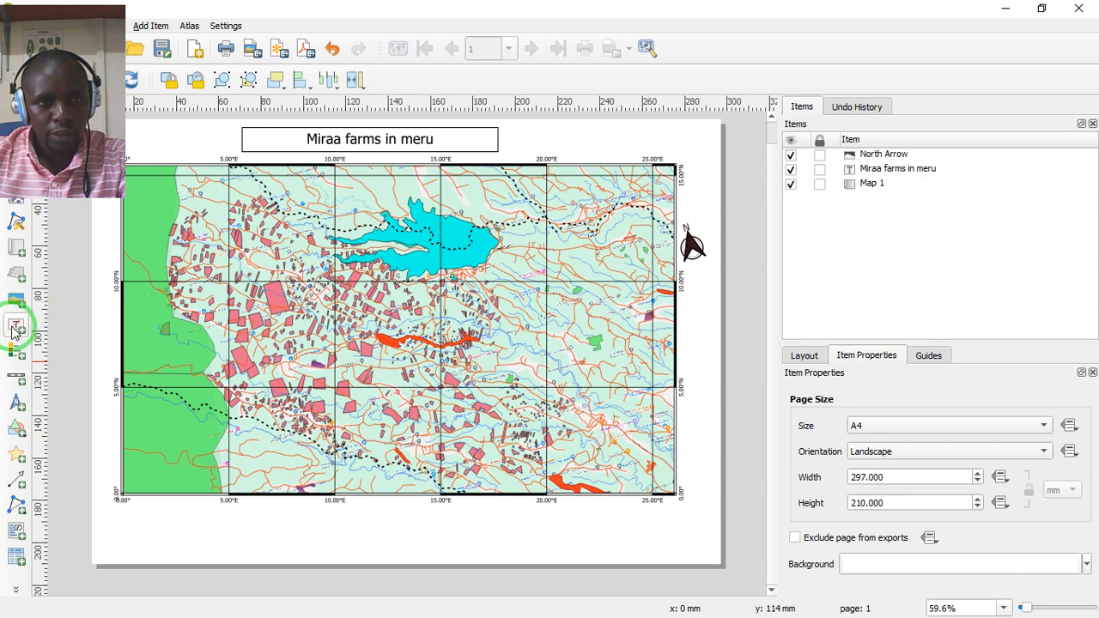
- Add a scale bar box about 46 mm wide and 12 mm high below the map's lower left corner, and nudge it upward
{"action": "left_click", "coordinate": [14, 379]}
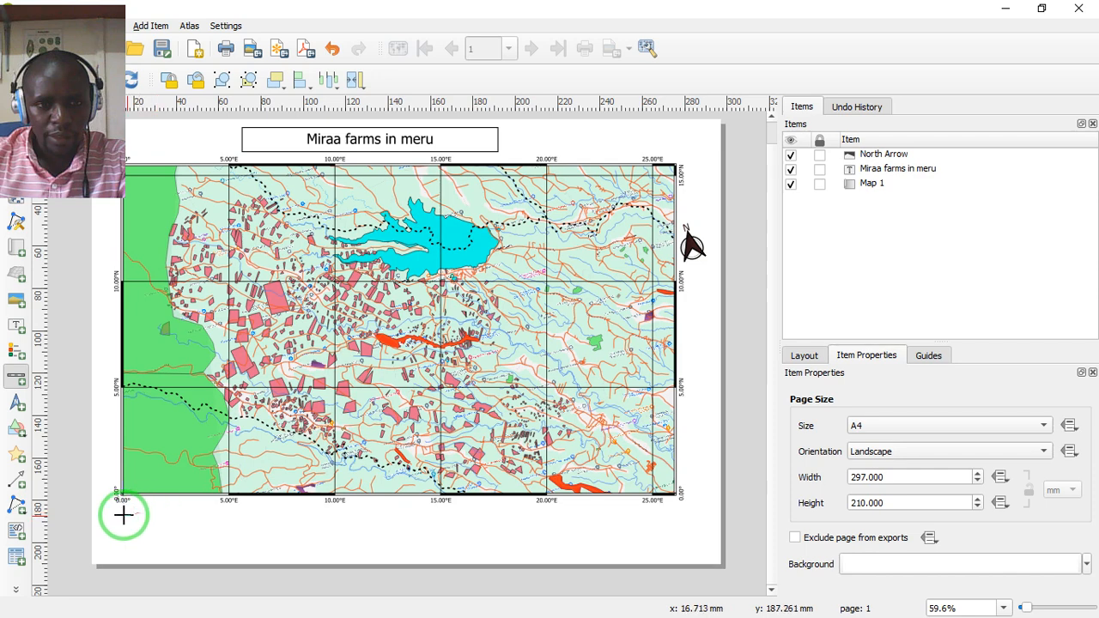
{"action": "left_click_drag", "start_coordinate": [123, 515], "coordinate": [219, 545]}
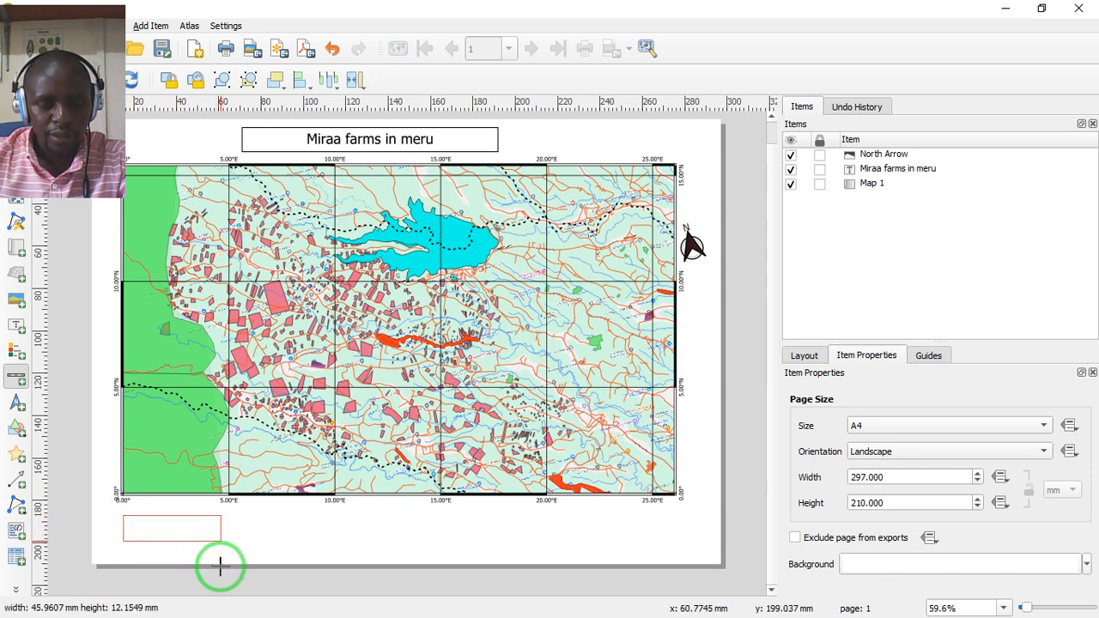
{"action": "left_click", "coordinate": [252, 536]}
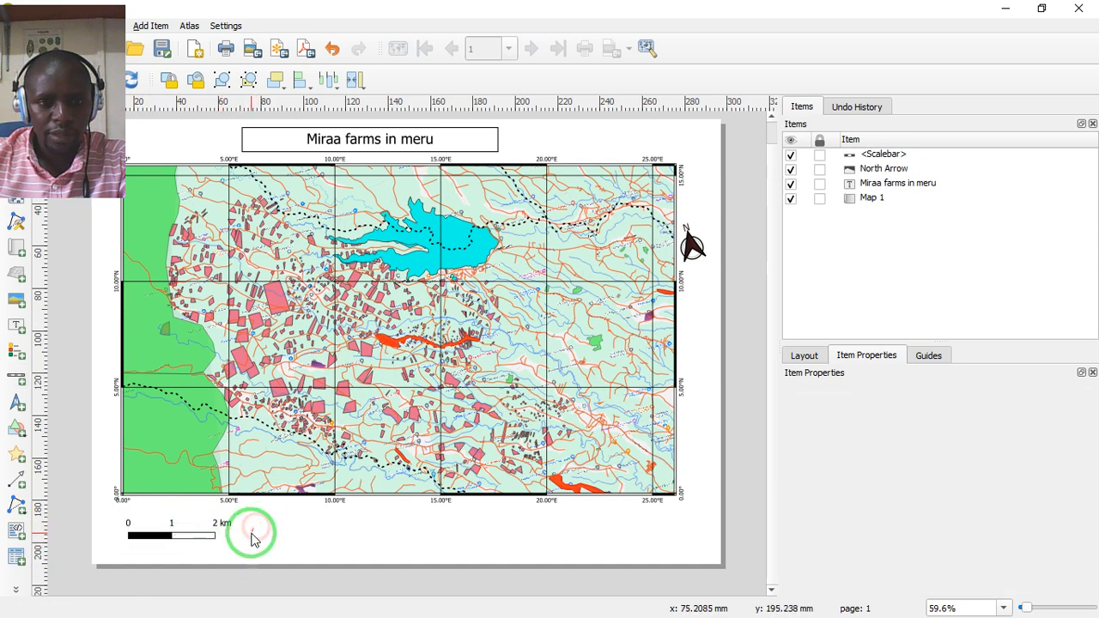
{"action": "left_click", "coordinate": [205, 527]}
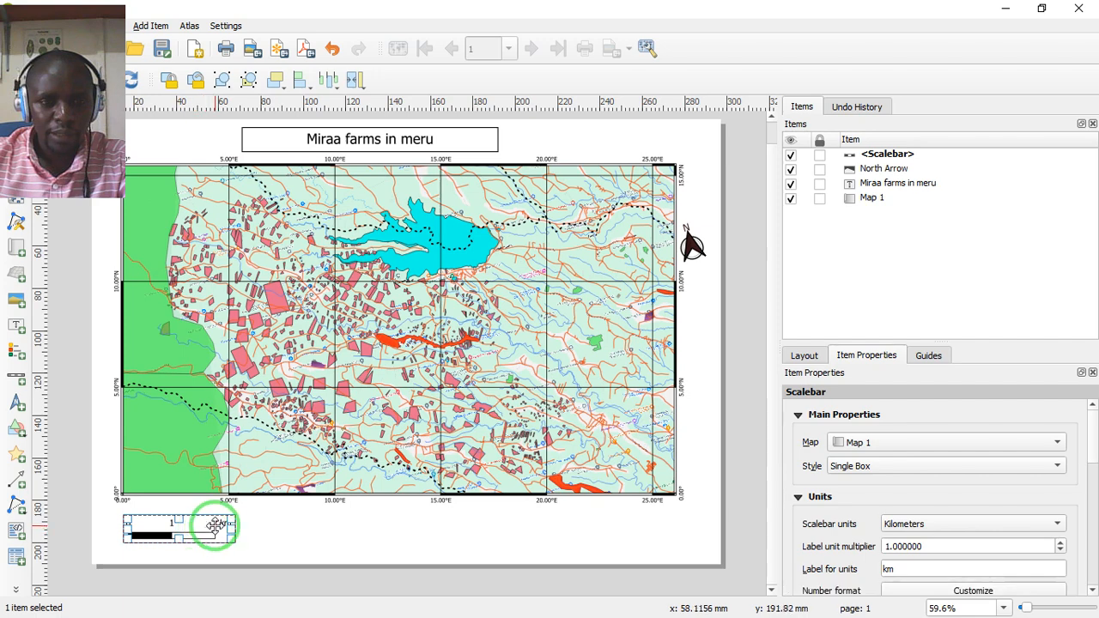
{"action": "left_click_drag", "start_coordinate": [209, 522], "coordinate": [213, 522]}
{"action": "left_click", "coordinate": [262, 522]}
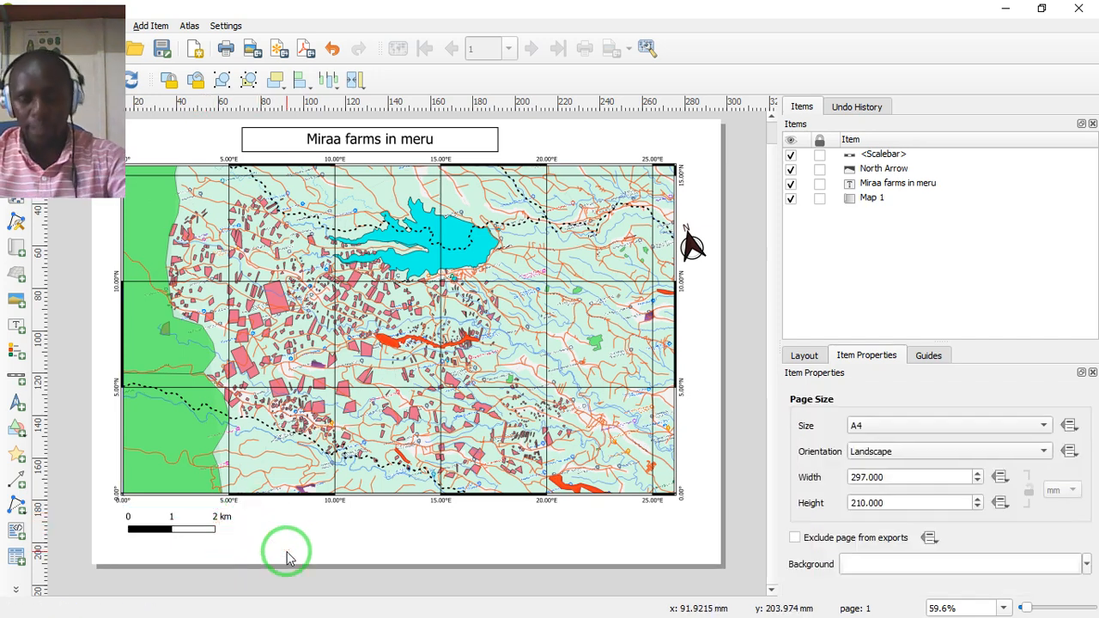
- Try a frame around the scale bar and turn it off again
{"action": "left_click", "coordinate": [168, 531]}
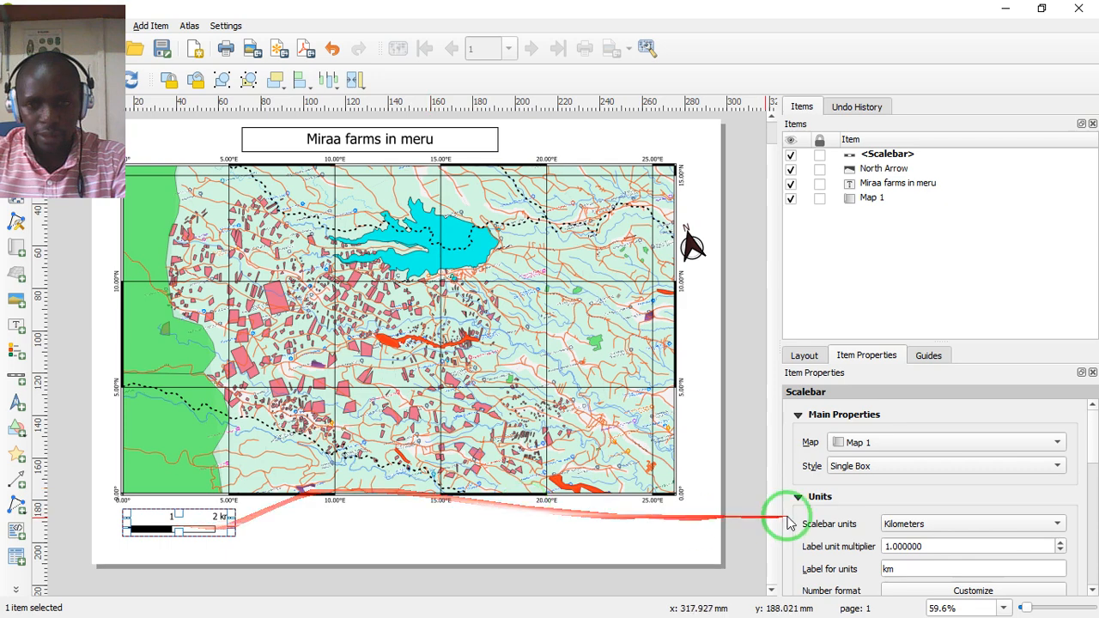
{"action": "left_click_drag", "start_coordinate": [1093, 436], "coordinate": [1096, 543]}
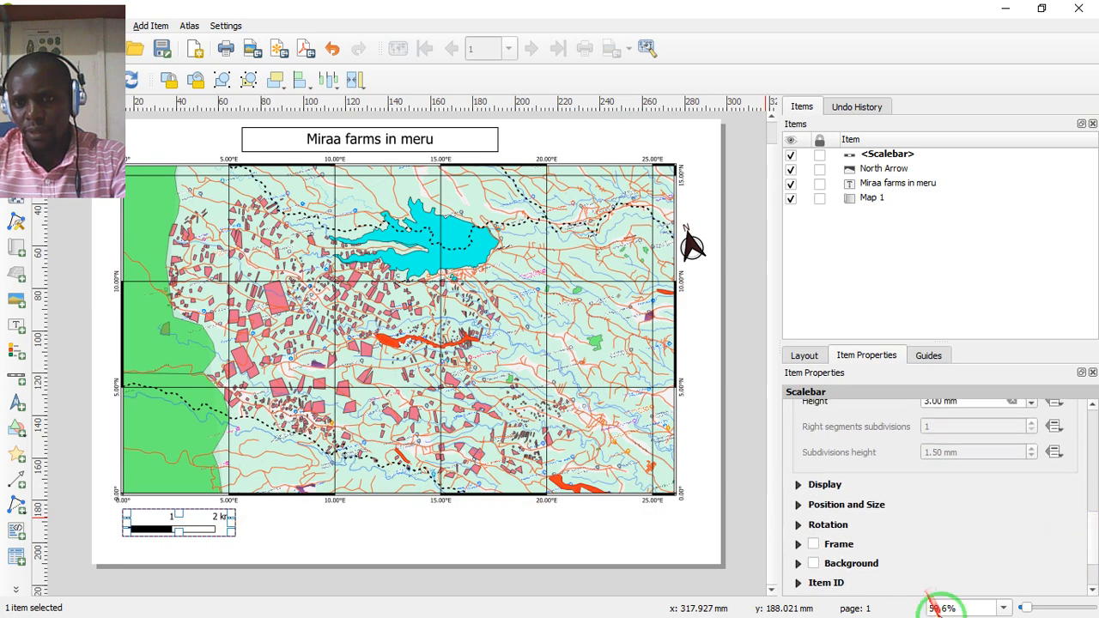
{"action": "left_click", "coordinate": [814, 545]}
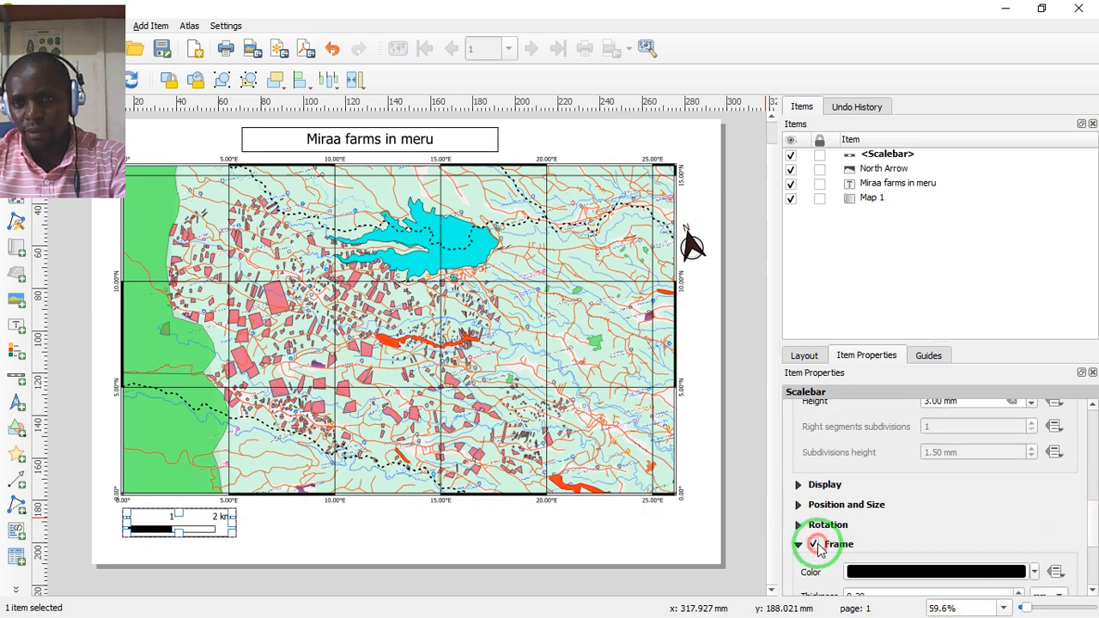
{"action": "left_click", "coordinate": [814, 544]}
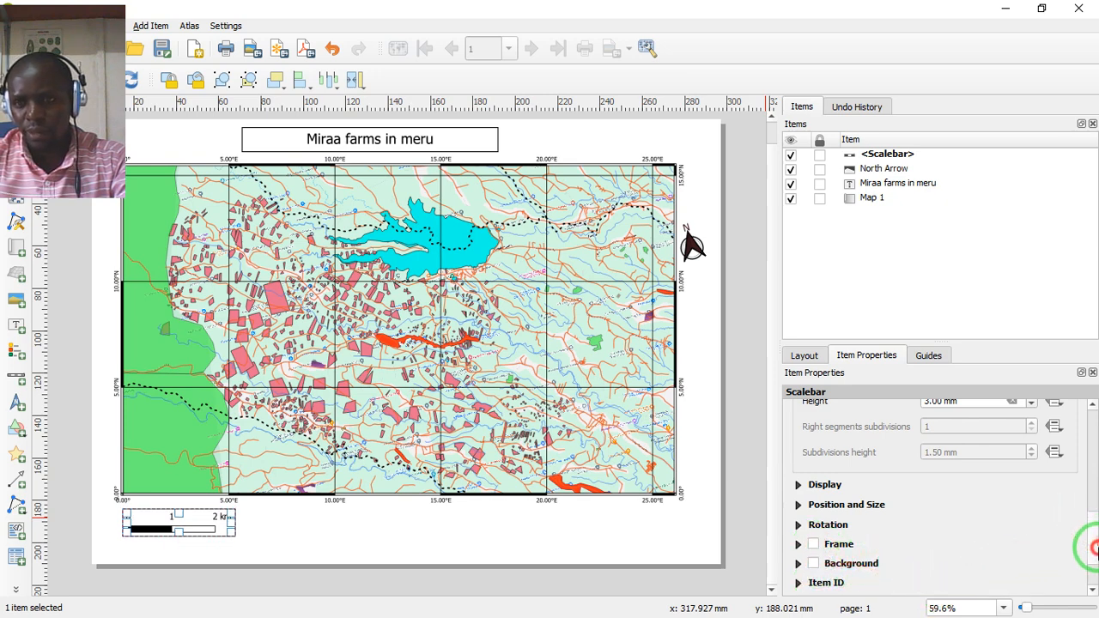
{"action": "mouse_move", "coordinate": [1092, 533]}
{"action": "left_mouse_down"}
{"action": "mouse_move", "coordinate": [1092, 552]}
{"action": "mouse_move", "coordinate": [1090, 533]}
{"action": "left_mouse_up"}
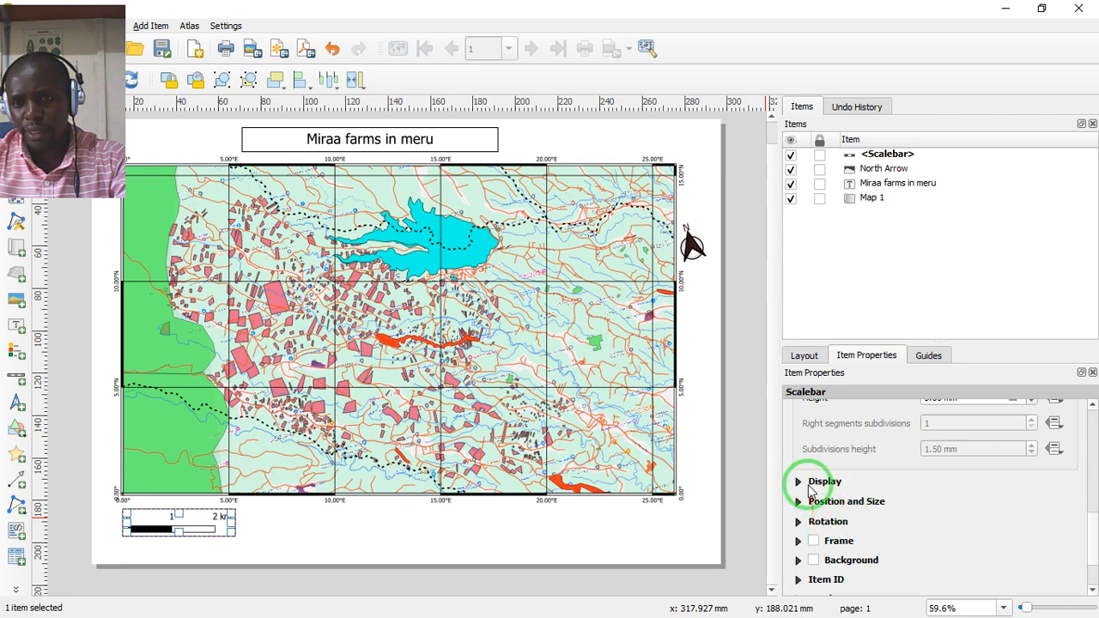
- Try placing the scale bar's labels below the segments, then restore Above Segments and keep horizontal placement at Centered at Segment Edge
{"action": "left_click", "coordinate": [798, 482]}
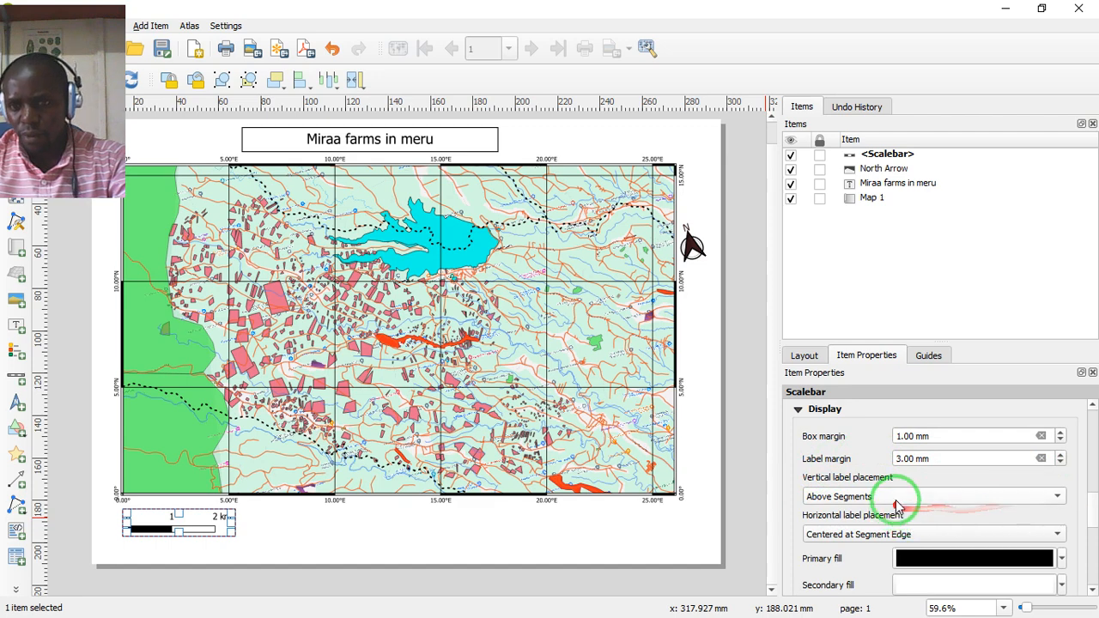
{"action": "left_click", "coordinate": [961, 499]}
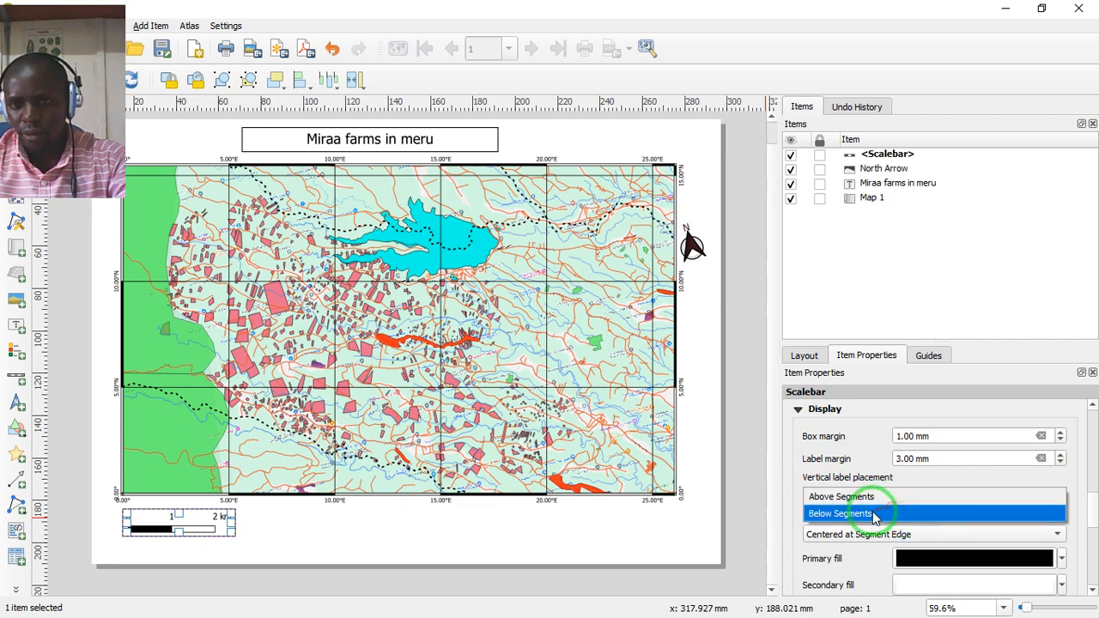
{"action": "left_click", "coordinate": [874, 514]}
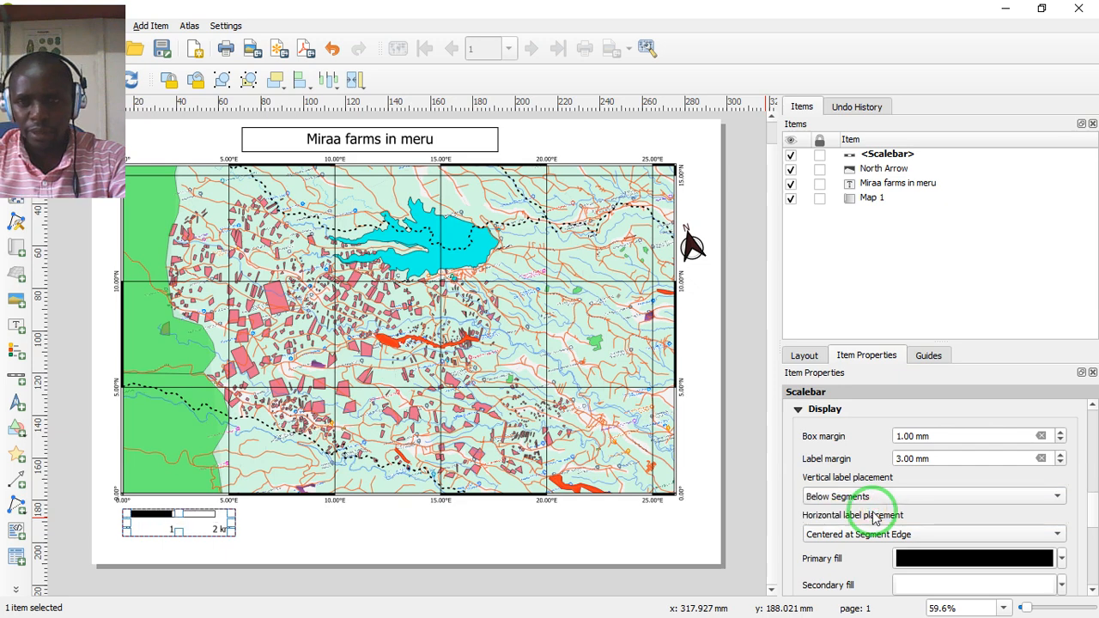
{"action": "left_click", "coordinate": [884, 496]}
{"action": "left_click", "coordinate": [863, 479]}
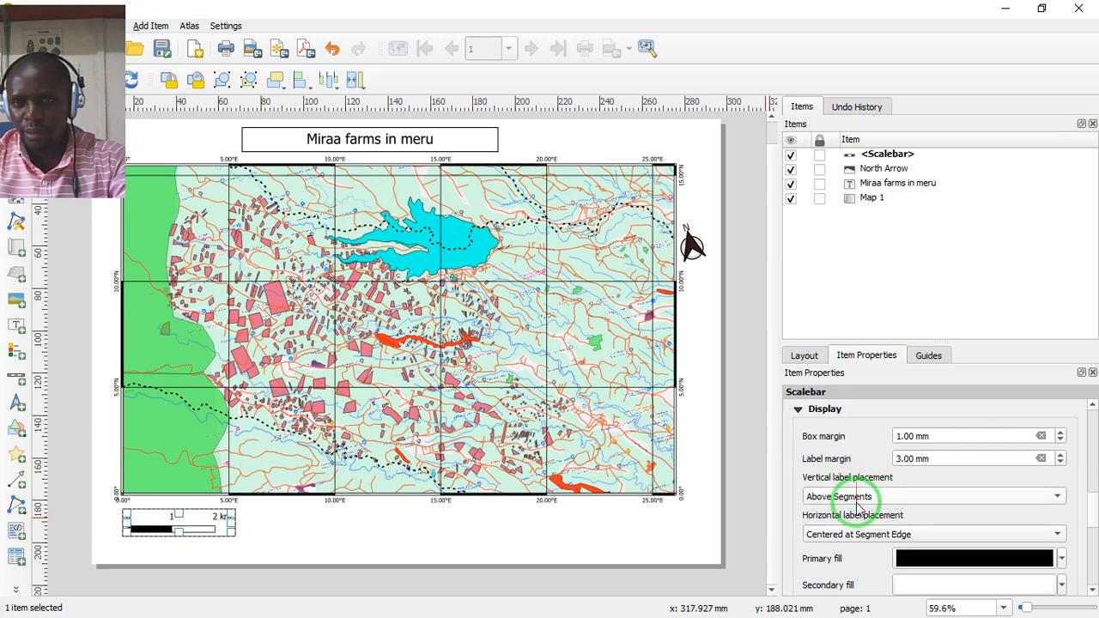
{"action": "left_click", "coordinate": [1002, 532]}
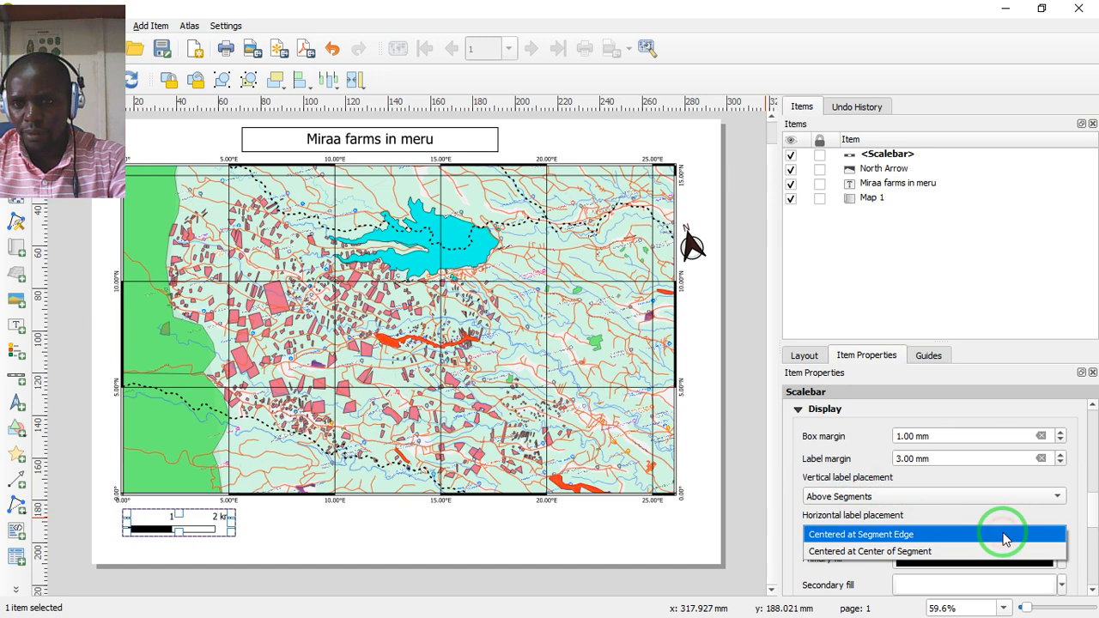
{"action": "left_click", "coordinate": [1062, 514]}
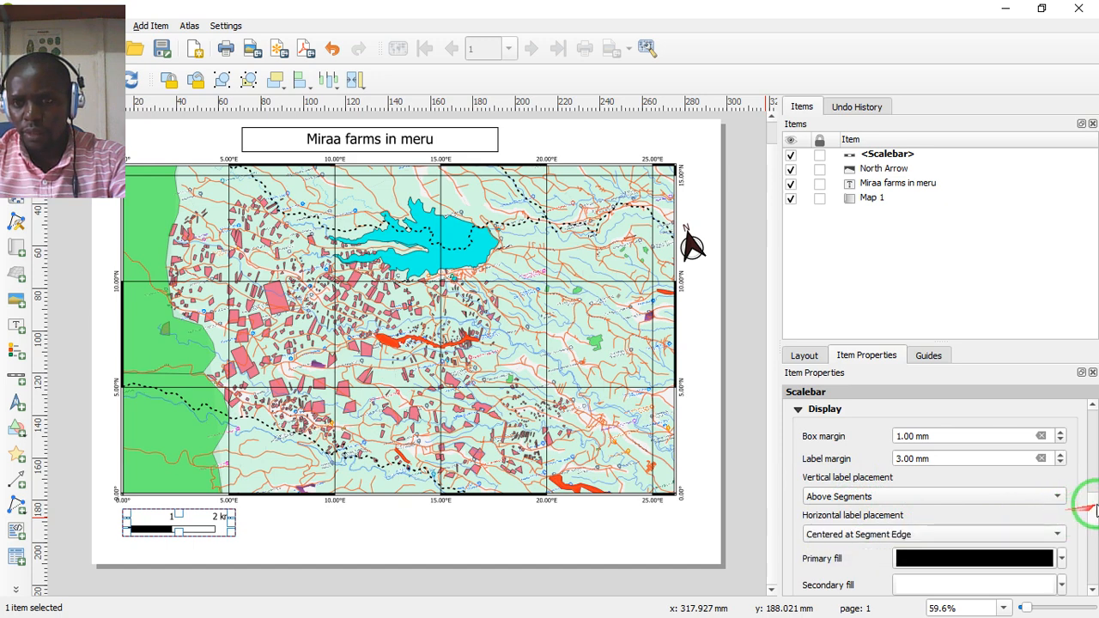
{"action": "left_click_drag", "start_coordinate": [1096, 511], "coordinate": [1096, 560]}
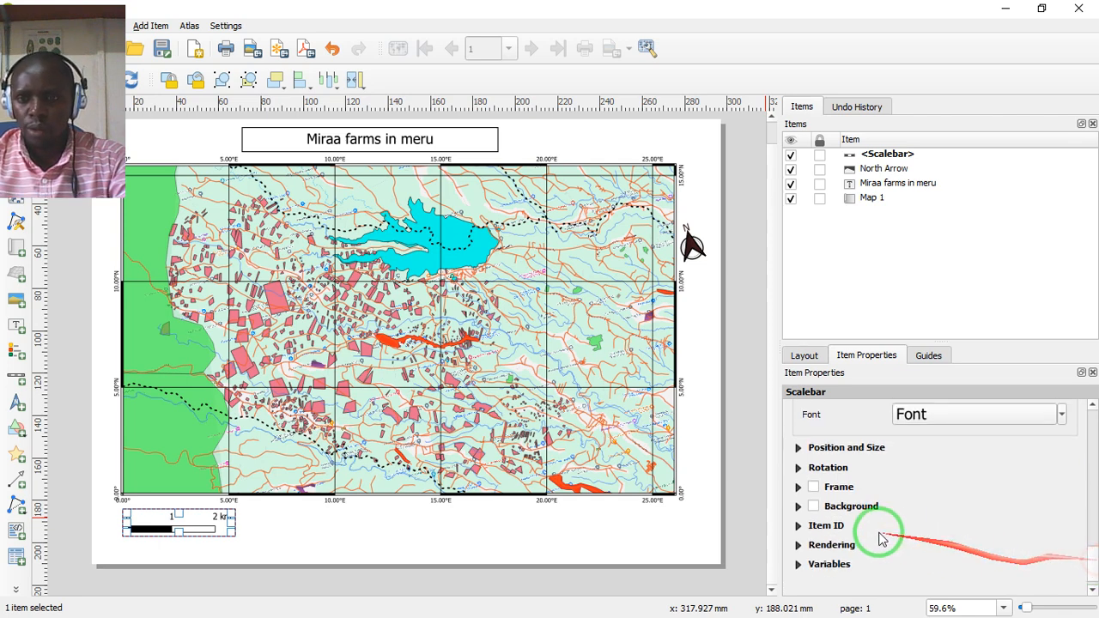
{"action": "left_click", "coordinate": [798, 449]}
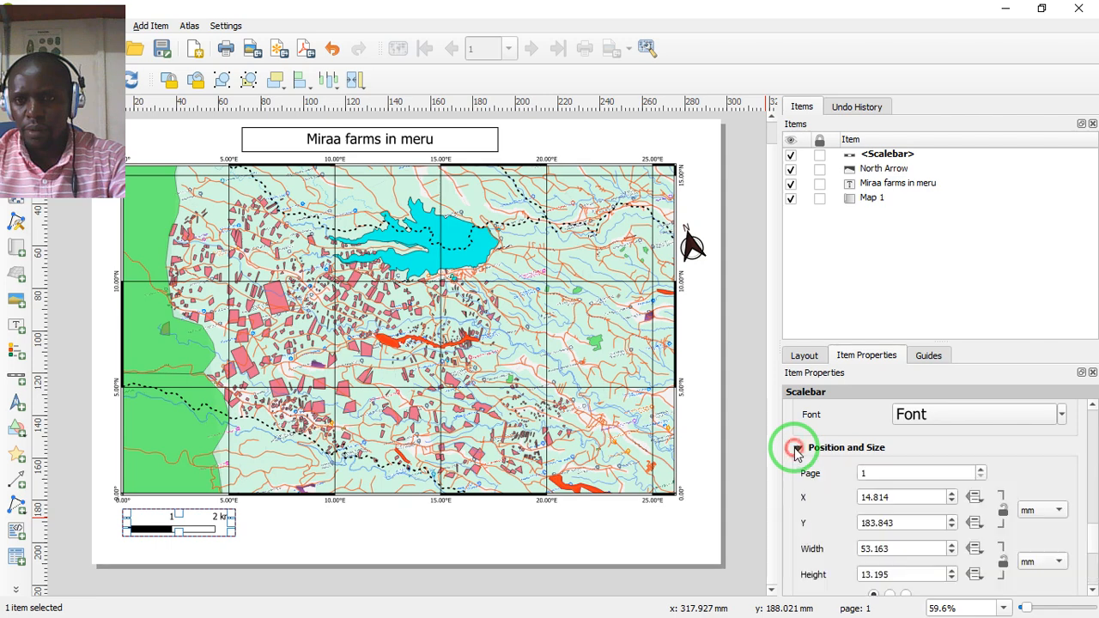
{"action": "left_click", "coordinate": [799, 449]}
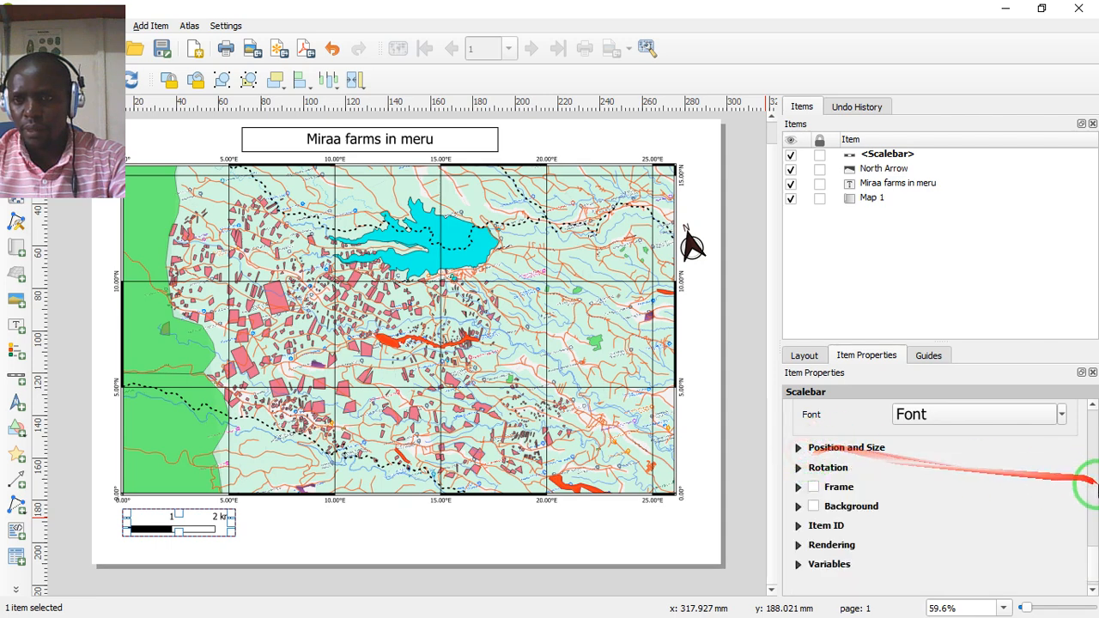
{"action": "left_click_drag", "start_coordinate": [1094, 558], "coordinate": [1091, 571]}
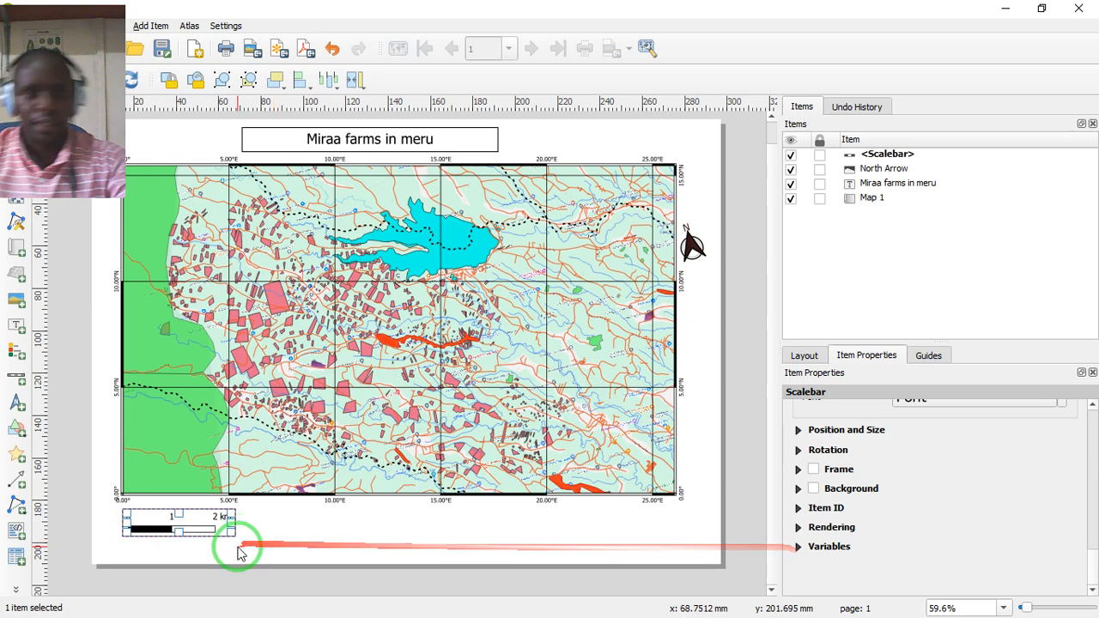
- Add a legend below the map, just right of the scale bar, and stretch its box toward the map's right edge
{"action": "left_click", "coordinate": [262, 520]}
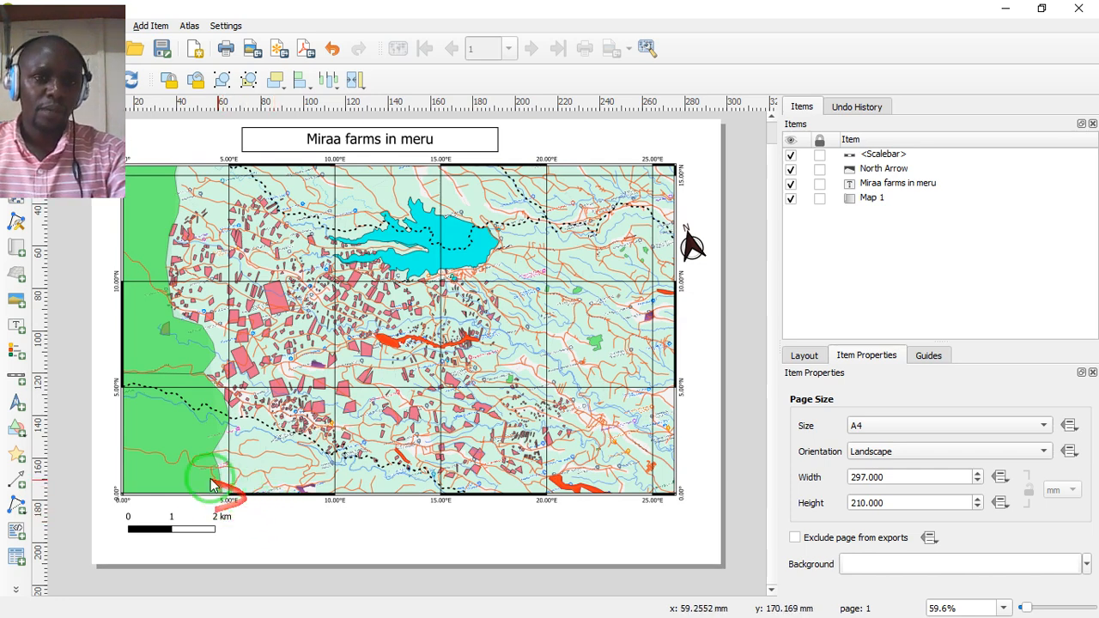
{"action": "left_click", "coordinate": [13, 352]}
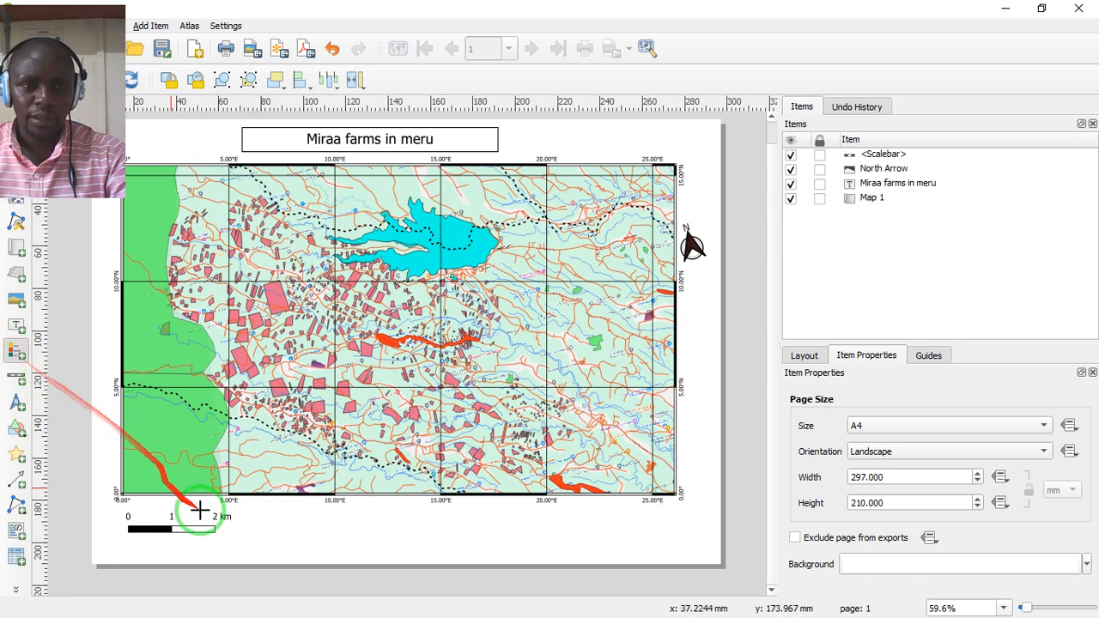
{"action": "left_click_drag", "start_coordinate": [266, 507], "coordinate": [526, 560]}
{"action": "left_click_drag", "start_coordinate": [545, 556], "coordinate": [567, 556]}
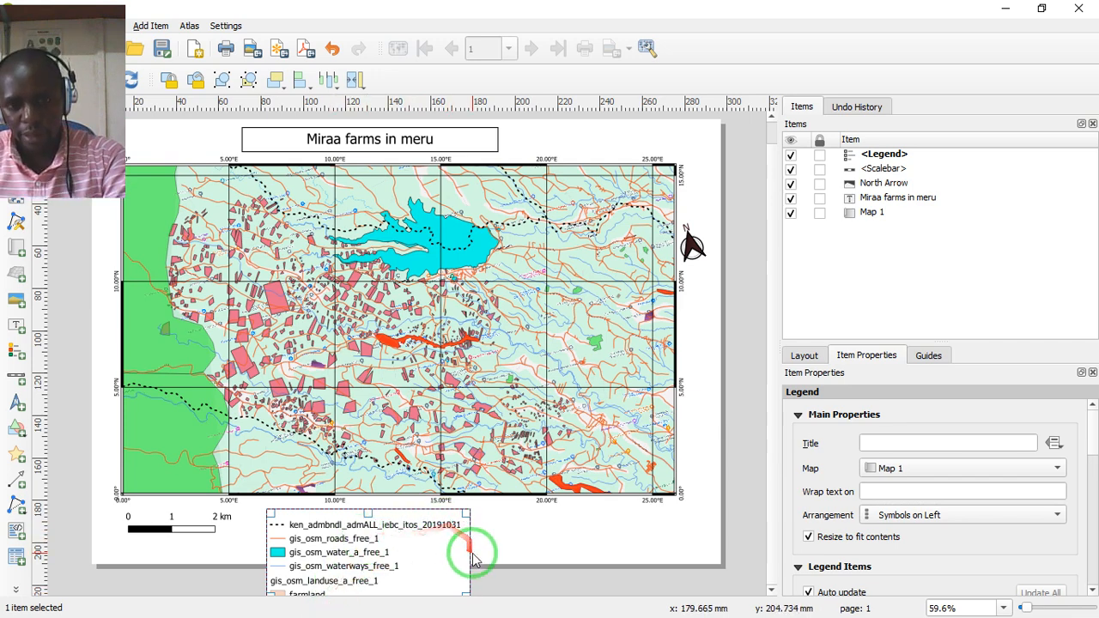
{"action": "left_click_drag", "start_coordinate": [469, 556], "coordinate": [650, 520]}
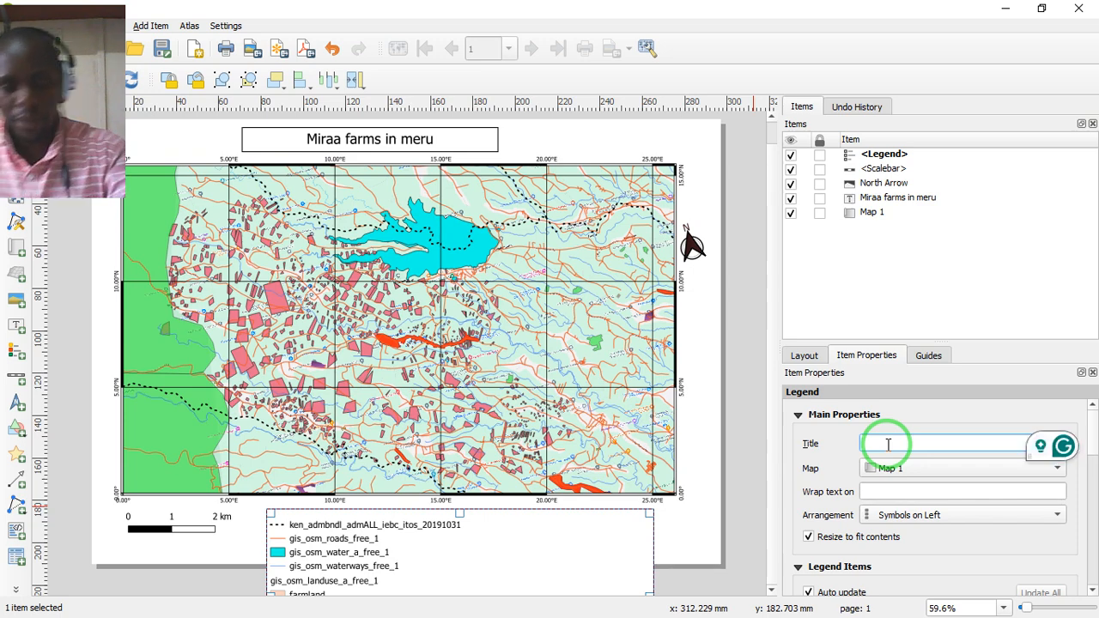
- Give the legend the title "Legend" and keep it linked to Map 1
{"action": "type", "text": "Leg"}
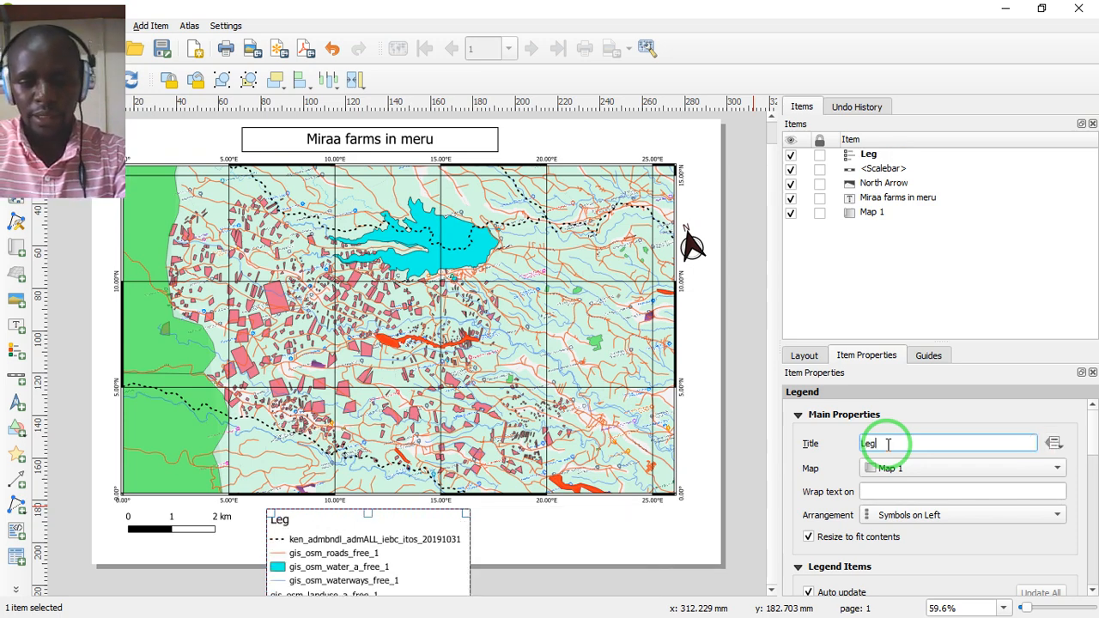
{"action": "type", "text": "end"}
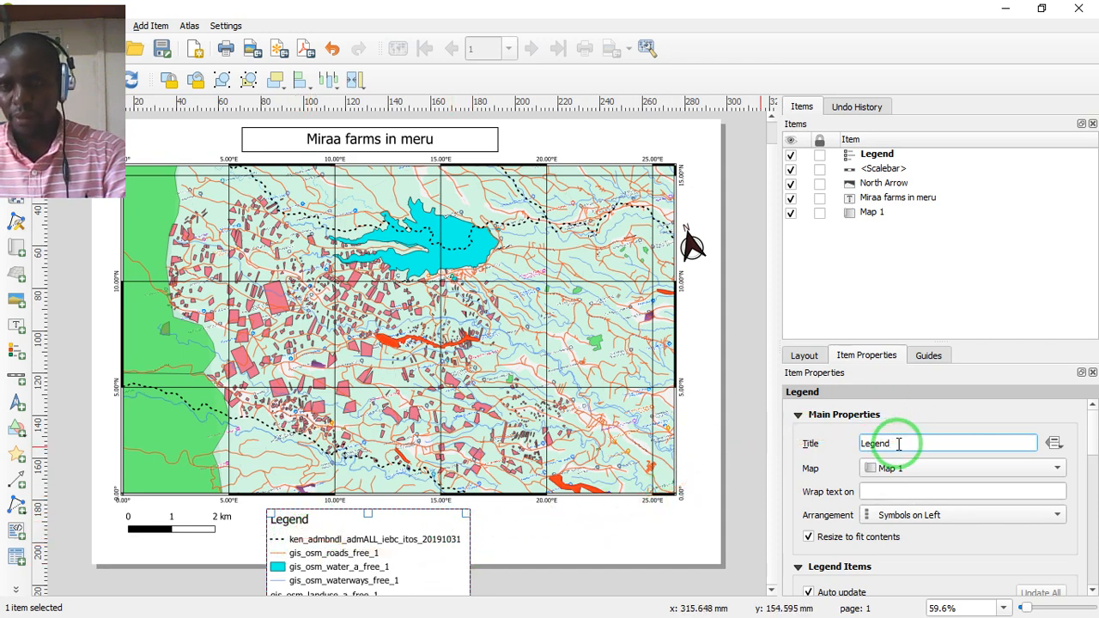
{"action": "left_click", "coordinate": [1060, 468]}
{"action": "left_click", "coordinate": [1062, 469]}
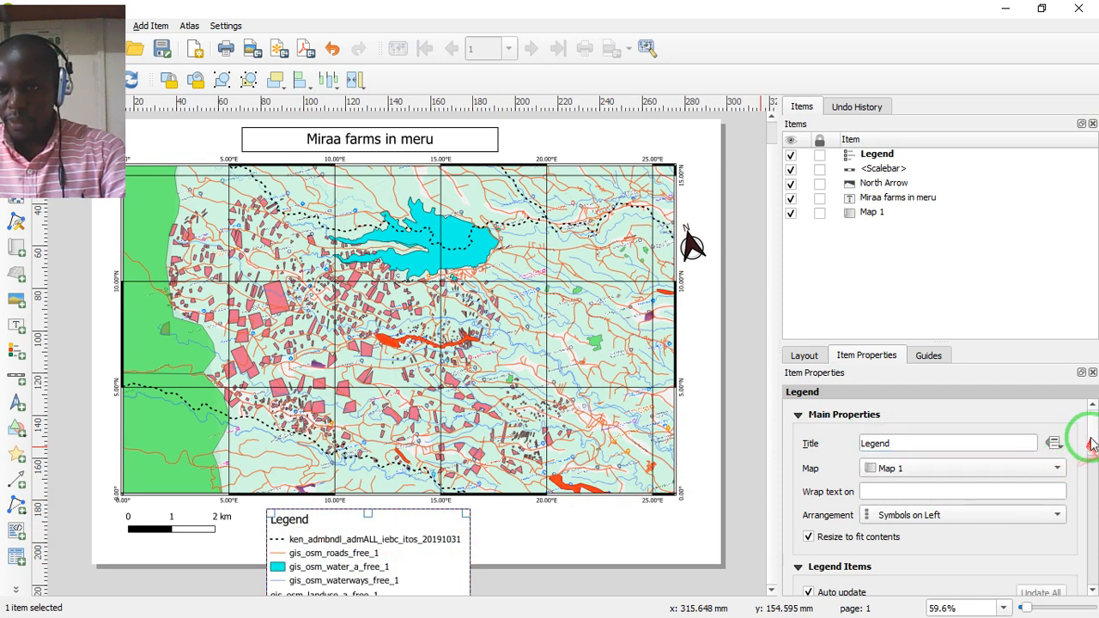
- Turn off auto update for the legend items so the entries can be customized
{"action": "scroll", "coordinate": [1091, 443], "scroll_direction": "down", "scroll_amount": 2}
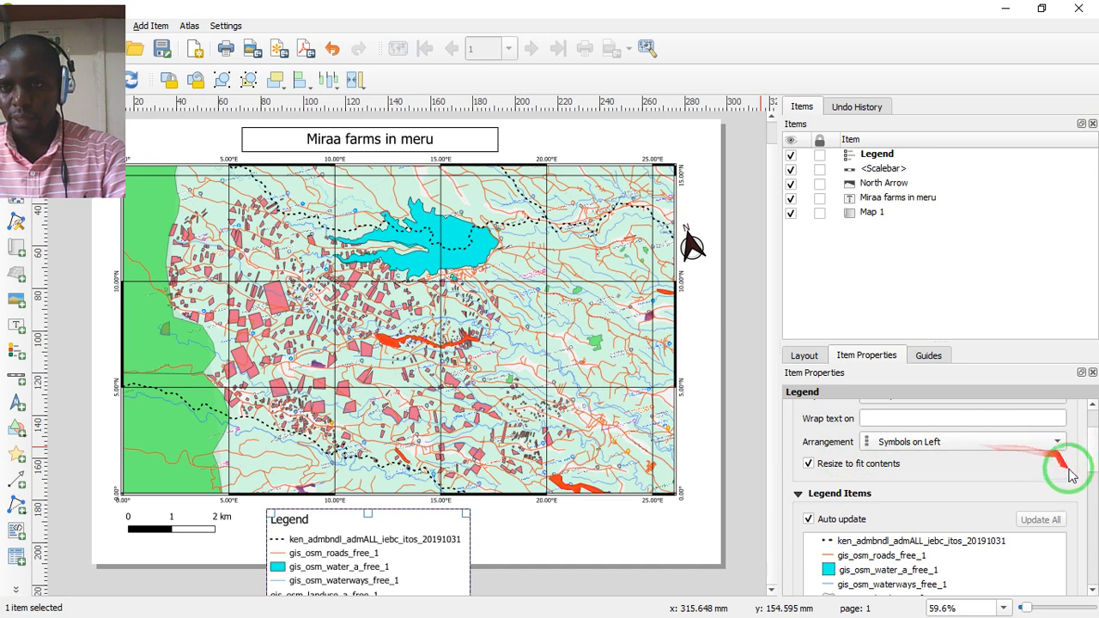
{"action": "mouse_move", "coordinate": [1093, 454]}
{"action": "left_mouse_down"}
{"action": "mouse_move", "coordinate": [1097, 469]}
{"action": "mouse_move", "coordinate": [1087, 465]}
{"action": "left_mouse_up"}
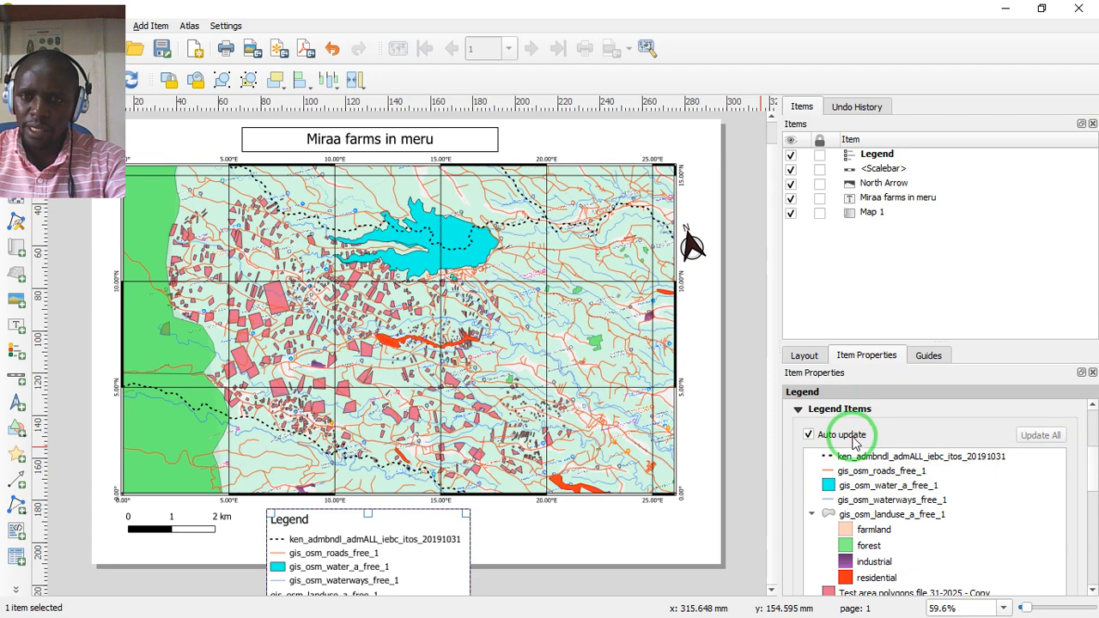
{"action": "left_click", "coordinate": [808, 435]}
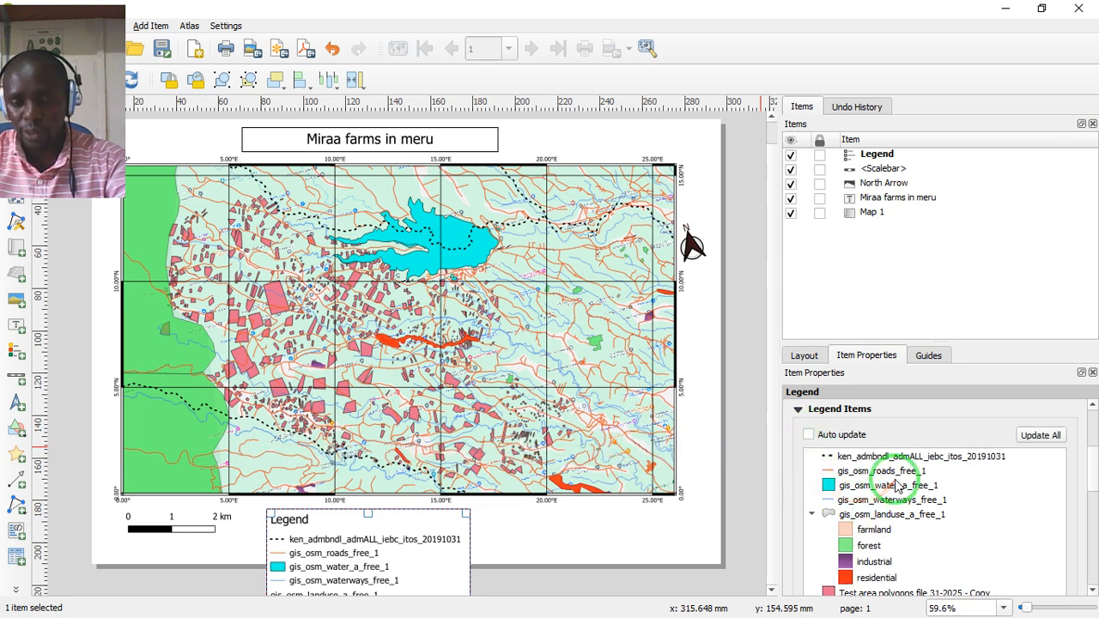
- Rename the legend entry ken_admbndl_admALL_iebc_itos_20191031 as "Admin boundaries" and return to the legend items
{"action": "left_click", "coordinate": [1095, 468]}
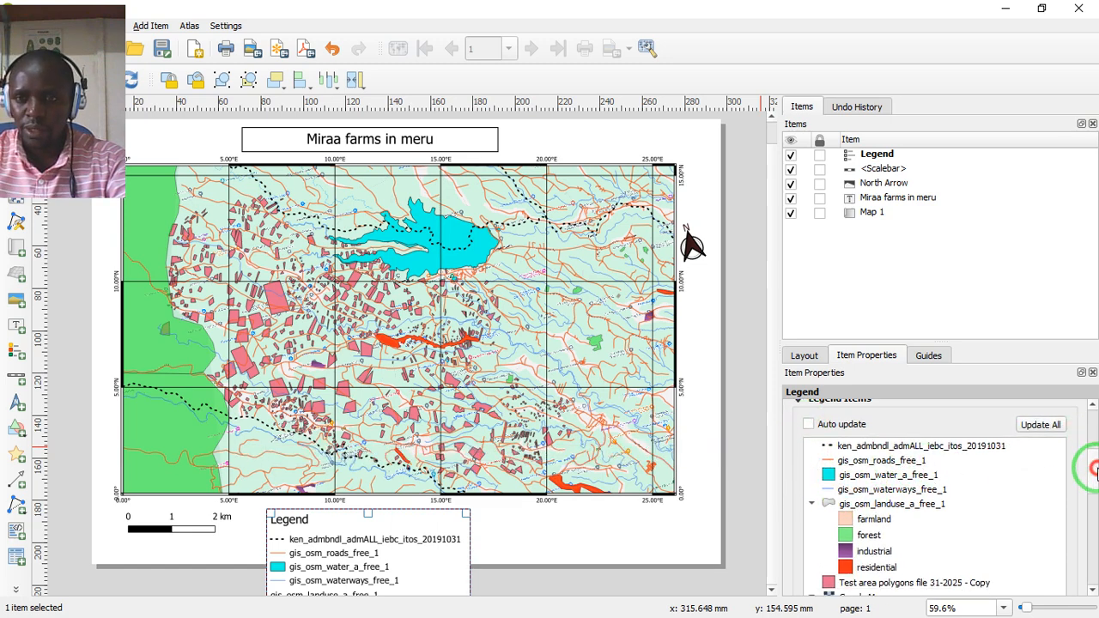
{"action": "left_click", "coordinate": [912, 448]}
{"action": "double_click", "coordinate": [913, 450]}
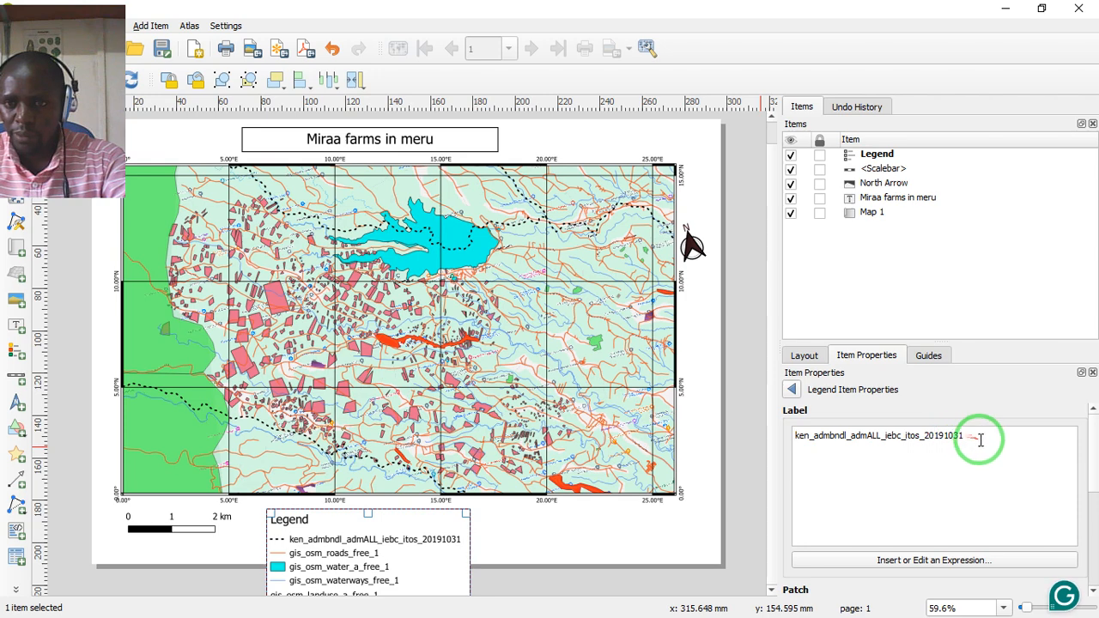
{"action": "mouse_move", "coordinate": [982, 442]}
{"action": "left_mouse_down"}
{"action": "mouse_move", "coordinate": [911, 455]}
{"action": "mouse_move", "coordinate": [799, 437]}
{"action": "left_mouse_up"}
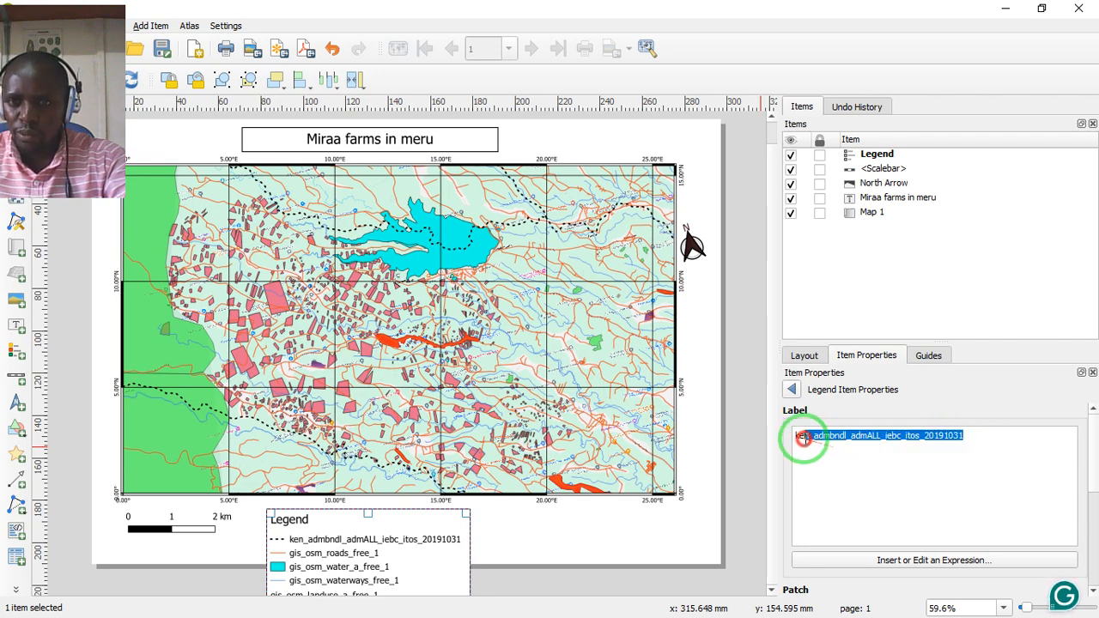
{"action": "left_click", "coordinate": [828, 454]}
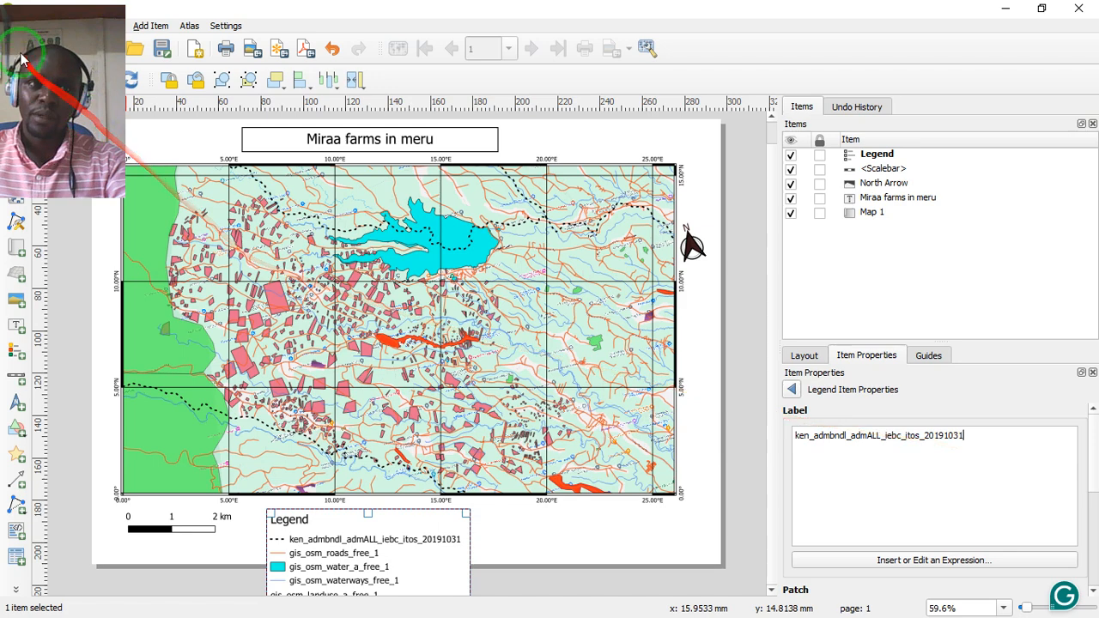
{"action": "left_click_drag", "start_coordinate": [17, 11], "coordinate": [517, 188]}
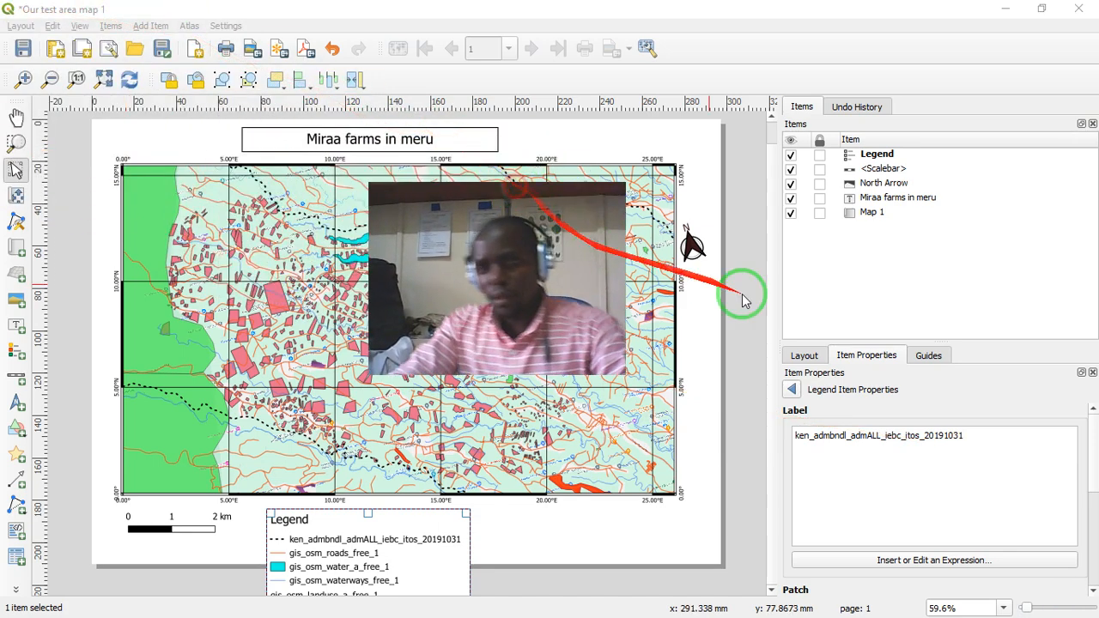
{"action": "left_click", "coordinate": [957, 436]}
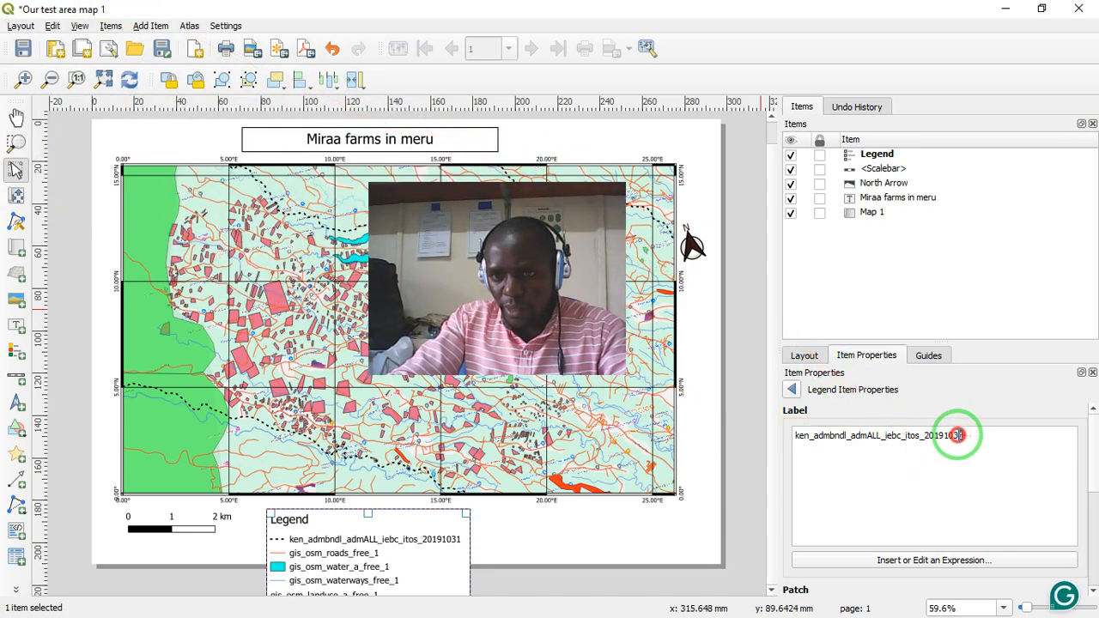
{"action": "left_click_drag", "start_coordinate": [958, 436], "coordinate": [797, 427]}
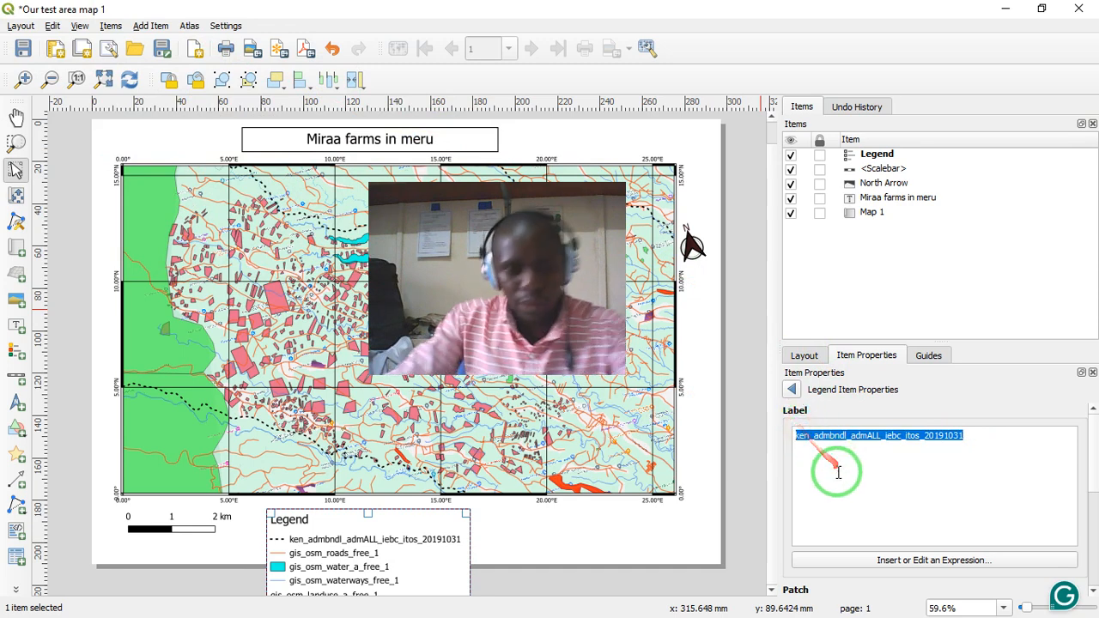
{"action": "type", "text": "Admin boundaries"}
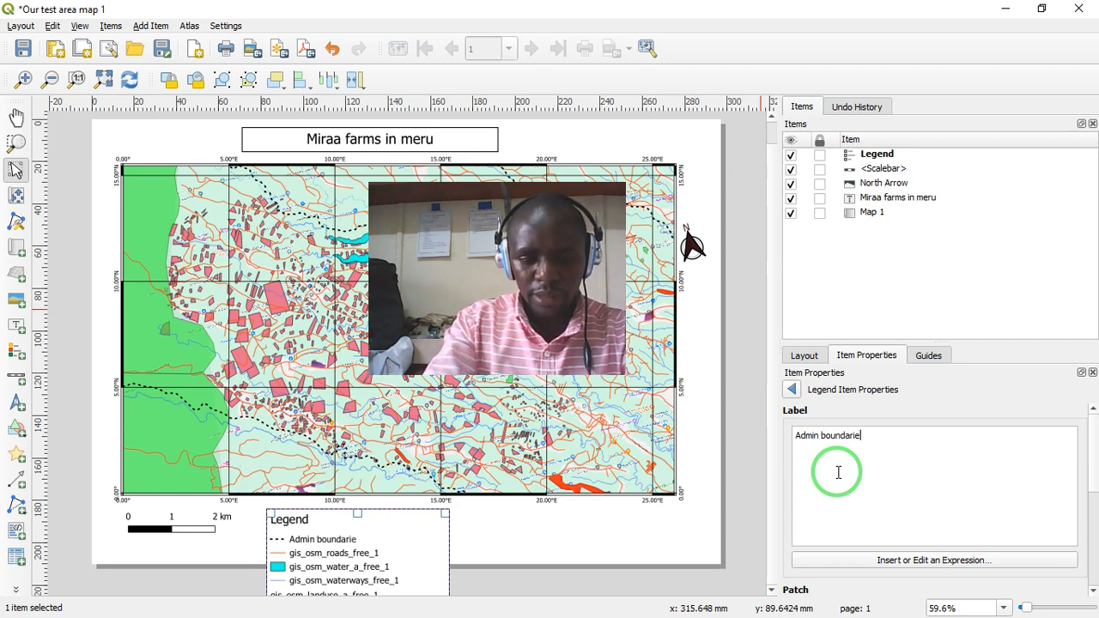
{"action": "left_click", "coordinate": [792, 391]}
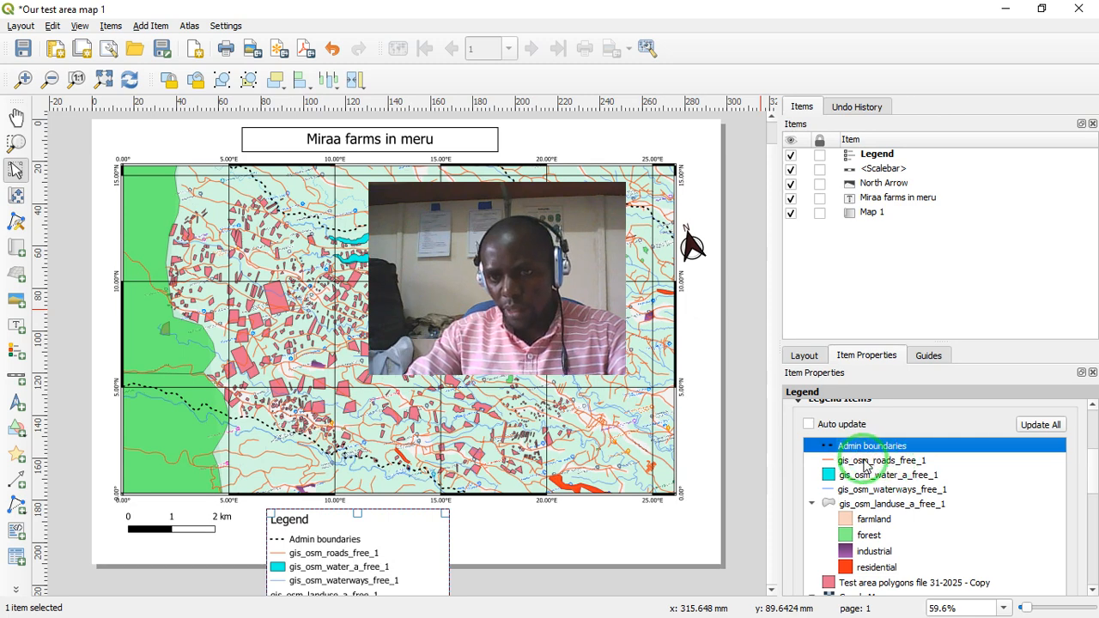
- Rename the legend entry gis_osm_roads_free_1 as "Road network" and return to the legend items
{"action": "double_click", "coordinate": [866, 461]}
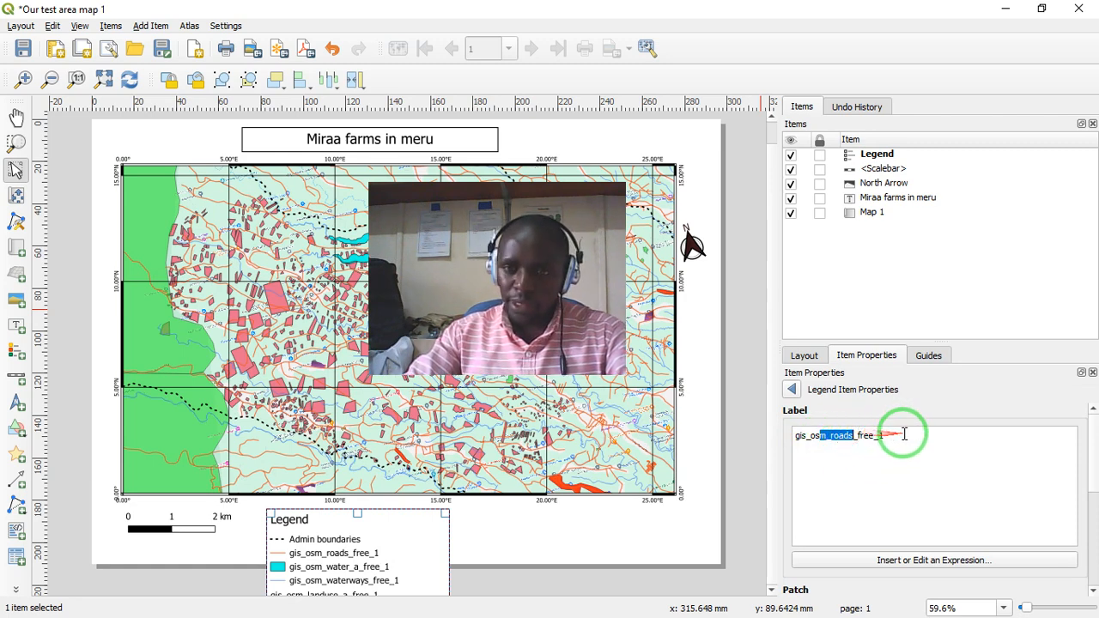
{"action": "left_click_drag", "start_coordinate": [900, 436], "coordinate": [758, 429]}
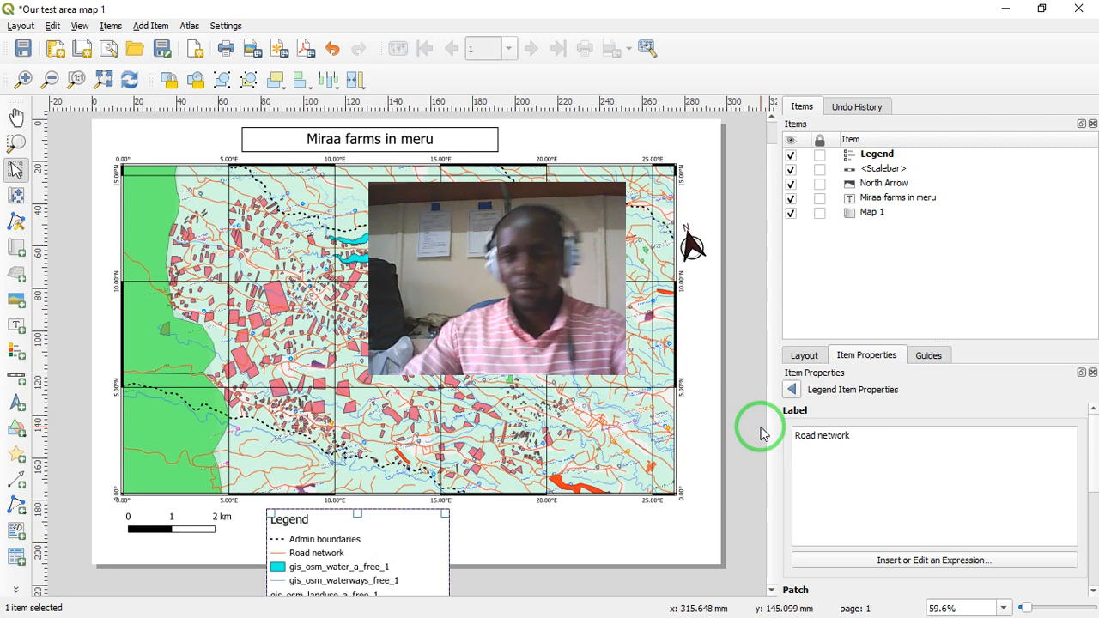
{"action": "left_click", "coordinate": [793, 391]}
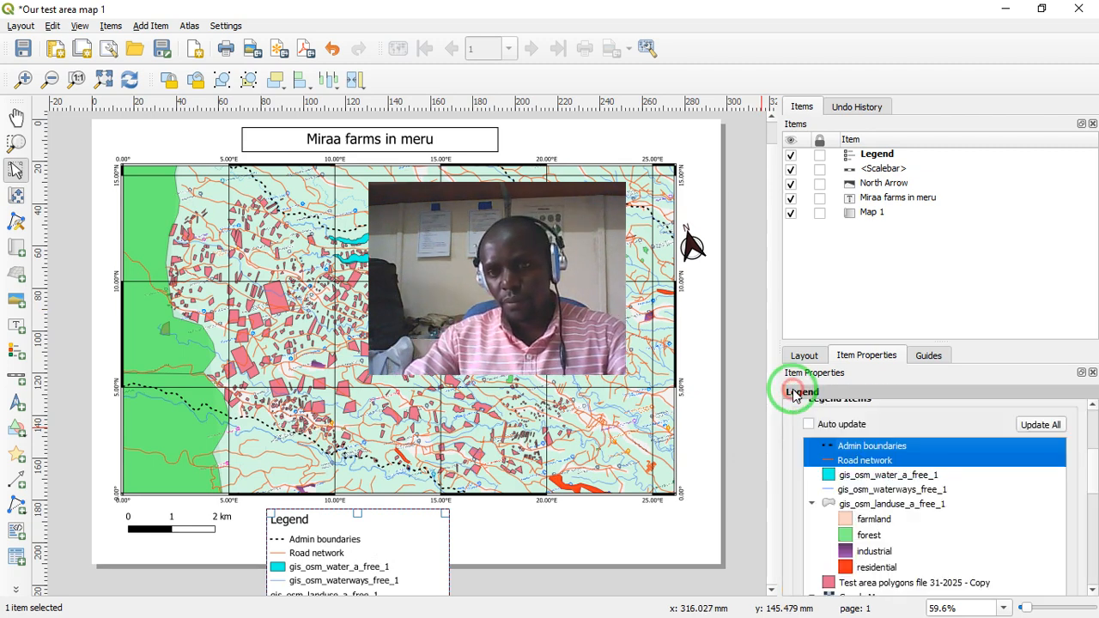
- Rename the legend entry gis_osm_water_a_free_1 as "Water ways"
{"action": "double_click", "coordinate": [882, 483]}
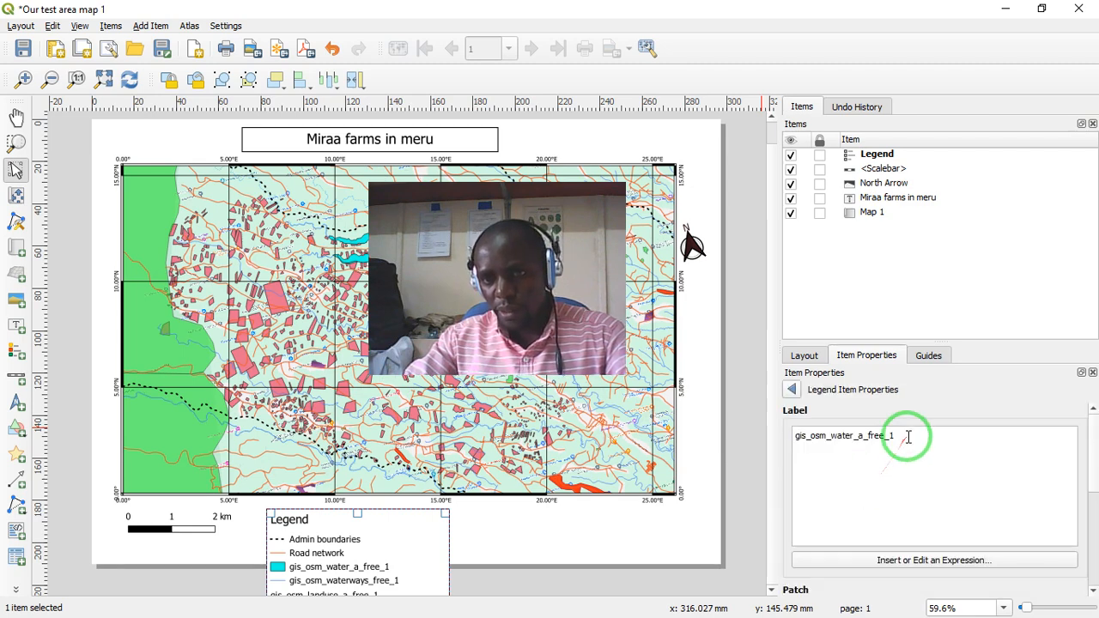
{"action": "left_click_drag", "start_coordinate": [902, 437], "coordinate": [819, 428]}
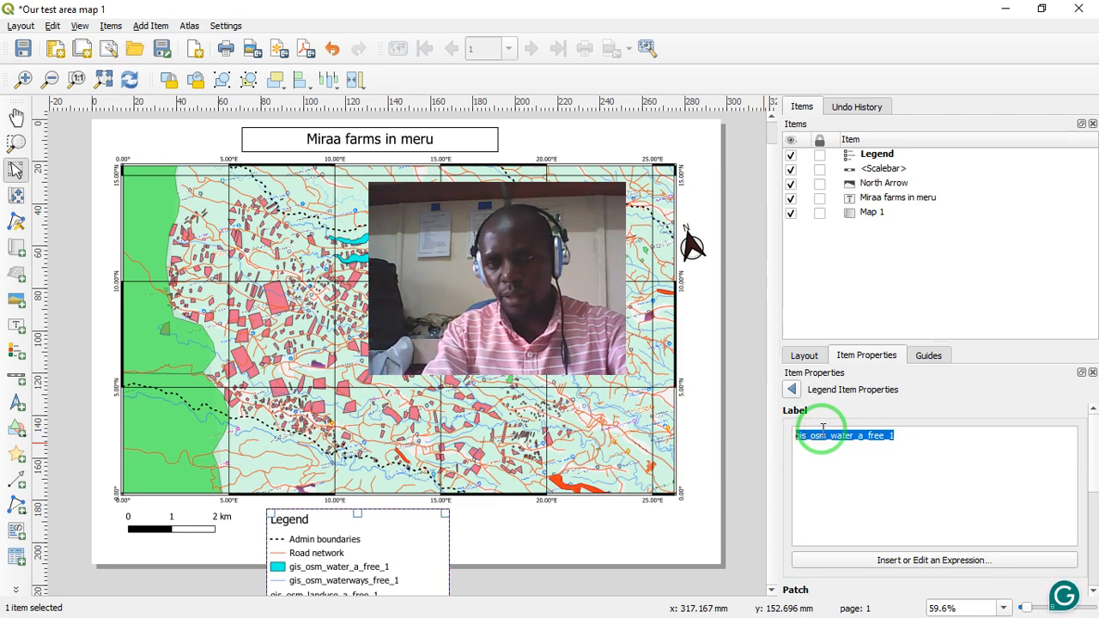
{"action": "type", "text": "Water ways"}
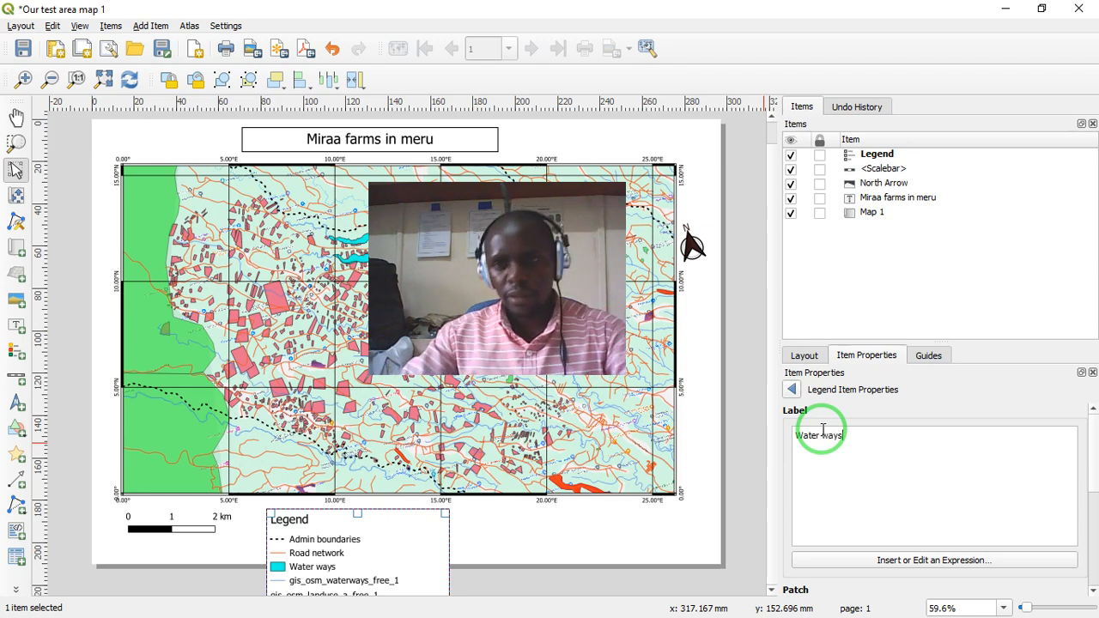
- Correct the "Water ways" legend label to "Water body" and rename the gis_osm_waterways_free_1 entry as "Rivers"
{"action": "left_click", "coordinate": [846, 439]}
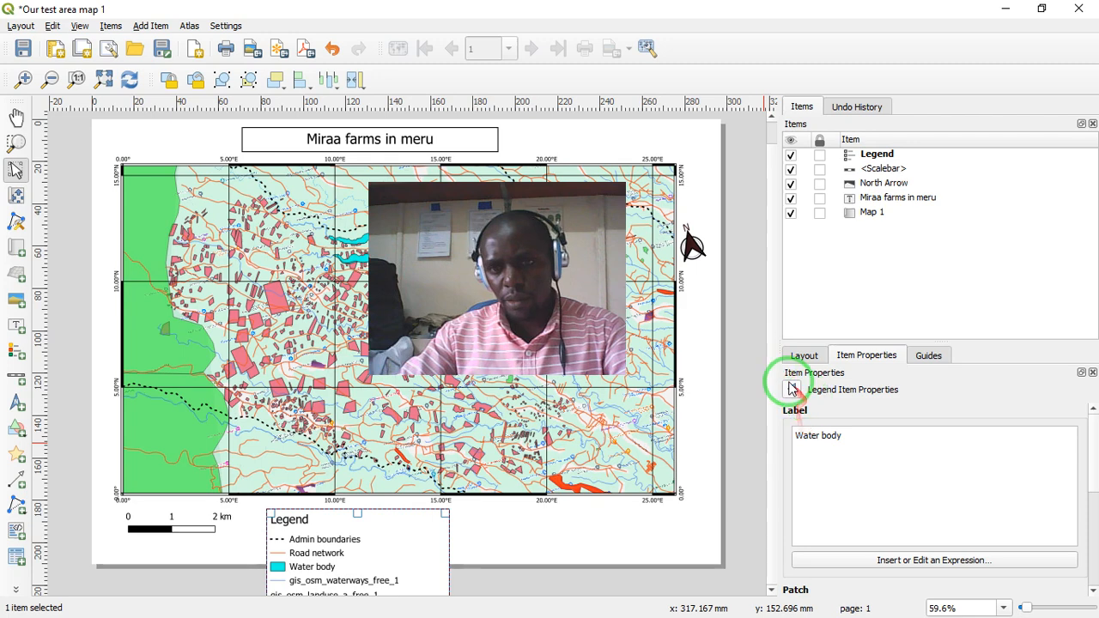
{"action": "left_click", "coordinate": [792, 389]}
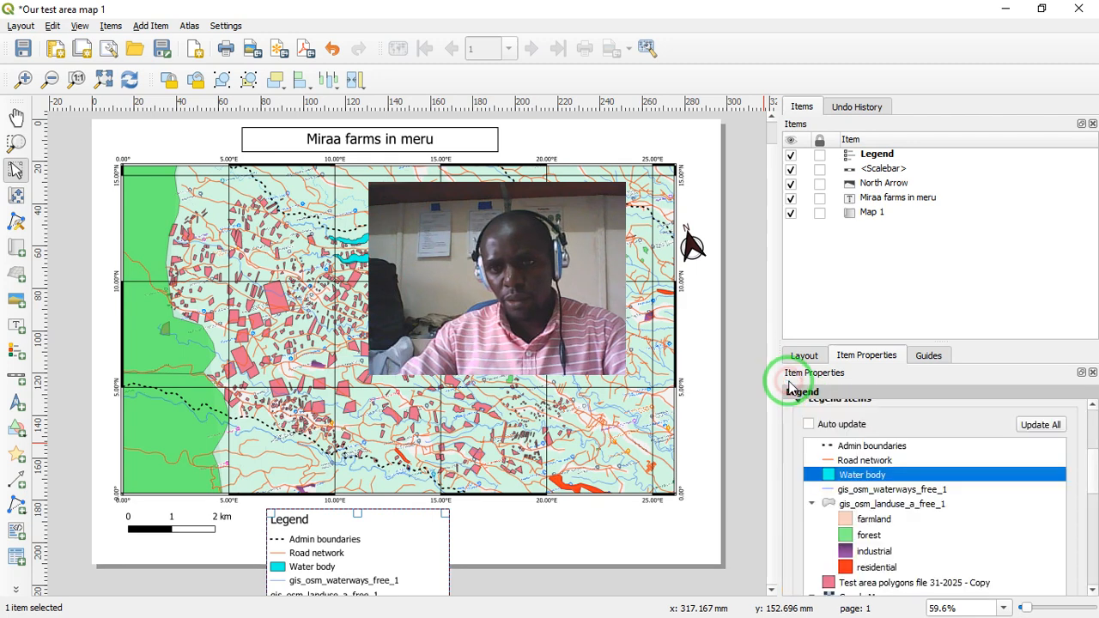
{"action": "double_click", "coordinate": [867, 493]}
{"action": "left_click_drag", "start_coordinate": [907, 436], "coordinate": [803, 429]}
{"action": "type", "text": "River"}
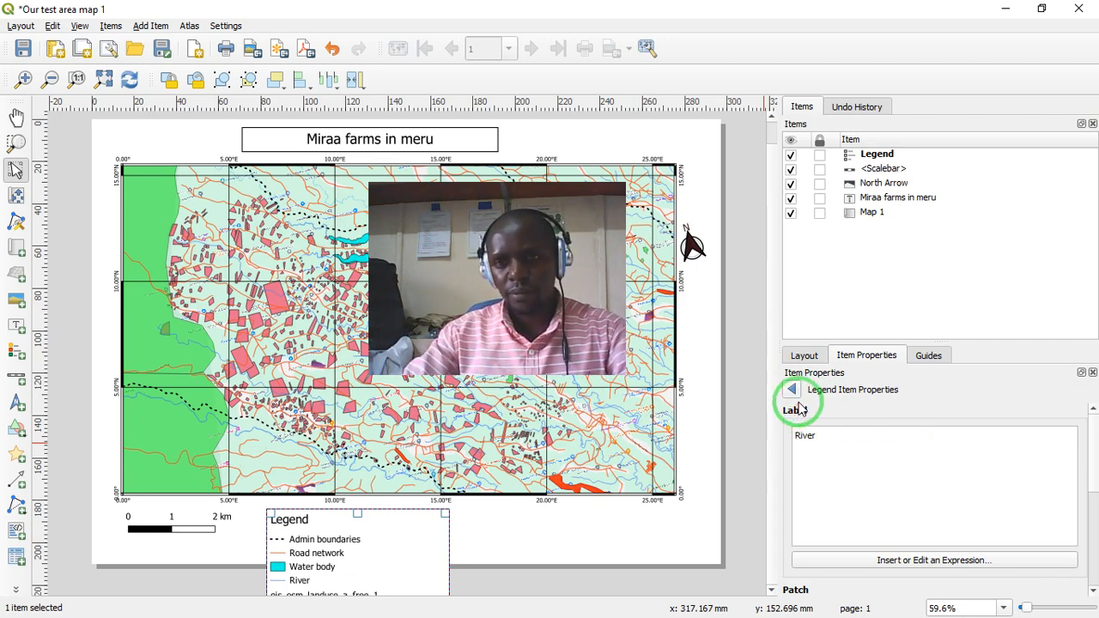
{"action": "type", "text": "s"}
{"action": "left_click", "coordinate": [792, 393]}
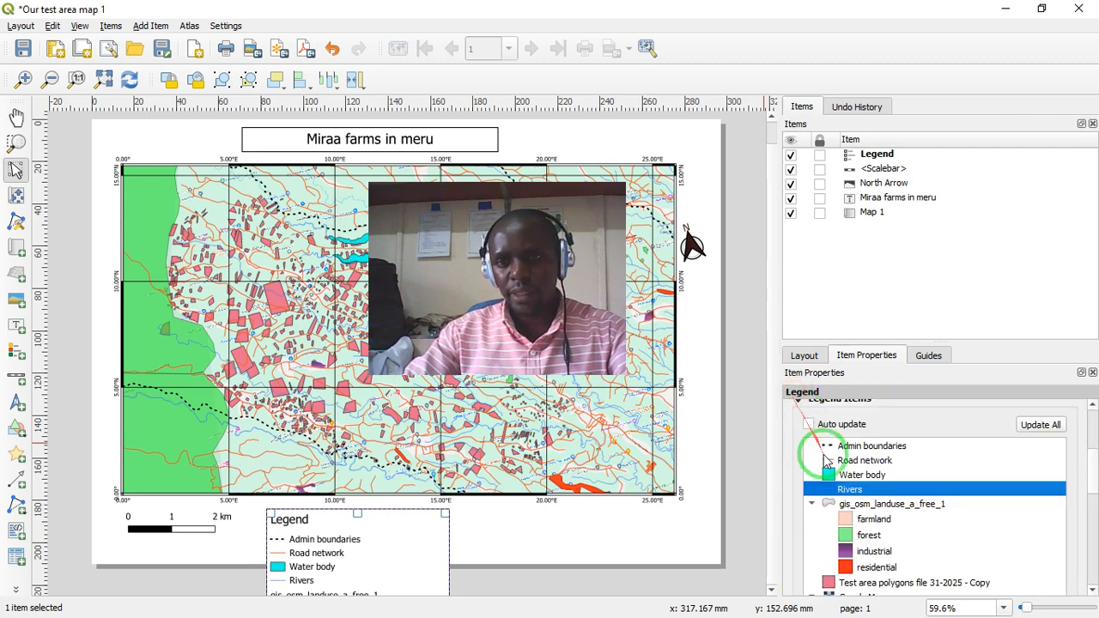
- Set the gis_osm_landuse_a_free_1 heading to Hidden in the legend, keeping its land use classes listed
{"action": "scroll", "coordinate": [1089, 487], "scroll_direction": "down", "scroll_amount": 5}
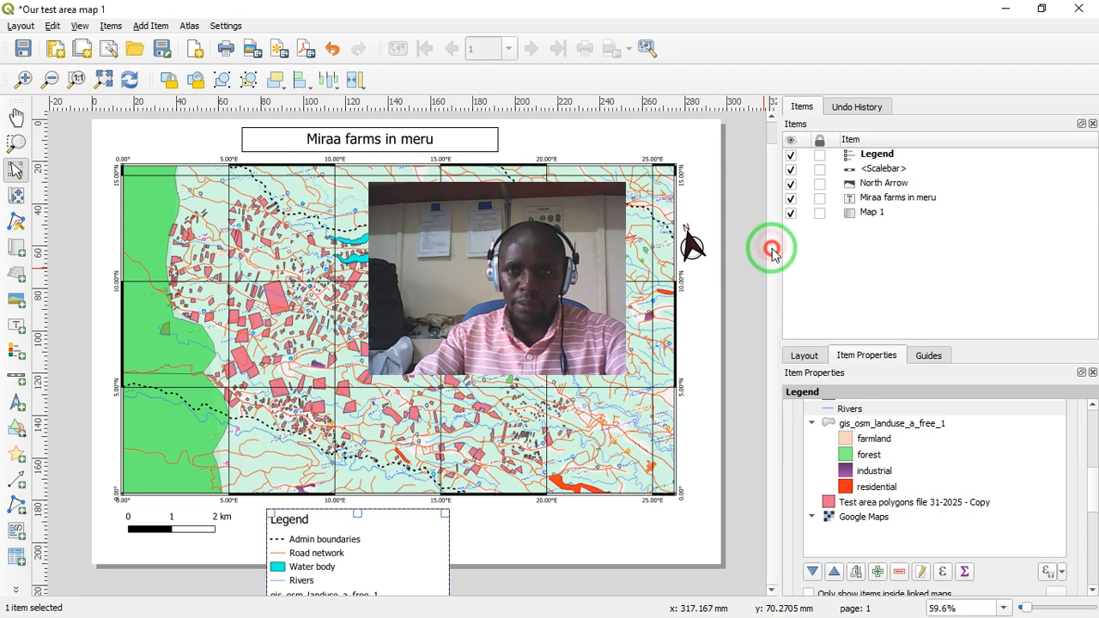
{"action": "left_click", "coordinate": [874, 426]}
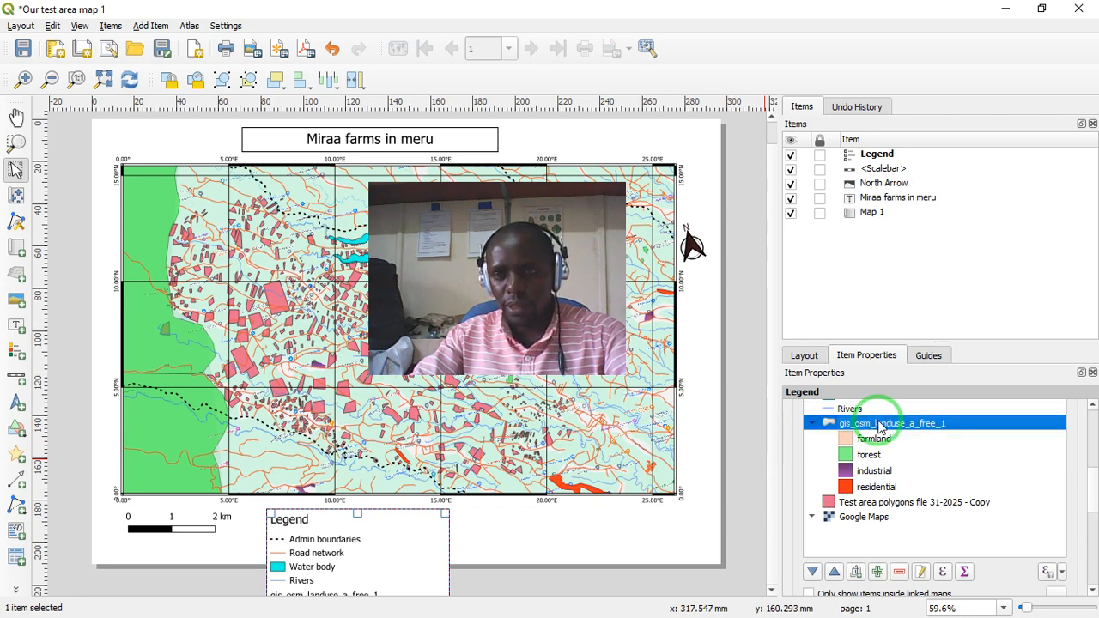
{"action": "right_click", "coordinate": [881, 427]}
{"action": "left_click", "coordinate": [846, 439]}
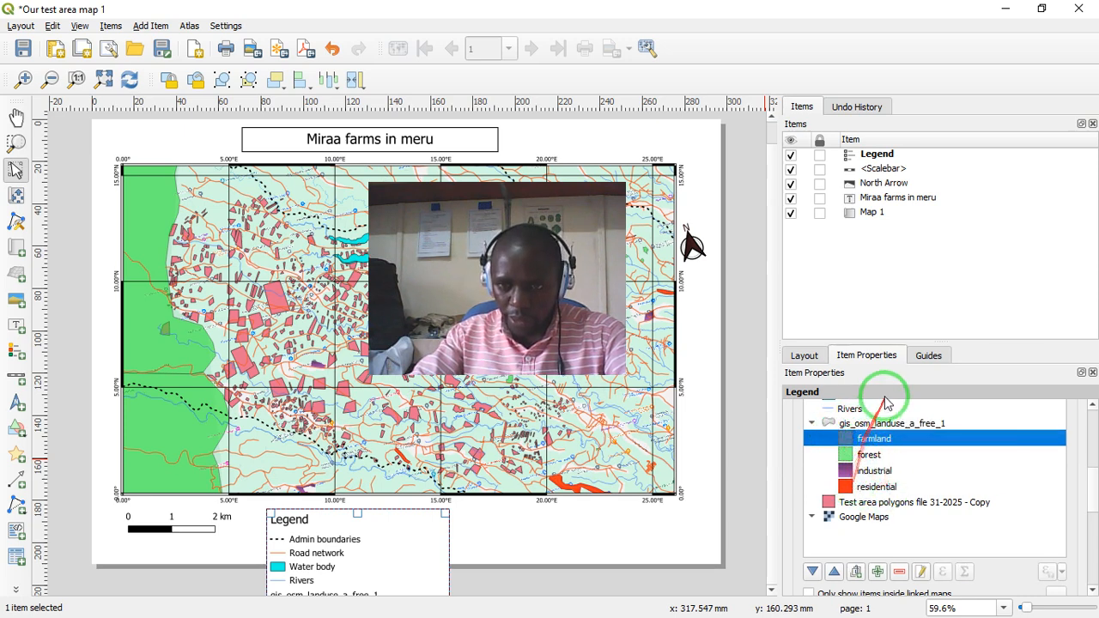
{"action": "left_click", "coordinate": [875, 423]}
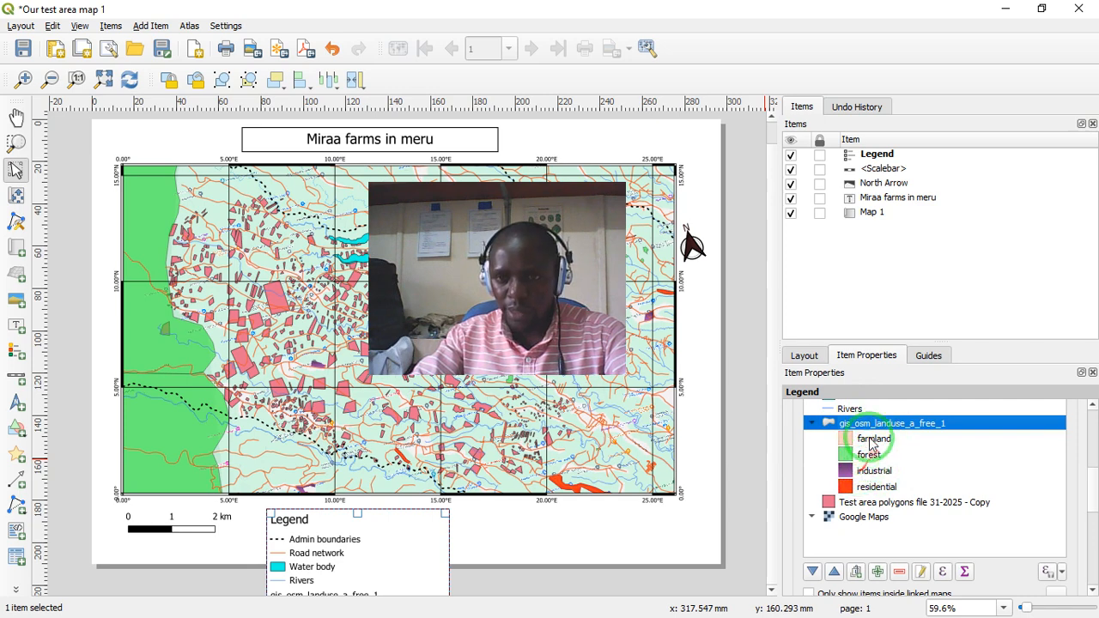
{"action": "right_click", "coordinate": [874, 425]}
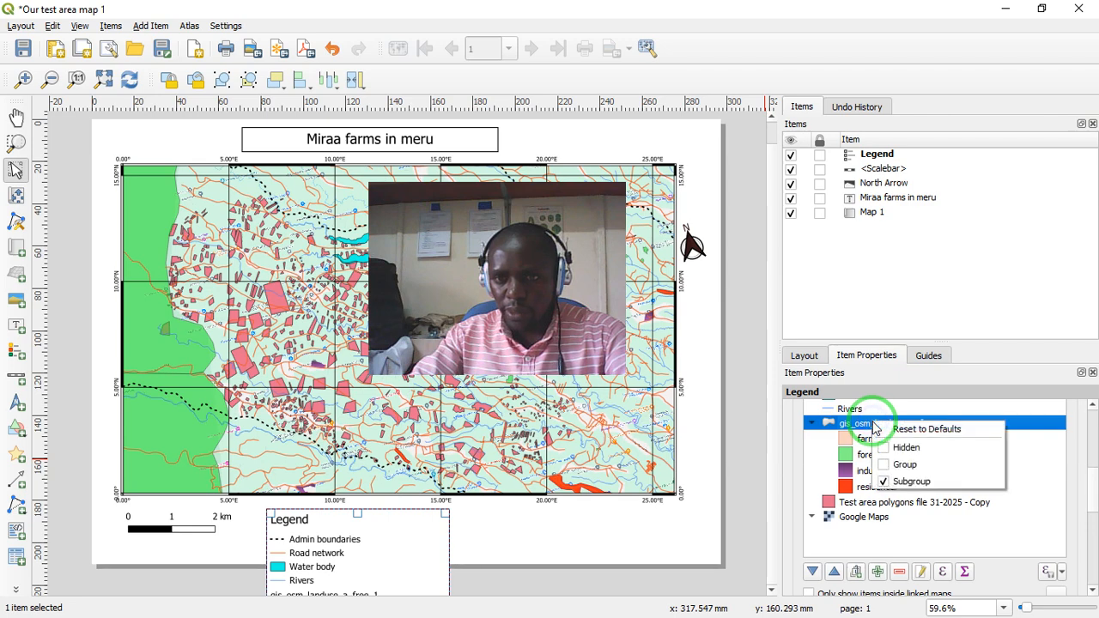
{"action": "left_click", "coordinate": [885, 448]}
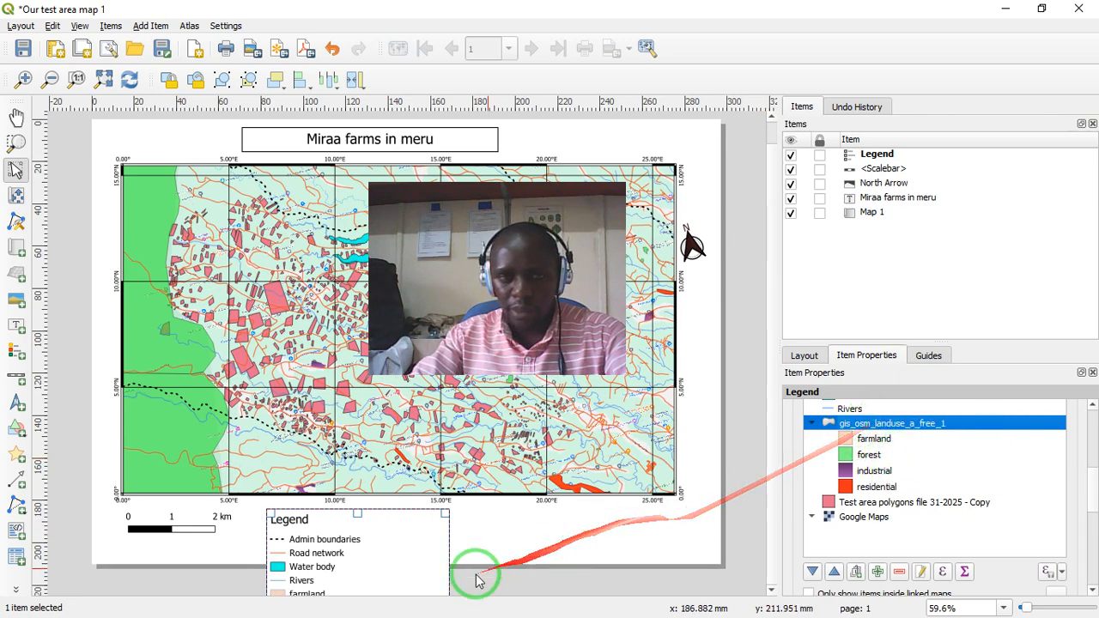
- Remove the farmland class from the land use entries of the legend
{"action": "left_click", "coordinate": [874, 440]}
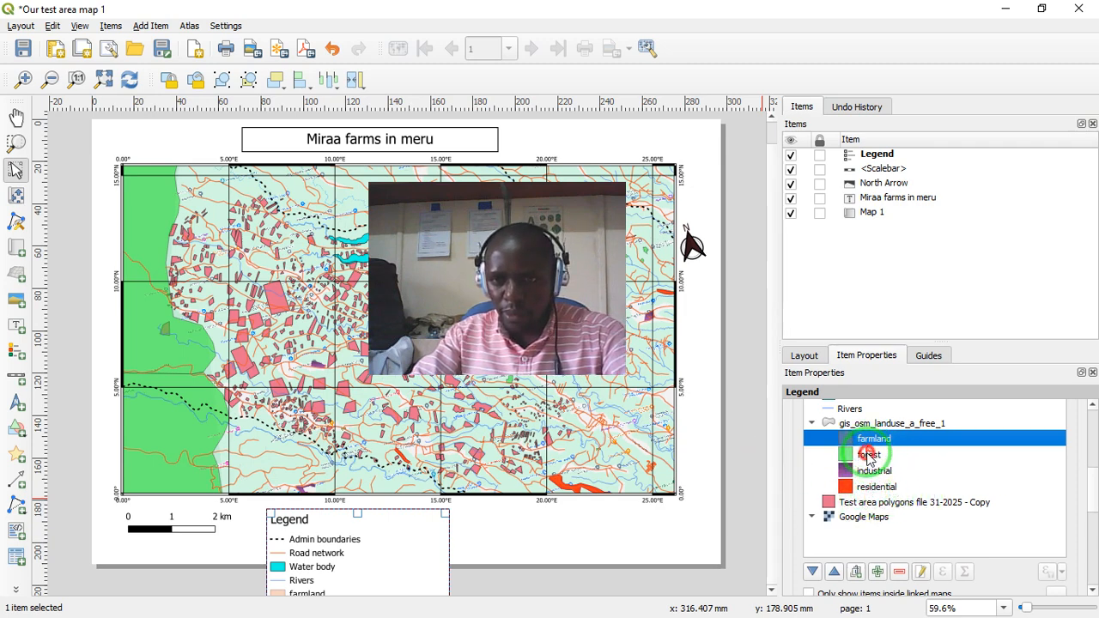
{"action": "left_click", "coordinate": [867, 456]}
{"action": "left_click", "coordinate": [866, 441]}
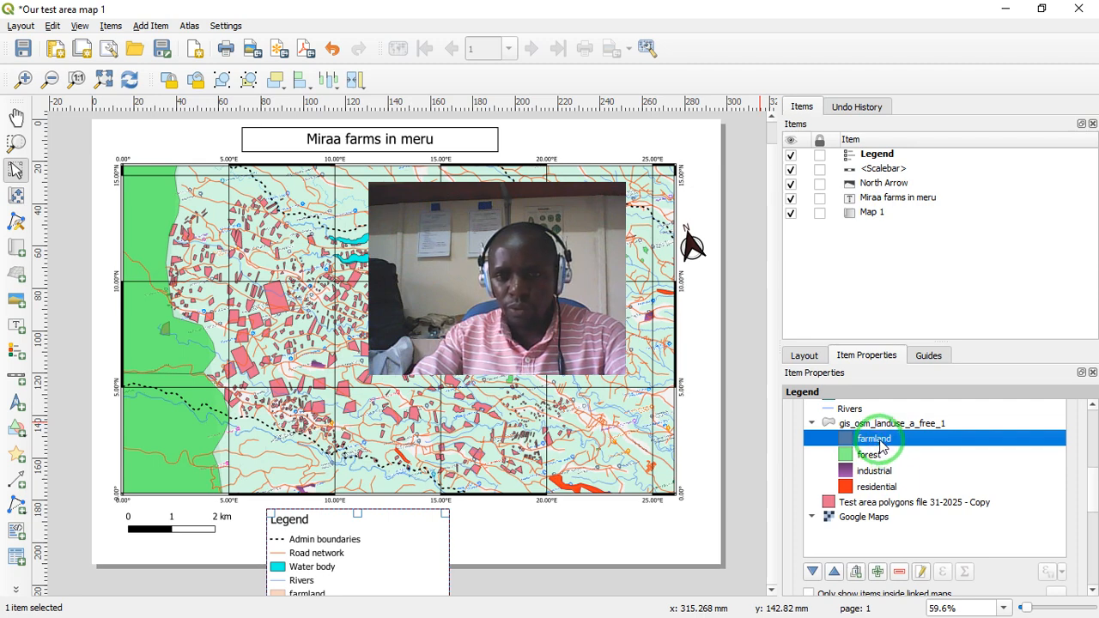
{"action": "left_click", "coordinate": [899, 571]}
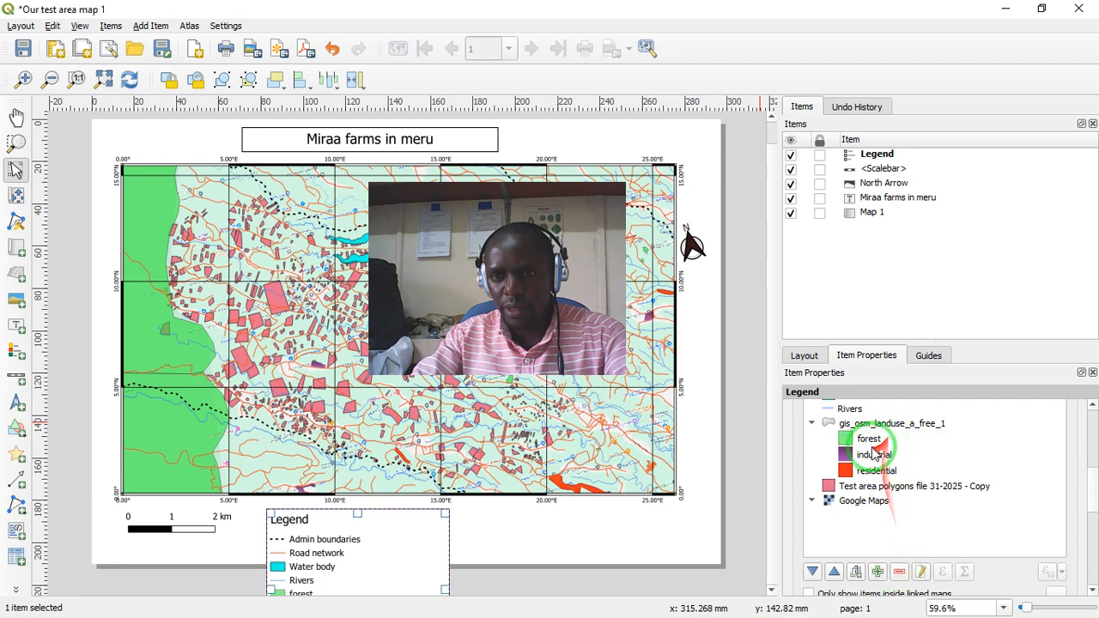
- Check the forest, industrial and residential legend classes against the areas drawn on the map
{"action": "left_click", "coordinate": [870, 440]}
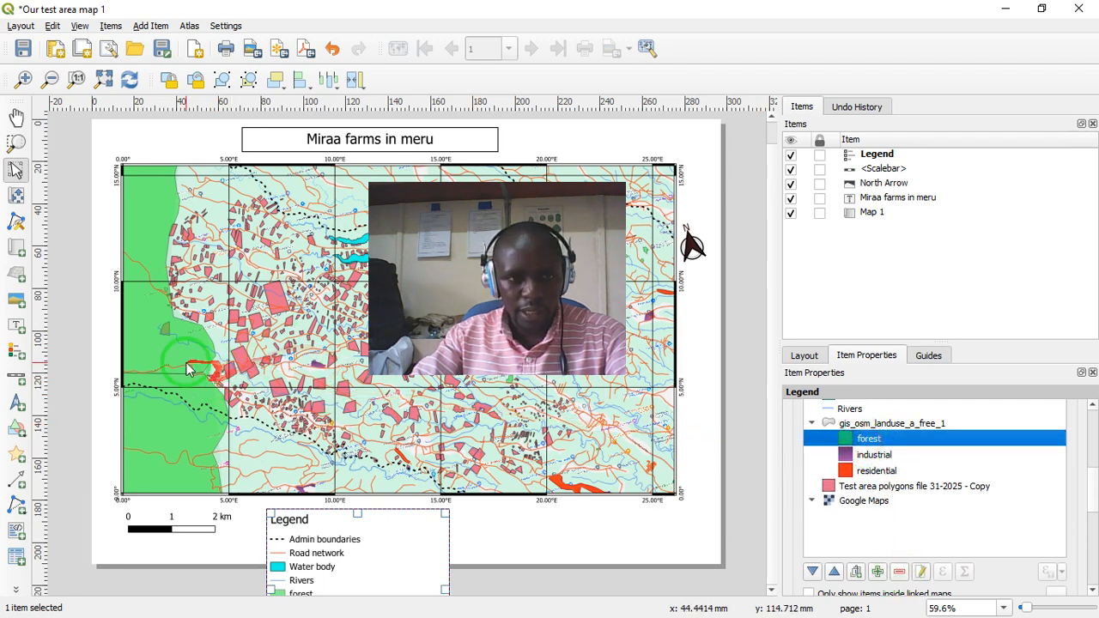
{"action": "left_click", "coordinate": [866, 455]}
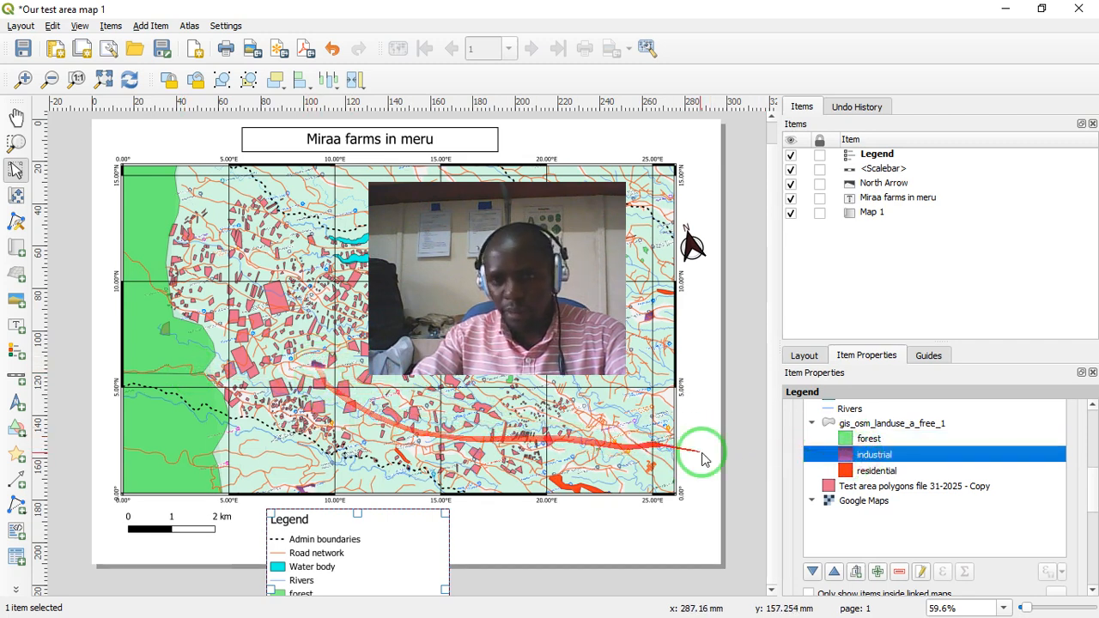
{"action": "left_click", "coordinate": [857, 472]}
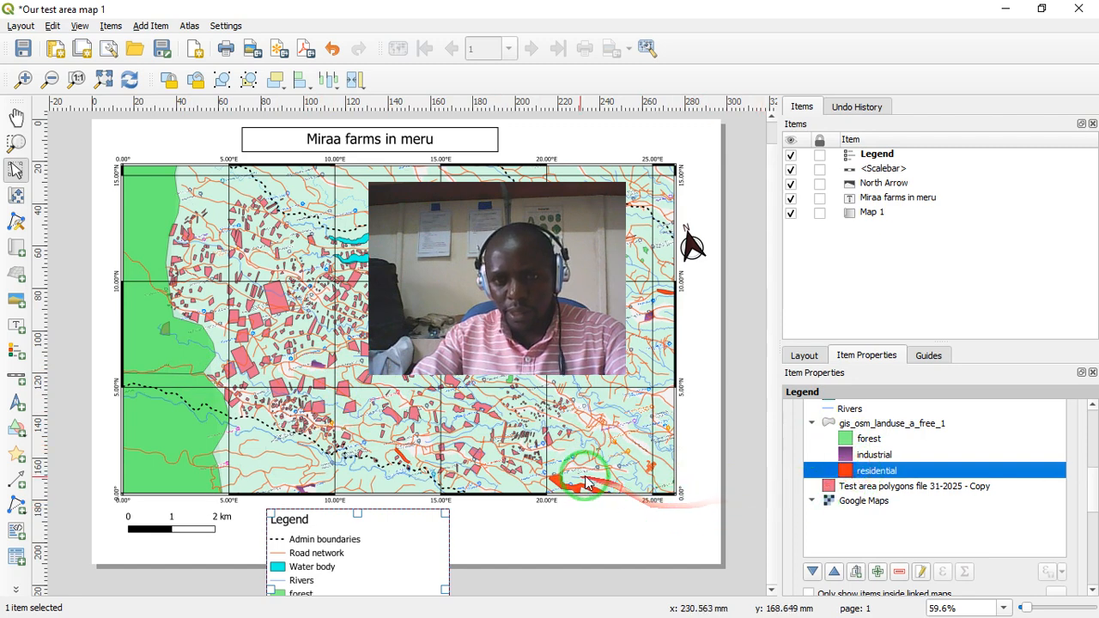
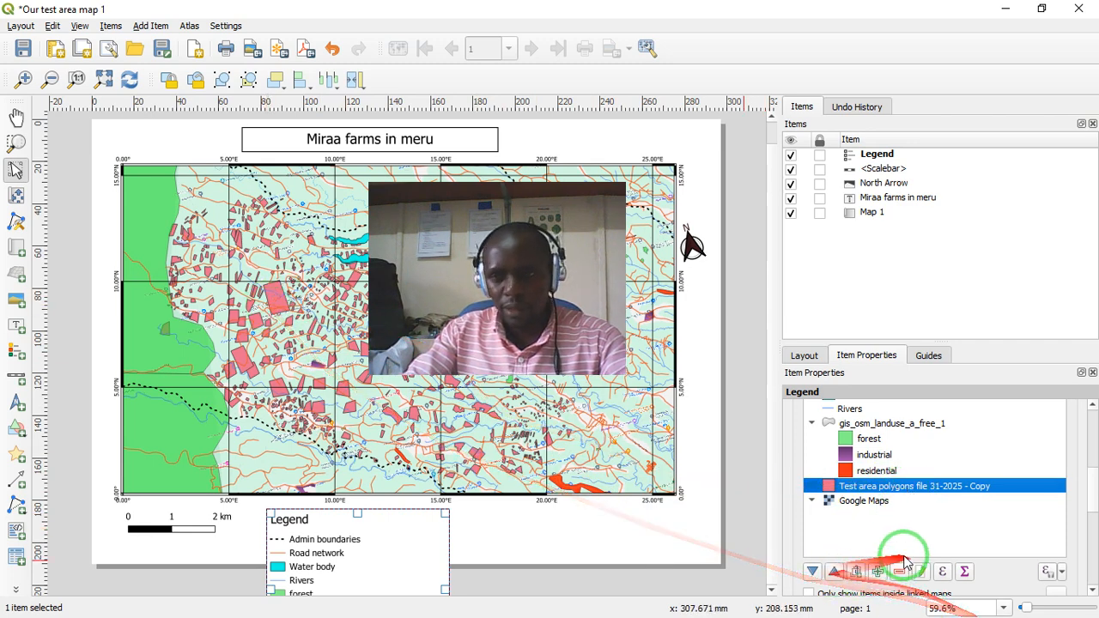
- Rename the "Test area polygons file 31-2025 - Copy" legend entry as "Miraa farms"
{"action": "double_click", "coordinate": [892, 488]}
{"action": "triple_click", "coordinate": [941, 439]}
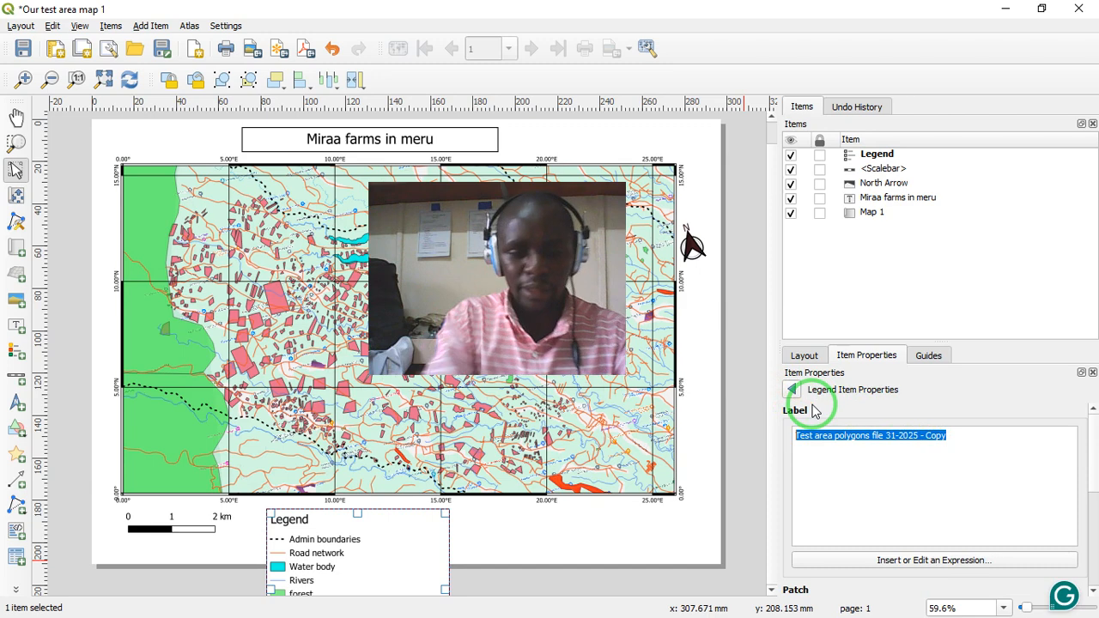
{"action": "type", "text": "Miraa farms"}
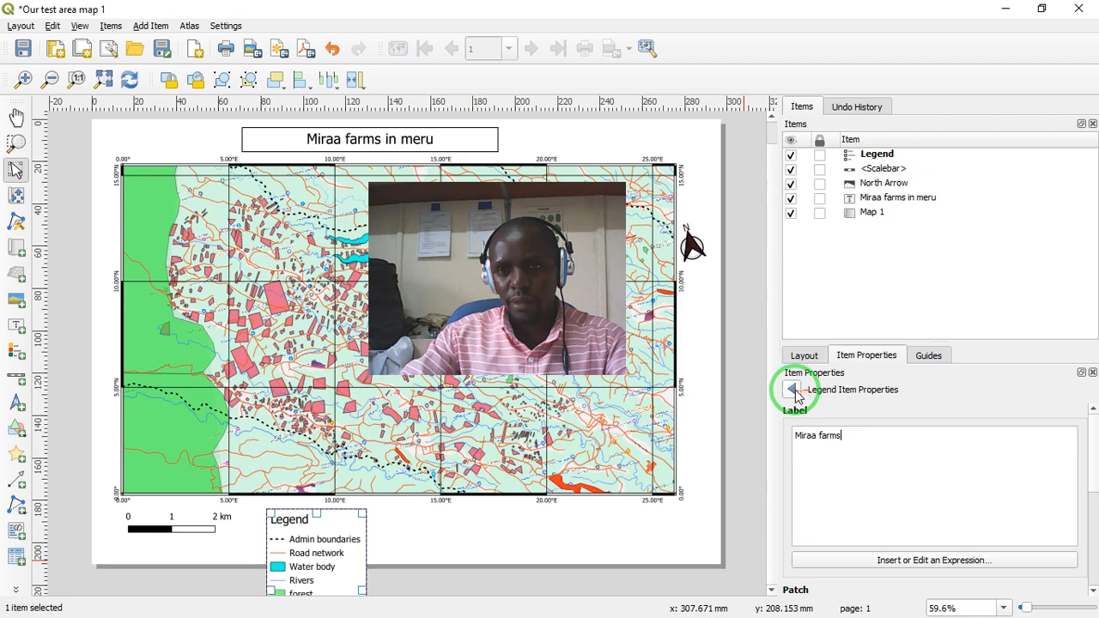
{"action": "left_click", "coordinate": [792, 389]}
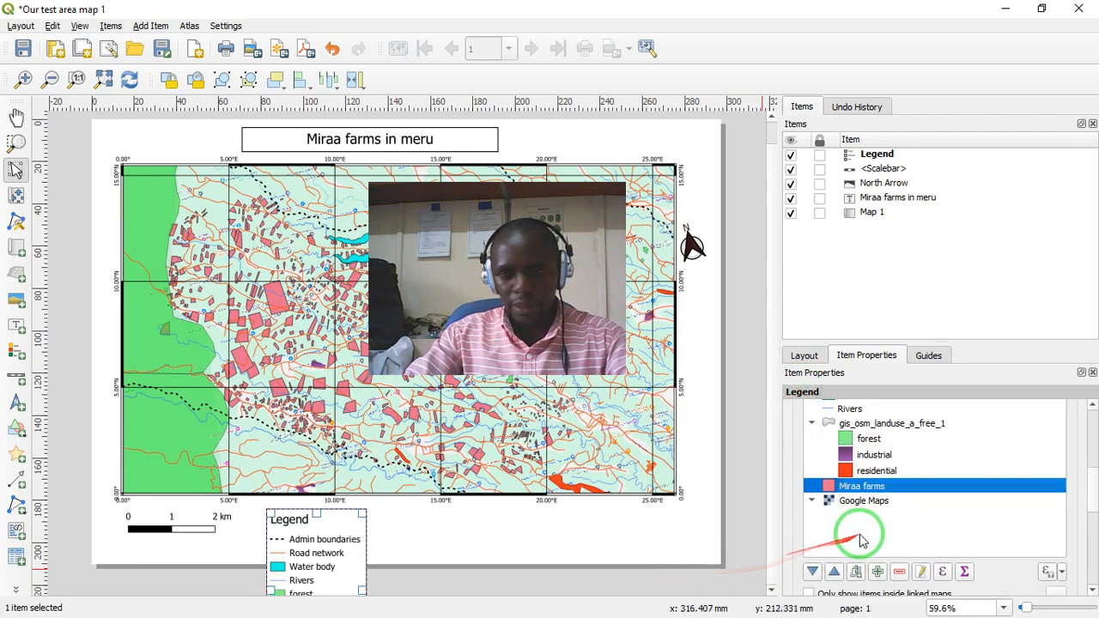
{"action": "left_click", "coordinate": [884, 504]}
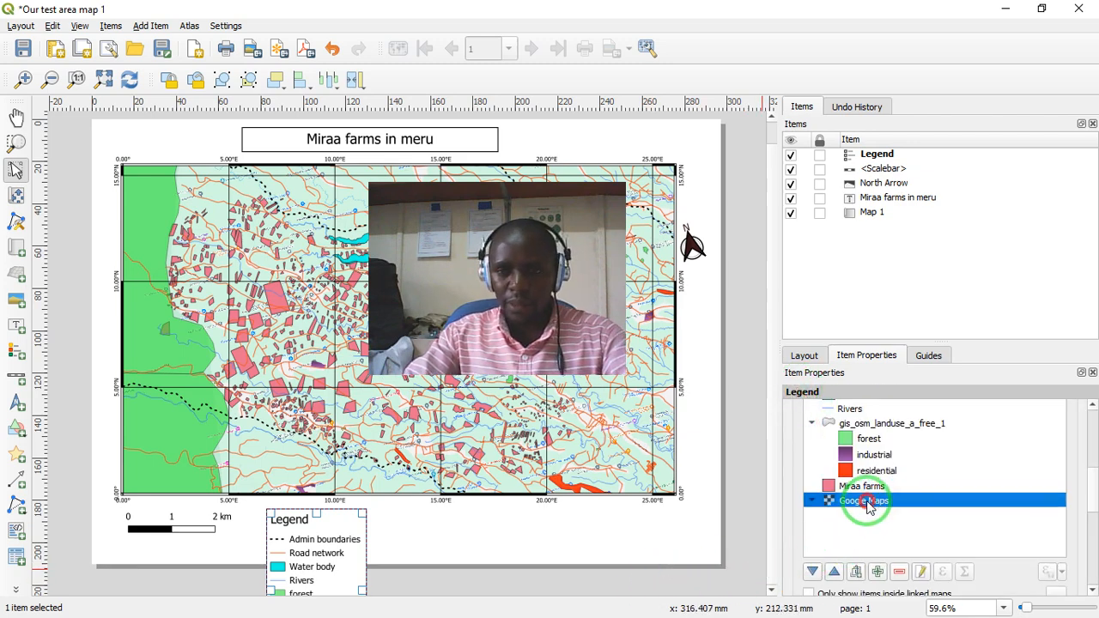
{"action": "double_click", "coordinate": [868, 503]}
{"action": "left_click", "coordinate": [801, 443]}
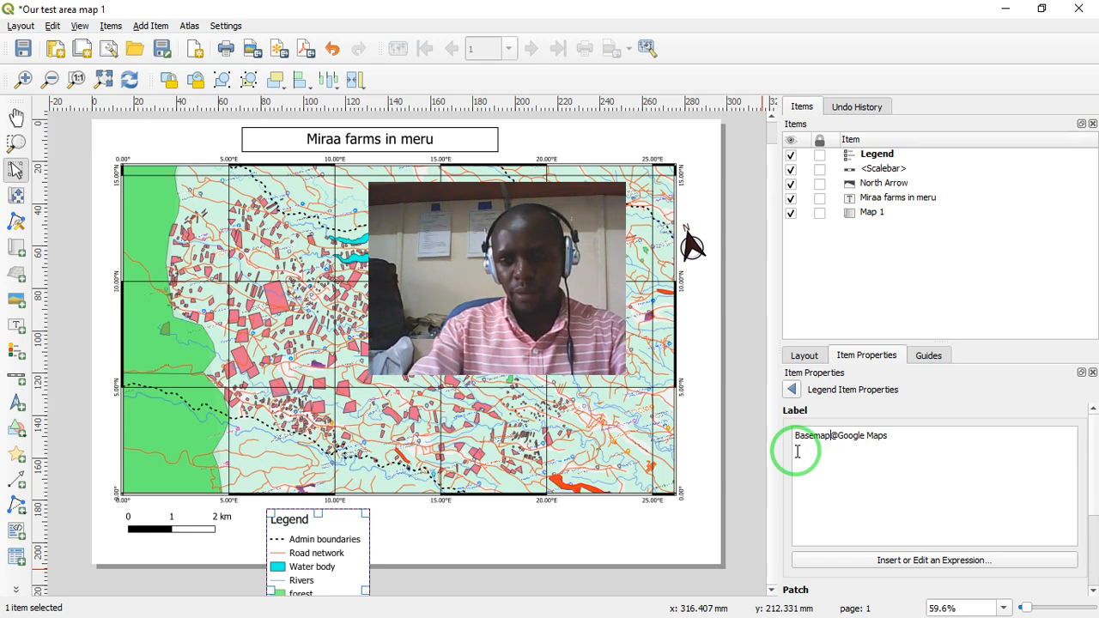
{"action": "left_click", "coordinate": [792, 389]}
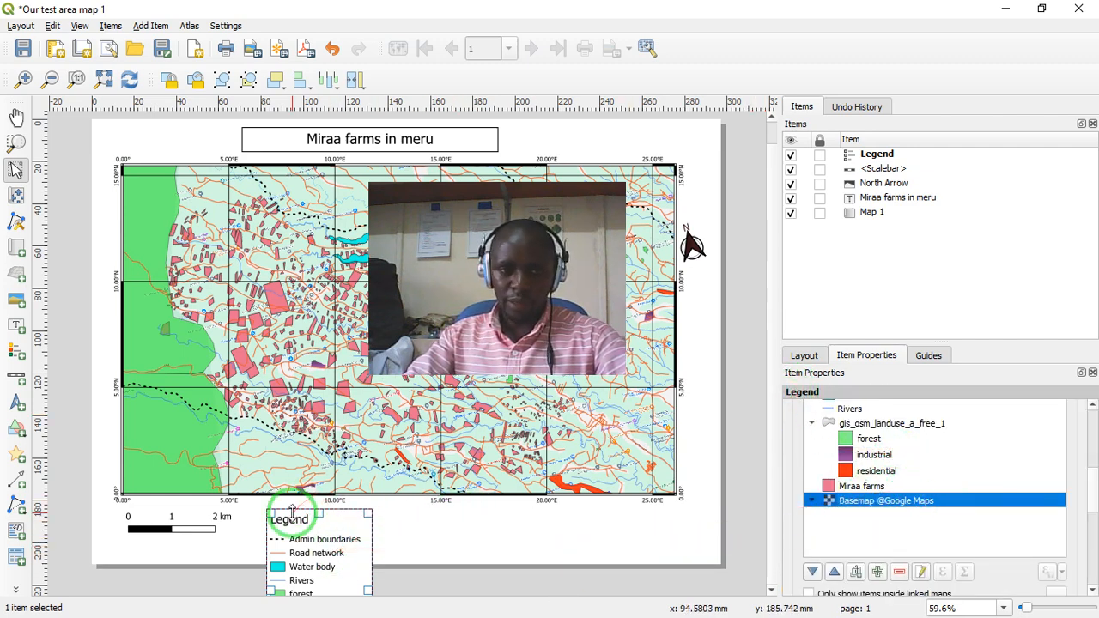
- Arrange the legend in 3 columns and place it just below the map frame, beside the scale bar
{"action": "left_click_drag", "start_coordinate": [284, 515], "coordinate": [268, 384]}
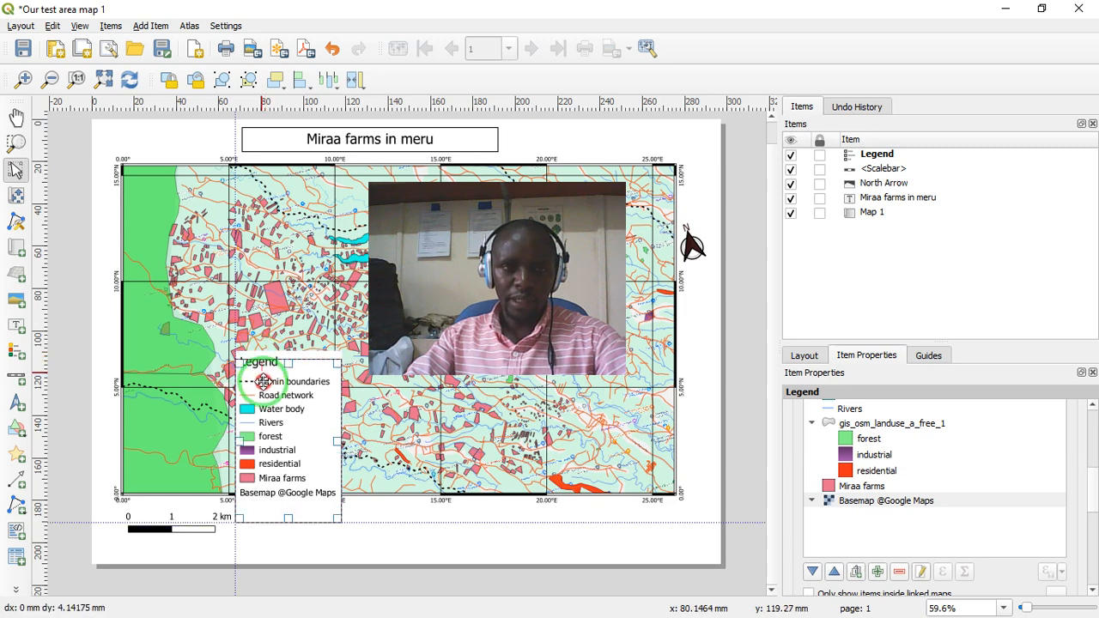
{"action": "left_click_drag", "start_coordinate": [317, 430], "coordinate": [685, 524]}
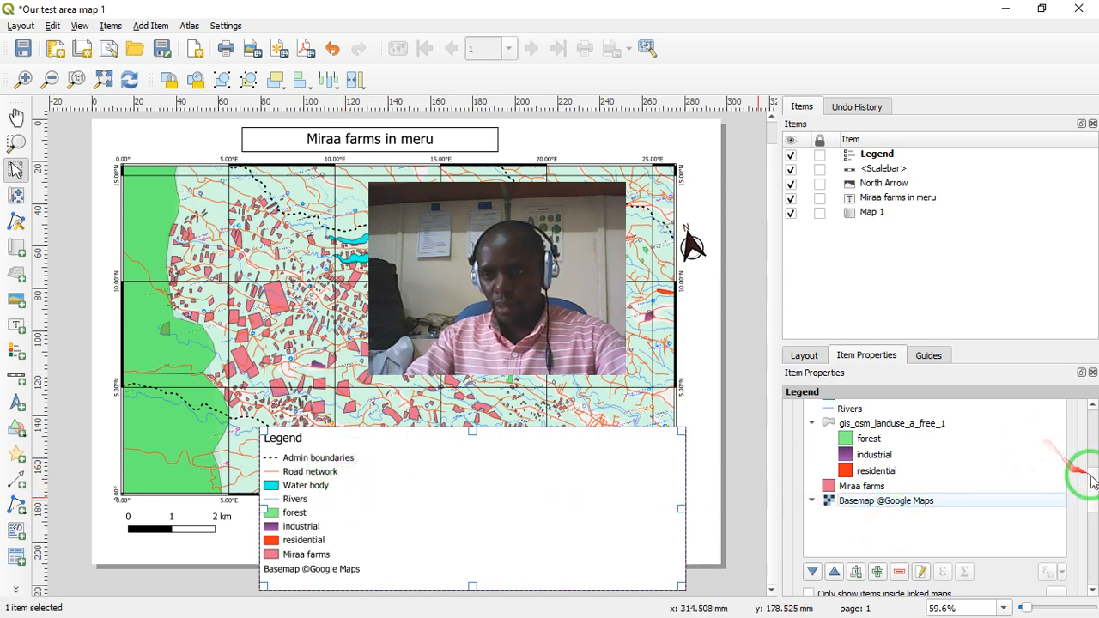
{"action": "left_click_drag", "start_coordinate": [1091, 477], "coordinate": [1094, 518]}
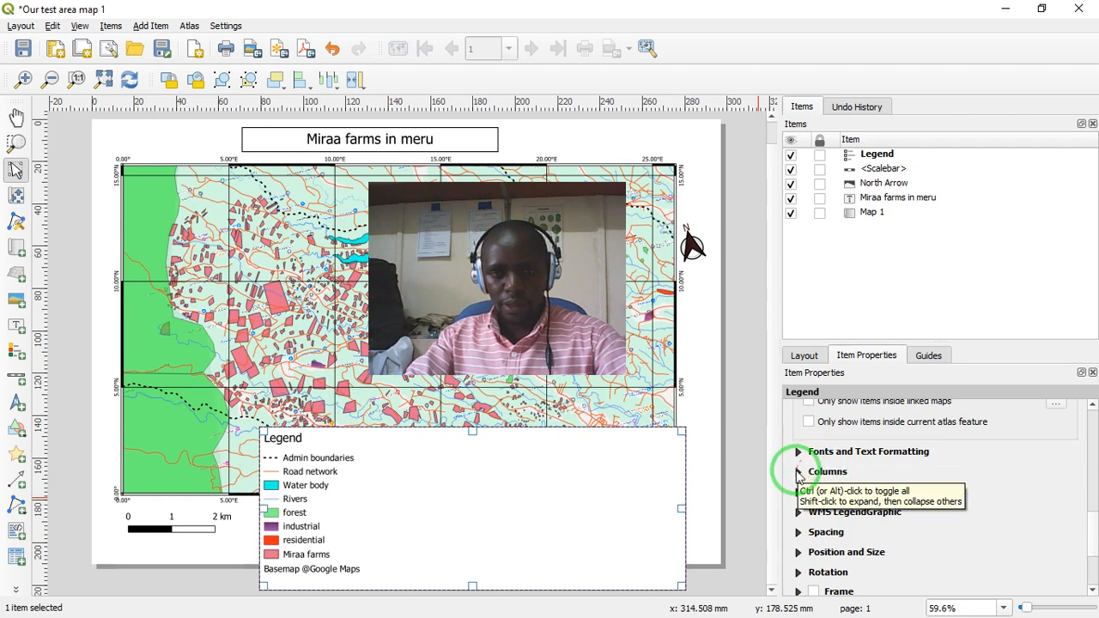
{"action": "left_click", "coordinate": [797, 471]}
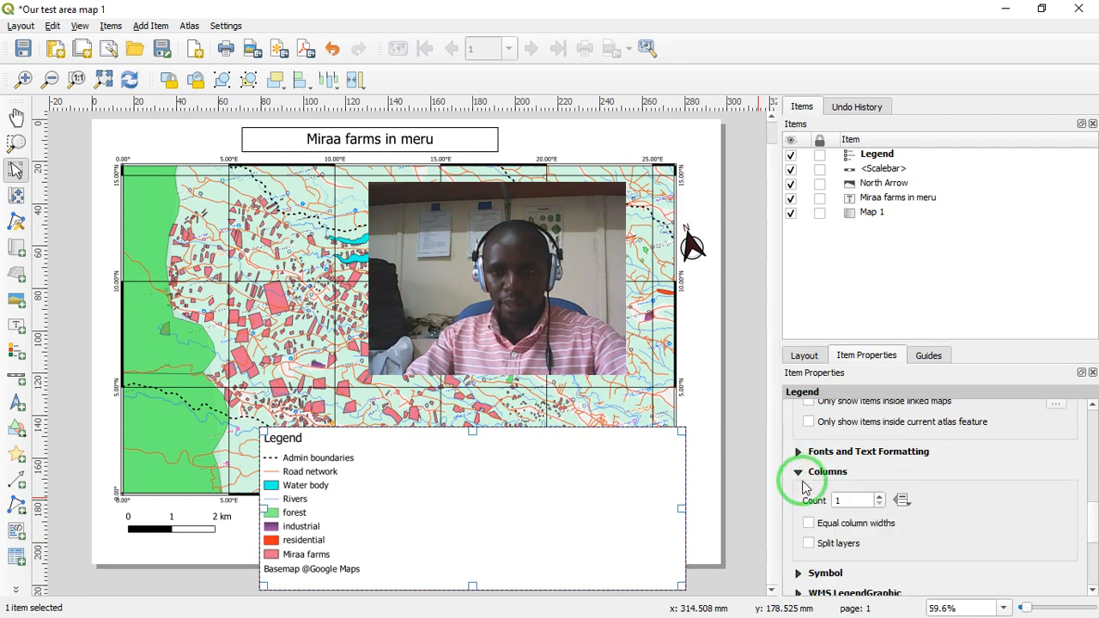
{"action": "left_click", "coordinate": [879, 498]}
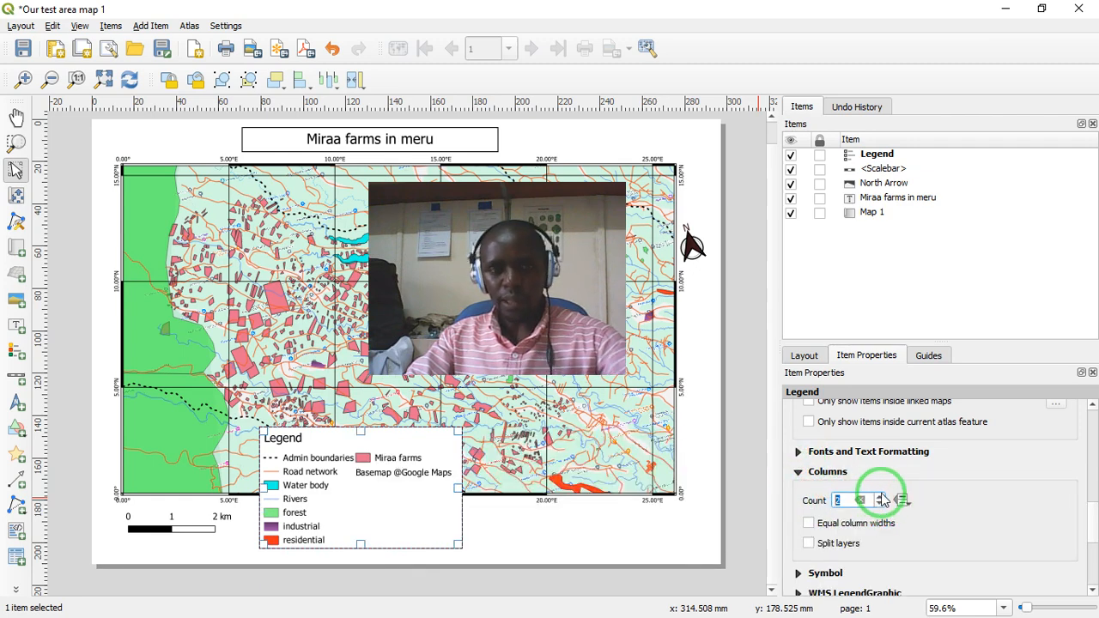
{"action": "left_click", "coordinate": [879, 497]}
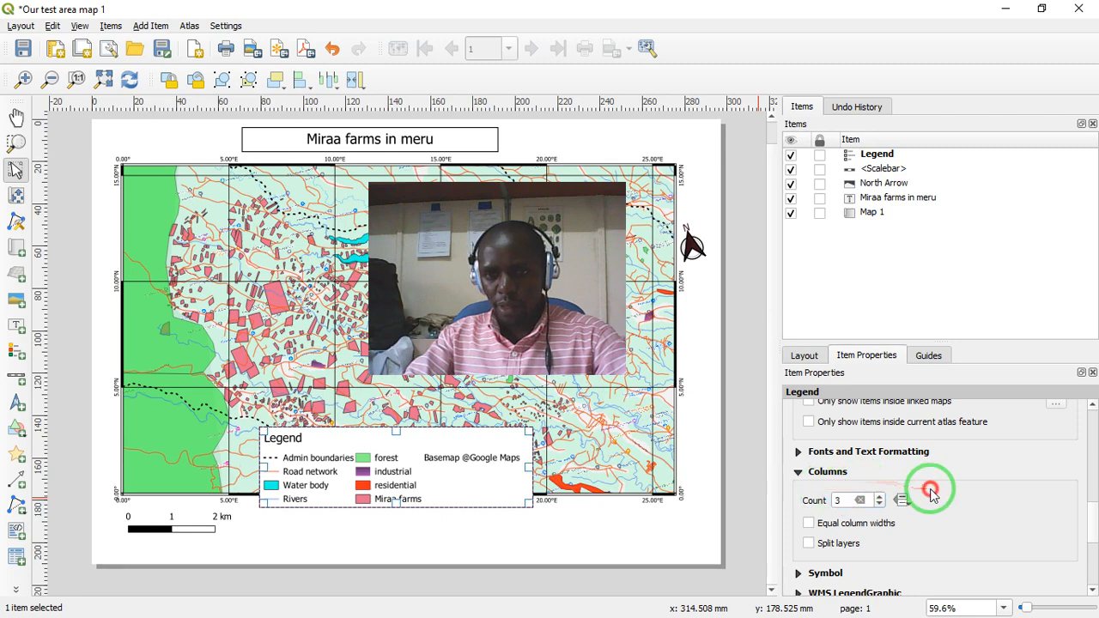
{"action": "left_click_drag", "start_coordinate": [401, 434], "coordinate": [417, 511]}
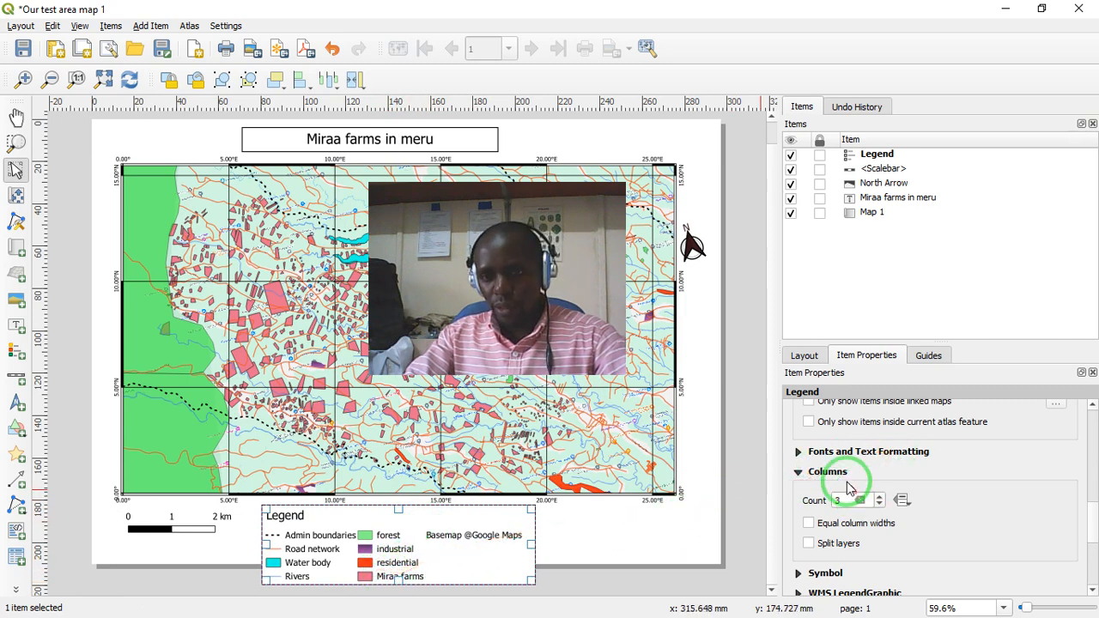
- Set the legend title's font size to 12 points
{"action": "left_click", "coordinate": [798, 471]}
{"action": "left_click", "coordinate": [798, 451]}
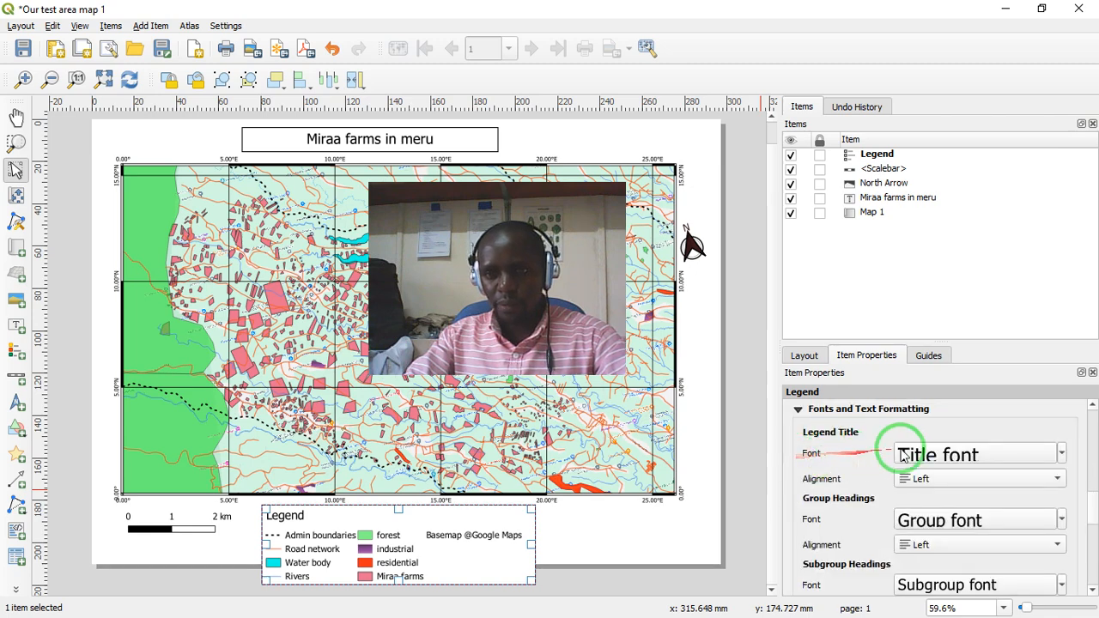
{"action": "left_click", "coordinate": [1062, 454]}
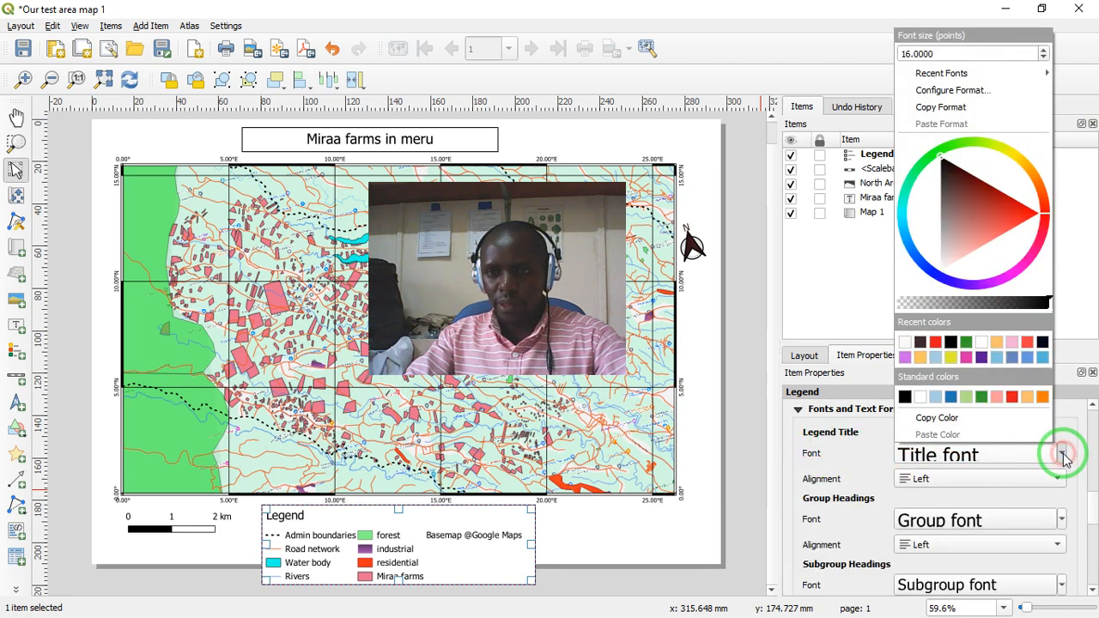
{"action": "left_click", "coordinate": [1044, 58]}
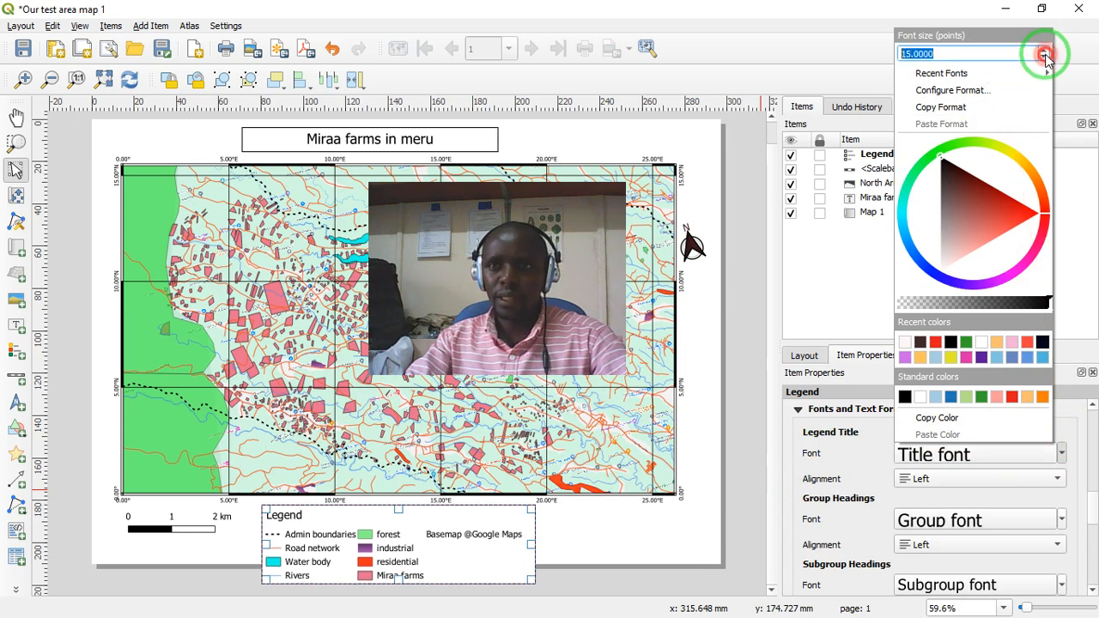
{"action": "left_click", "coordinate": [1044, 57]}
{"action": "left_click", "coordinate": [1045, 57]}
{"action": "left_click", "coordinate": [1045, 58]}
{"action": "left_click", "coordinate": [1045, 58]}
{"action": "left_click", "coordinate": [1045, 57]}
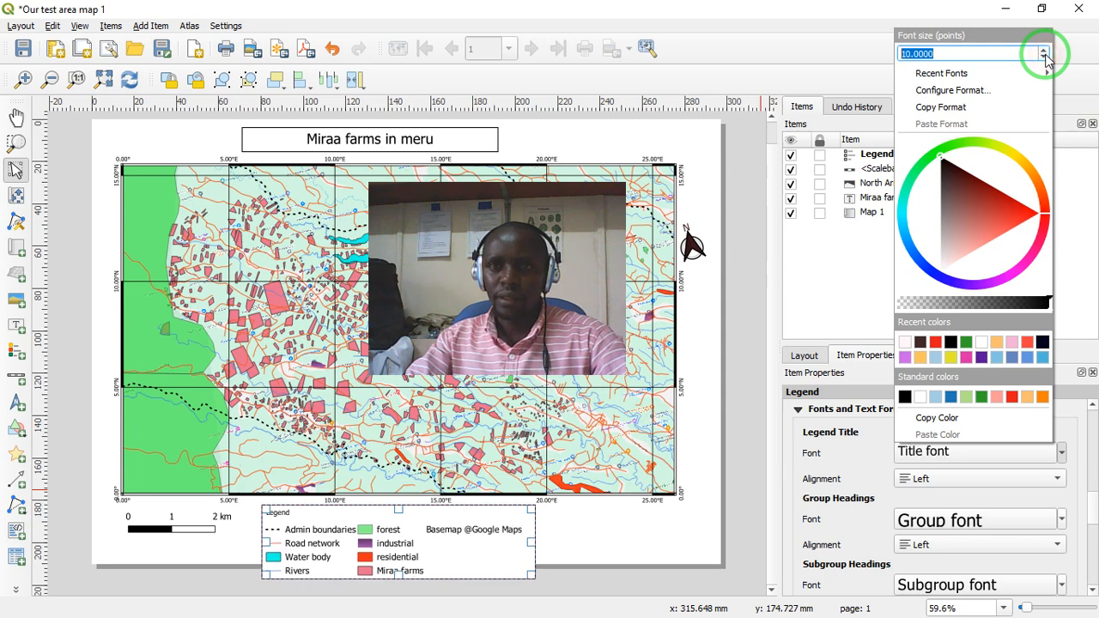
{"action": "left_click", "coordinate": [1044, 49]}
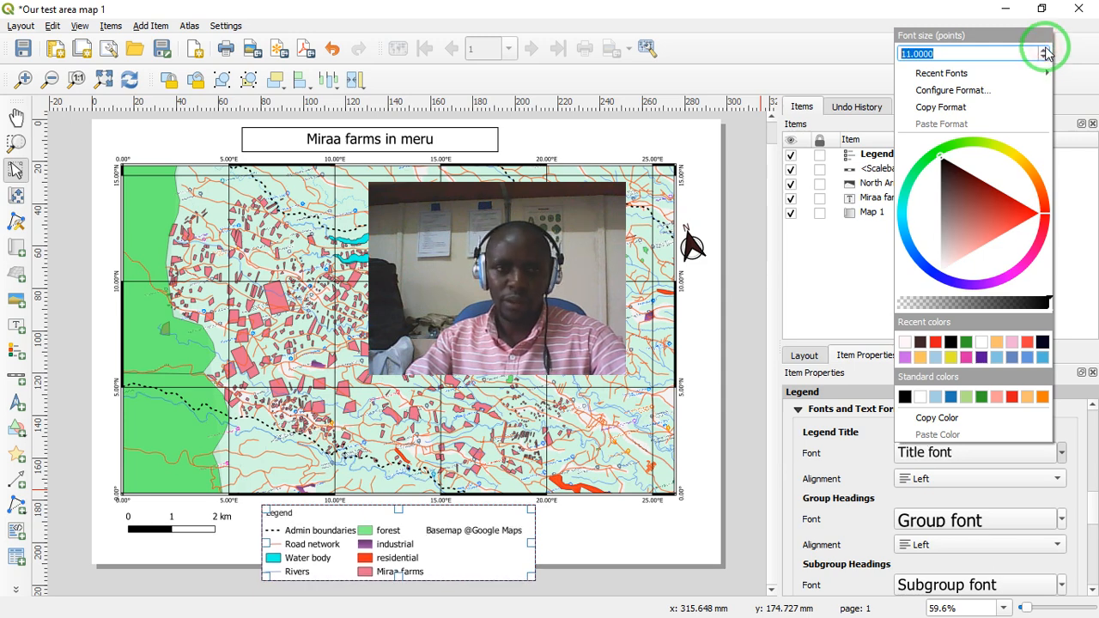
{"action": "left_click", "coordinate": [1044, 49]}
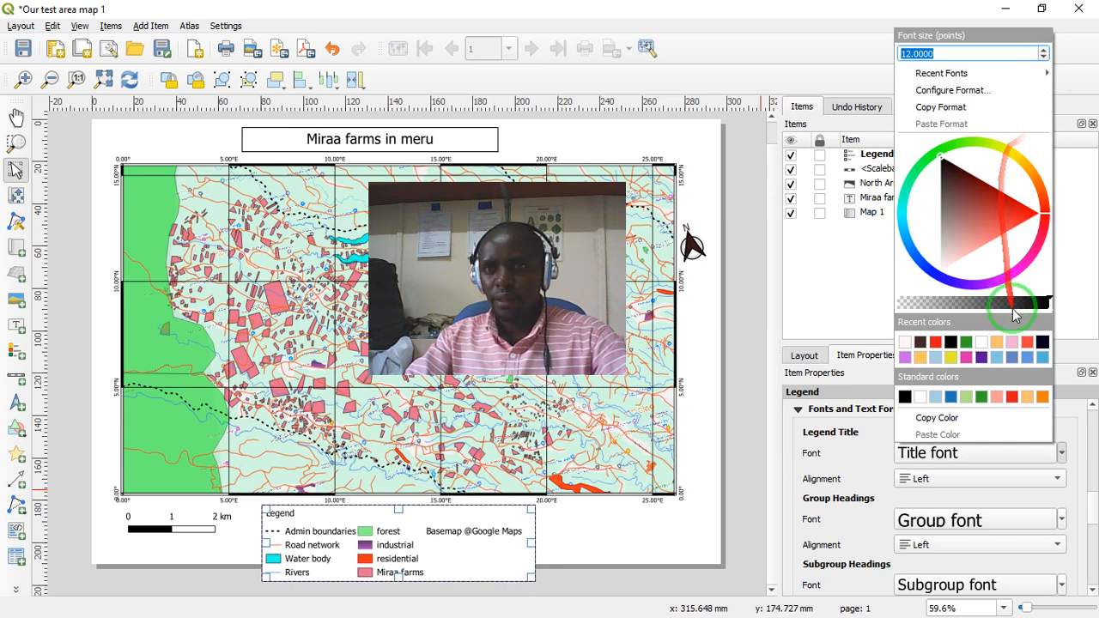
{"action": "left_click", "coordinate": [1079, 426]}
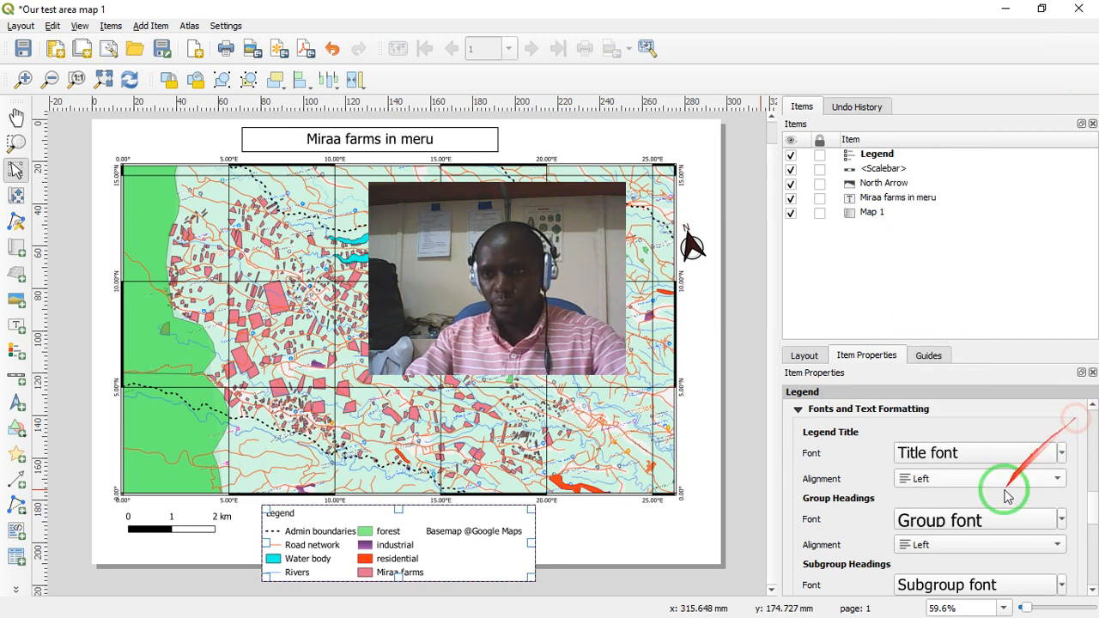
- Set the font size of the legend's group headings to 9 points
{"action": "left_click", "coordinate": [1063, 523]}
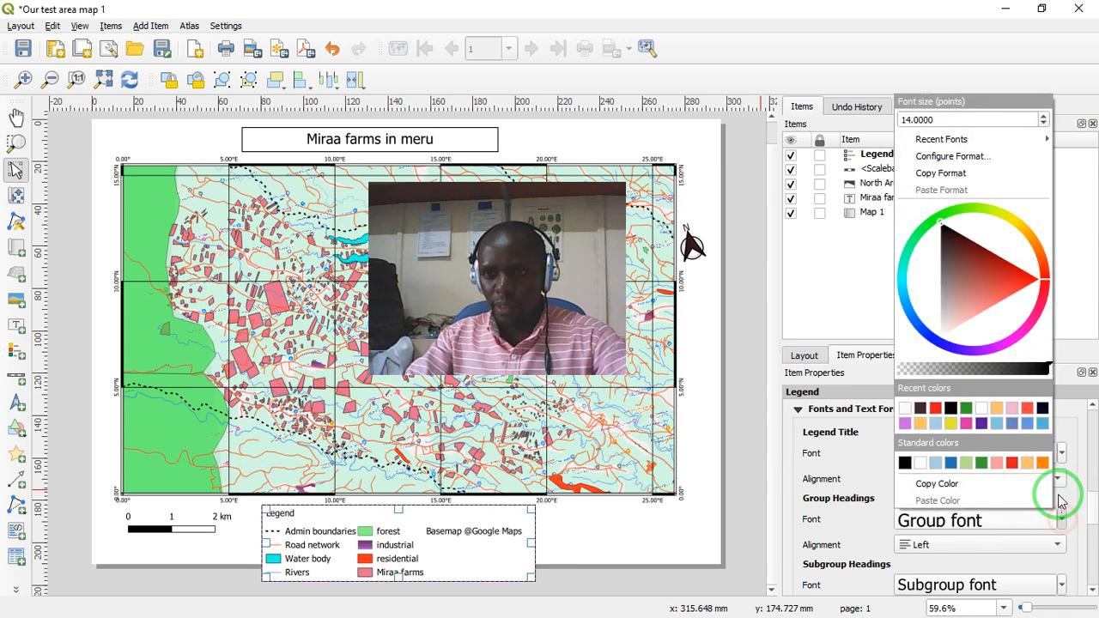
{"action": "left_click", "coordinate": [1046, 126]}
{"action": "left_click", "coordinate": [1045, 126]}
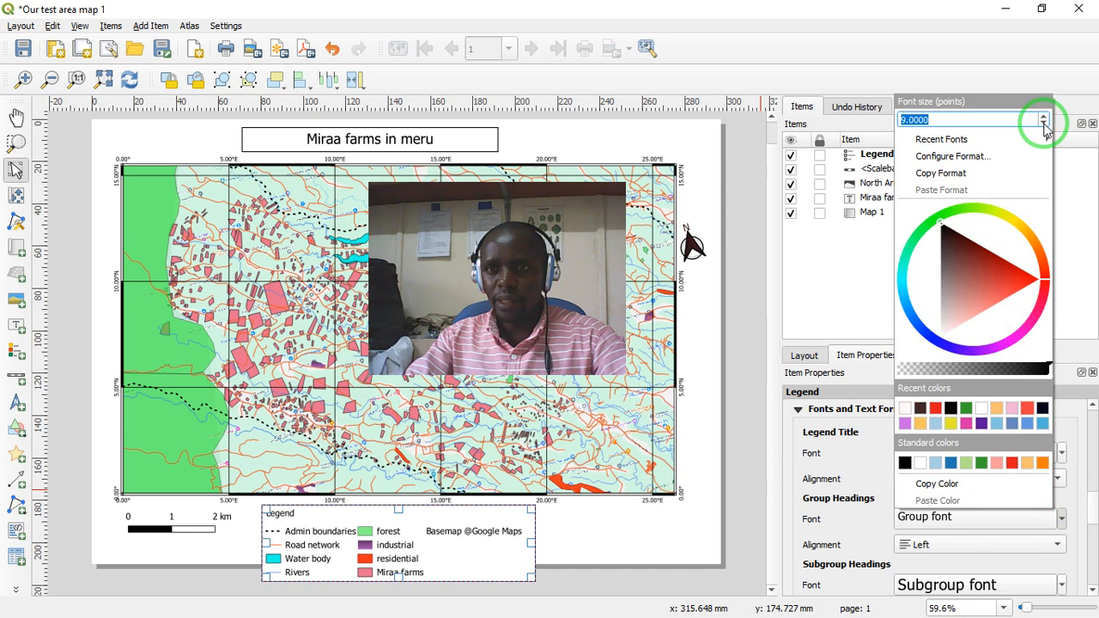
{"action": "left_click", "coordinate": [1022, 563]}
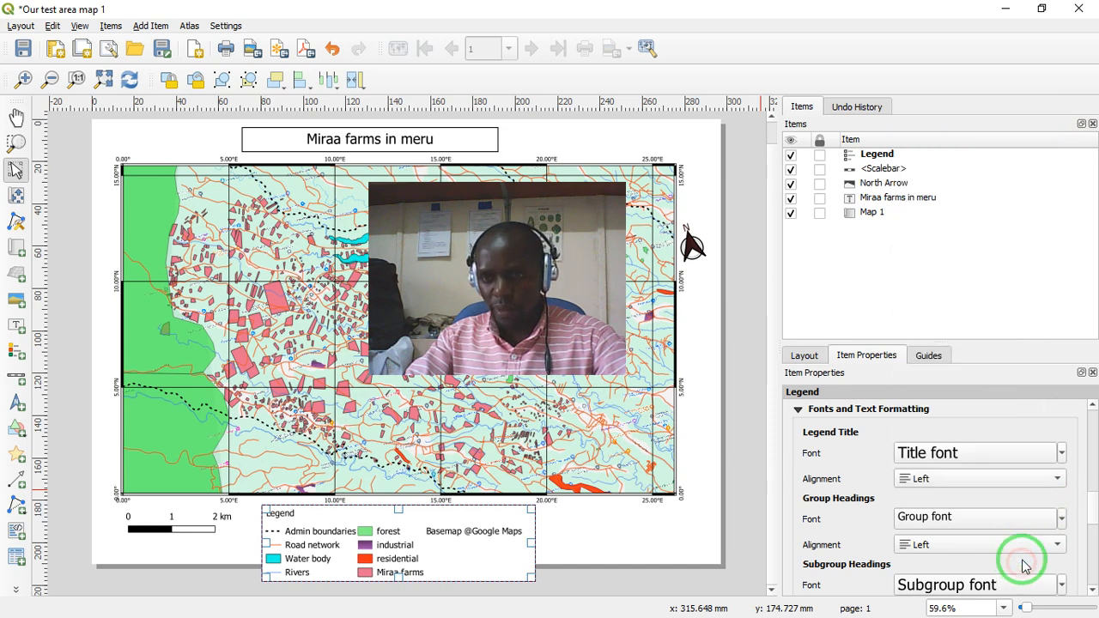
- Set the font size of the legend's subgroup headings to 9 points
{"action": "scroll", "coordinate": [1091, 520], "scroll_direction": "down", "scroll_amount": 5}
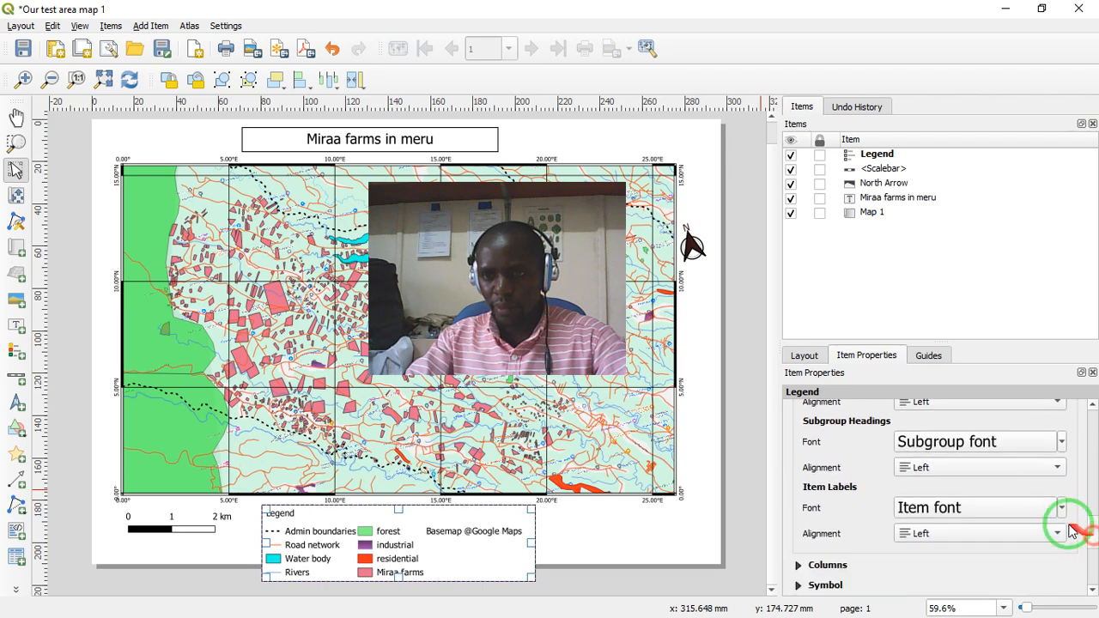
{"action": "left_click", "coordinate": [1062, 444]}
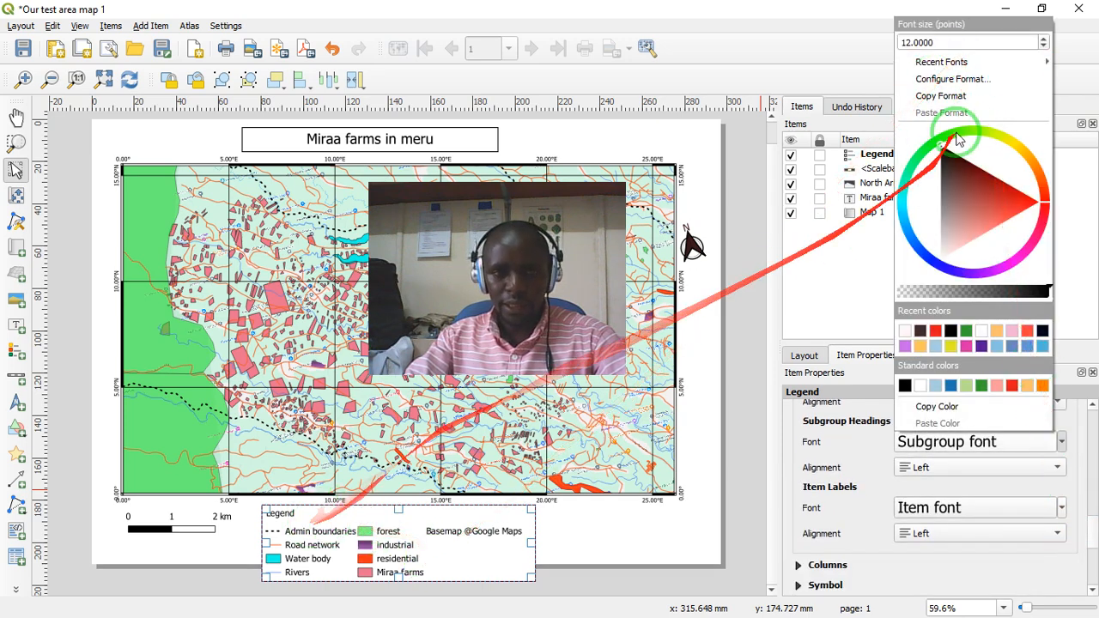
{"action": "left_click", "coordinate": [1044, 47]}
{"action": "left_click", "coordinate": [1044, 47]}
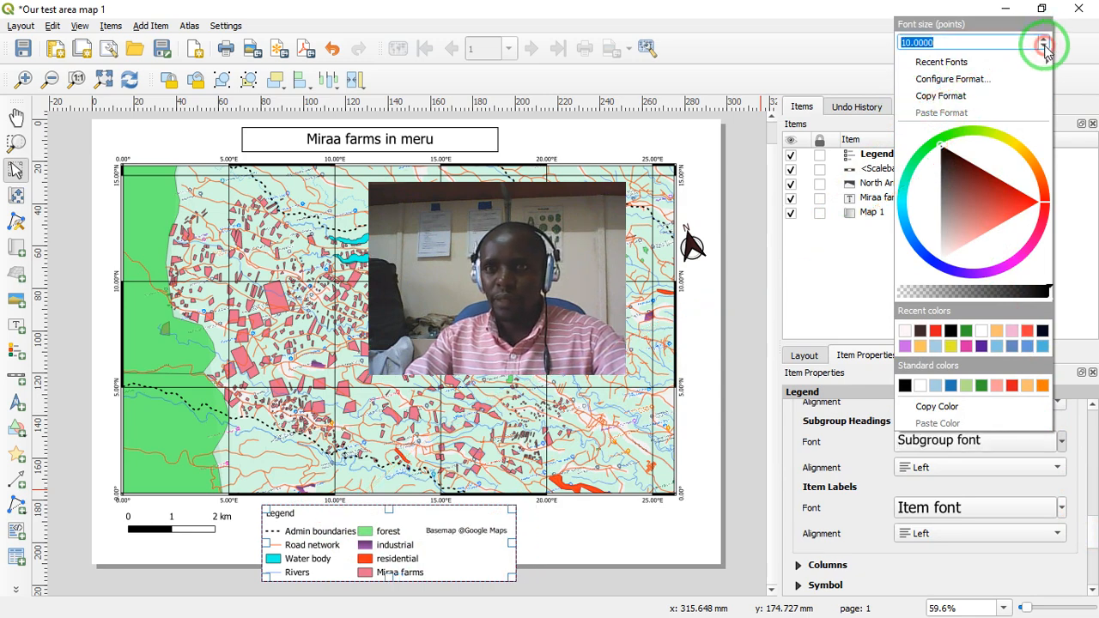
{"action": "left_click", "coordinate": [1045, 48]}
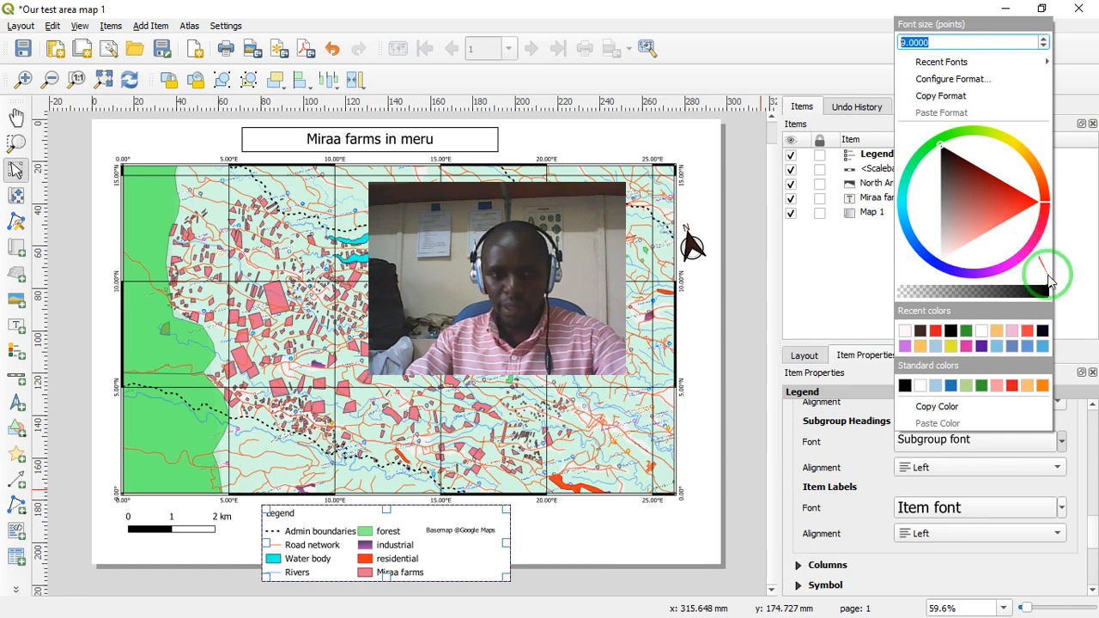
{"action": "left_click", "coordinate": [1043, 567]}
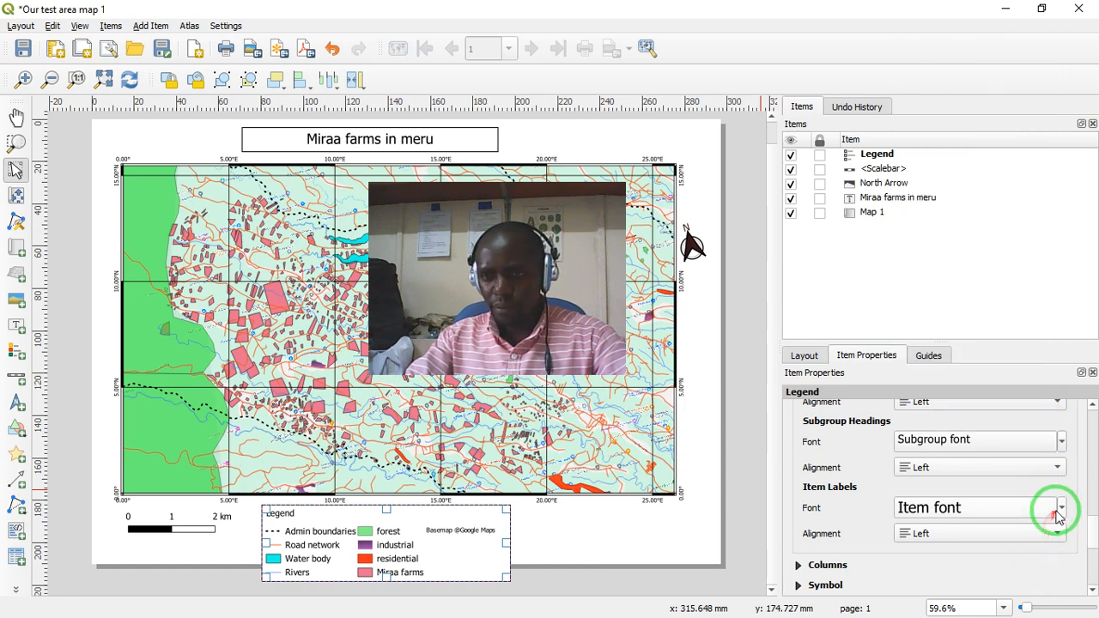
- Set the font size of the legend's item labels to 9 points
{"action": "left_click", "coordinate": [1063, 510]}
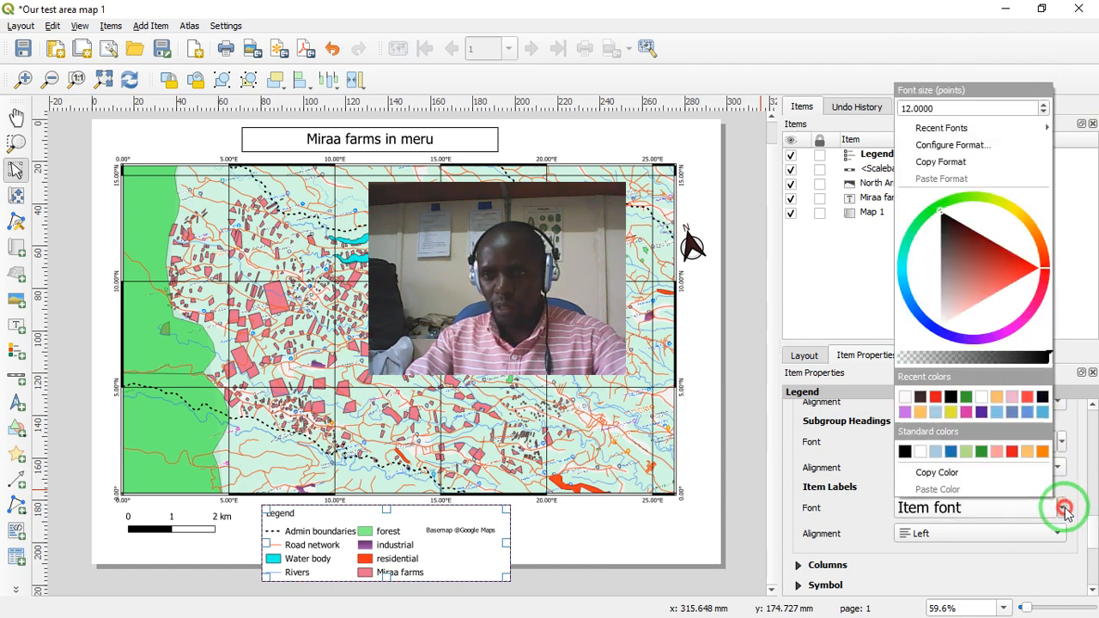
{"action": "left_click", "coordinate": [1044, 114]}
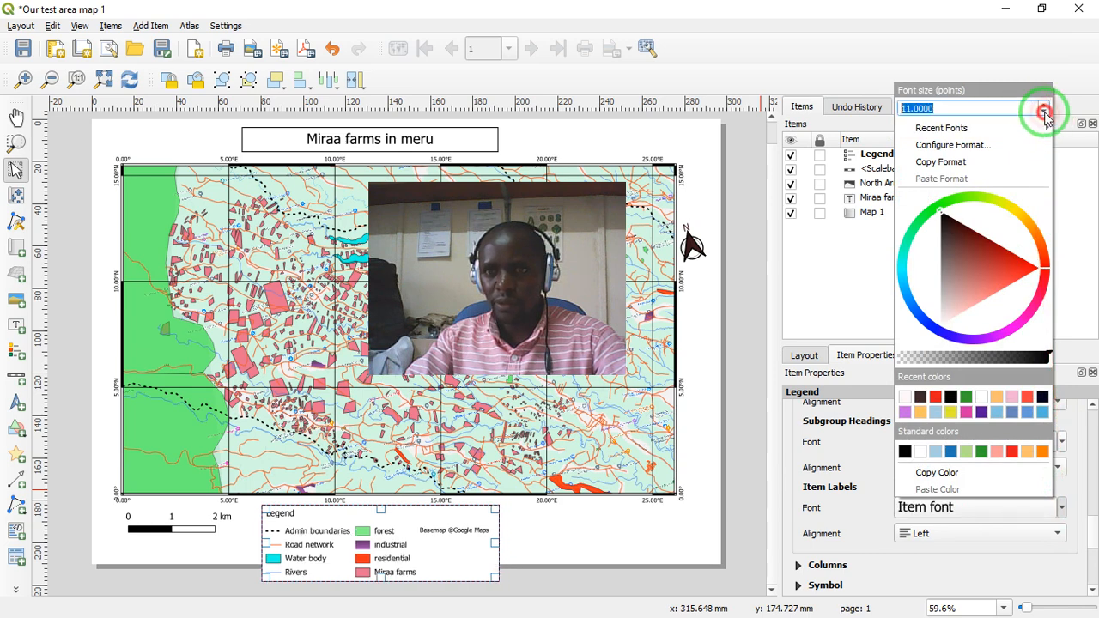
{"action": "left_click", "coordinate": [1045, 114]}
{"action": "left_click", "coordinate": [1044, 114]}
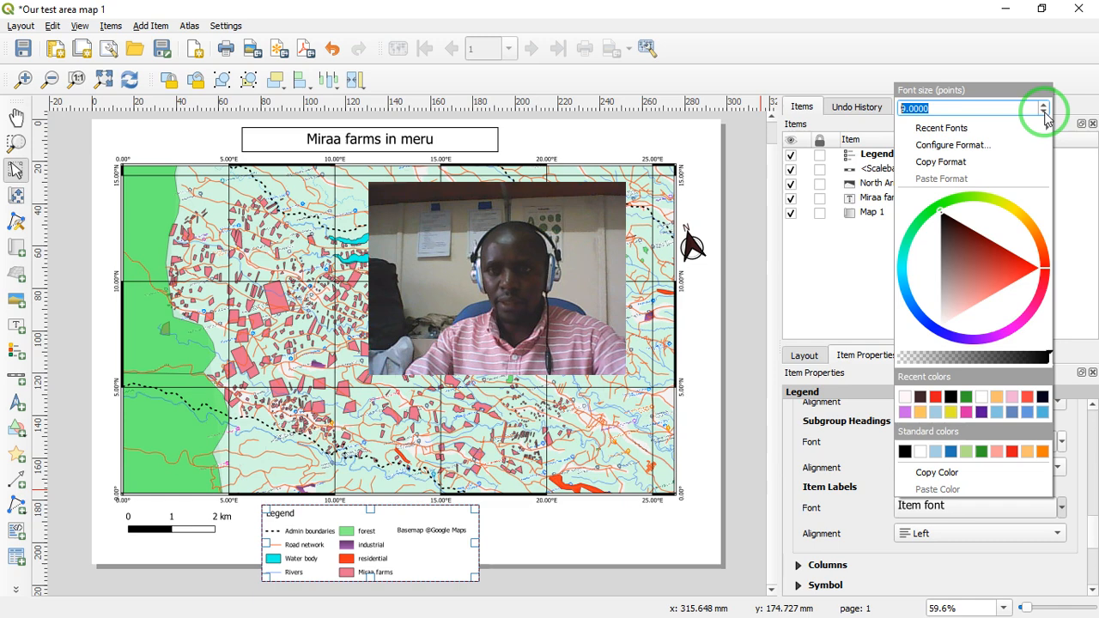
{"action": "left_click", "coordinate": [1097, 532]}
- Increase the legend's column count to 4 so it takes up less height below the map
{"action": "scroll", "coordinate": [1095, 534], "scroll_direction": "down", "scroll_amount": 3}
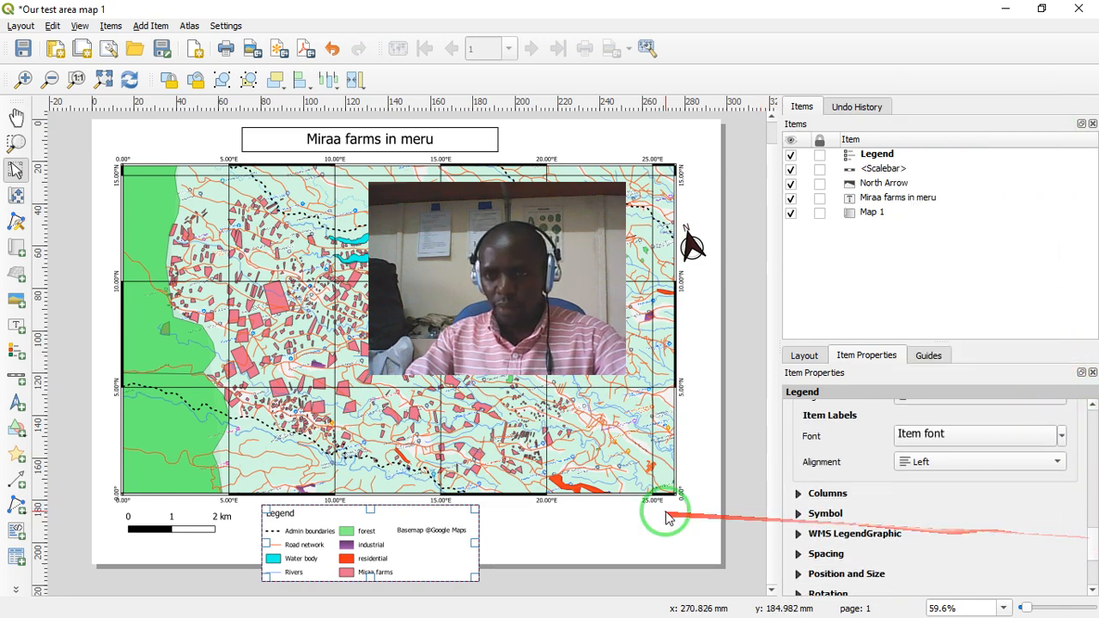
{"action": "mouse_move", "coordinate": [479, 540]}
{"action": "left_mouse_down"}
{"action": "mouse_move", "coordinate": [564, 516]}
{"action": "mouse_move", "coordinate": [564, 536]}
{"action": "mouse_move", "coordinate": [585, 529]}
{"action": "mouse_move", "coordinate": [575, 545]}
{"action": "mouse_move", "coordinate": [584, 537]}
{"action": "mouse_move", "coordinate": [478, 538]}
{"action": "left_mouse_up"}
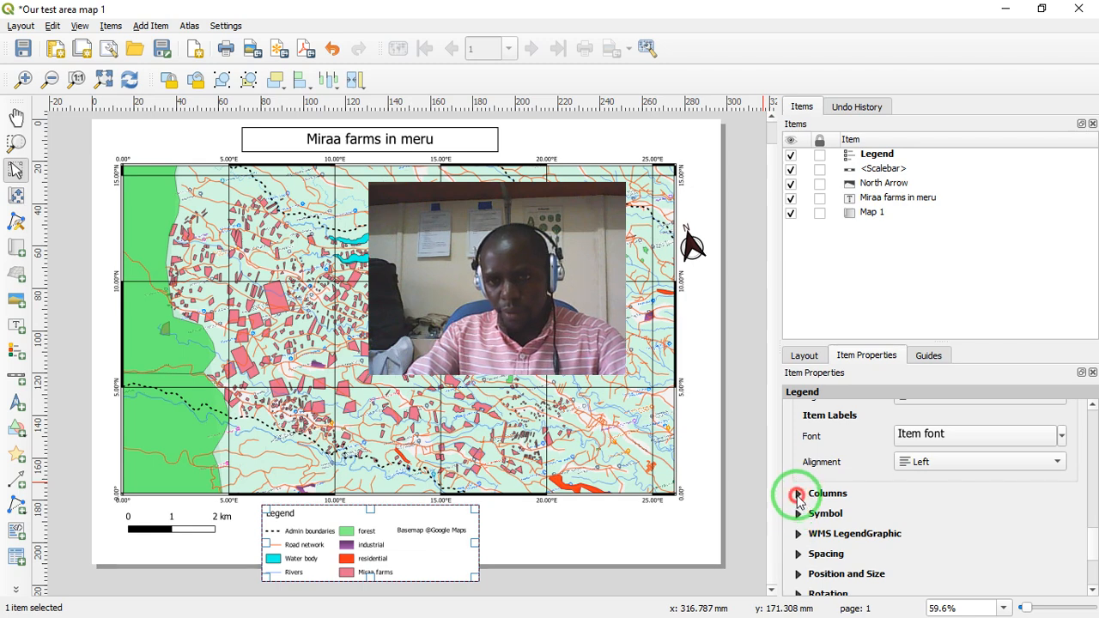
{"action": "left_click", "coordinate": [798, 495]}
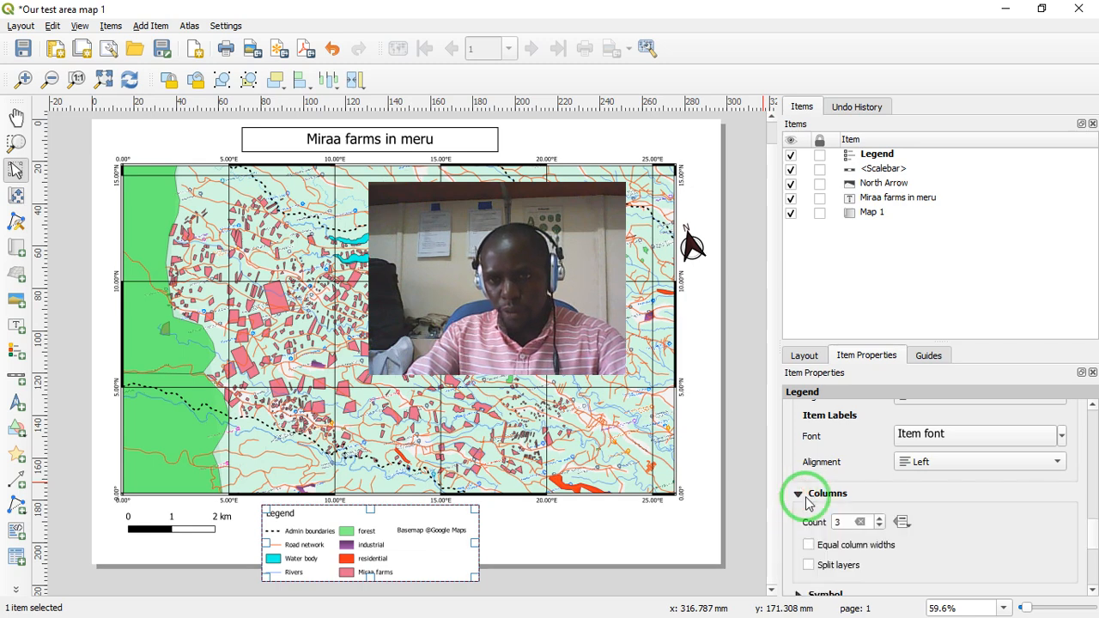
{"action": "left_click", "coordinate": [878, 519]}
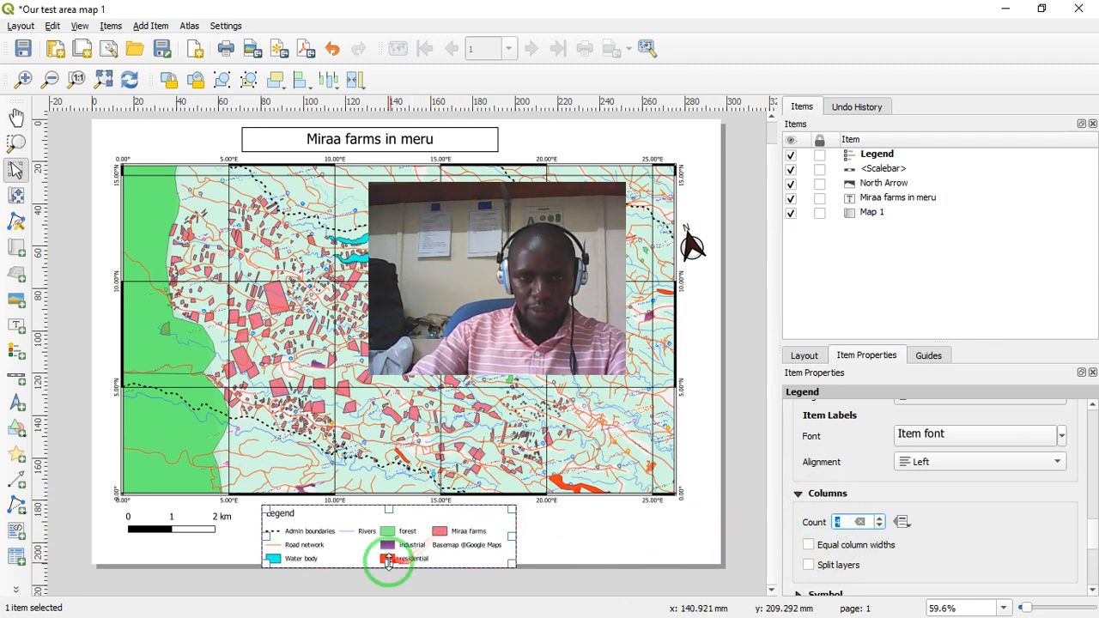
- Allow the legend's layers to split across columns, leaving equal column widths turned off
{"action": "mouse_move", "coordinate": [389, 564]}
{"action": "left_mouse_down"}
{"action": "mouse_move", "coordinate": [395, 549]}
{"action": "mouse_move", "coordinate": [397, 564]}
{"action": "left_mouse_up"}
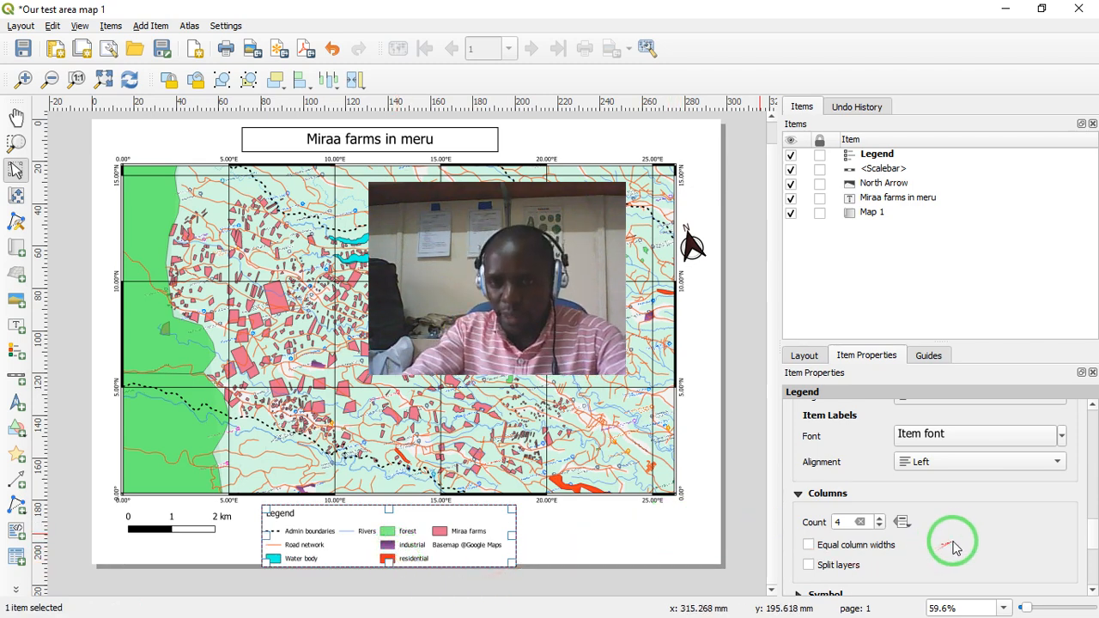
{"action": "left_click", "coordinate": [809, 545]}
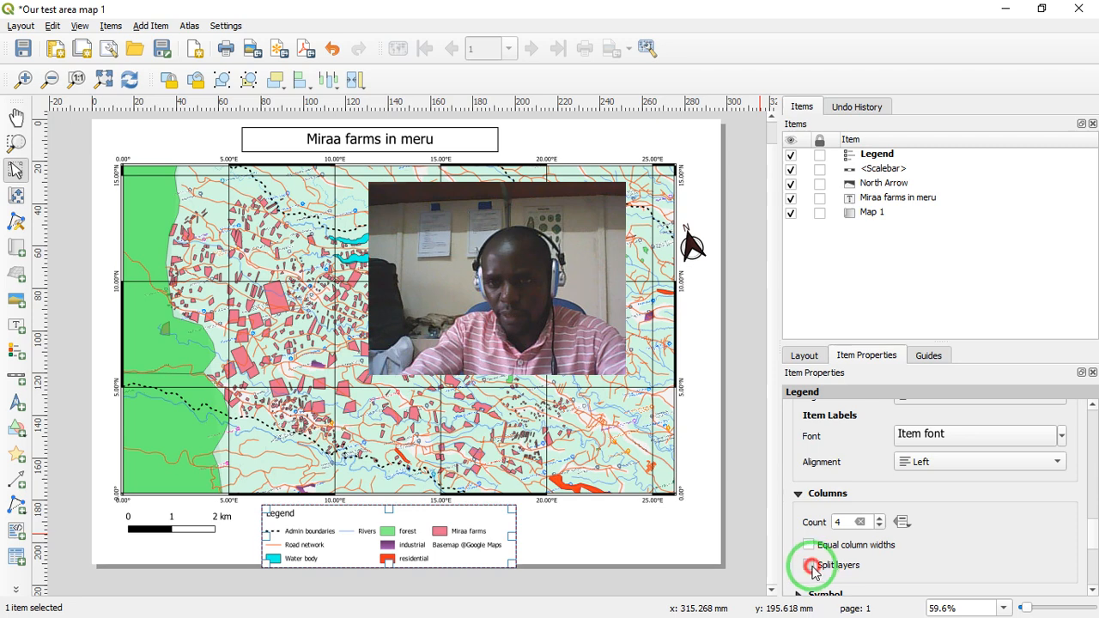
{"action": "left_click", "coordinate": [810, 566]}
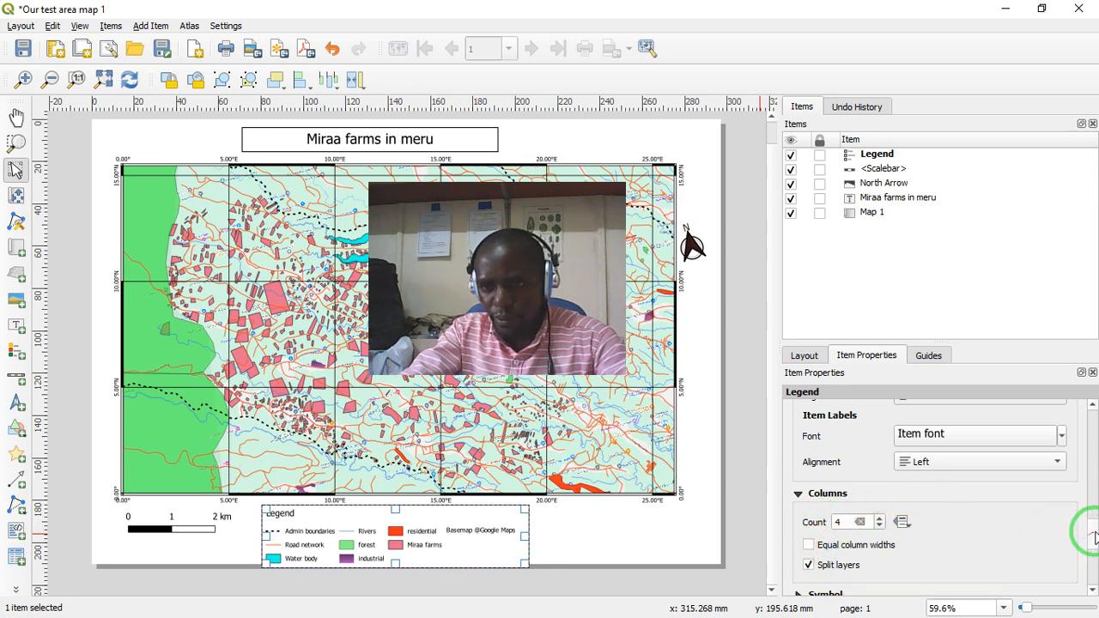
- Set the space below the legend title to 1.50 mm
{"action": "left_click_drag", "start_coordinate": [1095, 534], "coordinate": [1096, 550]}
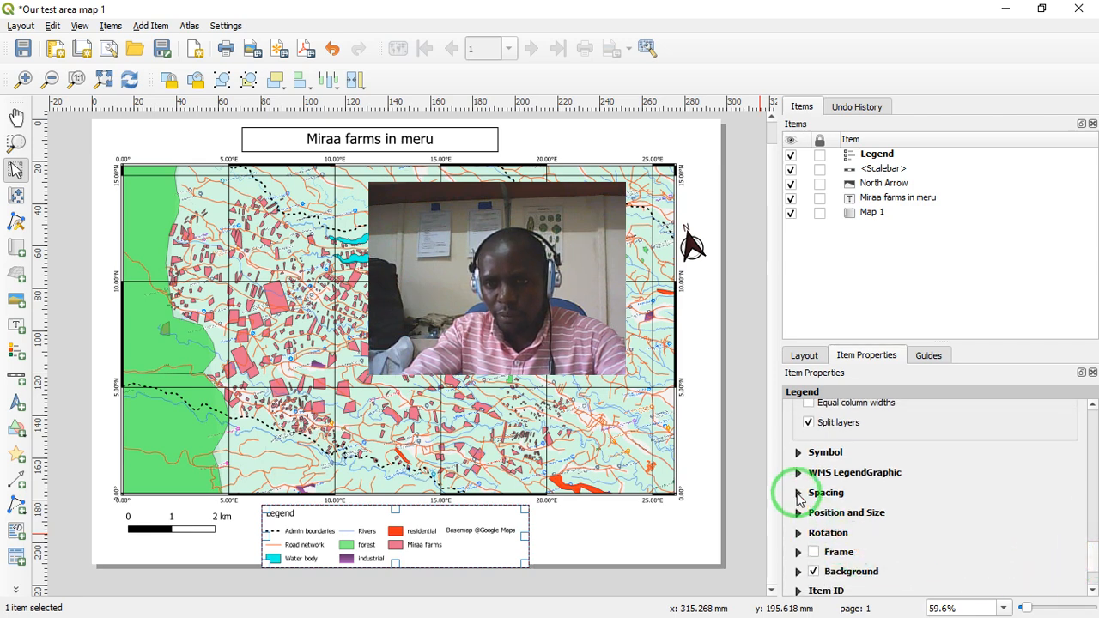
{"action": "left_click", "coordinate": [797, 495]}
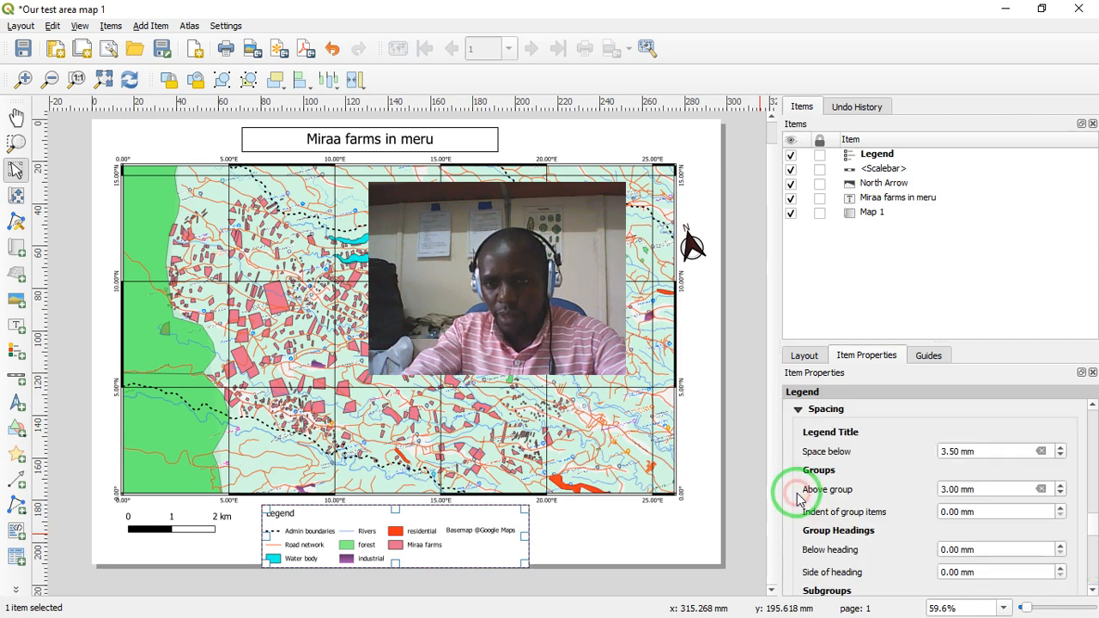
{"action": "left_click", "coordinate": [1061, 457]}
{"action": "left_click", "coordinate": [1060, 456]}
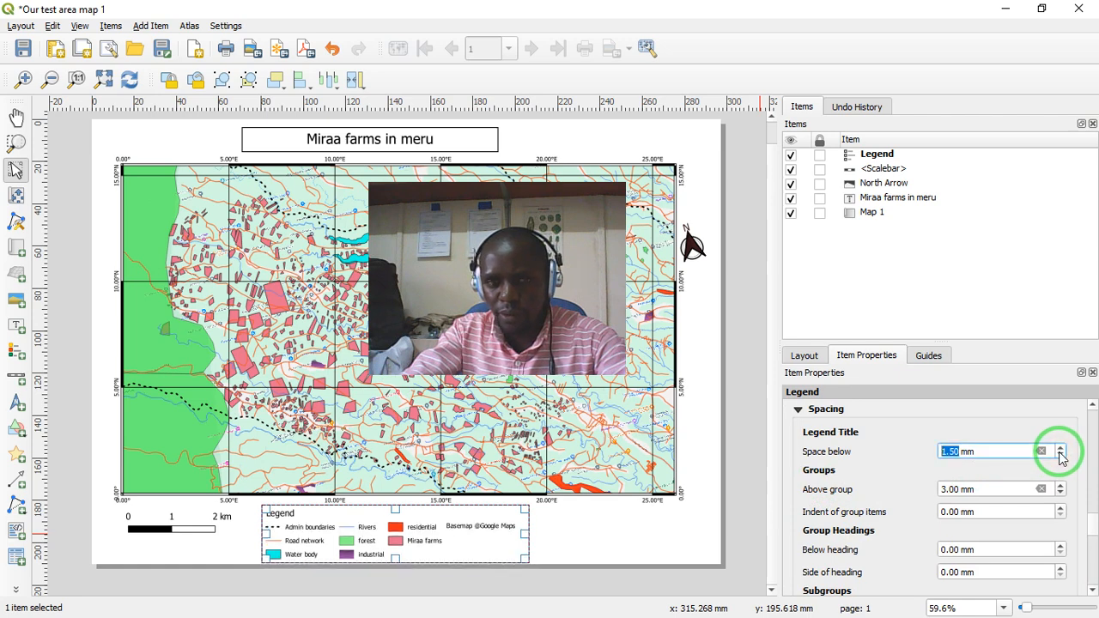
{"action": "left_click", "coordinate": [1061, 456]}
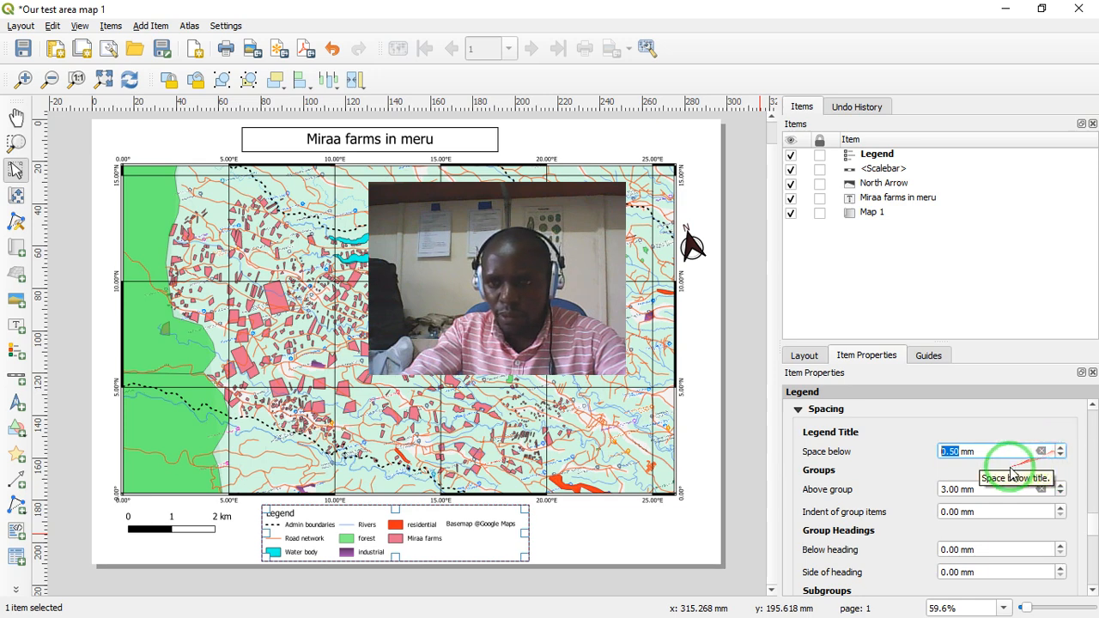
{"action": "left_click", "coordinate": [1061, 448]}
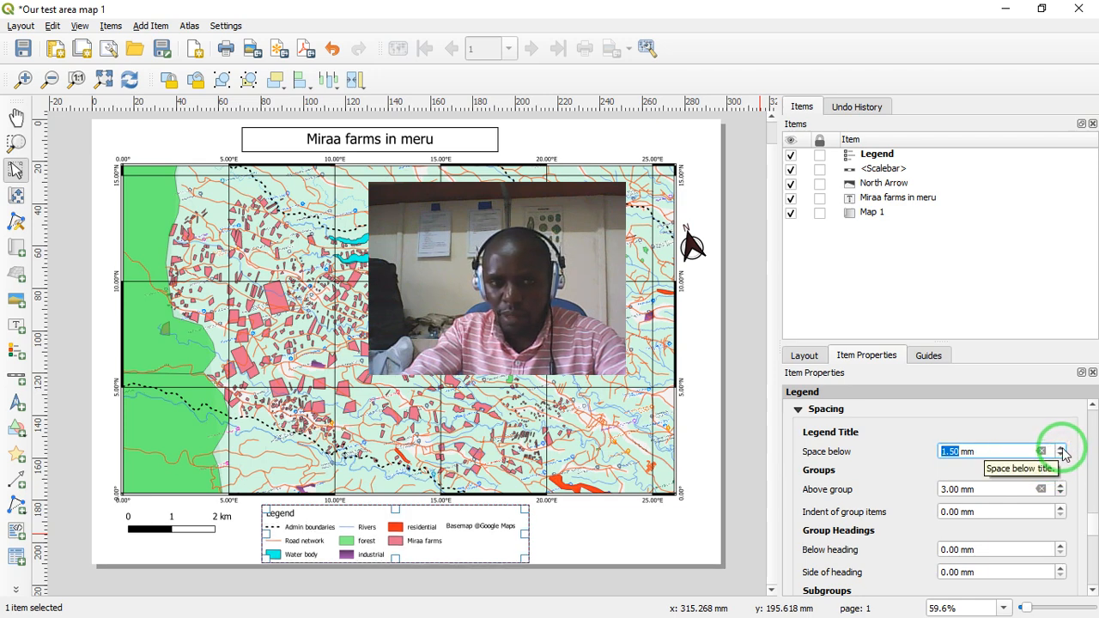
- Set the legend's spacing above groups and above subgroups to 1.00 mm each
{"action": "left_click", "coordinate": [1062, 494]}
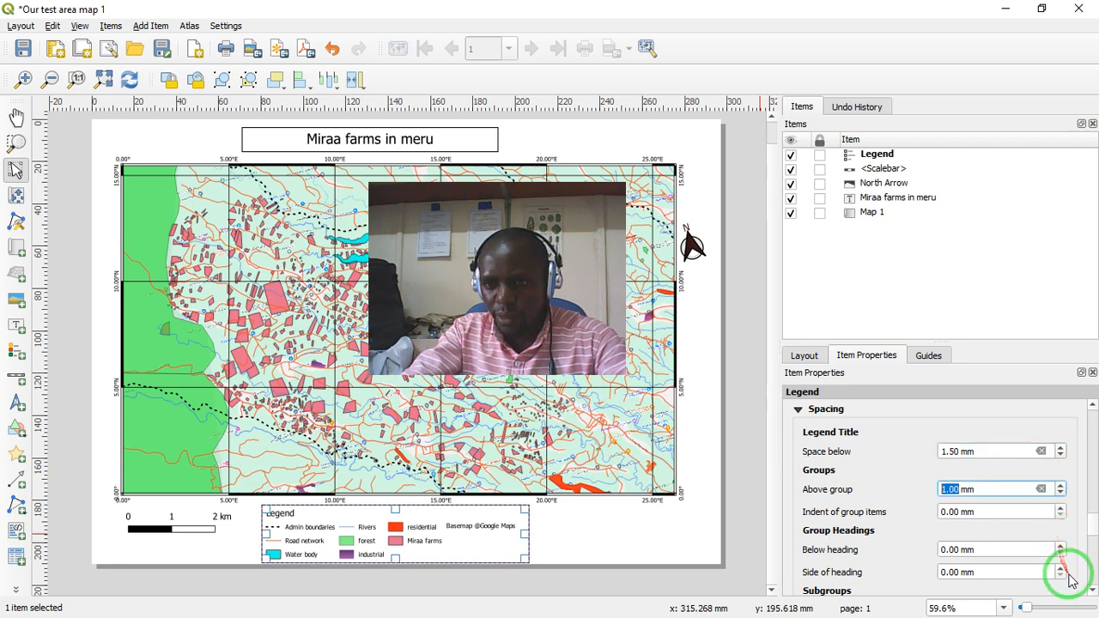
{"action": "left_click_drag", "start_coordinate": [1091, 523], "coordinate": [1096, 550]}
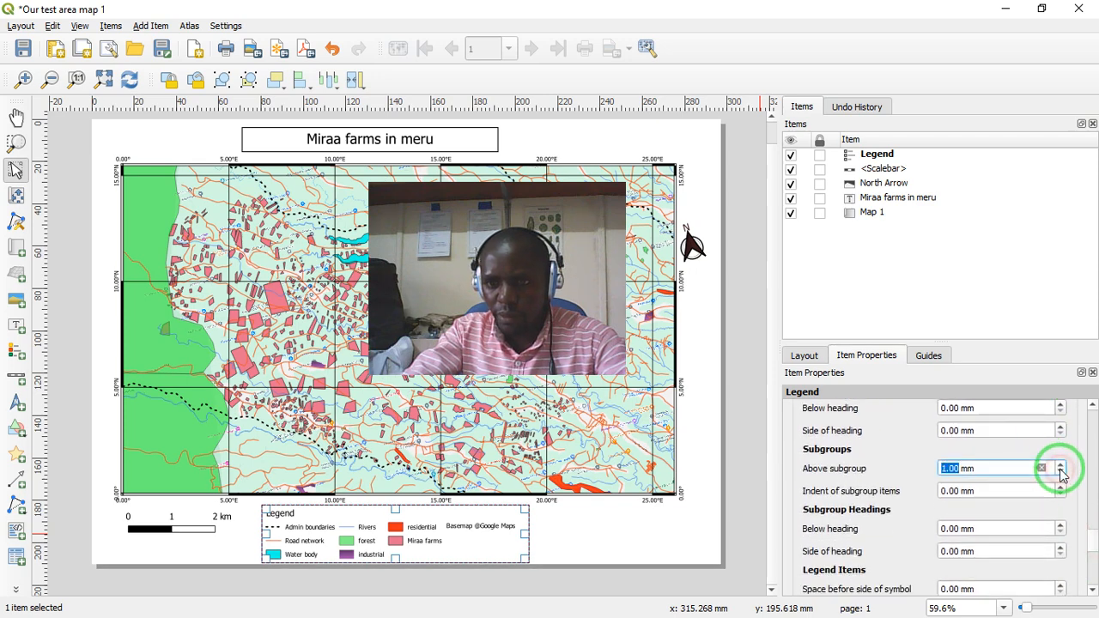
- Set the space between the legend's symbols to 1.50 mm
{"action": "left_click_drag", "start_coordinate": [1096, 541], "coordinate": [1097, 554]}
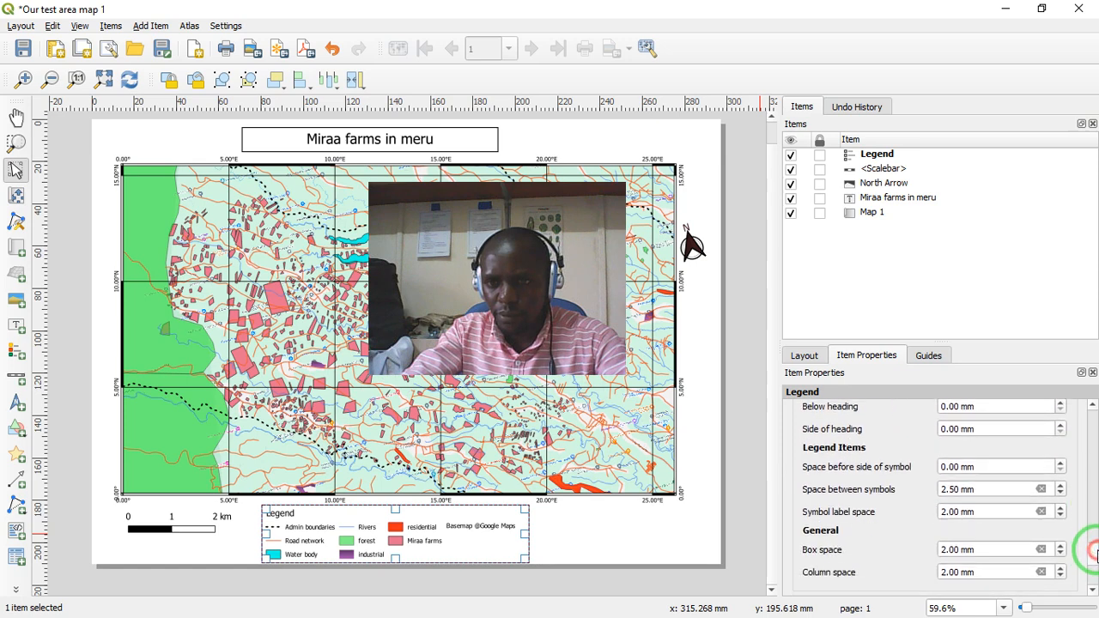
{"action": "left_click", "coordinate": [1061, 494]}
{"action": "left_click", "coordinate": [1062, 494]}
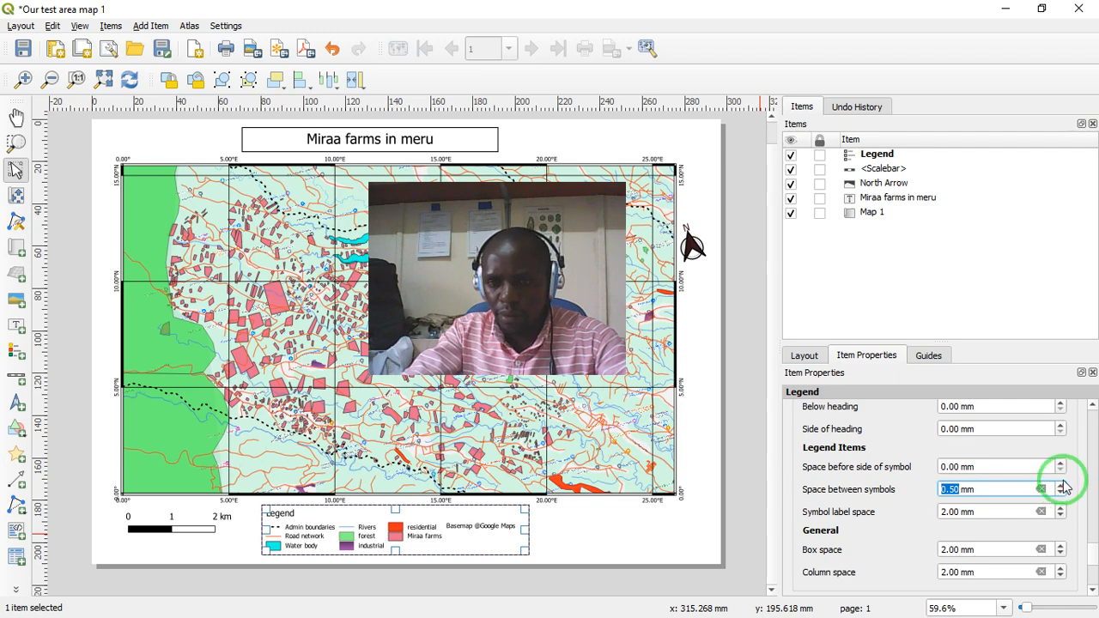
{"action": "left_click", "coordinate": [1062, 485]}
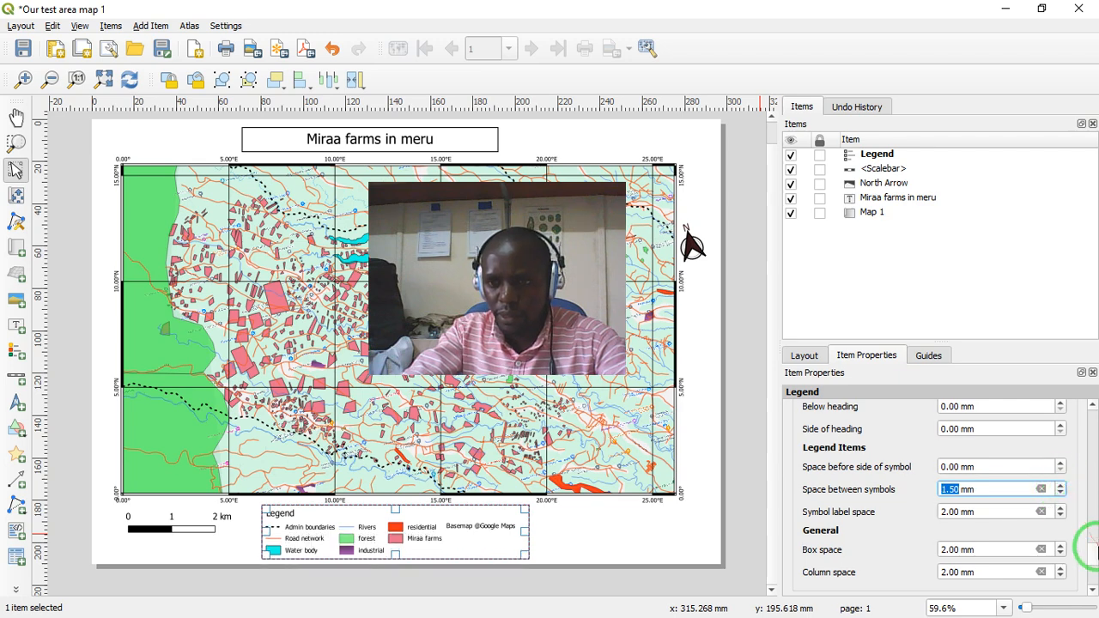
- Reduce the legend's box space and column space to 1.00 mm each
{"action": "scroll", "coordinate": [1093, 554], "scroll_direction": "down", "scroll_amount": 2}
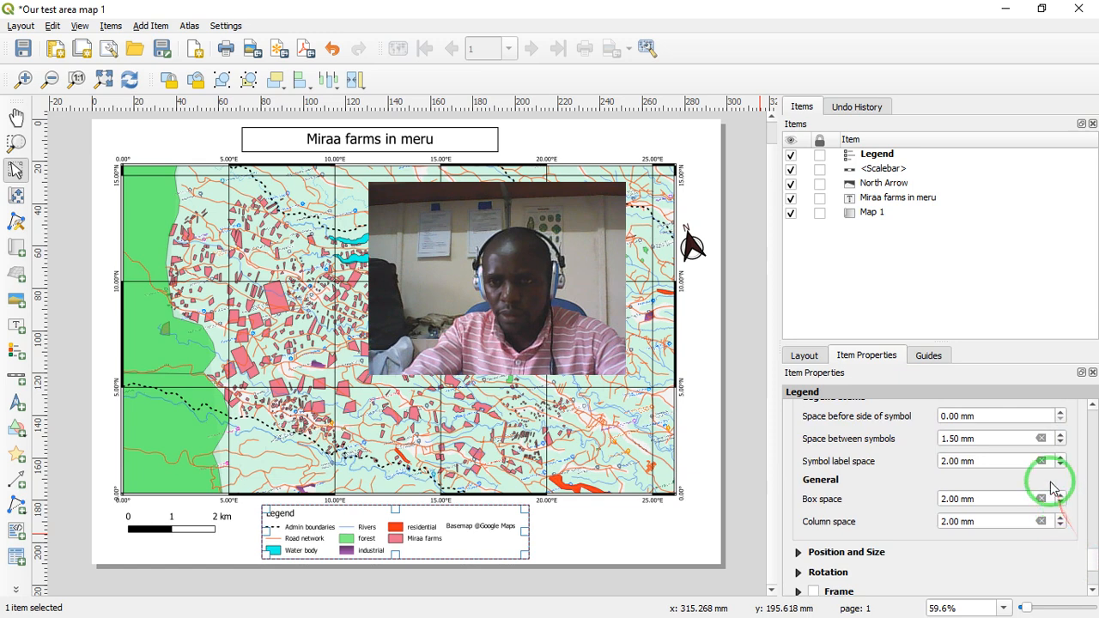
{"action": "left_click", "coordinate": [1061, 507]}
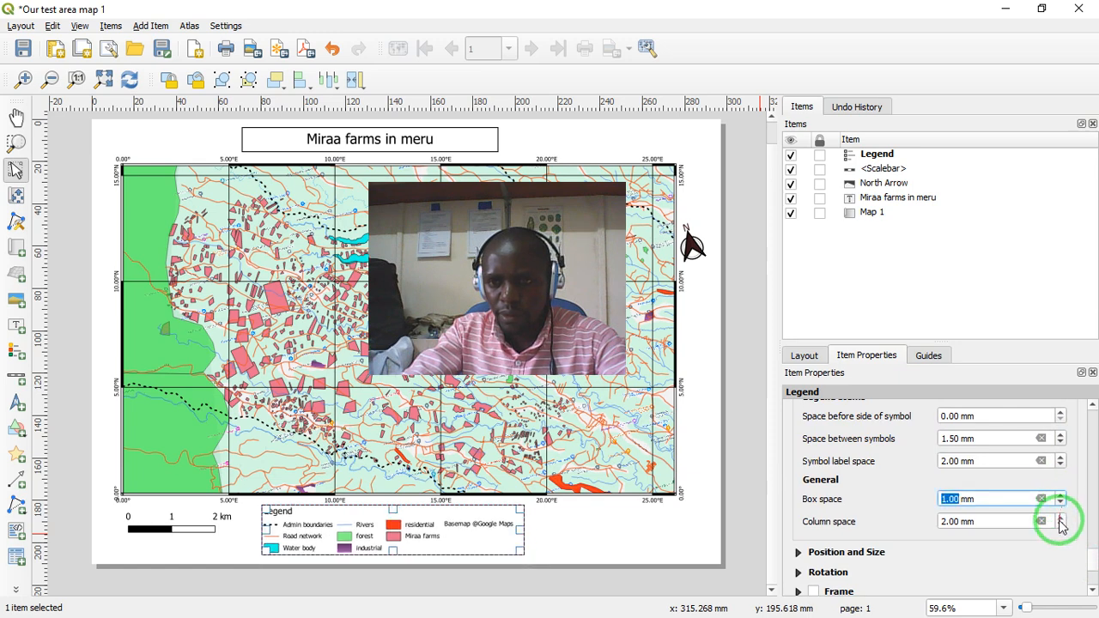
{"action": "left_click", "coordinate": [1062, 527]}
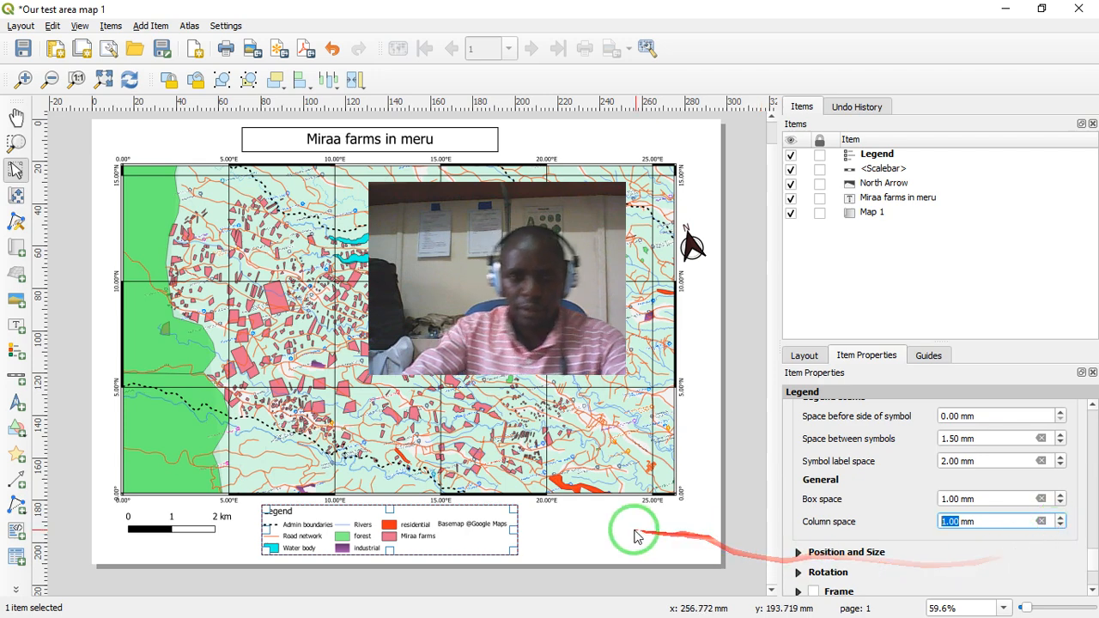
- Examine the compacted legend below the map with and without its selection outline, and look over its properties
{"action": "left_click", "coordinate": [570, 538]}
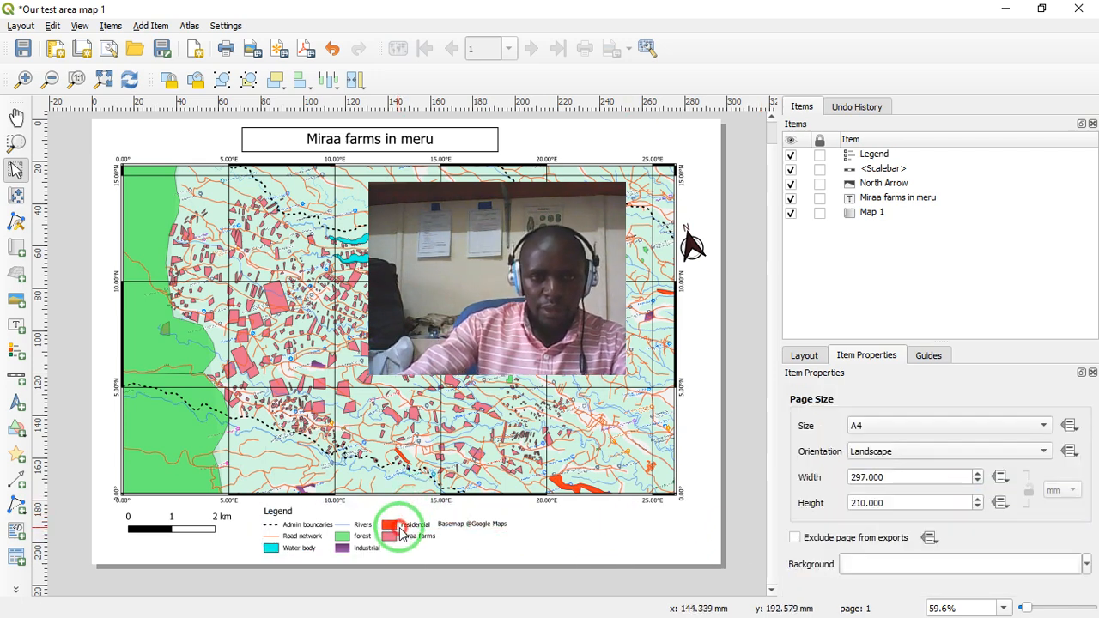
{"action": "left_click", "coordinate": [354, 530]}
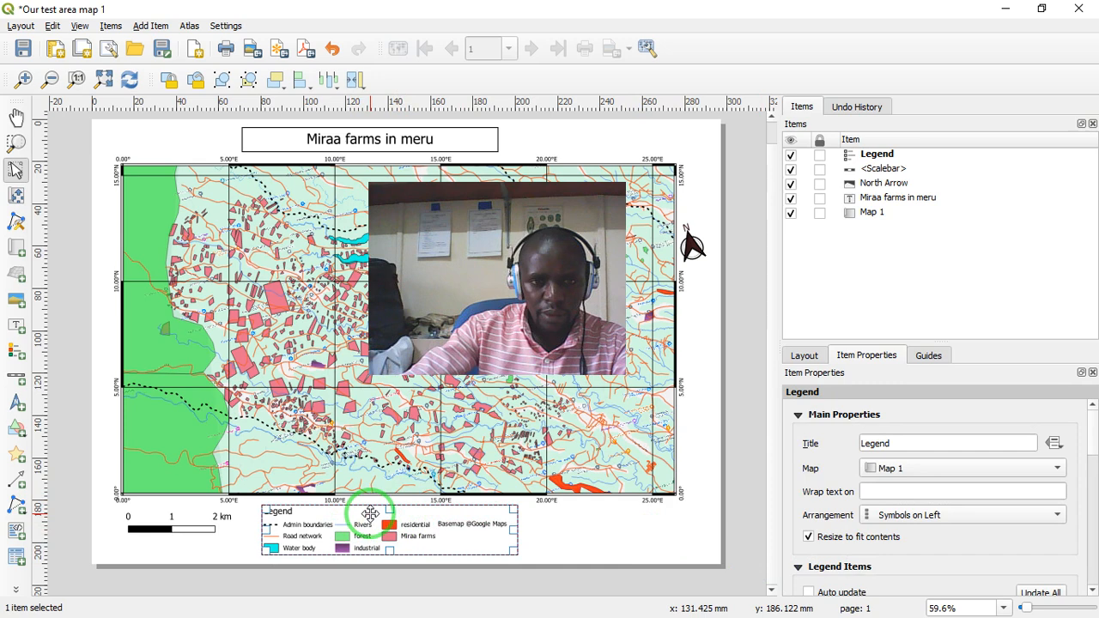
{"action": "left_click", "coordinate": [564, 544]}
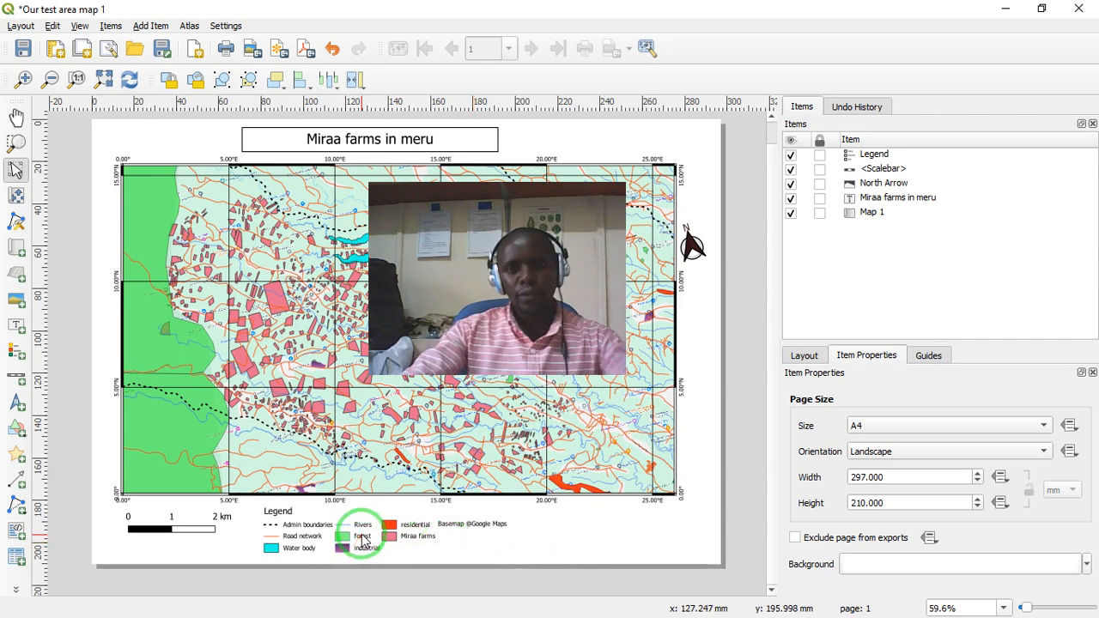
{"action": "left_click", "coordinate": [361, 518]}
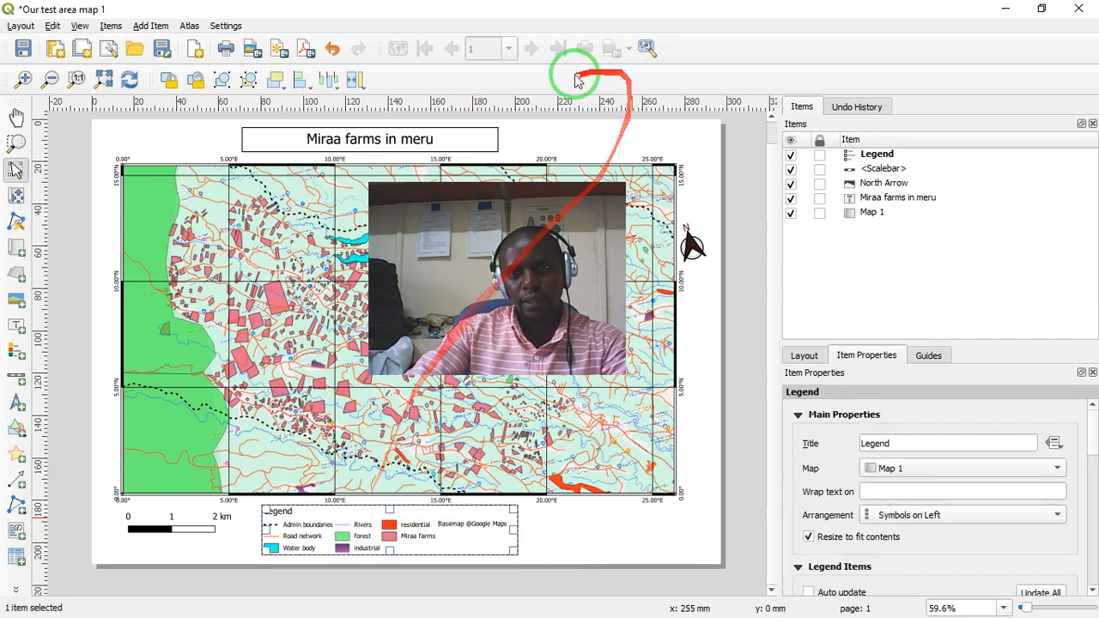
{"action": "left_click", "coordinate": [536, 163]}
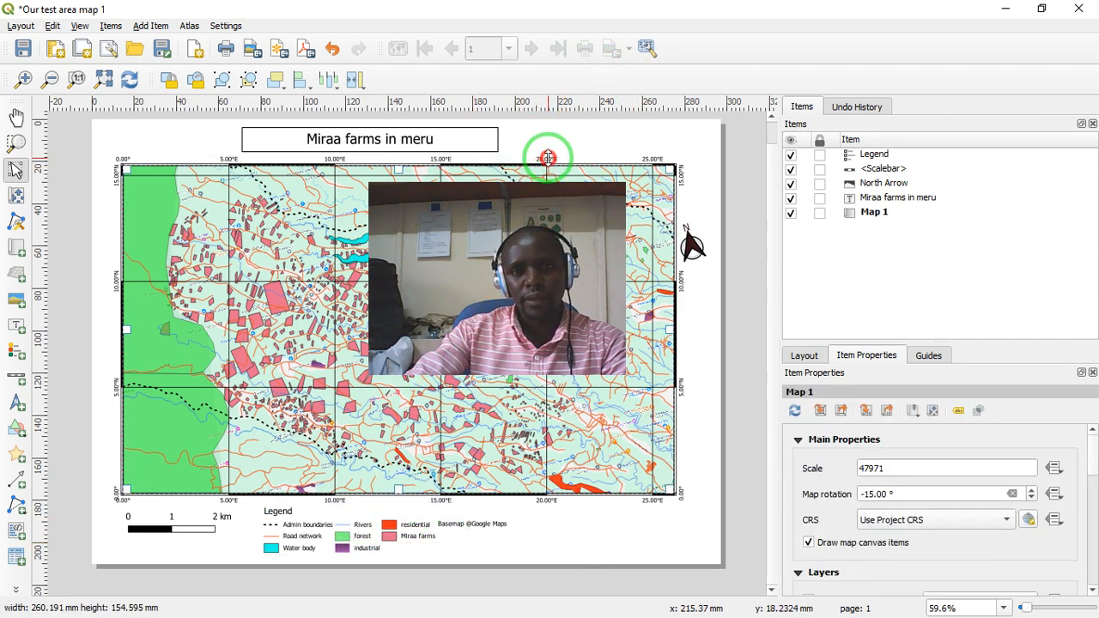
{"action": "mouse_move", "coordinate": [548, 159]}
{"action": "left_mouse_down"}
{"action": "mouse_move", "coordinate": [580, 147]}
{"action": "mouse_move", "coordinate": [616, 102]}
{"action": "left_mouse_up"}
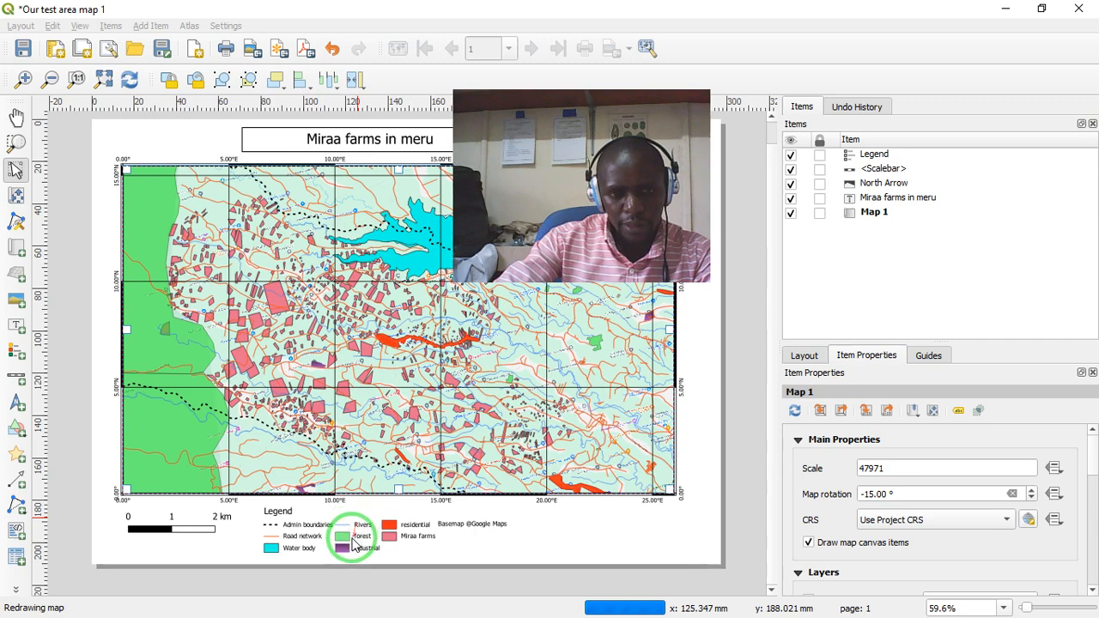
{"action": "left_click", "coordinate": [351, 537]}
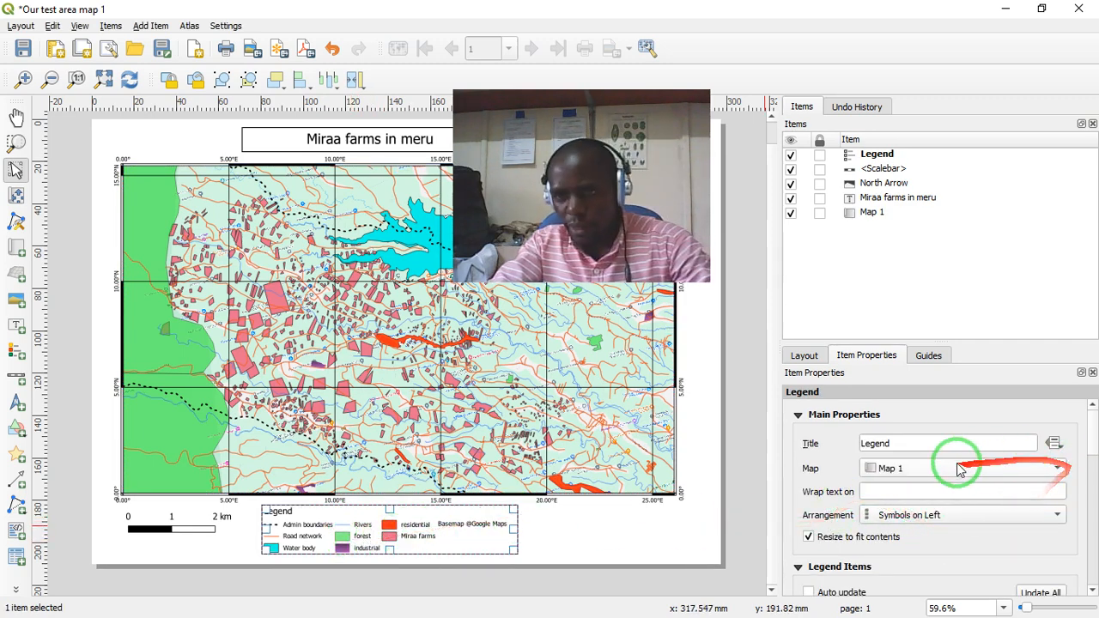
{"action": "scroll", "coordinate": [1091, 444], "scroll_direction": "down", "scroll_amount": 3}
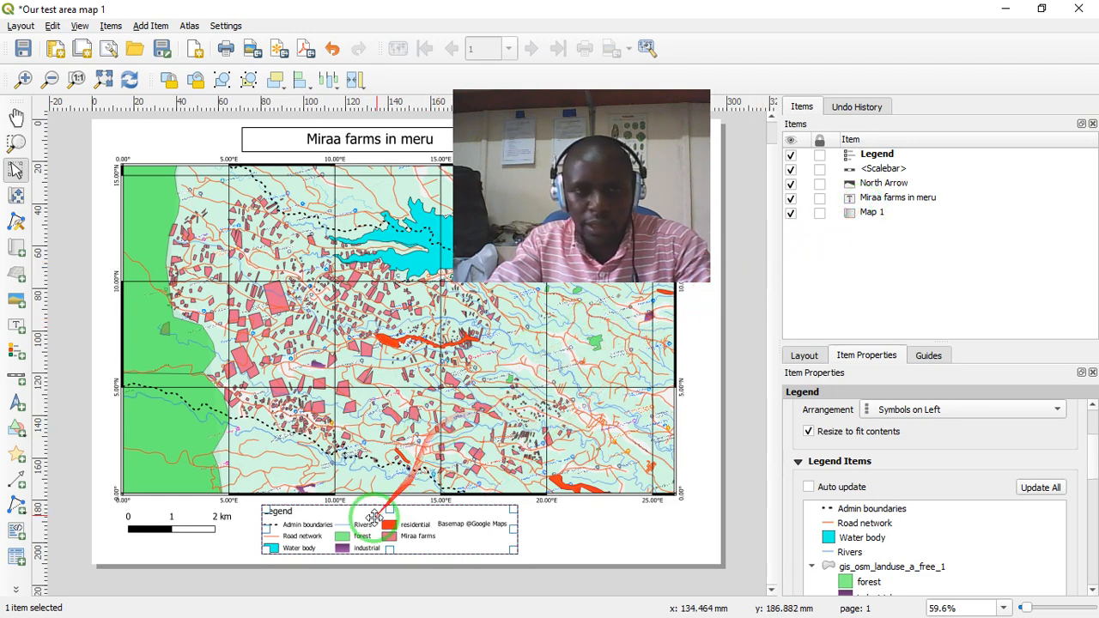
- Select the legend, the north arrow and the title label in turn to view each item's properties
{"action": "left_click", "coordinate": [878, 156]}
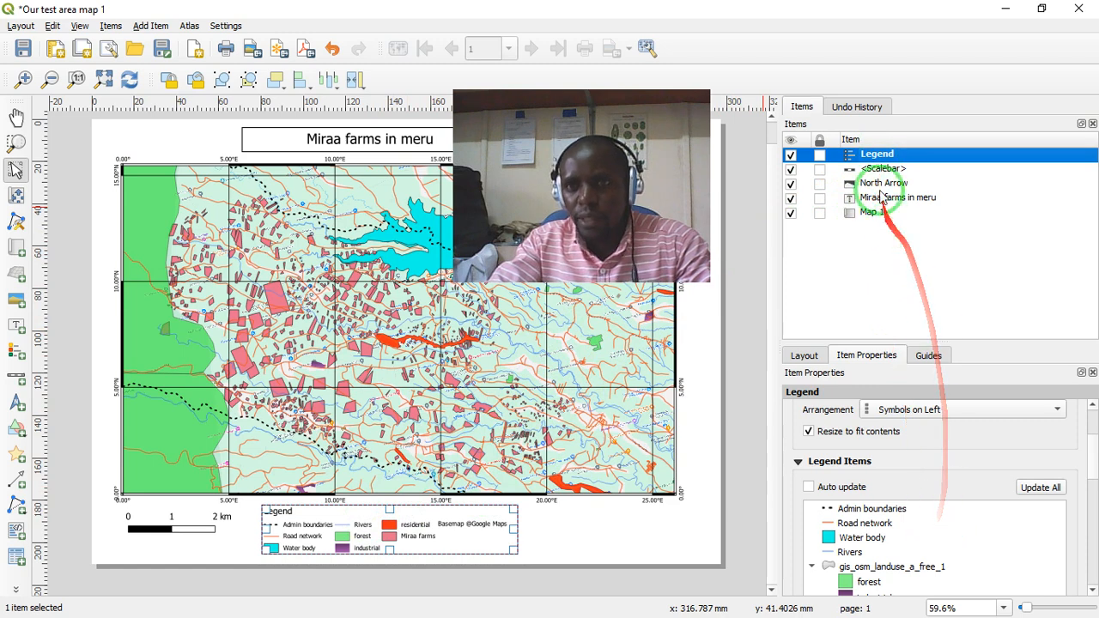
{"action": "left_click", "coordinate": [885, 184]}
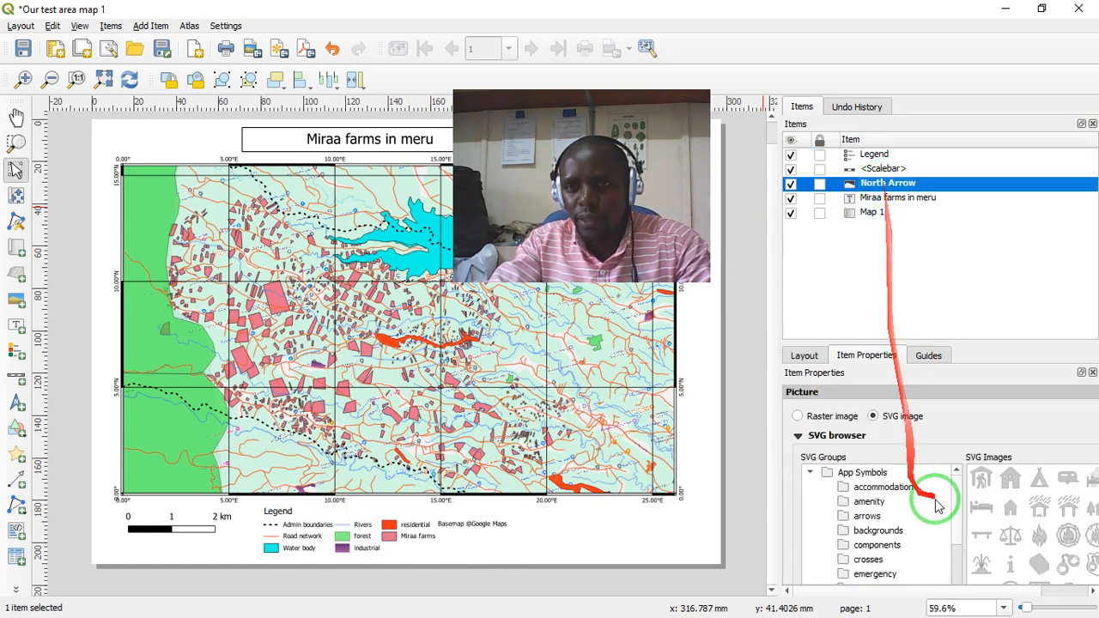
{"action": "left_click", "coordinate": [872, 200]}
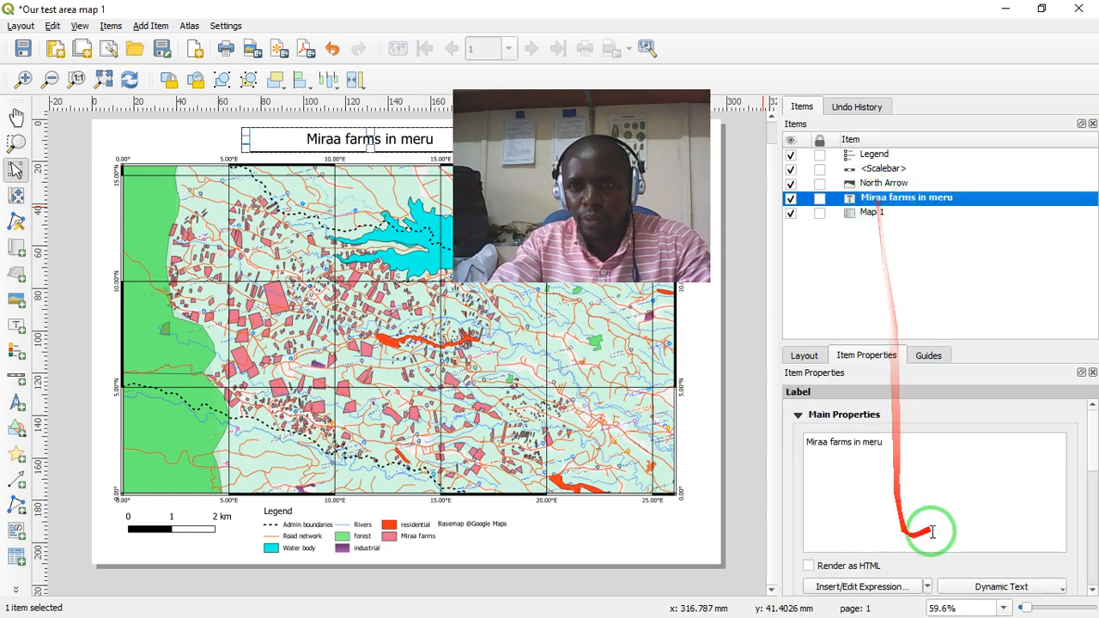
- Turn on the frame around the legend
{"action": "left_click", "coordinate": [876, 159]}
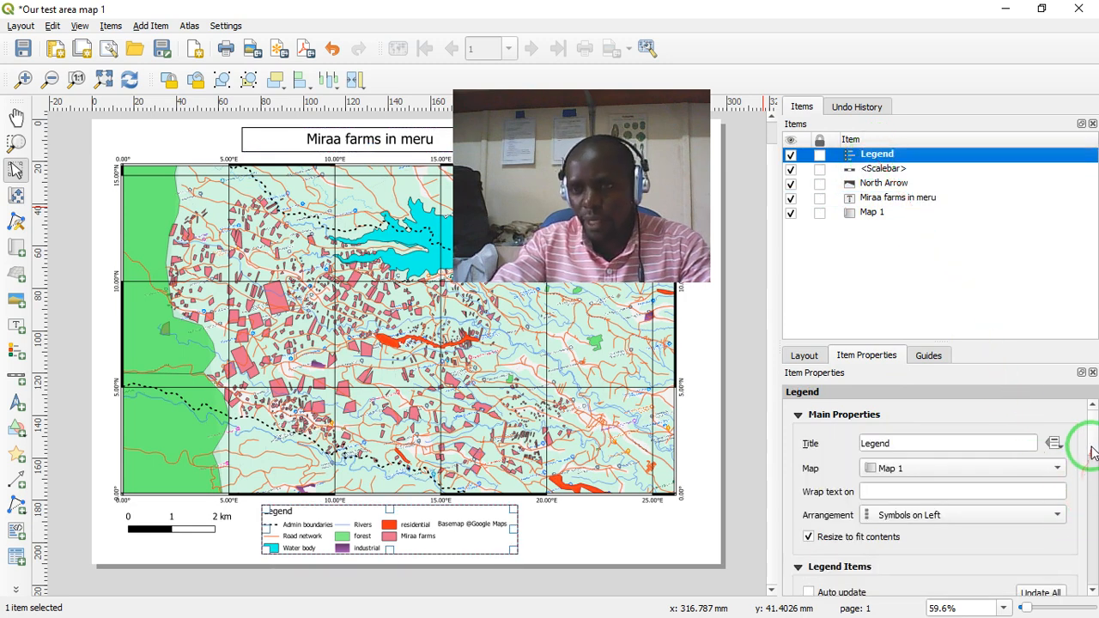
{"action": "left_click_drag", "start_coordinate": [1091, 442], "coordinate": [1081, 525]}
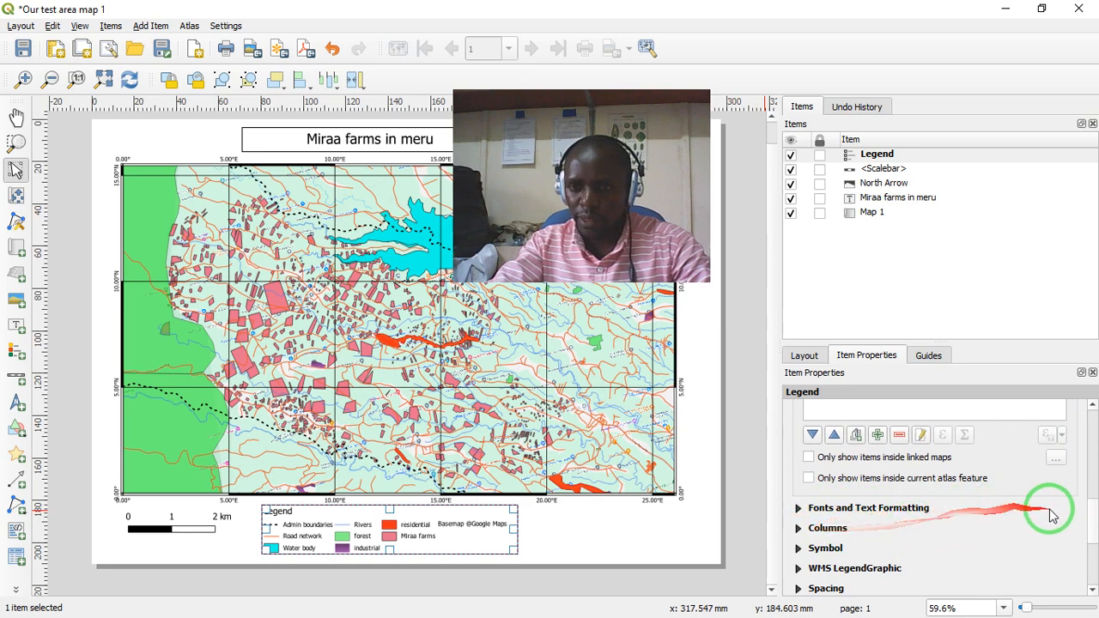
{"action": "left_click_drag", "start_coordinate": [1092, 524], "coordinate": [1093, 554]}
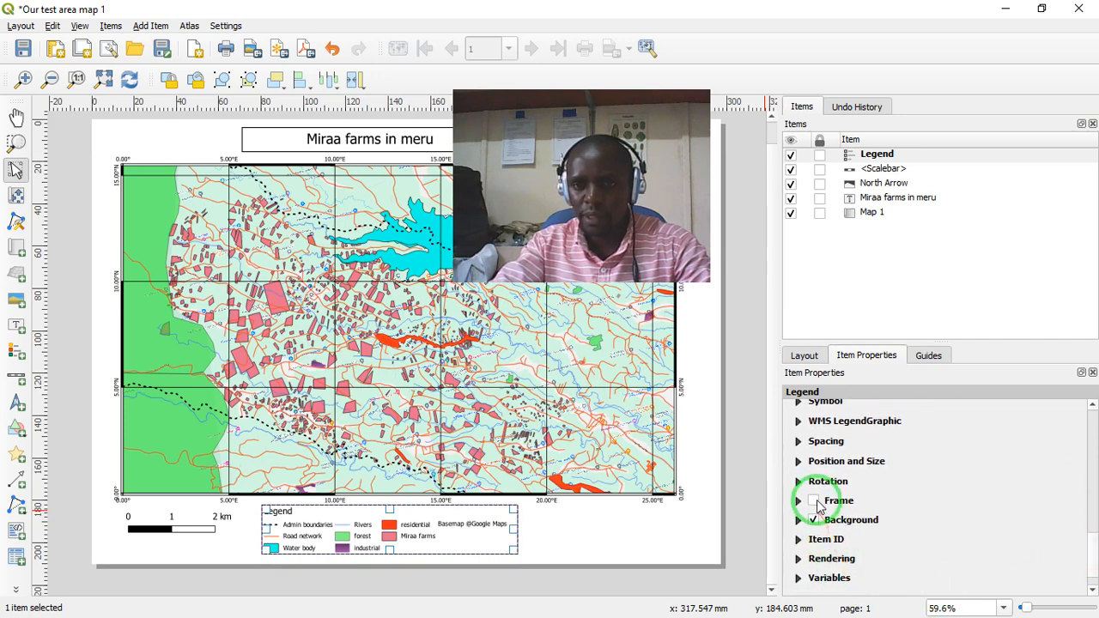
{"action": "left_click", "coordinate": [814, 501]}
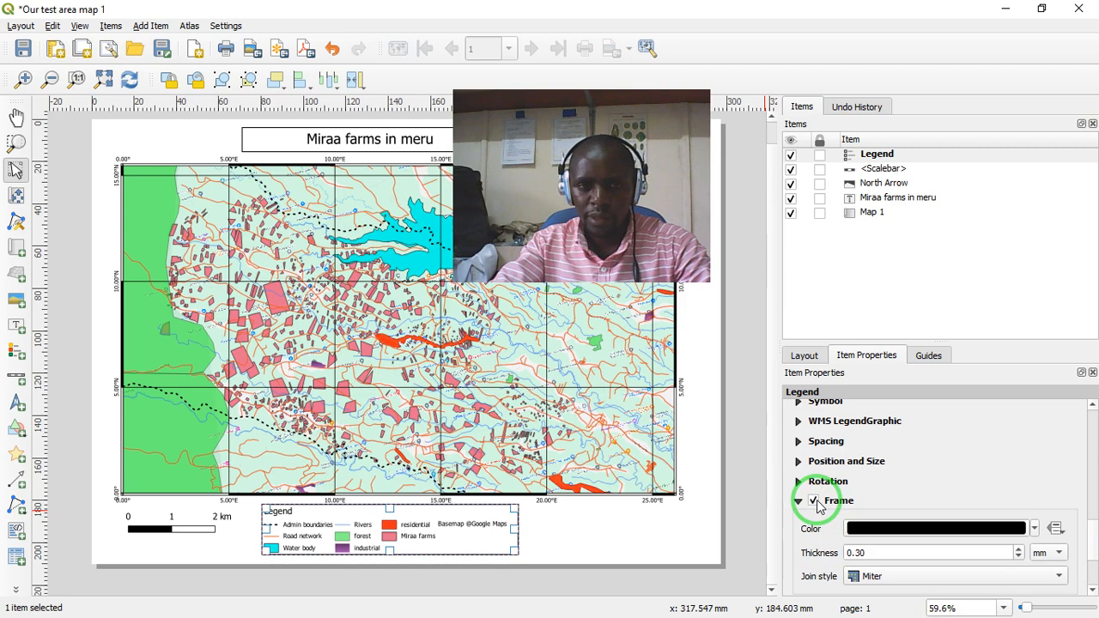
- Set the legend frame's thickness to 0.50 mm after trying 1.30 mm
{"action": "scroll", "coordinate": [1091, 543], "scroll_direction": "down", "scroll_amount": 3}
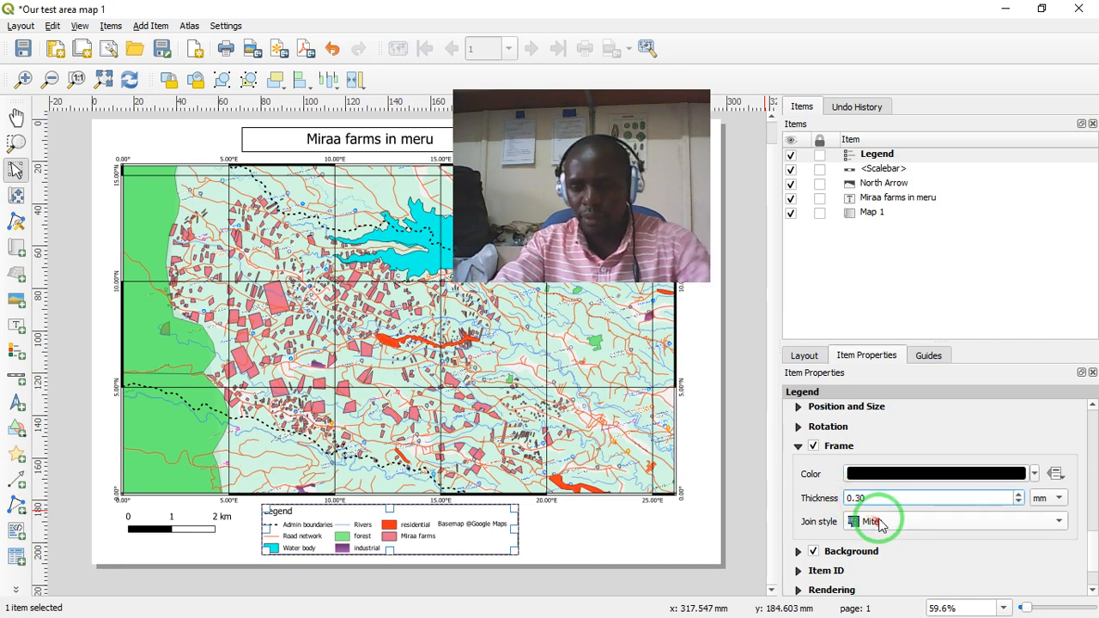
{"action": "type", "text": "1"}
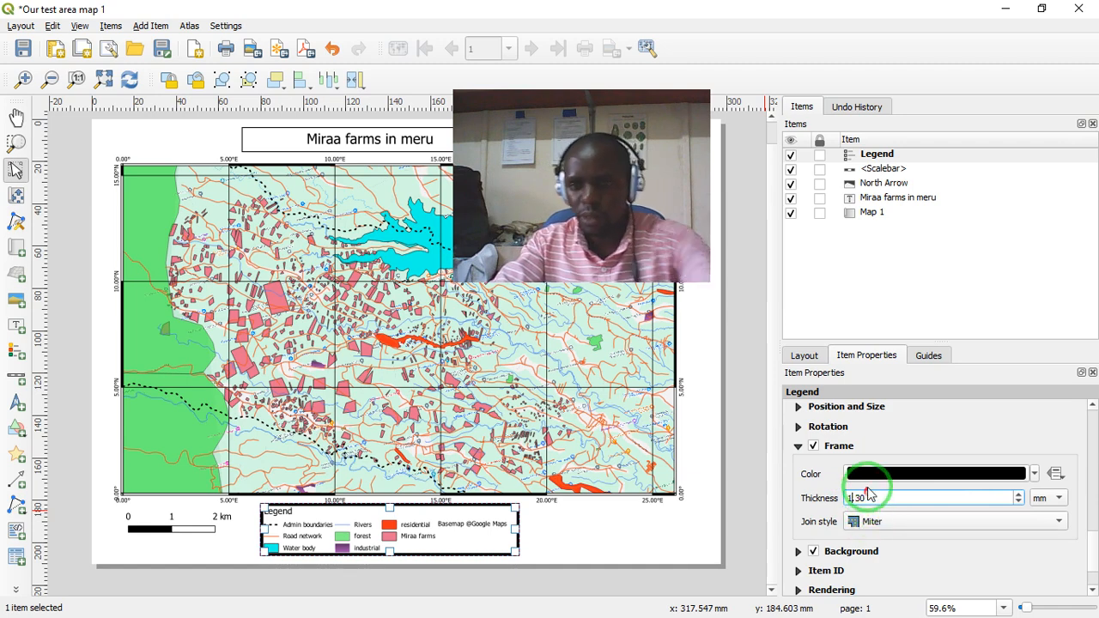
{"action": "key", "text": "BackSpace"}
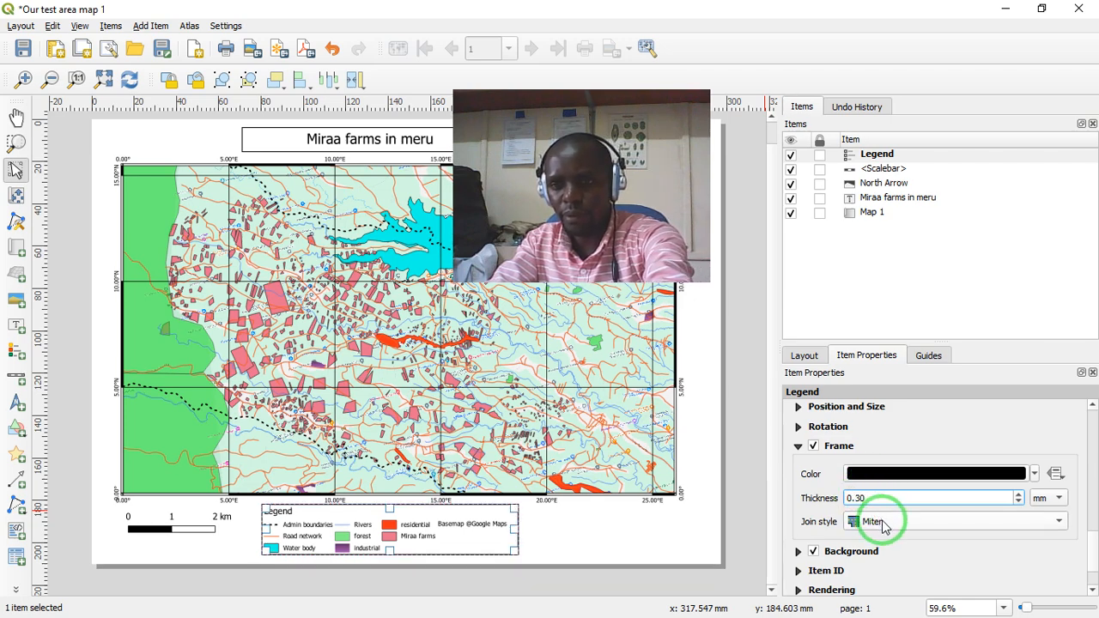
{"action": "type", "text": "5"}
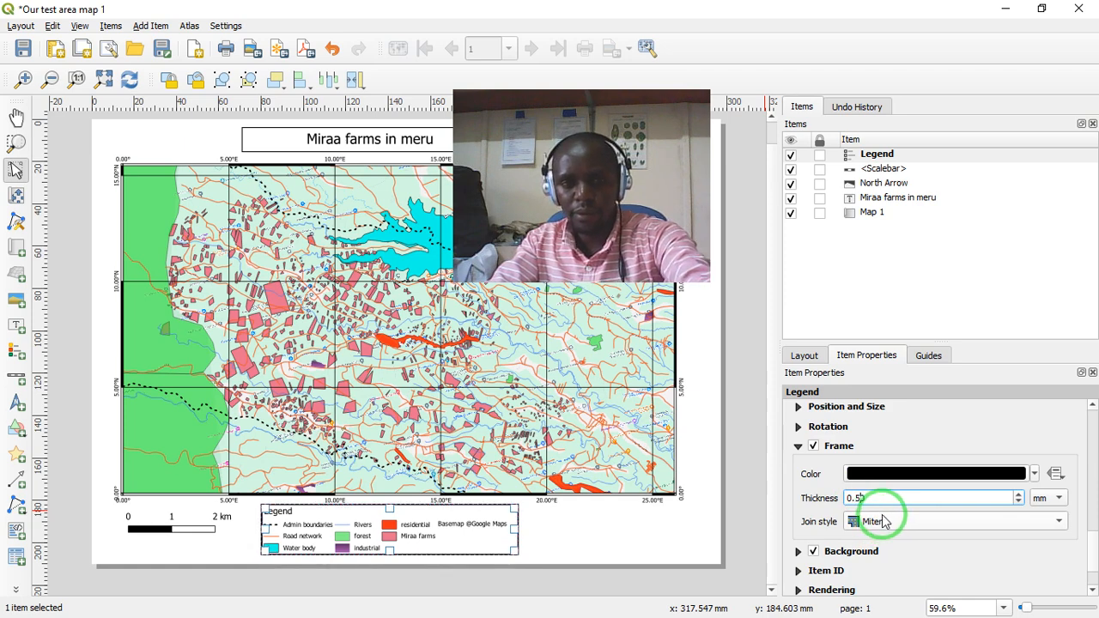
- Nudge the legend slightly downward beneath the map and deselect it
{"action": "left_click", "coordinate": [675, 541]}
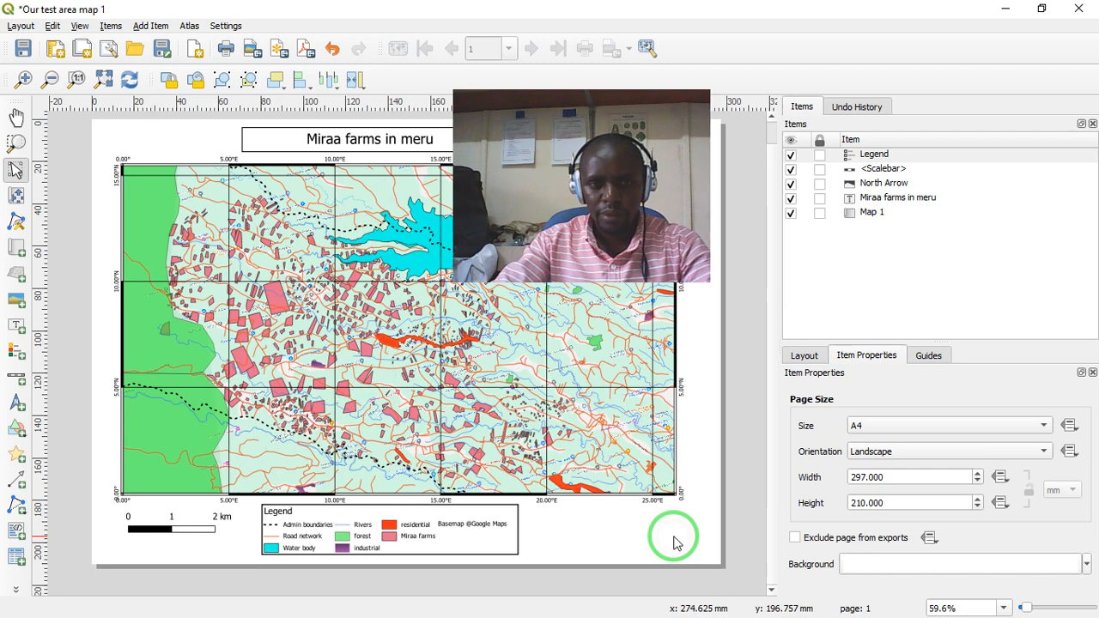
{"action": "left_click", "coordinate": [485, 524]}
{"action": "left_click", "coordinate": [411, 511]}
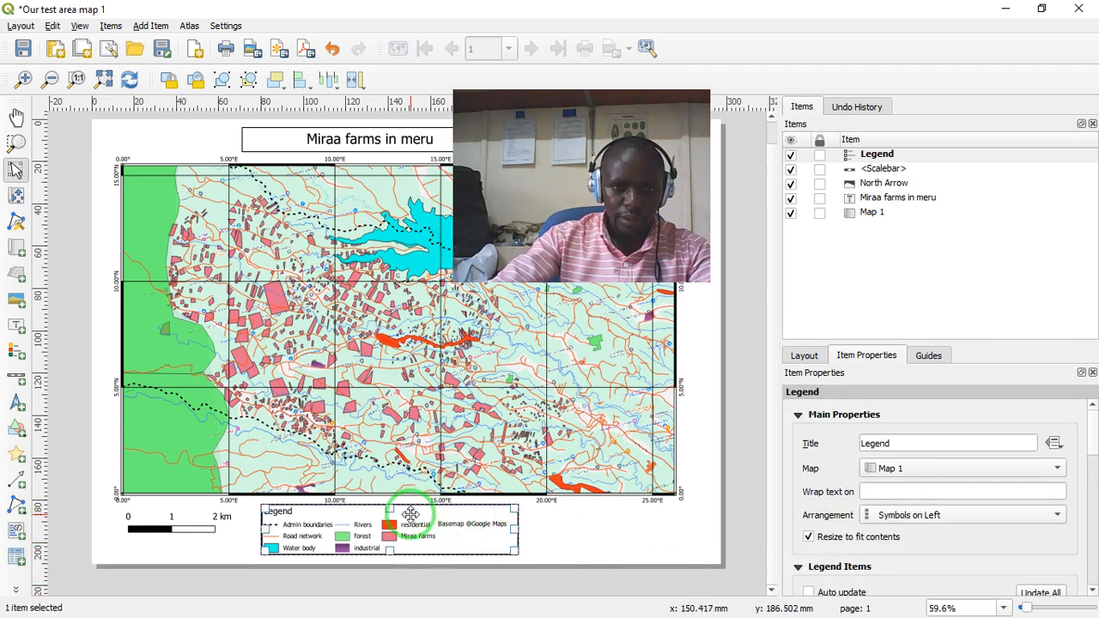
{"action": "left_click_drag", "start_coordinate": [412, 515], "coordinate": [415, 521]}
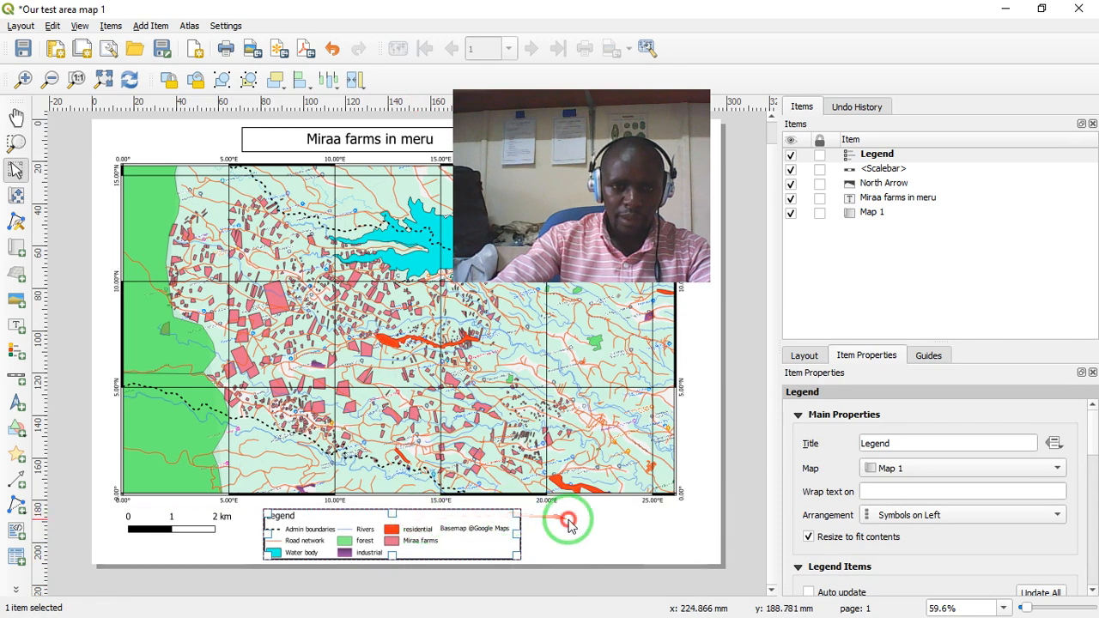
{"action": "left_click", "coordinate": [609, 559]}
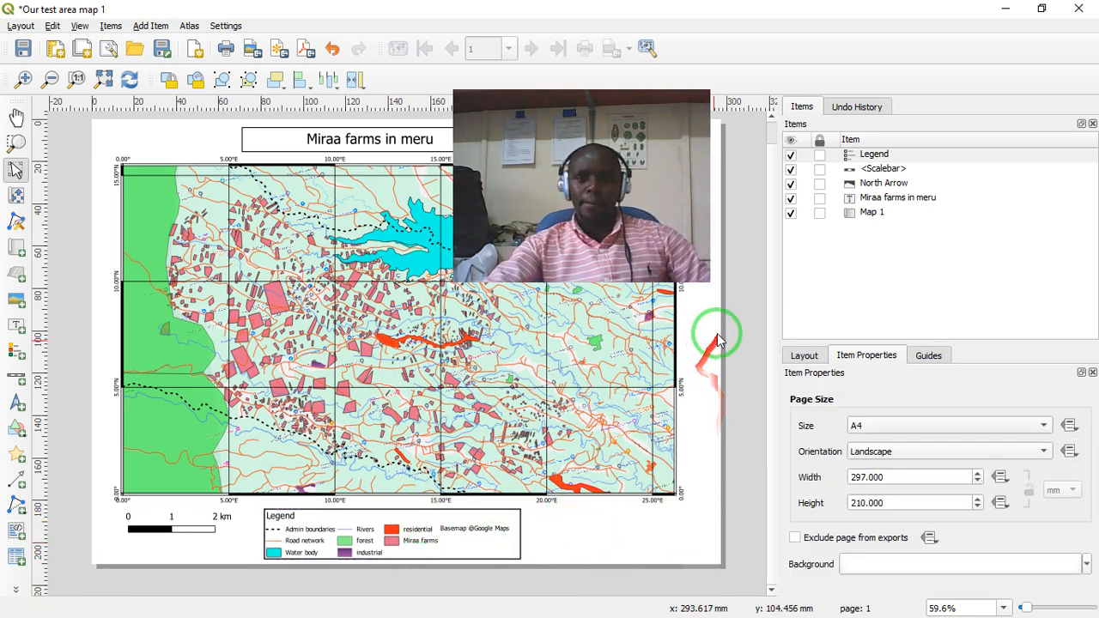
{"action": "left_click_drag", "start_coordinate": [582, 83], "coordinate": [928, 296]}
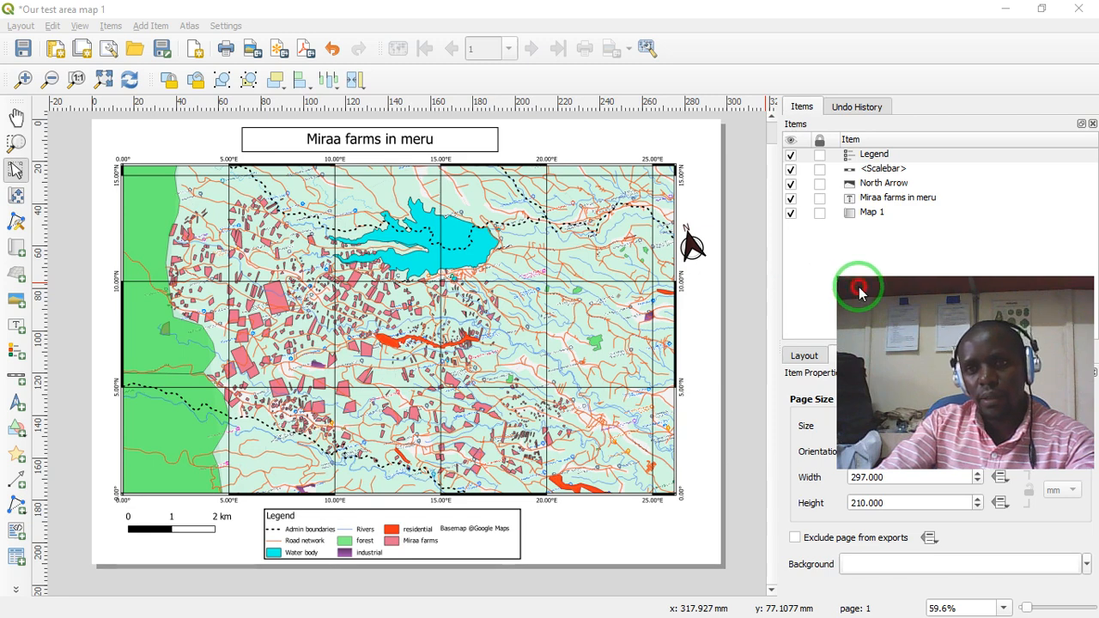
{"action": "left_click_drag", "start_coordinate": [861, 292], "coordinate": [777, 153]}
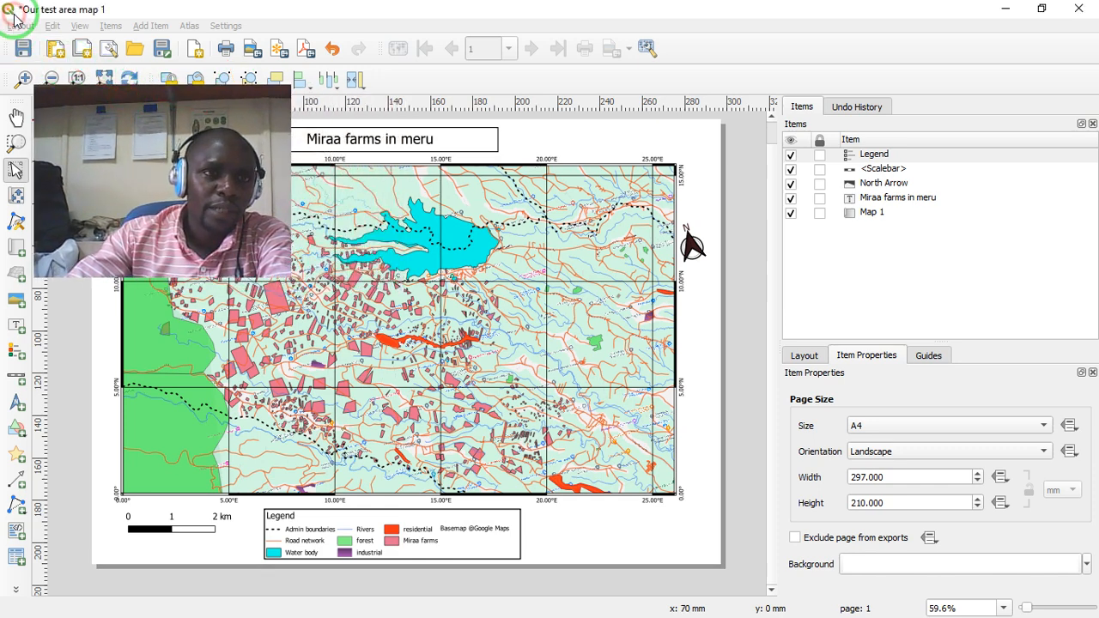
{"action": "double_click", "coordinate": [14, 25]}
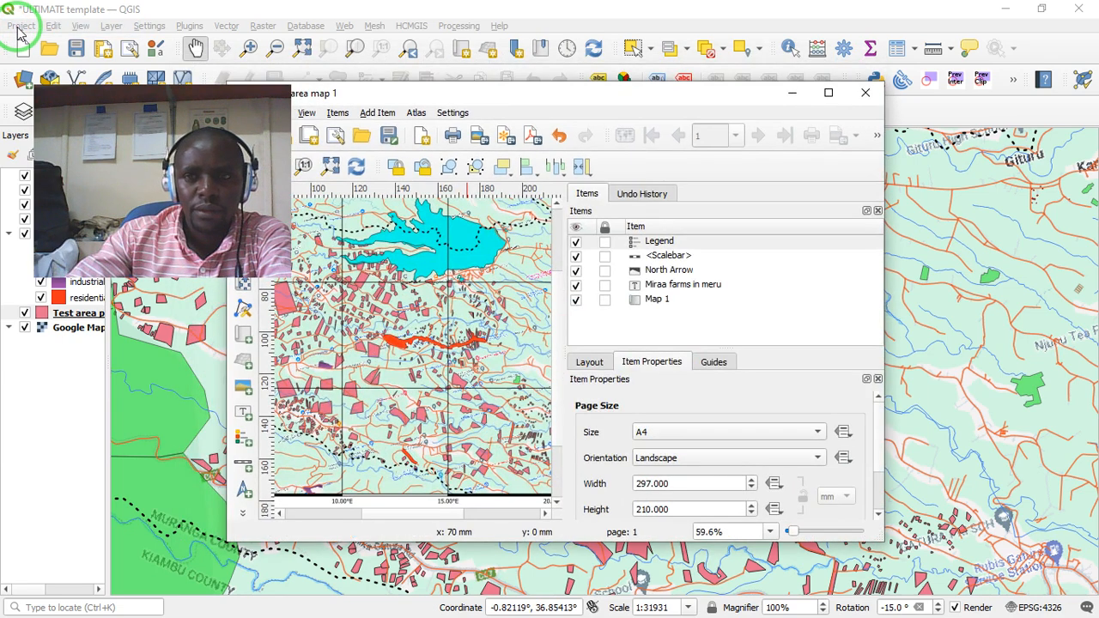
{"action": "left_click", "coordinate": [827, 96]}
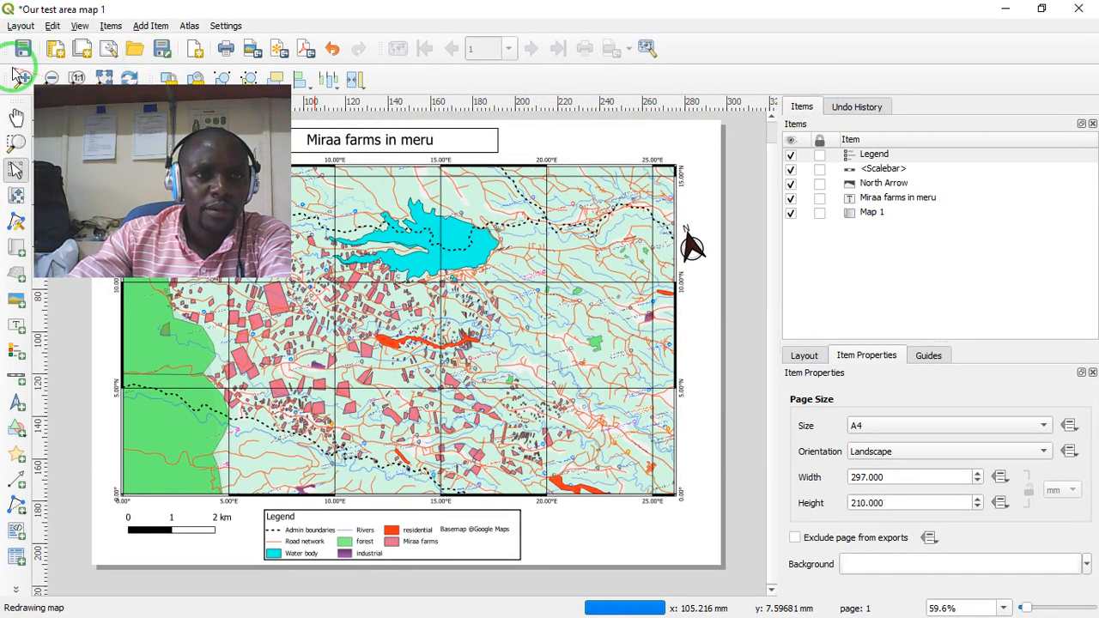
{"action": "left_click", "coordinate": [22, 27]}
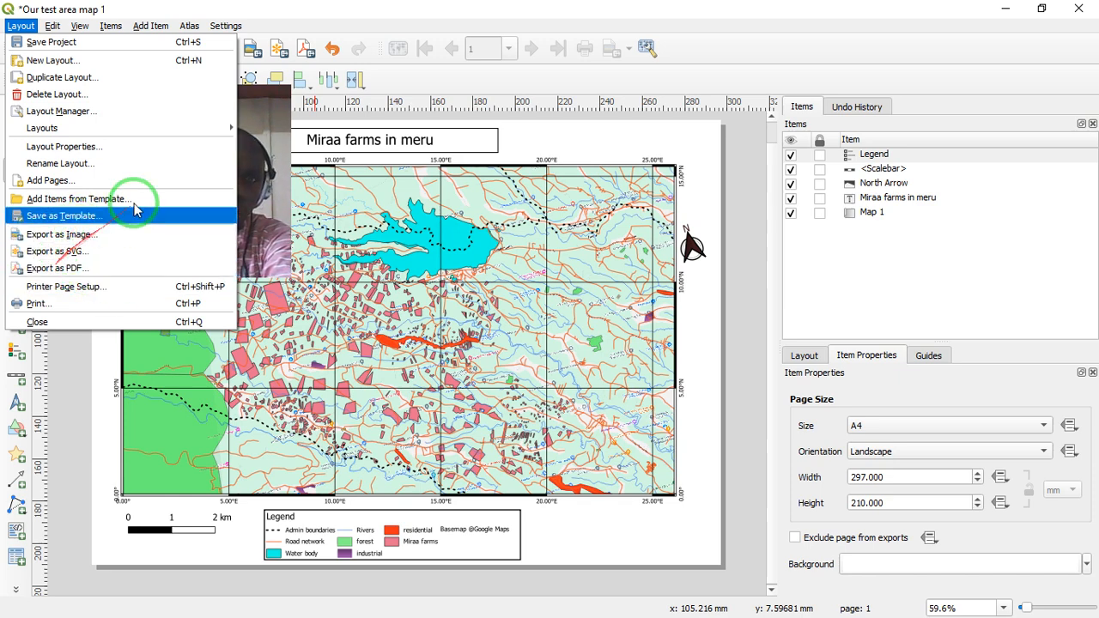
{"action": "left_click", "coordinate": [54, 272]}
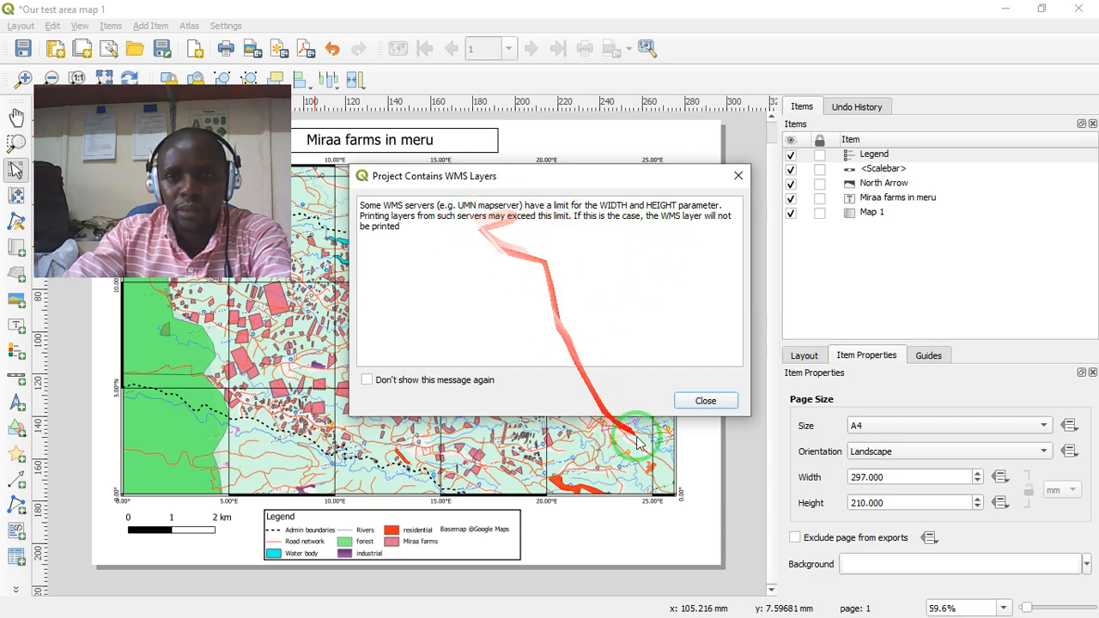
{"action": "left_click", "coordinate": [706, 400]}
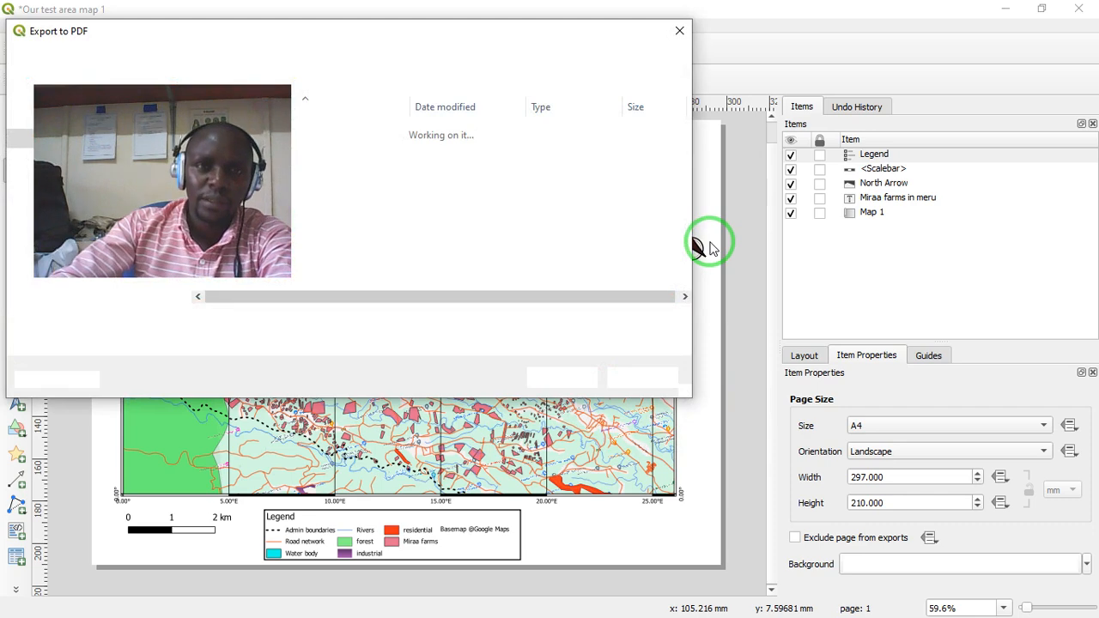
{"action": "left_click_drag", "start_coordinate": [216, 92], "coordinate": [996, 156]}
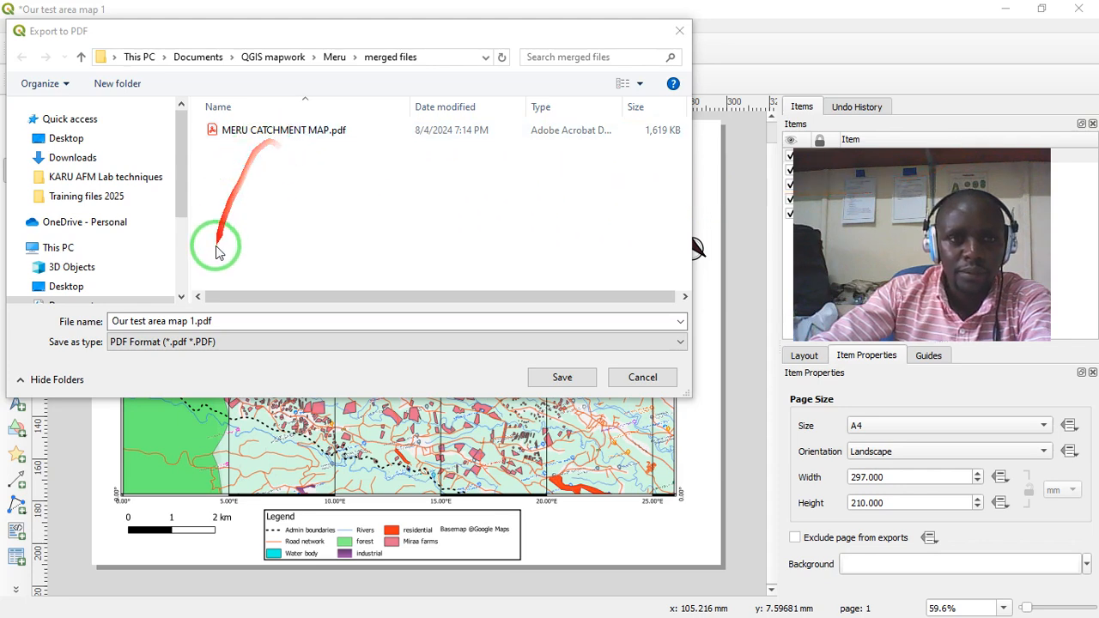
{"action": "left_click", "coordinate": [192, 322]}
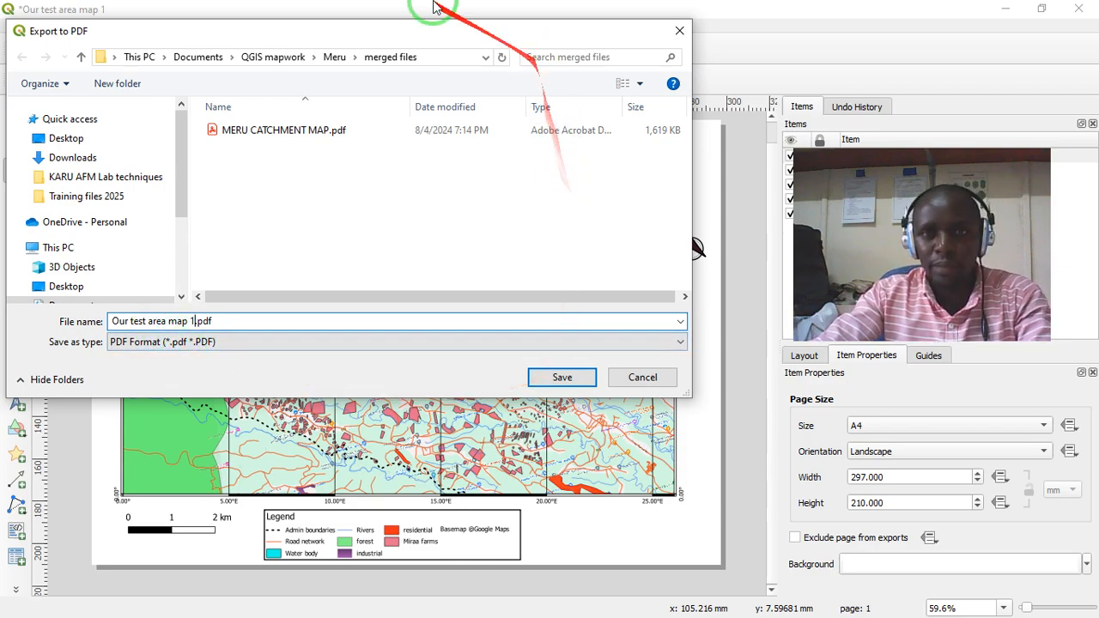
{"action": "mouse_move", "coordinate": [429, 34]}
{"action": "left_mouse_down"}
{"action": "mouse_move", "coordinate": [485, 218]}
{"action": "mouse_move", "coordinate": [480, 187]}
{"action": "mouse_move", "coordinate": [444, 138]}
{"action": "mouse_move", "coordinate": [464, 177]}
{"action": "mouse_move", "coordinate": [447, 172]}
{"action": "mouse_move", "coordinate": [471, 155]}
{"action": "mouse_move", "coordinate": [438, 79]}
{"action": "mouse_move", "coordinate": [443, 18]}
{"action": "left_mouse_up"}
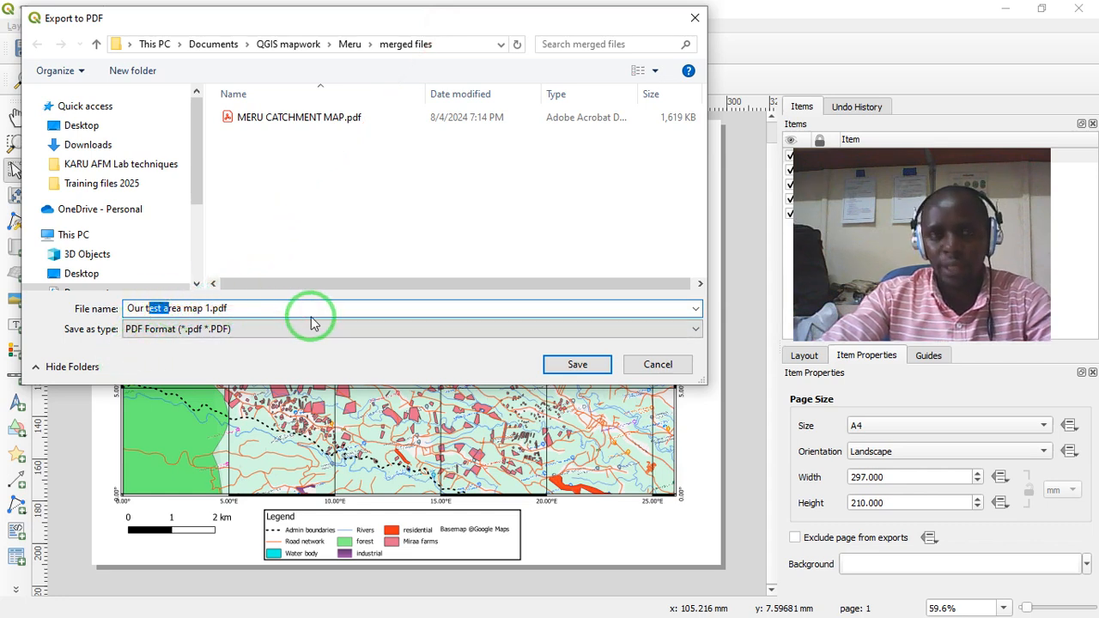
{"action": "left_click", "coordinate": [214, 308]}
{"action": "left_click", "coordinate": [578, 365]}
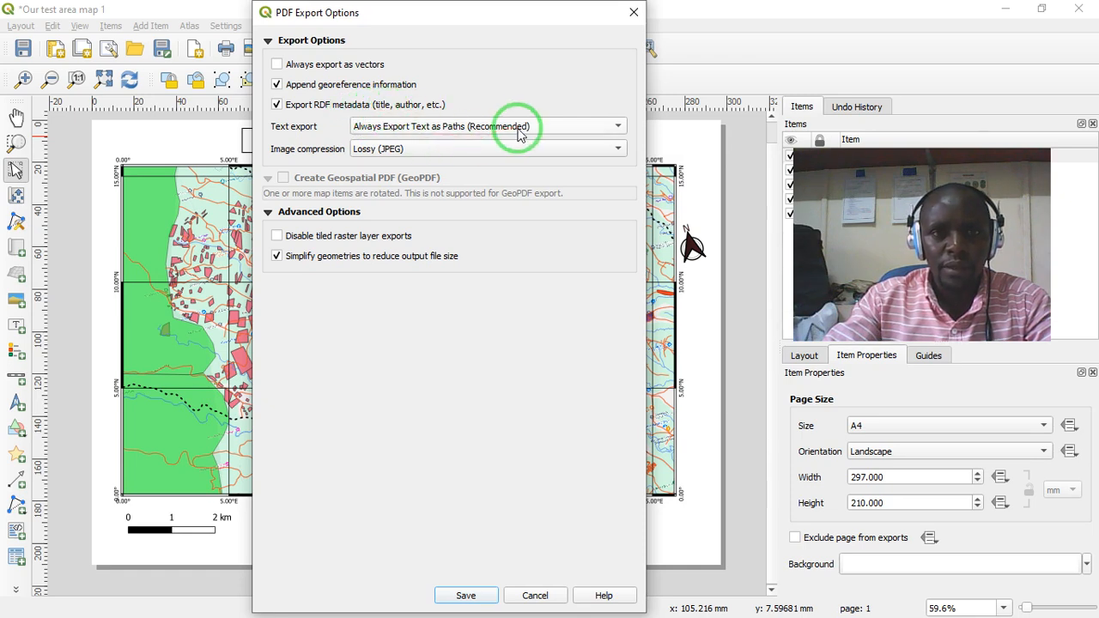
{"action": "left_click_drag", "start_coordinate": [487, 16], "coordinate": [467, 43]}
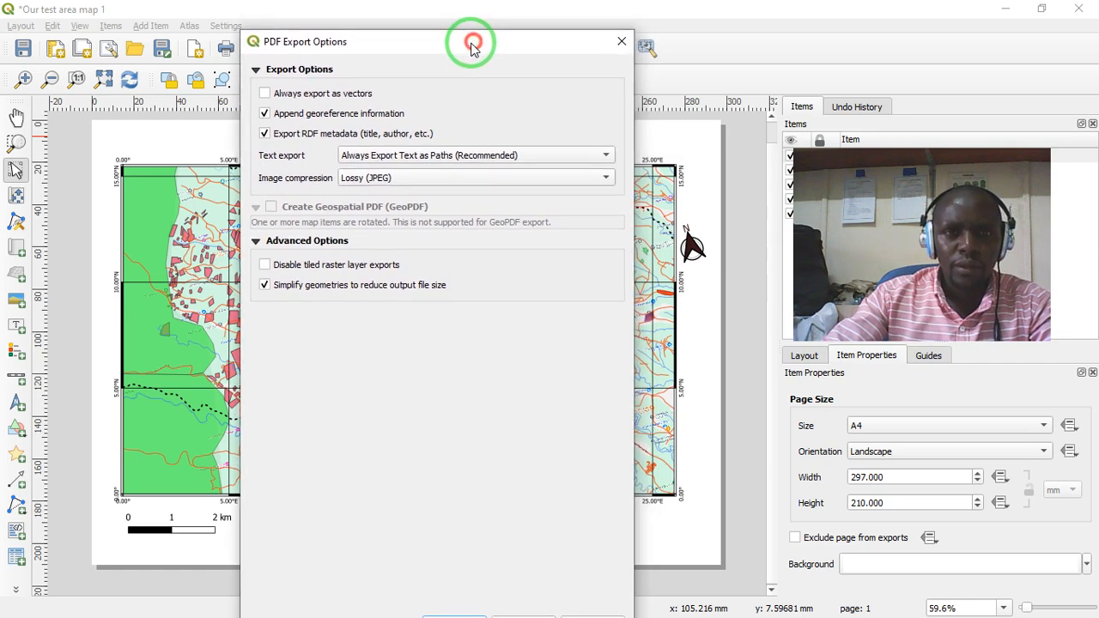
{"action": "left_click_drag", "start_coordinate": [532, 49], "coordinate": [463, 52]}
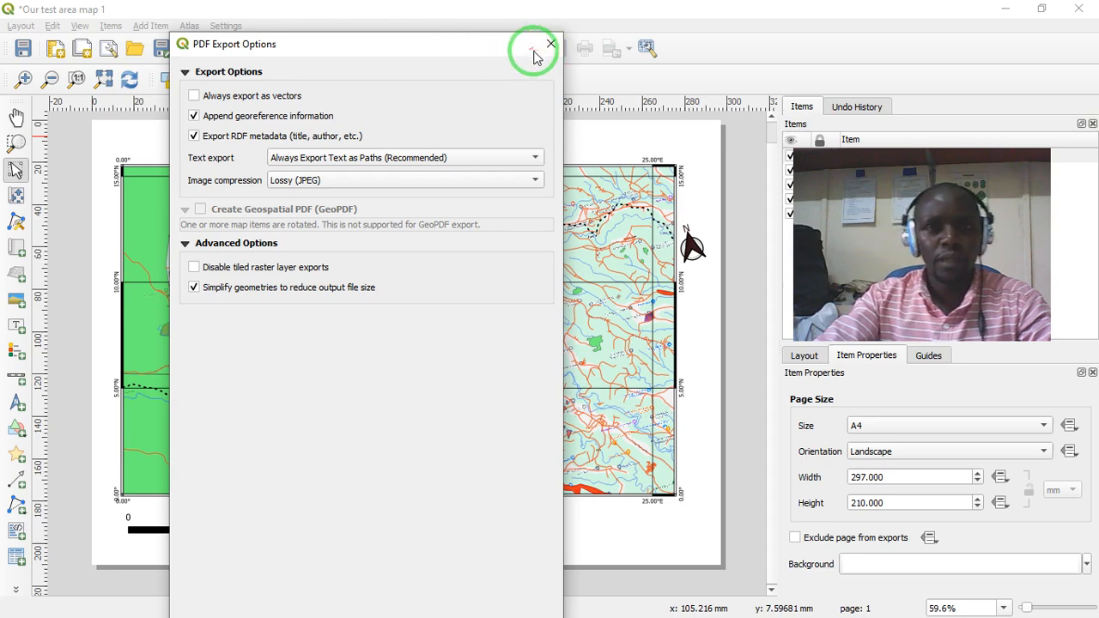
{"action": "left_click", "coordinate": [551, 44]}
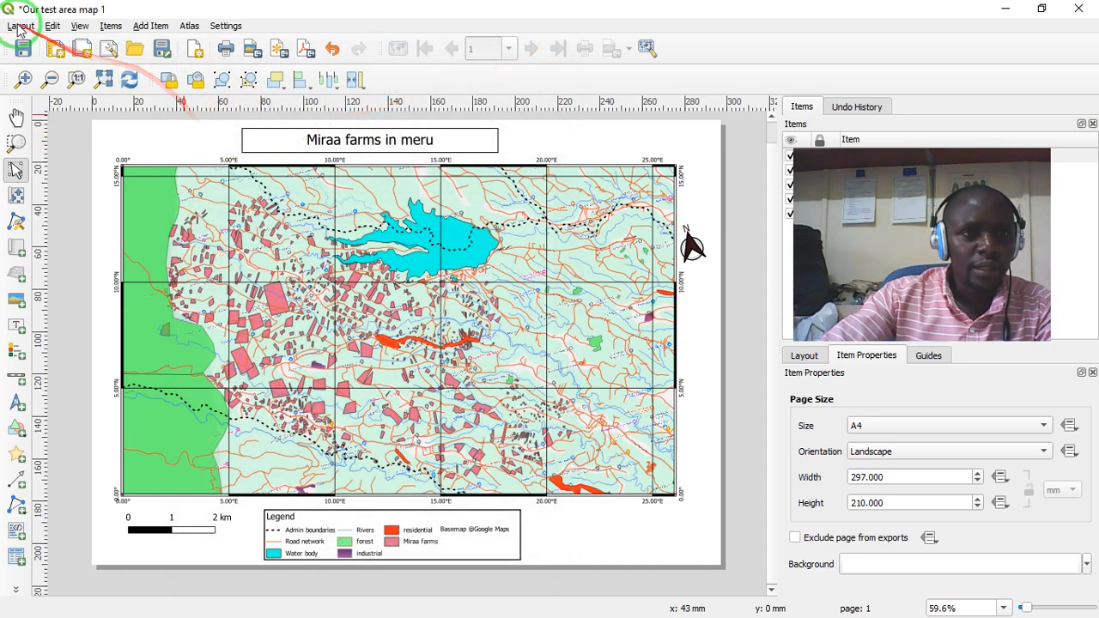
- Start a PDF export of the layout, saved as Our test area map 1.pdf in the merged files folder
{"action": "left_click", "coordinate": [21, 26]}
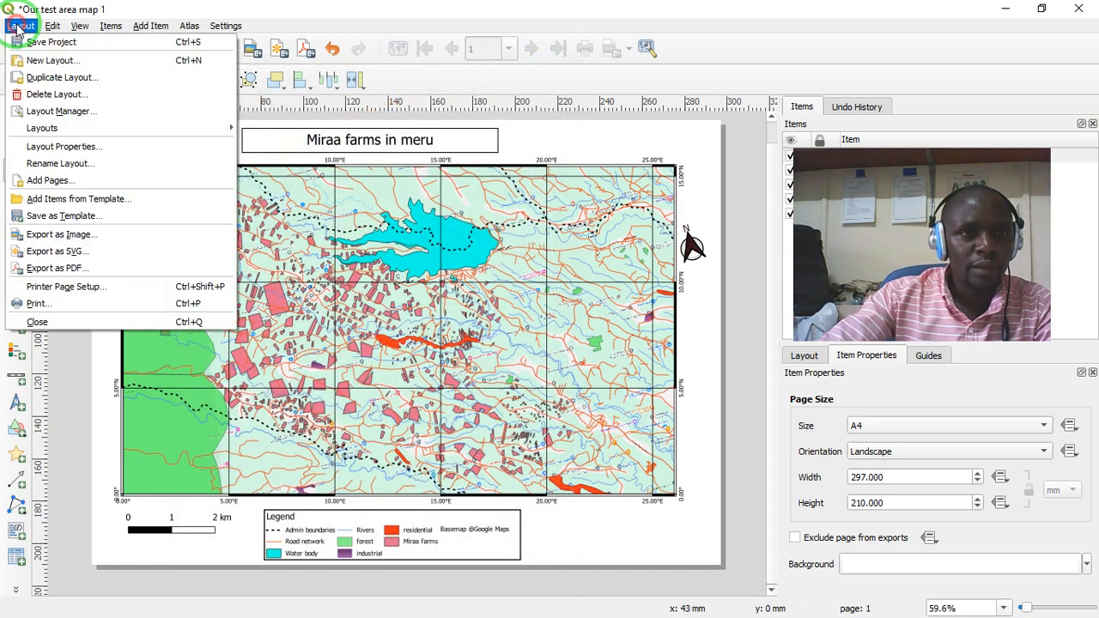
{"action": "left_click", "coordinate": [56, 269]}
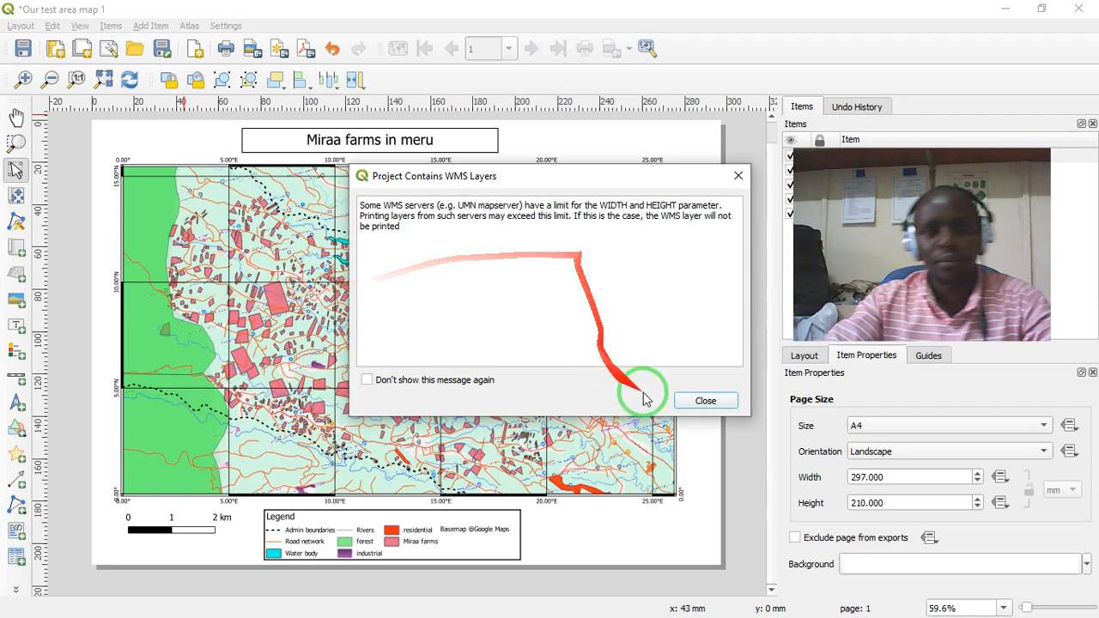
{"action": "left_click", "coordinate": [700, 402]}
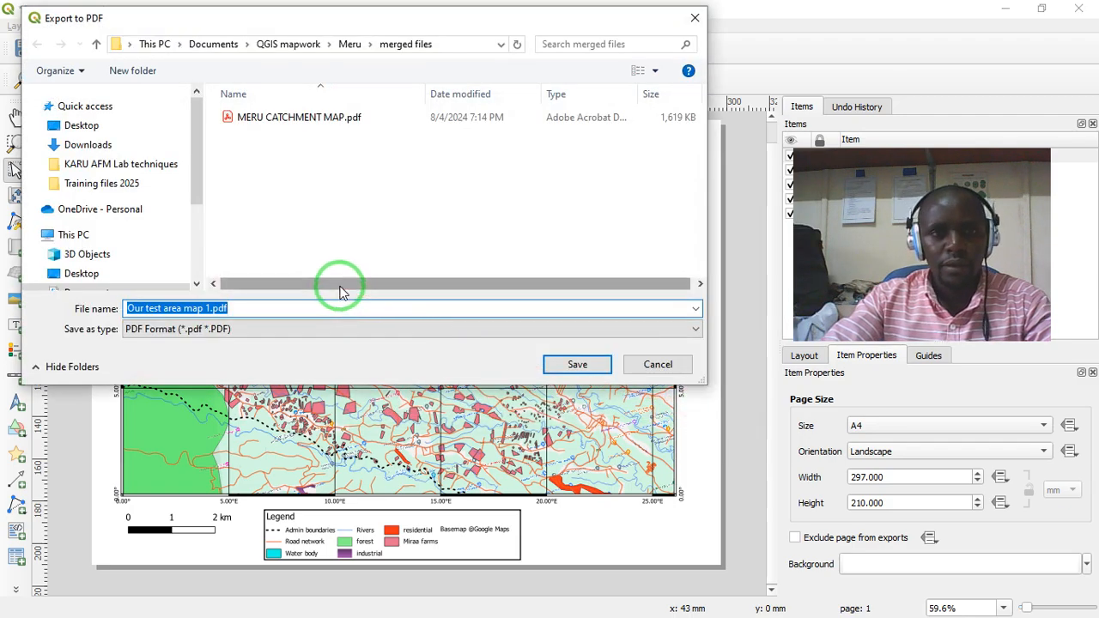
{"action": "left_click", "coordinate": [574, 364]}
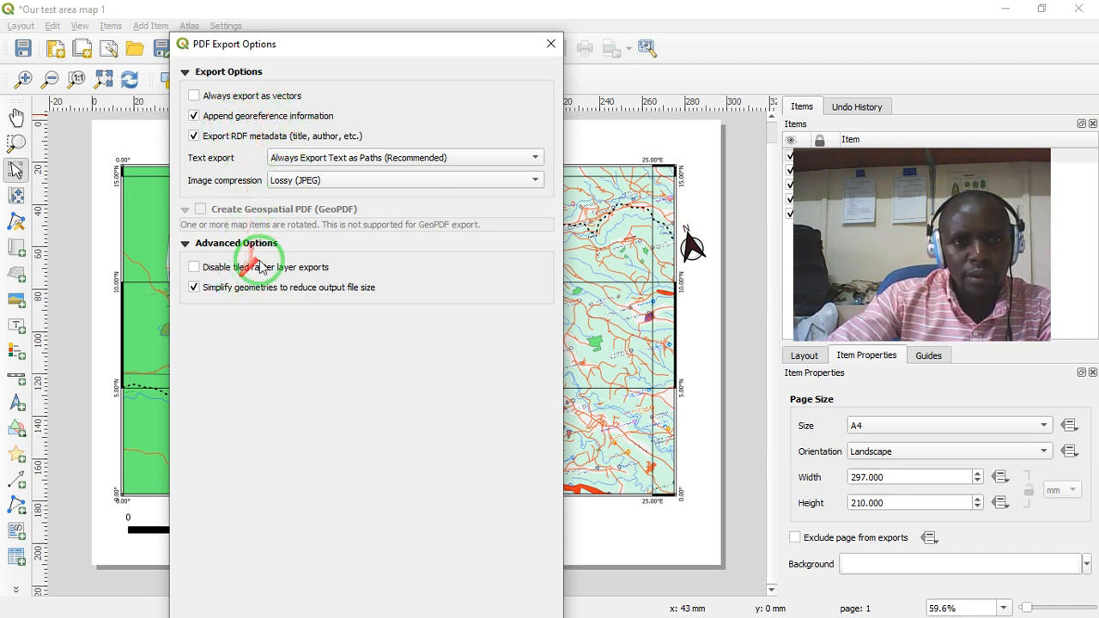
- Export the PDF with text always exported as paths and Lossy (JPEG) image compression
{"action": "left_click_drag", "start_coordinate": [425, 43], "coordinate": [452, 23]}
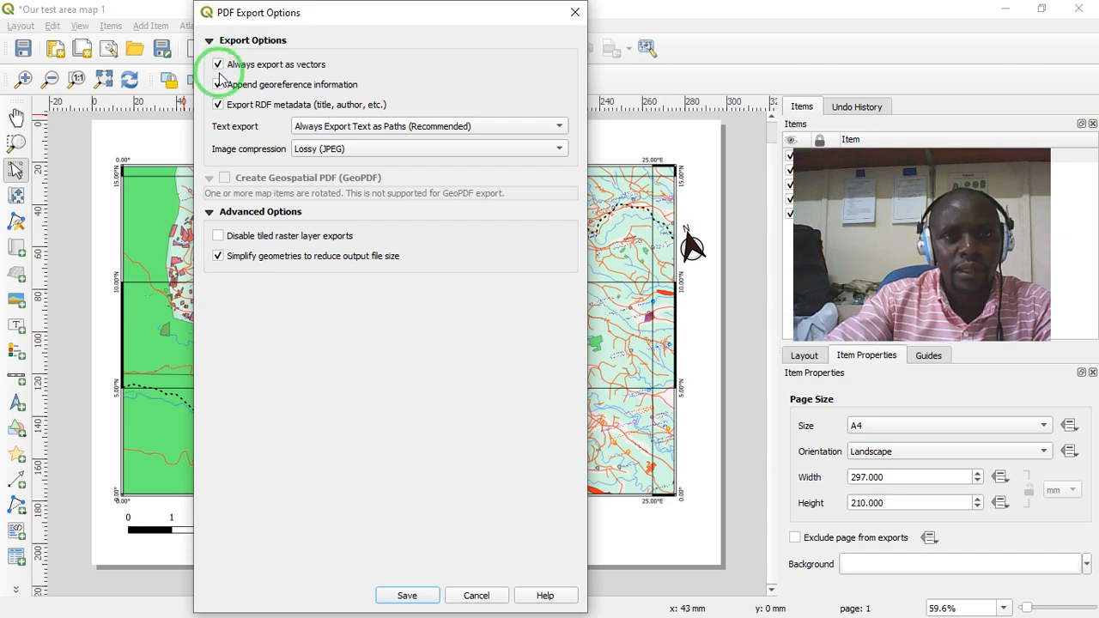
{"action": "left_click", "coordinate": [397, 126]}
{"action": "left_click", "coordinate": [397, 126]}
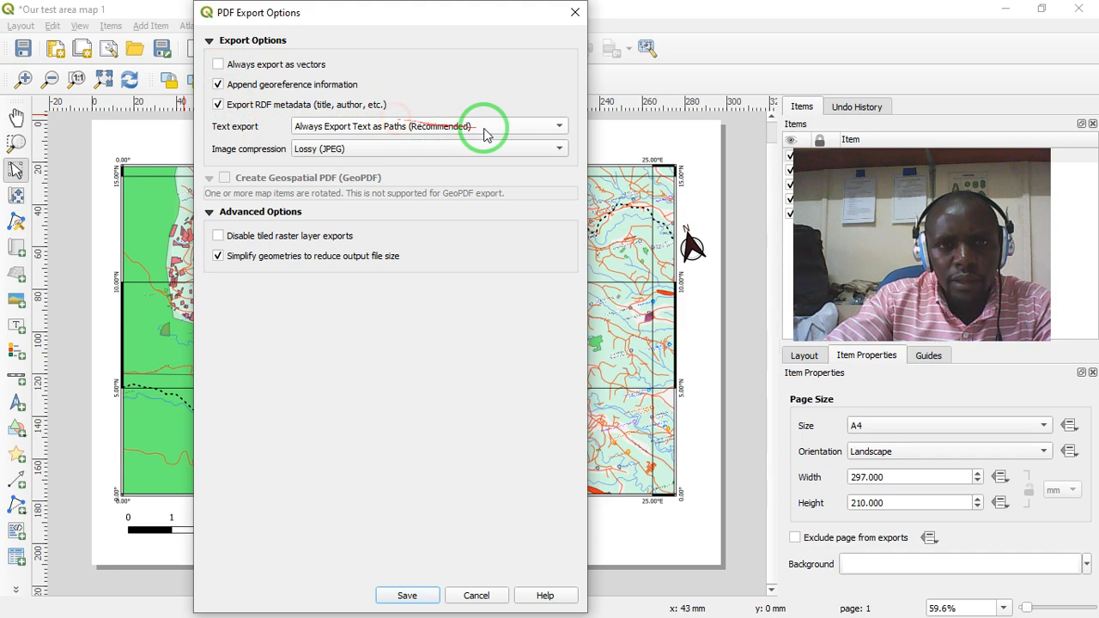
{"action": "left_click", "coordinate": [486, 149]}
{"action": "left_click", "coordinate": [488, 146]}
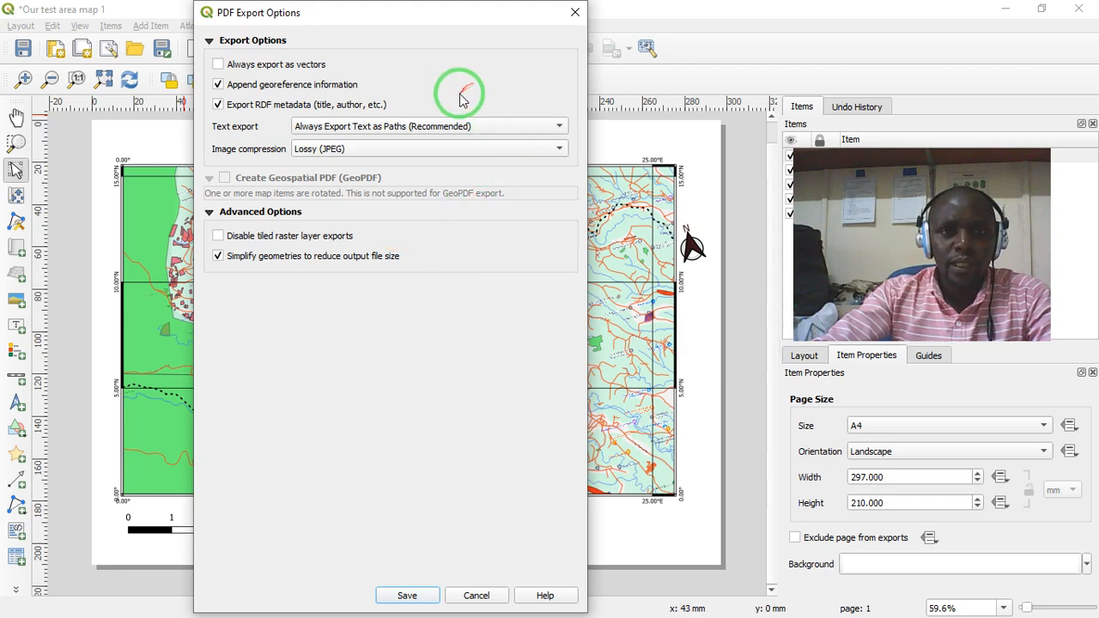
{"action": "left_click", "coordinate": [408, 595]}
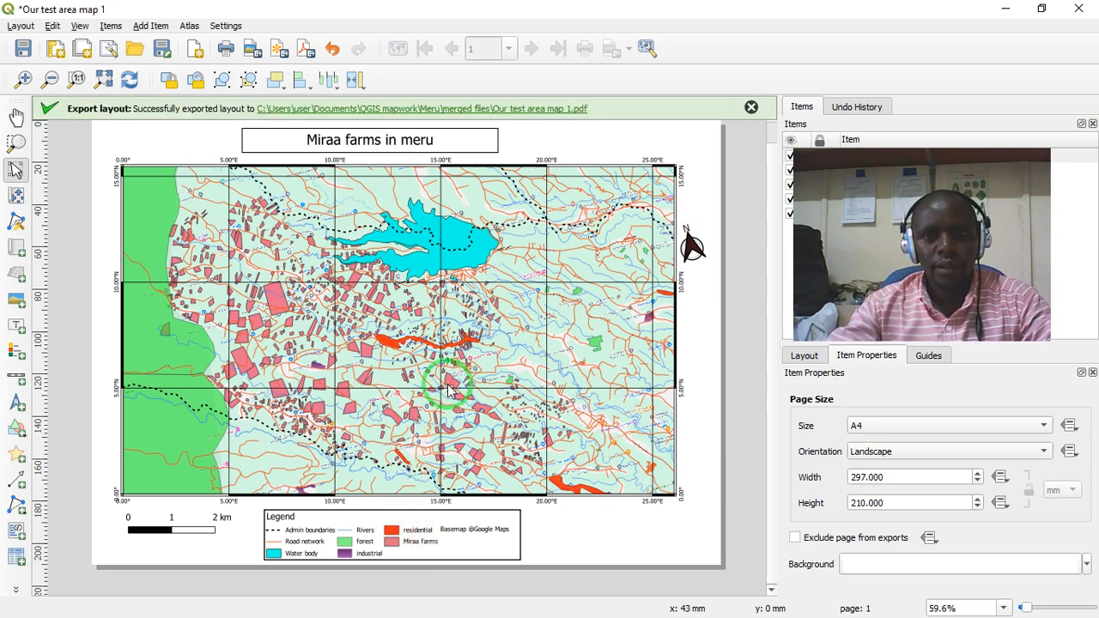
- Open the exported Our test area map 1.pdf in Adobe Acrobat and enlarge the page view to 96.2%
{"action": "left_click", "coordinate": [464, 111]}
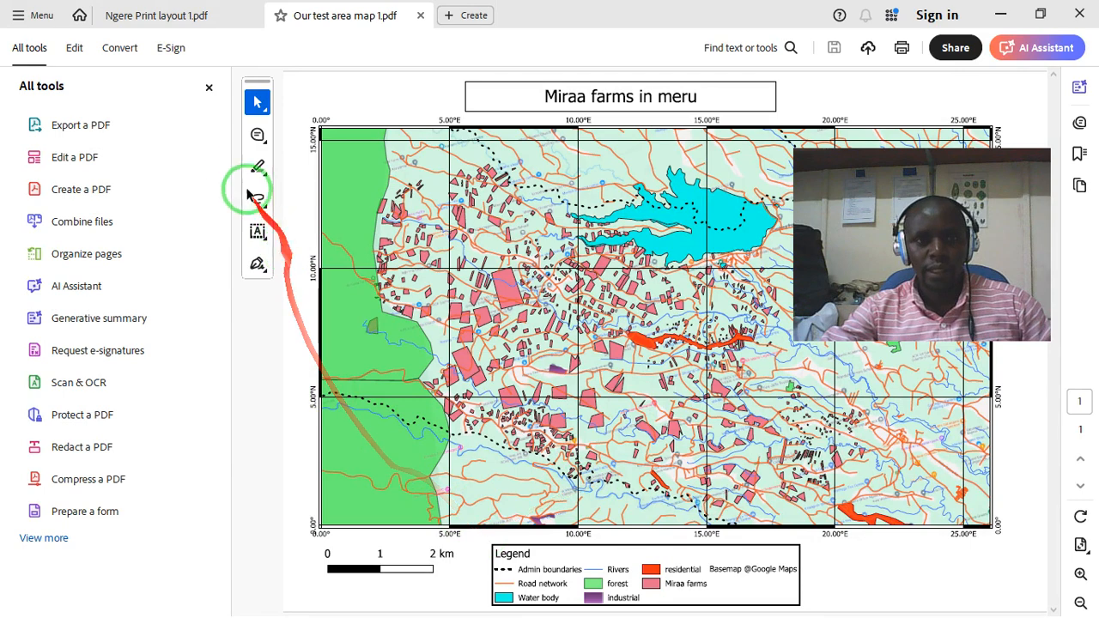
{"action": "left_click", "coordinate": [209, 87]}
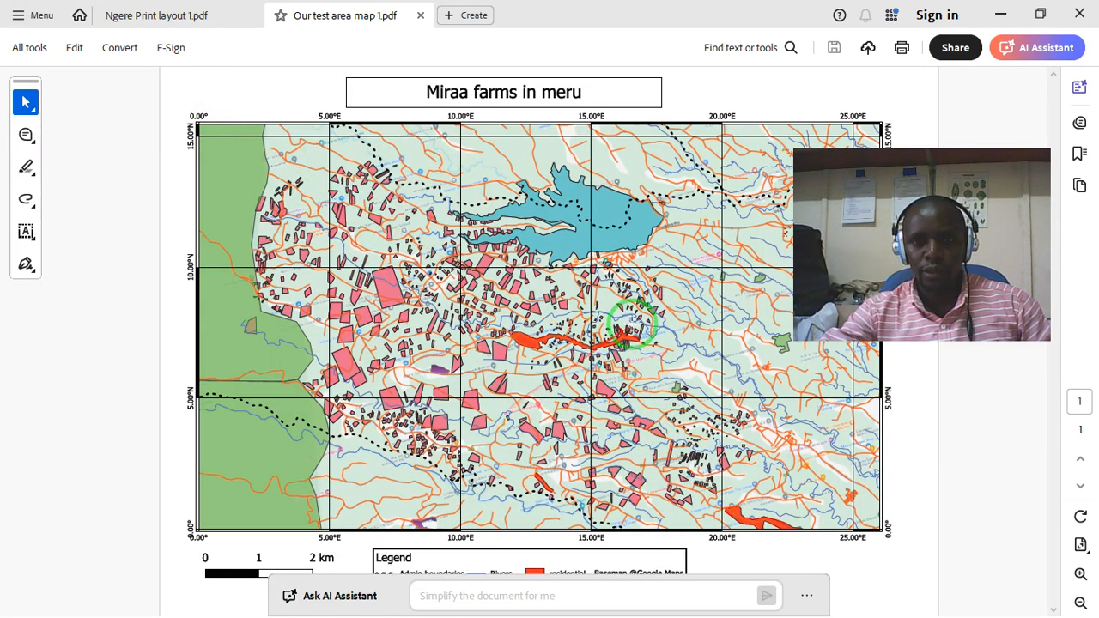
{"action": "left_click", "coordinate": [1081, 574]}
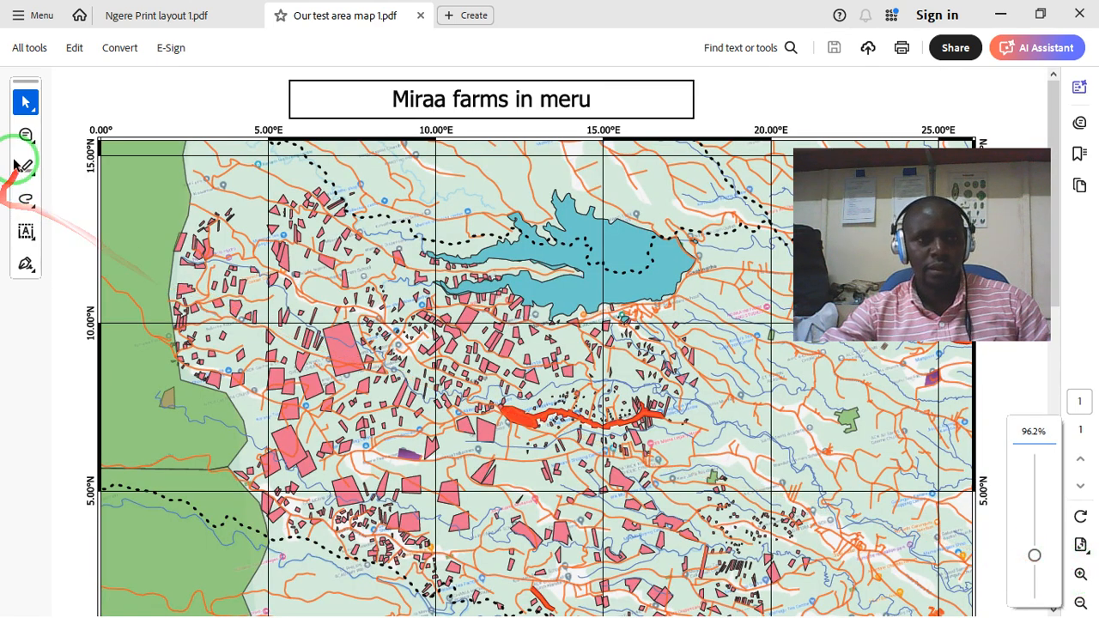
- Examine the exported map's detail at 200% with the Pan tool, moving around the large water body and the nearby farms
{"action": "left_click", "coordinate": [25, 108]}
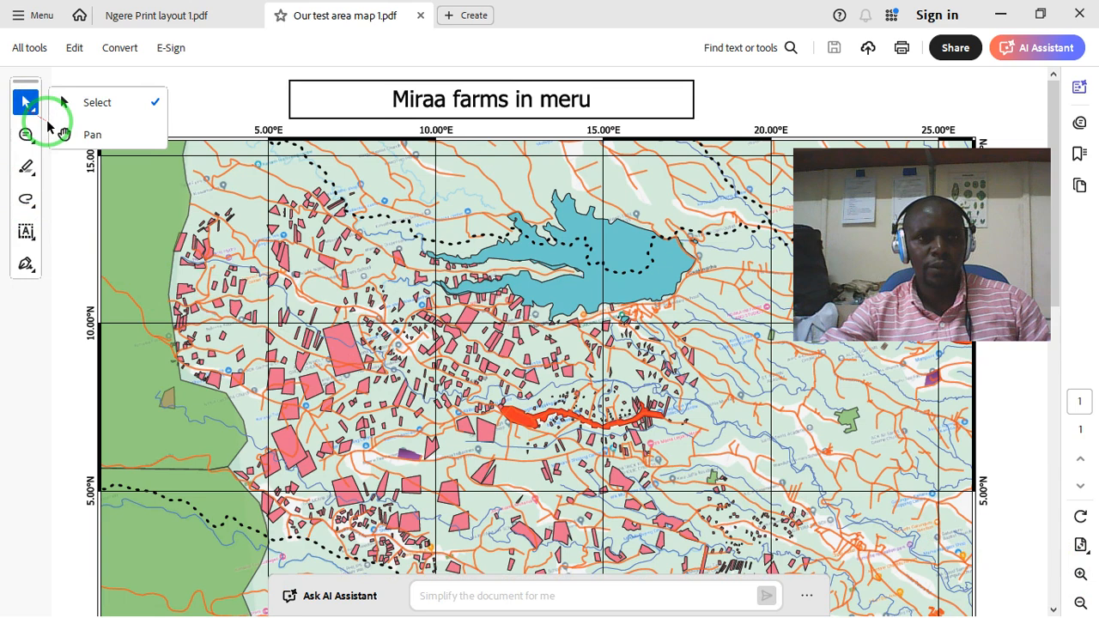
{"action": "left_click", "coordinate": [61, 135]}
{"action": "scroll", "coordinate": [344, 268], "scroll_direction": "down", "scroll_amount": 3}
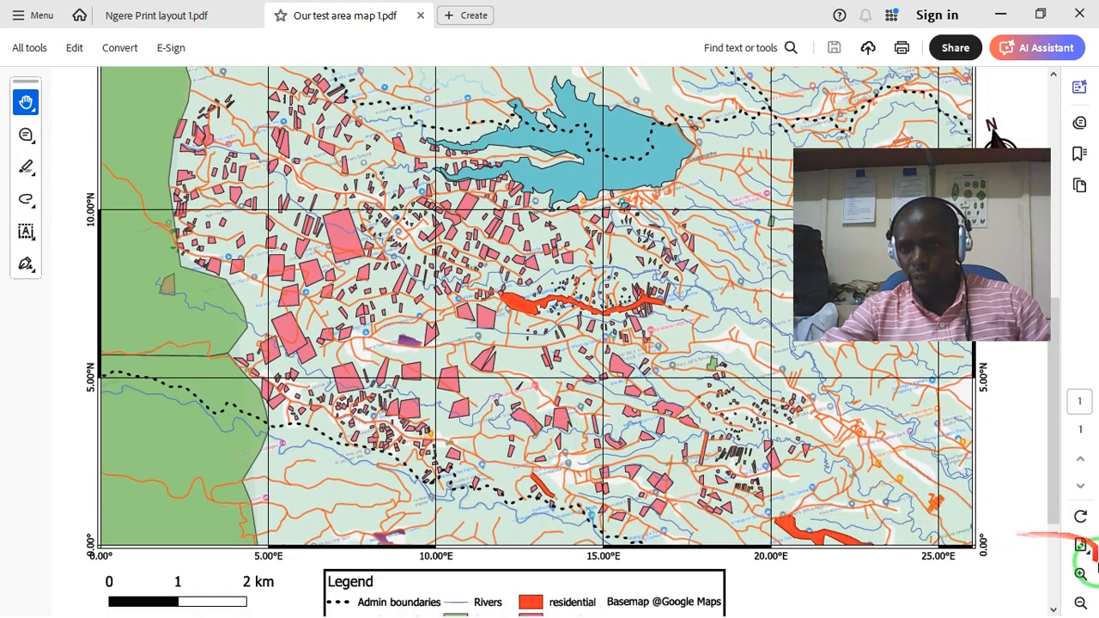
{"action": "left_click", "coordinate": [1081, 574]}
{"action": "left_click", "coordinate": [1081, 574]}
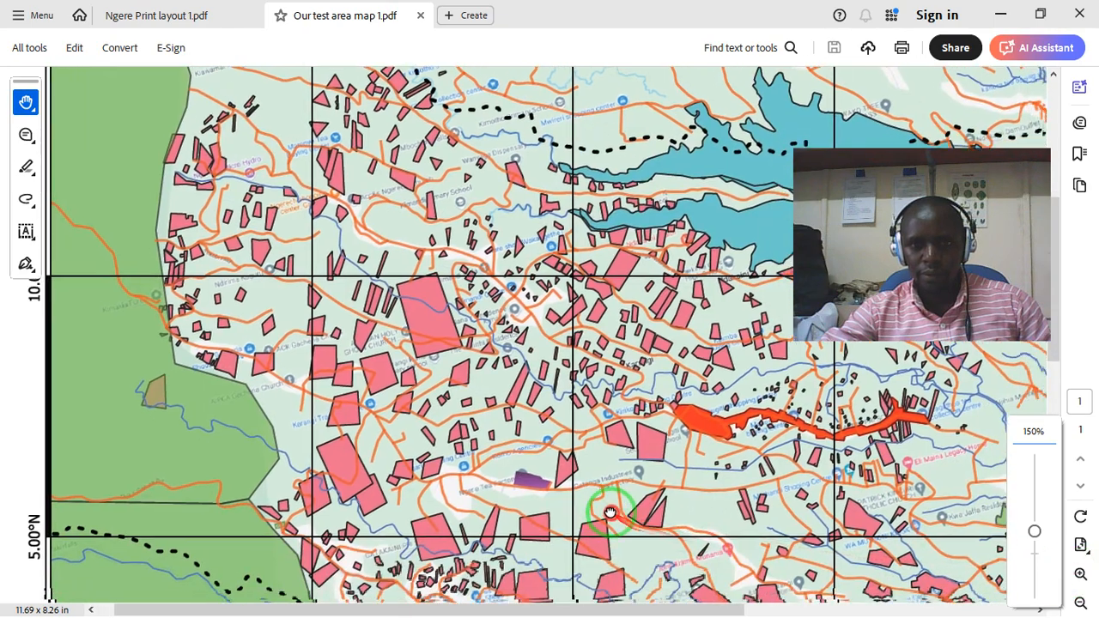
{"action": "left_click_drag", "start_coordinate": [597, 498], "coordinate": [1054, 589]}
{"action": "left_click", "coordinate": [1081, 574]}
{"action": "left_click", "coordinate": [1081, 574]}
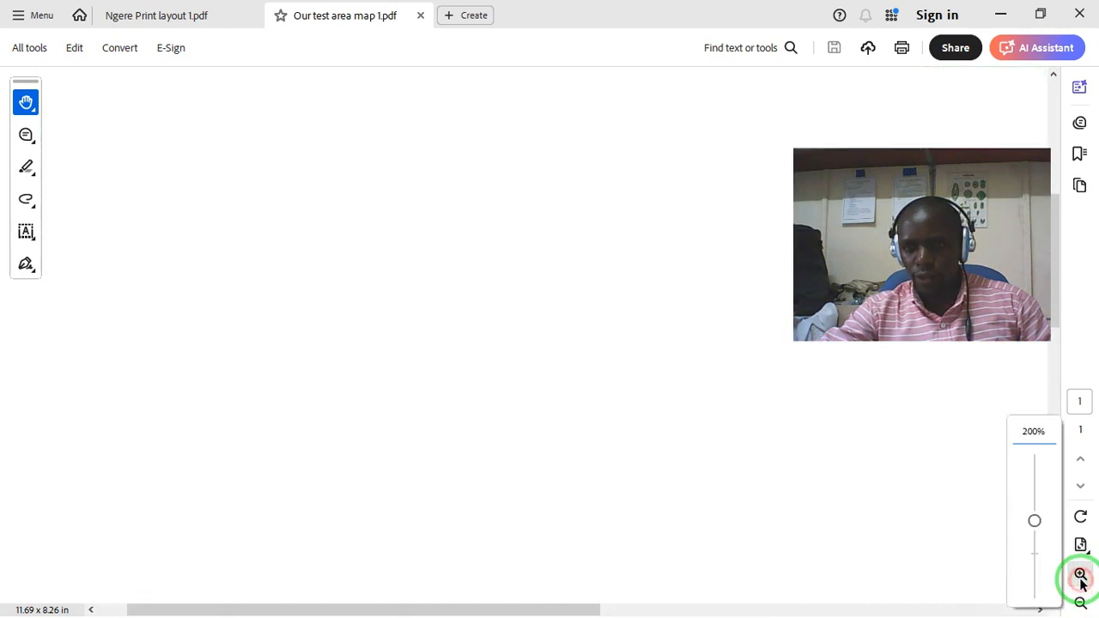
{"action": "left_click_drag", "start_coordinate": [758, 466], "coordinate": [594, 472]}
{"action": "left_click_drag", "start_coordinate": [609, 388], "coordinate": [383, 355]}
{"action": "left_click_drag", "start_coordinate": [582, 341], "coordinate": [390, 352]}
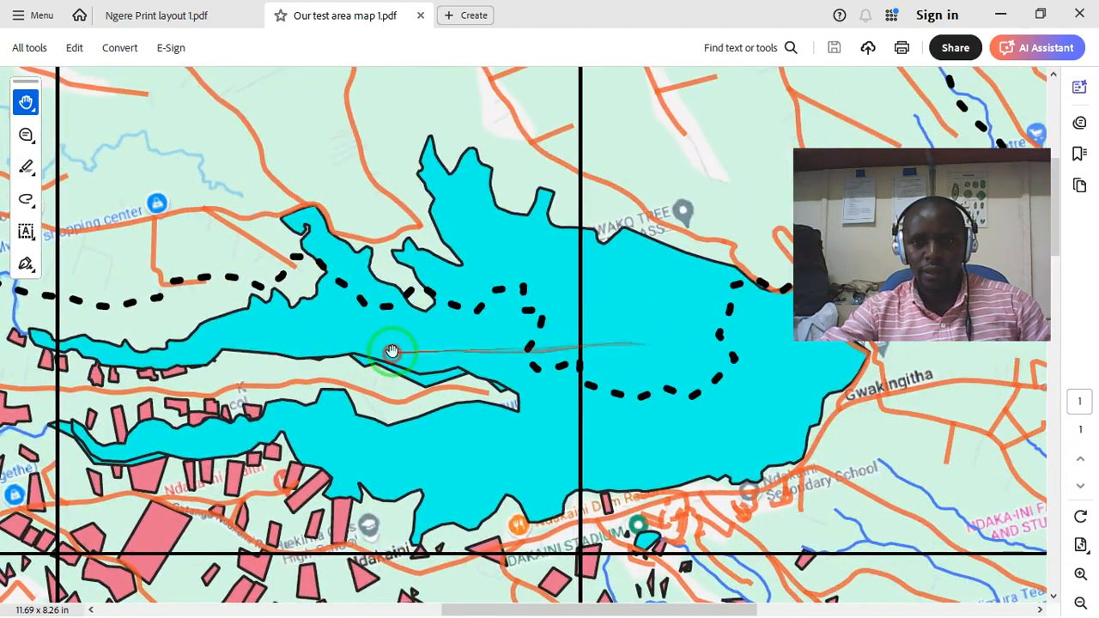
{"action": "left_click_drag", "start_coordinate": [473, 385], "coordinate": [432, 279]}
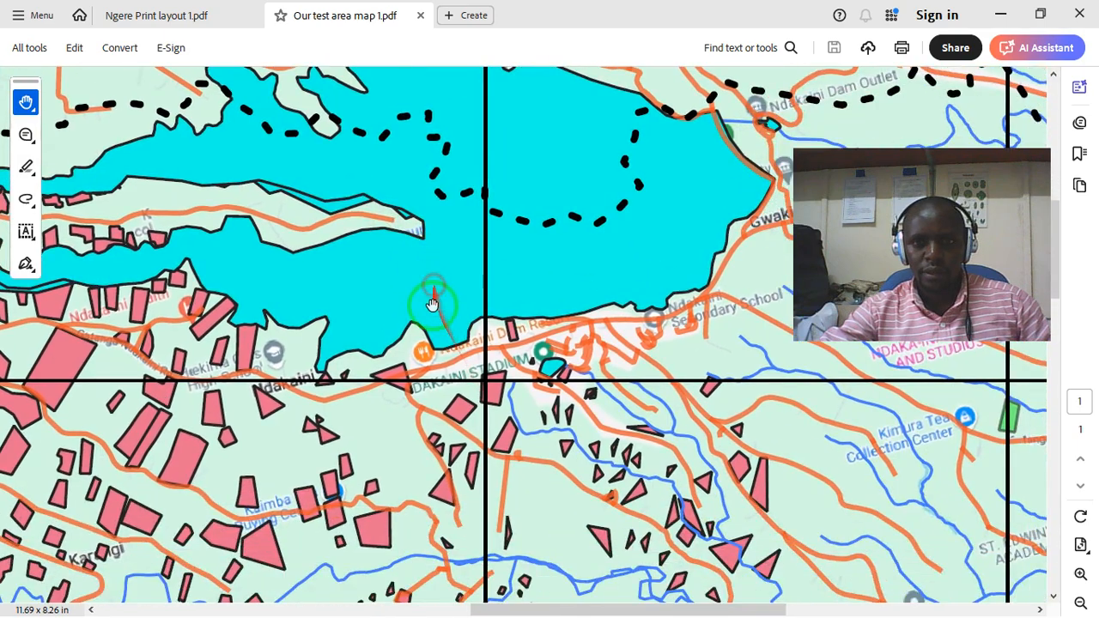
- Examine the exported PDF map south of the large water body, covering the residential area and the farms below it
{"action": "left_click_drag", "start_coordinate": [439, 389], "coordinate": [392, 286]}
{"action": "left_click_drag", "start_coordinate": [557, 369], "coordinate": [594, 209]}
{"action": "left_click_drag", "start_coordinate": [501, 407], "coordinate": [626, 238]}
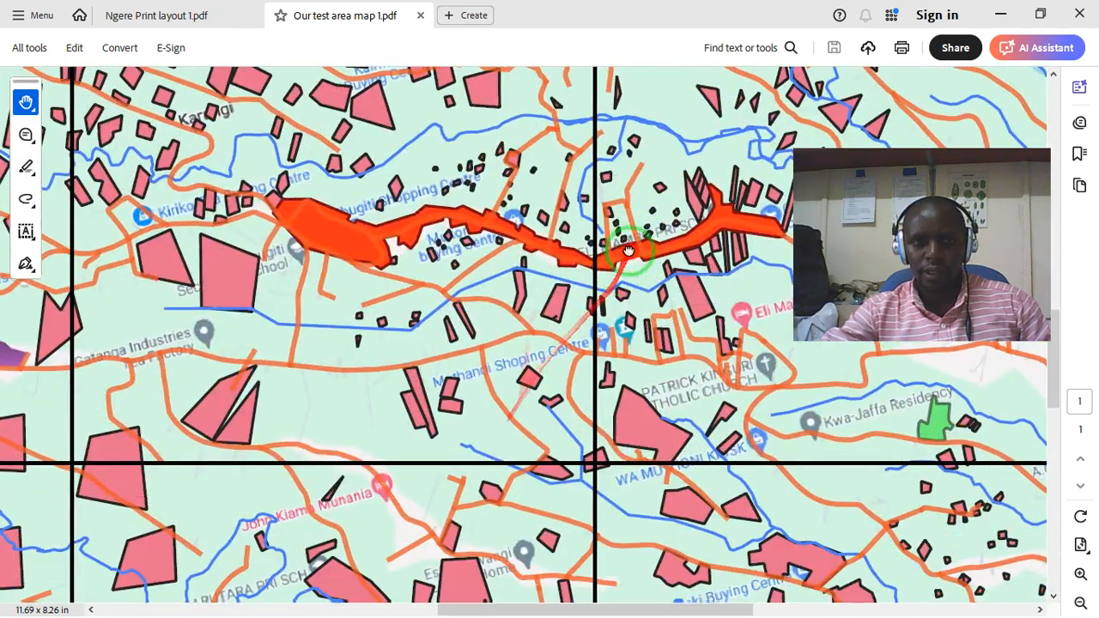
{"action": "left_click_drag", "start_coordinate": [563, 388], "coordinate": [528, 206]}
{"action": "left_click_drag", "start_coordinate": [577, 408], "coordinate": [230, 206]}
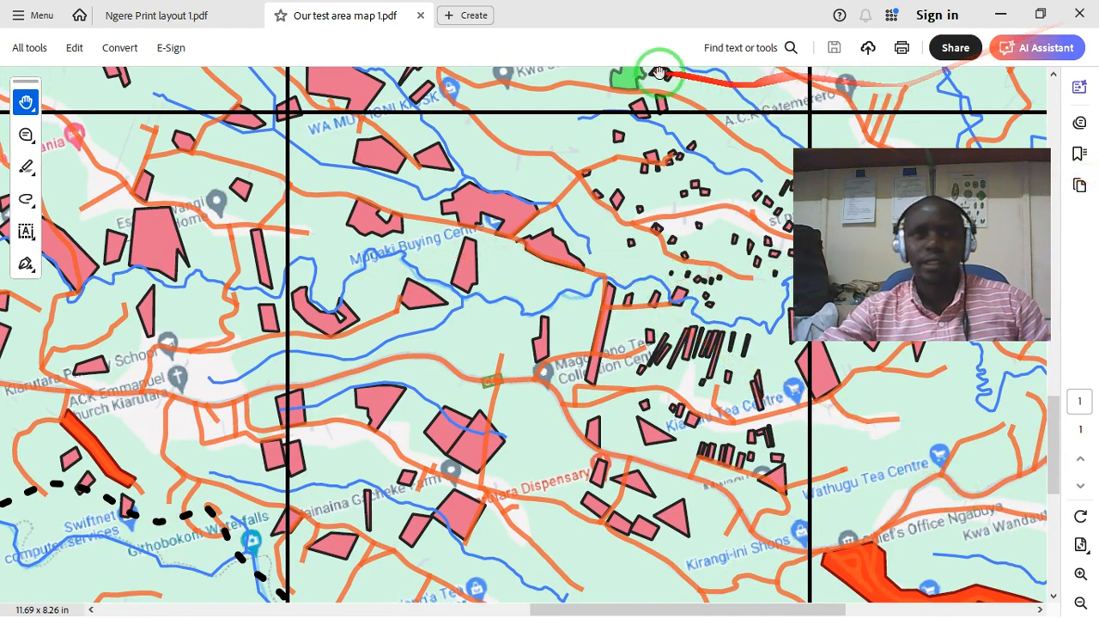
- Close Adobe Acrobat with all its tabs and minimize the Training files 2025 and merged files folder windows
{"action": "left_click", "coordinate": [1080, 15]}
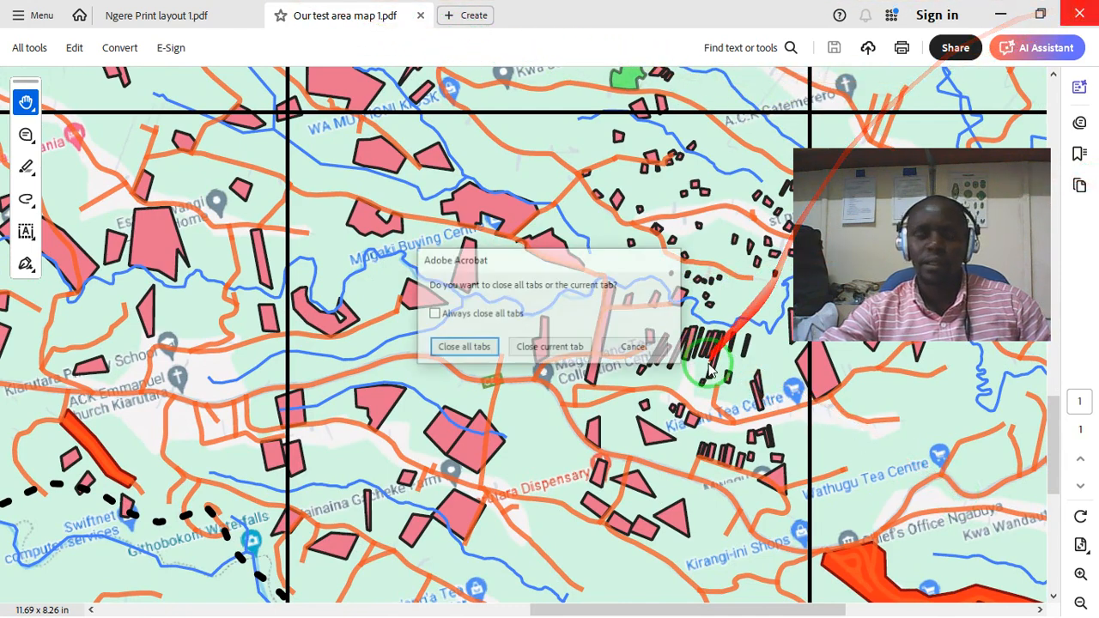
{"action": "left_click", "coordinate": [464, 348]}
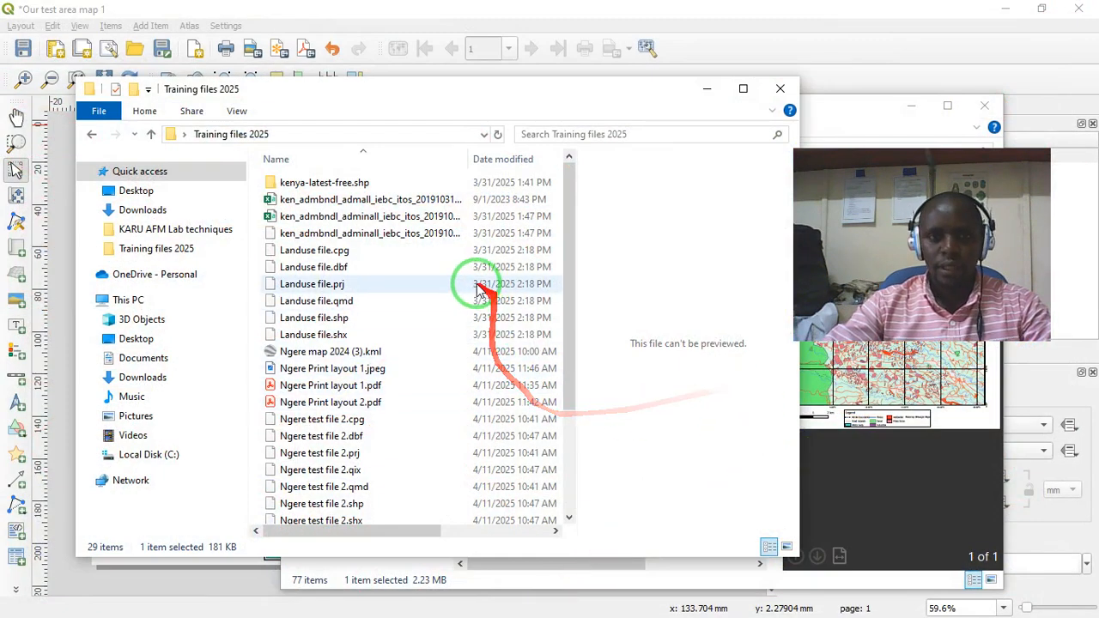
{"action": "left_click", "coordinate": [707, 89]}
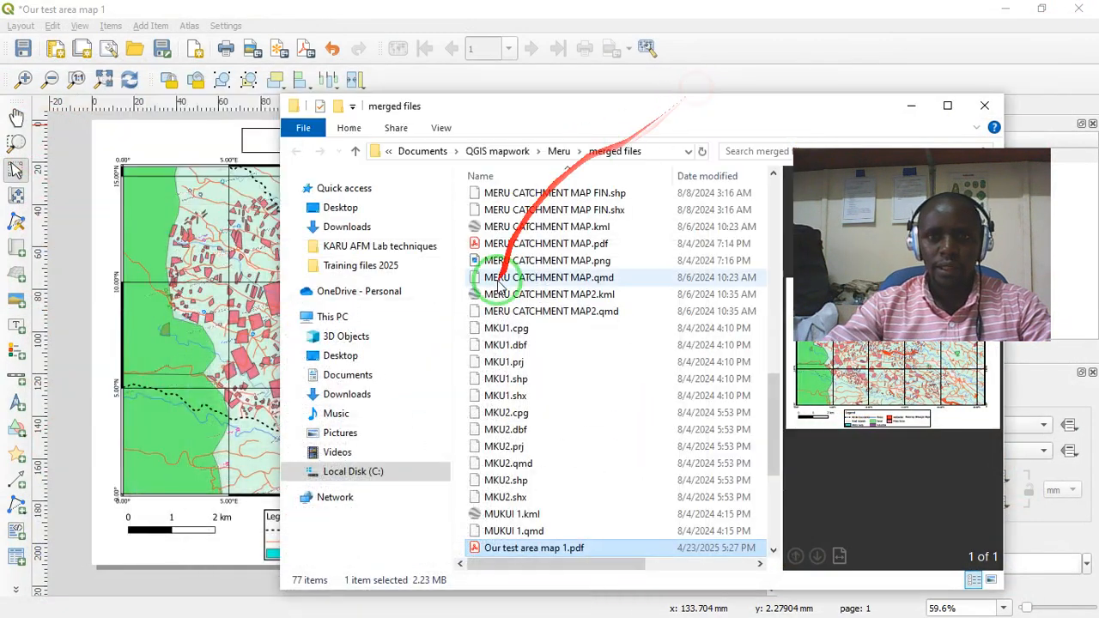
{"action": "left_click", "coordinate": [912, 106]}
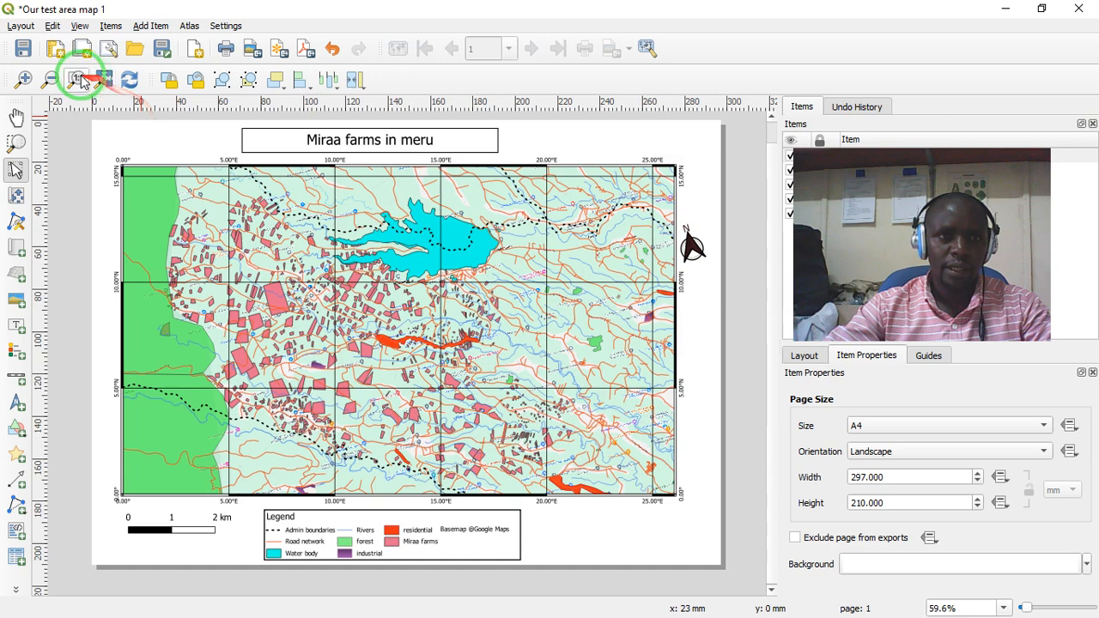
- Export the layout as the JPEG image Our test area map 1.jpeg in the merged files folder, at 300 dpi with antialiasing enabled
{"action": "left_click", "coordinate": [21, 25]}
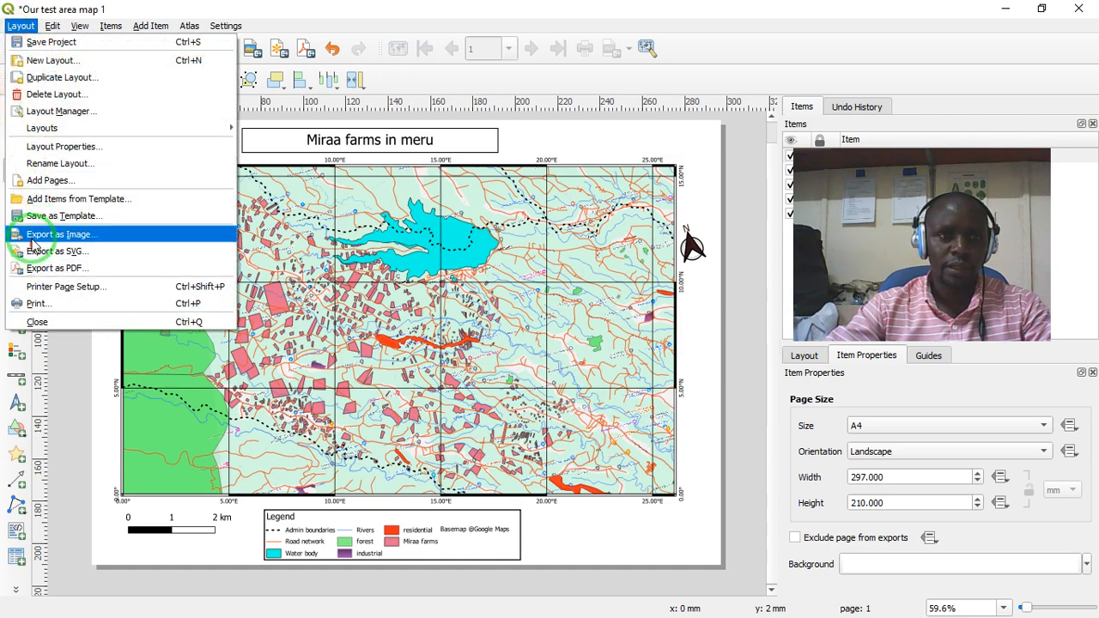
{"action": "left_click", "coordinate": [140, 11]}
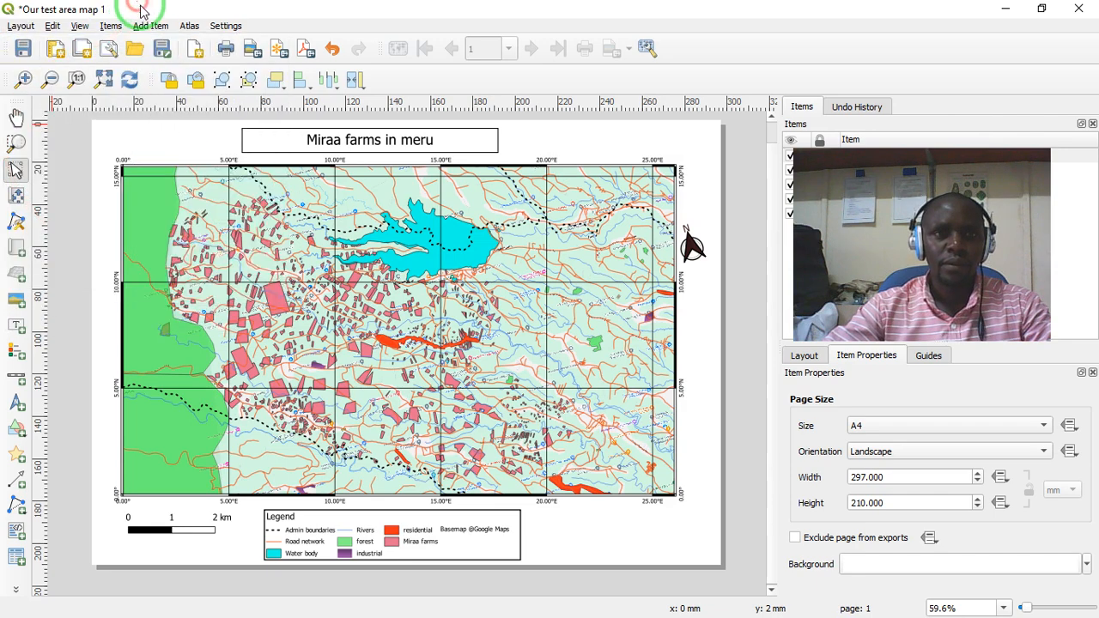
{"action": "left_click", "coordinate": [253, 52]}
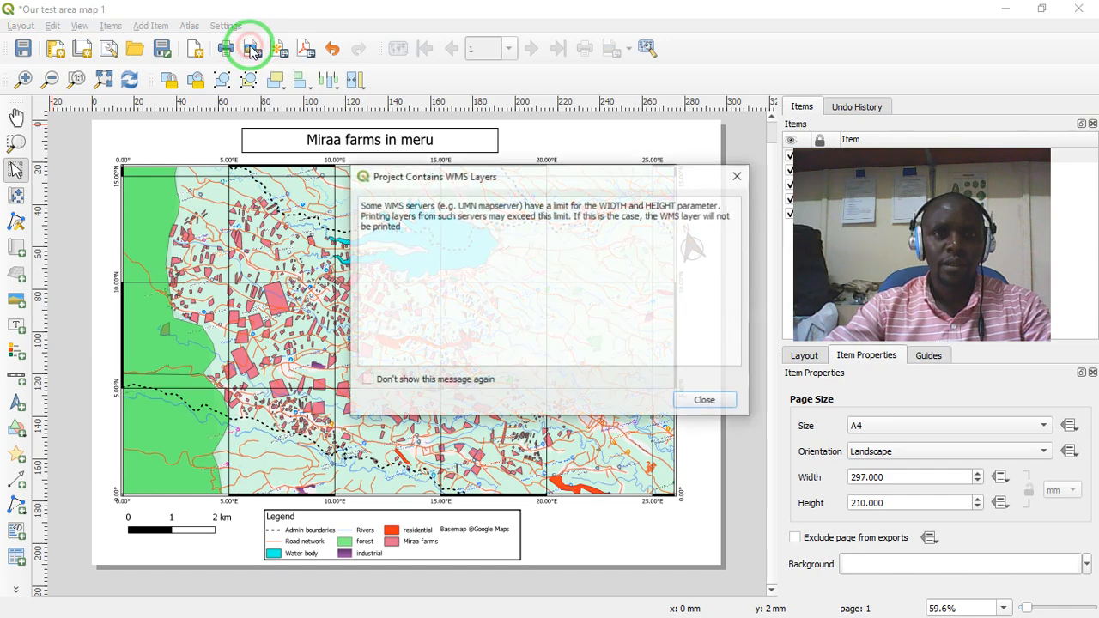
{"action": "left_click", "coordinate": [703, 401]}
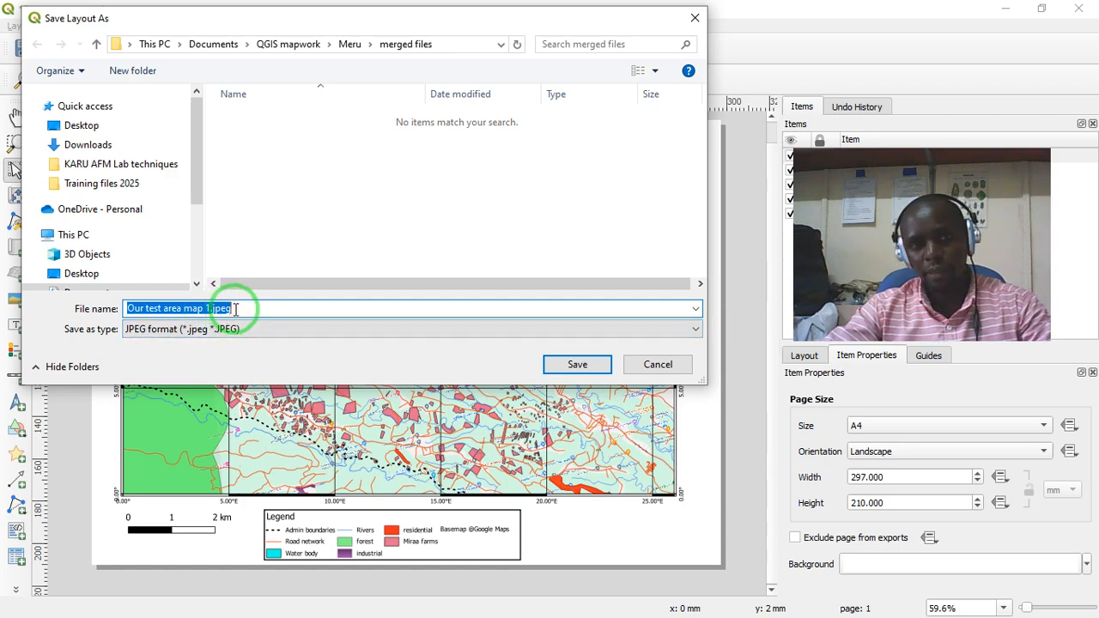
{"action": "left_click", "coordinate": [574, 366]}
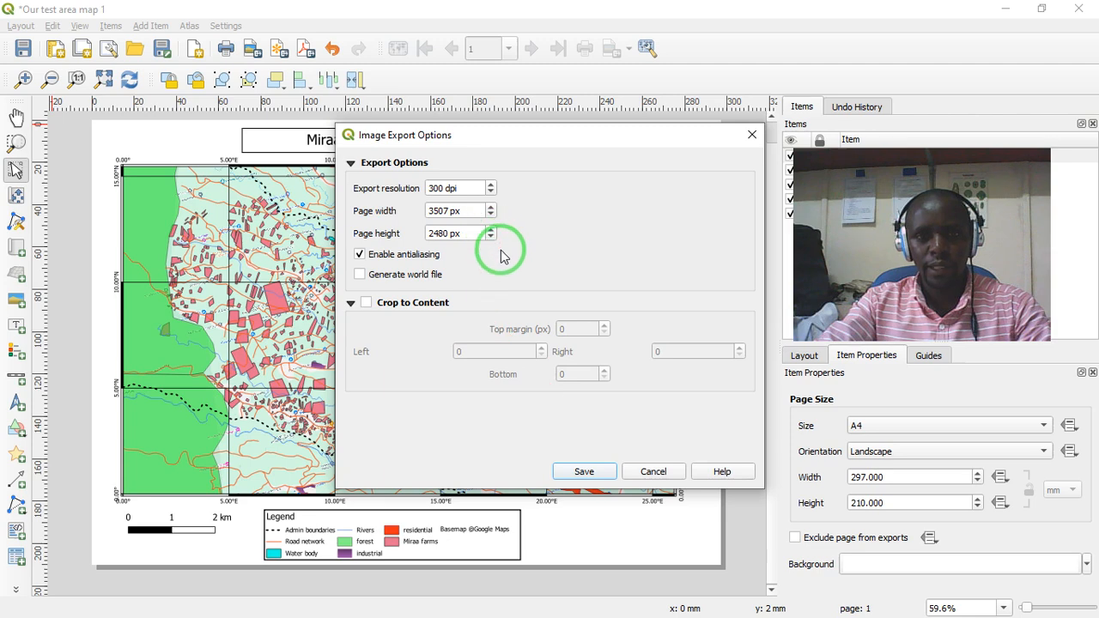
{"action": "left_click", "coordinate": [582, 472]}
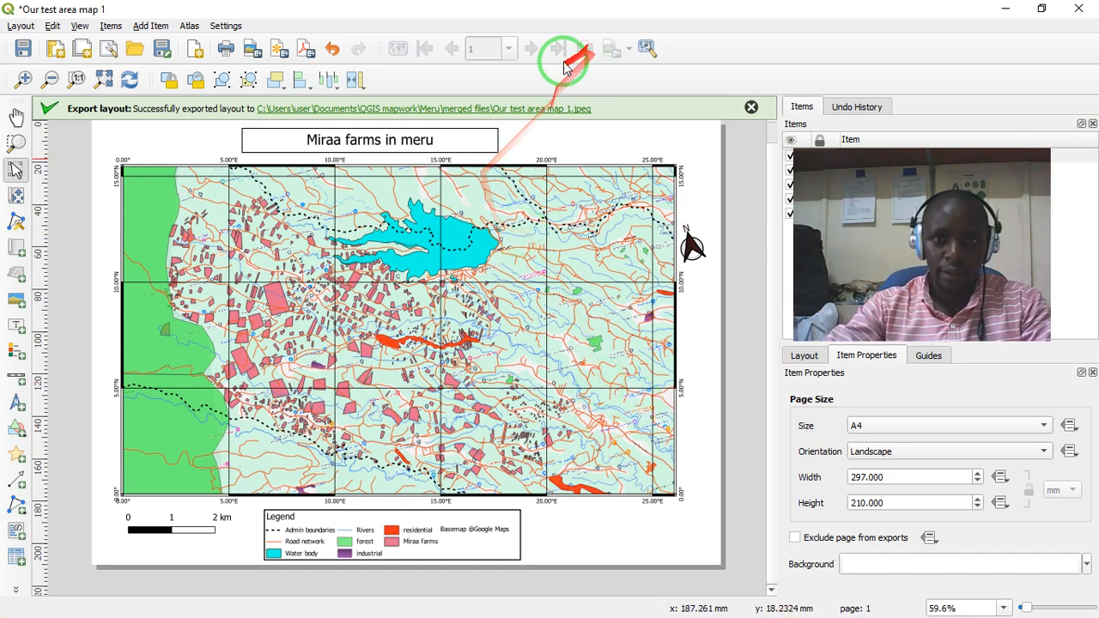
- Open the exported Our test area map 1.jpeg from its folder in the Photos viewer and show it full screen
{"action": "left_click", "coordinate": [530, 109]}
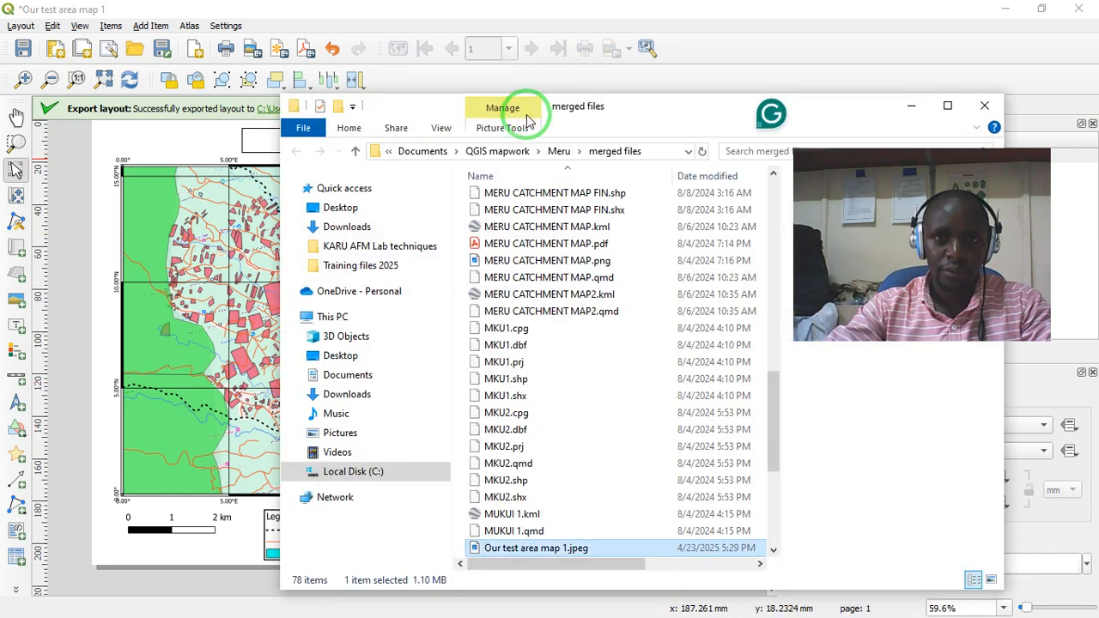
{"action": "left_click", "coordinate": [532, 552]}
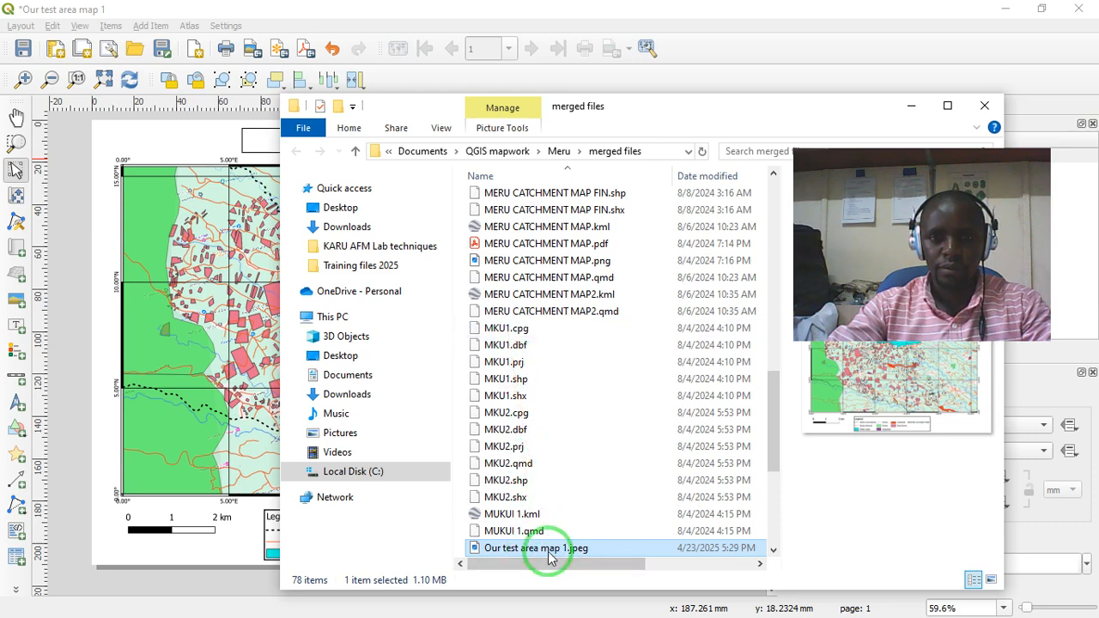
{"action": "double_click", "coordinate": [550, 552]}
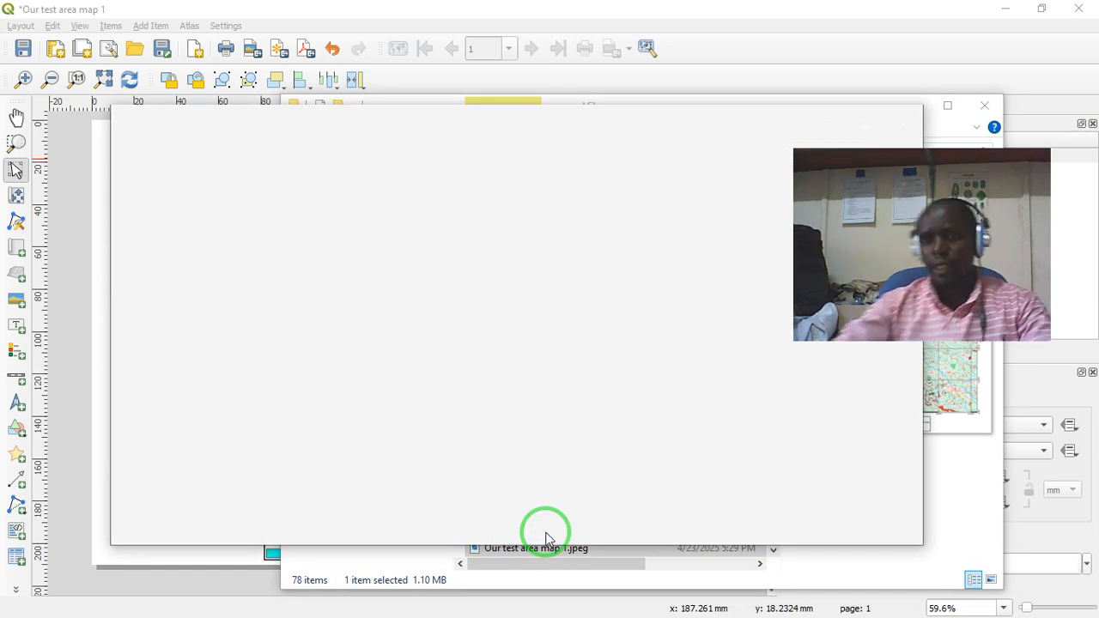
{"action": "mouse_move", "coordinate": [891, 162]}
{"action": "left_mouse_down"}
{"action": "mouse_move", "coordinate": [704, 221]}
{"action": "mouse_move", "coordinate": [555, 241]}
{"action": "mouse_move", "coordinate": [580, 221]}
{"action": "mouse_move", "coordinate": [861, 146]}
{"action": "mouse_move", "coordinate": [901, 155]}
{"action": "left_mouse_up"}
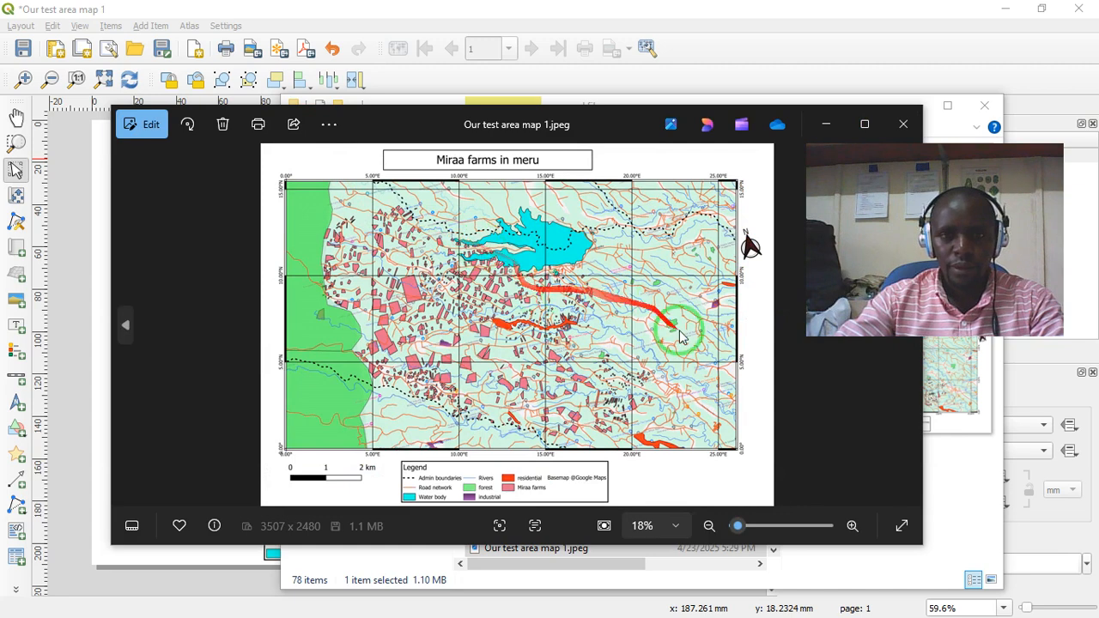
{"action": "left_click", "coordinate": [902, 526]}
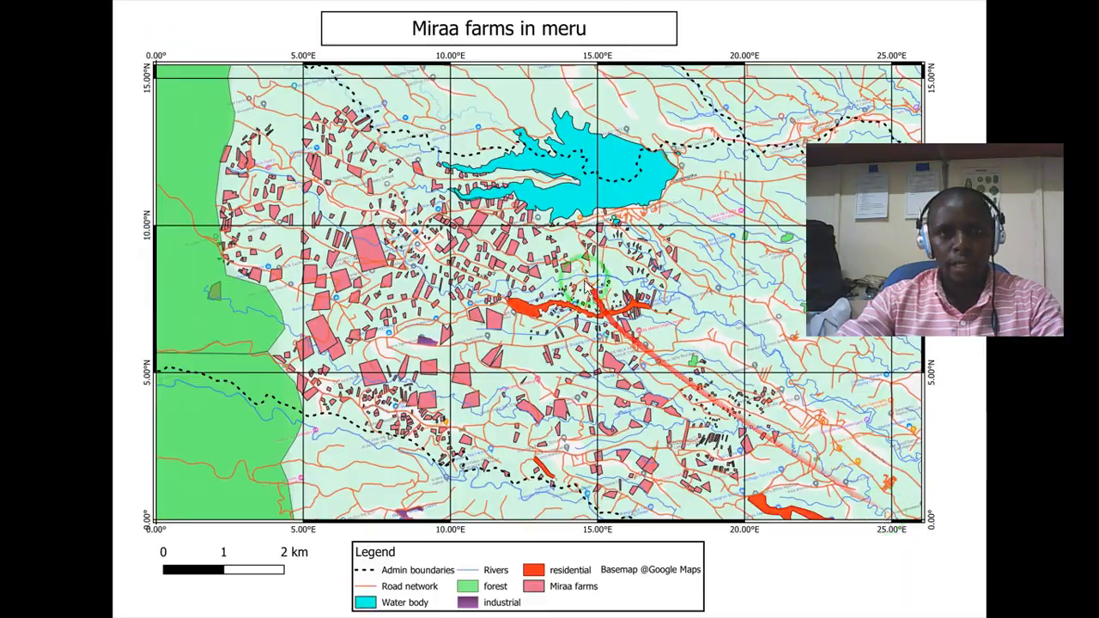
- Examine the JPEG map's detail up close, from the farms around Ngere Tea Factory to Rumathe recreation park near the eastern edge
{"action": "scroll", "coordinate": [446, 346], "scroll_direction": "up", "scroll_amount": 2}
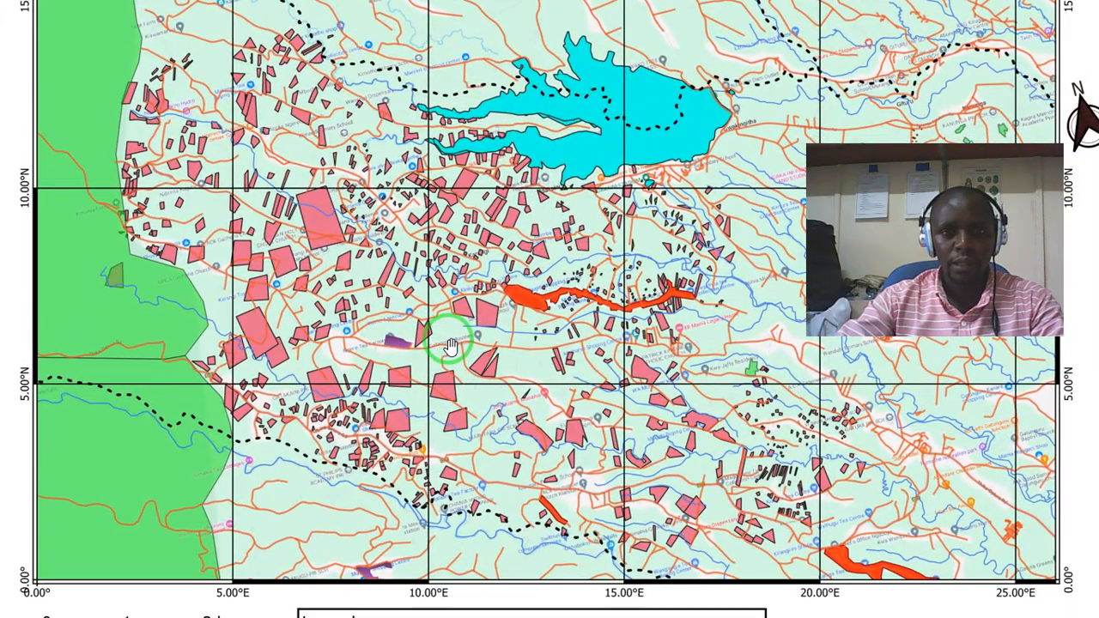
{"action": "scroll", "coordinate": [447, 346], "scroll_direction": "up", "scroll_amount": 5}
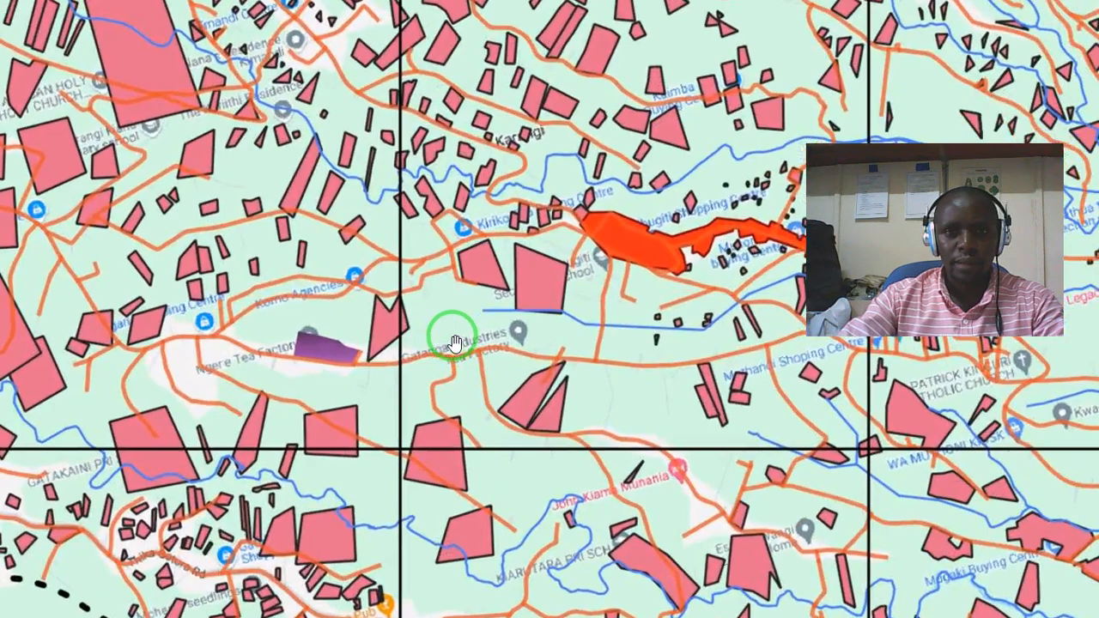
{"action": "scroll", "coordinate": [459, 341], "scroll_direction": "up", "scroll_amount": 1}
{"action": "scroll", "coordinate": [460, 333], "scroll_direction": "down", "scroll_amount": 1}
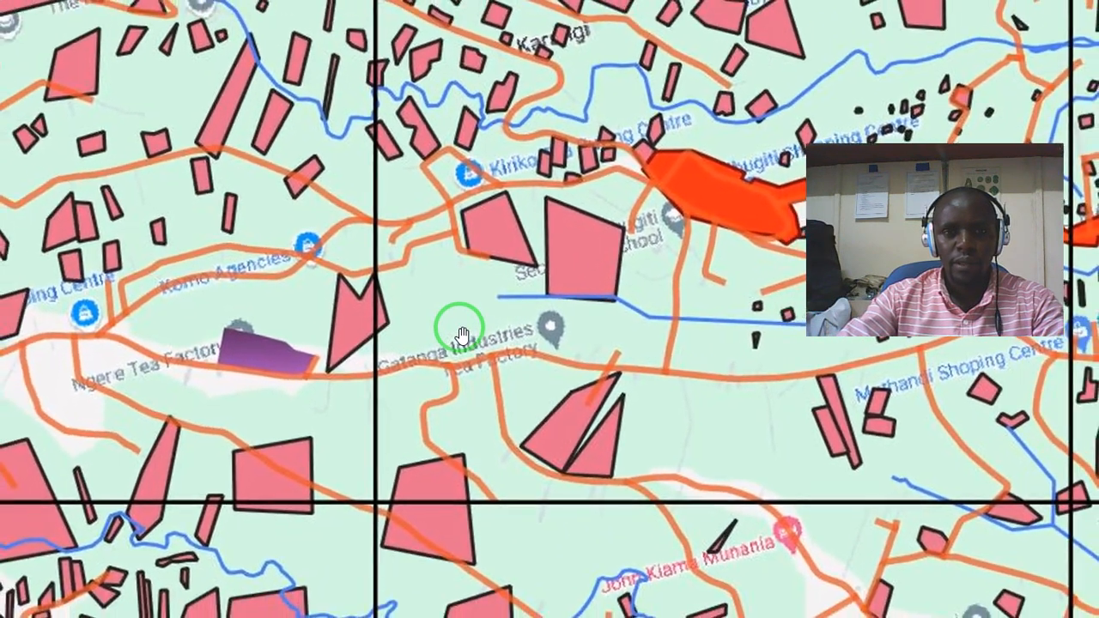
{"action": "left_click_drag", "start_coordinate": [285, 397], "coordinate": [213, 376]}
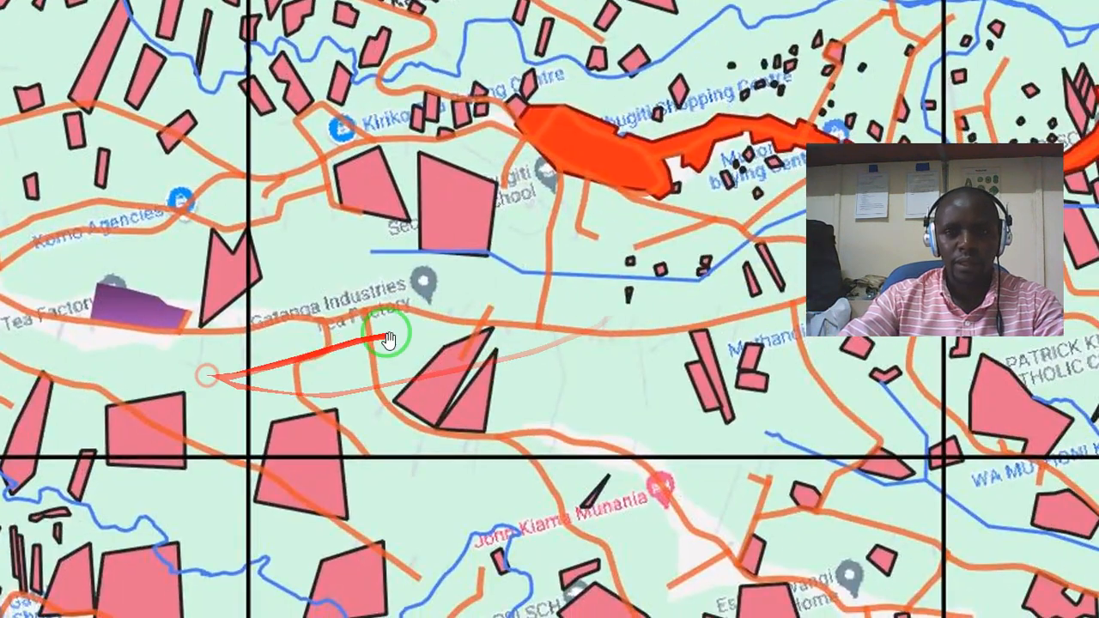
{"action": "left_click_drag", "start_coordinate": [436, 297], "coordinate": [169, 406]}
{"action": "left_click_drag", "start_coordinate": [380, 319], "coordinate": [5, 294]}
{"action": "left_click_drag", "start_coordinate": [536, 273], "coordinate": [204, 366]}
{"action": "left_click_drag", "start_coordinate": [469, 322], "coordinate": [260, 196]}
{"action": "left_click_drag", "start_coordinate": [504, 258], "coordinate": [389, 364]}
{"action": "left_click_drag", "start_coordinate": [525, 364], "coordinate": [290, 266]}
{"action": "left_click_drag", "start_coordinate": [361, 368], "coordinate": [311, 228]}
{"action": "left_click_drag", "start_coordinate": [367, 402], "coordinate": [348, 323]}
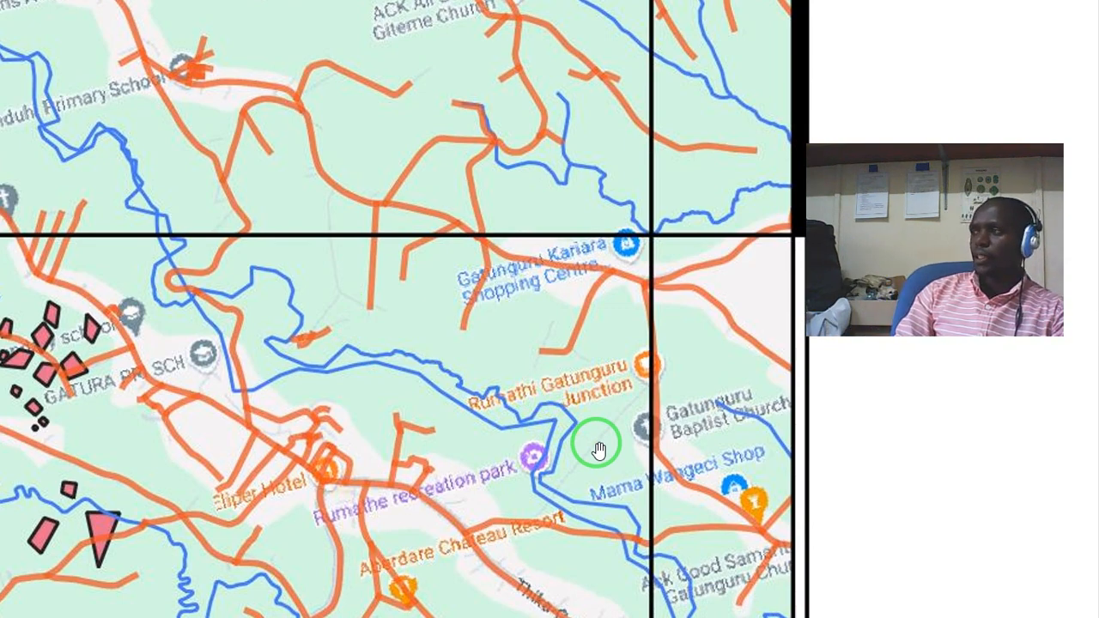
{"action": "left_click_drag", "start_coordinate": [531, 370], "coordinate": [599, 243]}
{"action": "left_click_drag", "start_coordinate": [515, 323], "coordinate": [371, 401]}
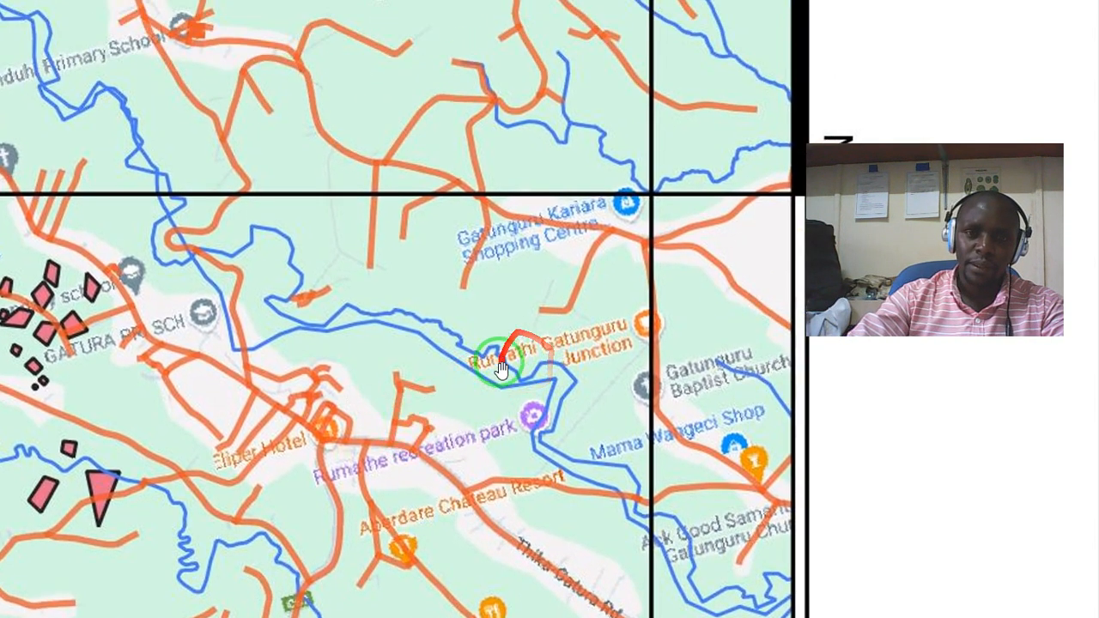
- Inspect the roads, rivers, forest patches and industrial area between Wanduh Primary School and Njunu Tea Factory on the enlarged image
{"action": "left_click_drag", "start_coordinate": [521, 319], "coordinate": [391, 232]}
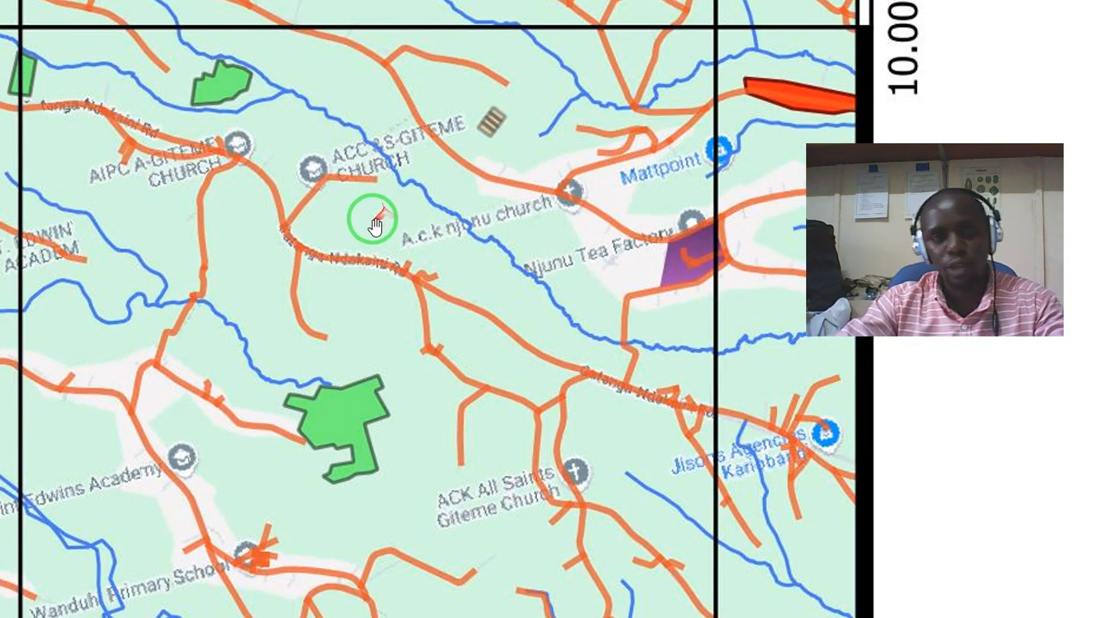
{"action": "left_click_drag", "start_coordinate": [375, 225], "coordinate": [356, 258]}
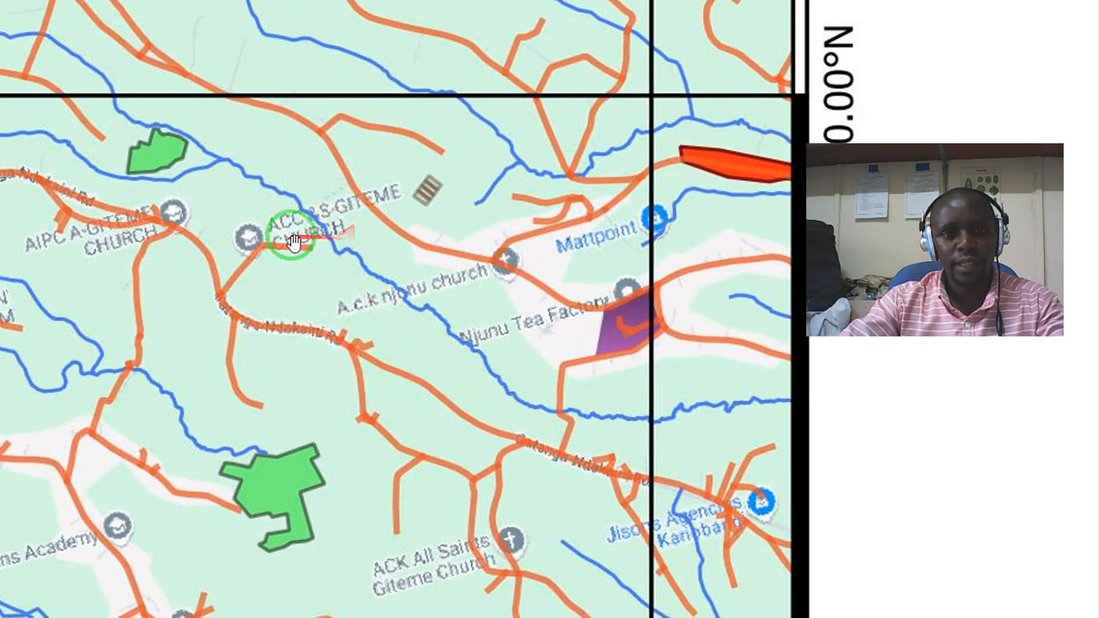
{"action": "left_click_drag", "start_coordinate": [472, 394], "coordinate": [408, 310]}
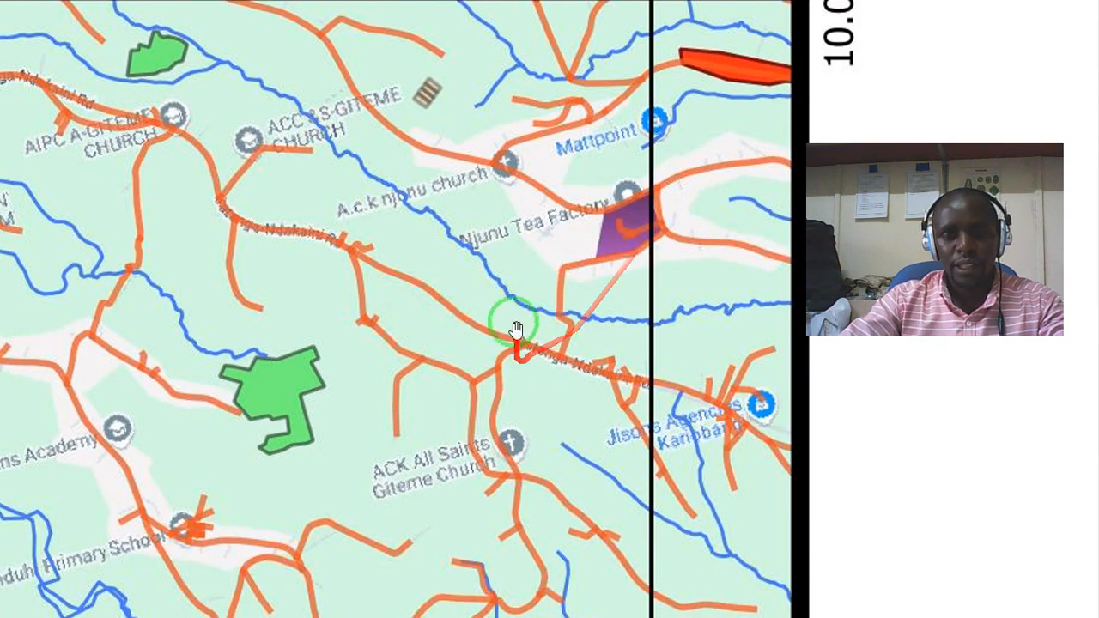
{"action": "left_click_drag", "start_coordinate": [493, 359], "coordinate": [570, 253]}
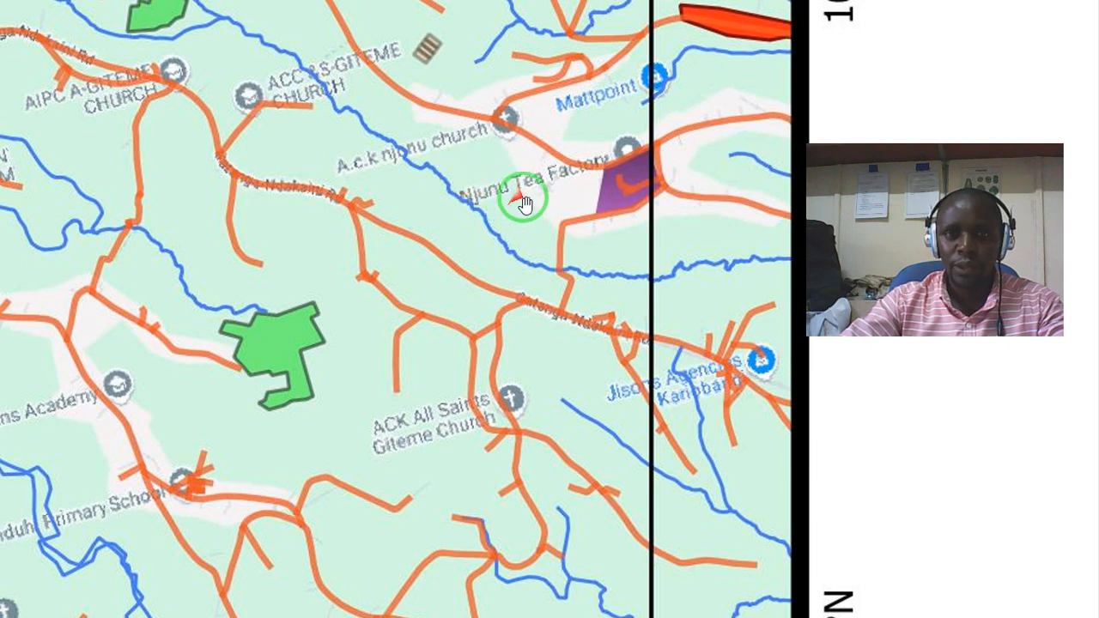
{"action": "left_click_drag", "start_coordinate": [479, 270], "coordinate": [596, 169]}
{"action": "left_click_drag", "start_coordinate": [329, 319], "coordinate": [529, 286]}
{"action": "left_click_drag", "start_coordinate": [567, 223], "coordinate": [579, 248]}
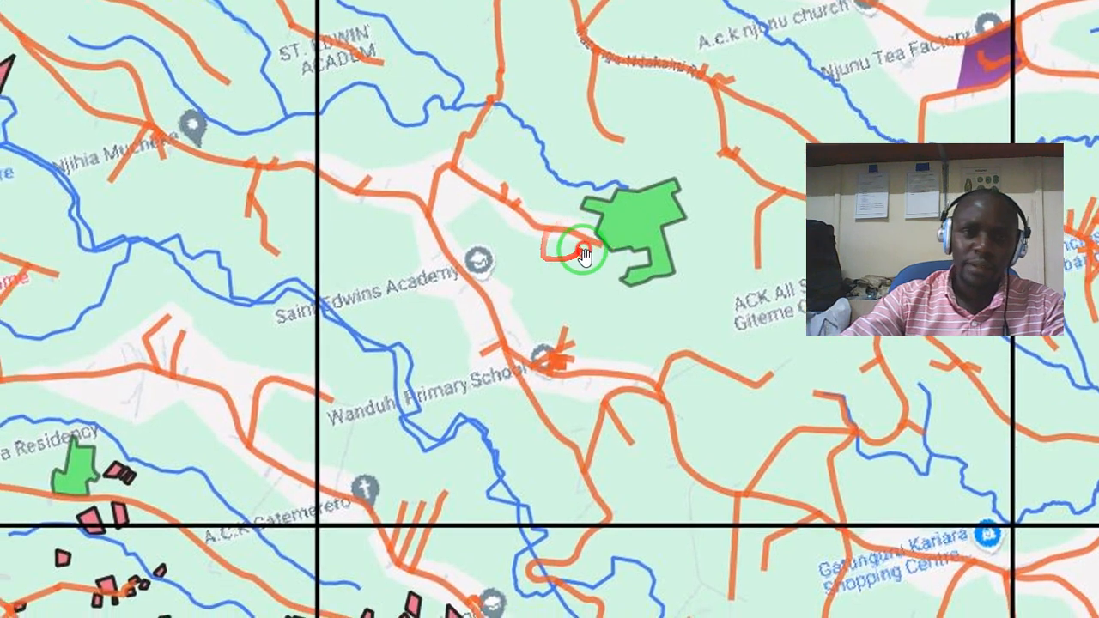
{"action": "left_click_drag", "start_coordinate": [378, 352], "coordinate": [355, 373]}
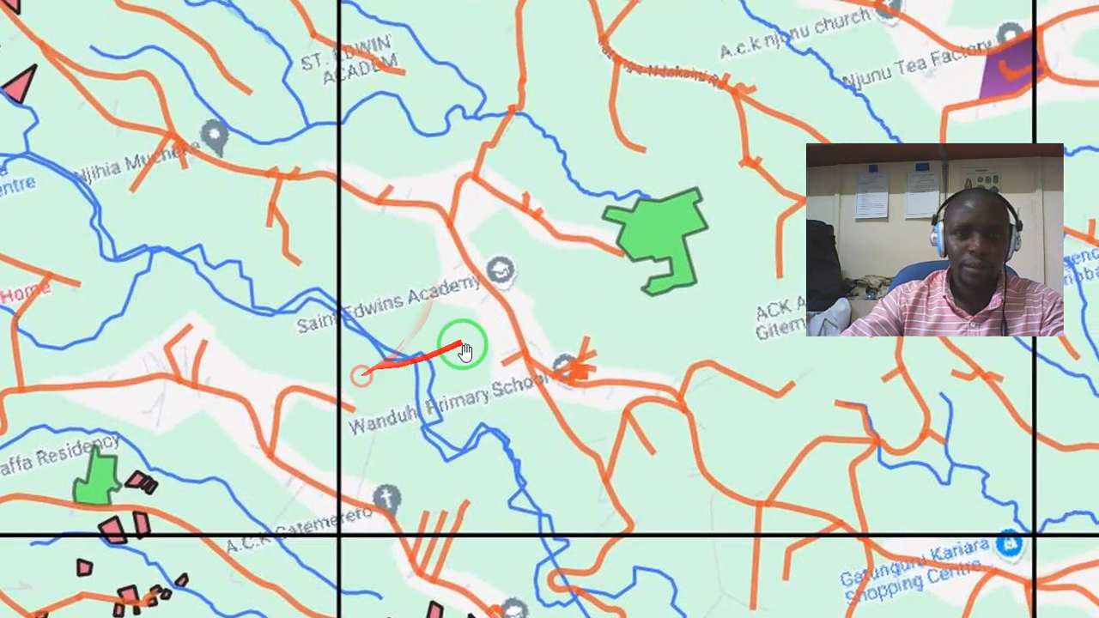
{"action": "left_click_drag", "start_coordinate": [455, 343], "coordinate": [277, 385]}
{"action": "left_click_drag", "start_coordinate": [384, 357], "coordinate": [294, 389]}
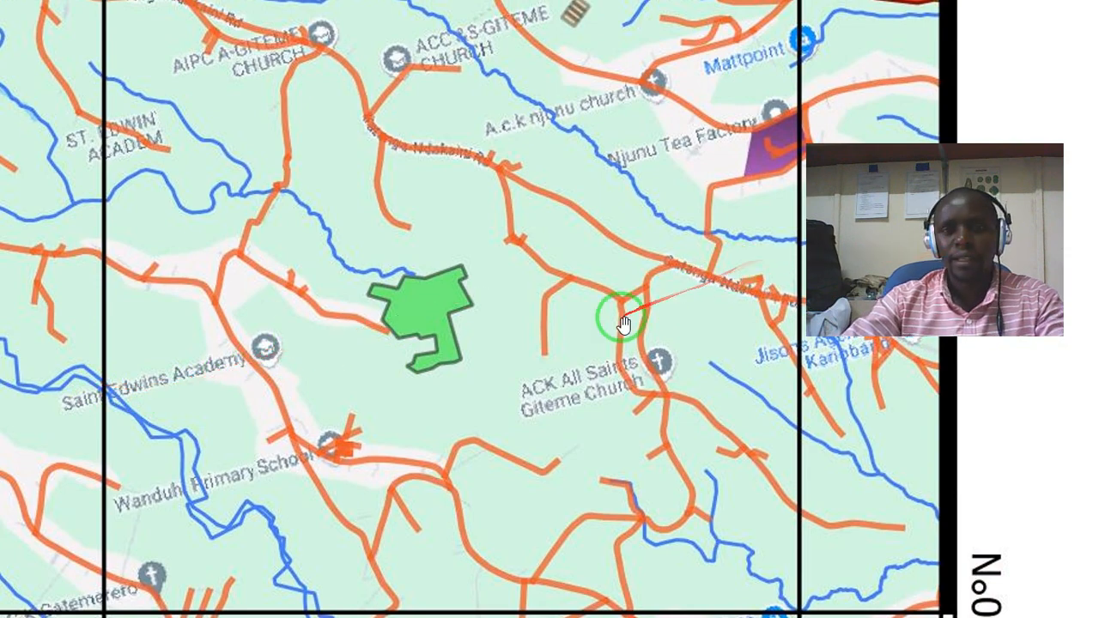
{"action": "left_click_drag", "start_coordinate": [613, 314], "coordinate": [575, 358]}
{"action": "left_click_drag", "start_coordinate": [560, 290], "coordinate": [621, 381]}
{"action": "left_click_drag", "start_coordinate": [466, 233], "coordinate": [534, 222]}
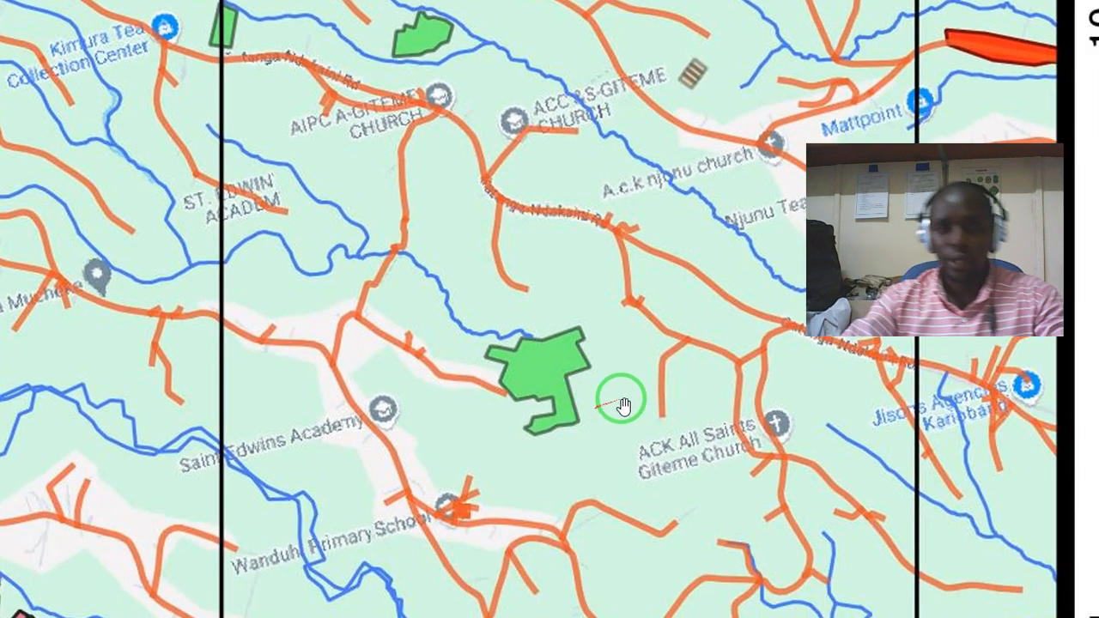
- Inspect the northeastern part of the image, including the dashed admin boundaries around Gituru and the forest patches near Kanunga
{"action": "left_click_drag", "start_coordinate": [642, 382], "coordinate": [611, 533]}
{"action": "left_click_drag", "start_coordinate": [498, 320], "coordinate": [528, 438]}
{"action": "left_click_drag", "start_coordinate": [357, 269], "coordinate": [354, 420]}
{"action": "left_click_drag", "start_coordinate": [448, 270], "coordinate": [595, 505]}
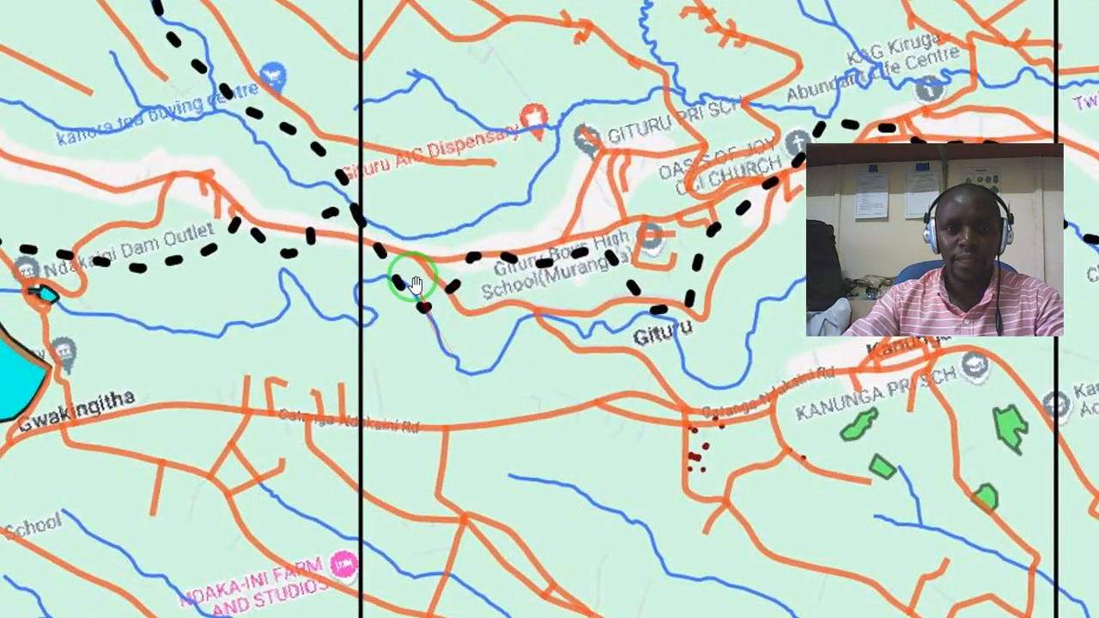
{"action": "left_click_drag", "start_coordinate": [438, 235], "coordinate": [318, 294]}
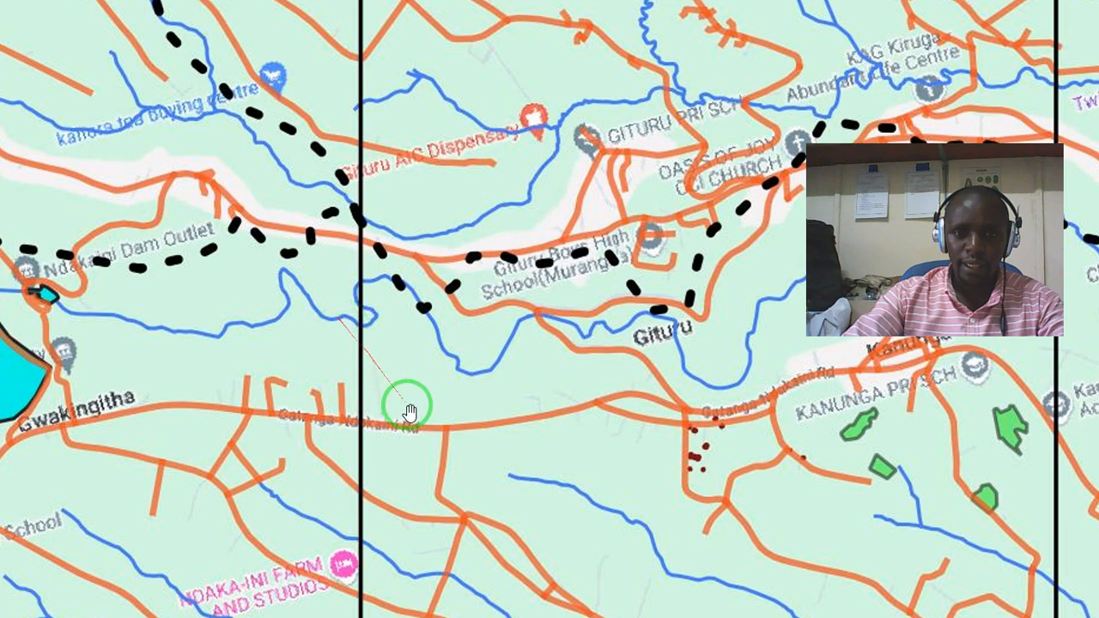
{"action": "left_click_drag", "start_coordinate": [451, 446], "coordinate": [421, 348]}
{"action": "left_click_drag", "start_coordinate": [482, 401], "coordinate": [387, 233]}
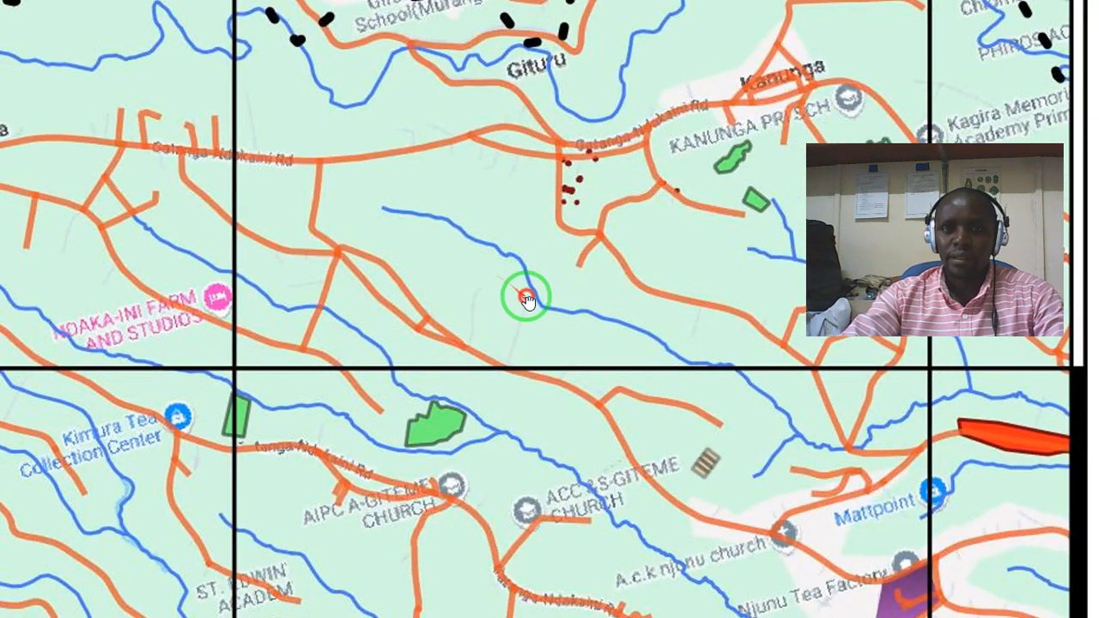
{"action": "left_click_drag", "start_coordinate": [523, 297], "coordinate": [478, 211]}
{"action": "mouse_move", "coordinate": [559, 336]}
{"action": "left_mouse_down"}
{"action": "mouse_move", "coordinate": [528, 256]}
{"action": "mouse_move", "coordinate": [631, 267]}
{"action": "left_mouse_up"}
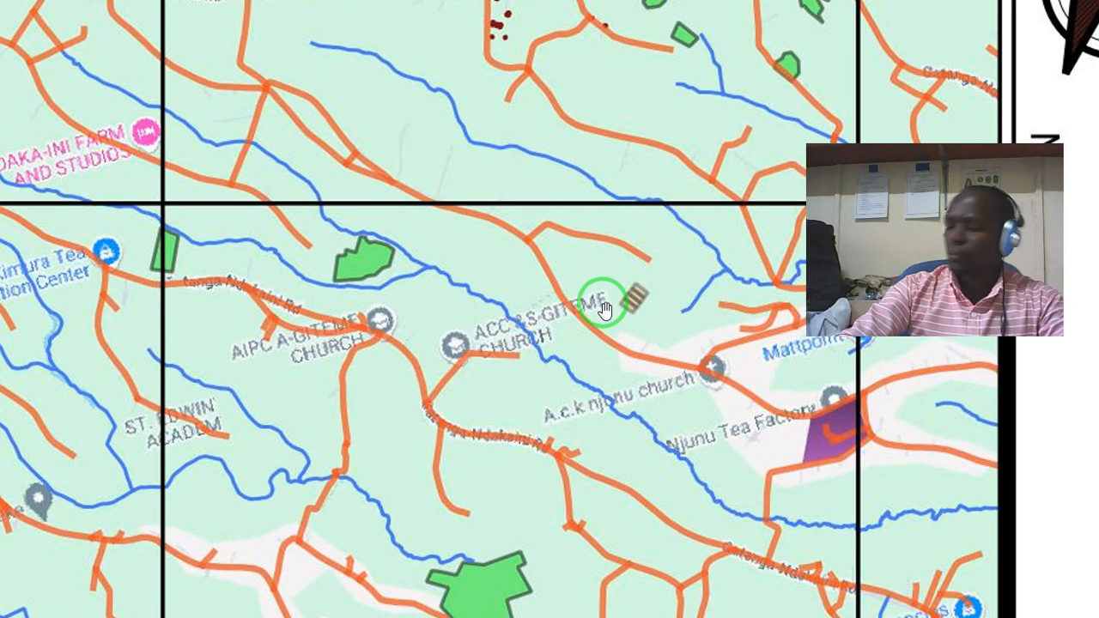
- Finish viewing the exported JPEG map, close its viewer, and return from the print layout to the main QGIS map window
{"action": "left_click_drag", "start_coordinate": [523, 388], "coordinate": [540, 353]}
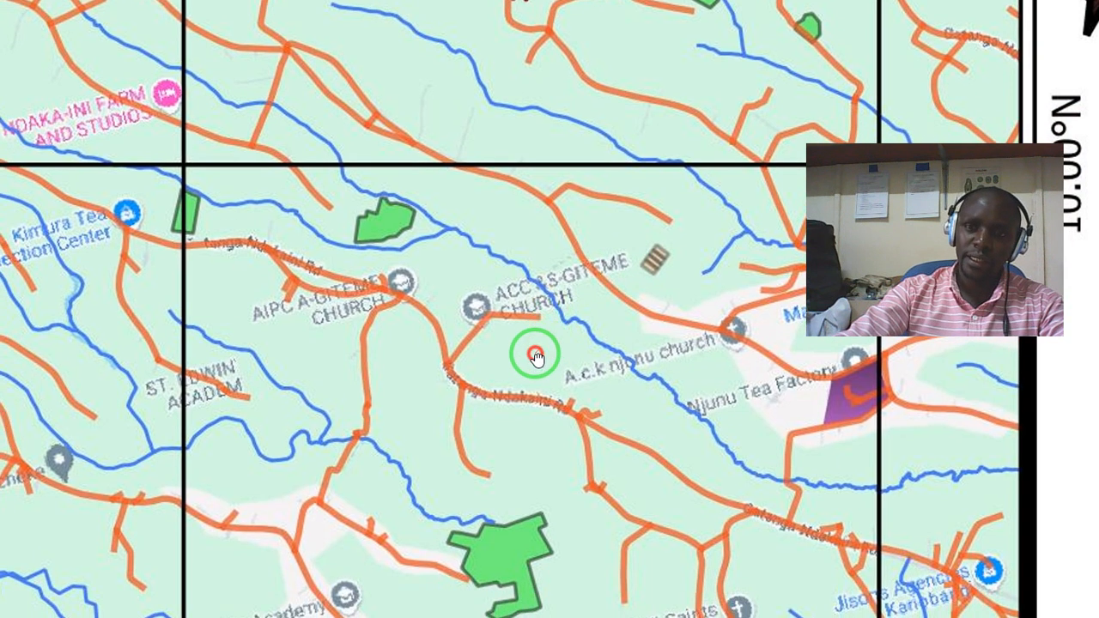
{"action": "scroll", "coordinate": [538, 359], "scroll_direction": "down", "scroll_amount": 5}
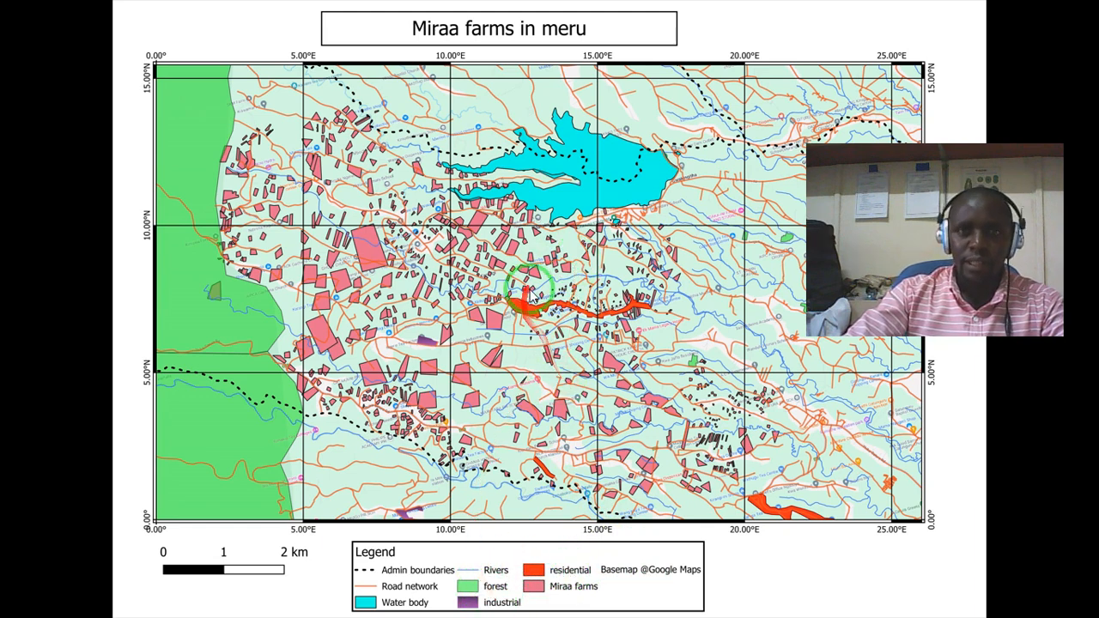
{"action": "key", "text": "Escape"}
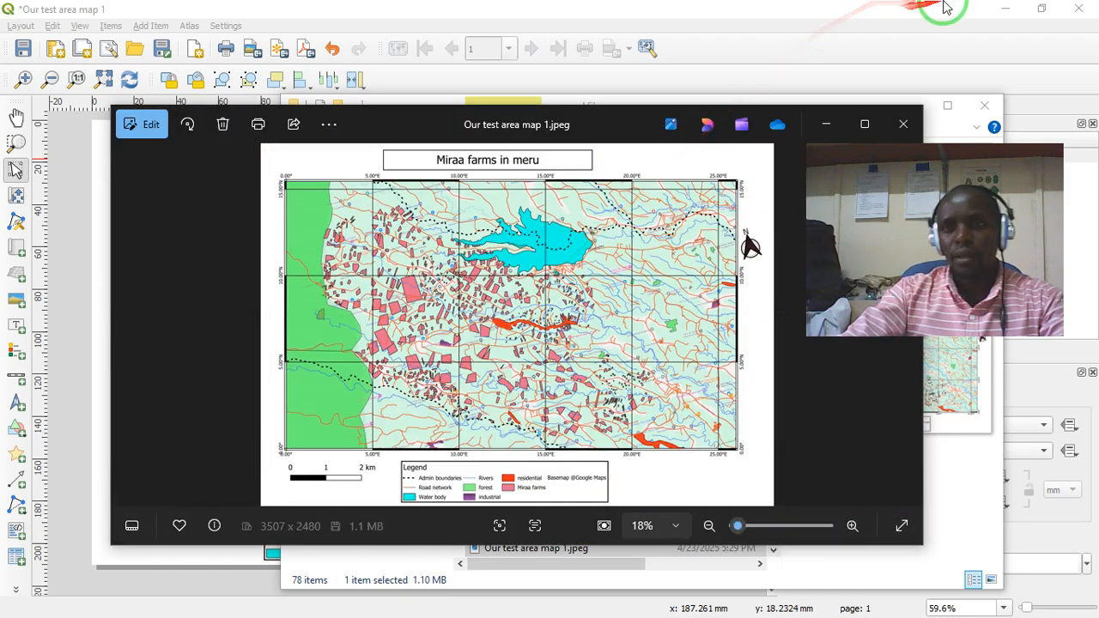
{"action": "left_click", "coordinate": [894, 128]}
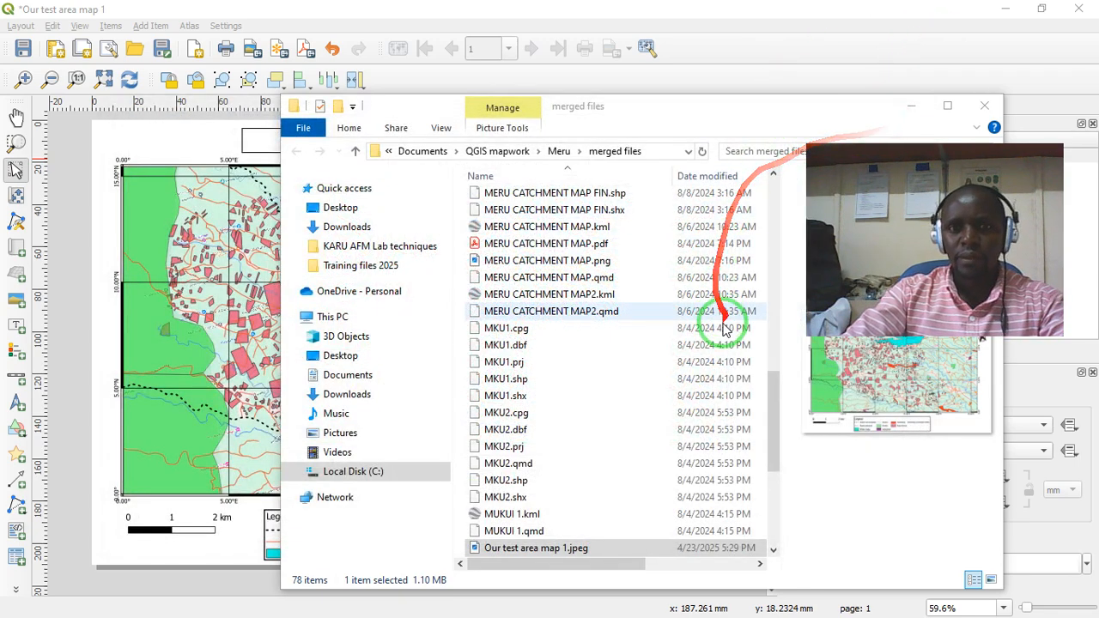
{"action": "left_click", "coordinate": [910, 105]}
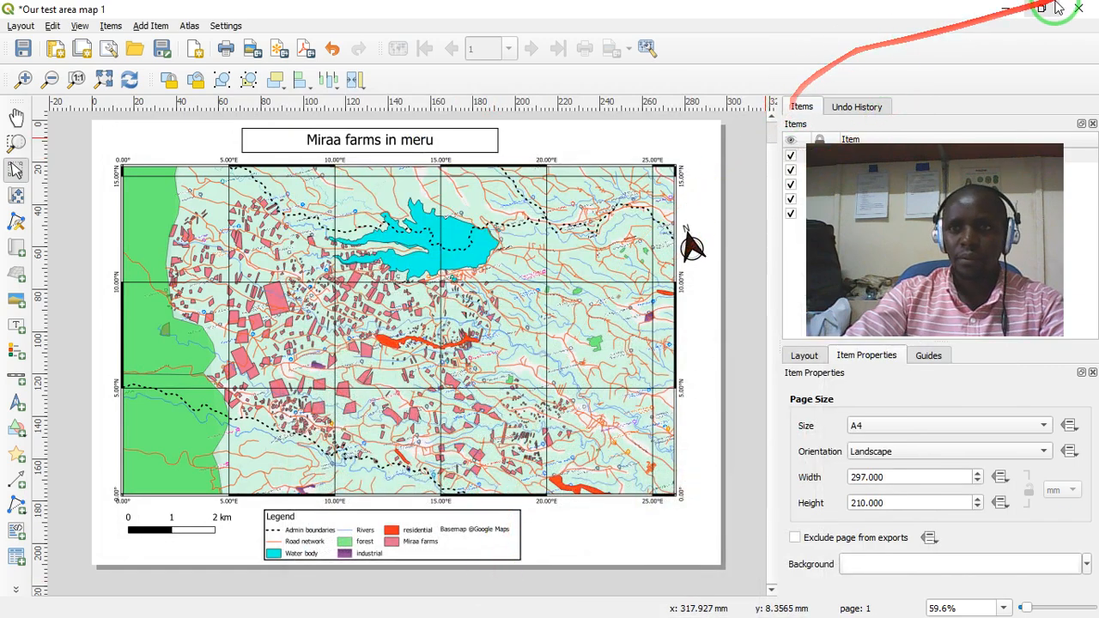
{"action": "left_click", "coordinate": [1006, 12]}
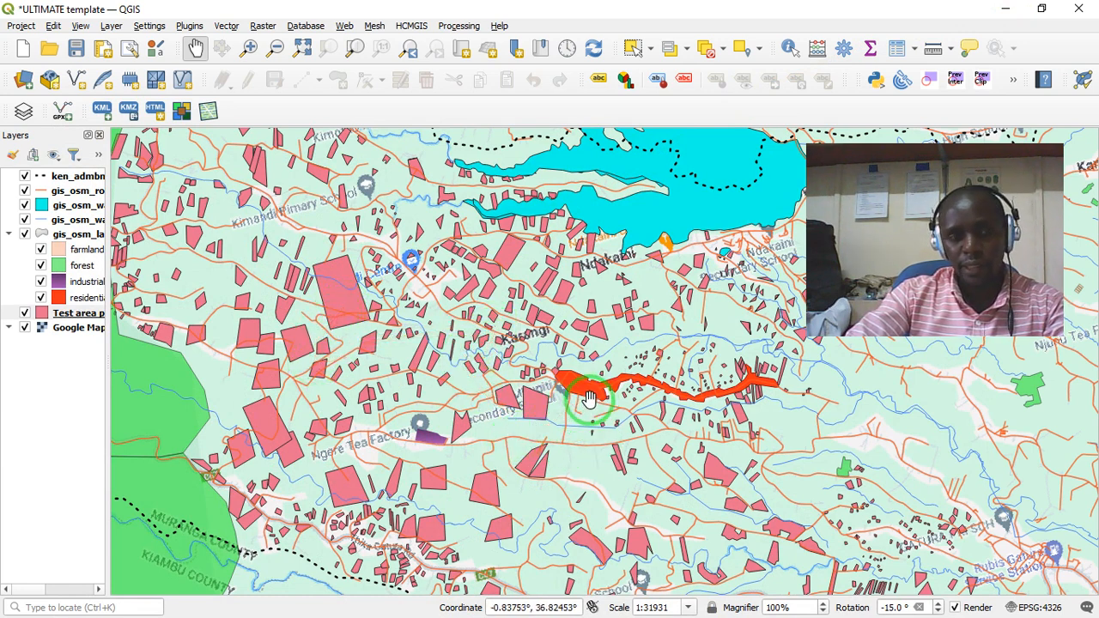
- Recolour the residential land use class yellow and look over its areas on the map
{"action": "left_click", "coordinate": [82, 298]}
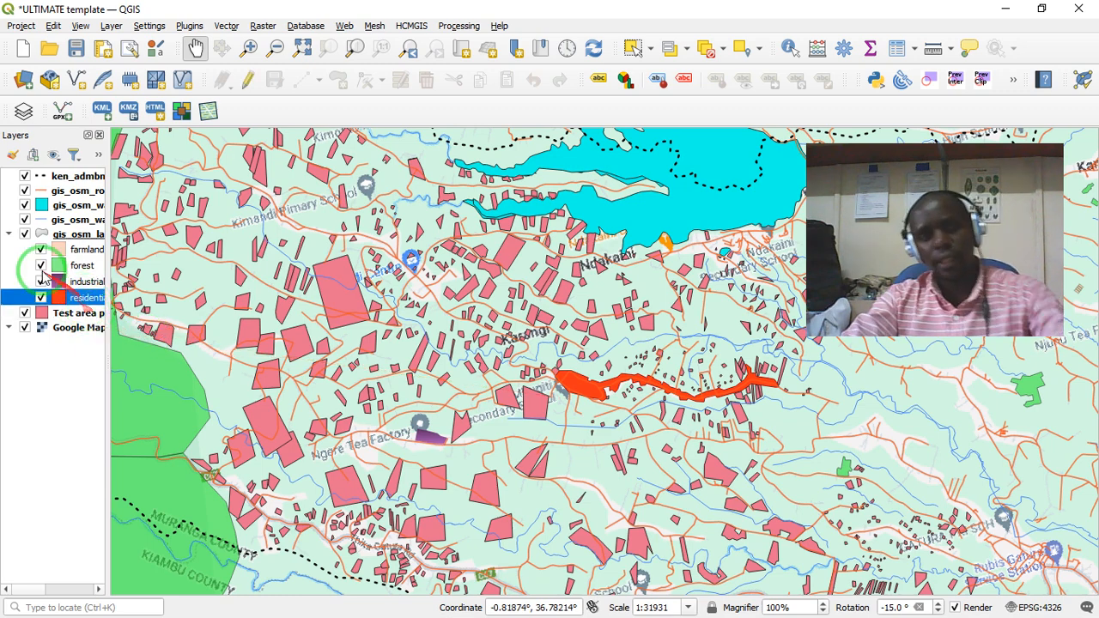
{"action": "right_click", "coordinate": [83, 299]}
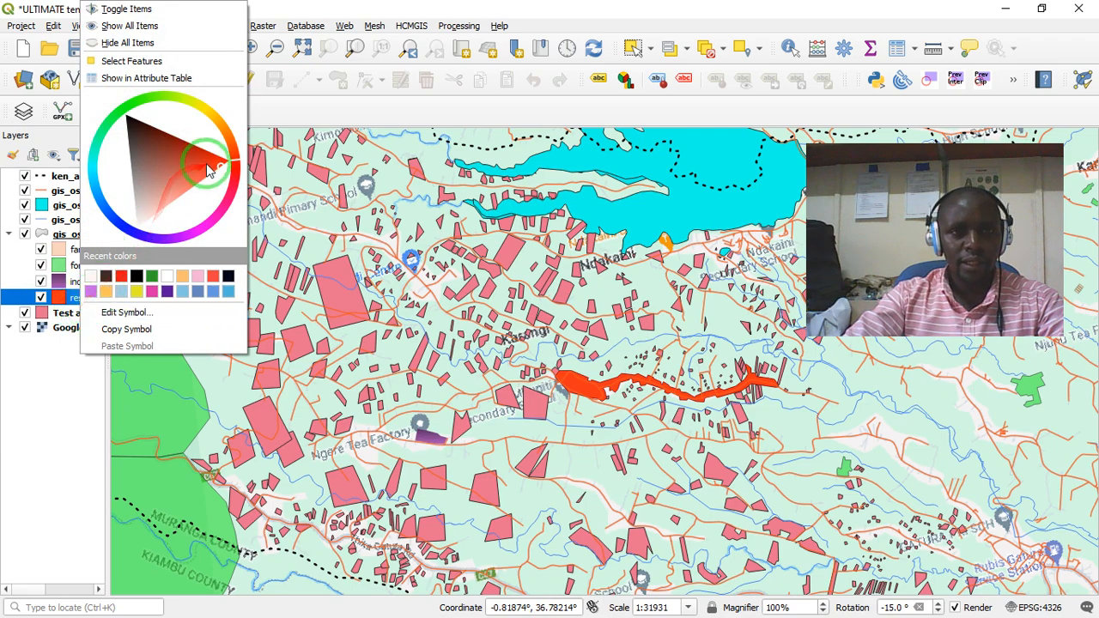
{"action": "left_click_drag", "start_coordinate": [216, 169], "coordinate": [203, 169]}
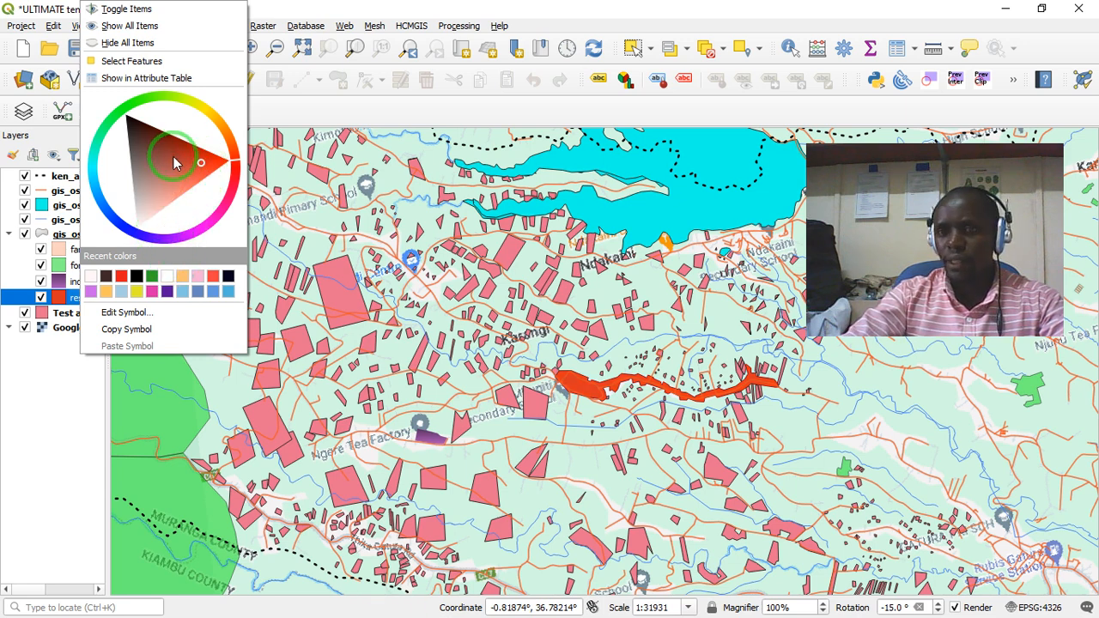
{"action": "left_click", "coordinate": [142, 138]}
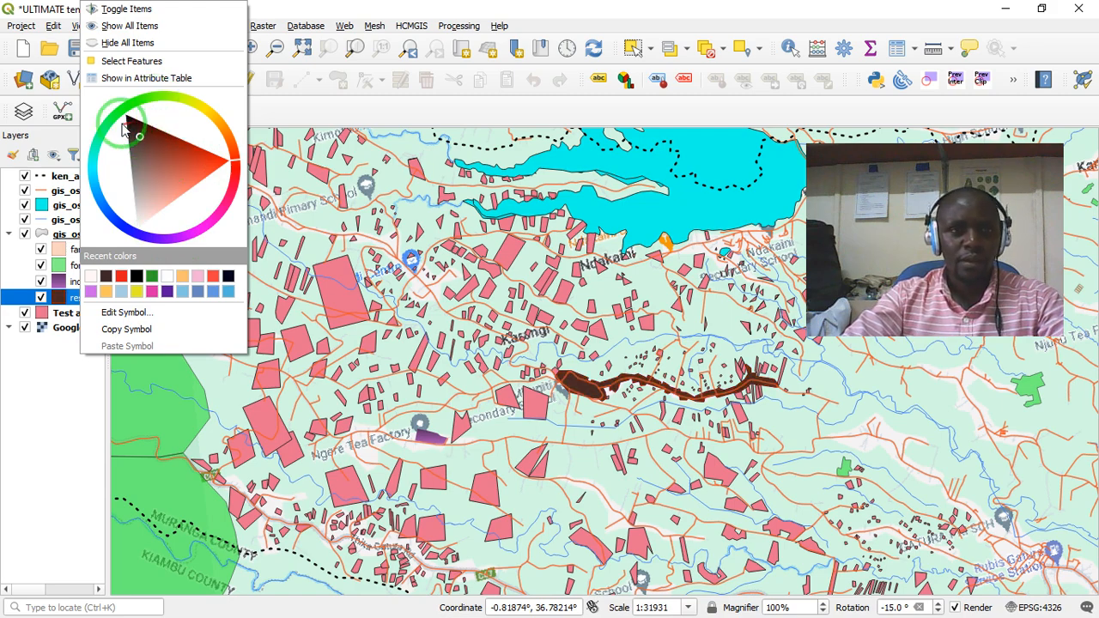
{"action": "mouse_move", "coordinate": [123, 124]}
{"action": "left_mouse_down"}
{"action": "mouse_move", "coordinate": [116, 110]}
{"action": "mouse_move", "coordinate": [89, 135]}
{"action": "mouse_move", "coordinate": [126, 216]}
{"action": "left_mouse_up"}
{"action": "mouse_move", "coordinate": [184, 161]}
{"action": "left_mouse_down"}
{"action": "mouse_move", "coordinate": [147, 146]}
{"action": "mouse_move", "coordinate": [140, 181]}
{"action": "left_mouse_up"}
{"action": "left_click", "coordinate": [139, 170]}
{"action": "mouse_move", "coordinate": [126, 221]}
{"action": "left_mouse_down"}
{"action": "mouse_move", "coordinate": [85, 178]}
{"action": "mouse_move", "coordinate": [129, 226]}
{"action": "mouse_move", "coordinate": [167, 238]}
{"action": "mouse_move", "coordinate": [225, 204]}
{"action": "mouse_move", "coordinate": [235, 174]}
{"action": "mouse_move", "coordinate": [225, 116]}
{"action": "mouse_move", "coordinate": [176, 86]}
{"action": "mouse_move", "coordinate": [159, 129]}
{"action": "mouse_move", "coordinate": [160, 102]}
{"action": "mouse_move", "coordinate": [189, 97]}
{"action": "mouse_move", "coordinate": [208, 109]}
{"action": "mouse_move", "coordinate": [184, 127]}
{"action": "left_mouse_up"}
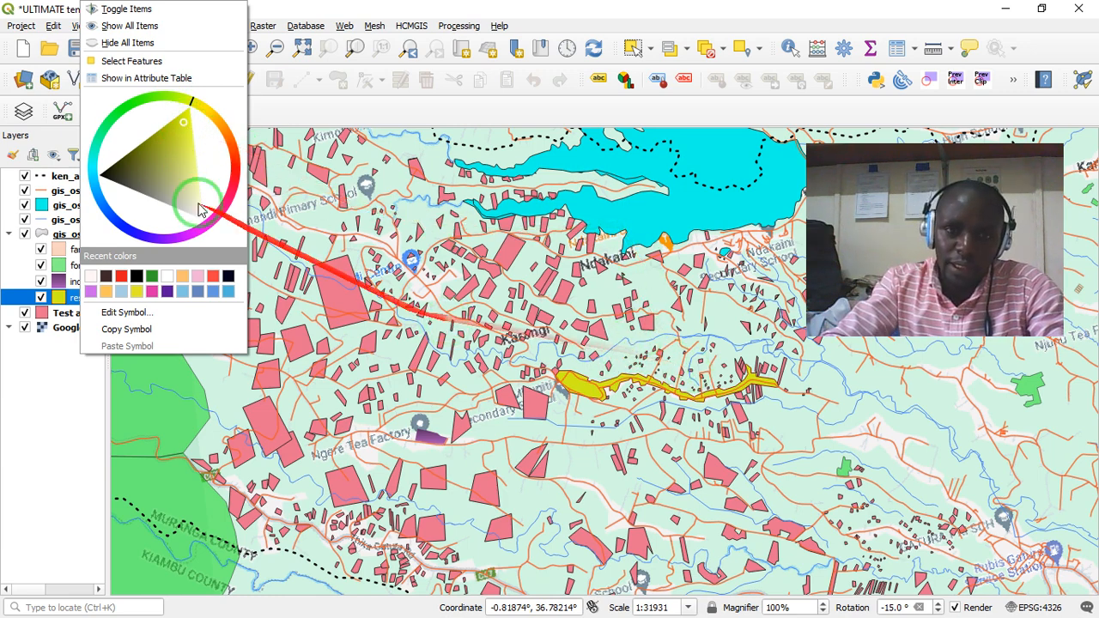
{"action": "left_click", "coordinate": [650, 395]}
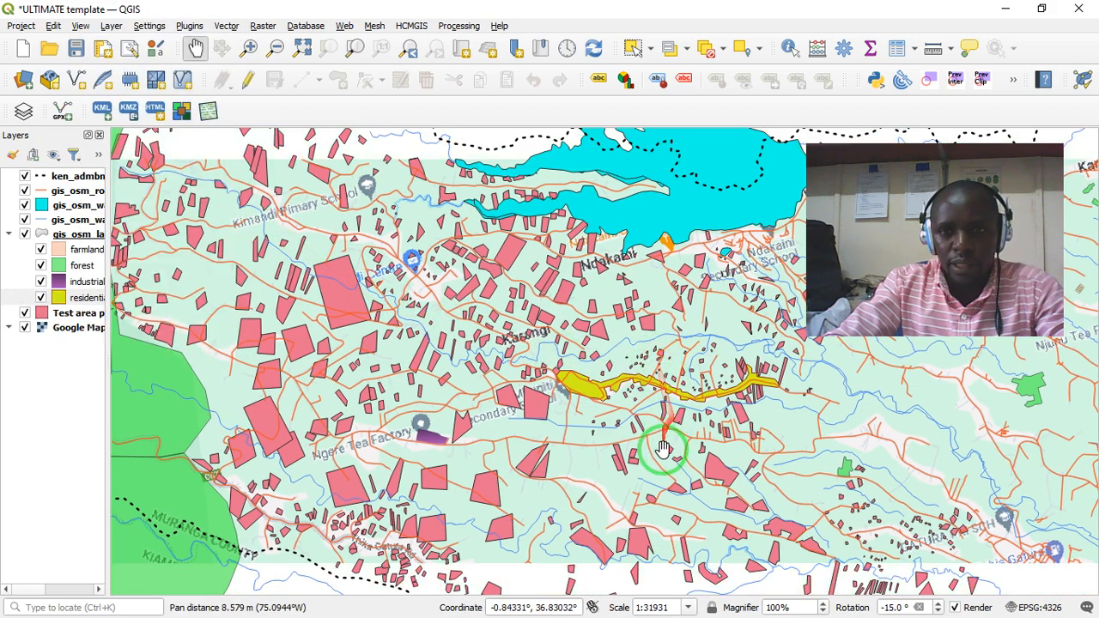
{"action": "left_click_drag", "start_coordinate": [662, 450], "coordinate": [503, 319]}
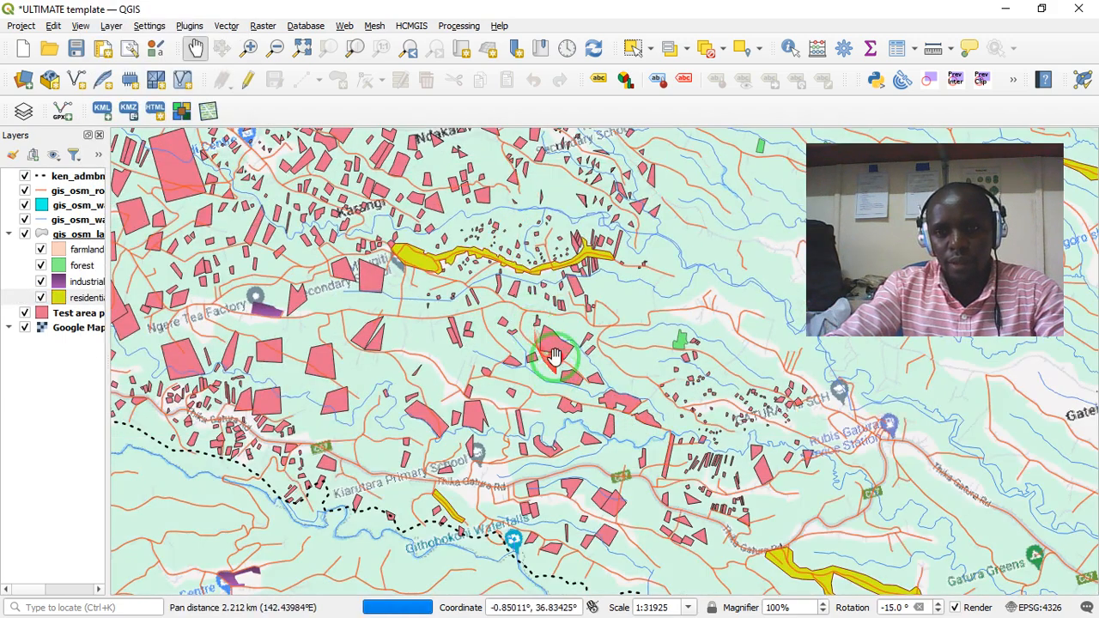
{"action": "left_click_drag", "start_coordinate": [555, 358], "coordinate": [404, 236]}
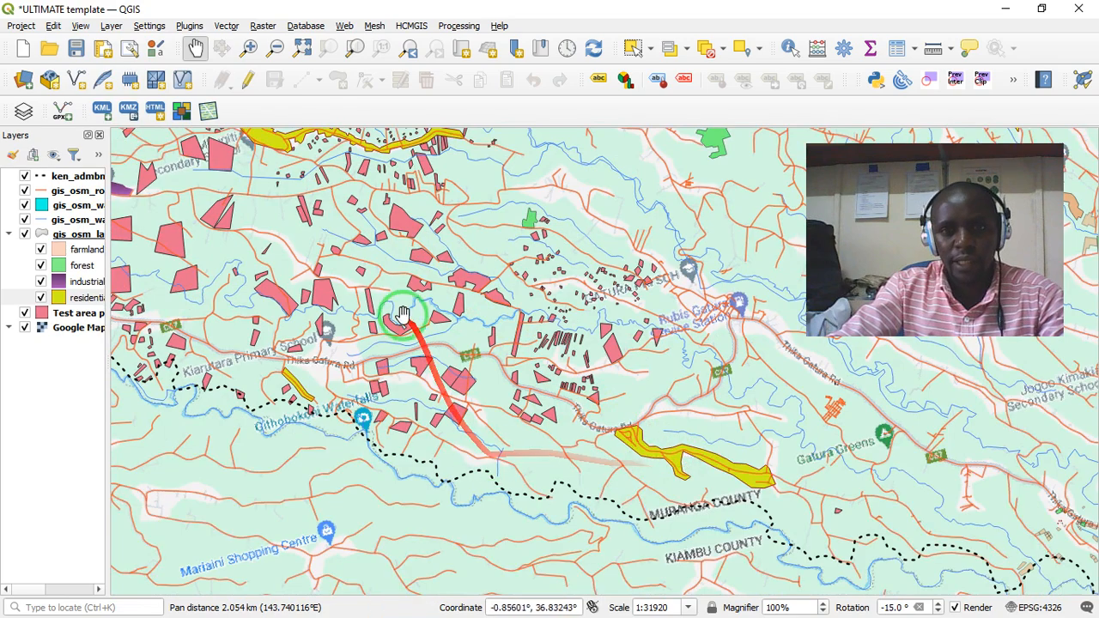
{"action": "left_click_drag", "start_coordinate": [401, 312], "coordinate": [613, 523]}
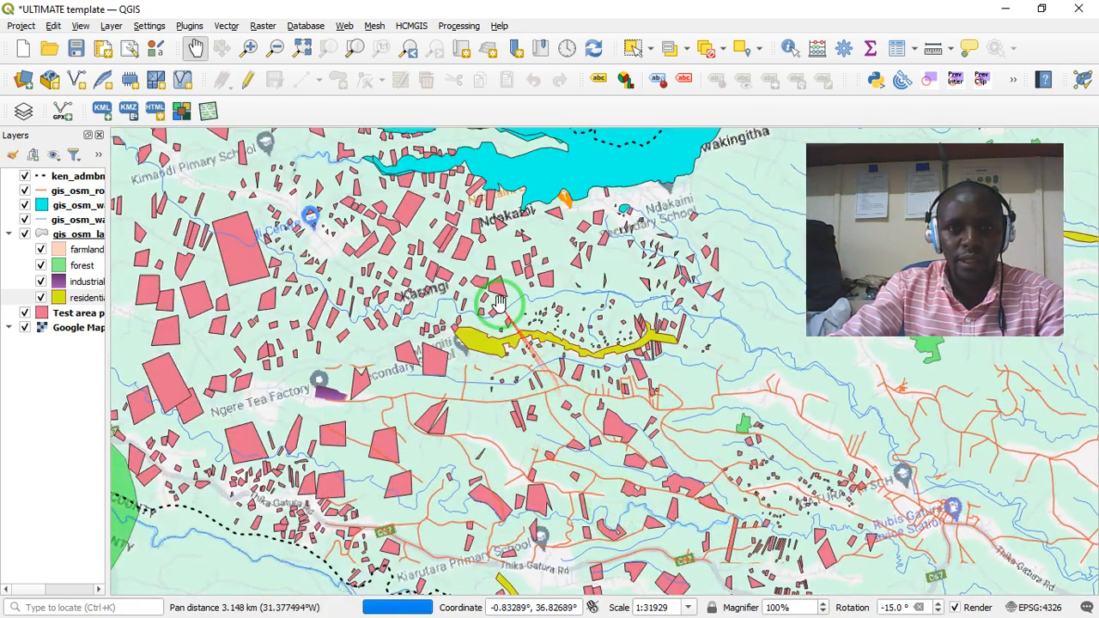
{"action": "left_click_drag", "start_coordinate": [498, 303], "coordinate": [508, 309]}
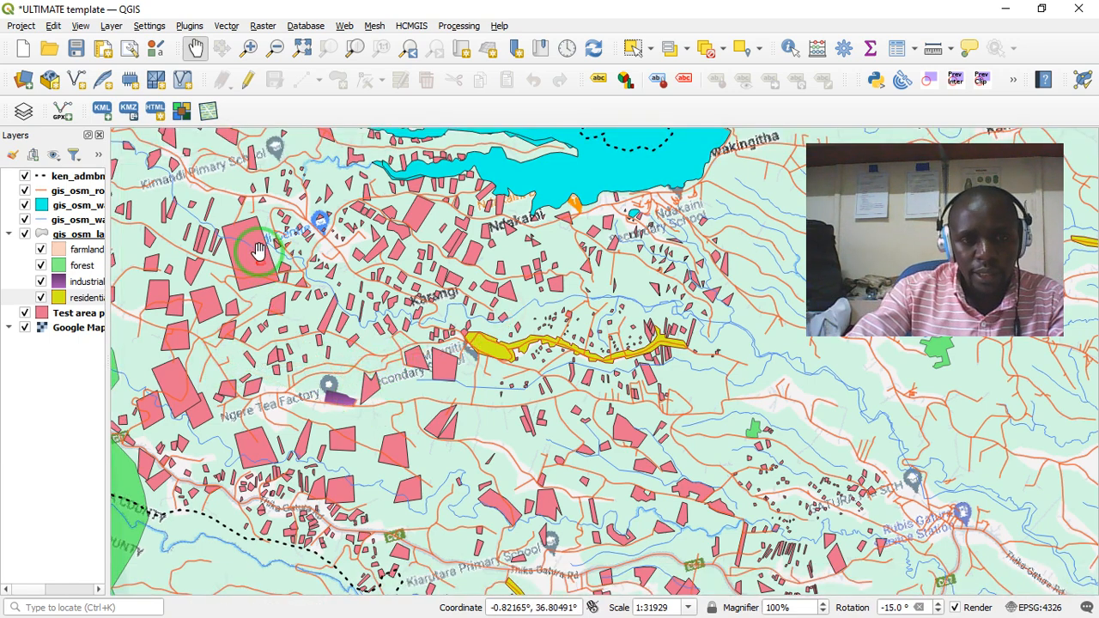
{"action": "right_click", "coordinate": [65, 319]}
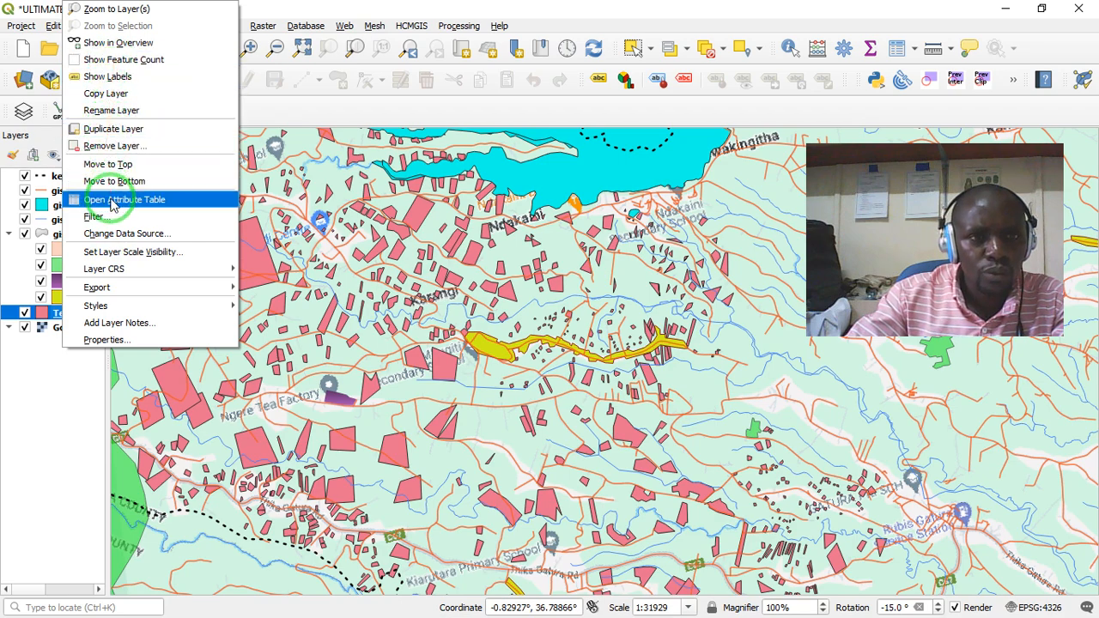
{"action": "mouse_move", "coordinate": [114, 275]}
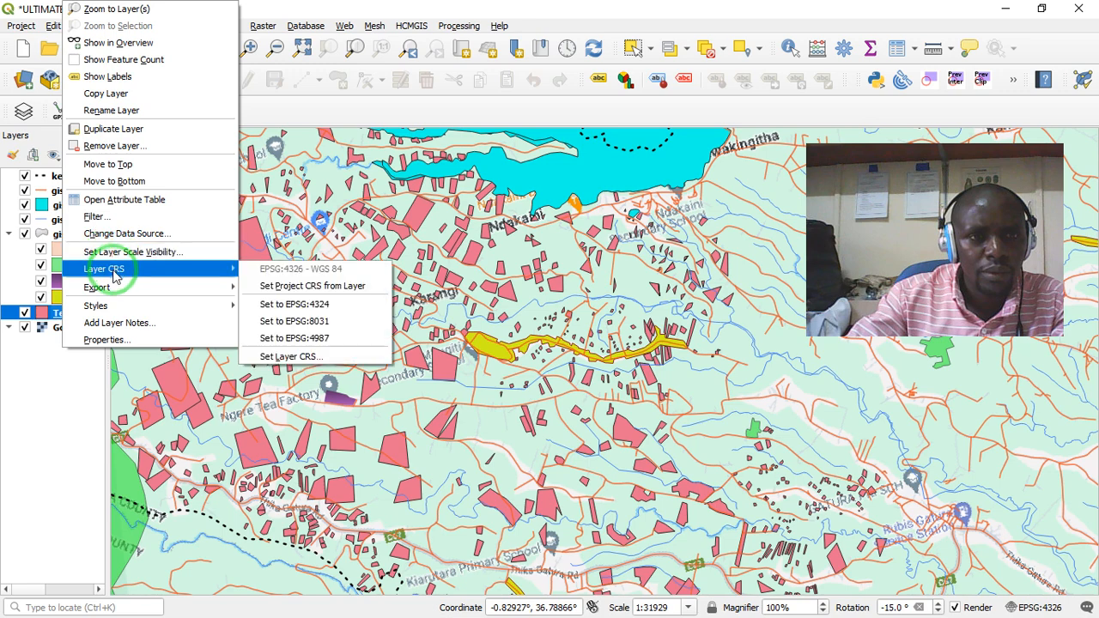
{"action": "left_click", "coordinate": [37, 370]}
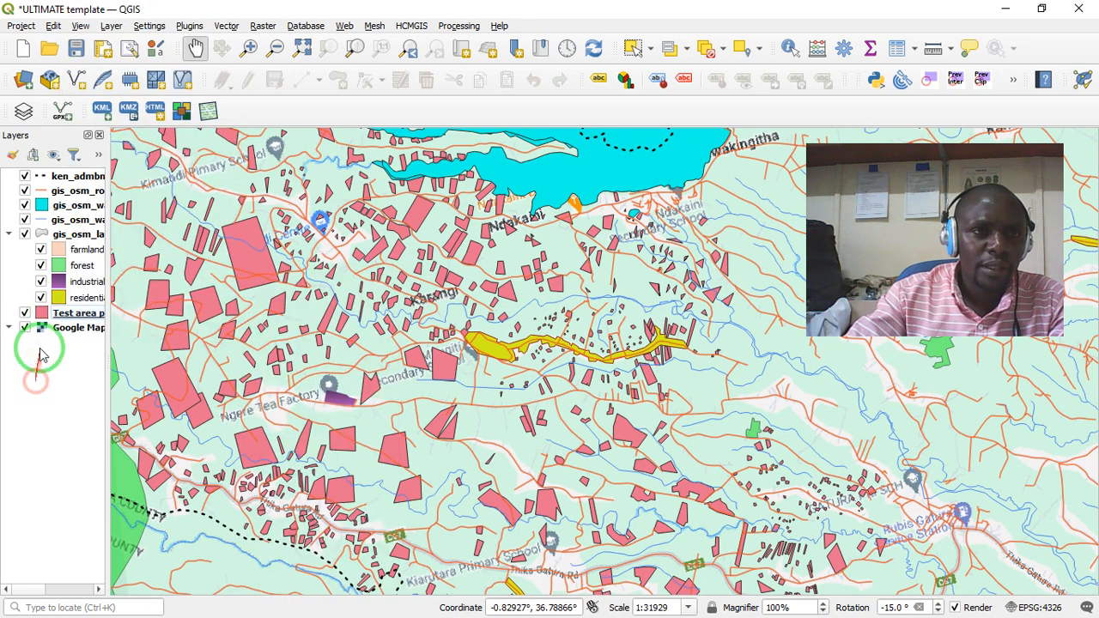
{"action": "right_click", "coordinate": [67, 196]}
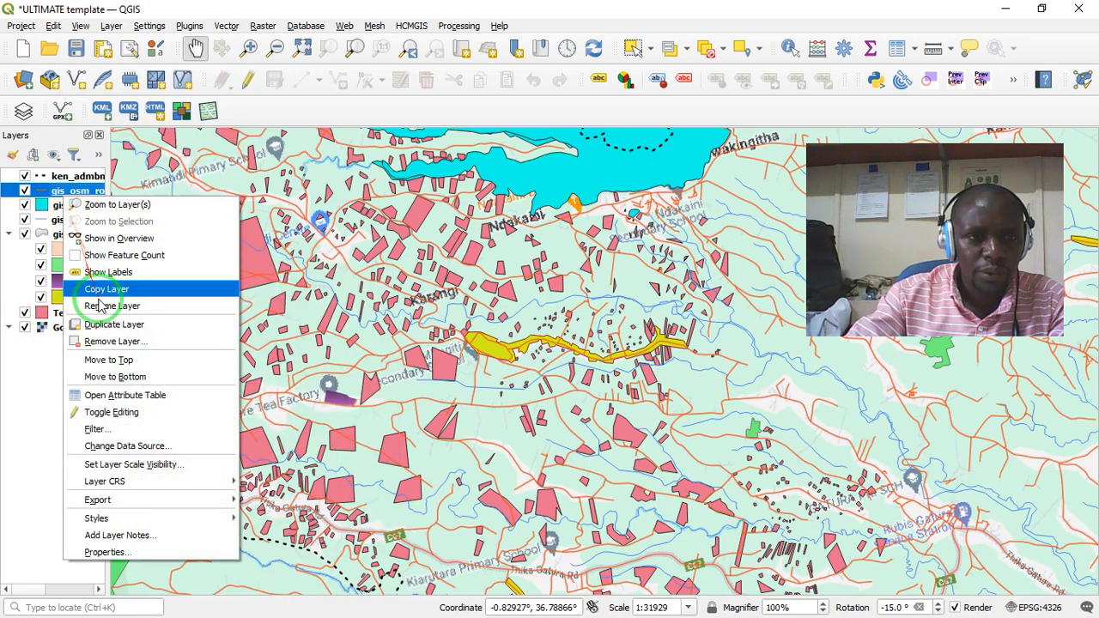
{"action": "left_click", "coordinate": [26, 366]}
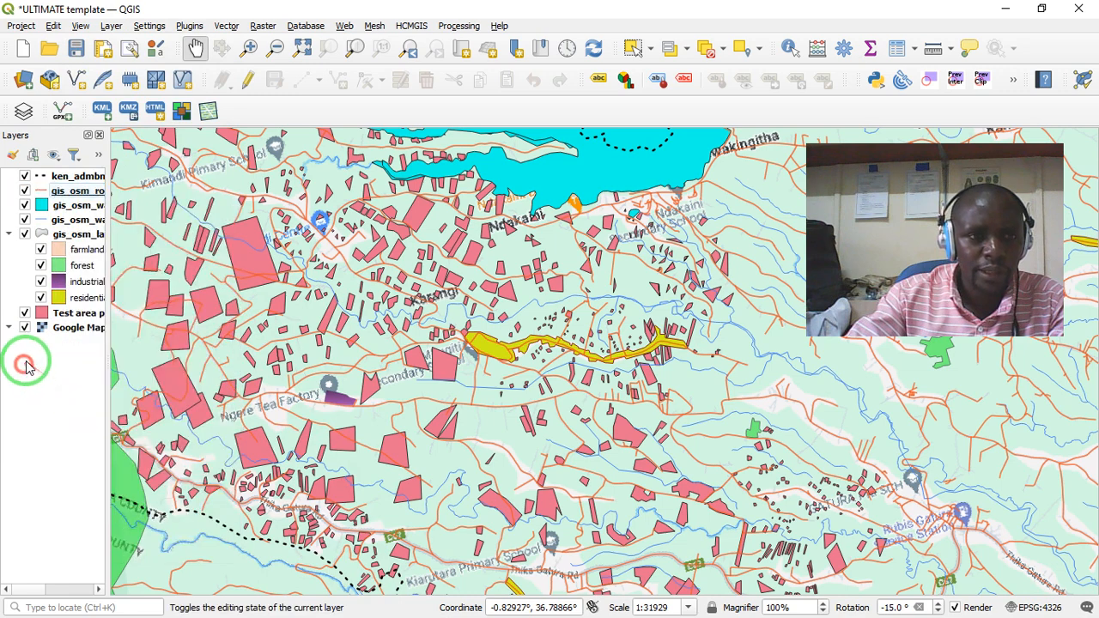
{"action": "right_click", "coordinate": [60, 317]}
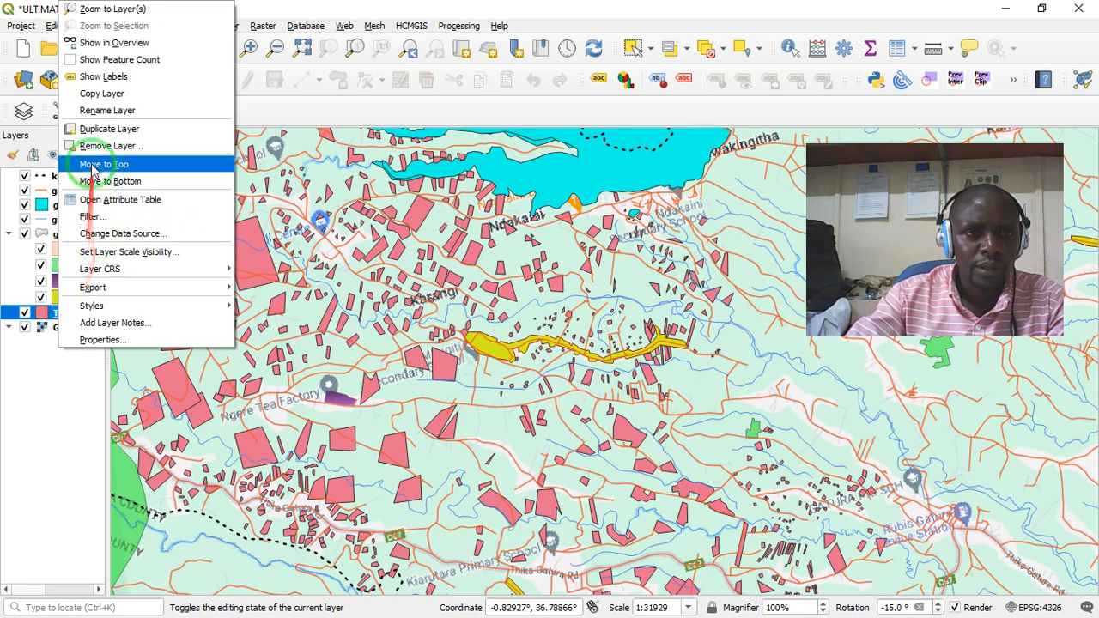
{"action": "left_click", "coordinate": [68, 407]}
- Start exporting the Test area layer's features as an ESRI Shapefile named Our test map file in the Training files 2025 folder
{"action": "right_click", "coordinate": [70, 313]}
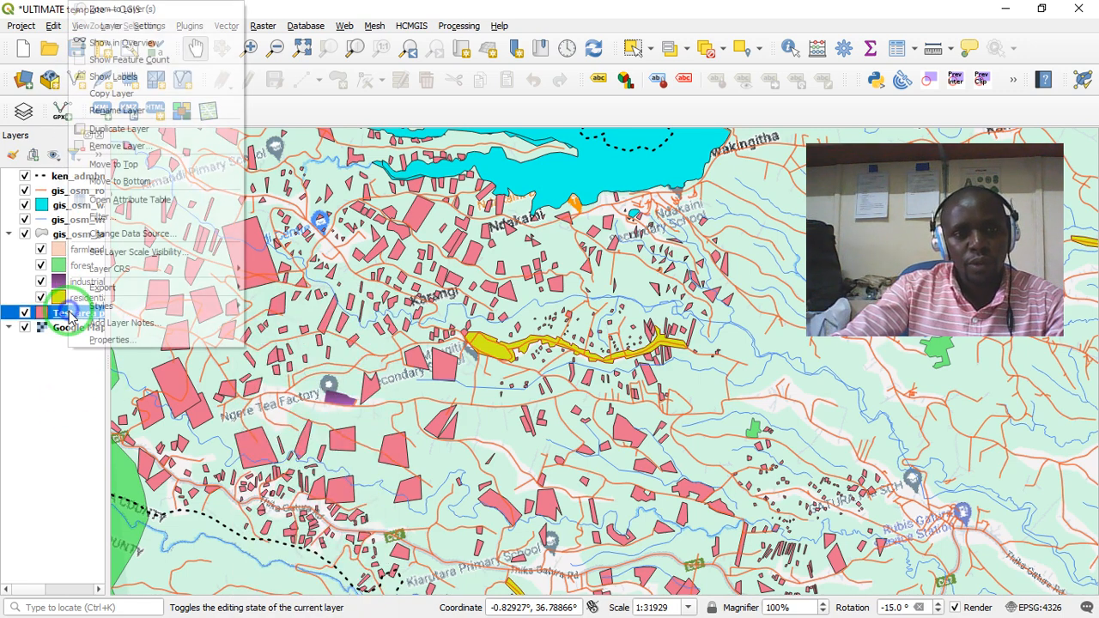
{"action": "mouse_move", "coordinate": [74, 313]}
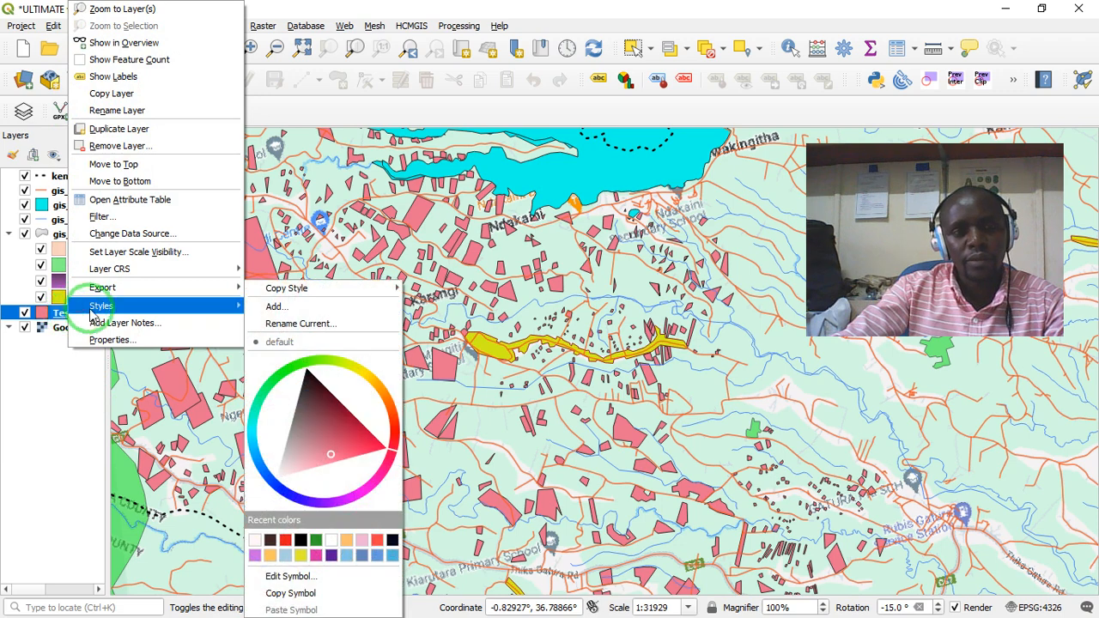
{"action": "mouse_move", "coordinate": [129, 292]}
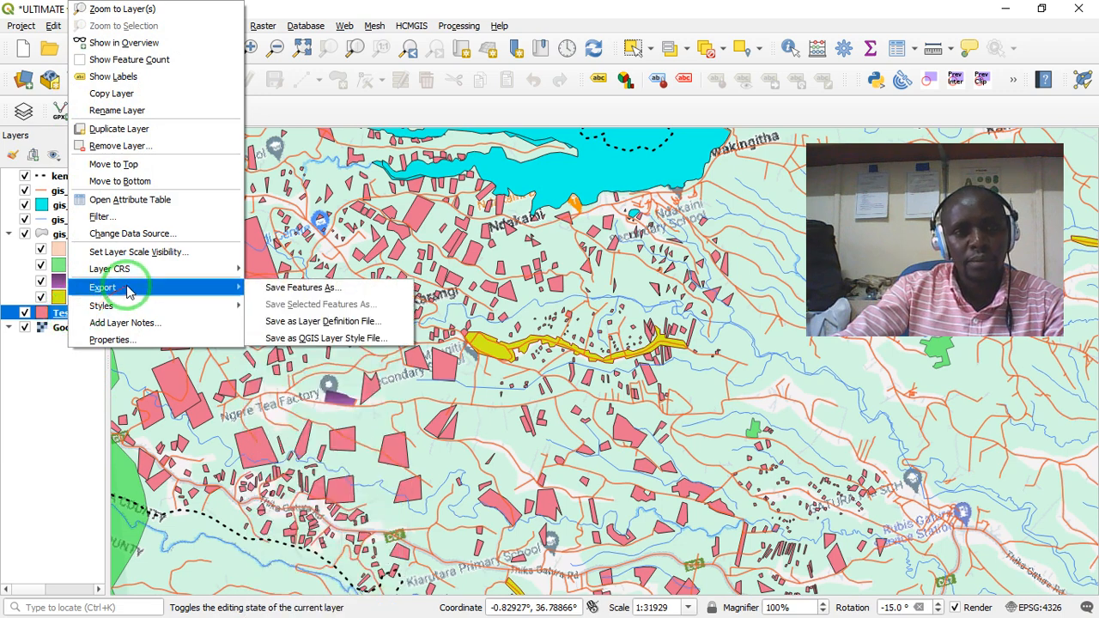
{"action": "left_click", "coordinate": [286, 290]}
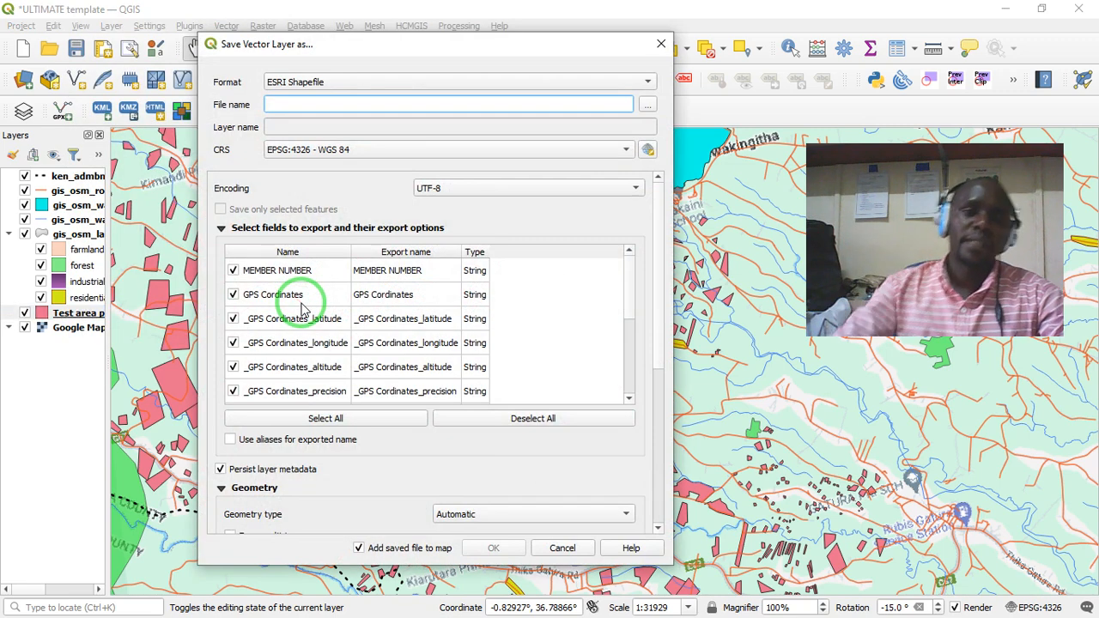
{"action": "left_click", "coordinate": [339, 82]}
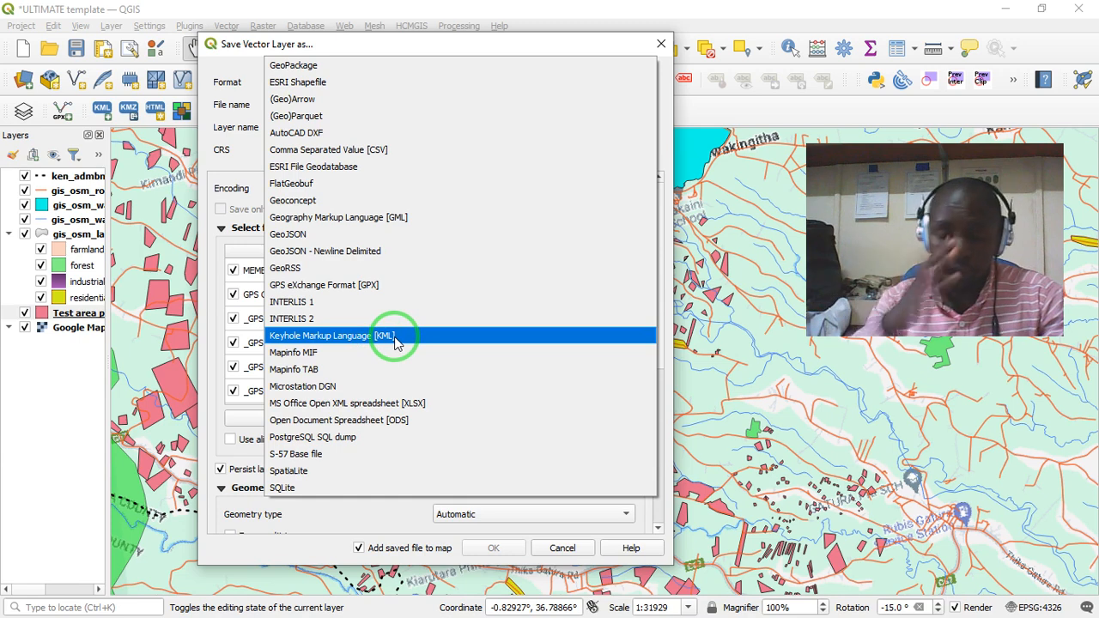
{"action": "left_click", "coordinate": [381, 341]}
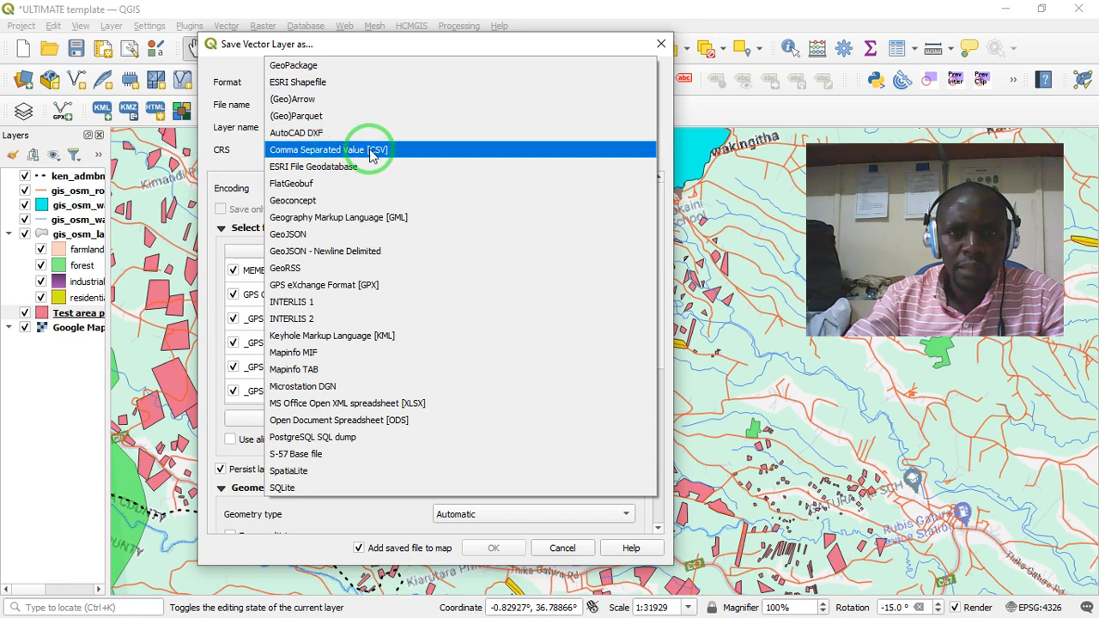
{"action": "left_click", "coordinate": [311, 86]}
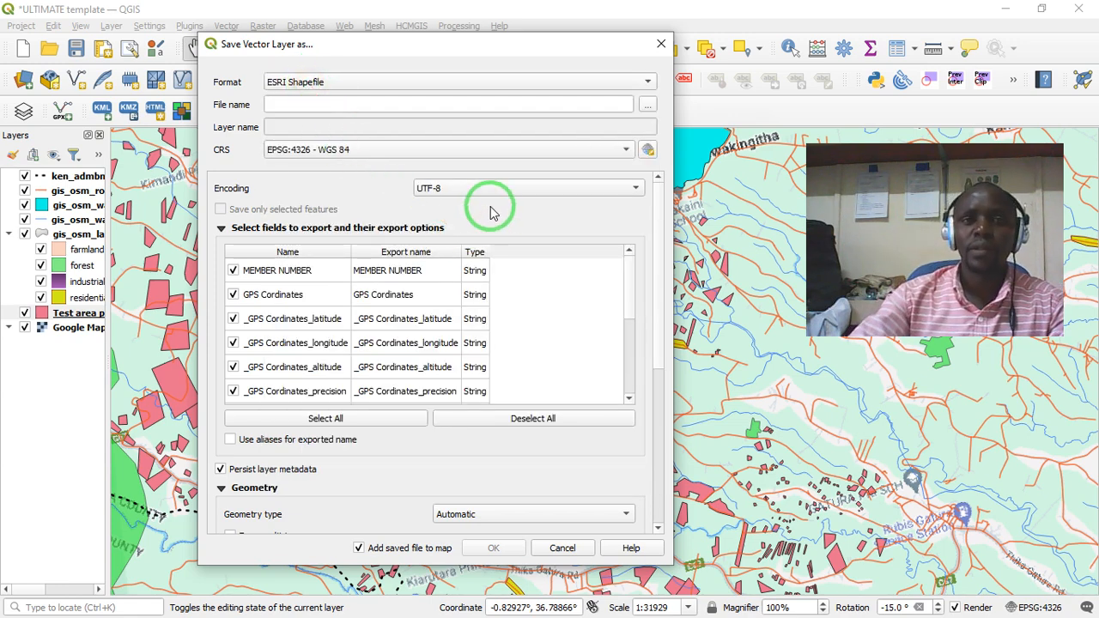
{"action": "left_click", "coordinate": [647, 105]}
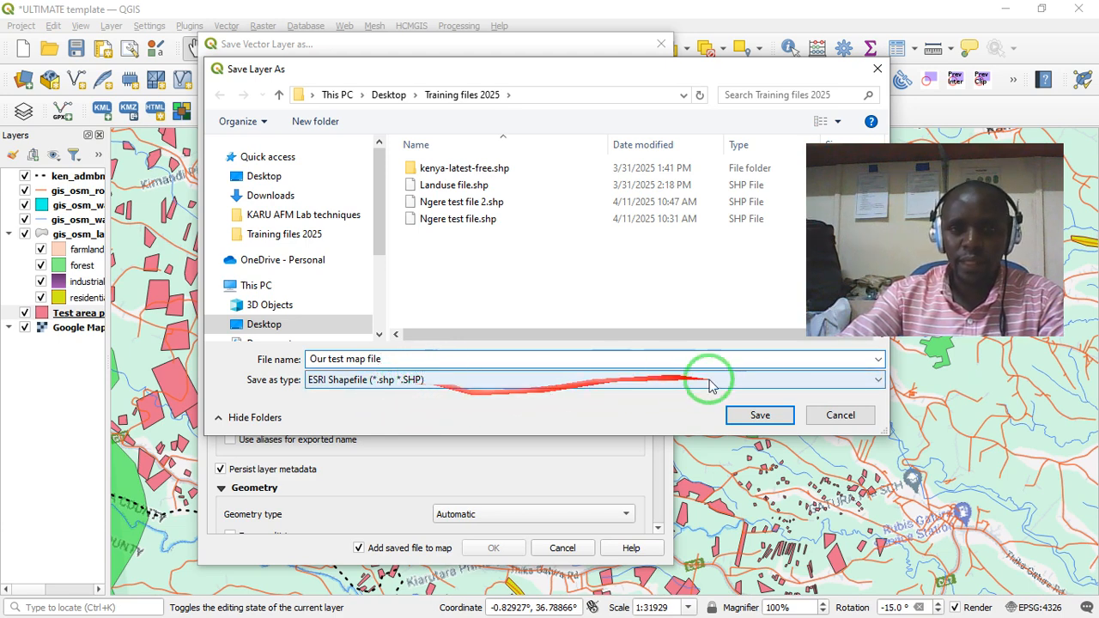
{"action": "left_click", "coordinate": [760, 415]}
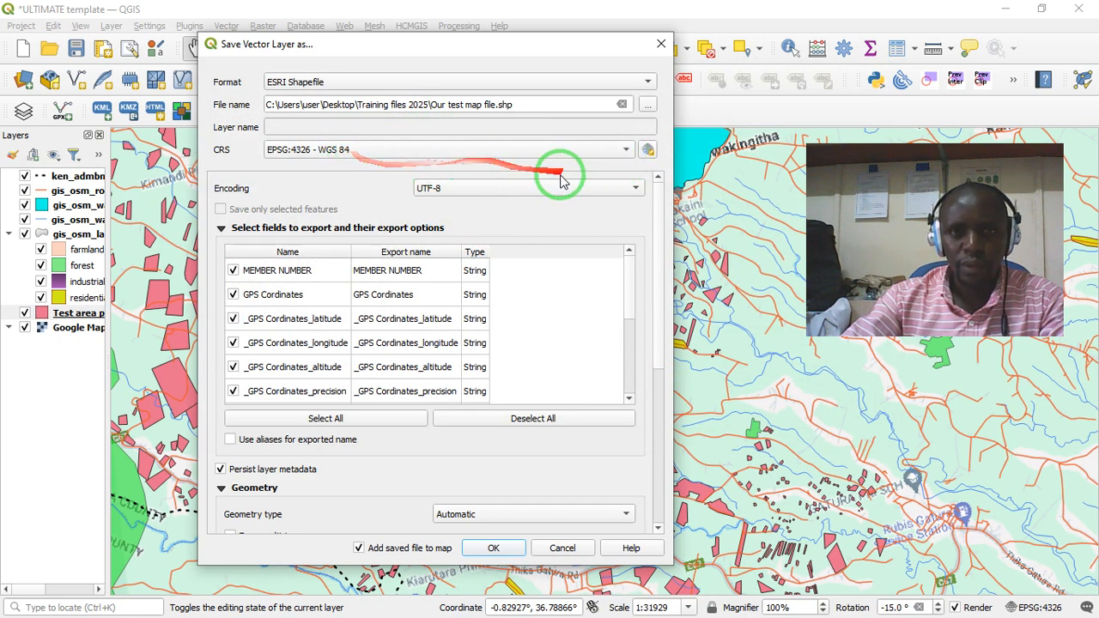
- Set the export's geometry type to Polygon and leave the RESIZE layer option at NO
{"action": "left_click_drag", "start_coordinate": [661, 207], "coordinate": [647, 336]}
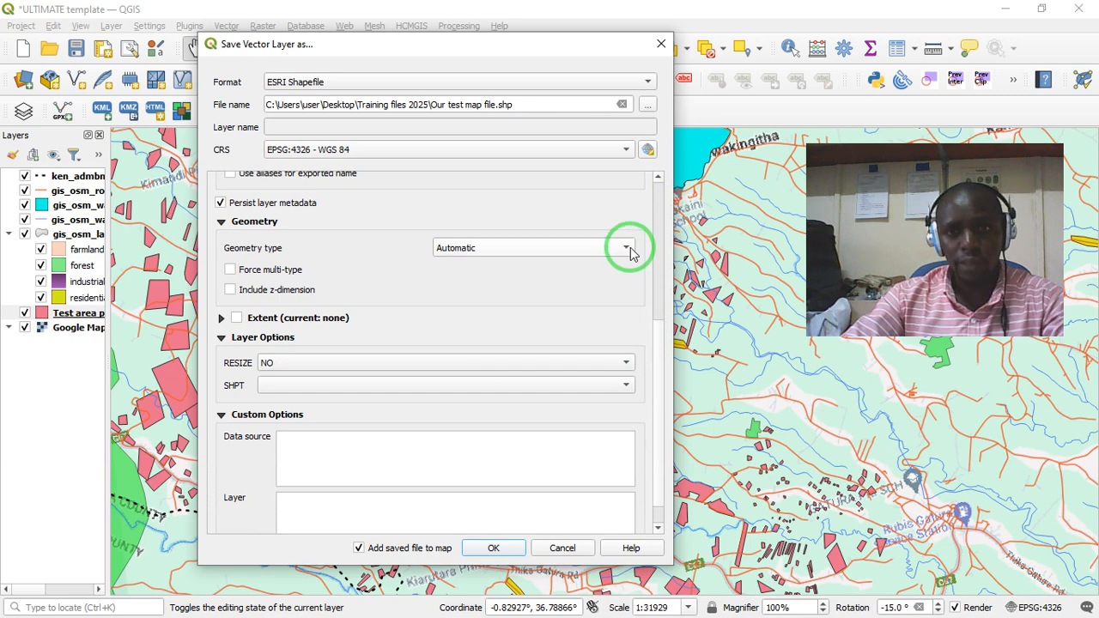
{"action": "left_click", "coordinate": [628, 248]}
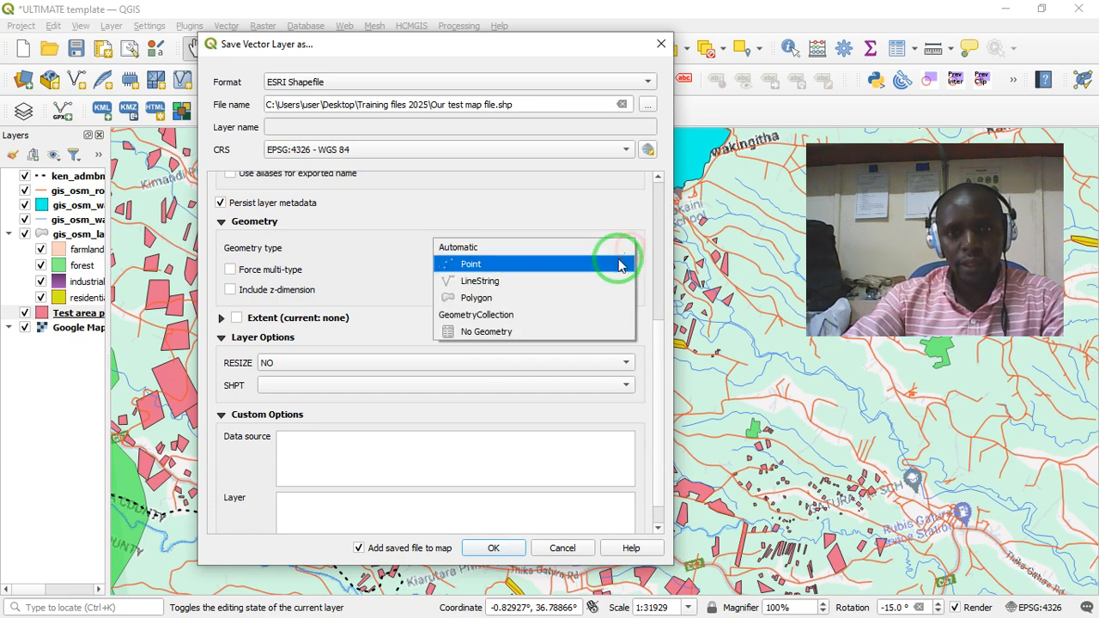
{"action": "left_click", "coordinate": [475, 297]}
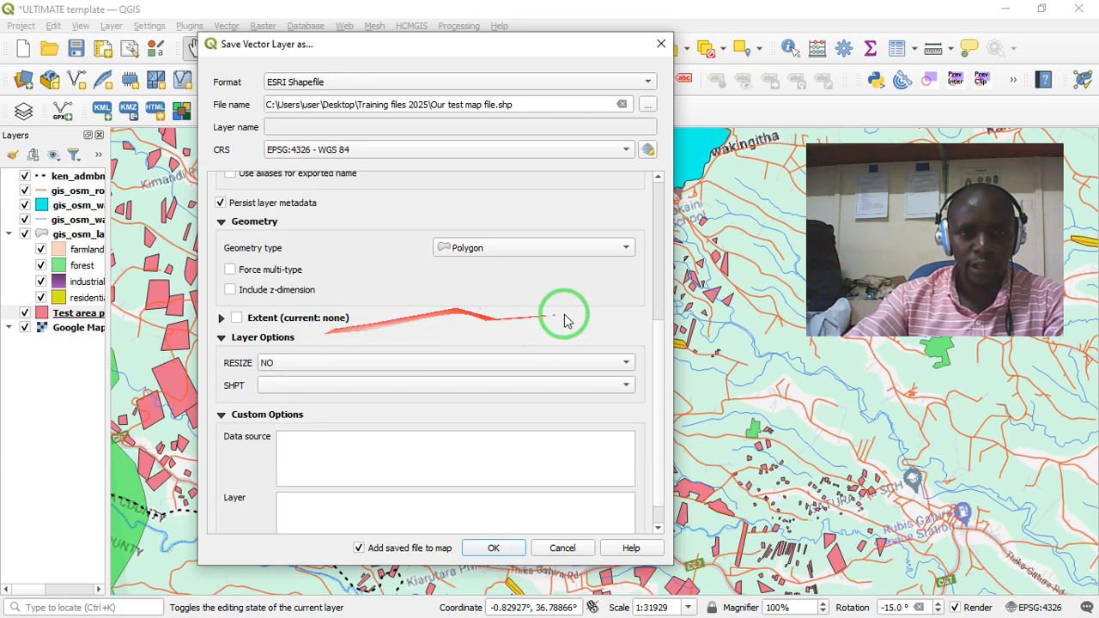
{"action": "left_click", "coordinate": [280, 362]}
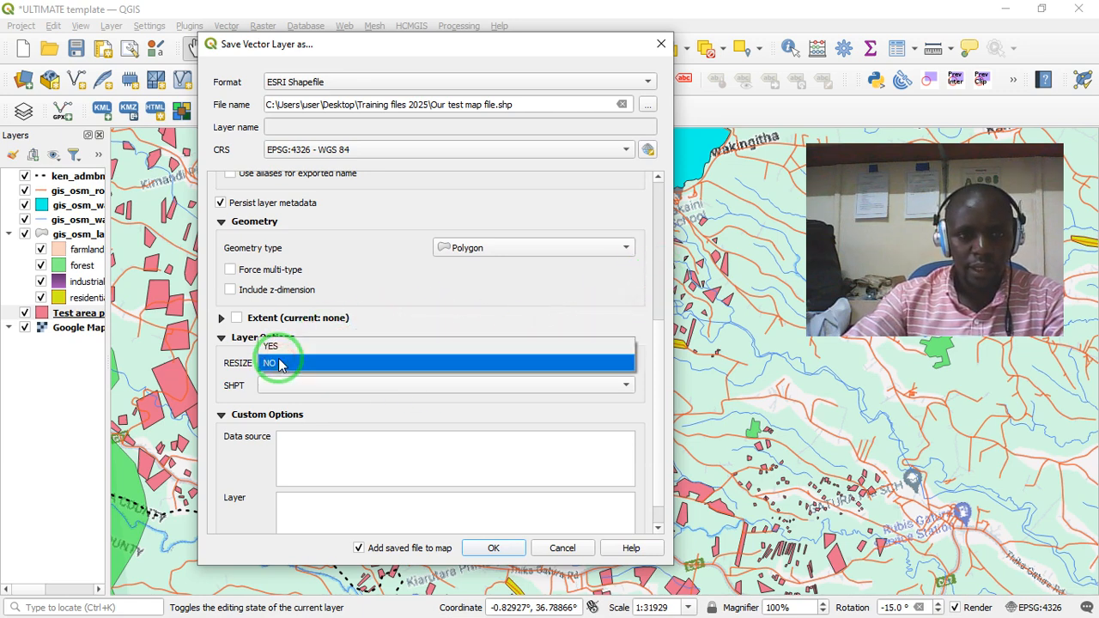
{"action": "left_click", "coordinate": [409, 292]}
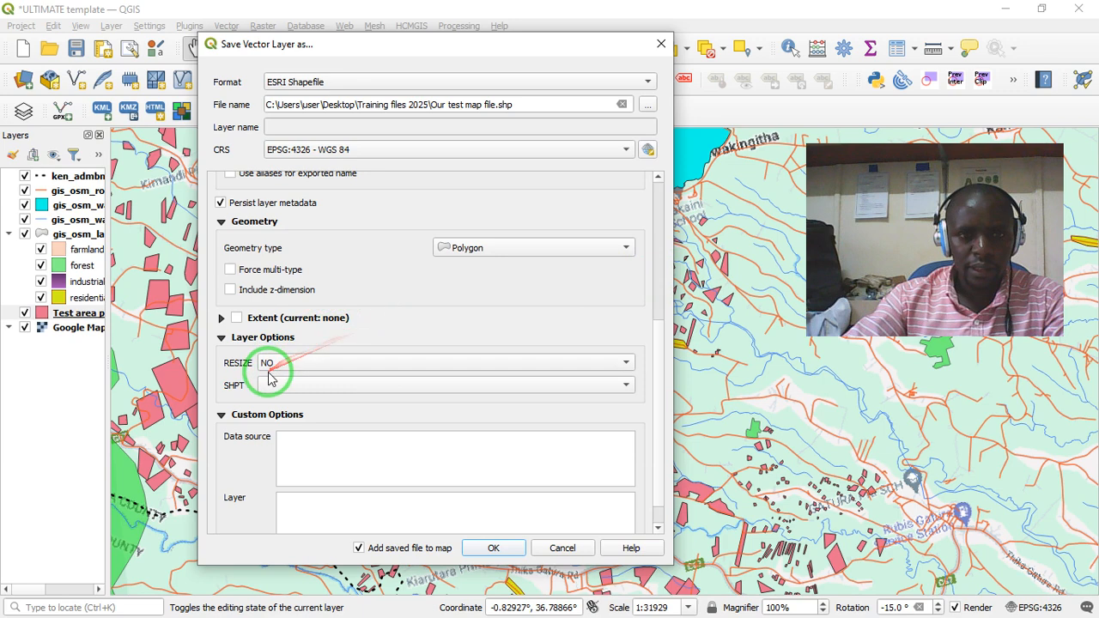
- Keep the shapefile export's RESIZE option at NO and turn off adding the saved file to the map
{"action": "left_click", "coordinate": [296, 362]}
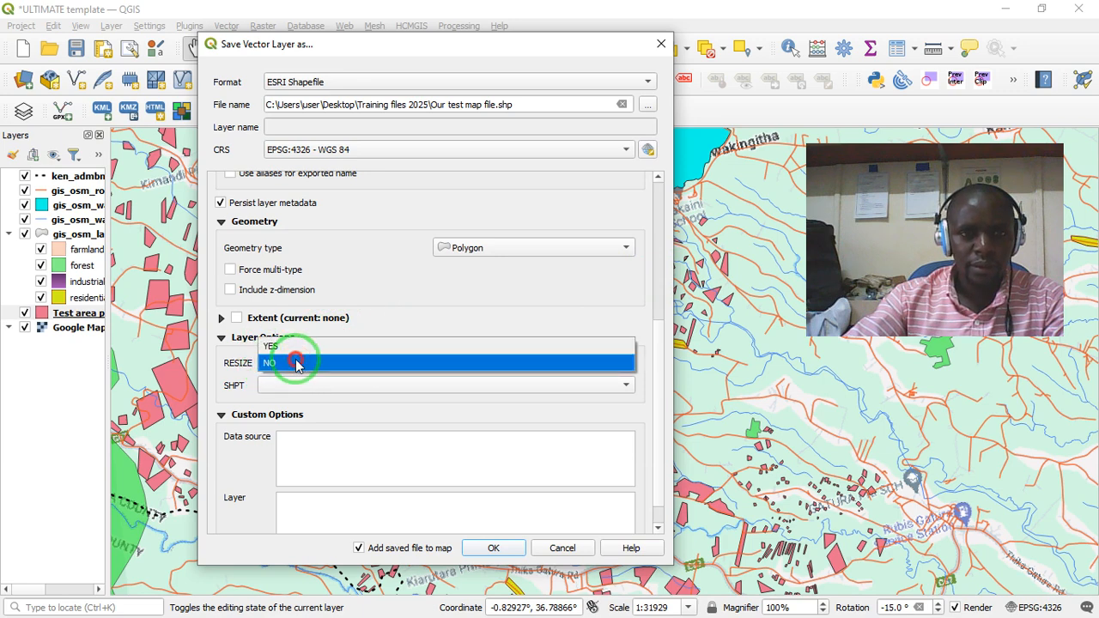
{"action": "left_click", "coordinate": [296, 362]}
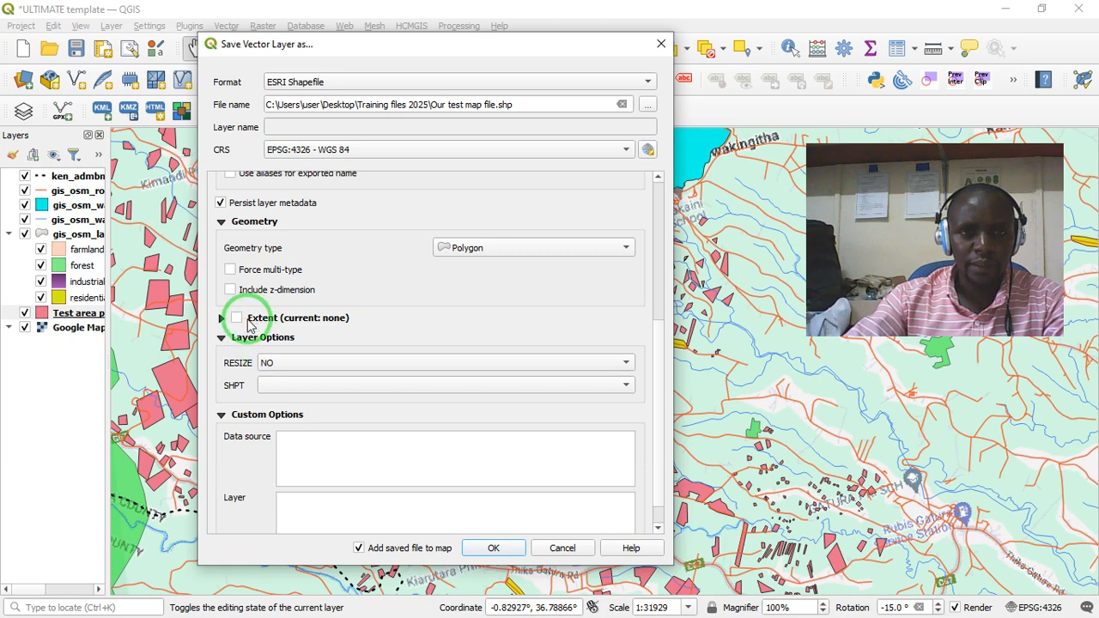
{"action": "left_click", "coordinate": [655, 379]}
{"action": "left_click", "coordinate": [656, 386]}
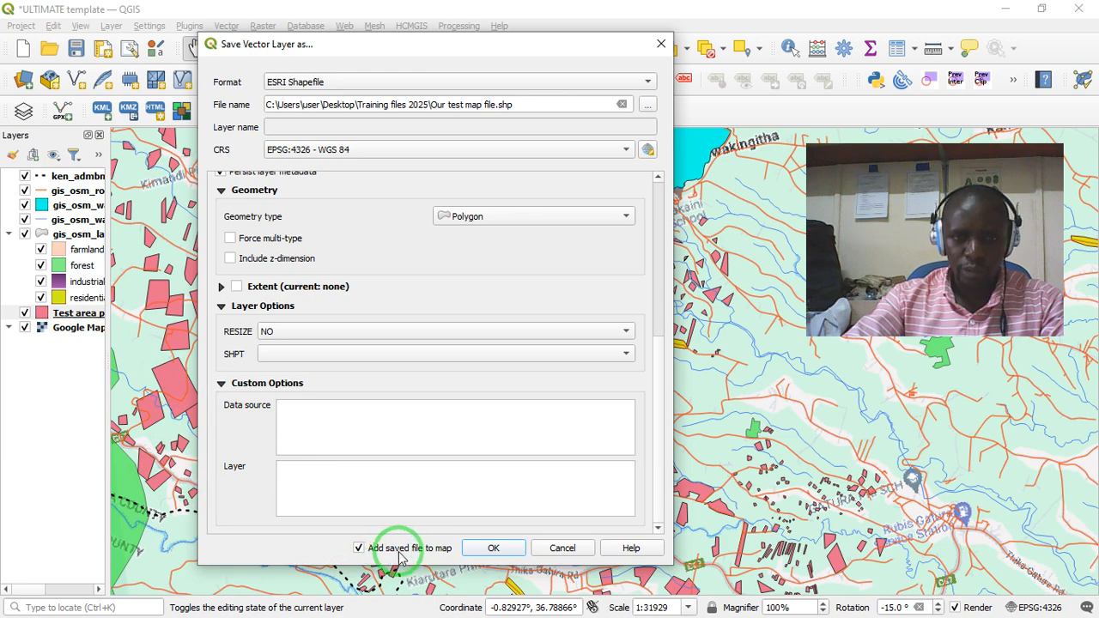
{"action": "left_click", "coordinate": [359, 548]}
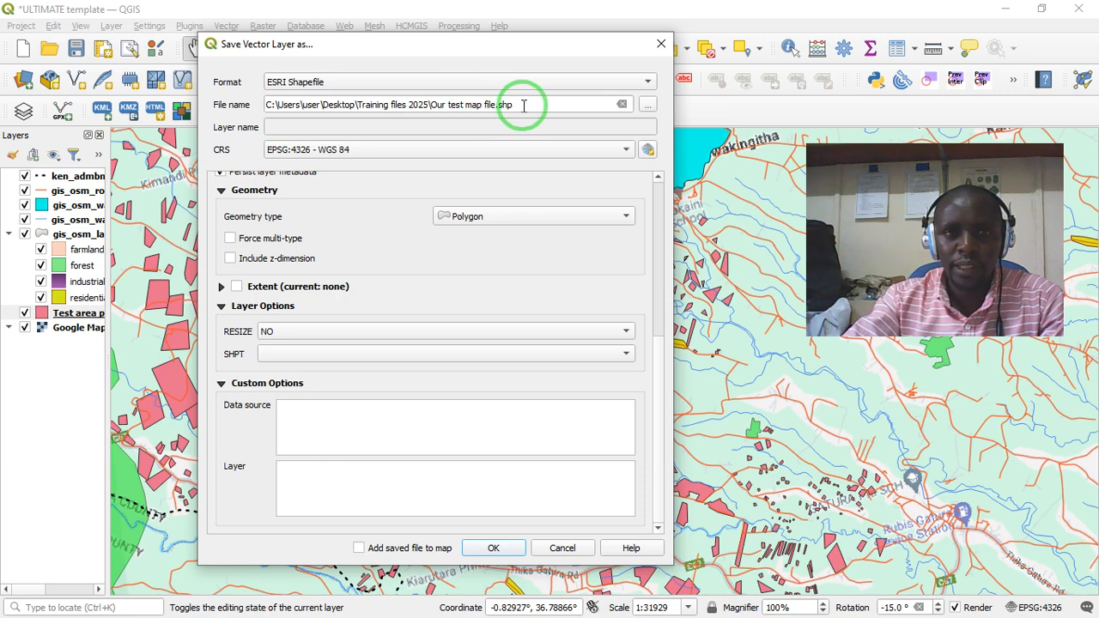
- Check the export's destination folder, Training files 2025, and export the layer as Our test map file.shp
{"action": "left_click", "coordinate": [645, 104]}
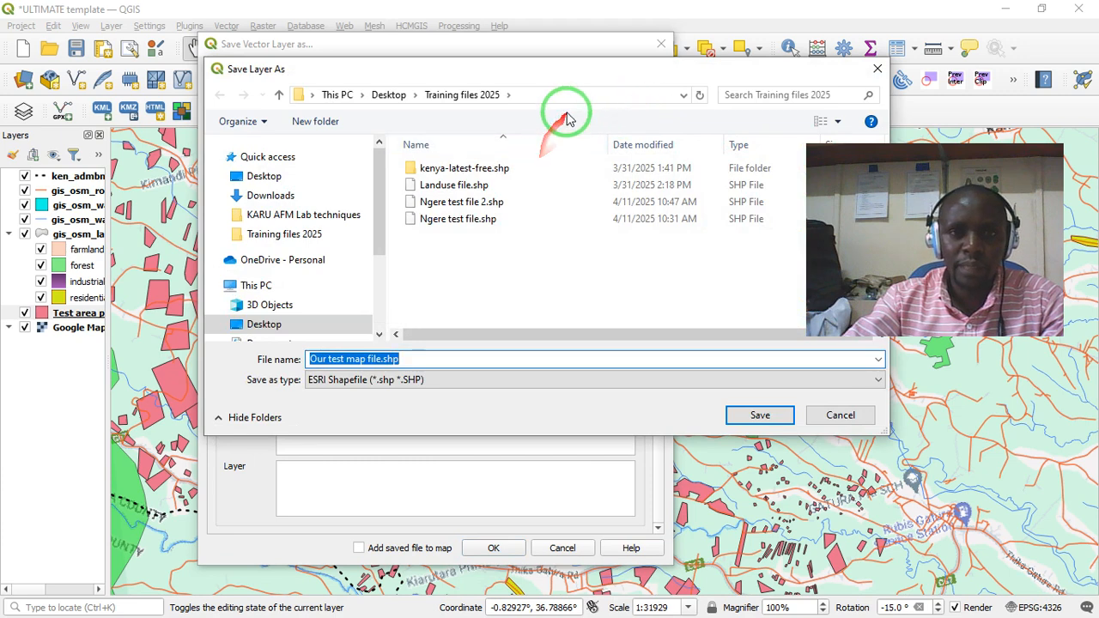
{"action": "left_click", "coordinate": [571, 97]}
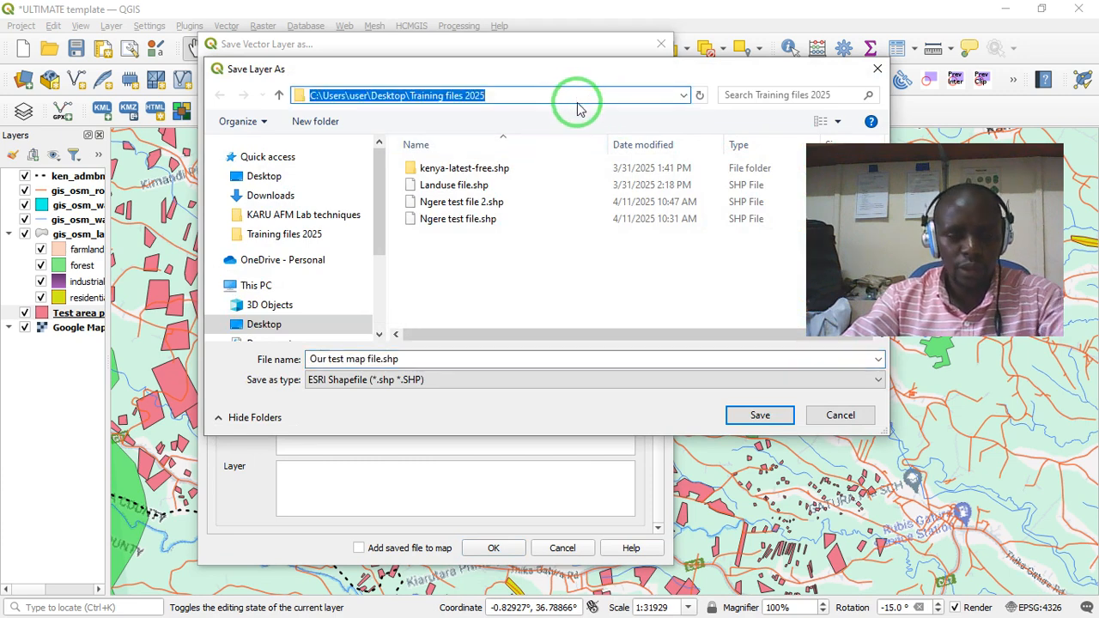
{"action": "left_click", "coordinate": [874, 69]}
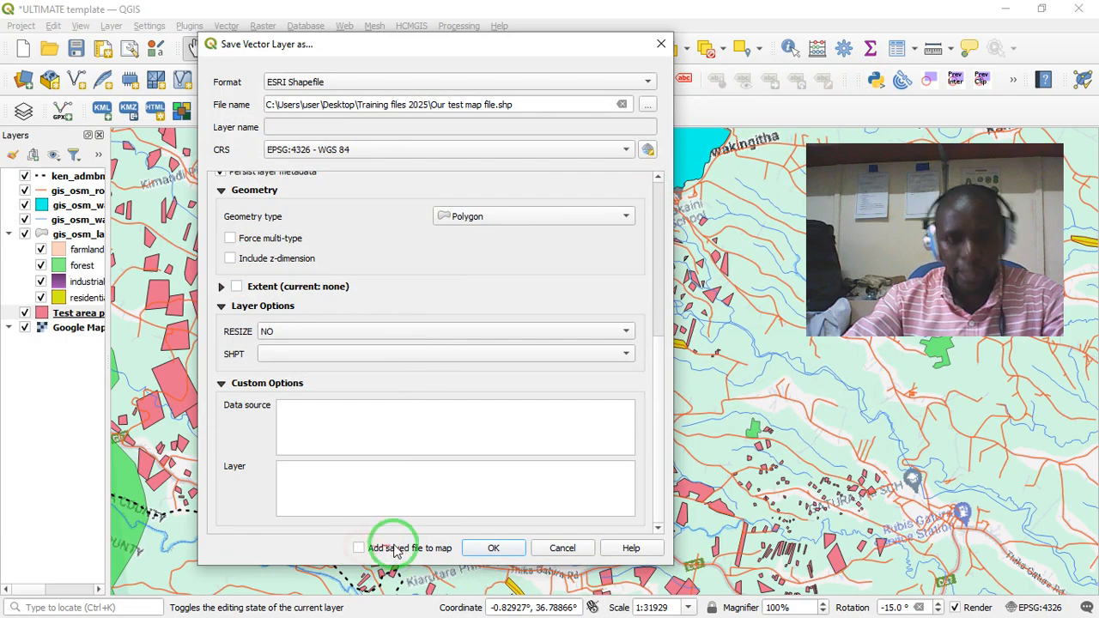
{"action": "left_click", "coordinate": [496, 548]}
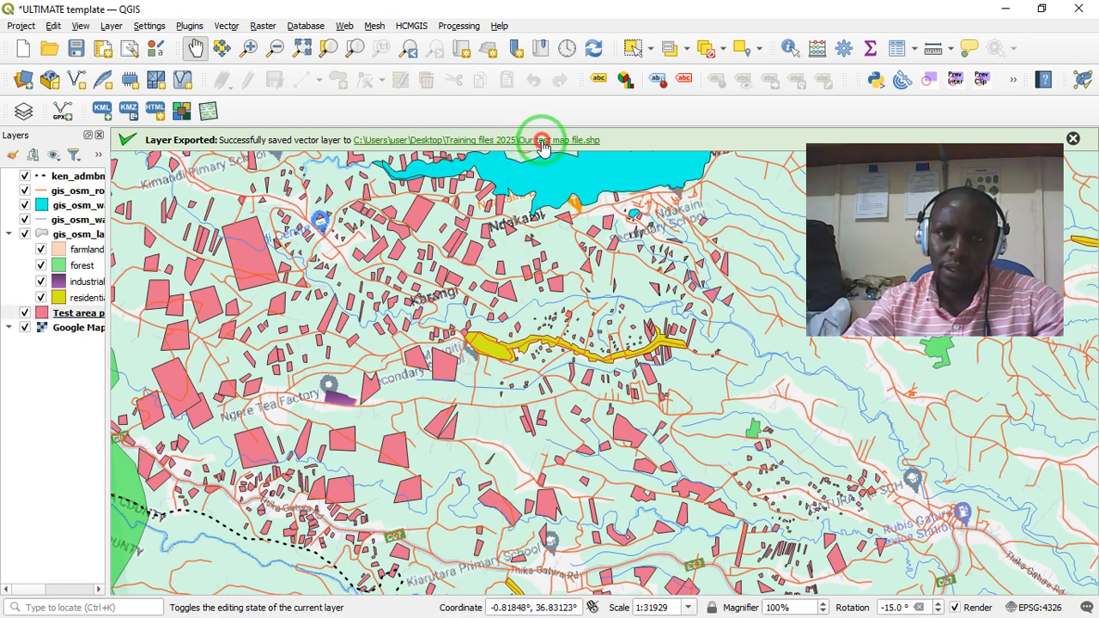
- Open the folder of the exported shapefile and look through the Our test map file component files with their types
{"action": "left_click", "coordinate": [543, 142]}
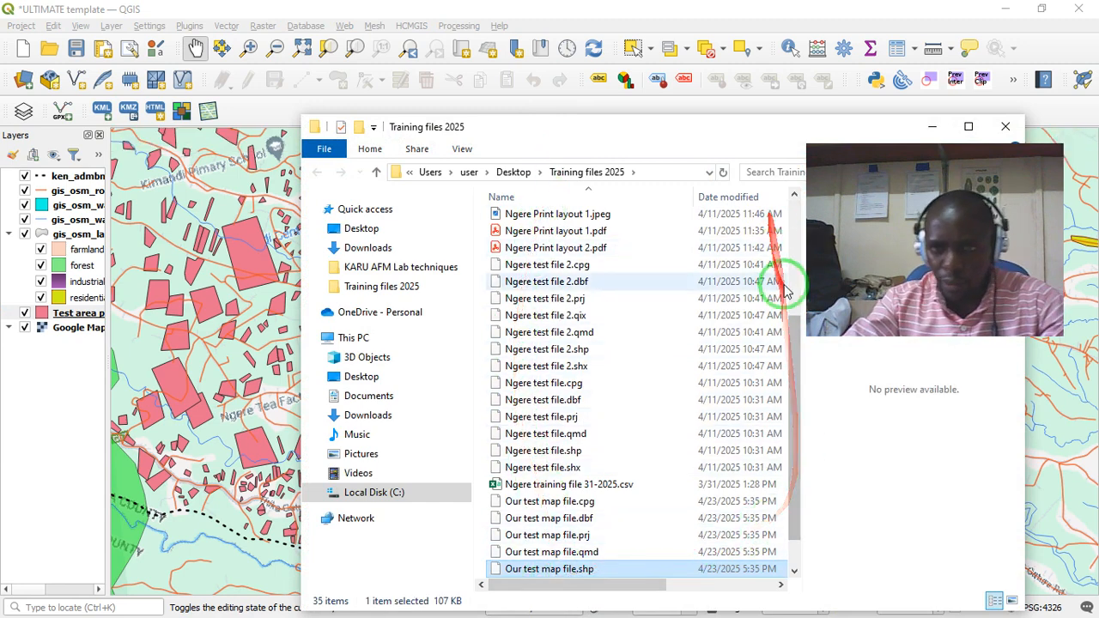
{"action": "left_click_drag", "start_coordinate": [795, 344], "coordinate": [934, 124]}
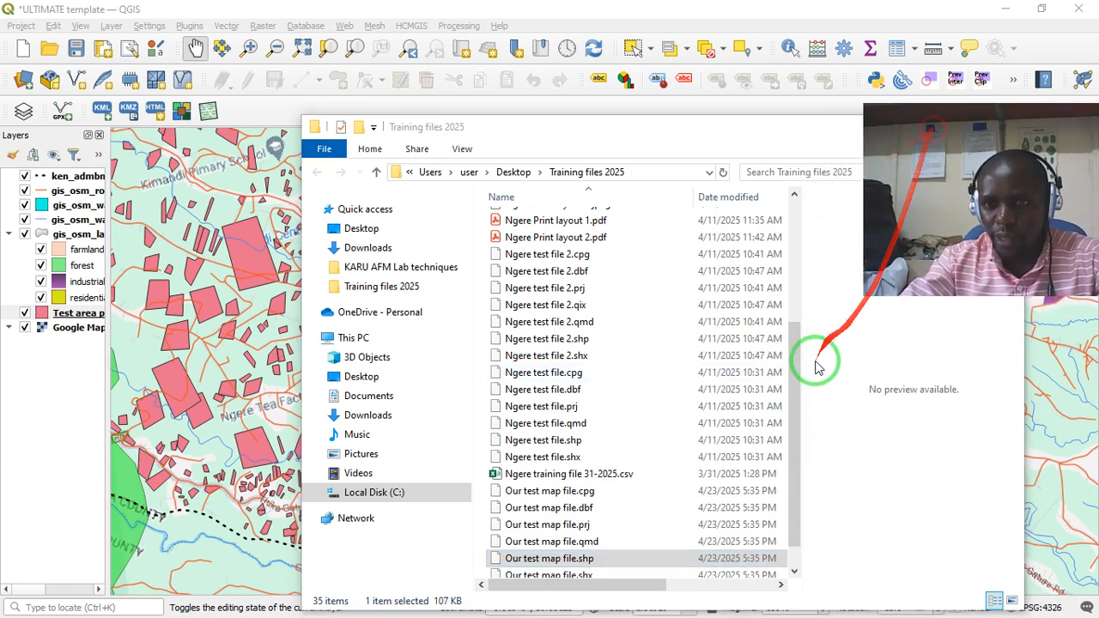
{"action": "left_click", "coordinate": [803, 404]}
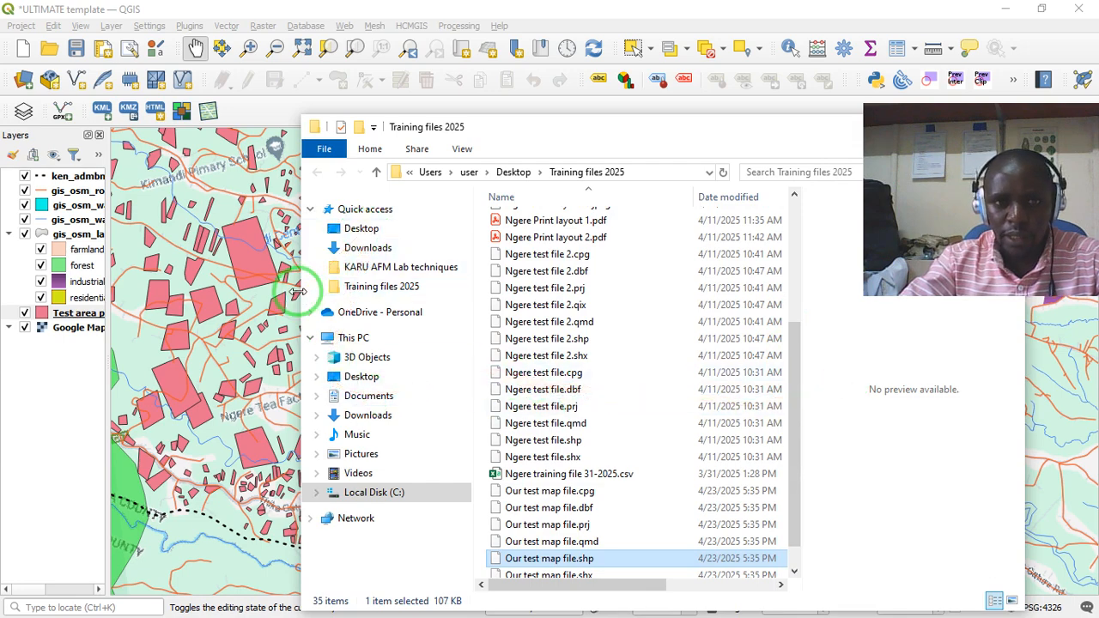
{"action": "left_click_drag", "start_coordinate": [301, 294], "coordinate": [185, 295]}
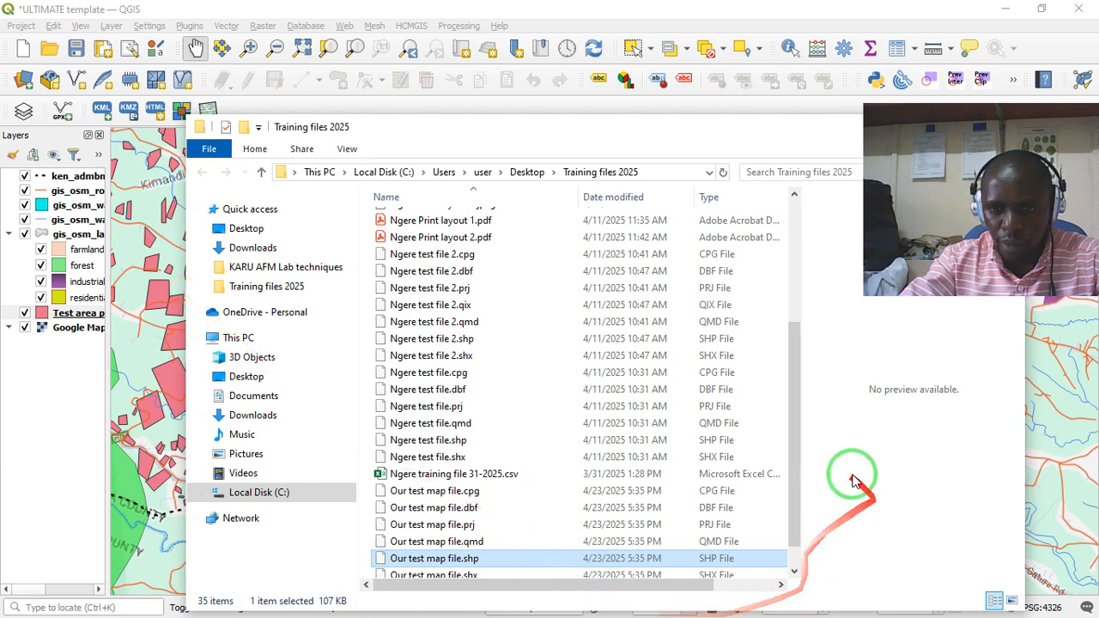
{"action": "left_click_drag", "start_coordinate": [790, 422], "coordinate": [791, 449]}
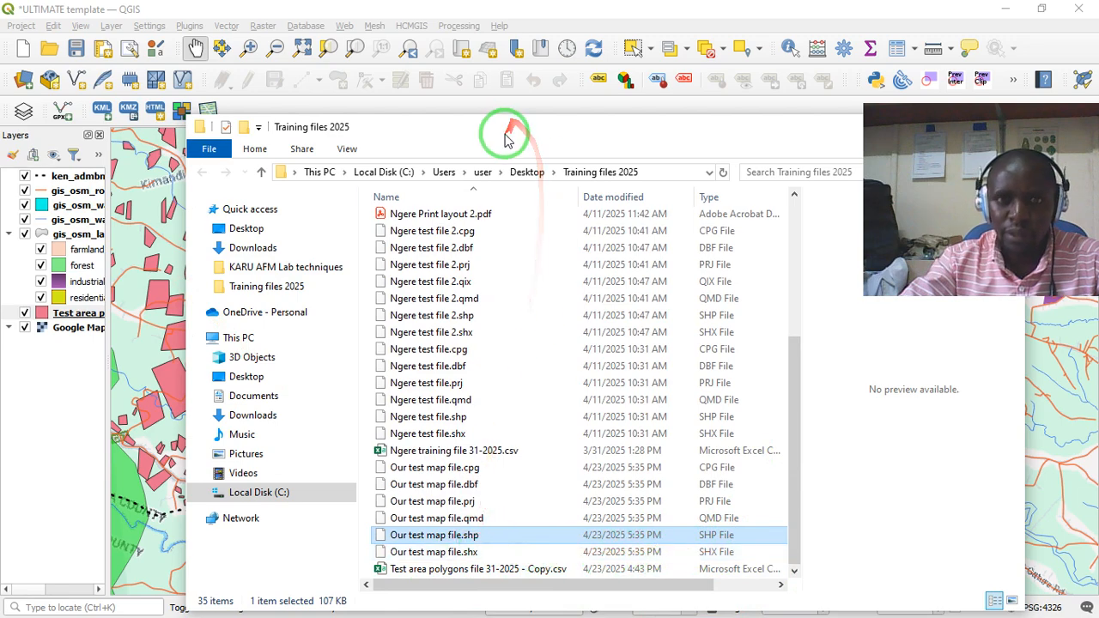
- Add Our test map file.shp from the Training files 2025 folder to the QGIS map and close the folder window
{"action": "left_click_drag", "start_coordinate": [507, 134], "coordinate": [671, 129]}
{"action": "left_click", "coordinate": [615, 533]}
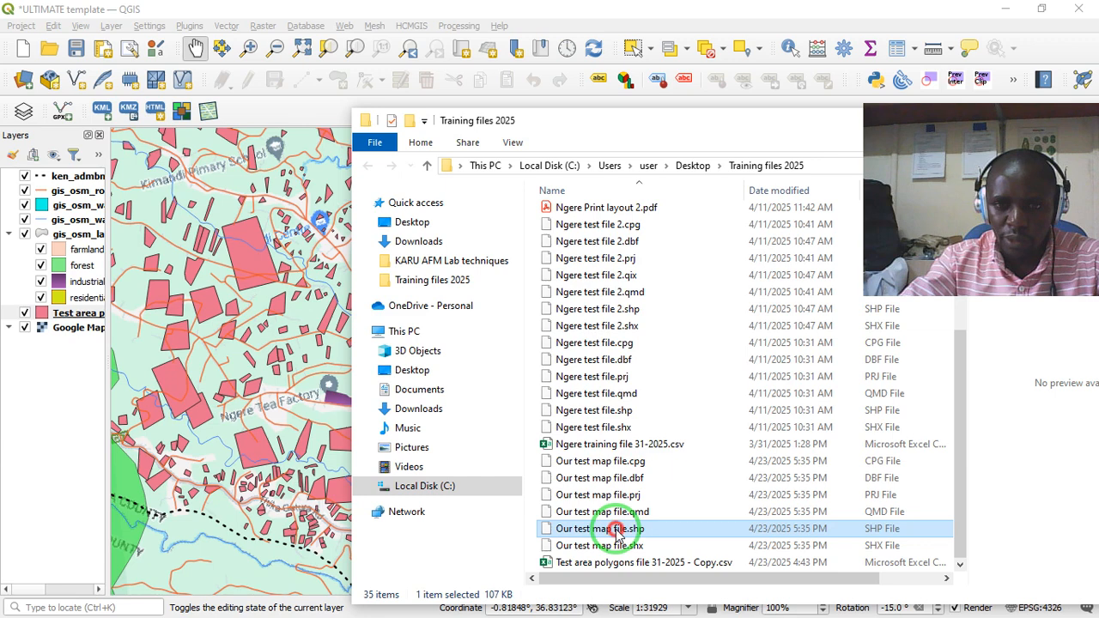
{"action": "mouse_move", "coordinate": [615, 533]}
{"action": "left_mouse_down"}
{"action": "mouse_move", "coordinate": [640, 524]}
{"action": "mouse_move", "coordinate": [408, 505]}
{"action": "mouse_move", "coordinate": [168, 385]}
{"action": "mouse_move", "coordinate": [183, 428]}
{"action": "left_mouse_up"}
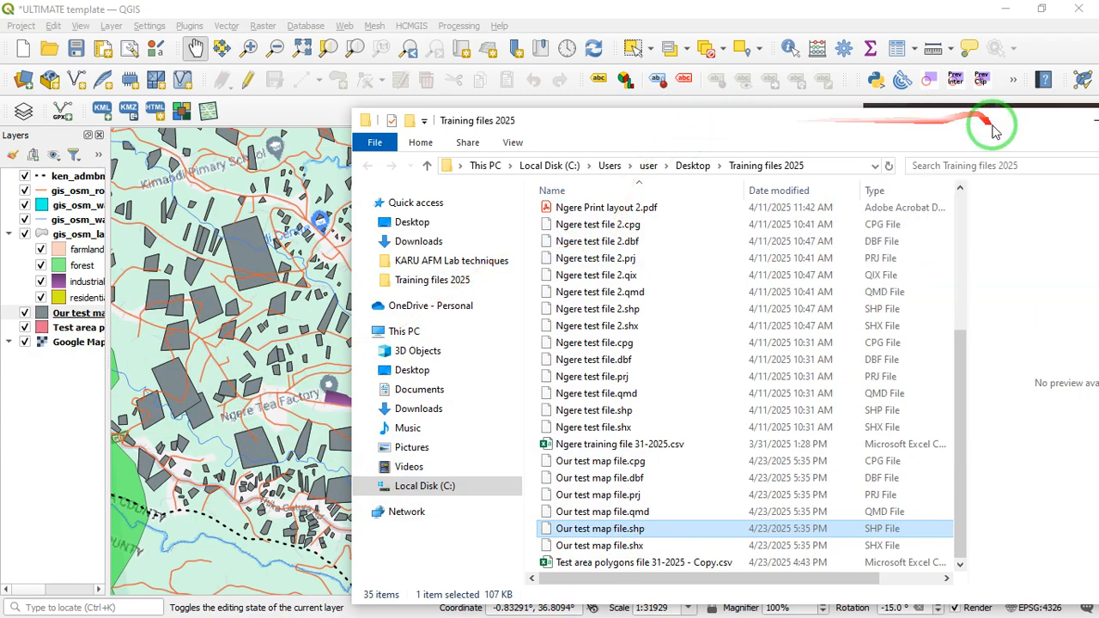
{"action": "left_click_drag", "start_coordinate": [993, 126], "coordinate": [833, 183]}
{"action": "left_click", "coordinate": [945, 175]}
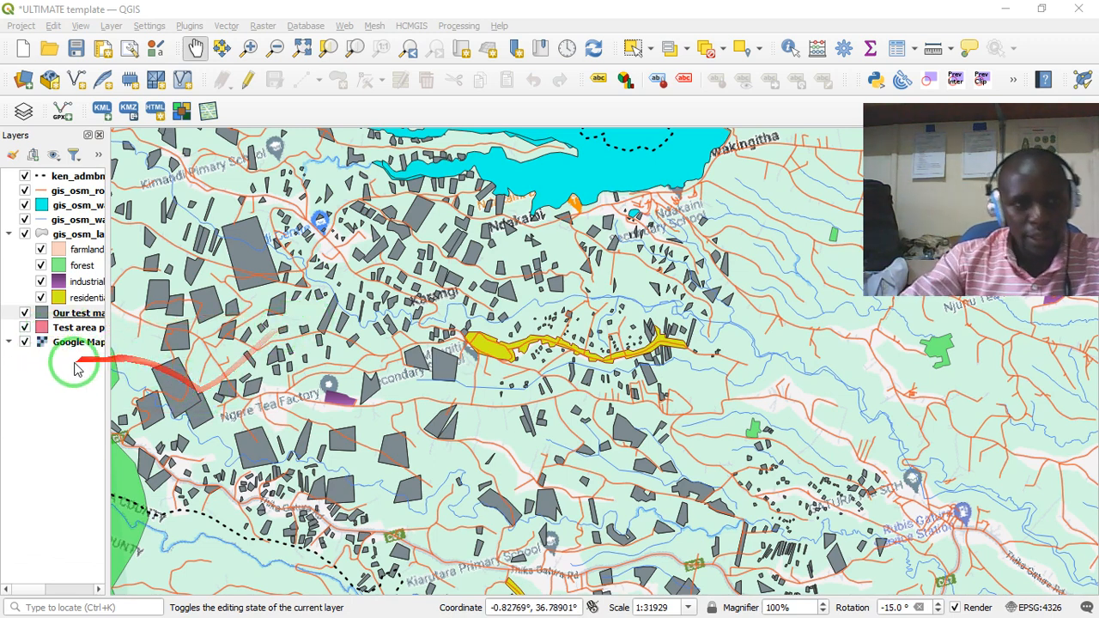
- Hide and reshow the Our test map file layer to compare the polygons, and move it beneath the Test area layer
{"action": "left_click", "coordinate": [25, 314]}
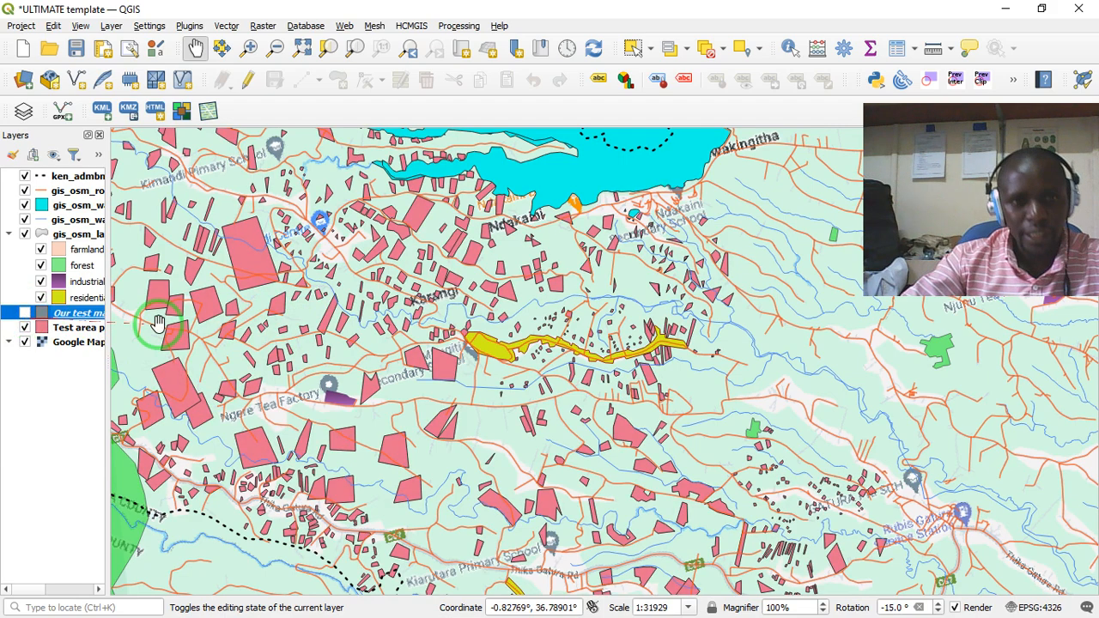
{"action": "left_click", "coordinate": [25, 315]}
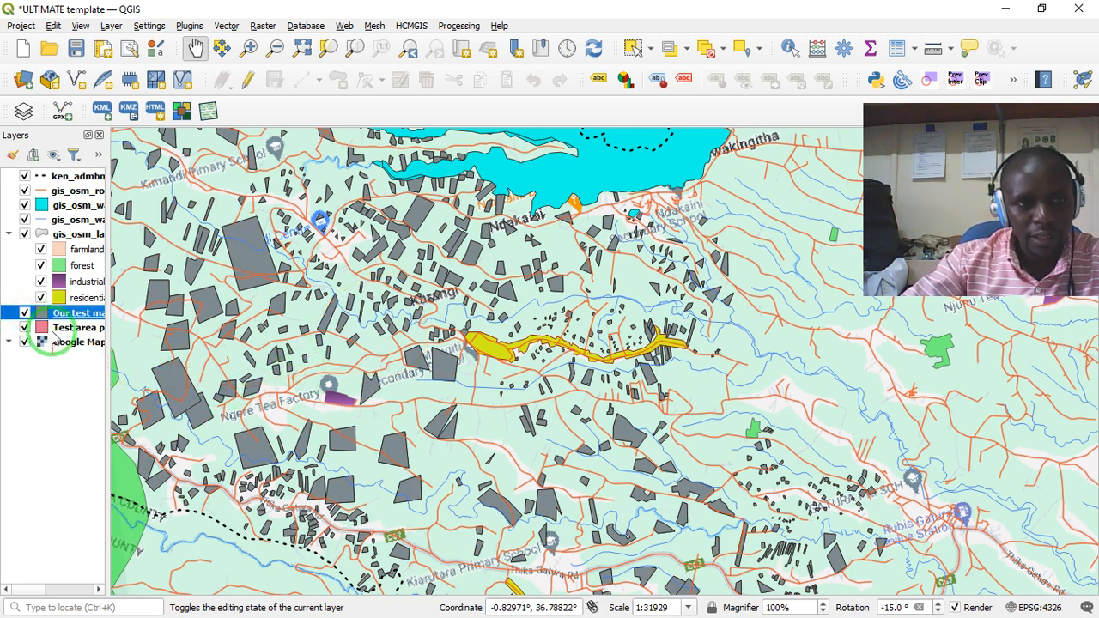
{"action": "left_click_drag", "start_coordinate": [58, 316], "coordinate": [59, 337]}
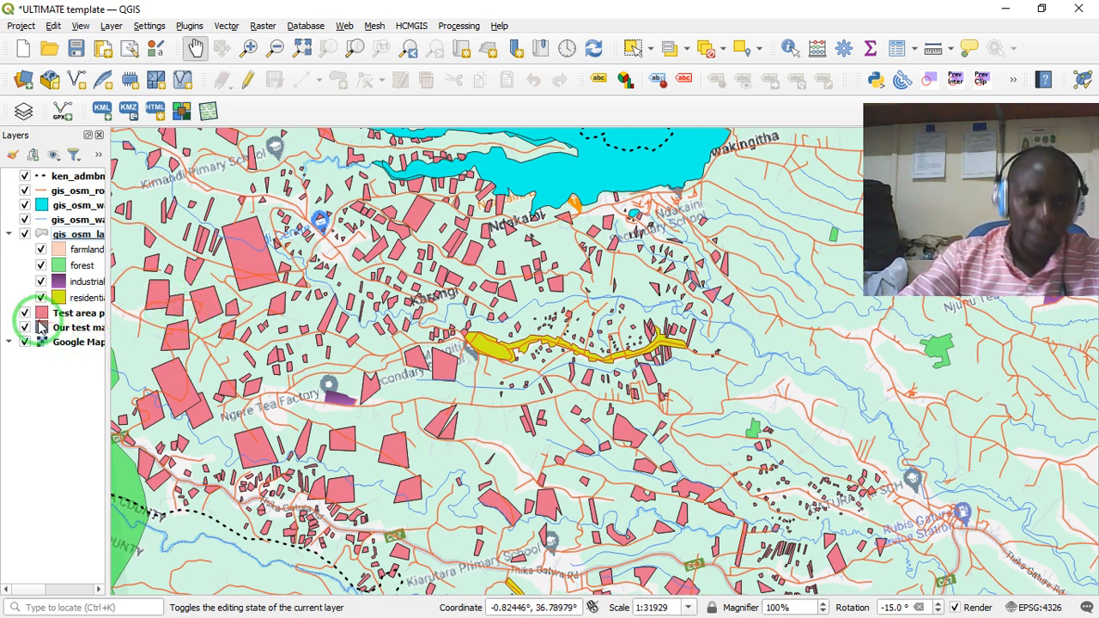
- Compare the layer commands available for the Test area layer and the Our test map file layer
{"action": "right_click", "coordinate": [72, 320]}
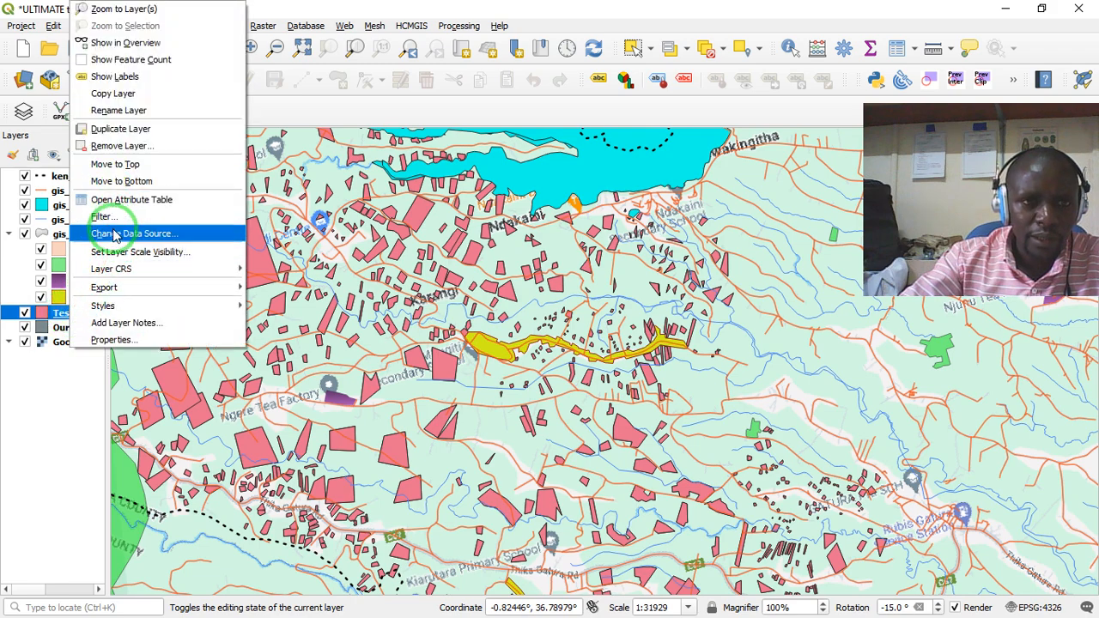
{"action": "left_click", "coordinate": [97, 347]}
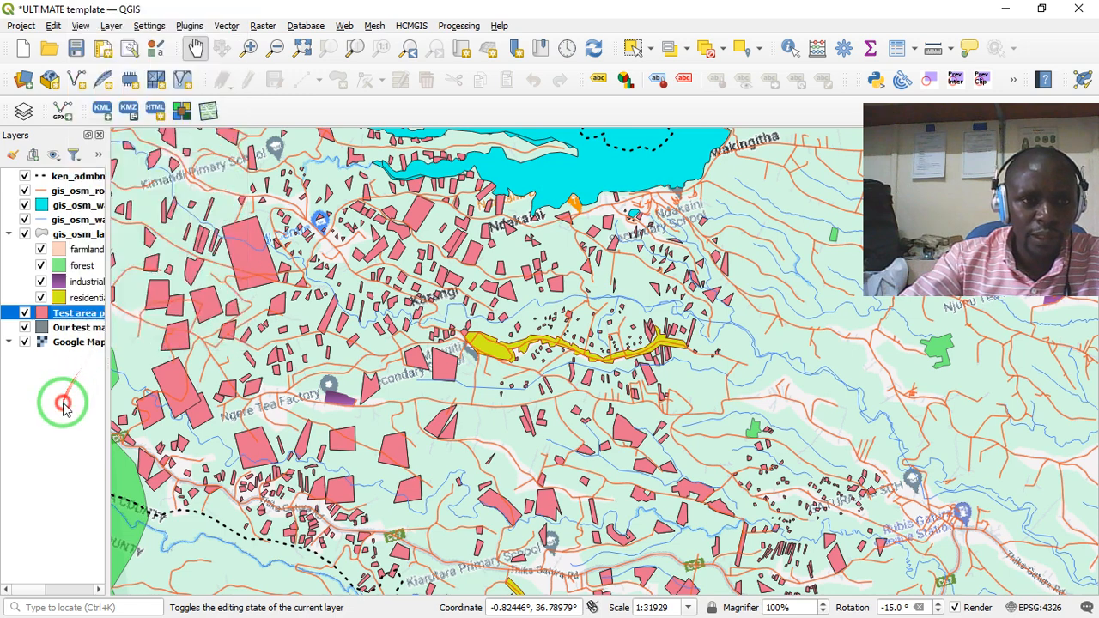
{"action": "right_click", "coordinate": [67, 332]}
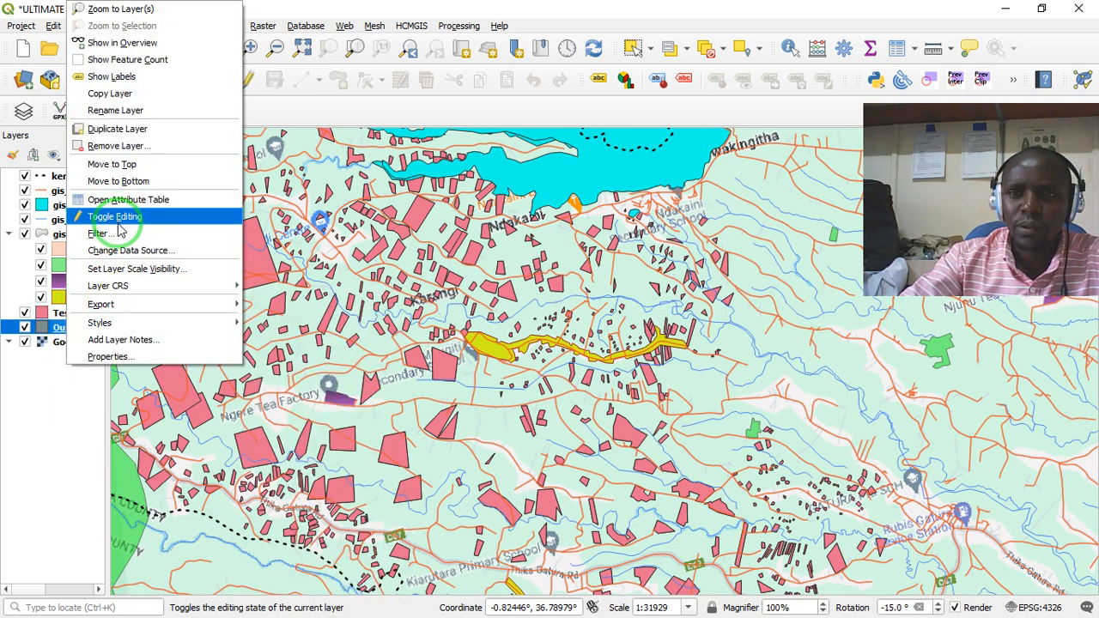
{"action": "left_click", "coordinate": [58, 411]}
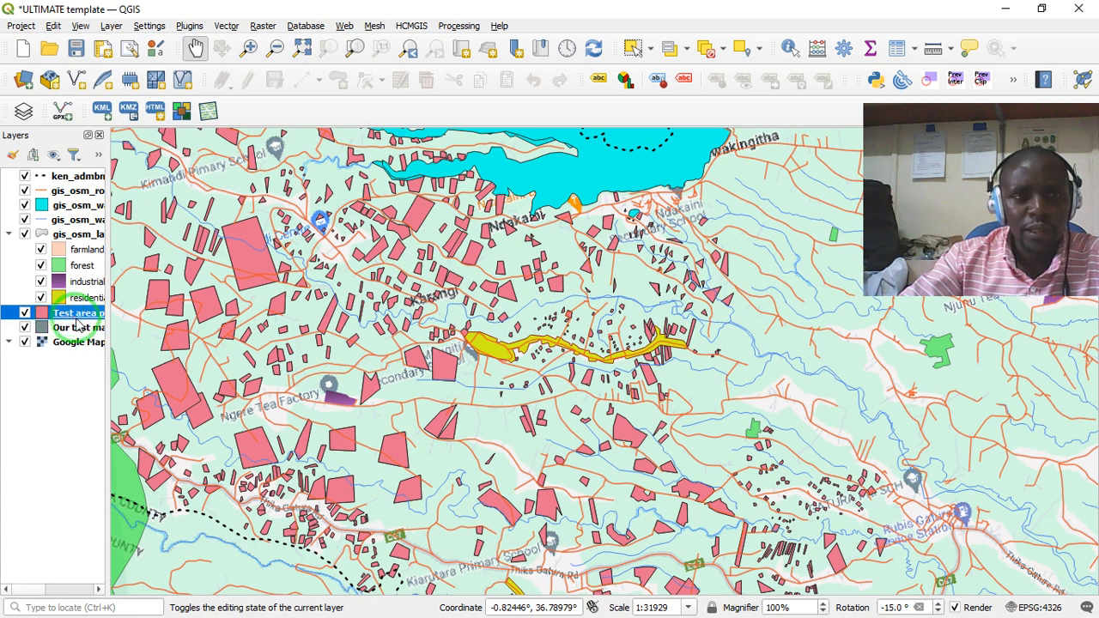
- Remove the Test area layer from the project
{"action": "right_click", "coordinate": [77, 317]}
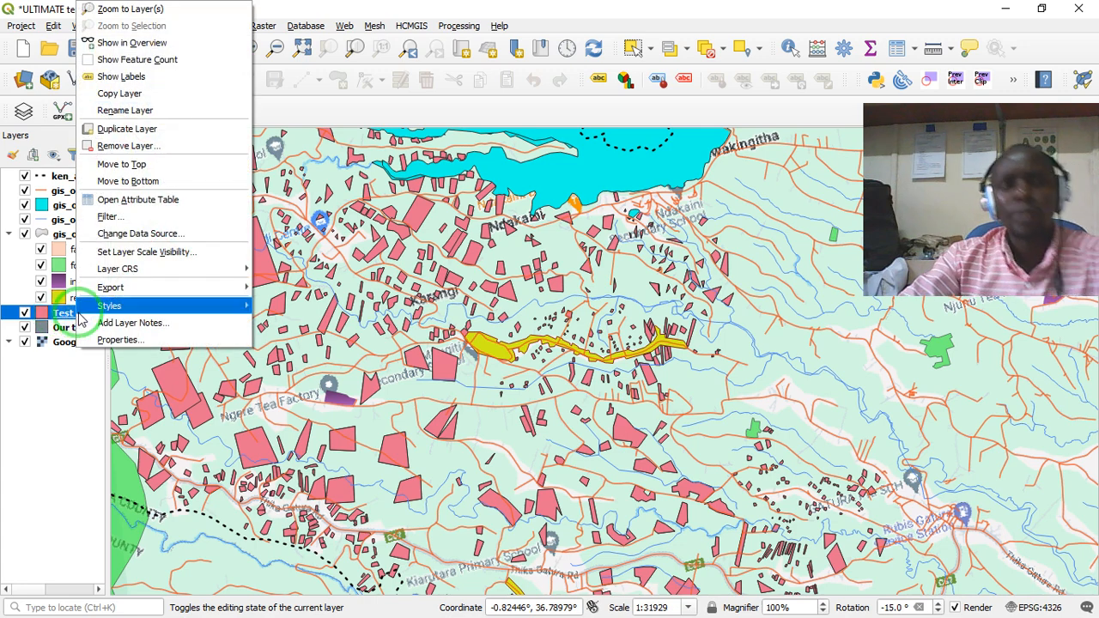
{"action": "left_click", "coordinate": [122, 148]}
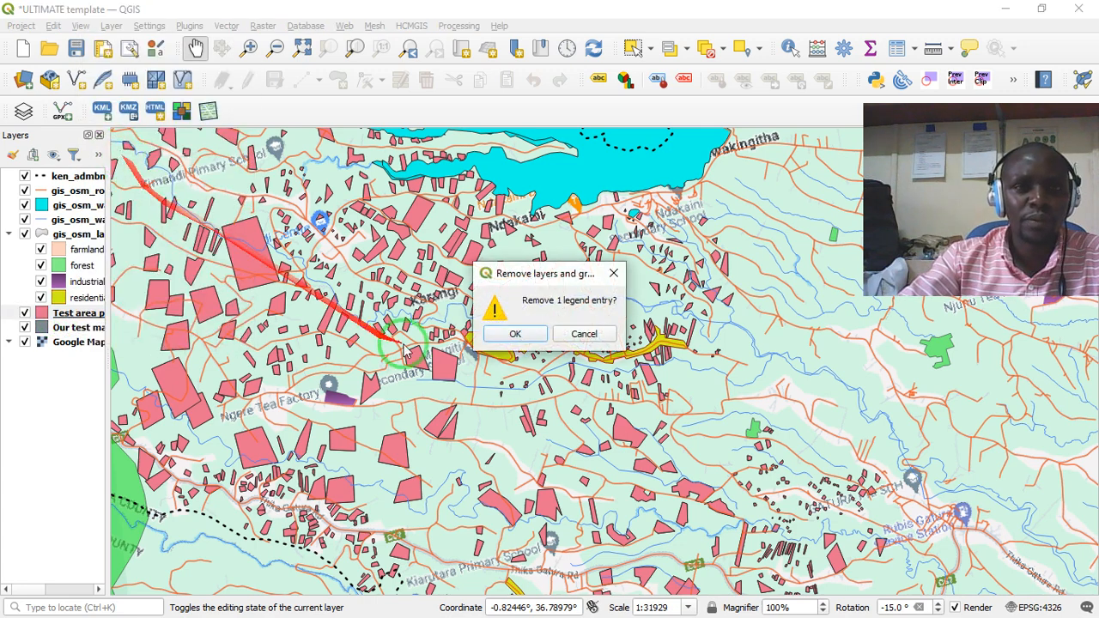
{"action": "left_click", "coordinate": [500, 332]}
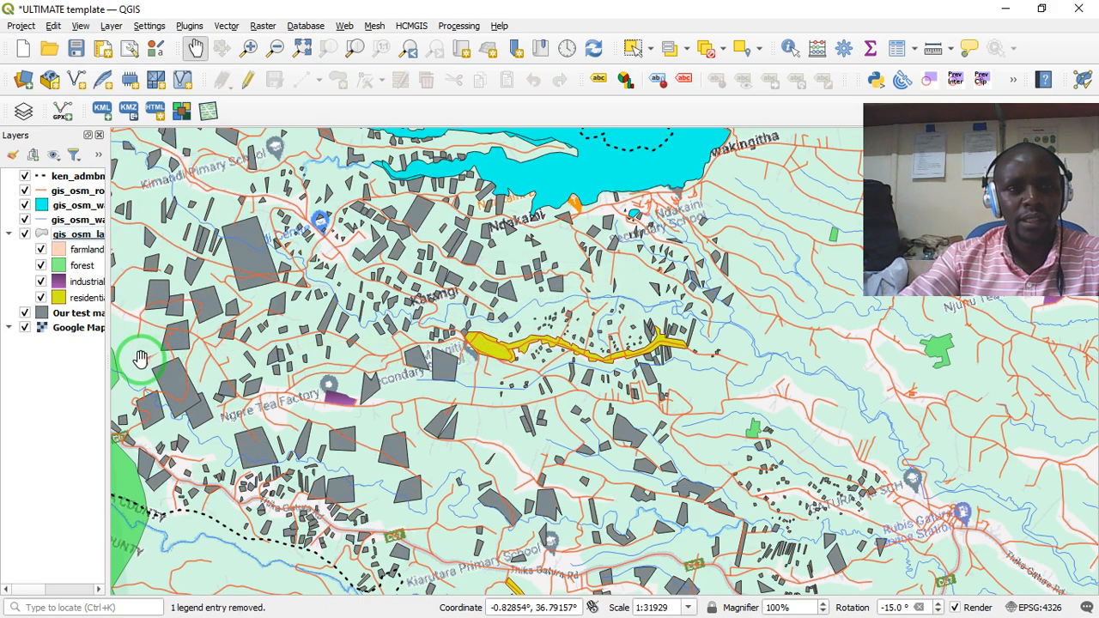
- Enable editing on the Our test map file layer and select the large farm polygon west of Ngere Tea Factory
{"action": "right_click", "coordinate": [77, 314]}
{"action": "left_click", "coordinate": [116, 217]}
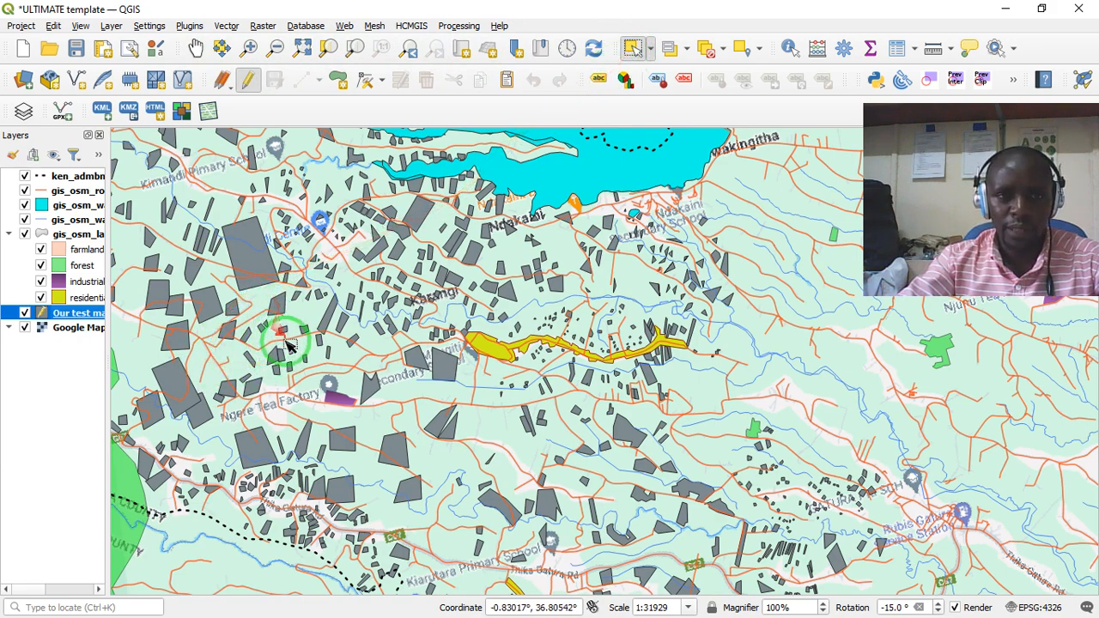
{"action": "left_click", "coordinate": [189, 406]}
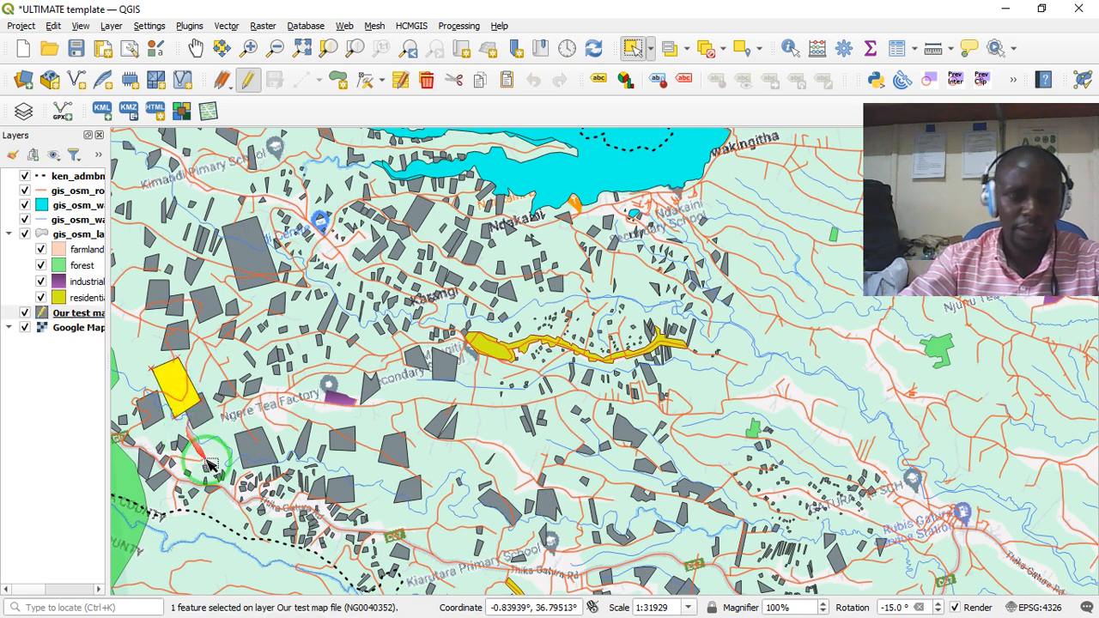
{"action": "left_click", "coordinate": [206, 421]}
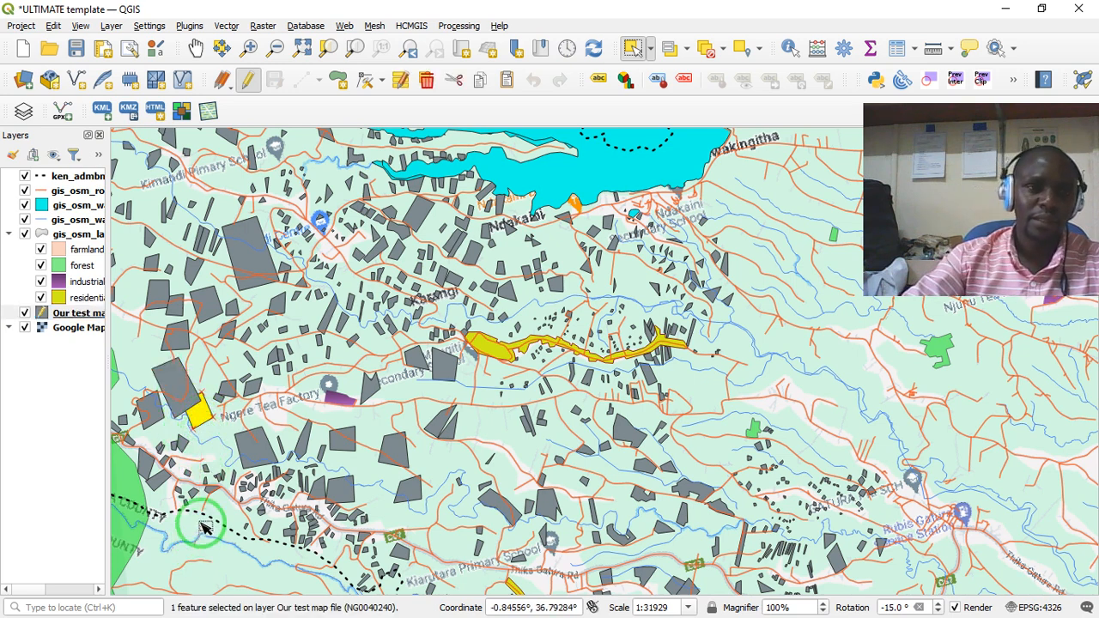
{"action": "left_click", "coordinate": [185, 404]}
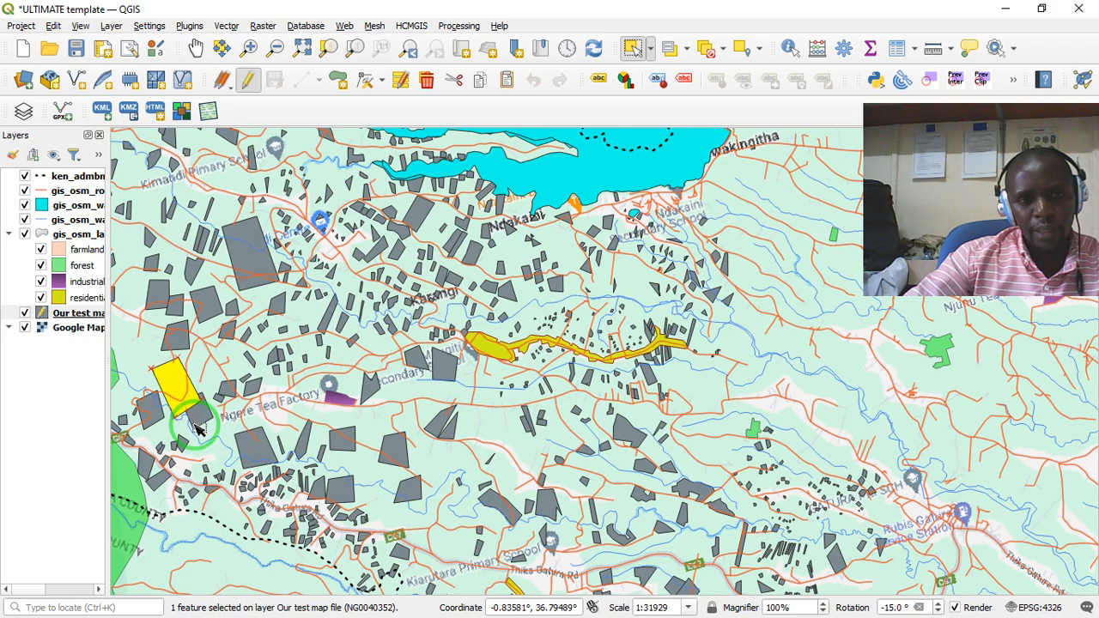
- Examine the selected farm polygon up close, especially where its boundary meets the adjoining polygon to the southeast
{"action": "scroll", "coordinate": [191, 418], "scroll_direction": "up", "scroll_amount": 1}
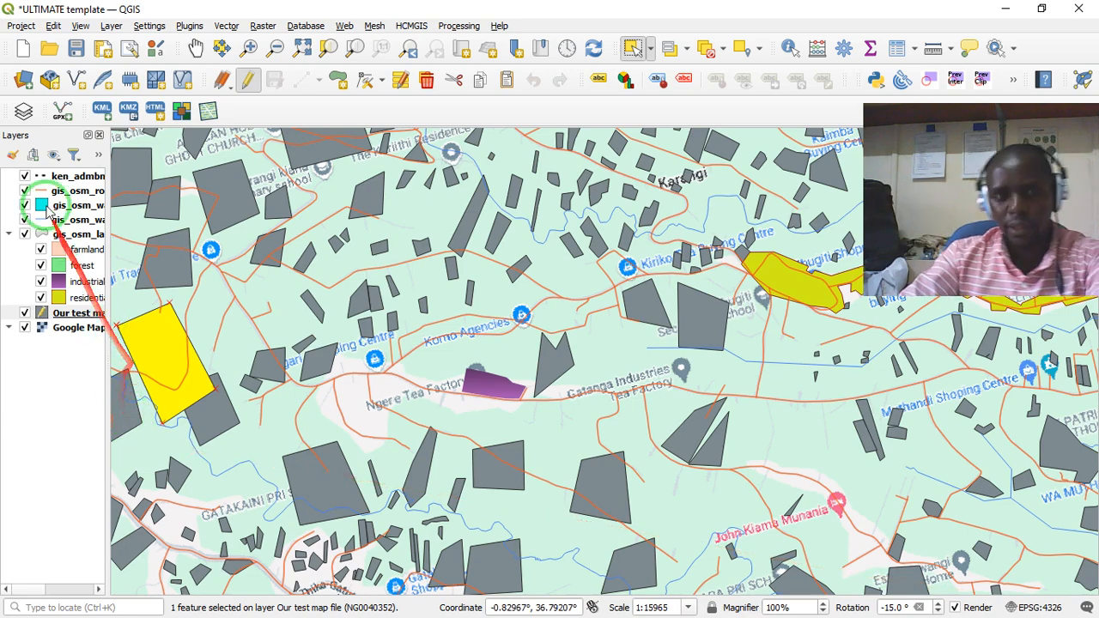
{"action": "left_click", "coordinate": [196, 49]}
{"action": "left_click_drag", "start_coordinate": [176, 344], "coordinate": [295, 400]}
{"action": "scroll", "coordinate": [348, 393], "scroll_direction": "up", "scroll_amount": 1}
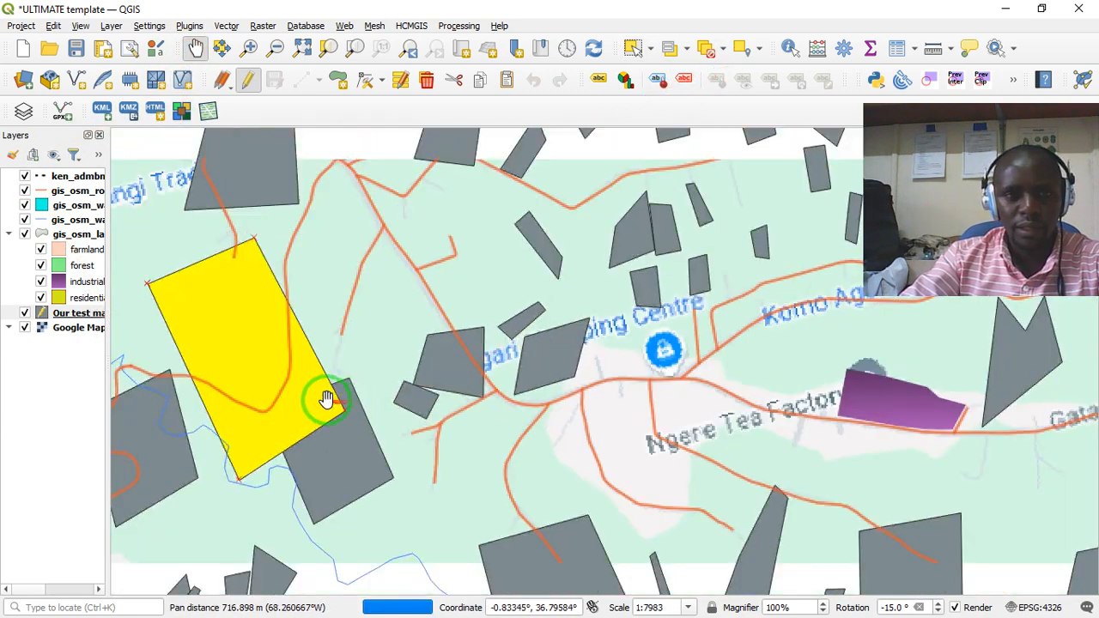
{"action": "left_click_drag", "start_coordinate": [344, 321], "coordinate": [378, 324]}
{"action": "scroll", "coordinate": [330, 484], "scroll_direction": "up", "scroll_amount": 1}
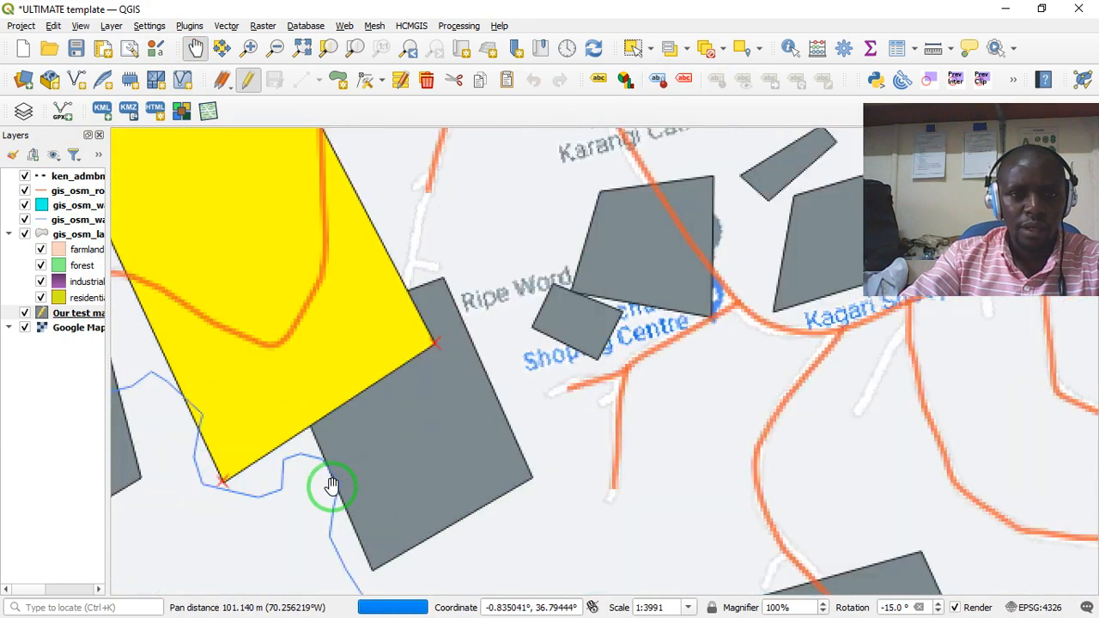
{"action": "scroll", "coordinate": [420, 244], "scroll_direction": "down", "scroll_amount": 1}
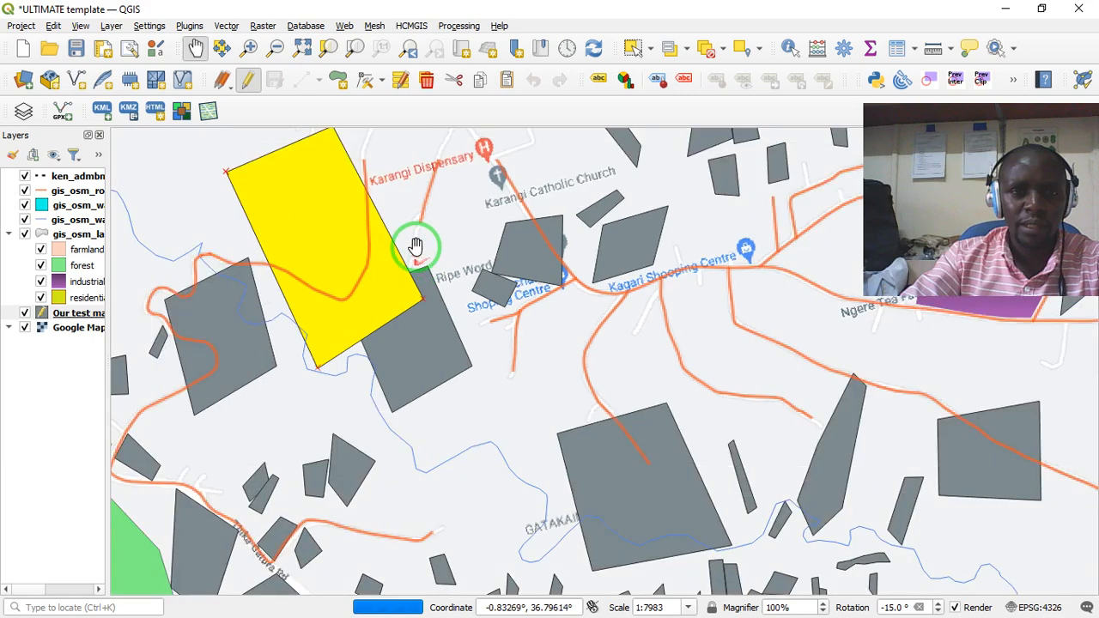
{"action": "left_click_drag", "start_coordinate": [417, 252], "coordinate": [483, 309]}
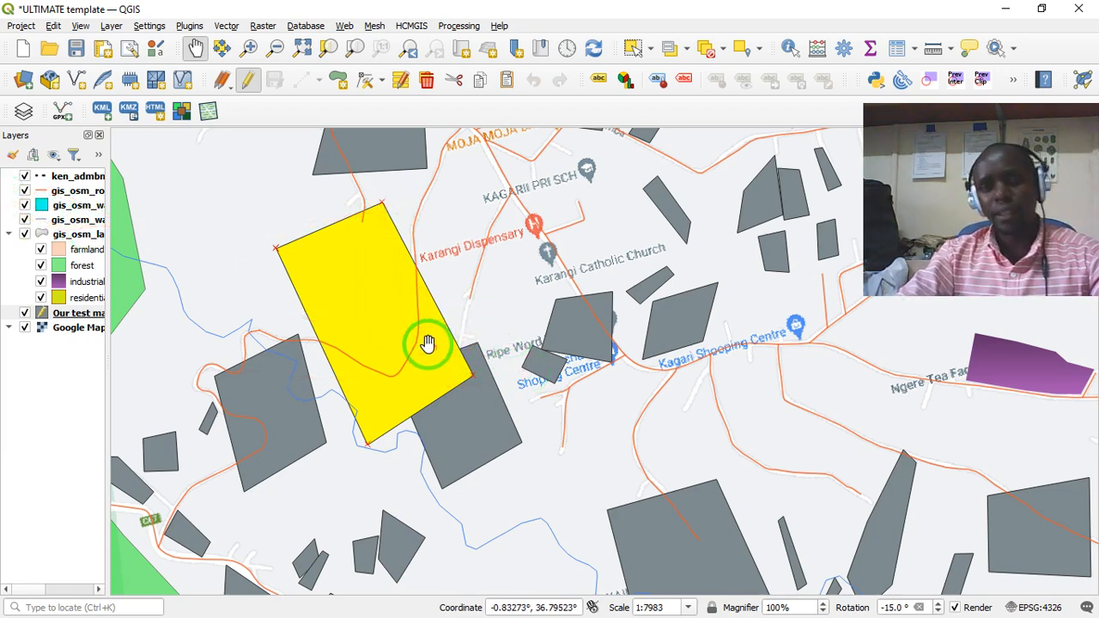
- Select individual farm polygons one at a time: the polygon southeast of the large farm, and the small polygon beside Kamachuria Shopping Centre
{"action": "left_click_drag", "start_coordinate": [487, 411], "coordinate": [339, 248]}
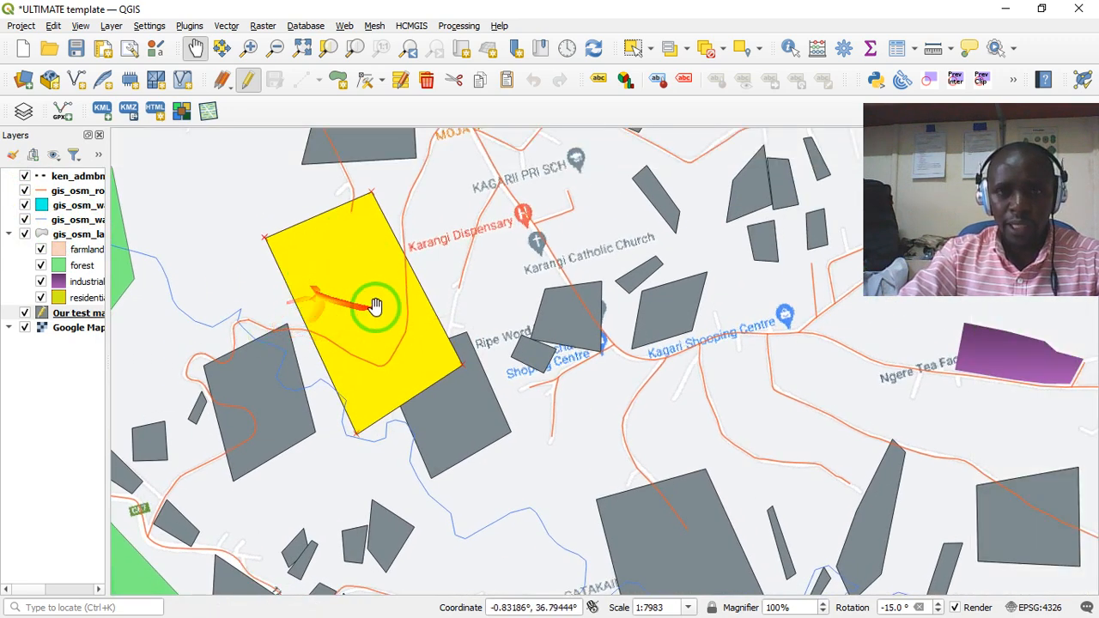
{"action": "left_click", "coordinate": [633, 45]}
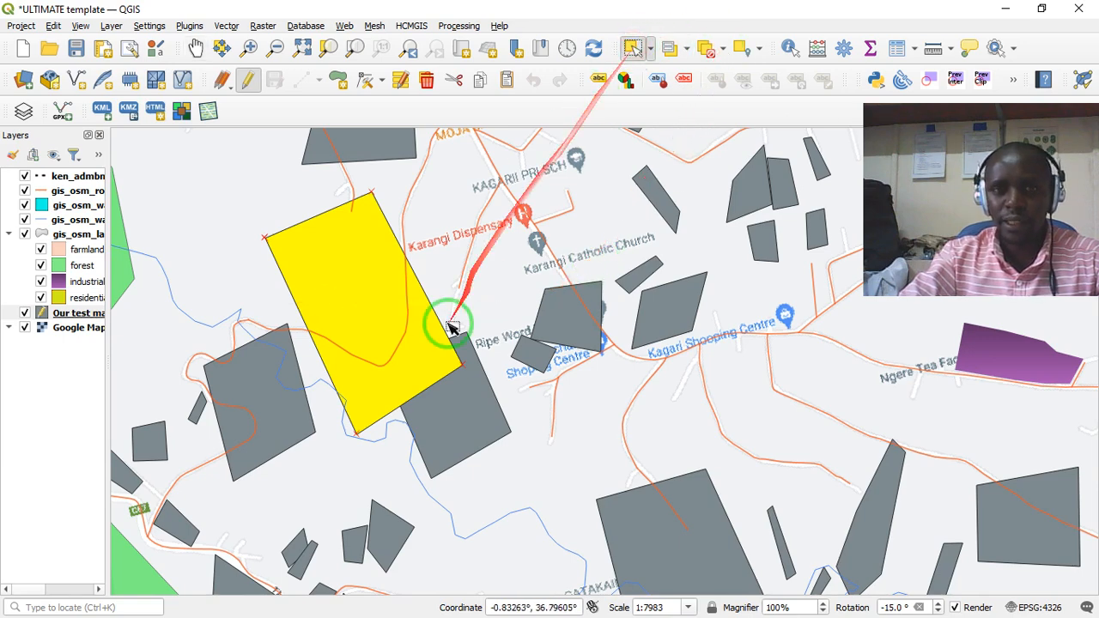
{"action": "left_click", "coordinate": [423, 397]}
{"action": "left_click", "coordinate": [539, 352]}
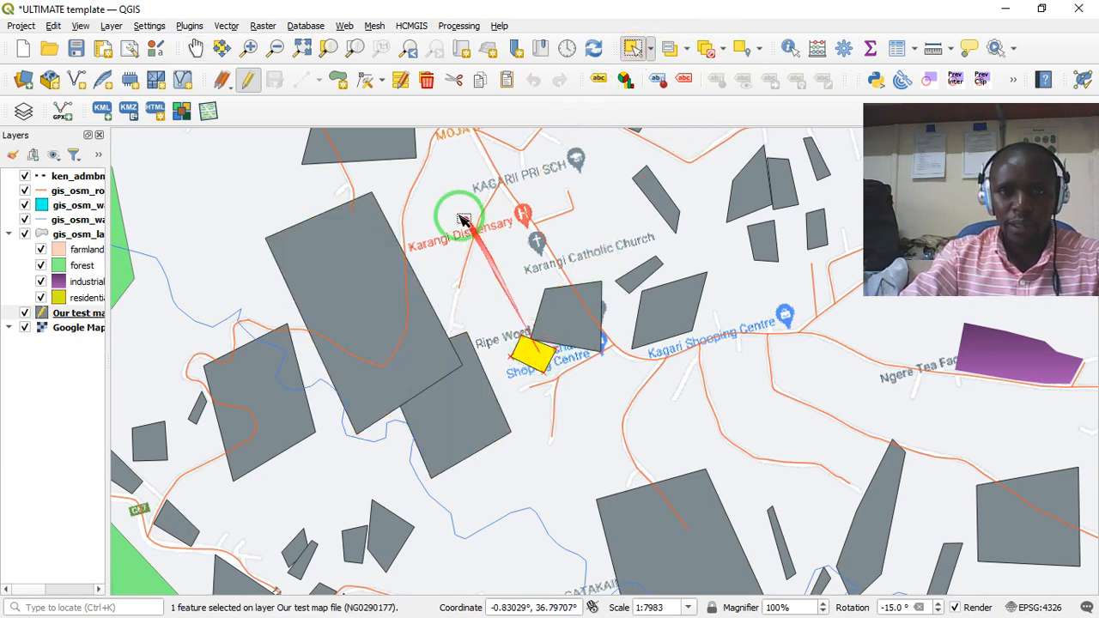
- Practise selecting the large farm alone and together with the neighbouring farms west, southeast and northeast of it, clearing the selection each time
{"action": "left_click", "coordinate": [383, 310]}
{"action": "left_click", "coordinate": [236, 420], "text": "shift"}
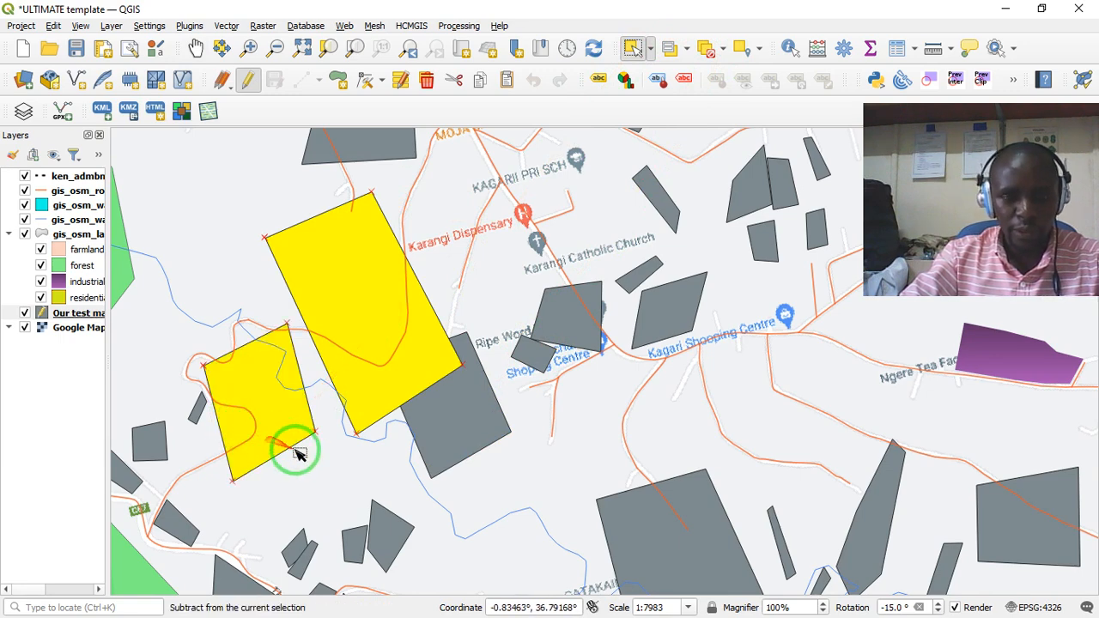
{"action": "left_click", "coordinate": [464, 393], "text": "shift"}
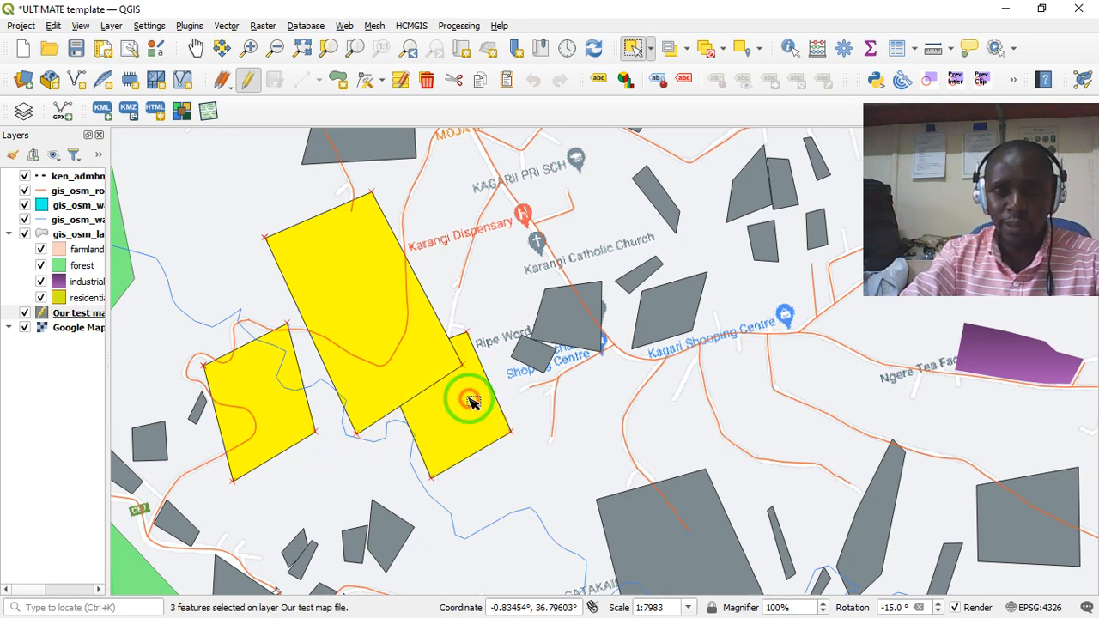
{"action": "left_click", "coordinate": [554, 316], "text": "shift"}
{"action": "left_click", "coordinate": [660, 199], "text": "shift"}
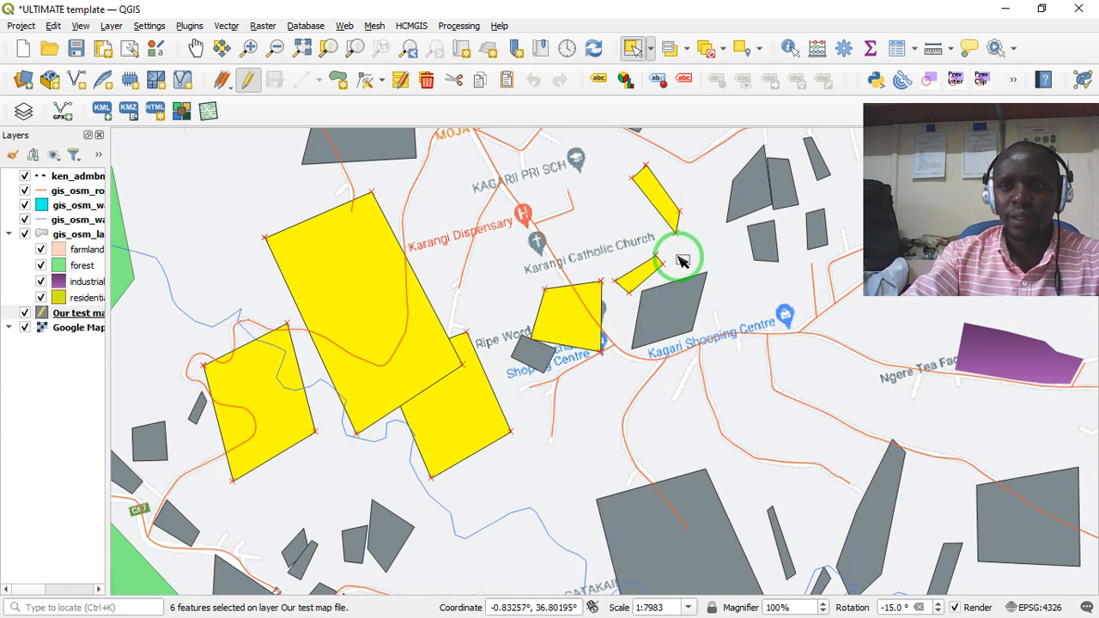
{"action": "left_click", "coordinate": [498, 296]}
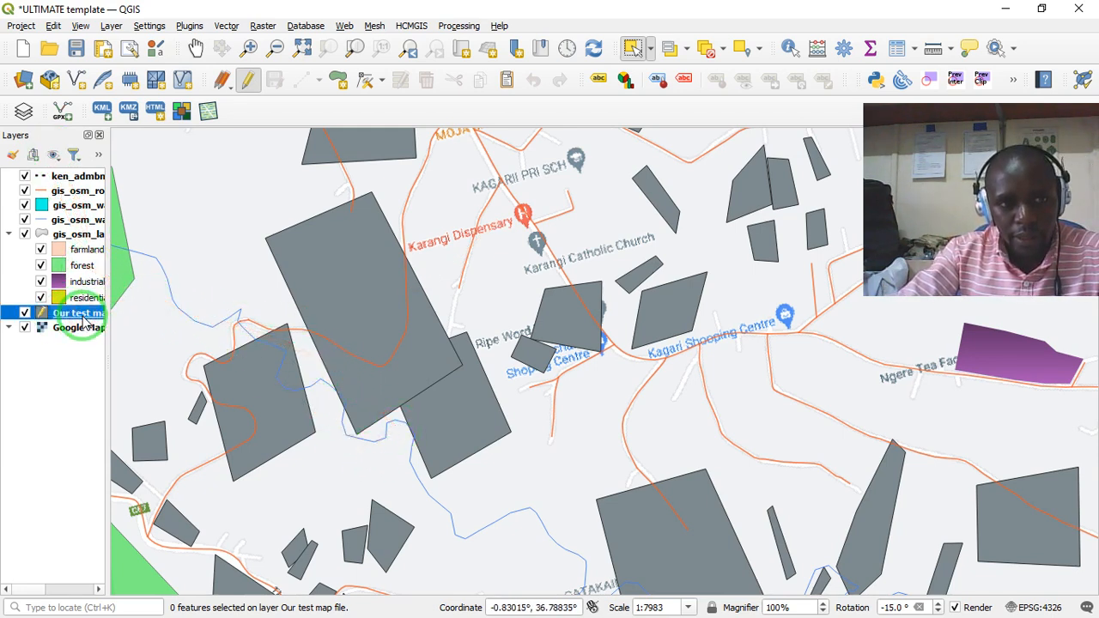
{"action": "left_click", "coordinate": [380, 335]}
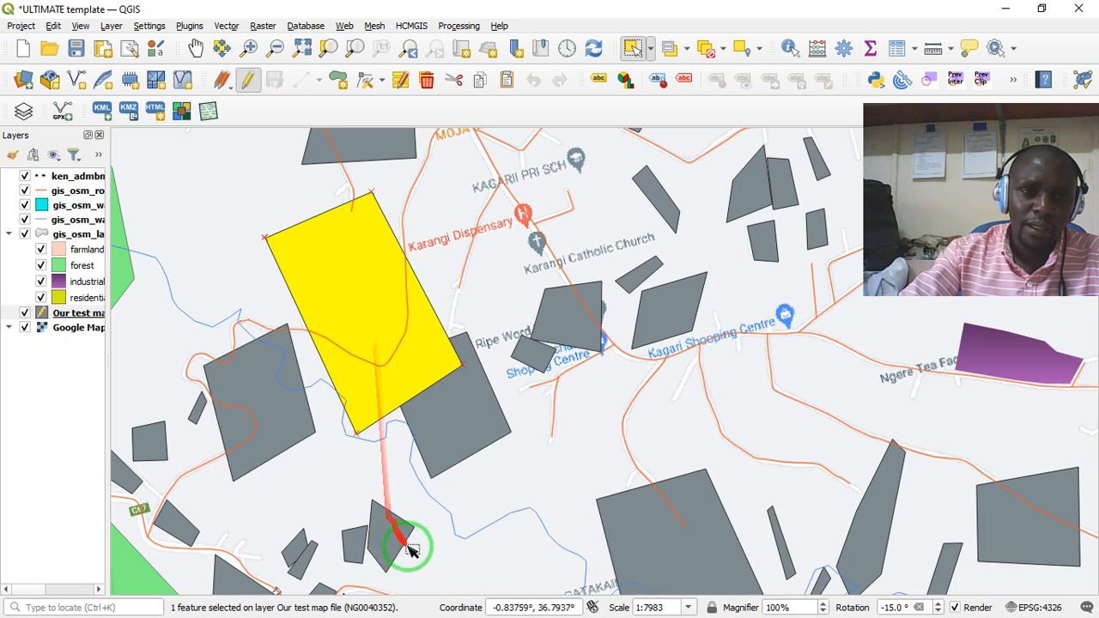
{"action": "left_click", "coordinate": [441, 503]}
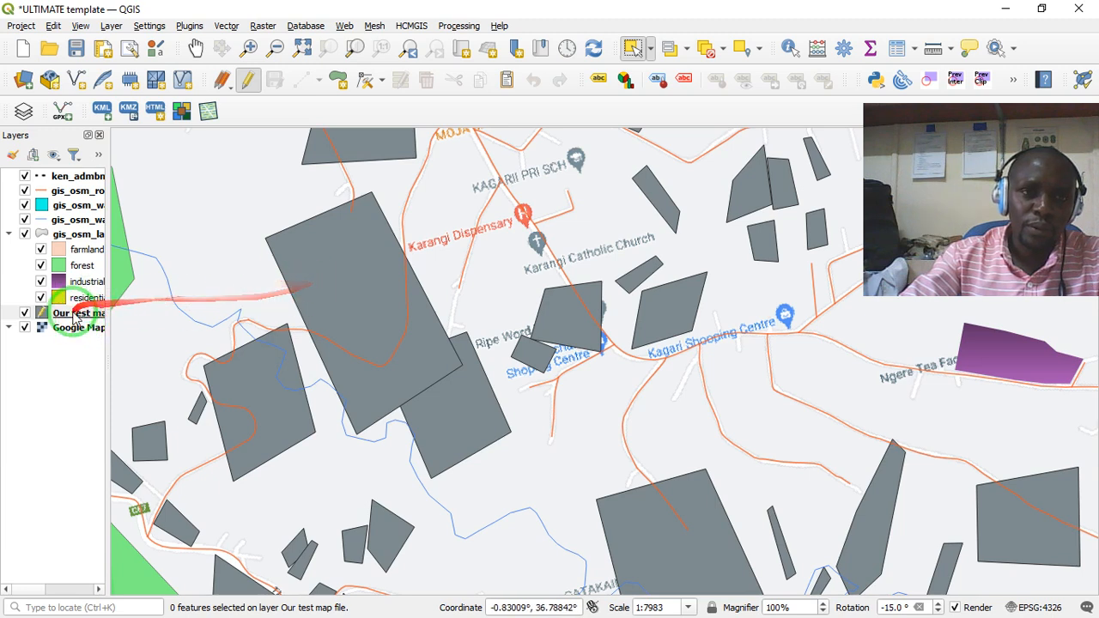
- Move the Our test map file layer to the top of the layer order and apply the outline blue symbol to it
{"action": "left_click_drag", "start_coordinate": [57, 245], "coordinate": [79, 176]}
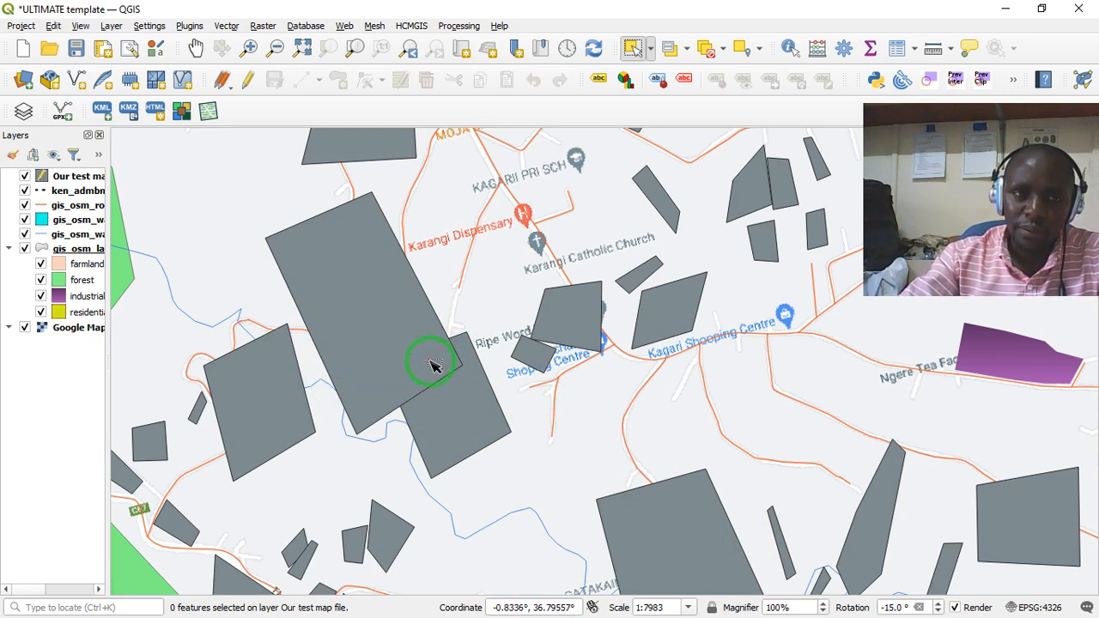
{"action": "right_click", "coordinate": [78, 176]}
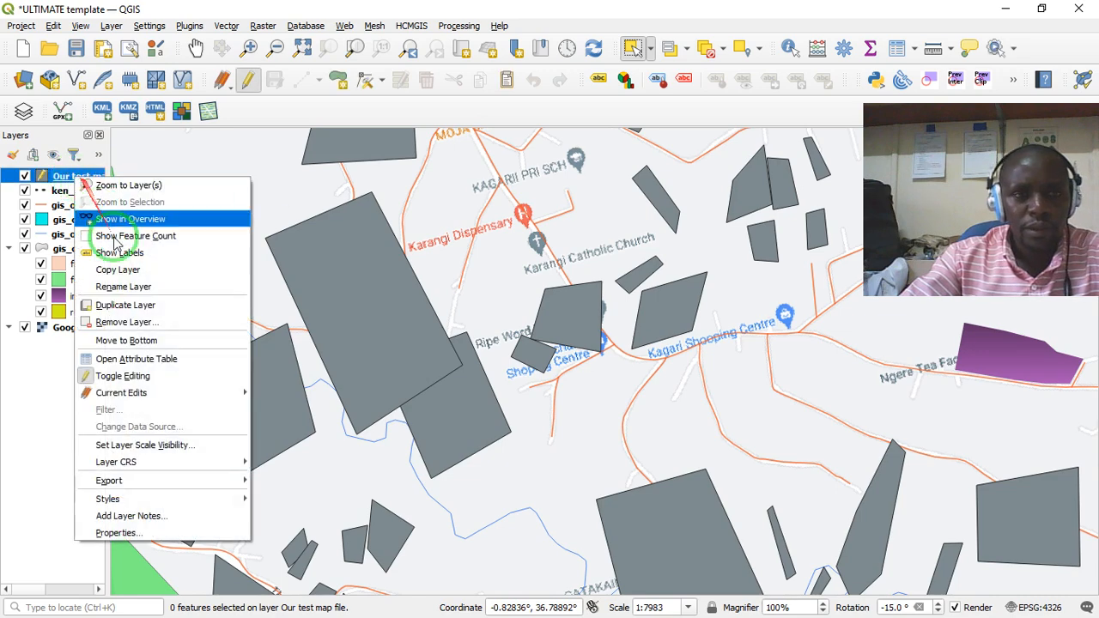
{"action": "mouse_move", "coordinate": [143, 486]}
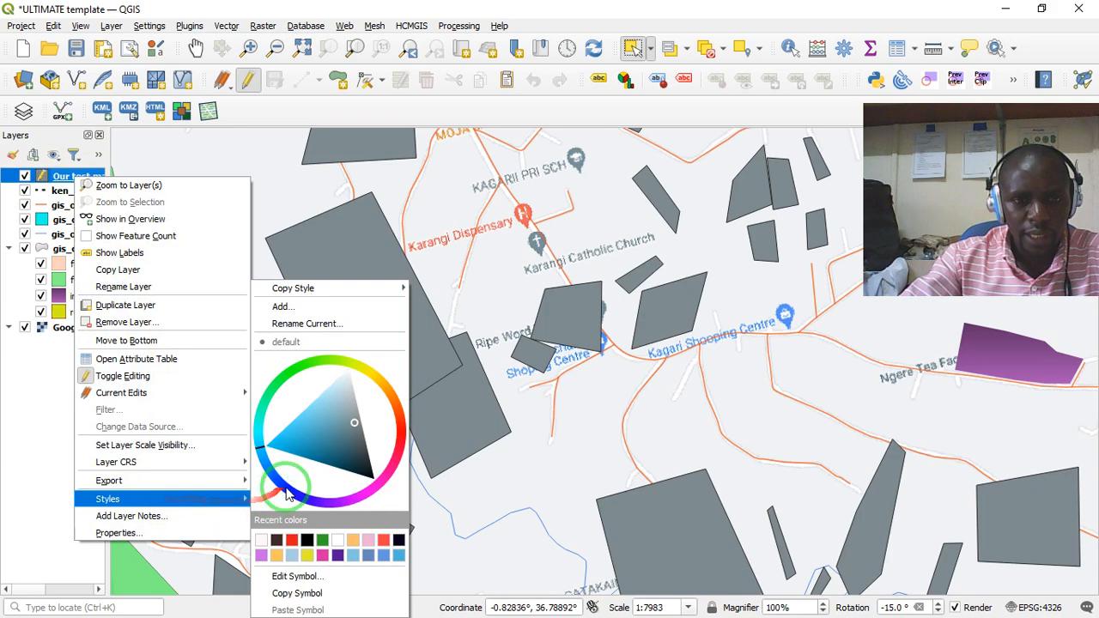
{"action": "left_click", "coordinate": [296, 577]}
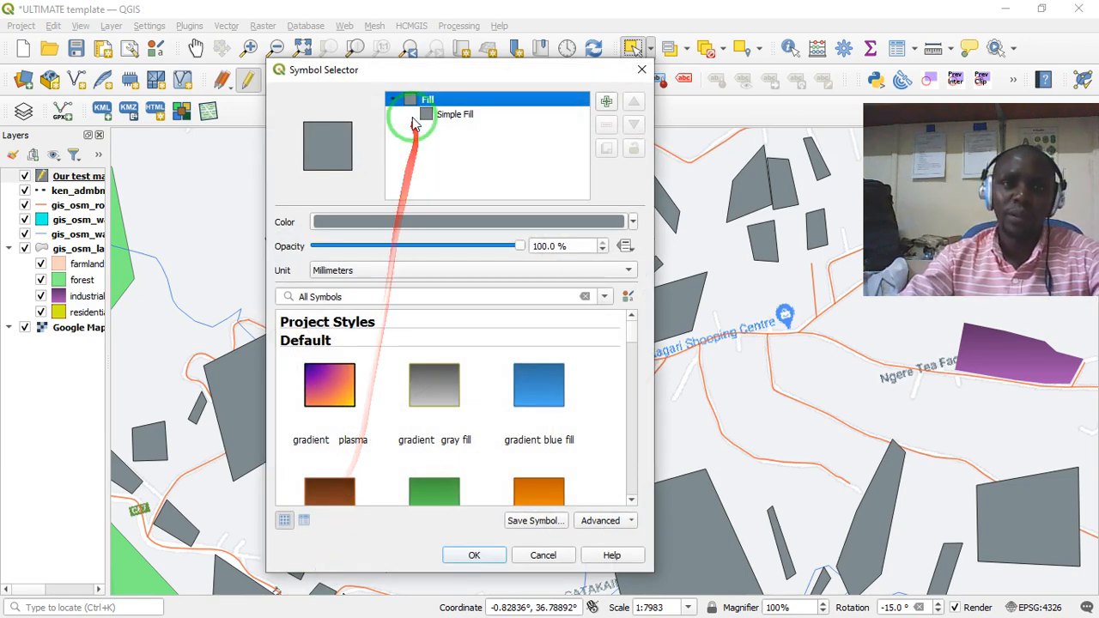
{"action": "left_click_drag", "start_coordinate": [396, 78], "coordinate": [324, 96]}
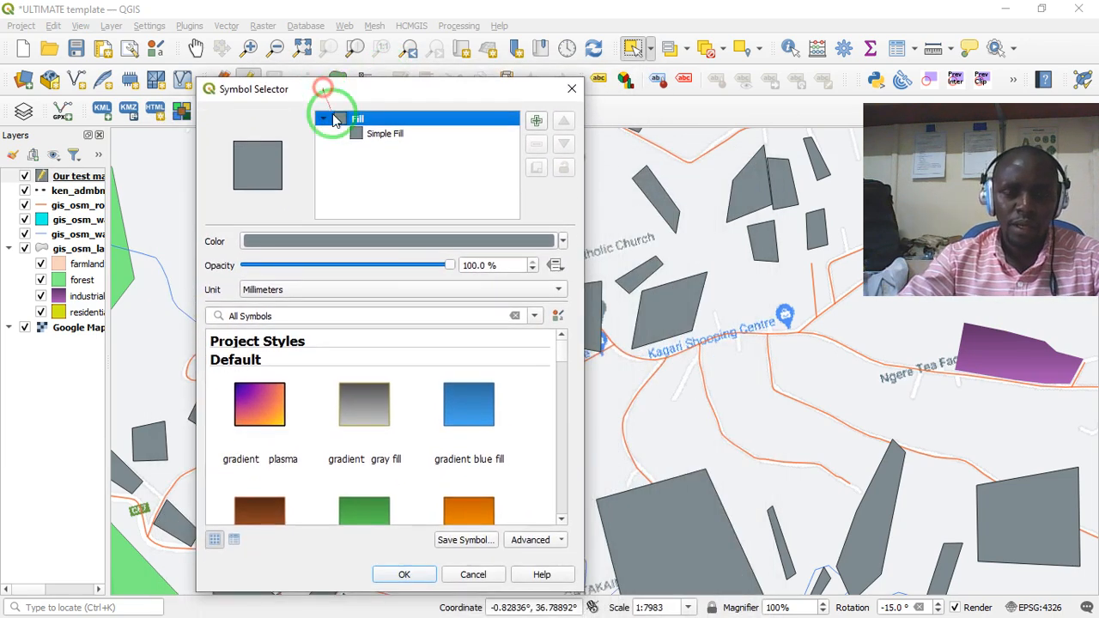
{"action": "left_click_drag", "start_coordinate": [471, 93], "coordinate": [382, 107]}
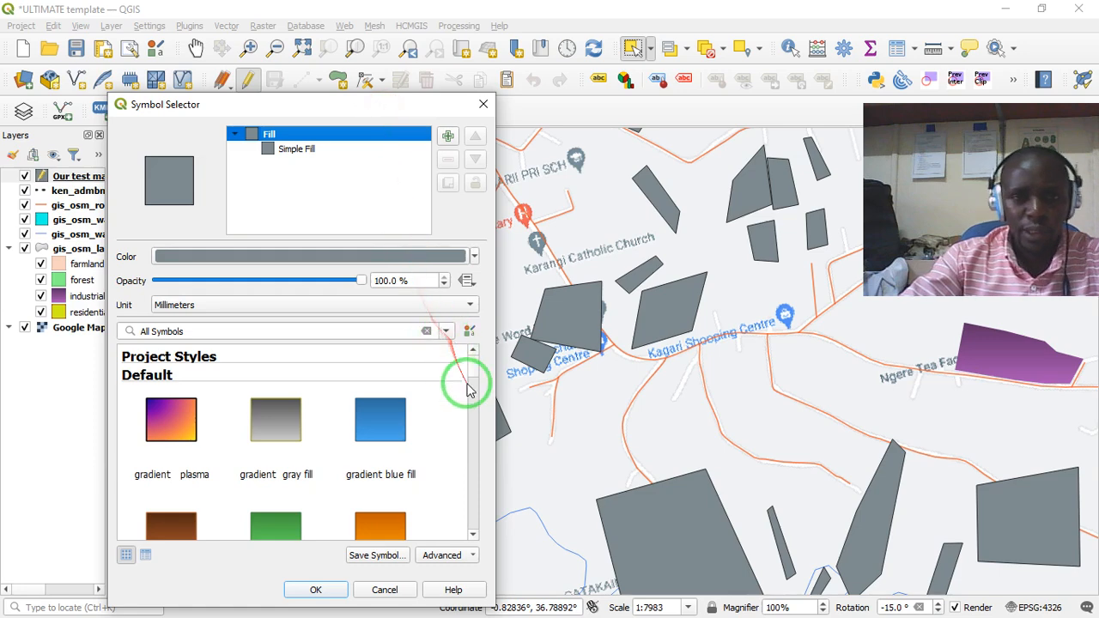
{"action": "left_click_drag", "start_coordinate": [477, 373], "coordinate": [481, 449]}
{"action": "left_click", "coordinate": [281, 440]}
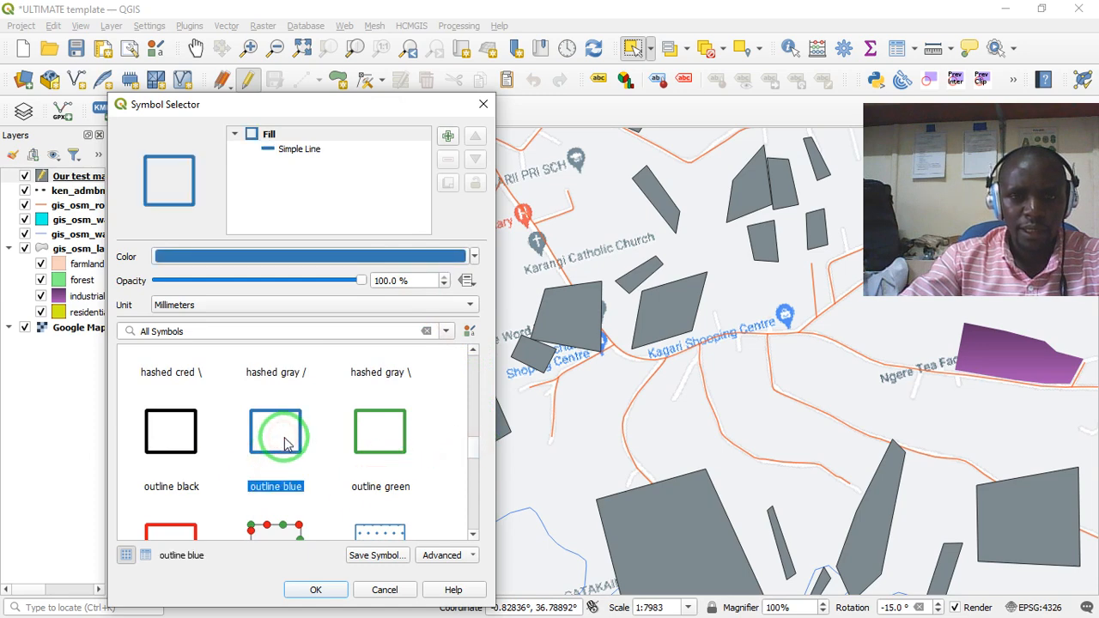
{"action": "left_click", "coordinate": [316, 588]}
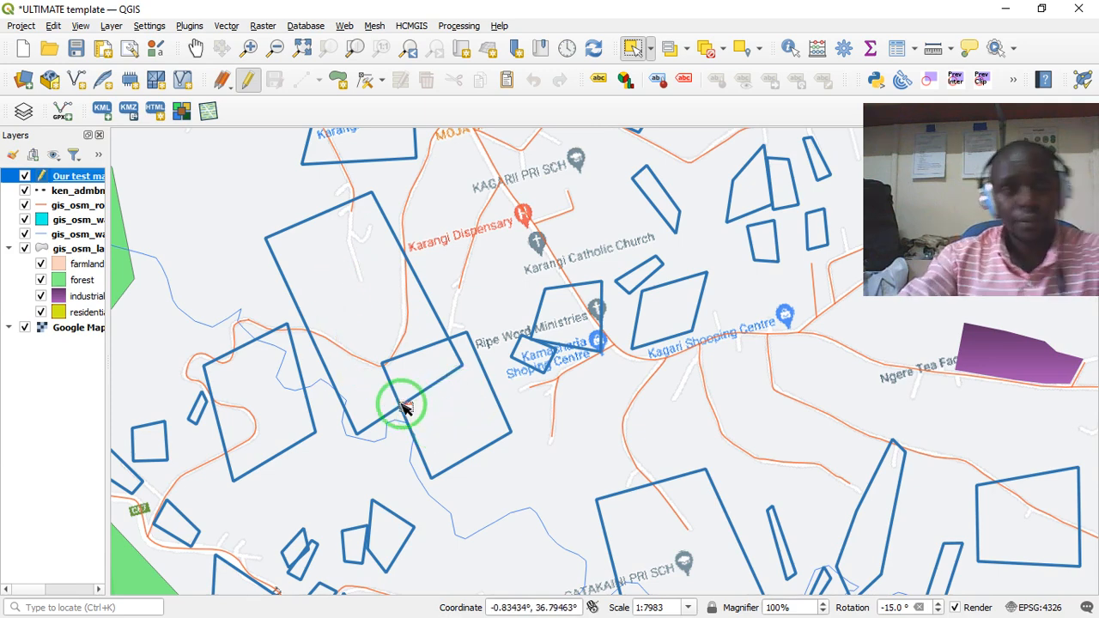
- With the Vertex Tool, add a vertex on the large farm's southeast edge and place it at the overlapping polygon's northwest corner
{"action": "left_click", "coordinate": [388, 78]}
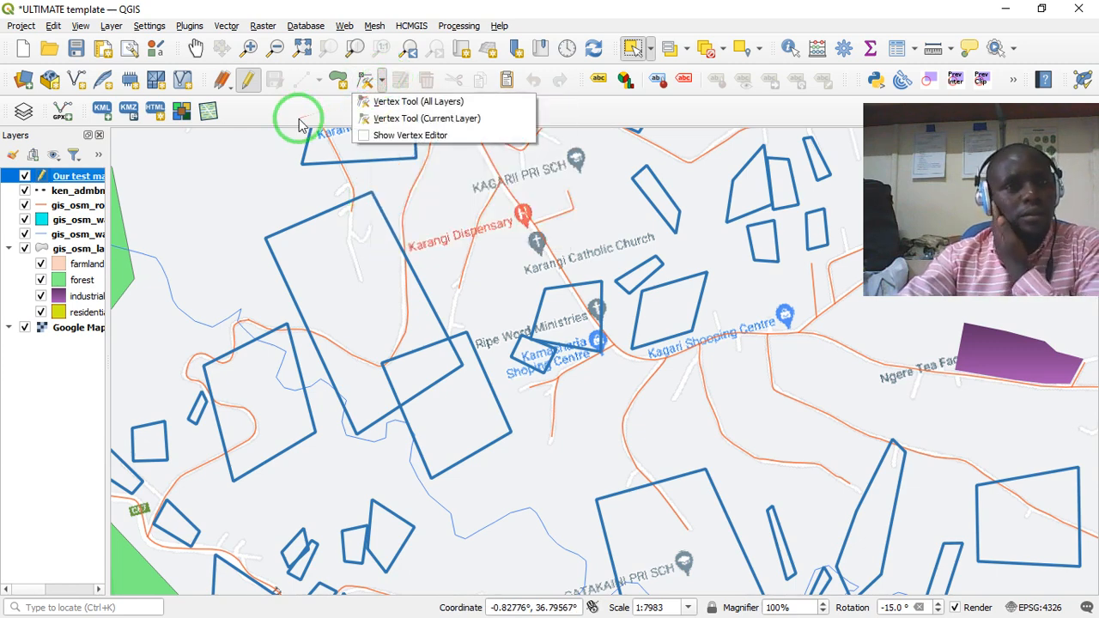
{"action": "left_click", "coordinate": [204, 75]}
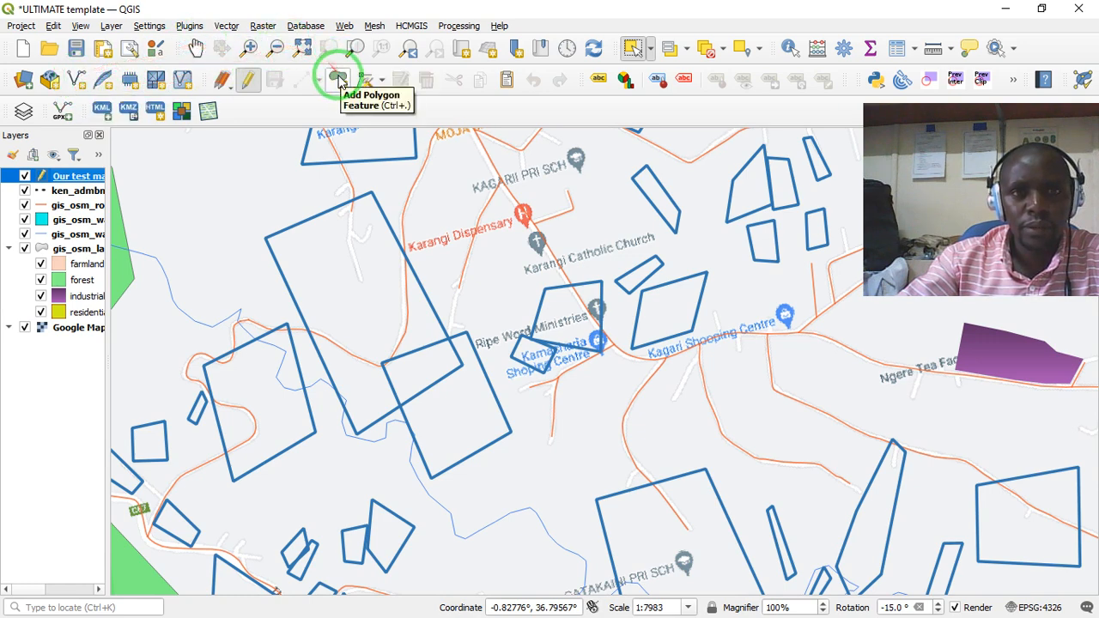
{"action": "left_click", "coordinate": [365, 79]}
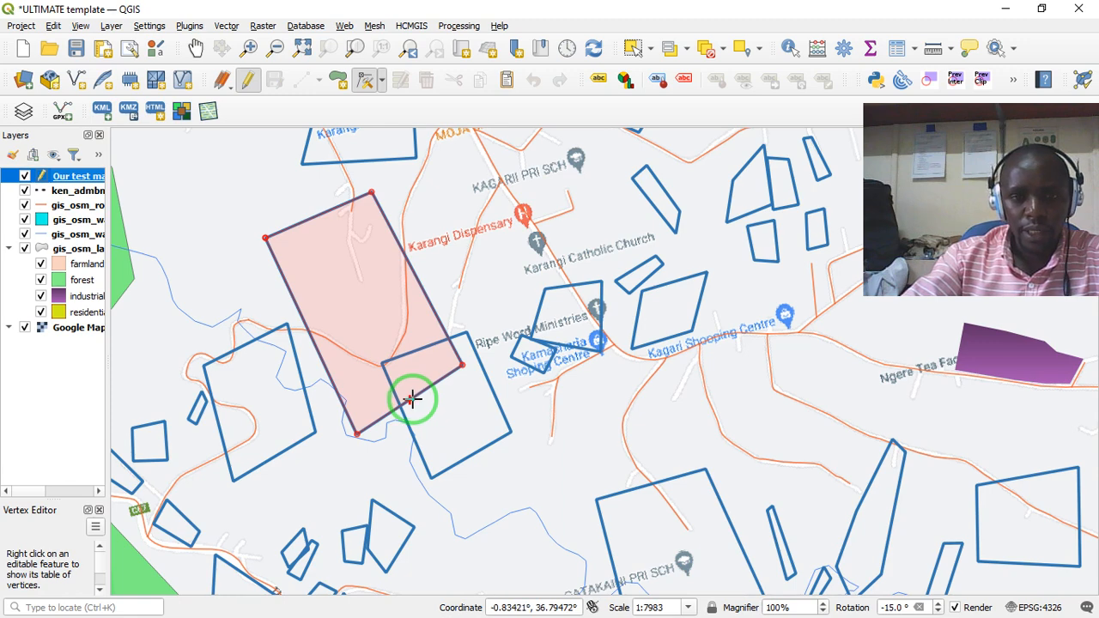
{"action": "left_click", "coordinate": [412, 399]}
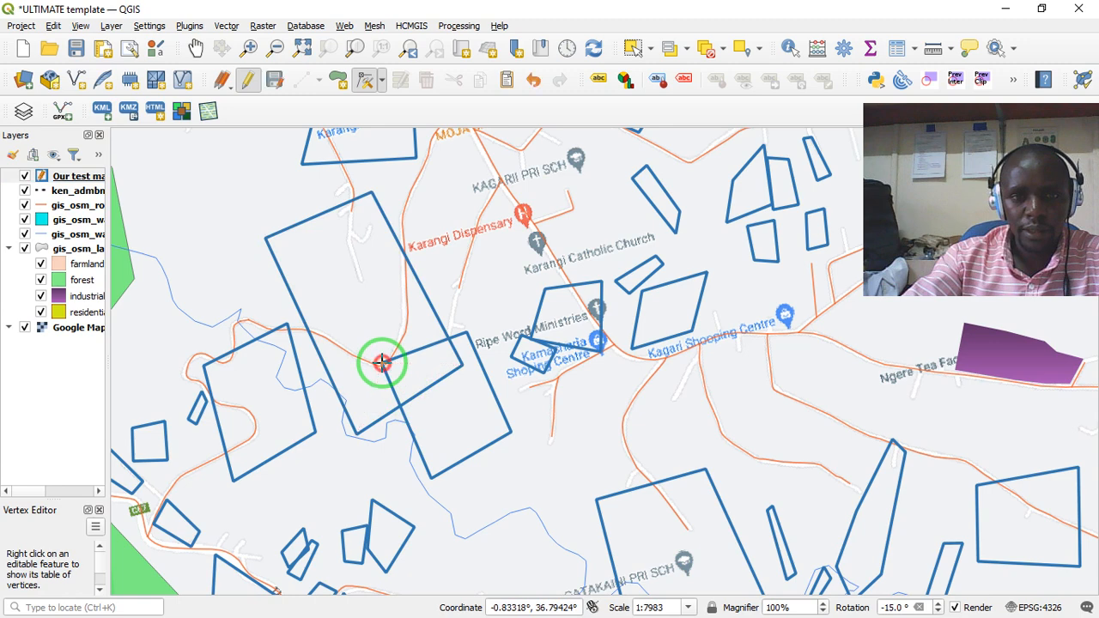
{"action": "left_click", "coordinate": [382, 363]}
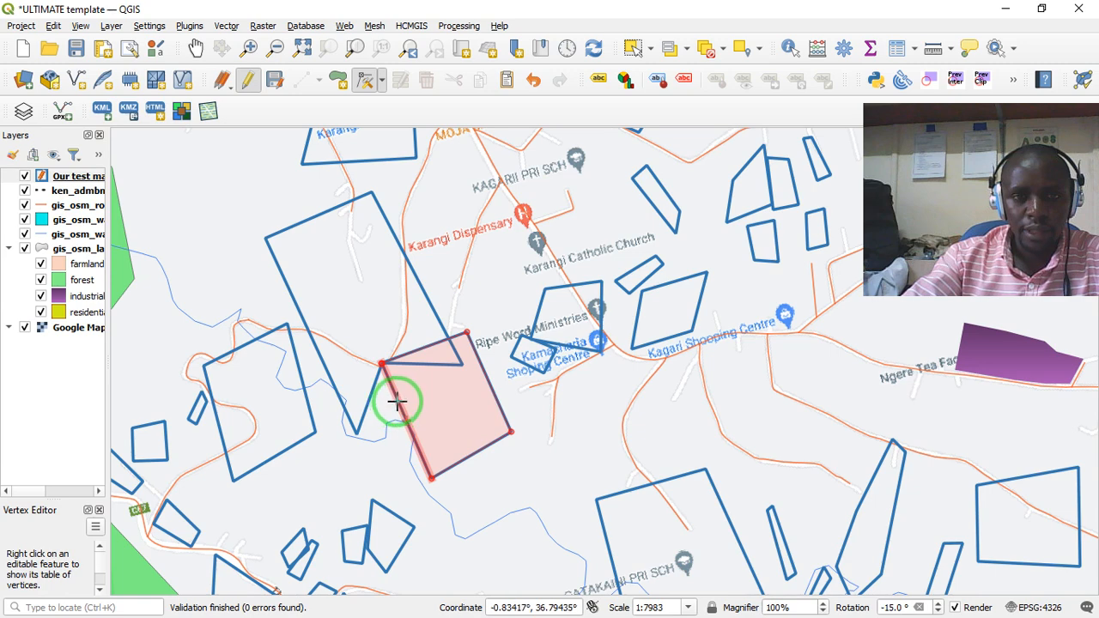
- Shift the adjoining polygon's western edge slightly inward and pull the large farm's overlapping eastern corner back to that polygon's northern edge
{"action": "left_click", "coordinate": [397, 400]}
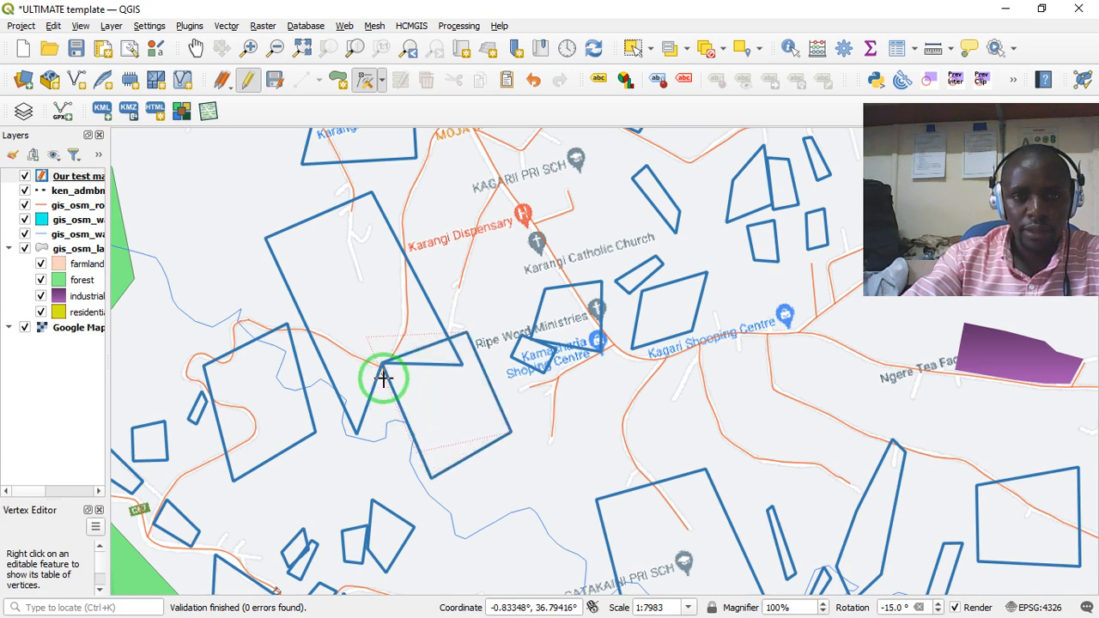
{"action": "left_click", "coordinate": [400, 409]}
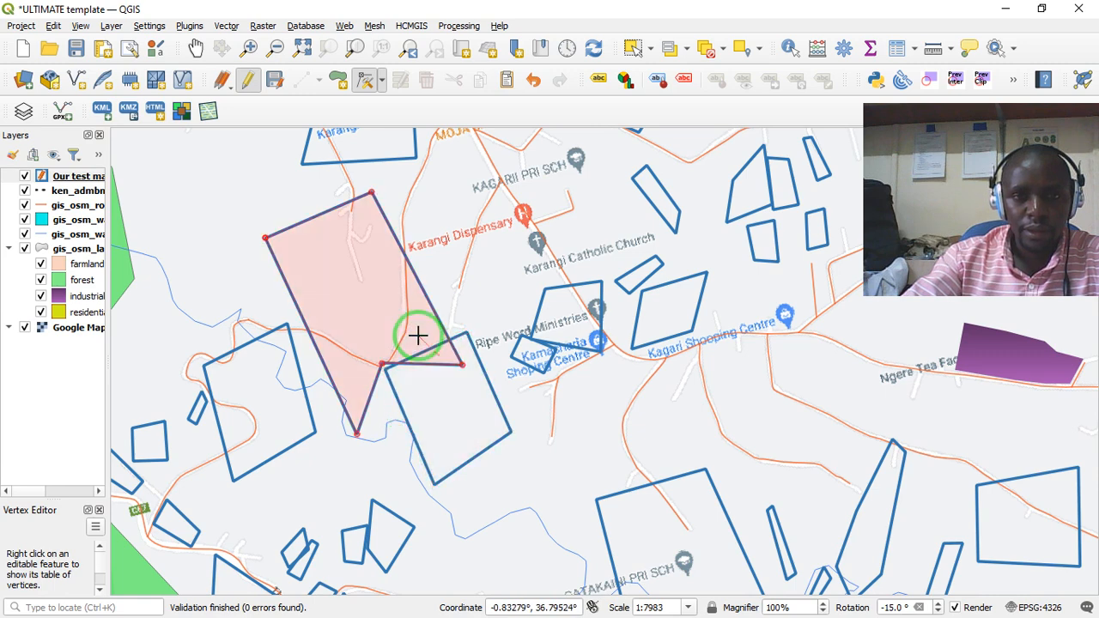
{"action": "left_click", "coordinate": [463, 365]}
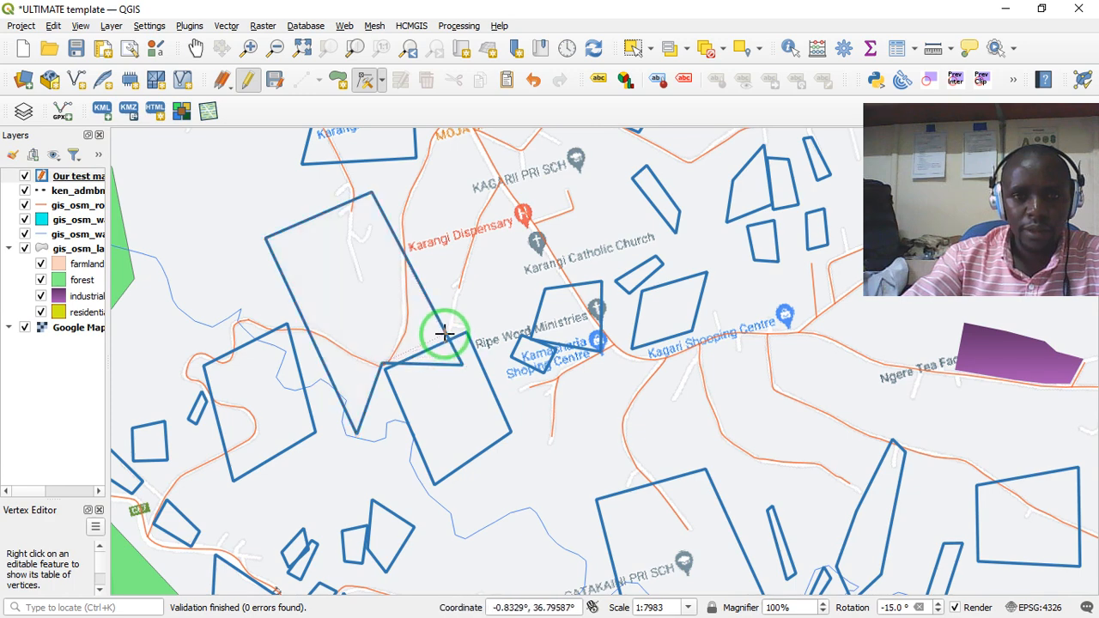
{"action": "left_click", "coordinate": [445, 337]}
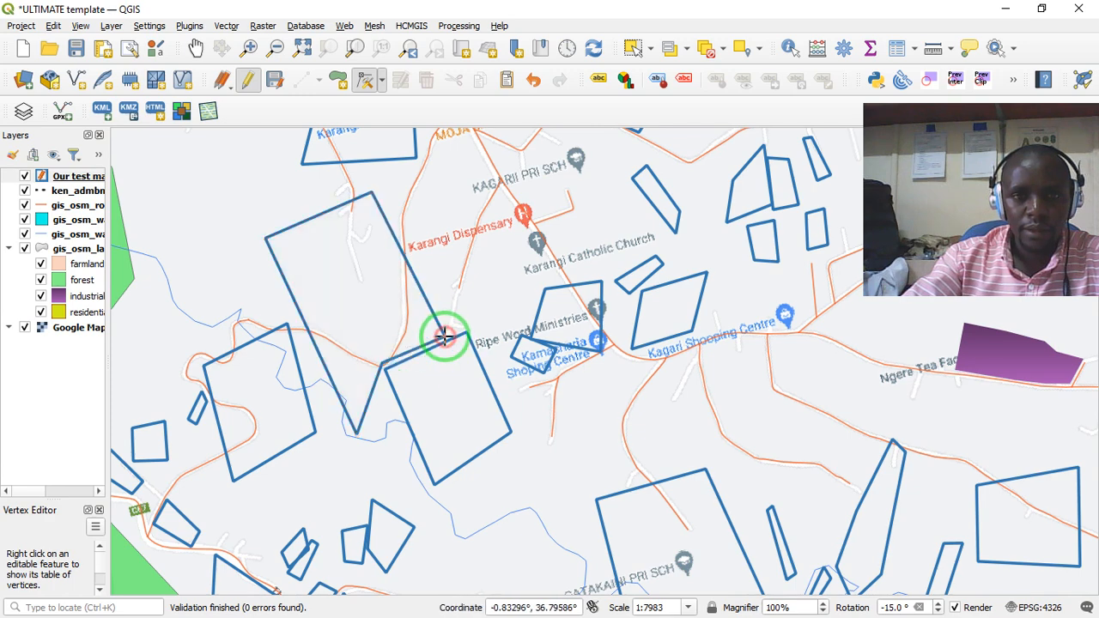
- Add a vertex near the large farm's southern corner and adjust the inner corner so its boundary follows the adjoining polygon's western edge
{"action": "left_click", "coordinate": [372, 402]}
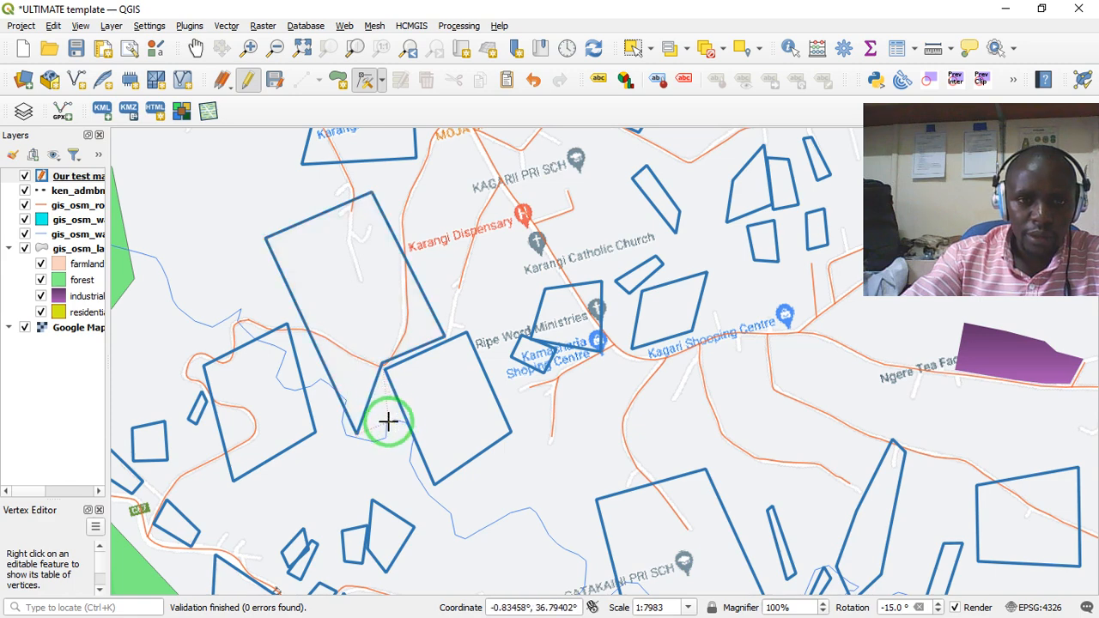
{"action": "left_click", "coordinate": [389, 422]}
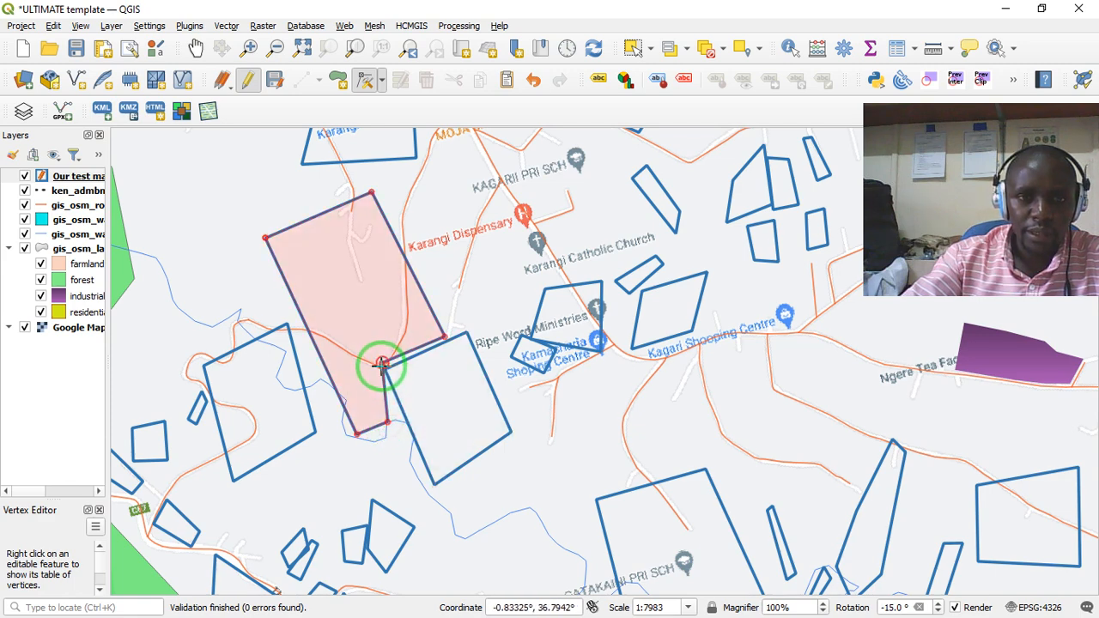
{"action": "left_click", "coordinate": [381, 365]}
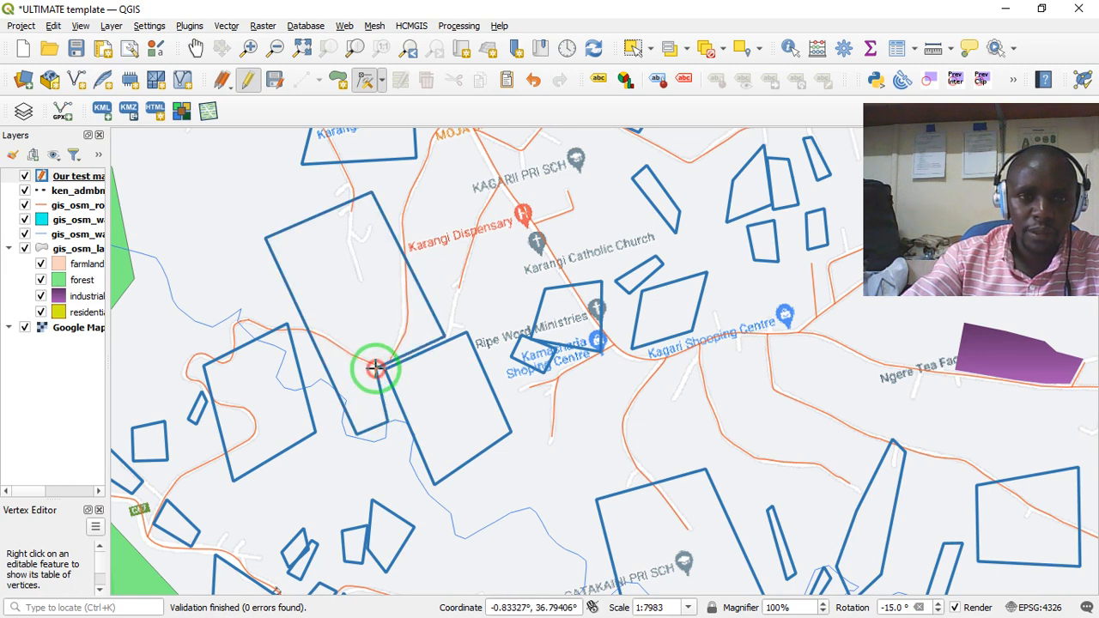
{"action": "left_click", "coordinate": [389, 423]}
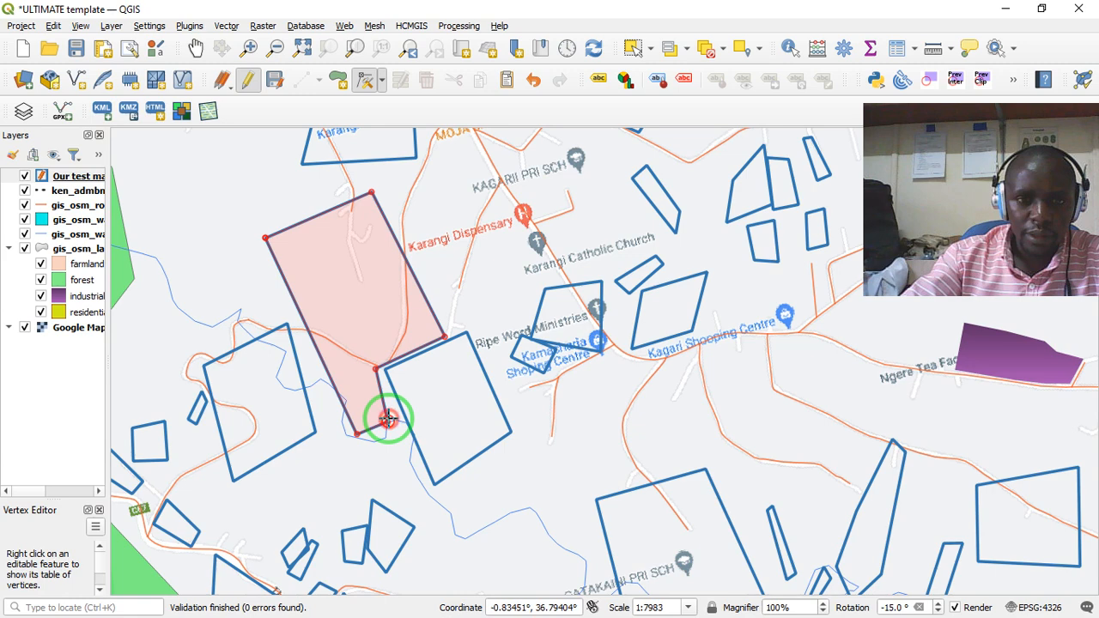